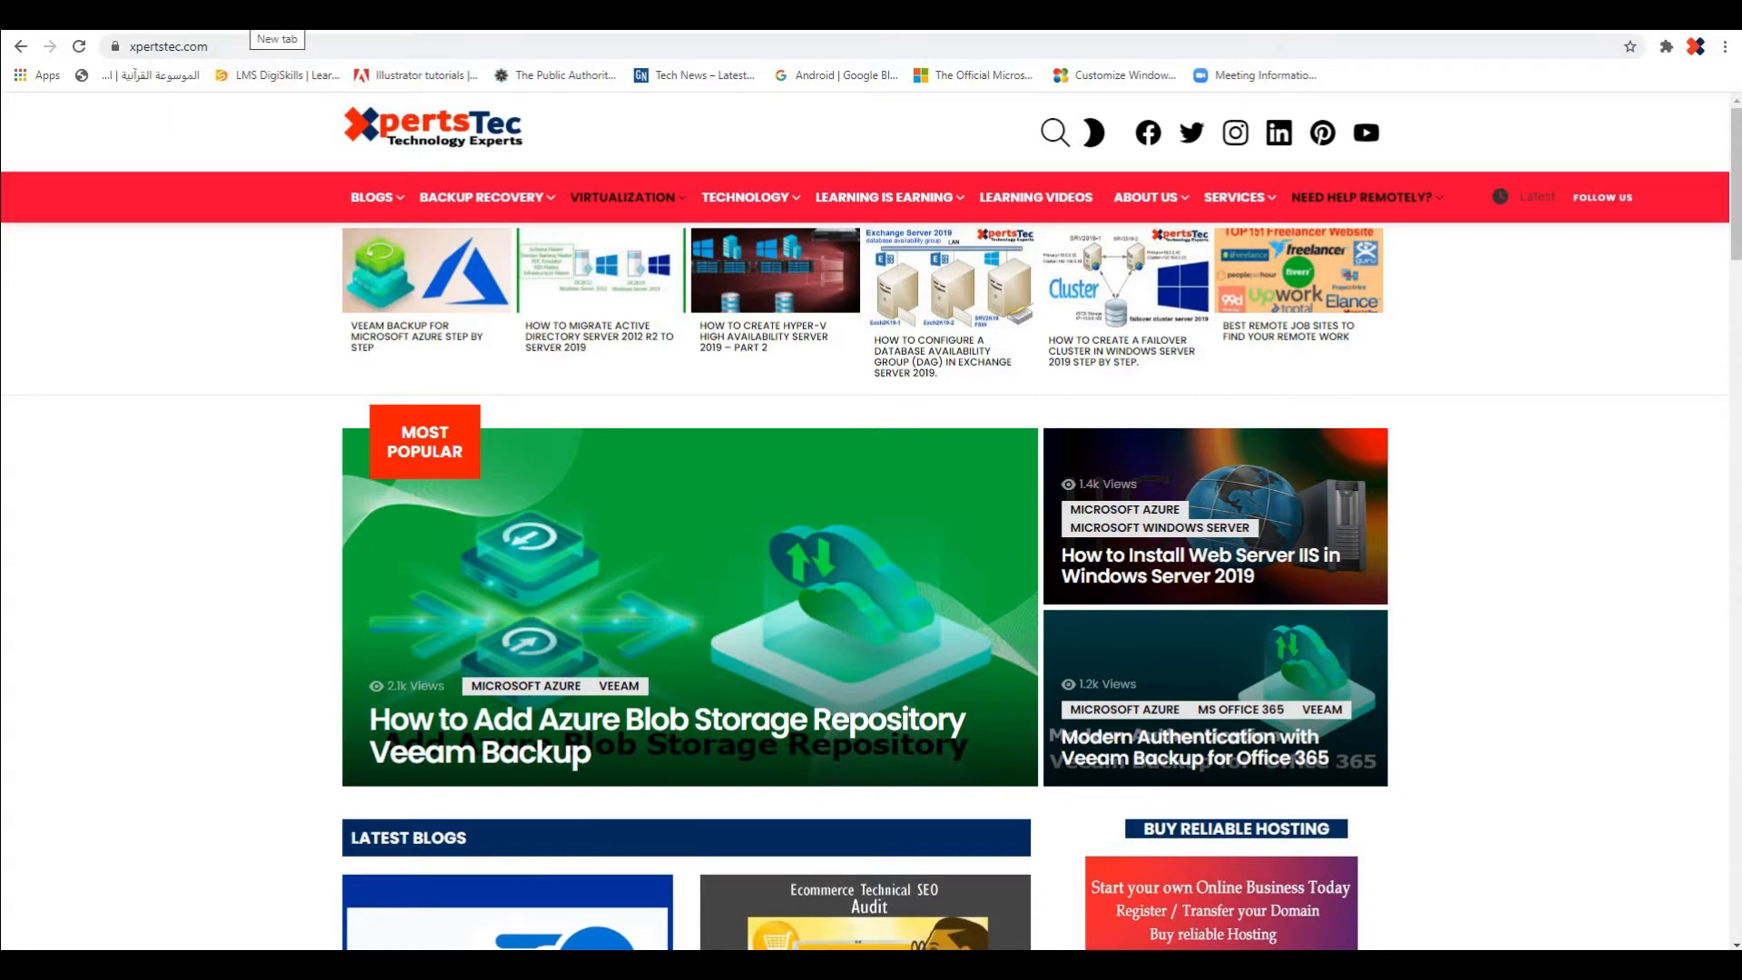
Load 127.0.0.1:81 in a new browser tab and follow Access WordPress to the blog's front page
click(245, 16)
click(293, 48)
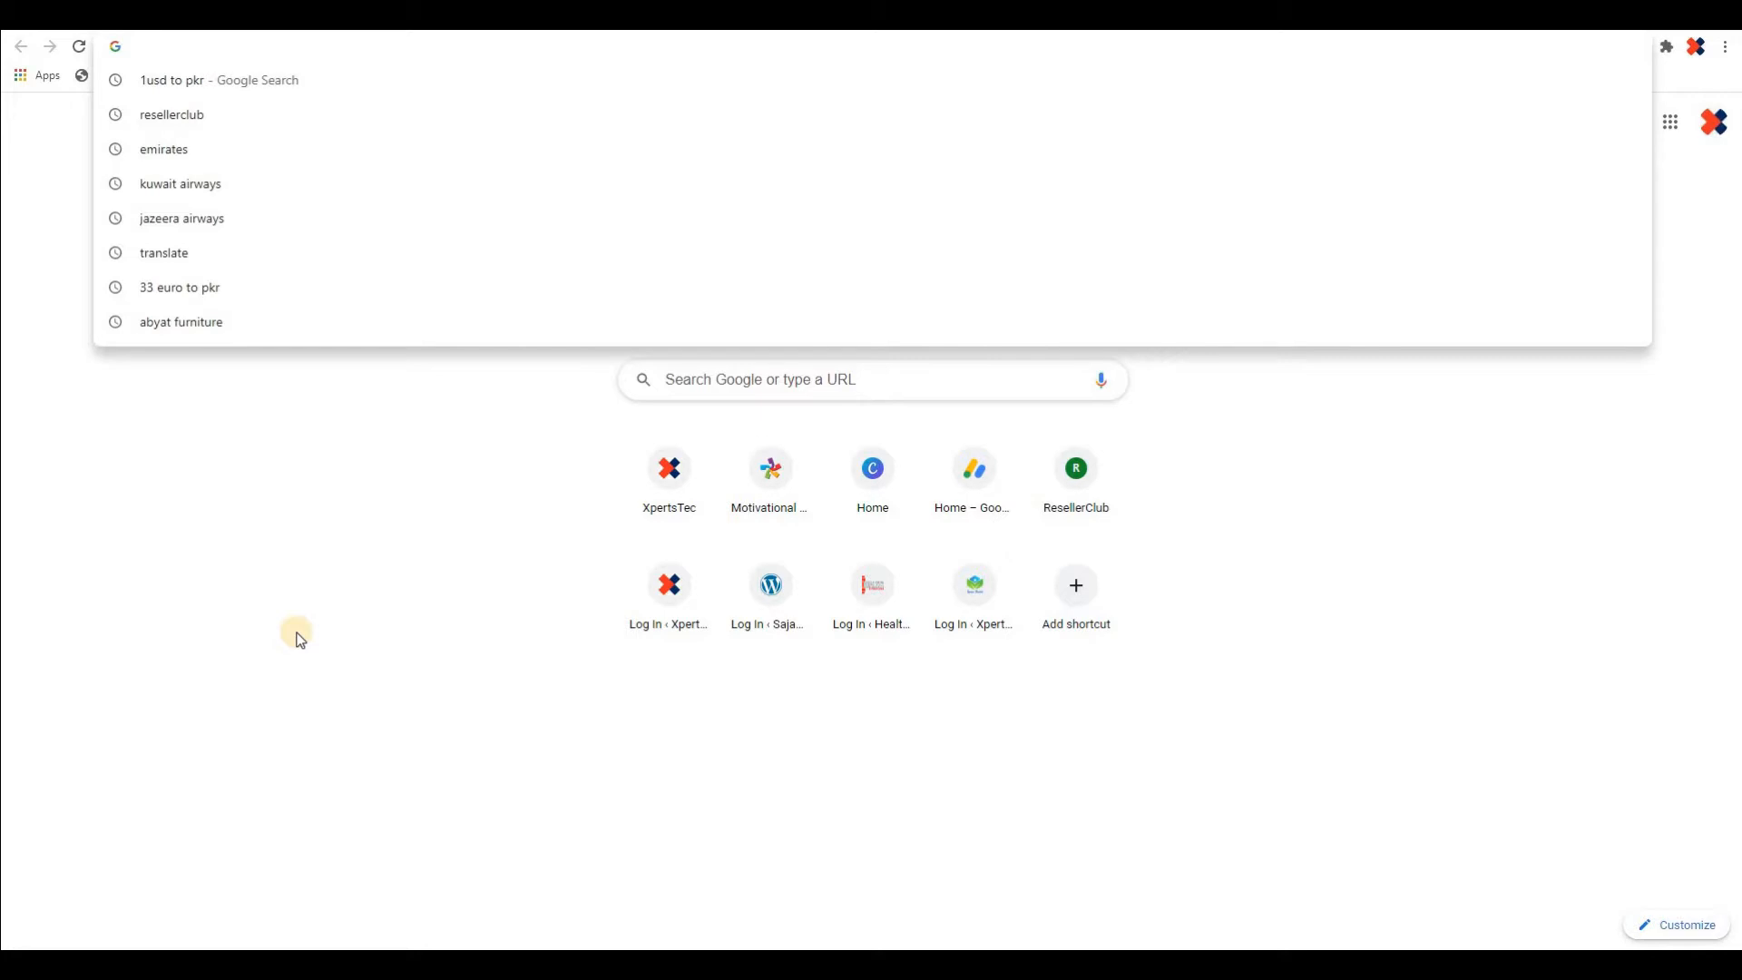
text(127)
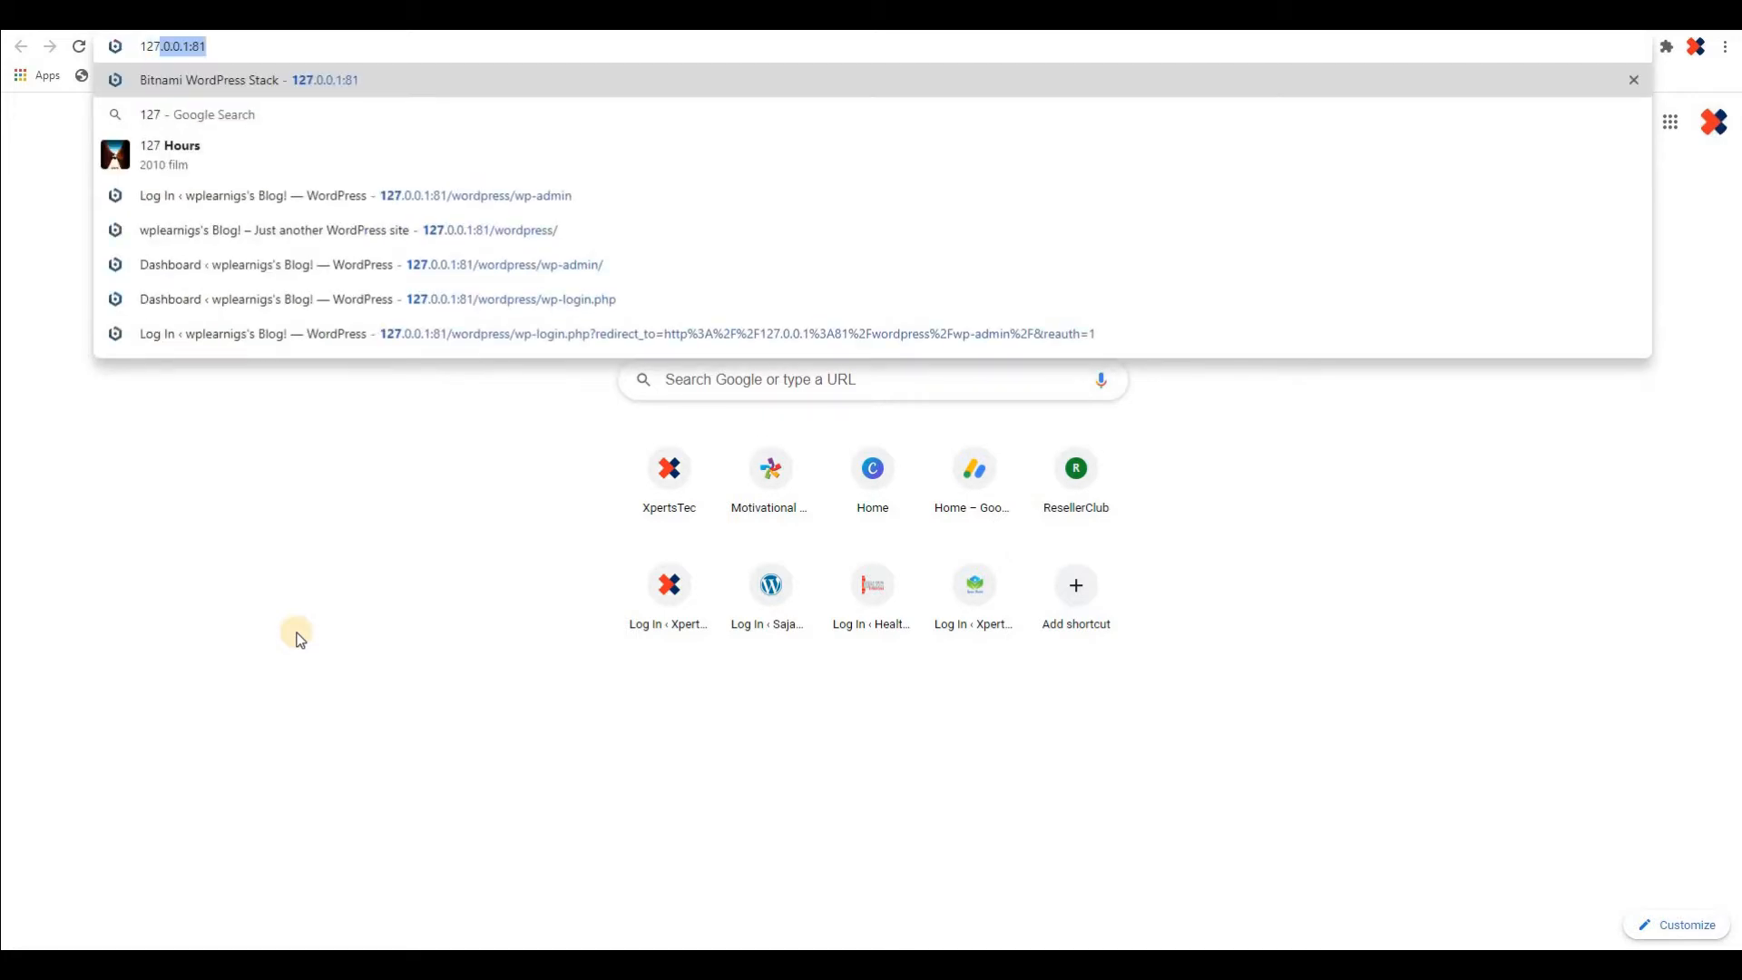
text(.0.0.1)
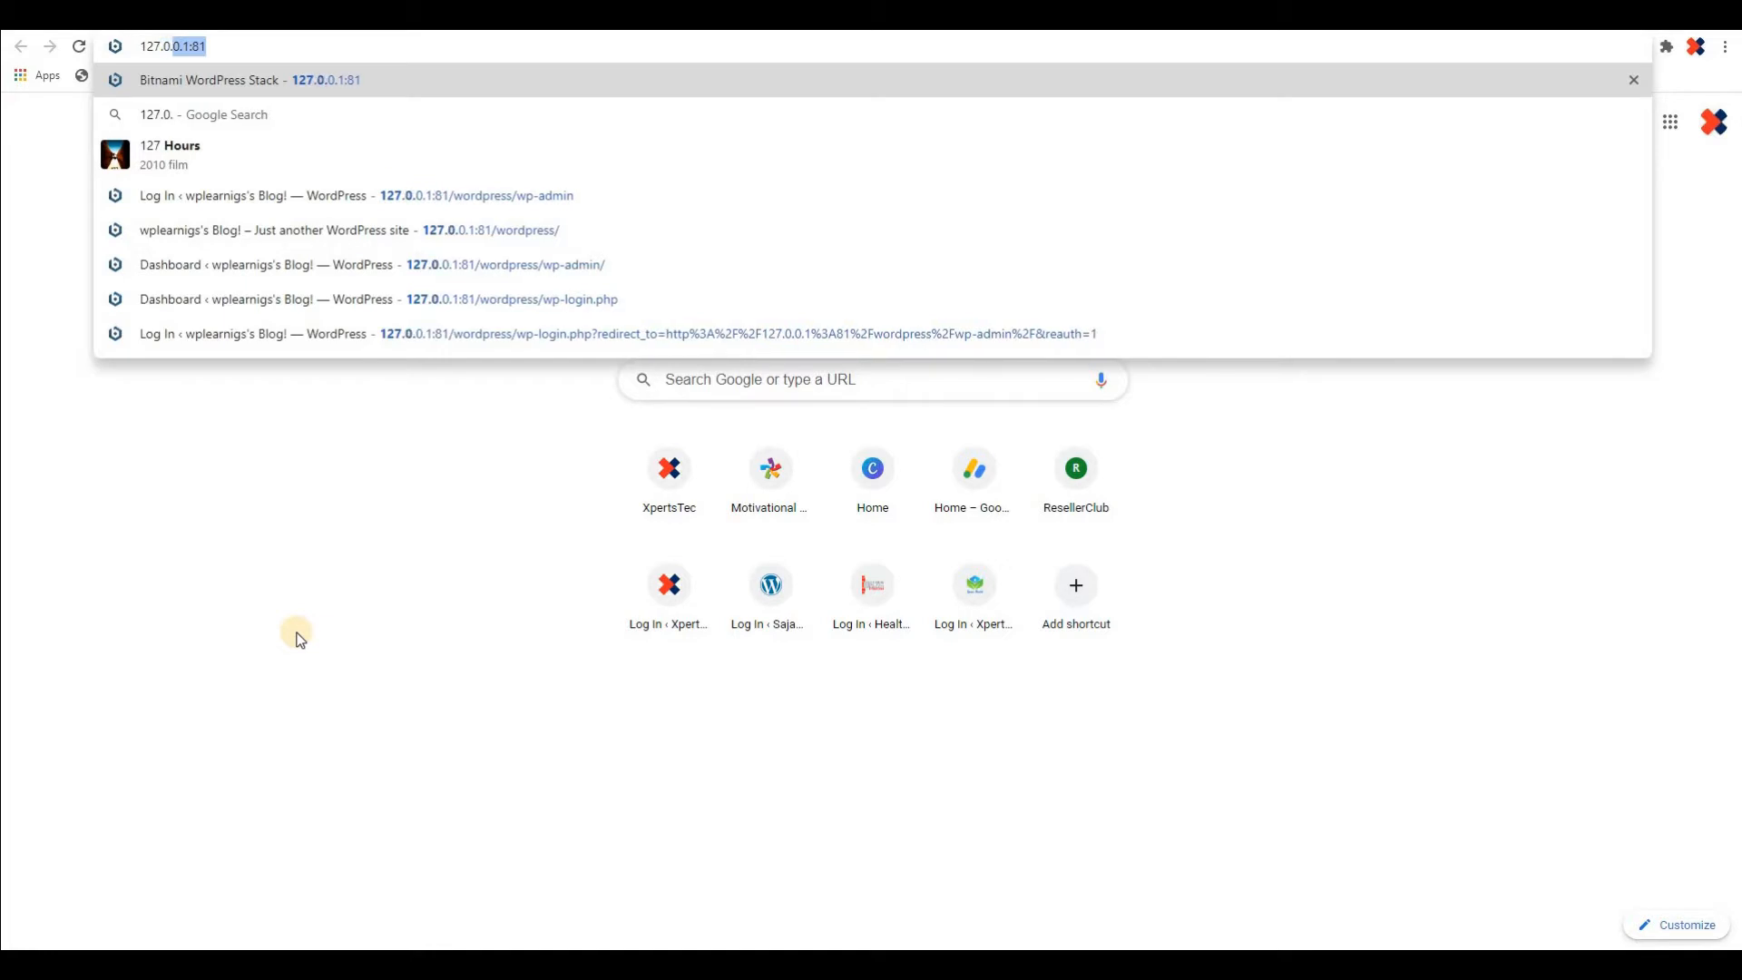
text(:81)
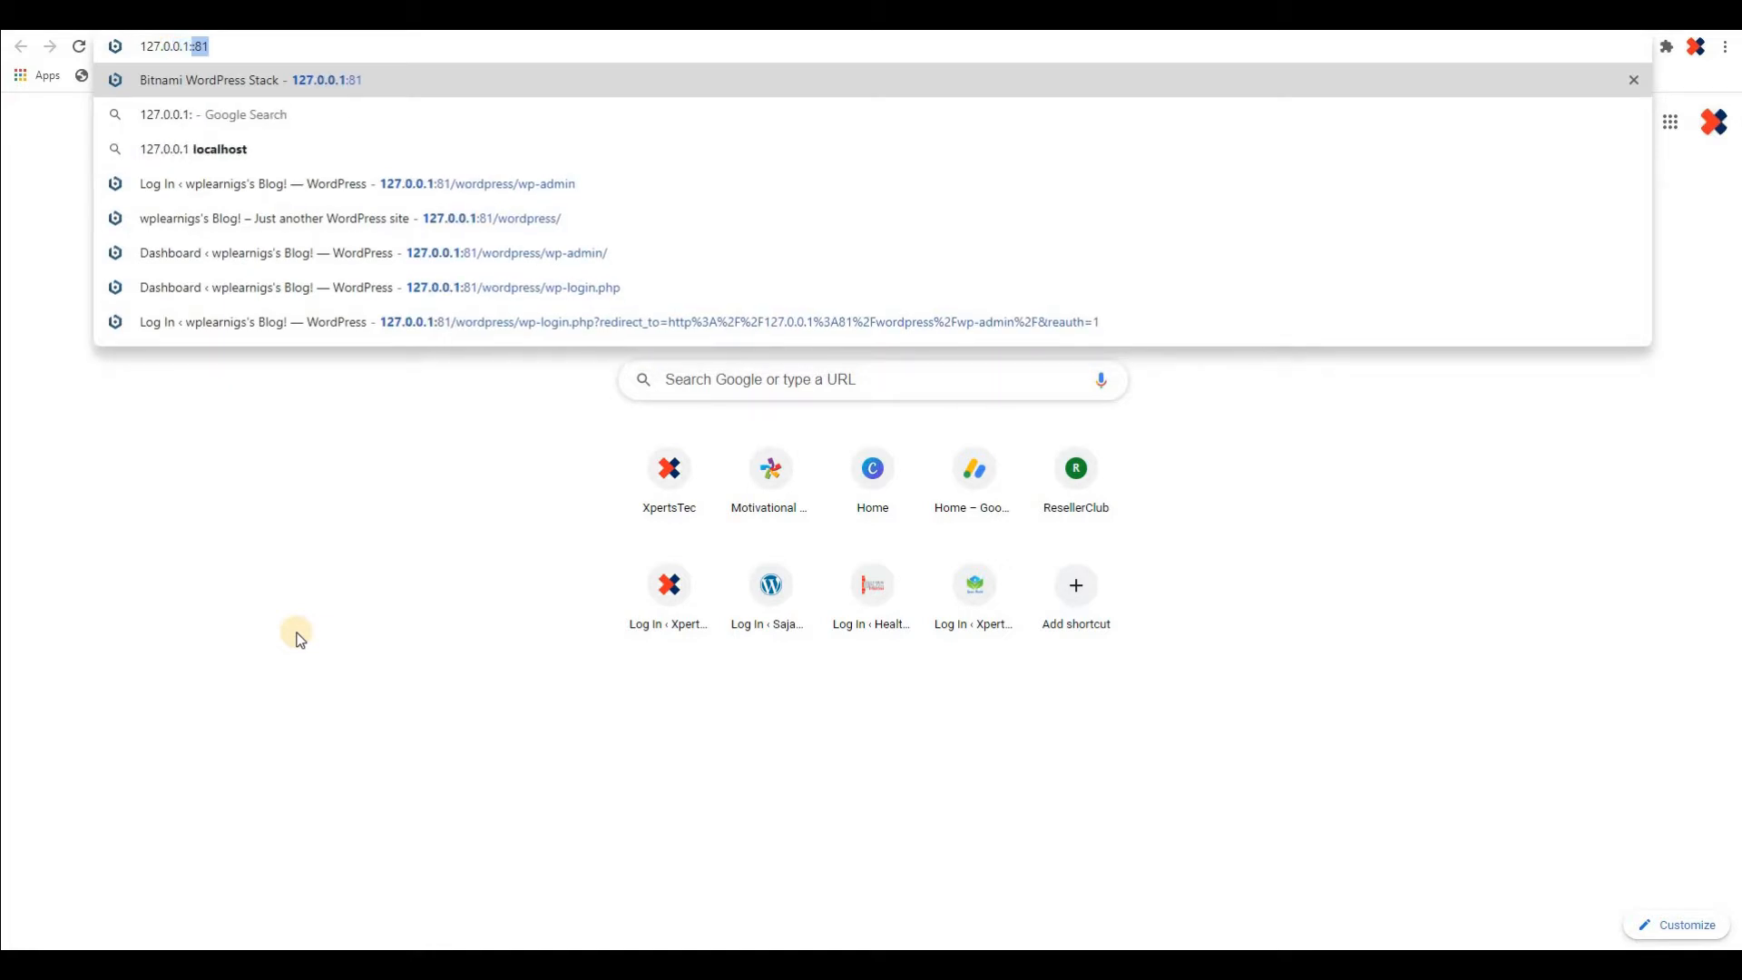
key(Return)
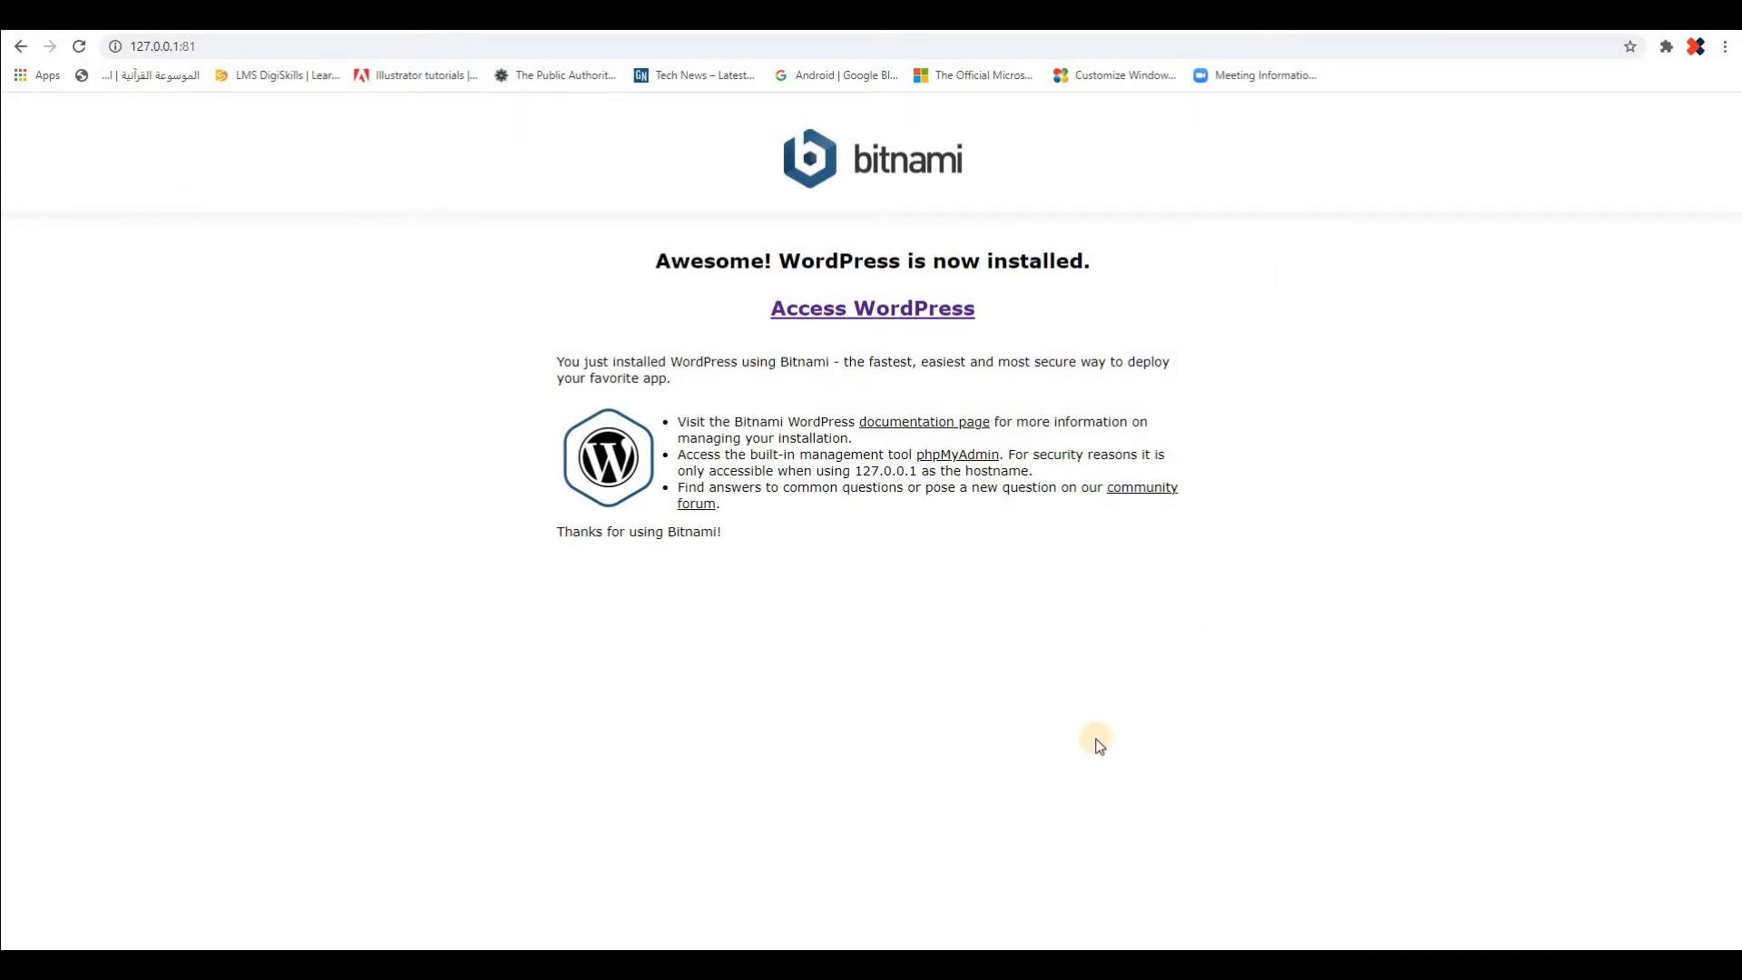
click(871, 311)
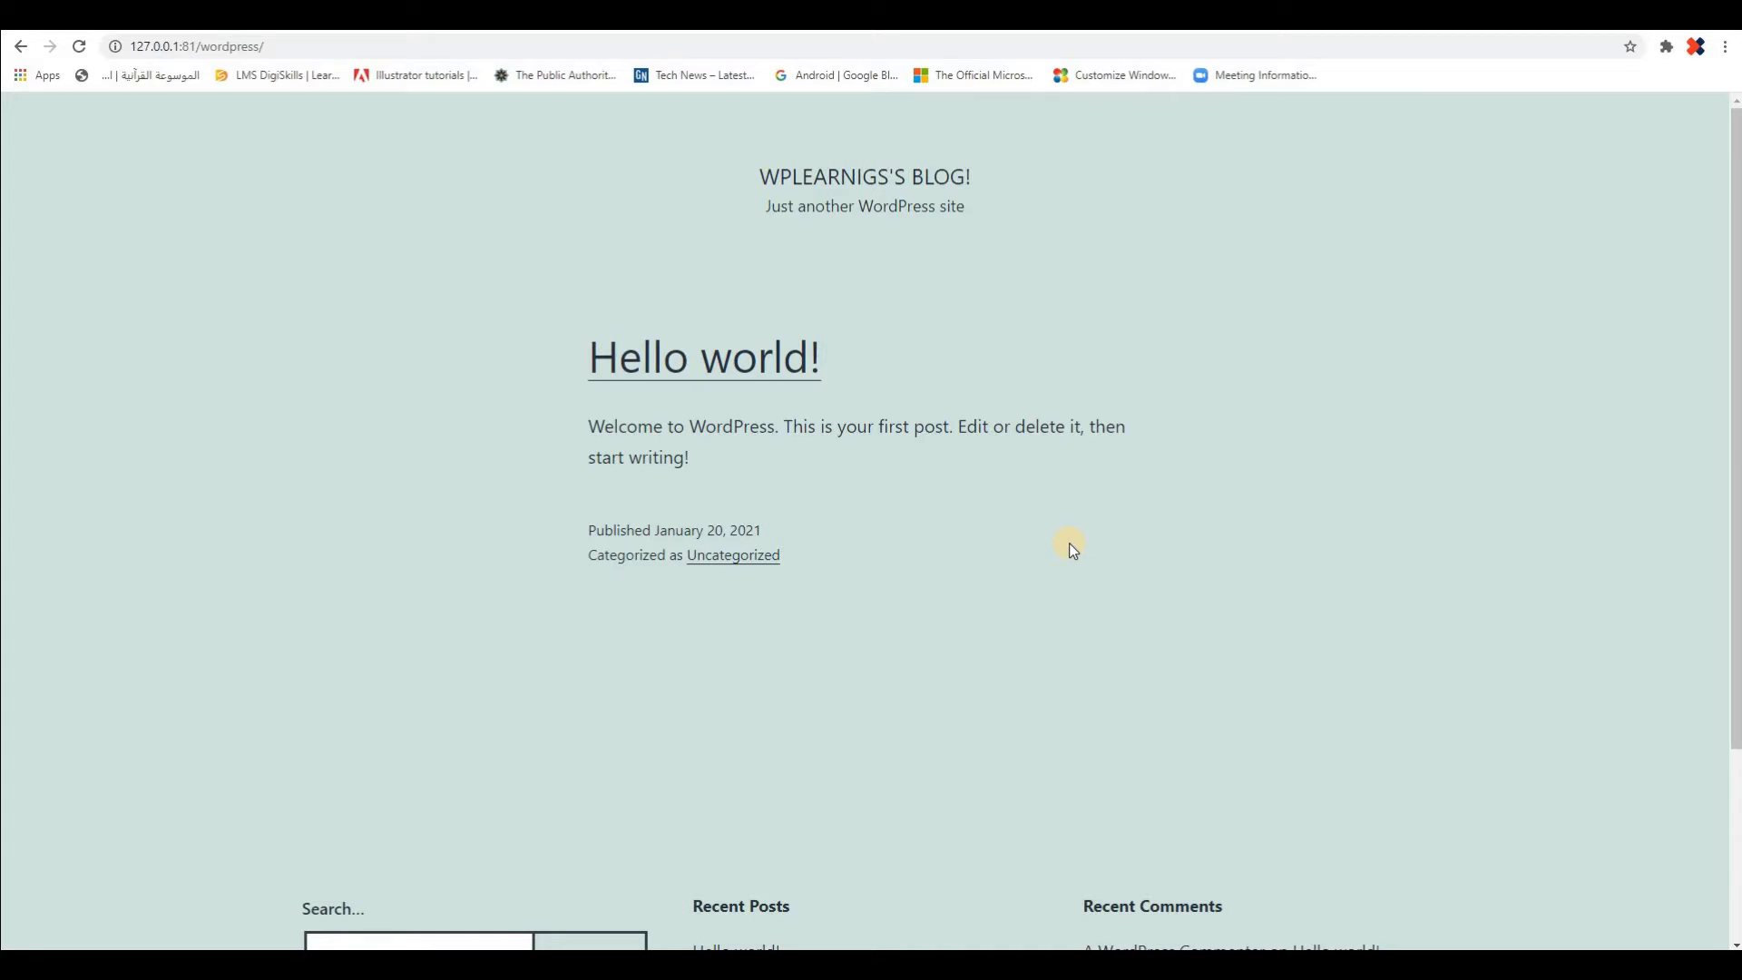
Extend the site's address with wp-admin to reach the WordPress login page
click(320, 44)
click(321, 43)
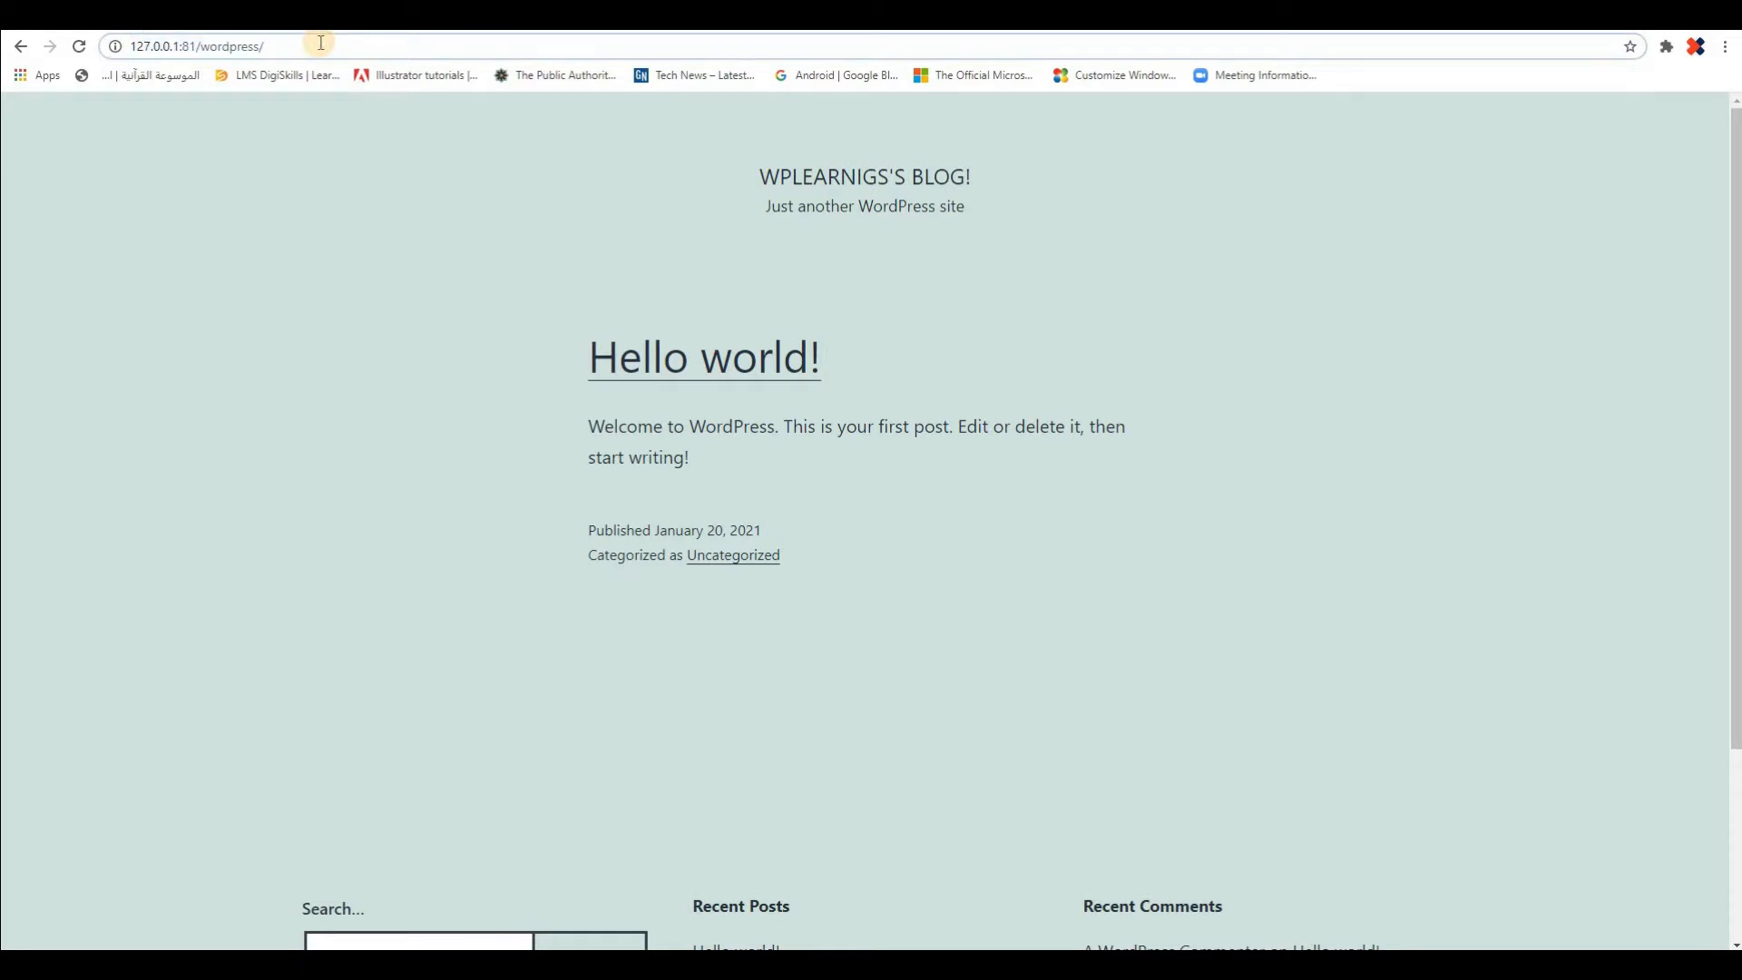
text(wp)
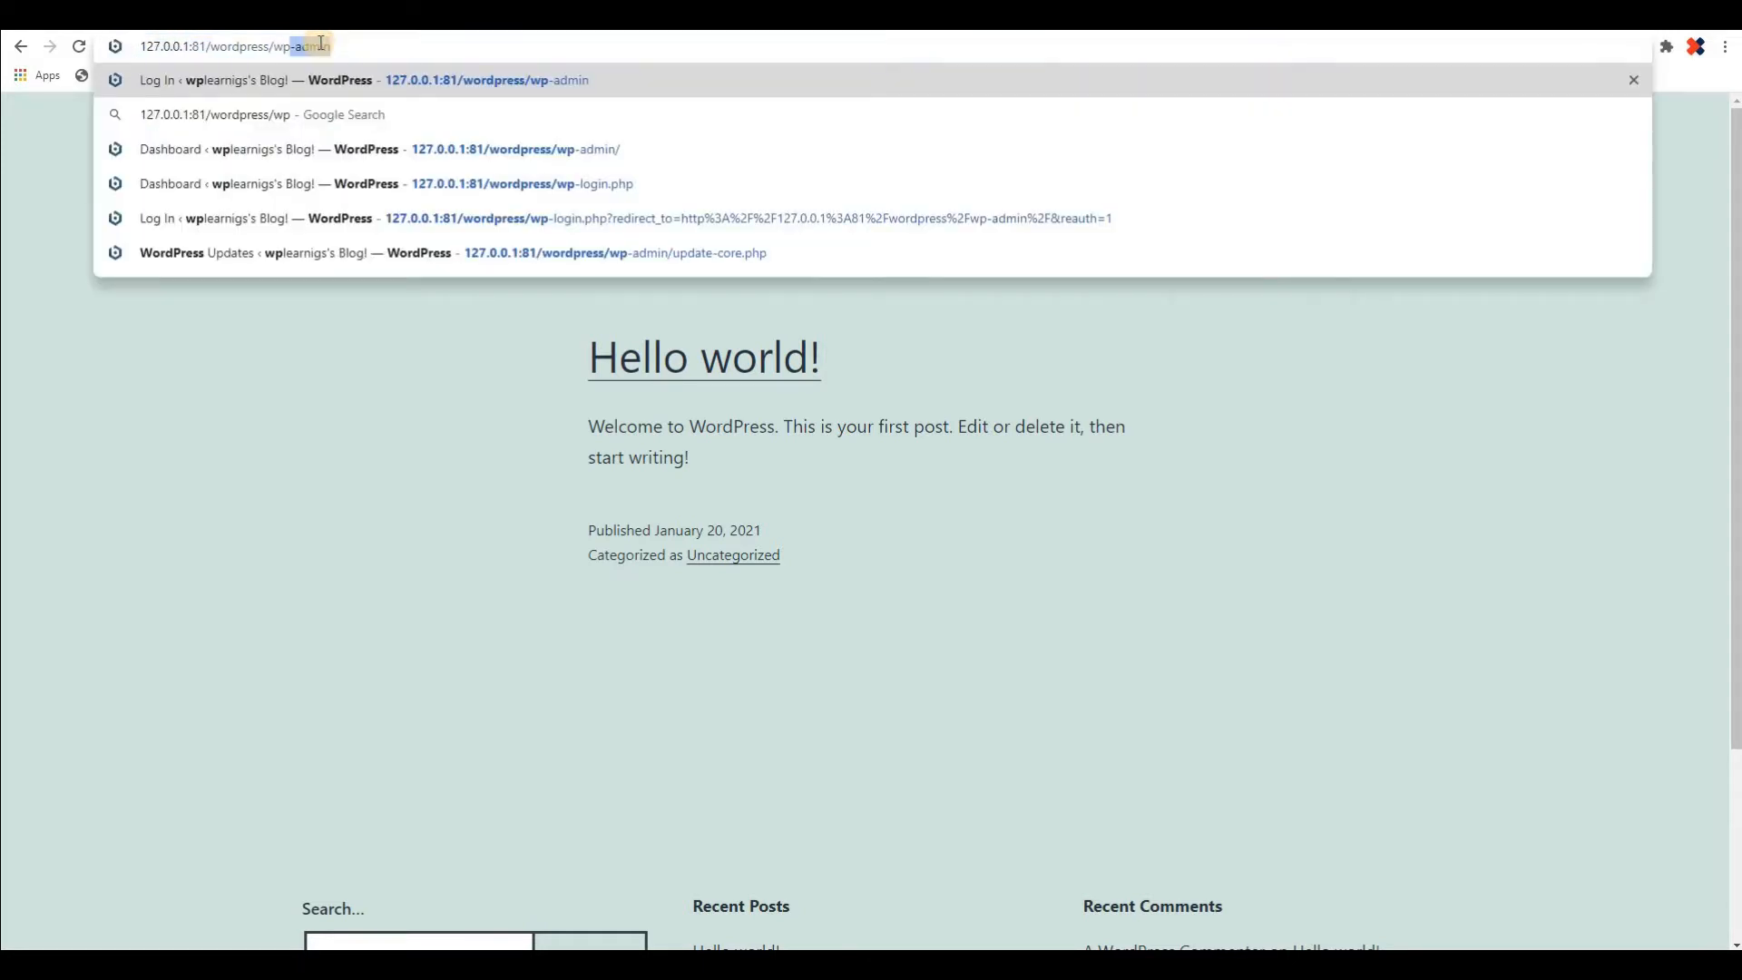
text(-admin)
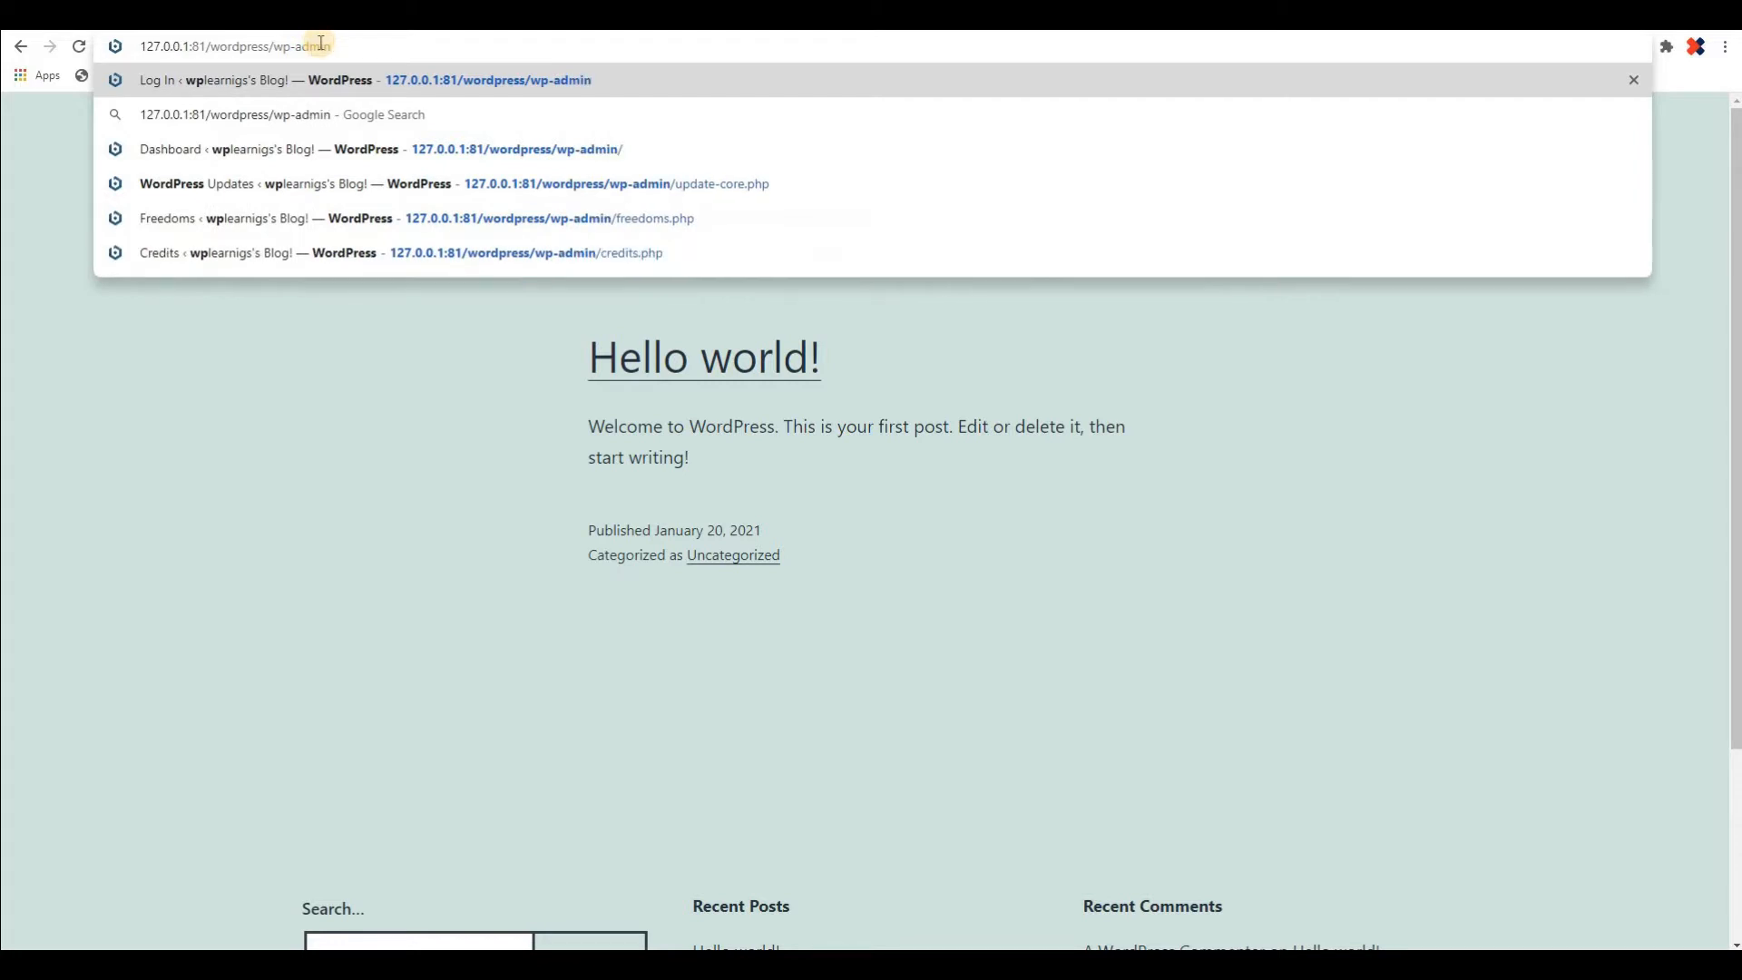
key(Return)
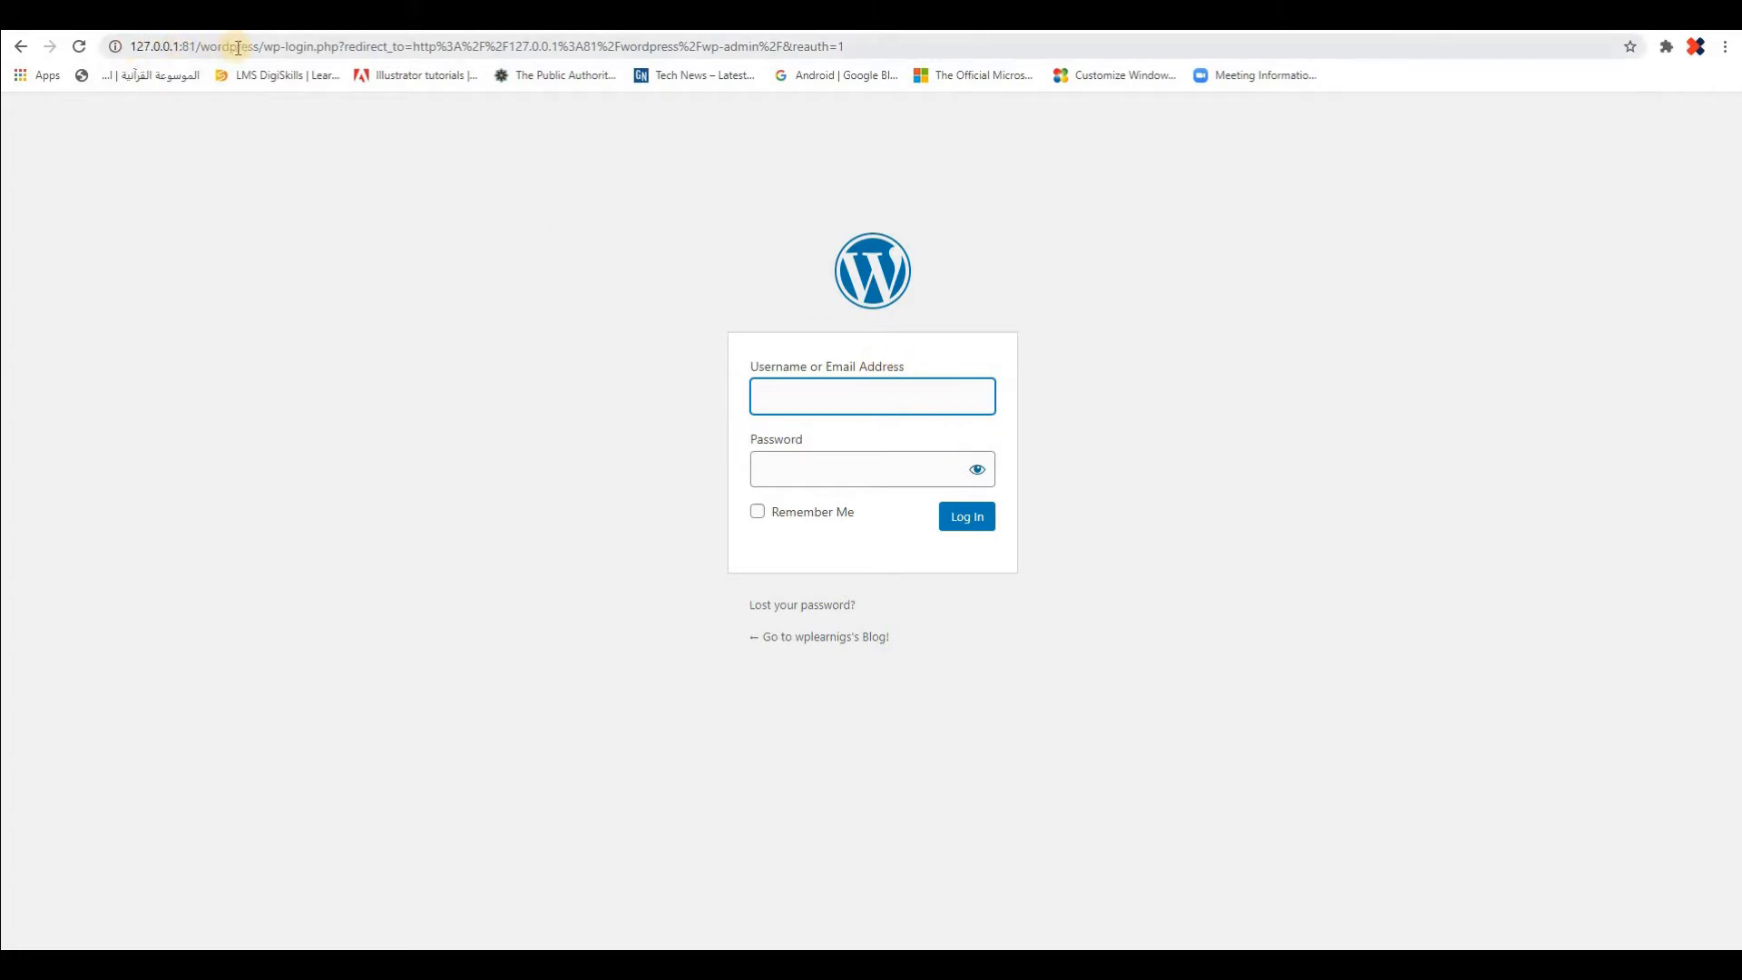
Load the login page again using the full address 127.0.0.1:81/wordpress/wp-admin
click(167, 46)
text(12)
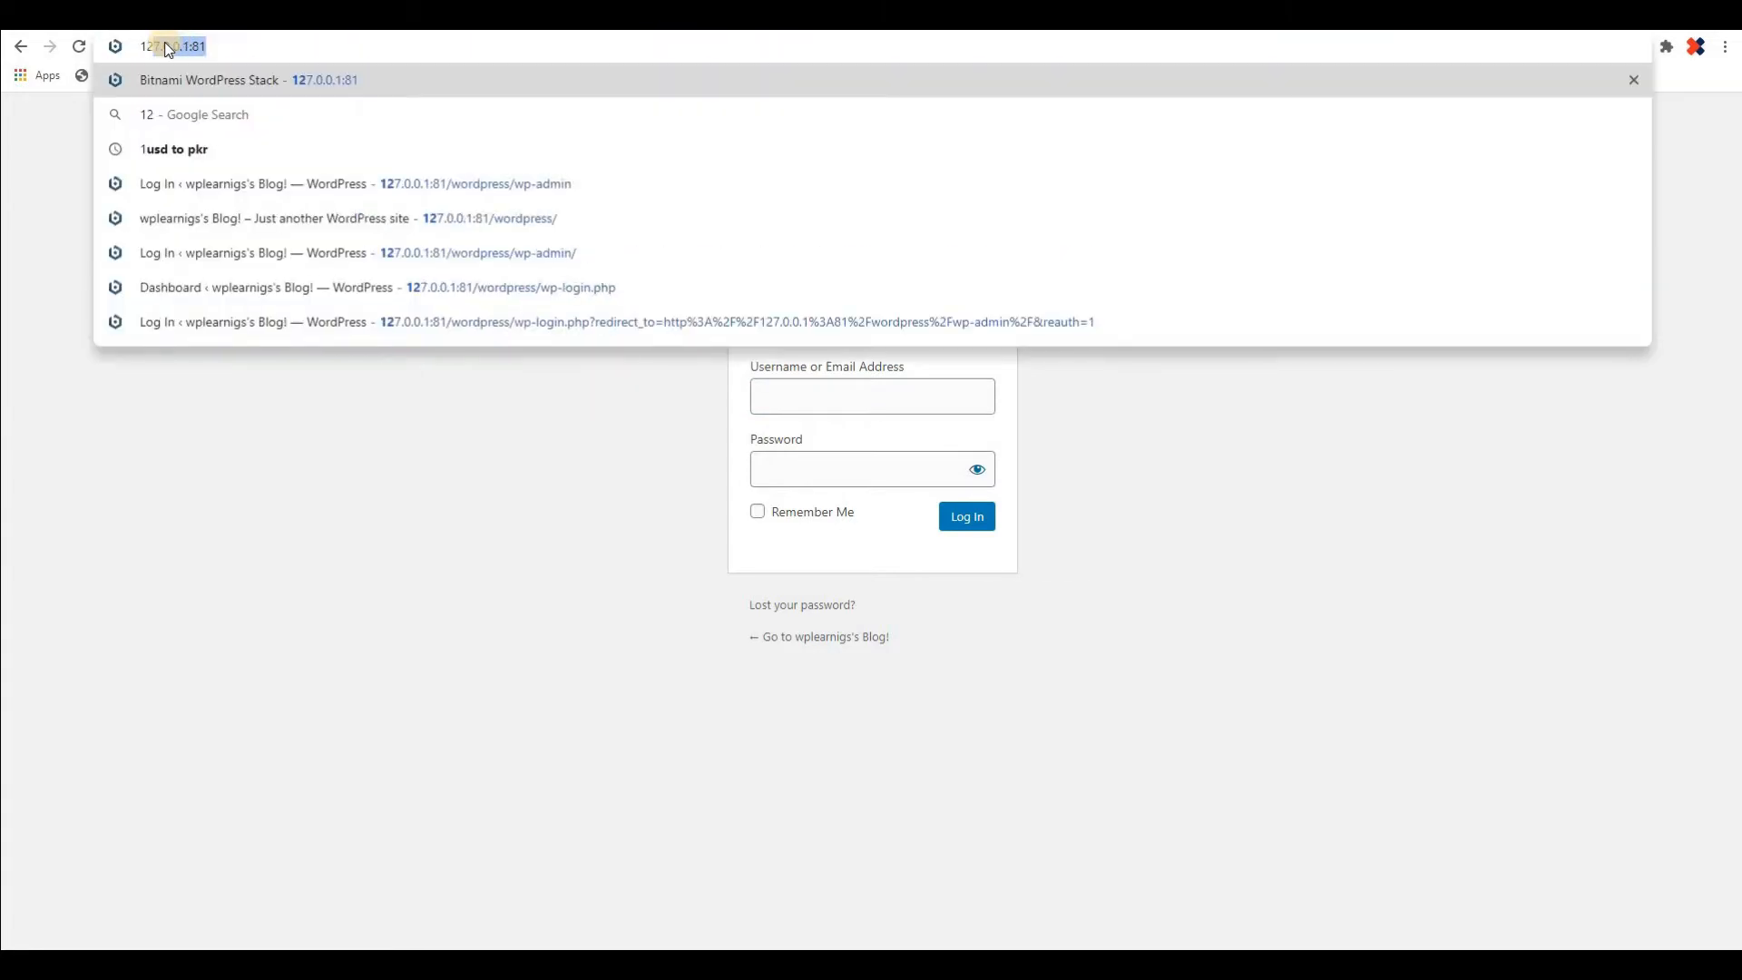
text(7.0.0.)
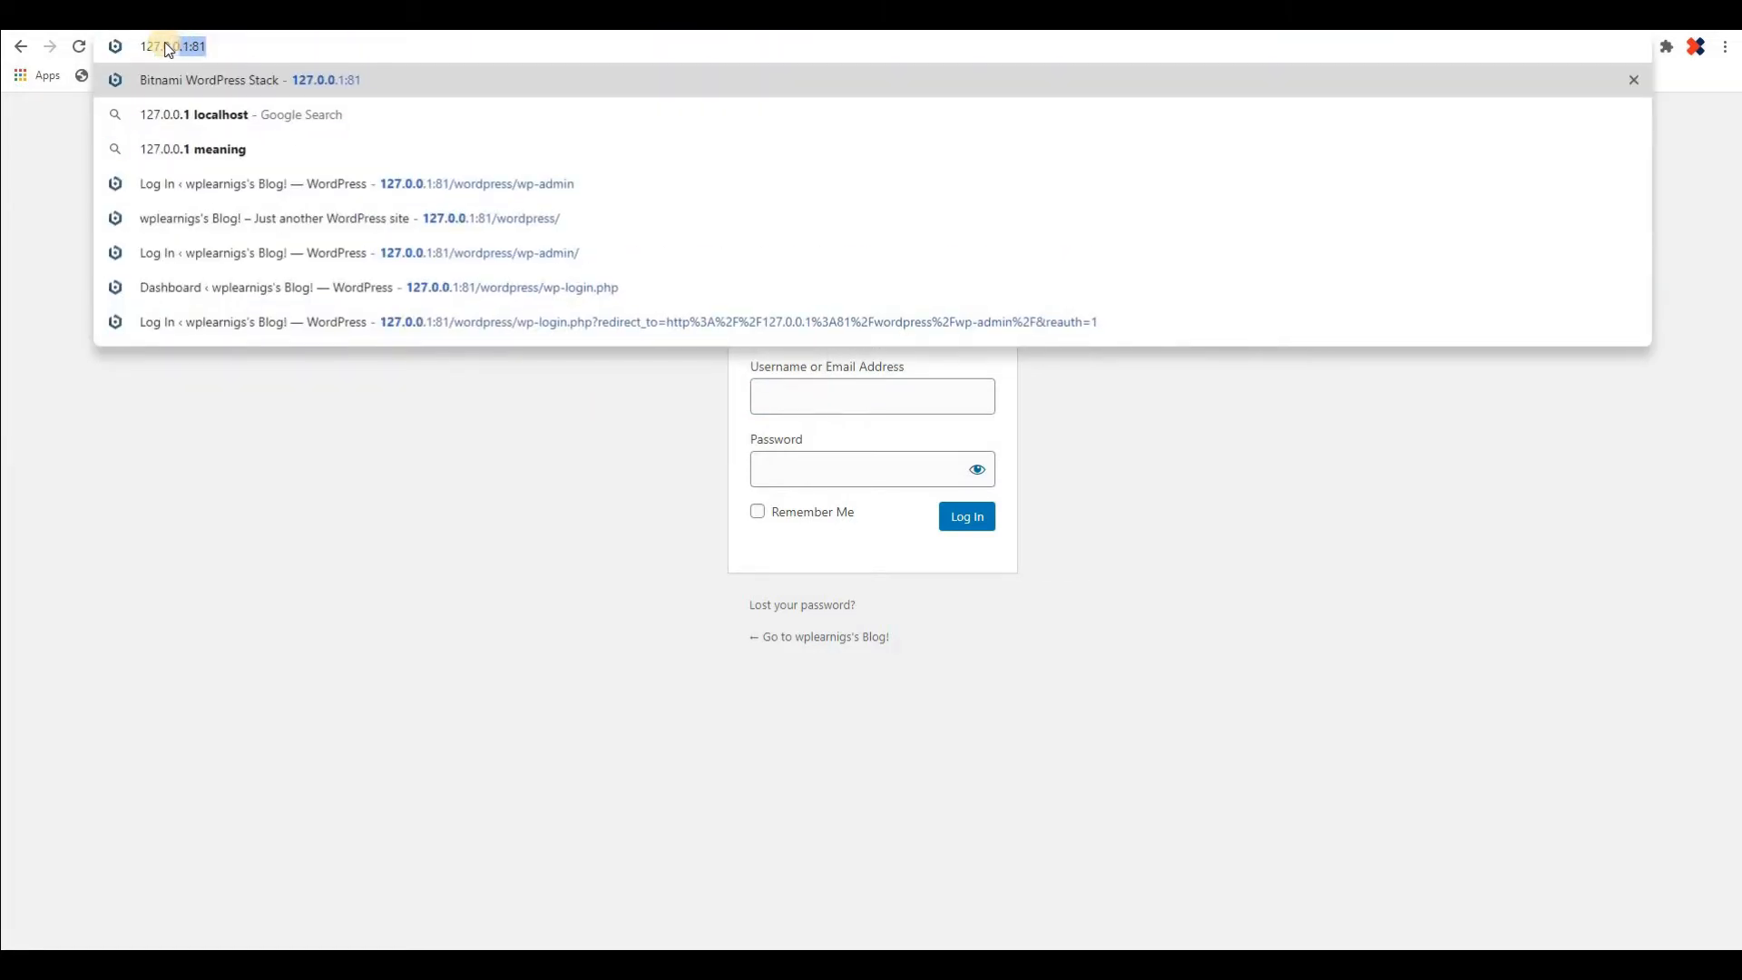
text(1:81)
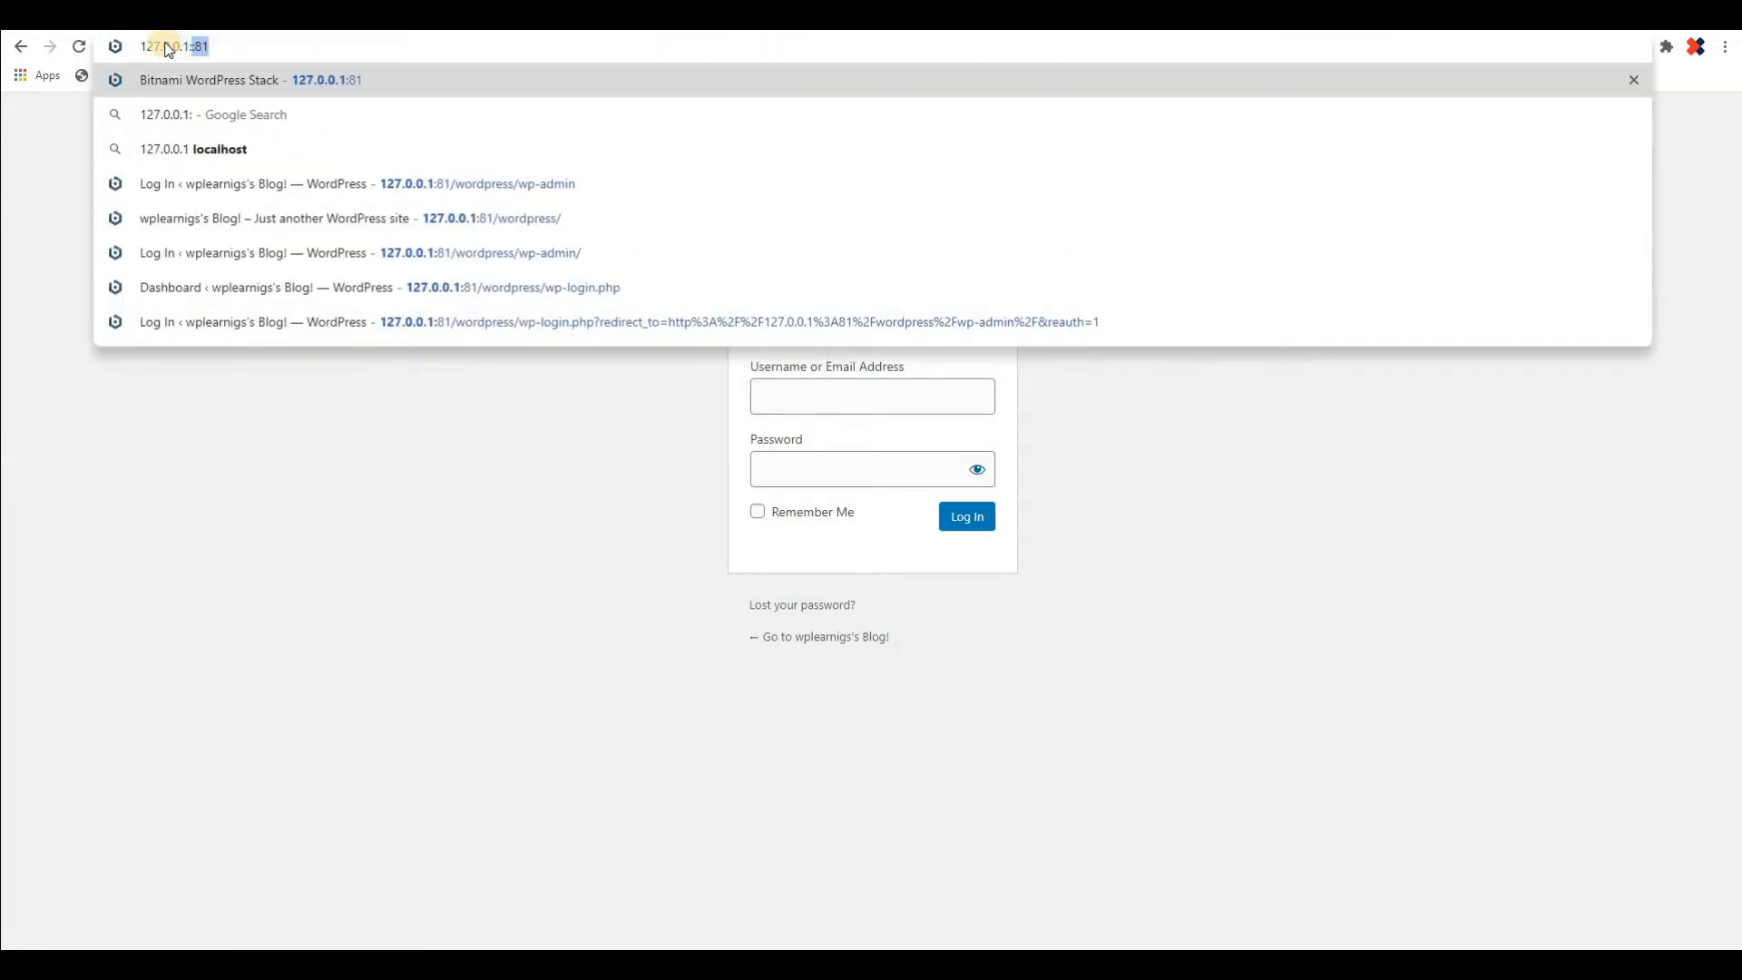
text(/)
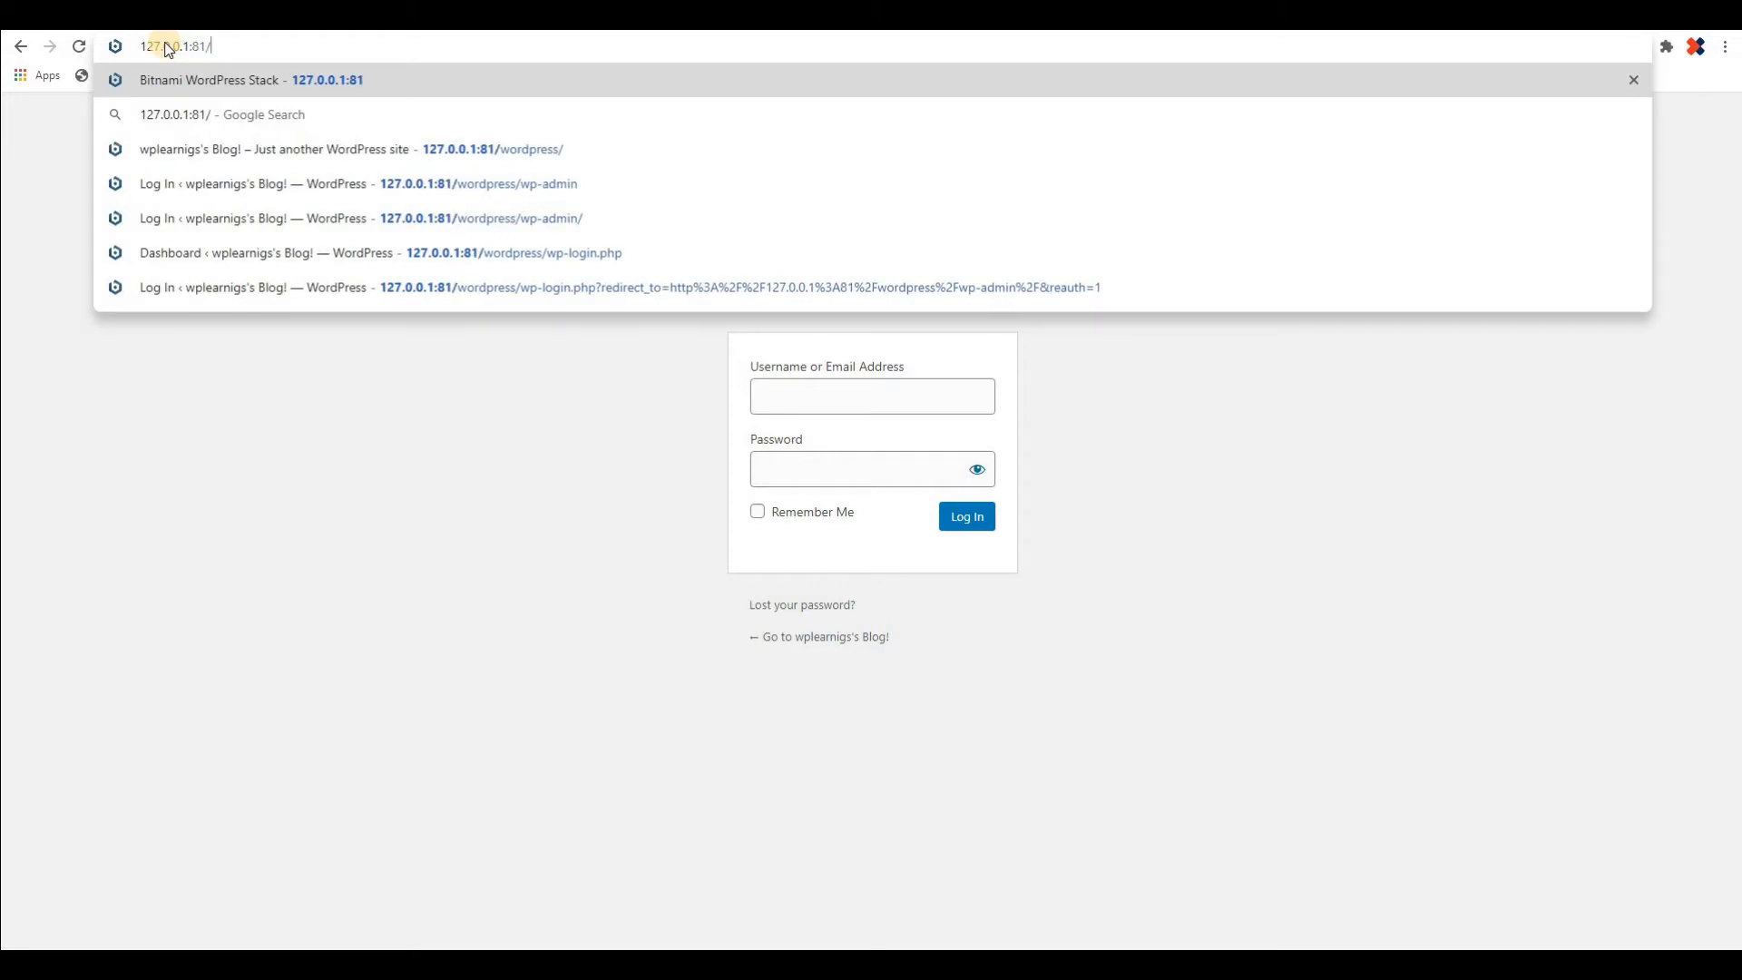
text(w)
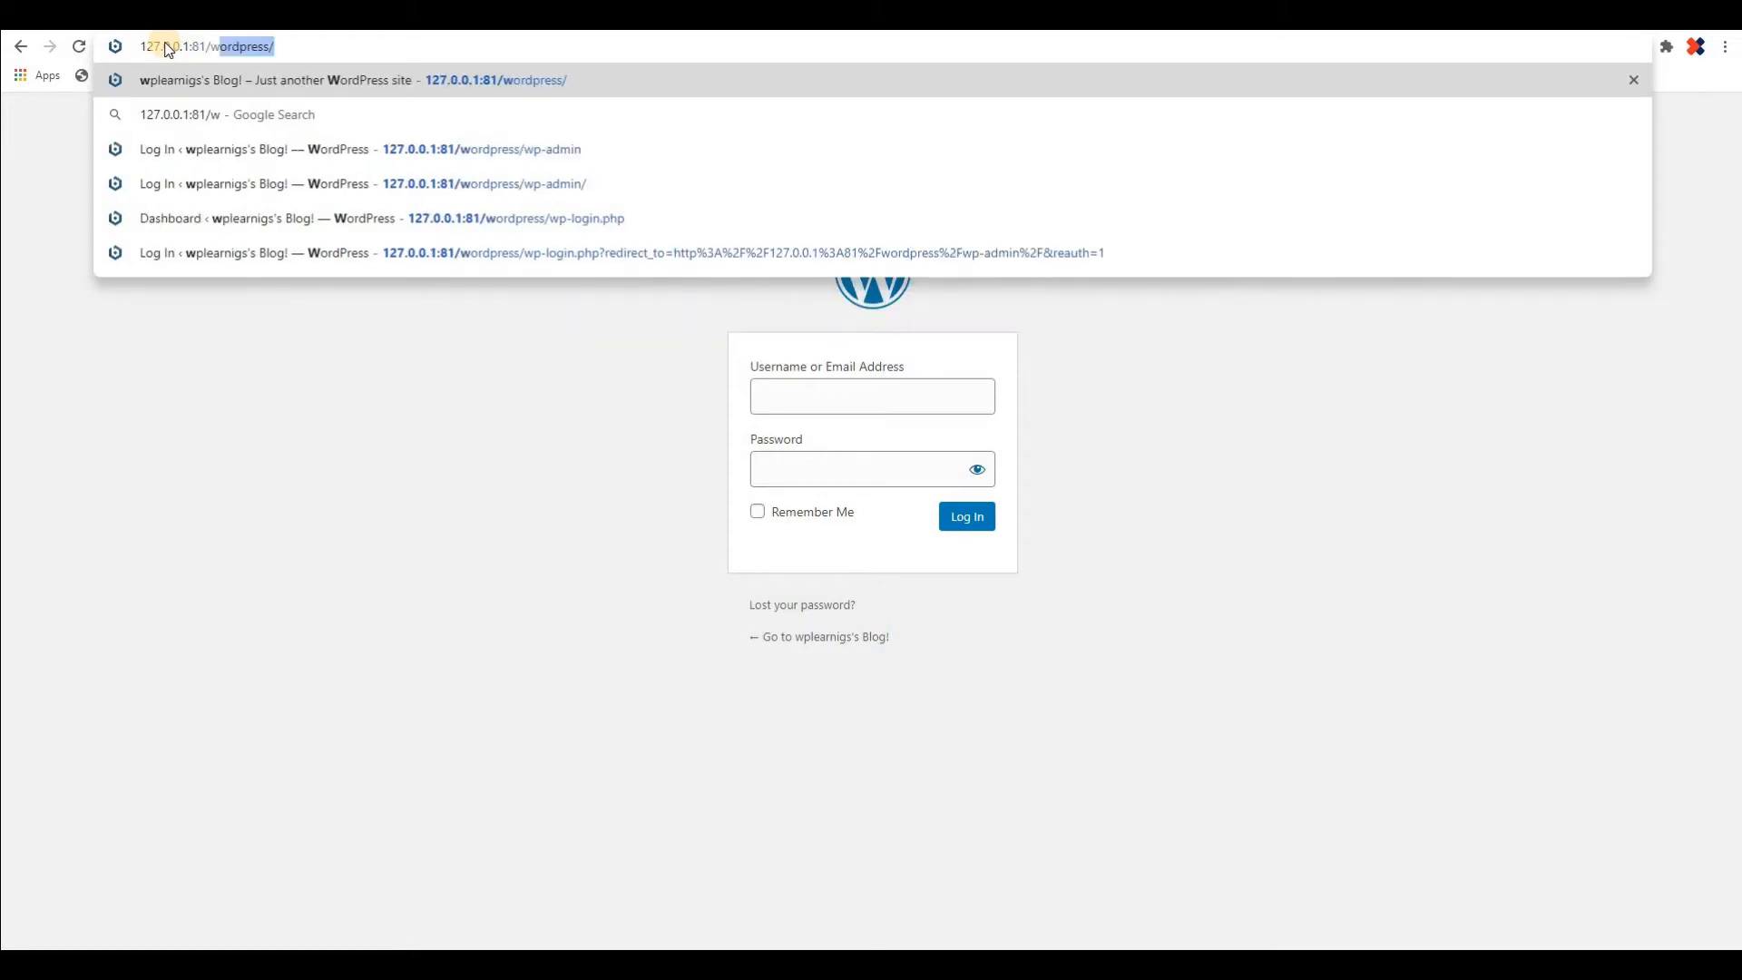
text(ordpress/)
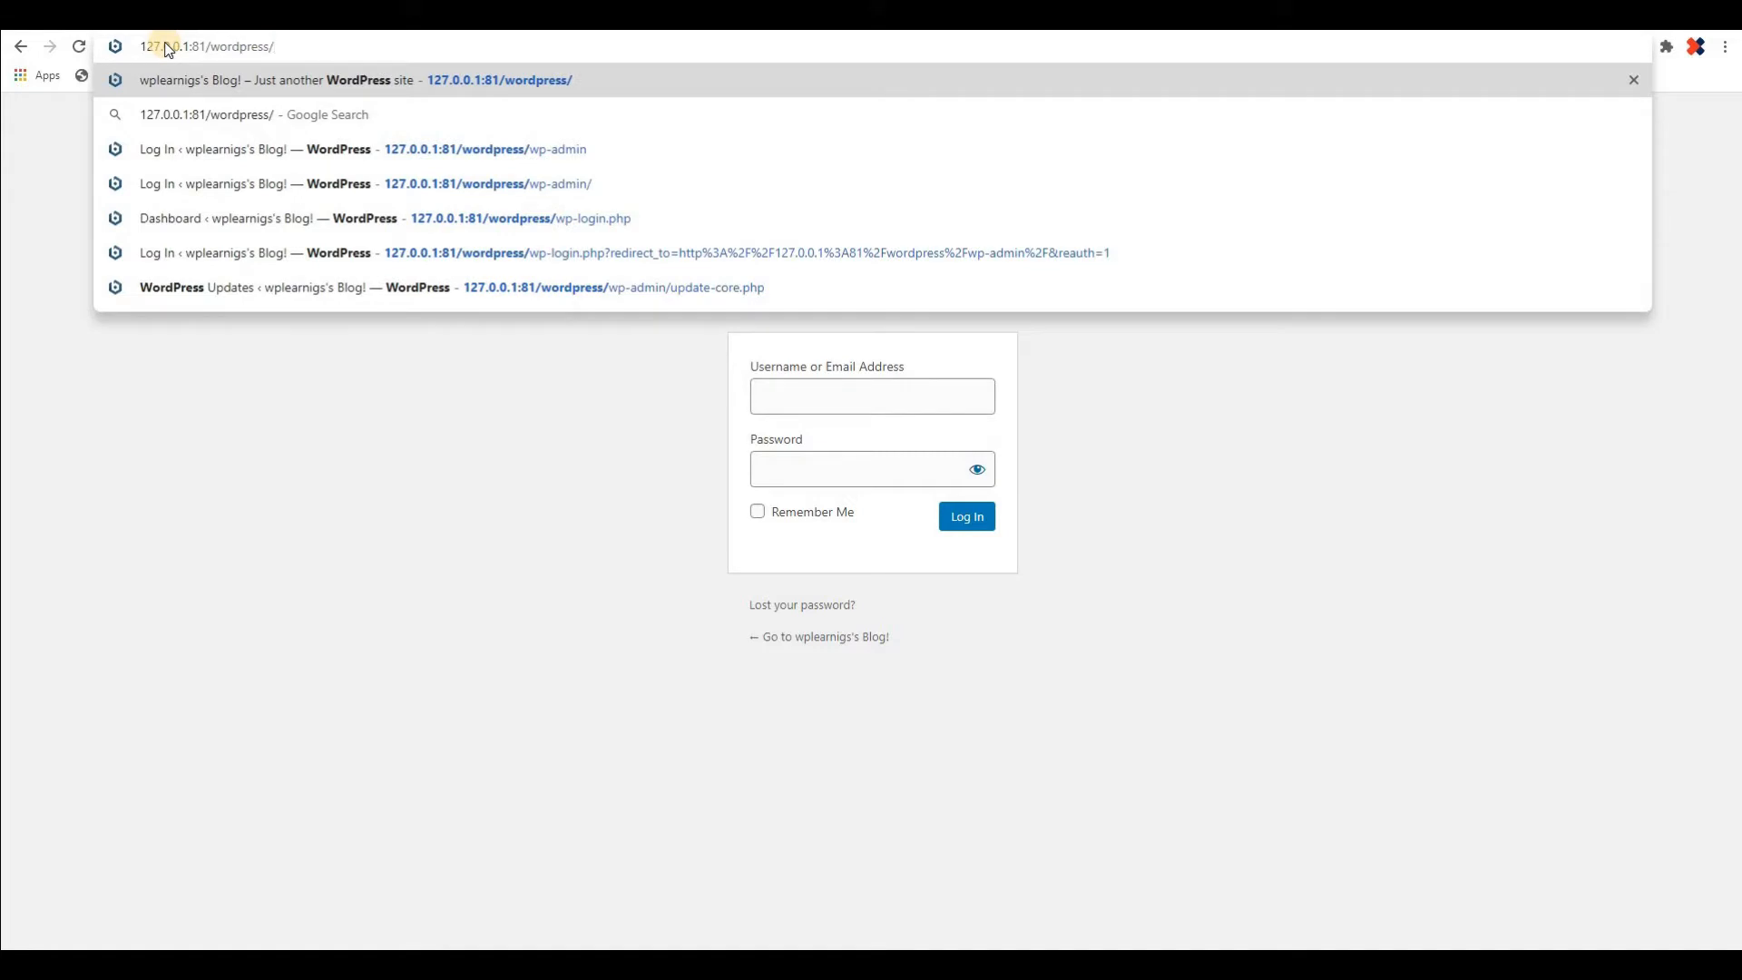
text(wp-admin)
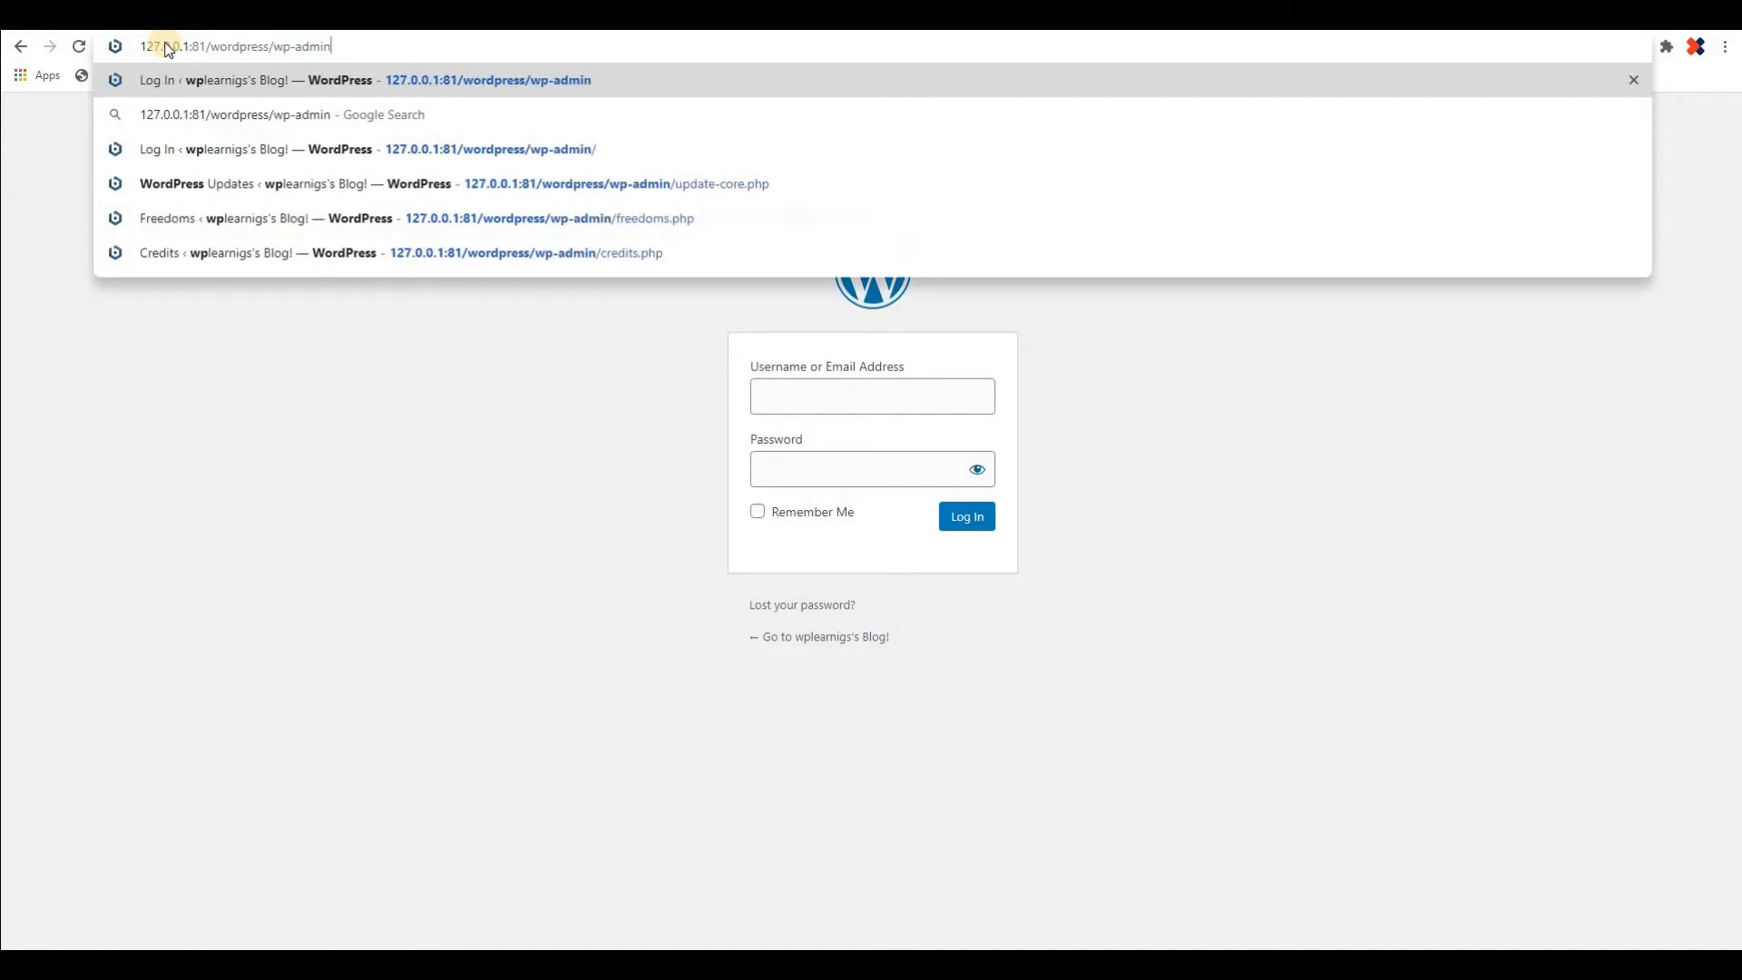
key(Return)
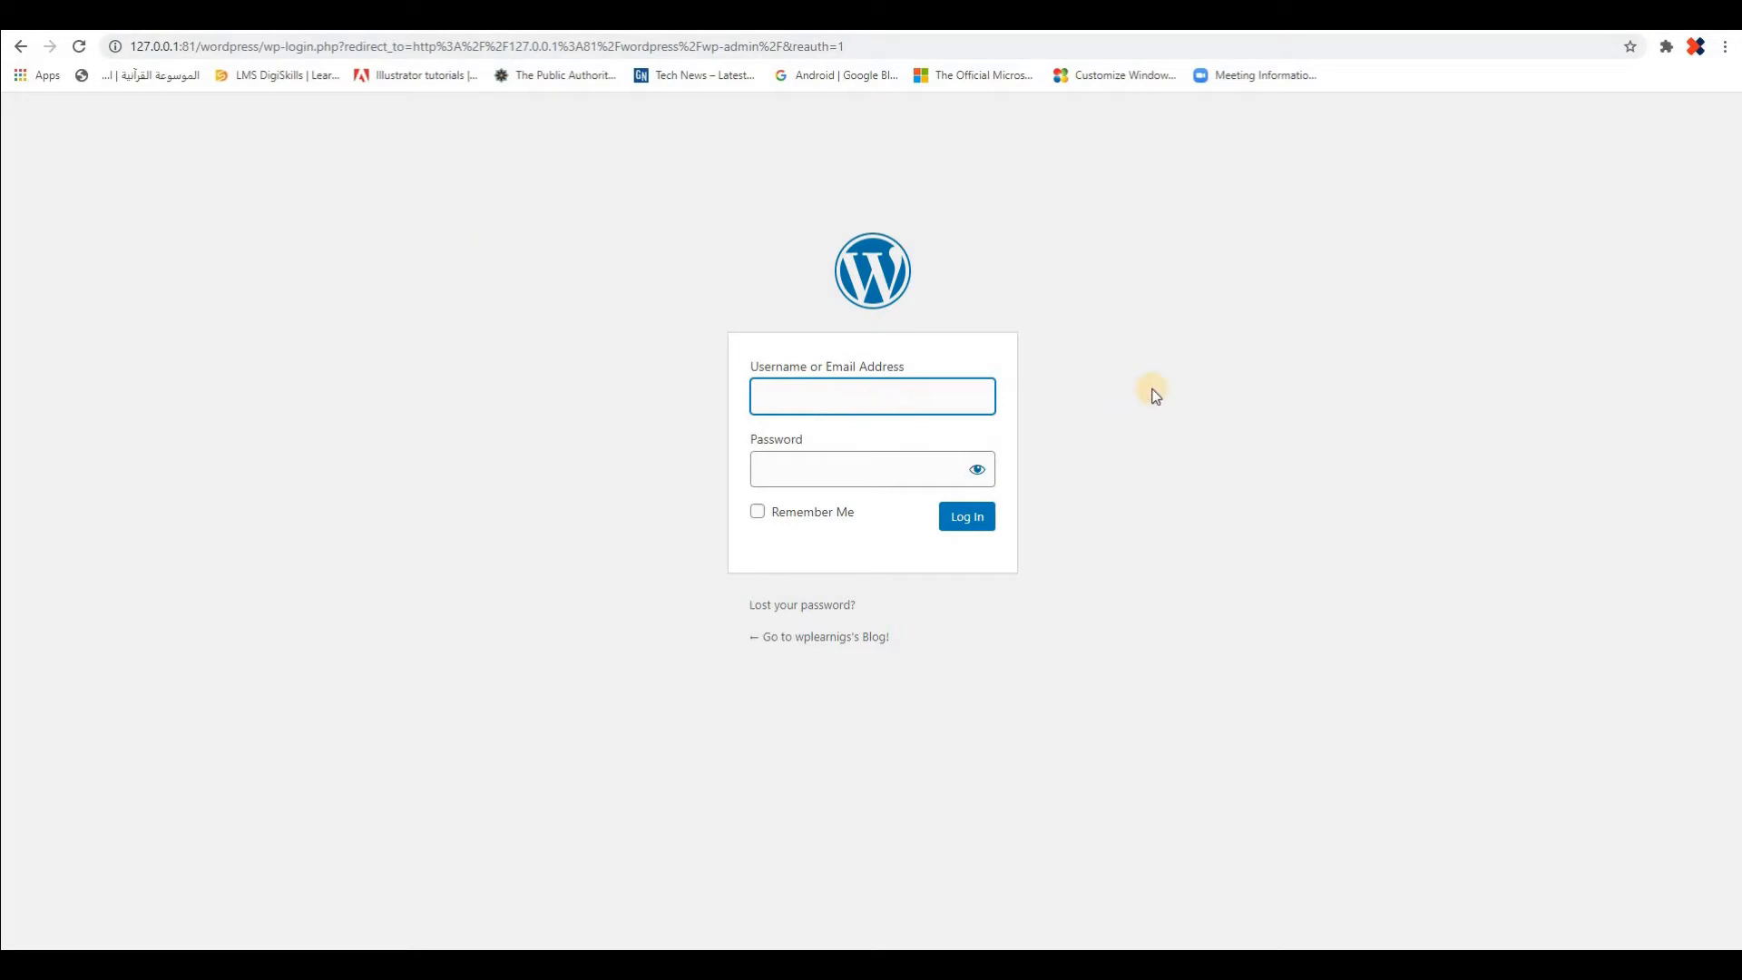
Enter wplearnigs as the username in the WordPress login form
text(wplearnigs)
Enter the account password and log in to the WordPress dashboard
click(799, 470)
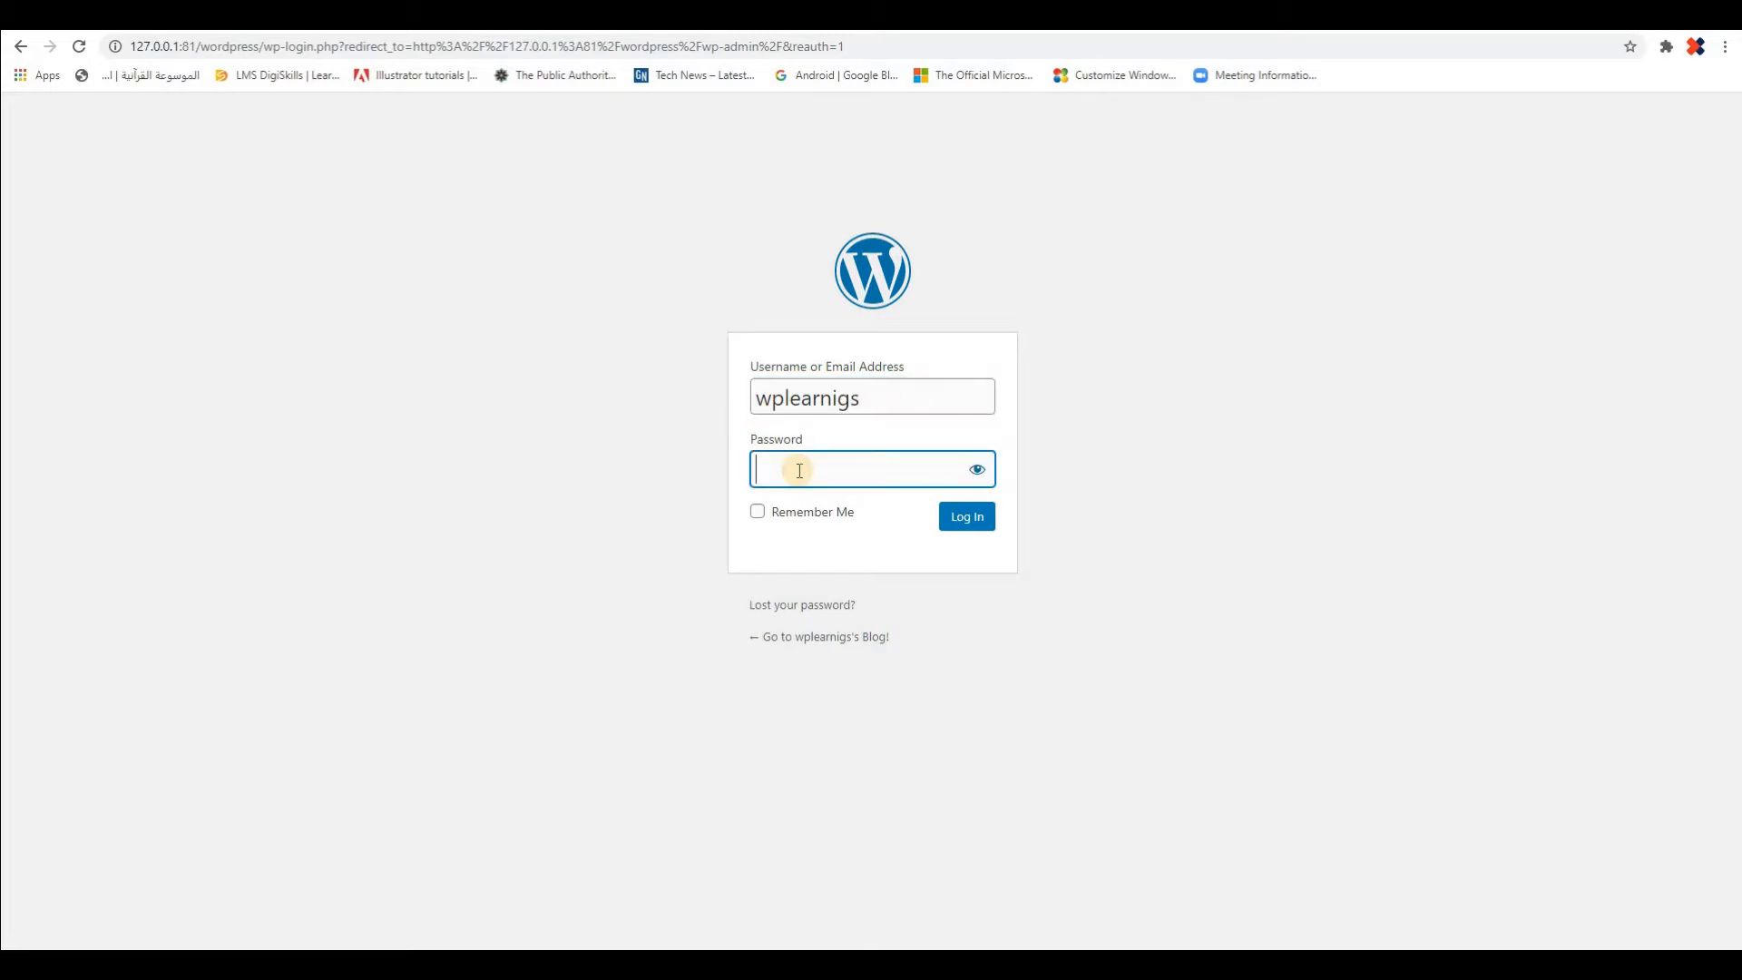
text(••••••••••)
click(965, 519)
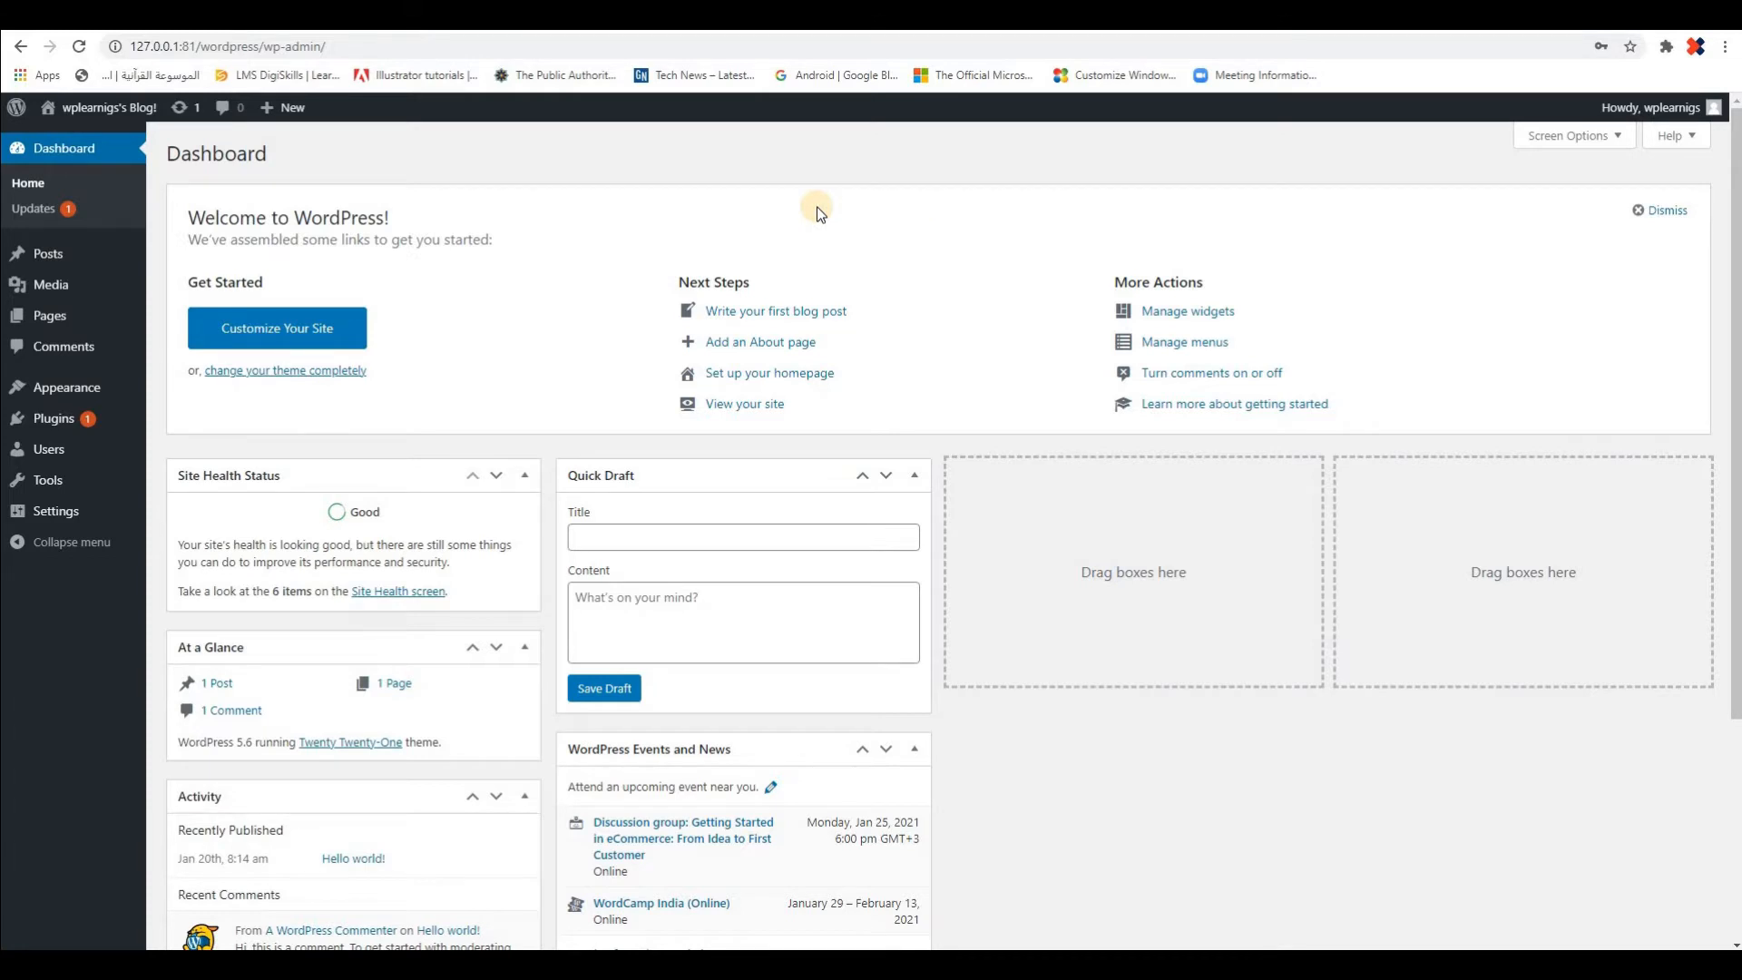
View the blog's front page in a separate browser tab through Visit Site, and return to the dashboard
mouse_move(99, 107)
right_click(85, 138)
click(116, 150)
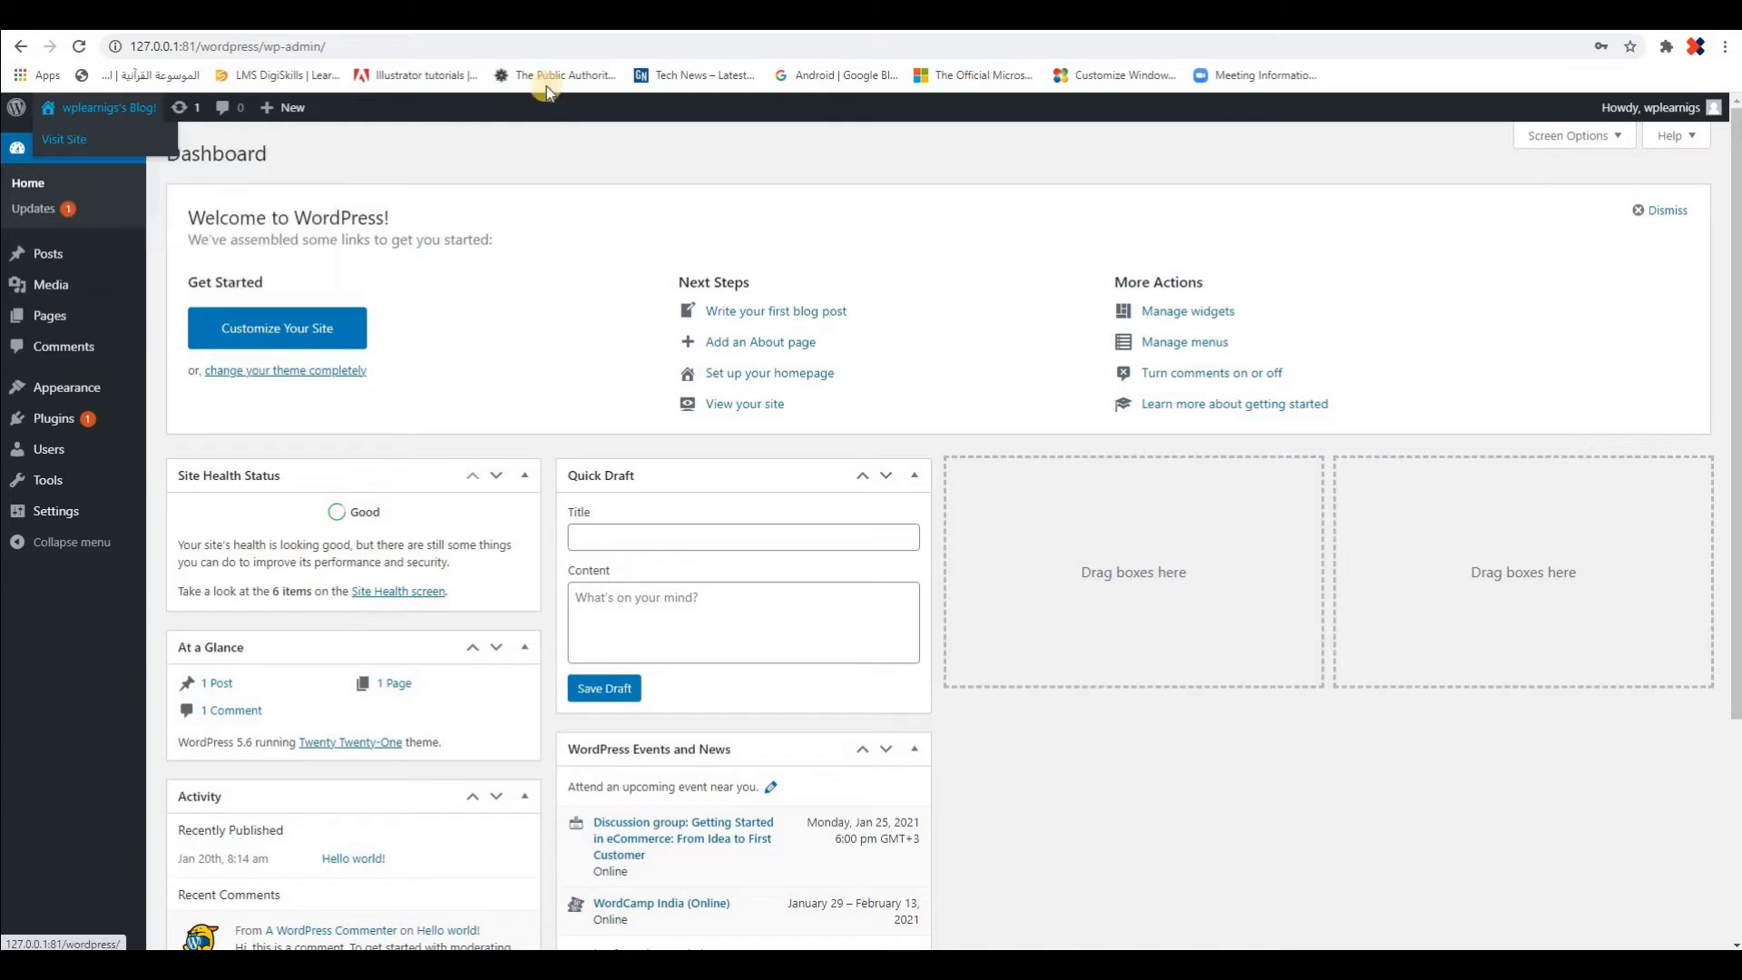
click(544, 16)
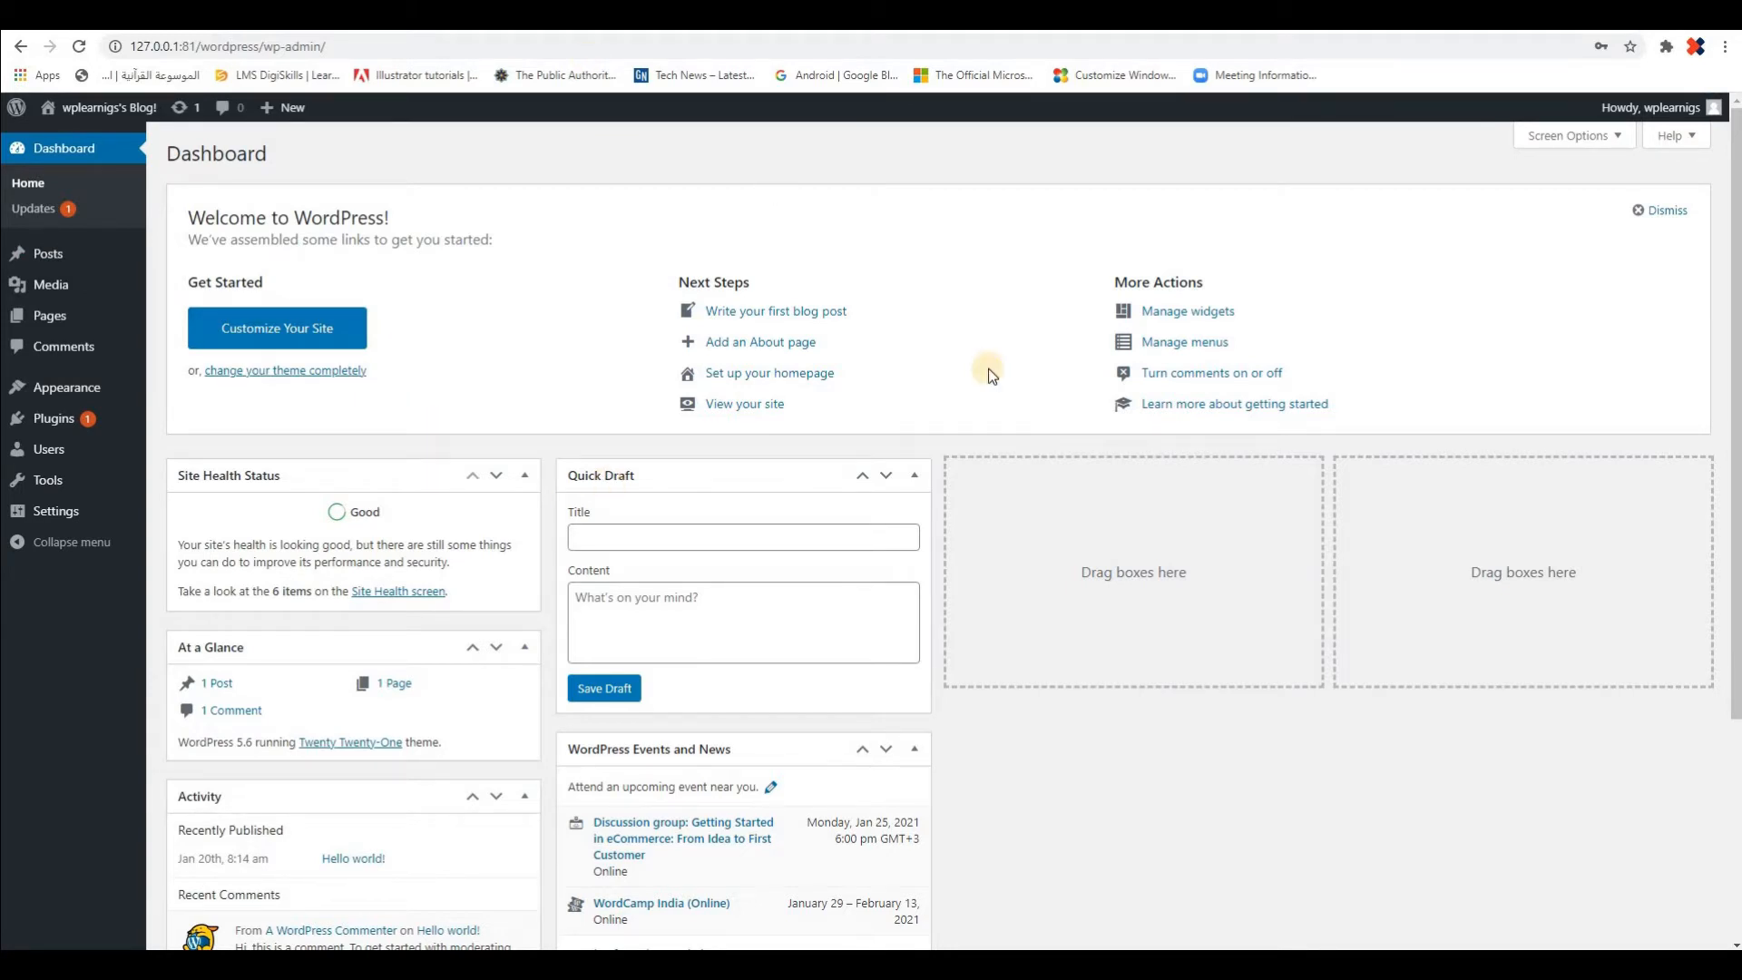
key(ctrl+Tab)
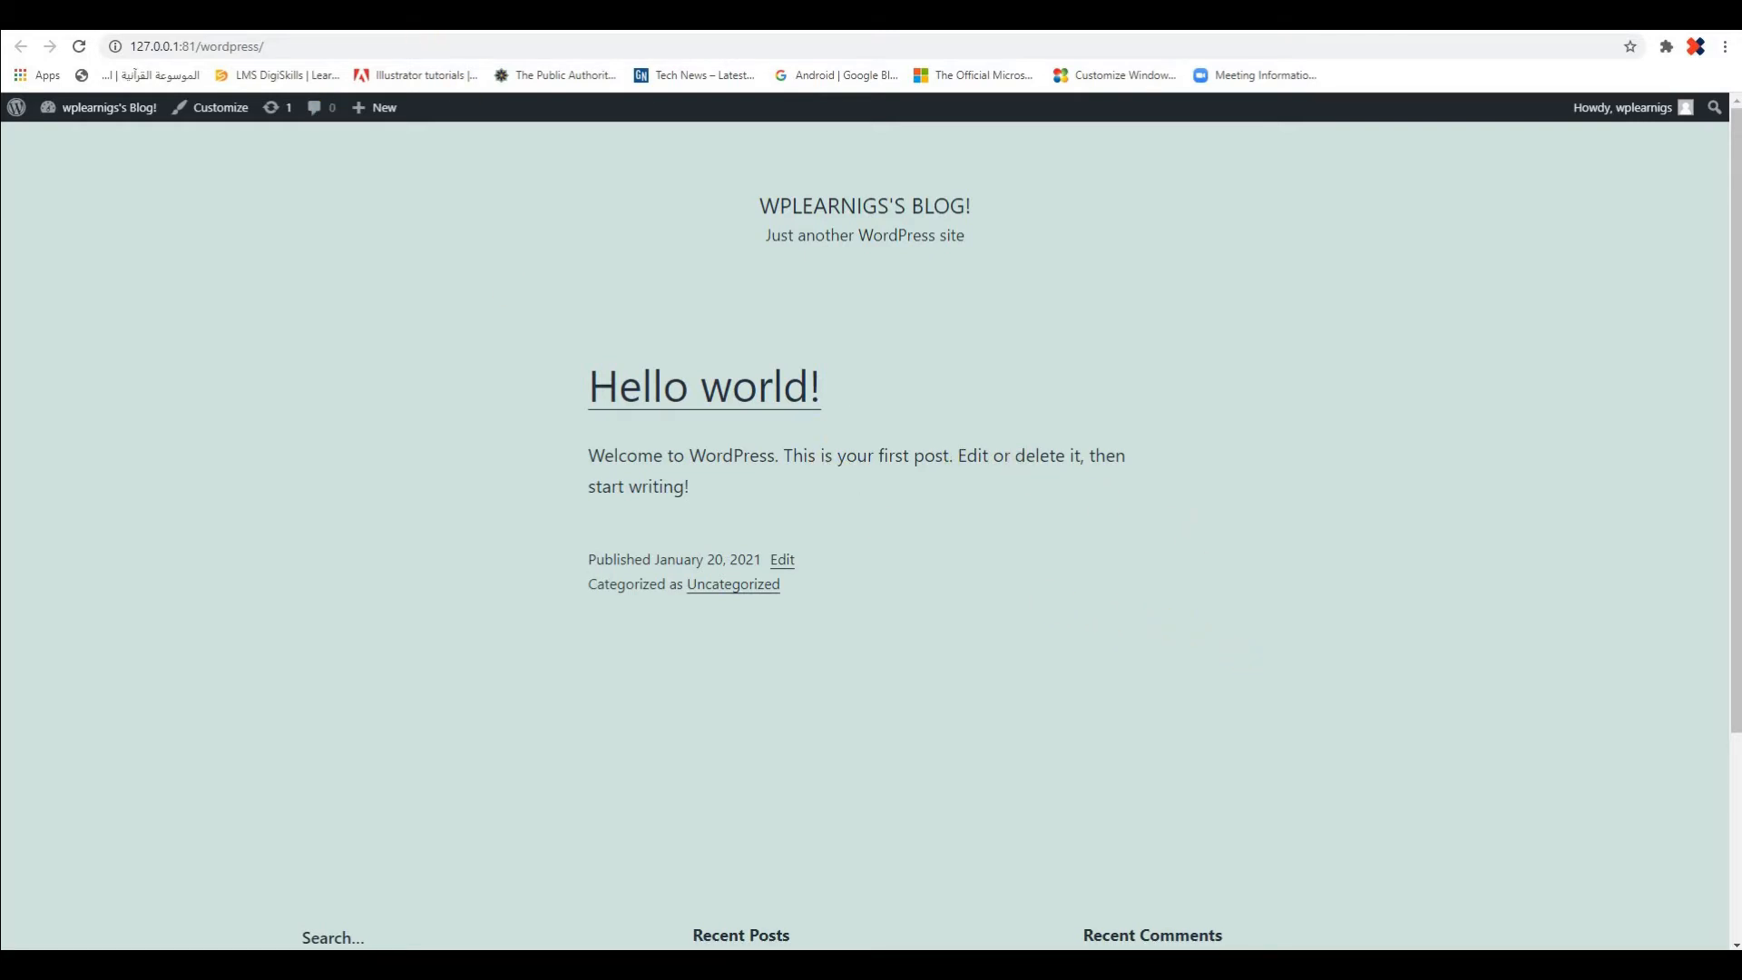
key(ctrl+Tab)
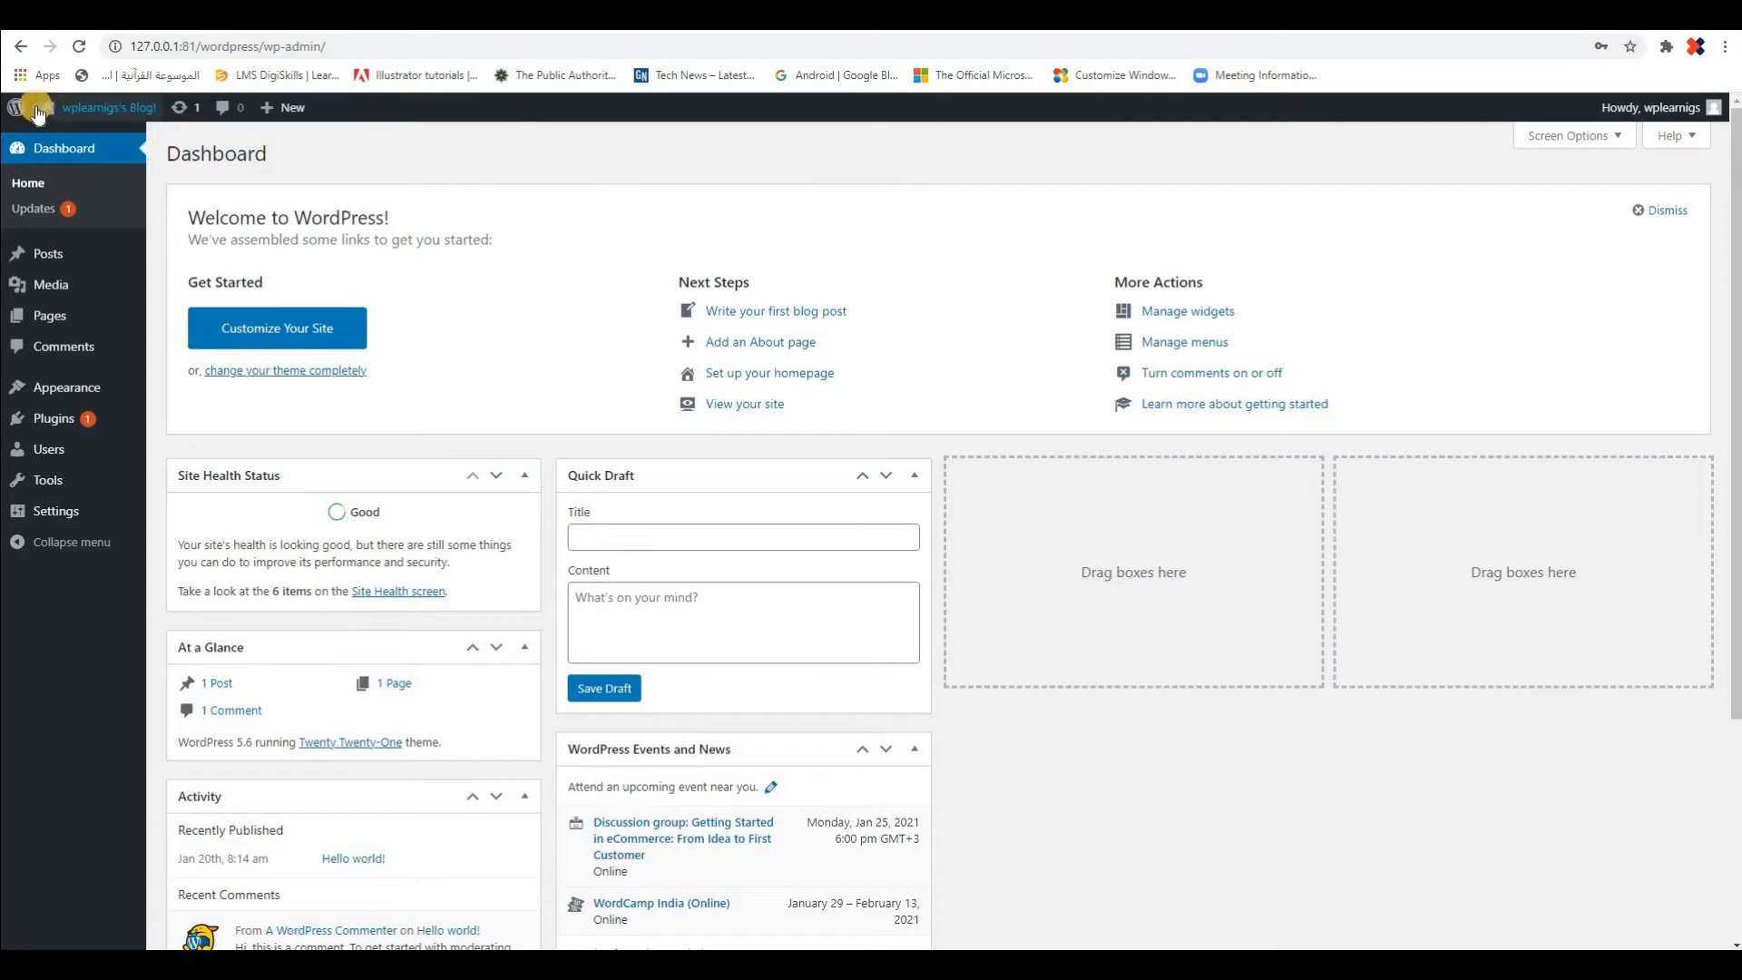
Open About WordPress in a separate browser tab, look through the What's New page, and return to the dashboard
mouse_move(15, 110)
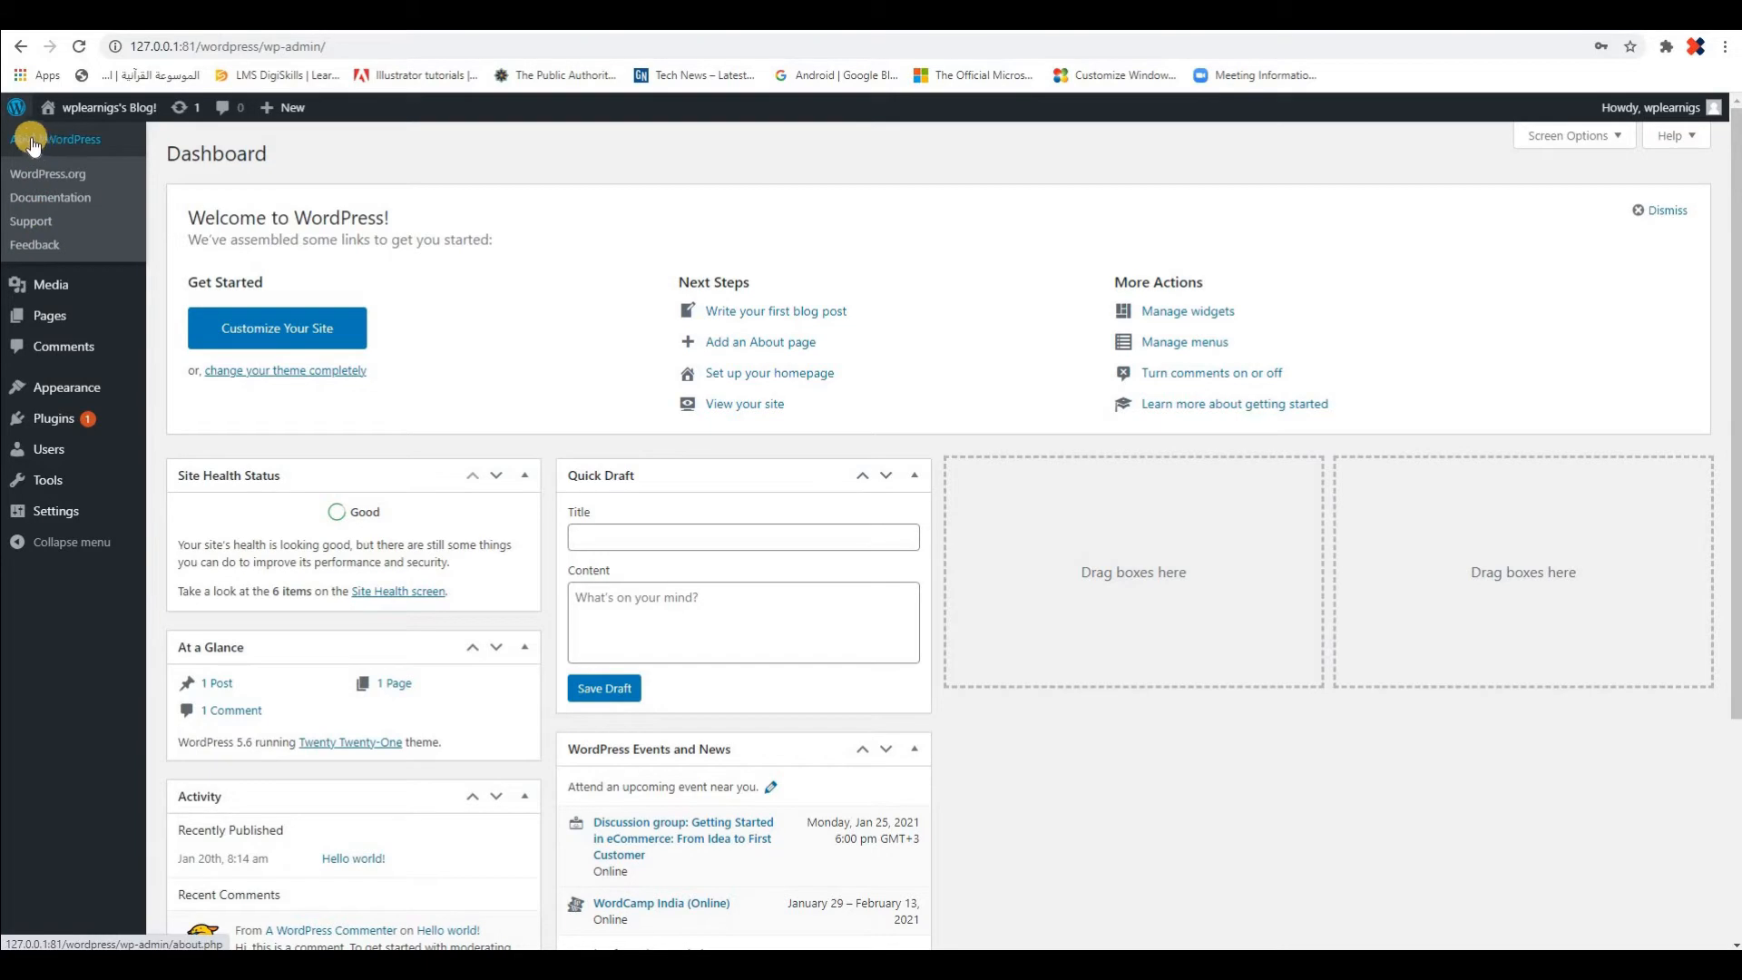
right_click(79, 155)
click(78, 154)
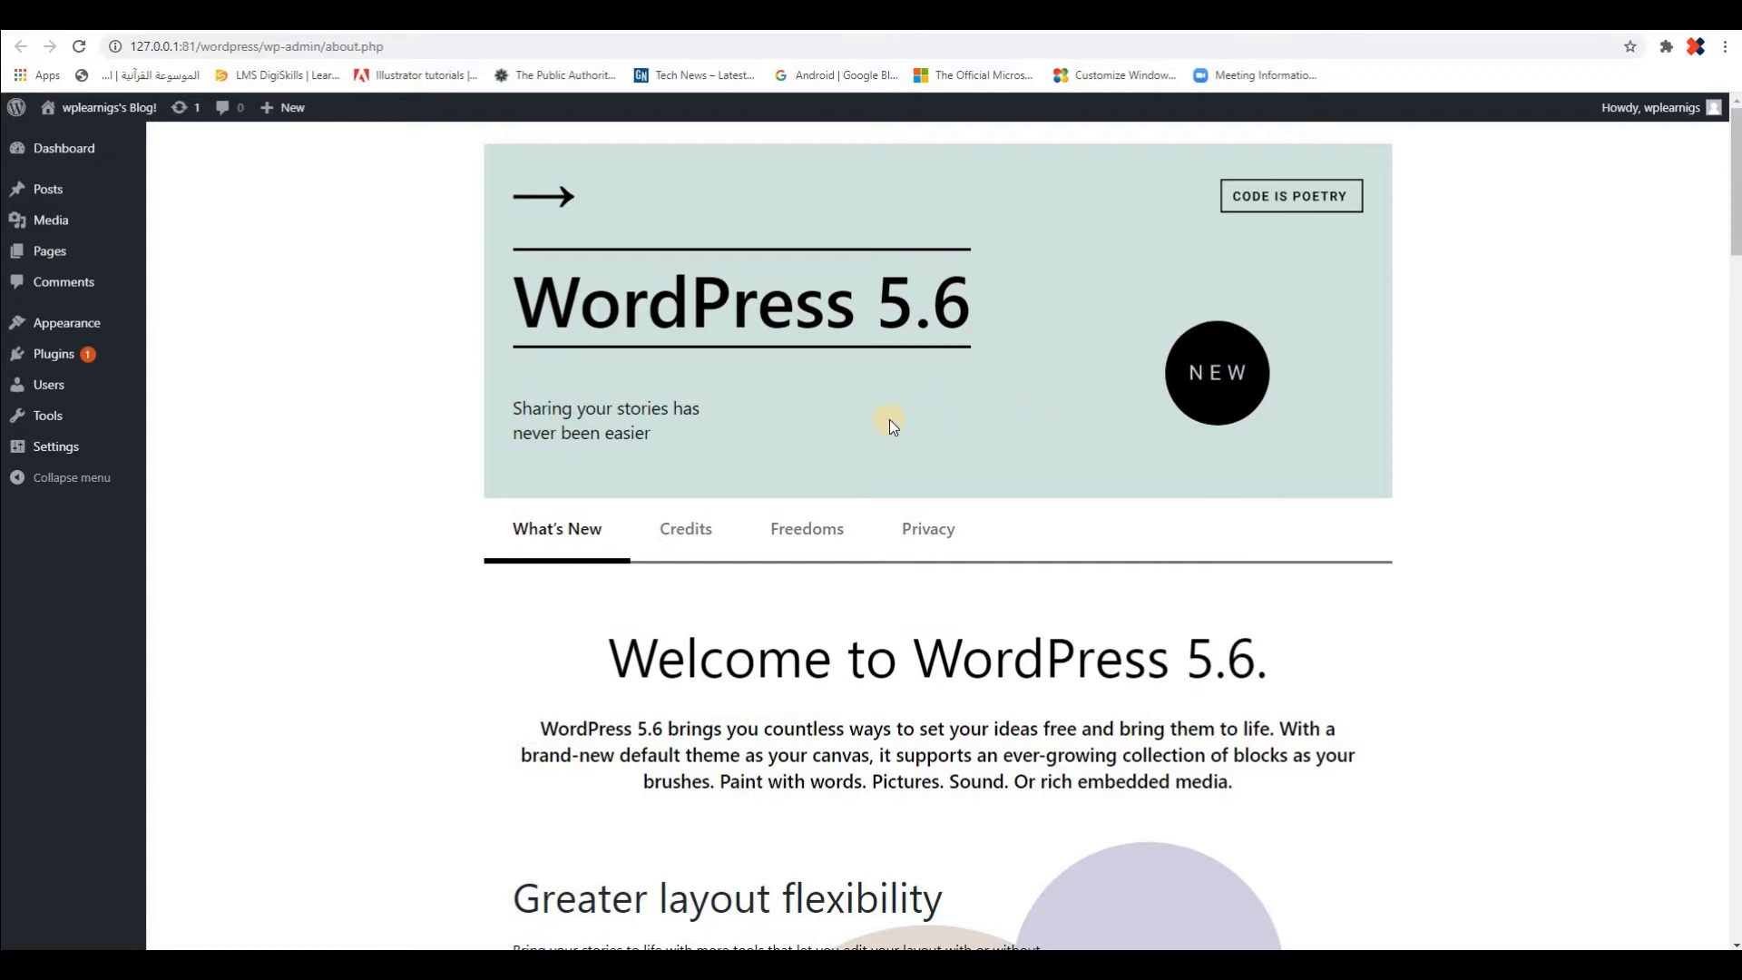
scroll(1040, 415, down, 3)
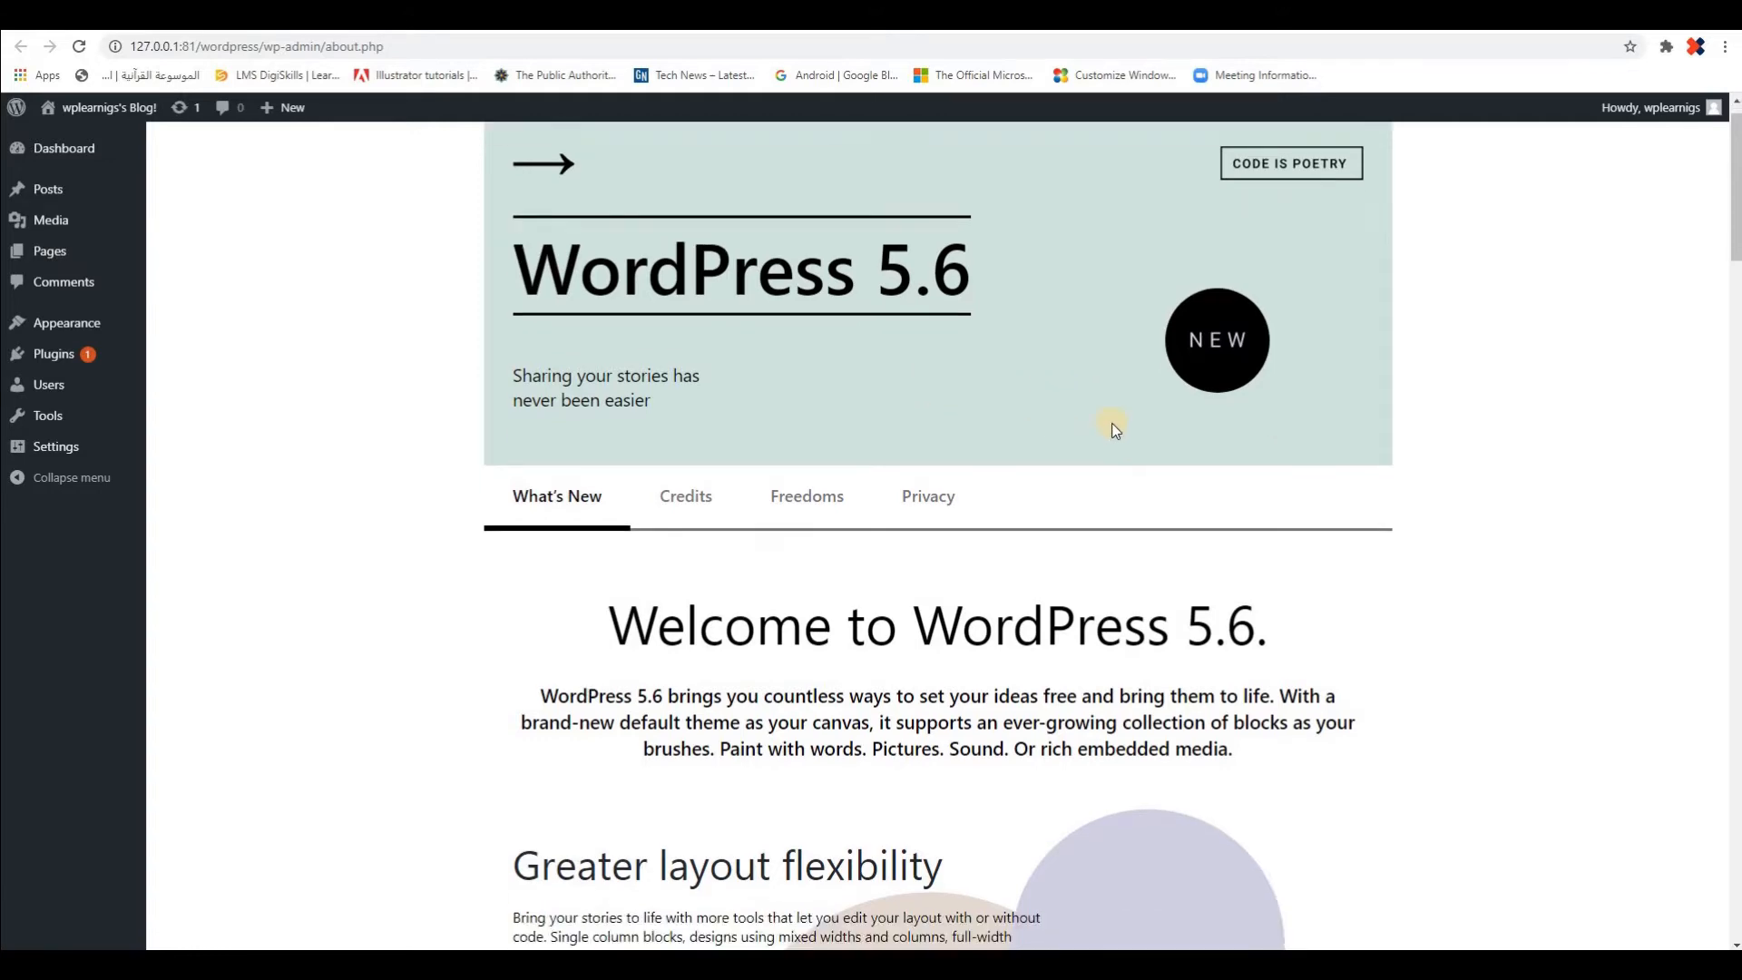
scroll(1358, 488, down, 10)
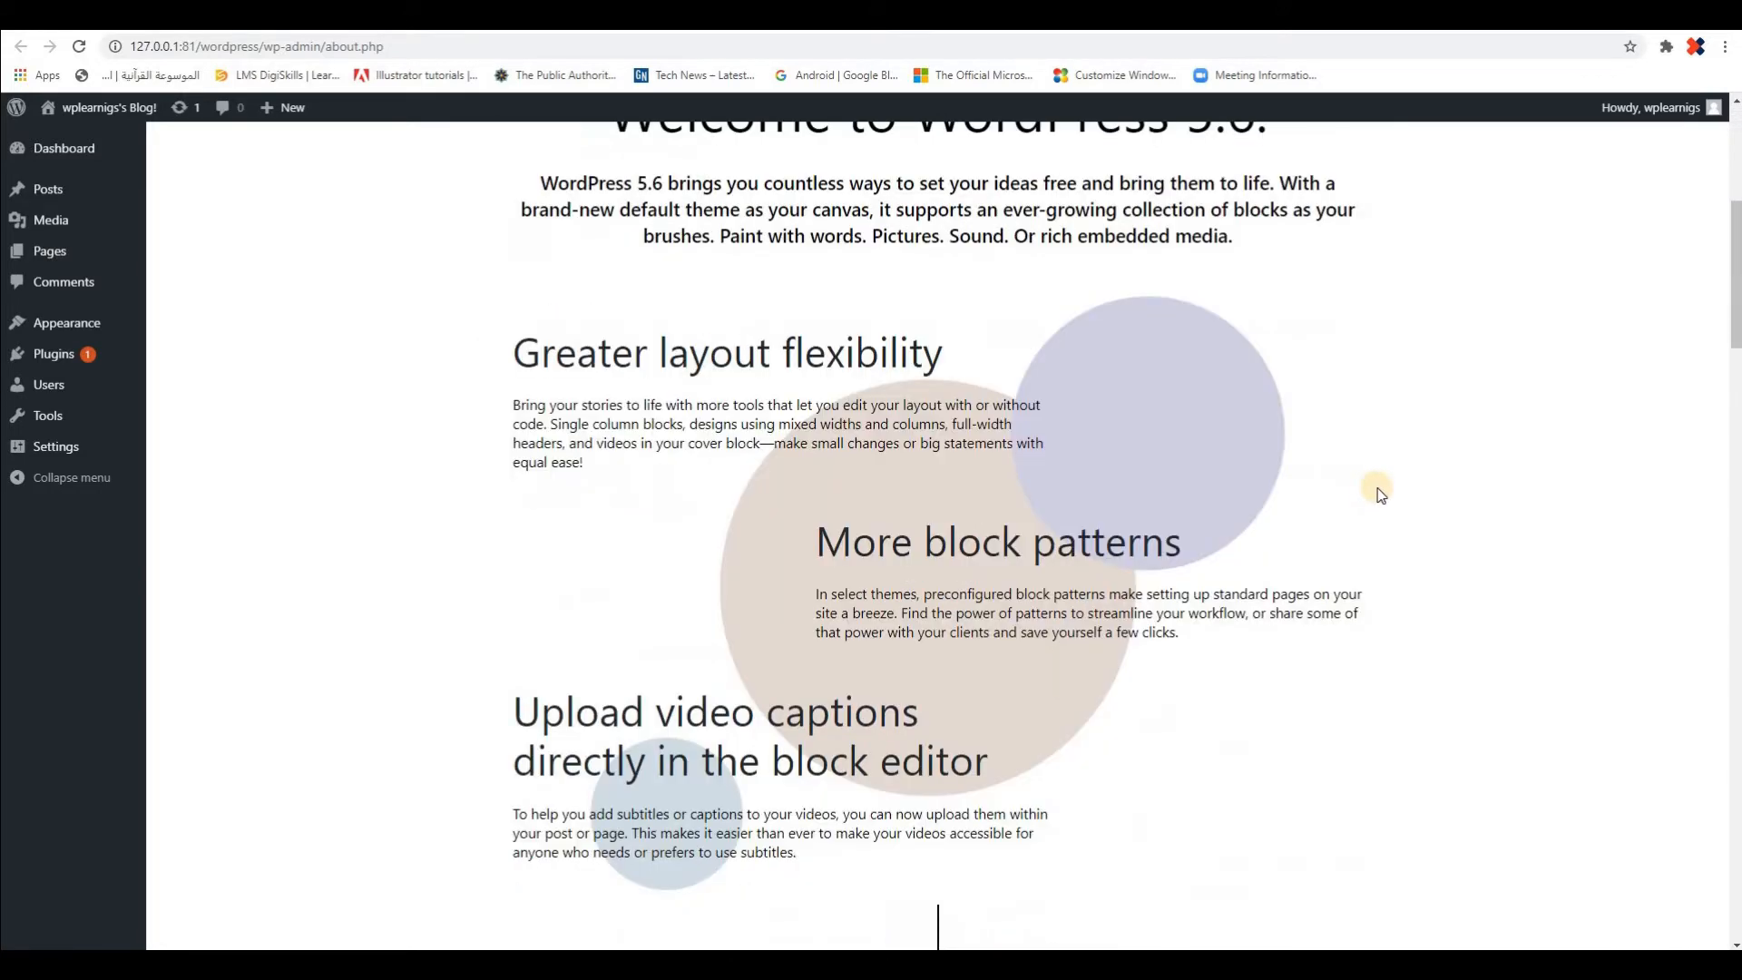
scroll(1370, 488, up, 15)
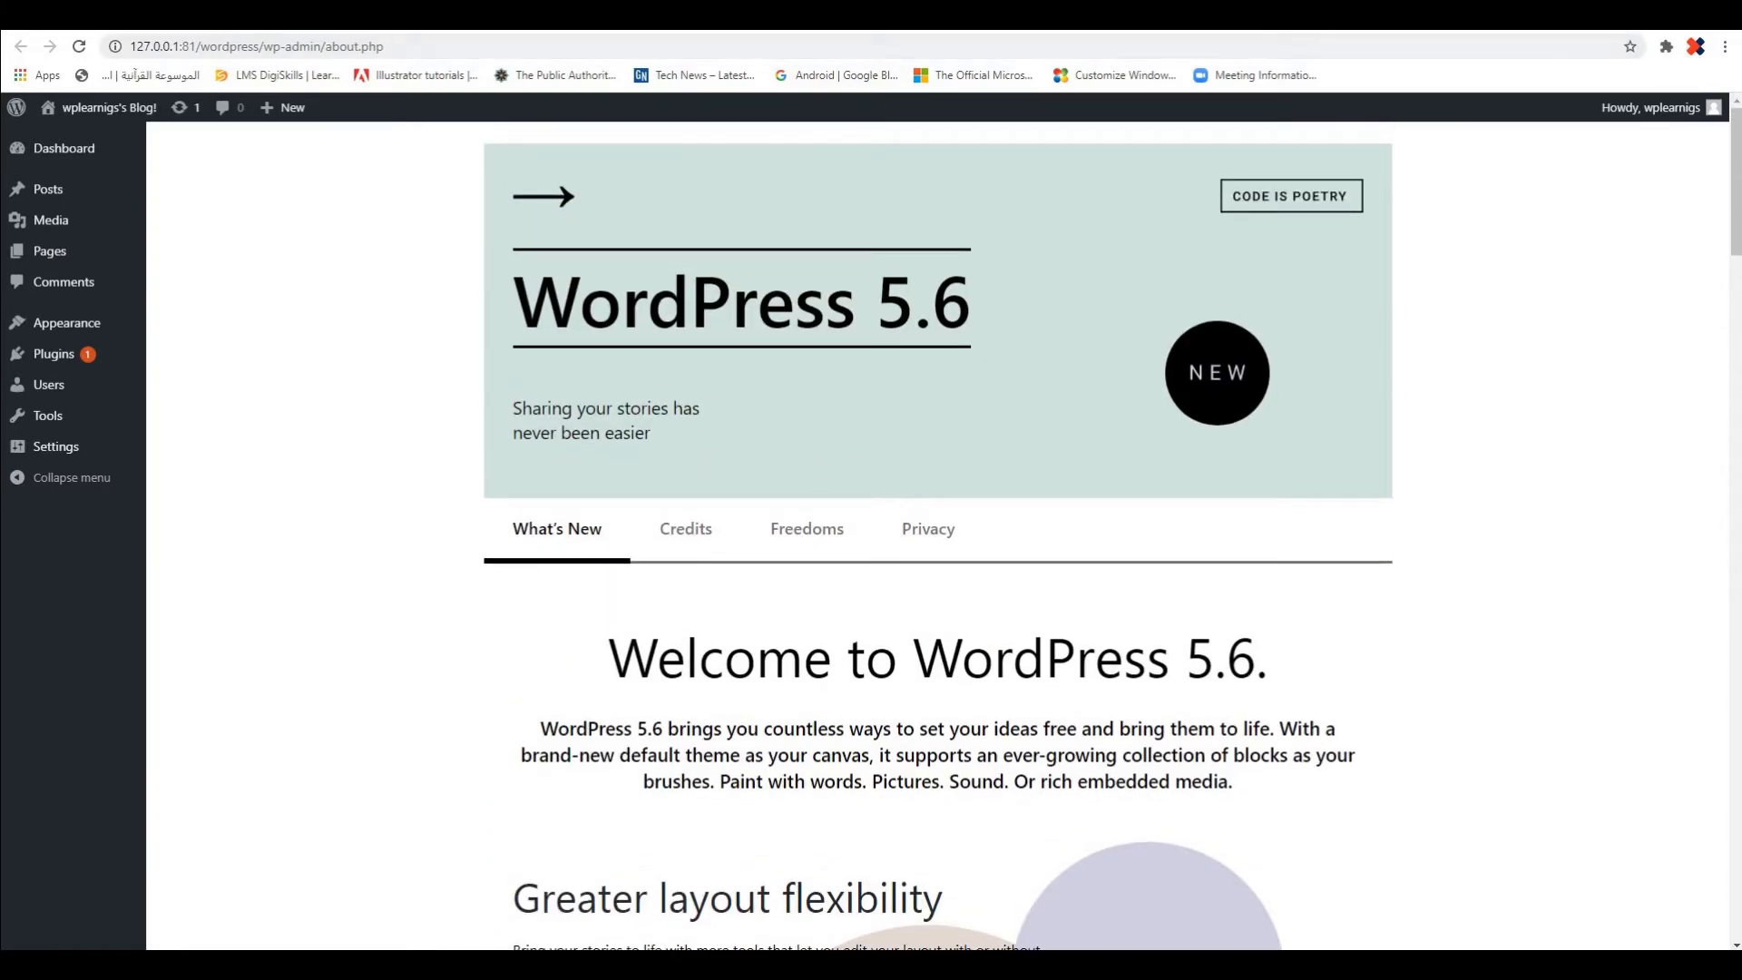
click(90, 14)
click(263, 15)
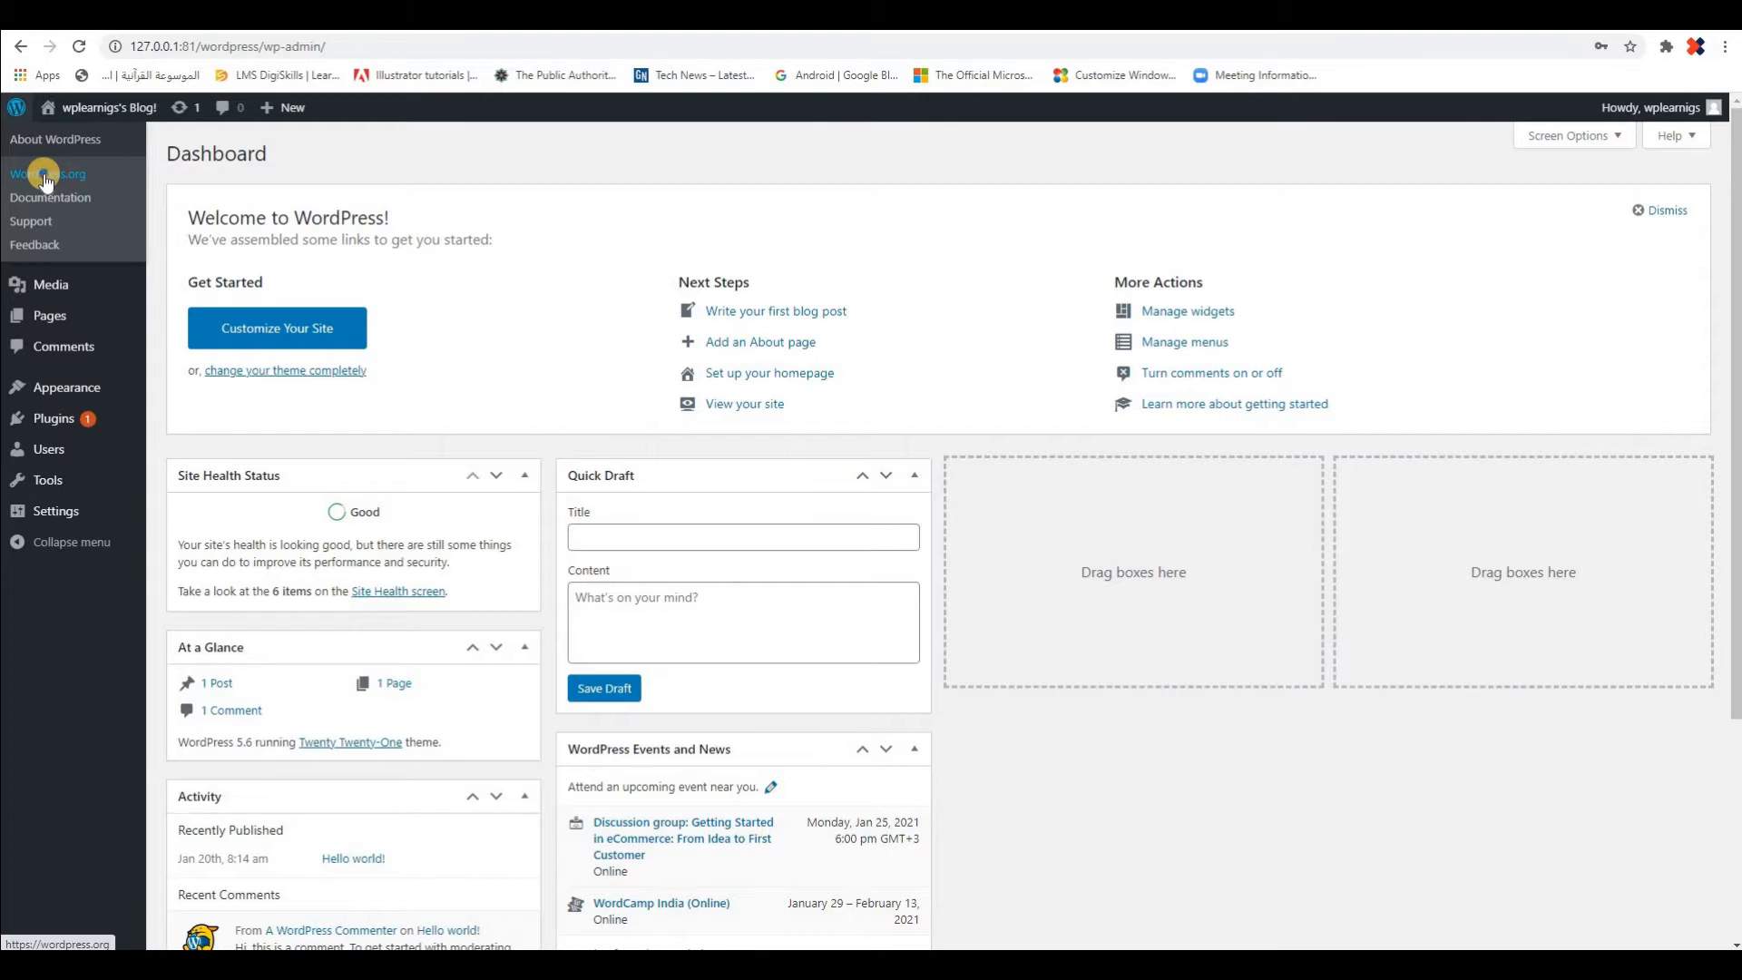
Open WordPress.org from the dashboard's WordPress links in a new browser tab and look through its home page
right_click(45, 175)
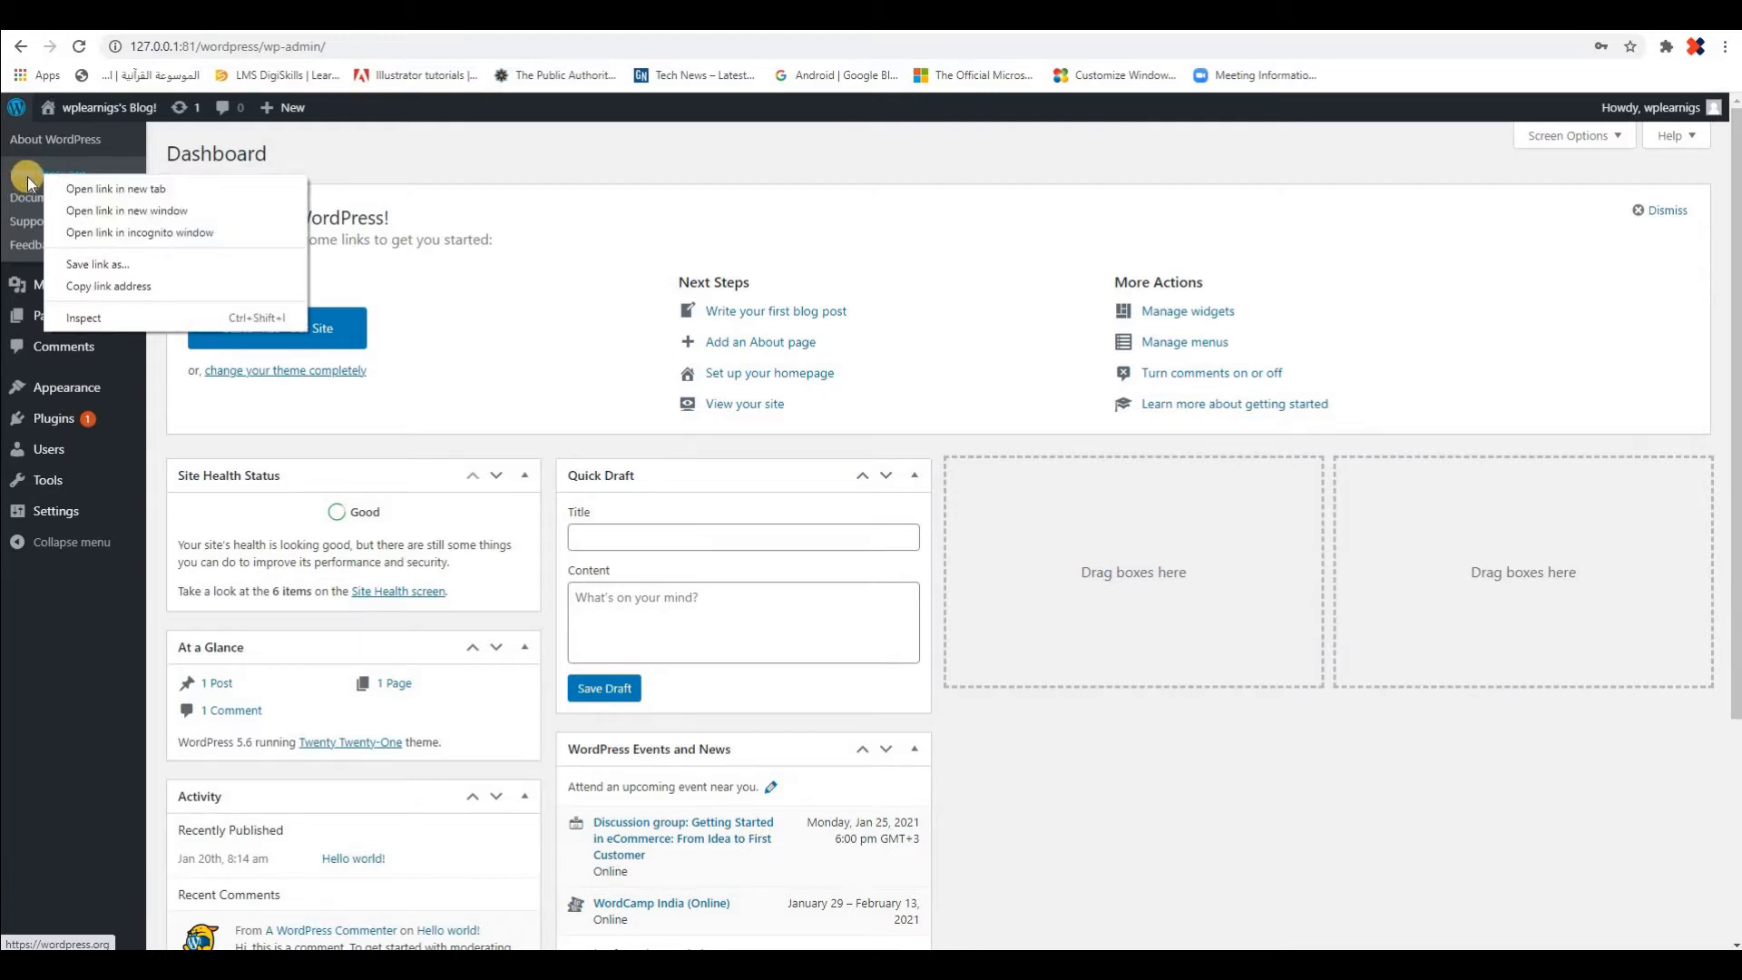
click(96, 188)
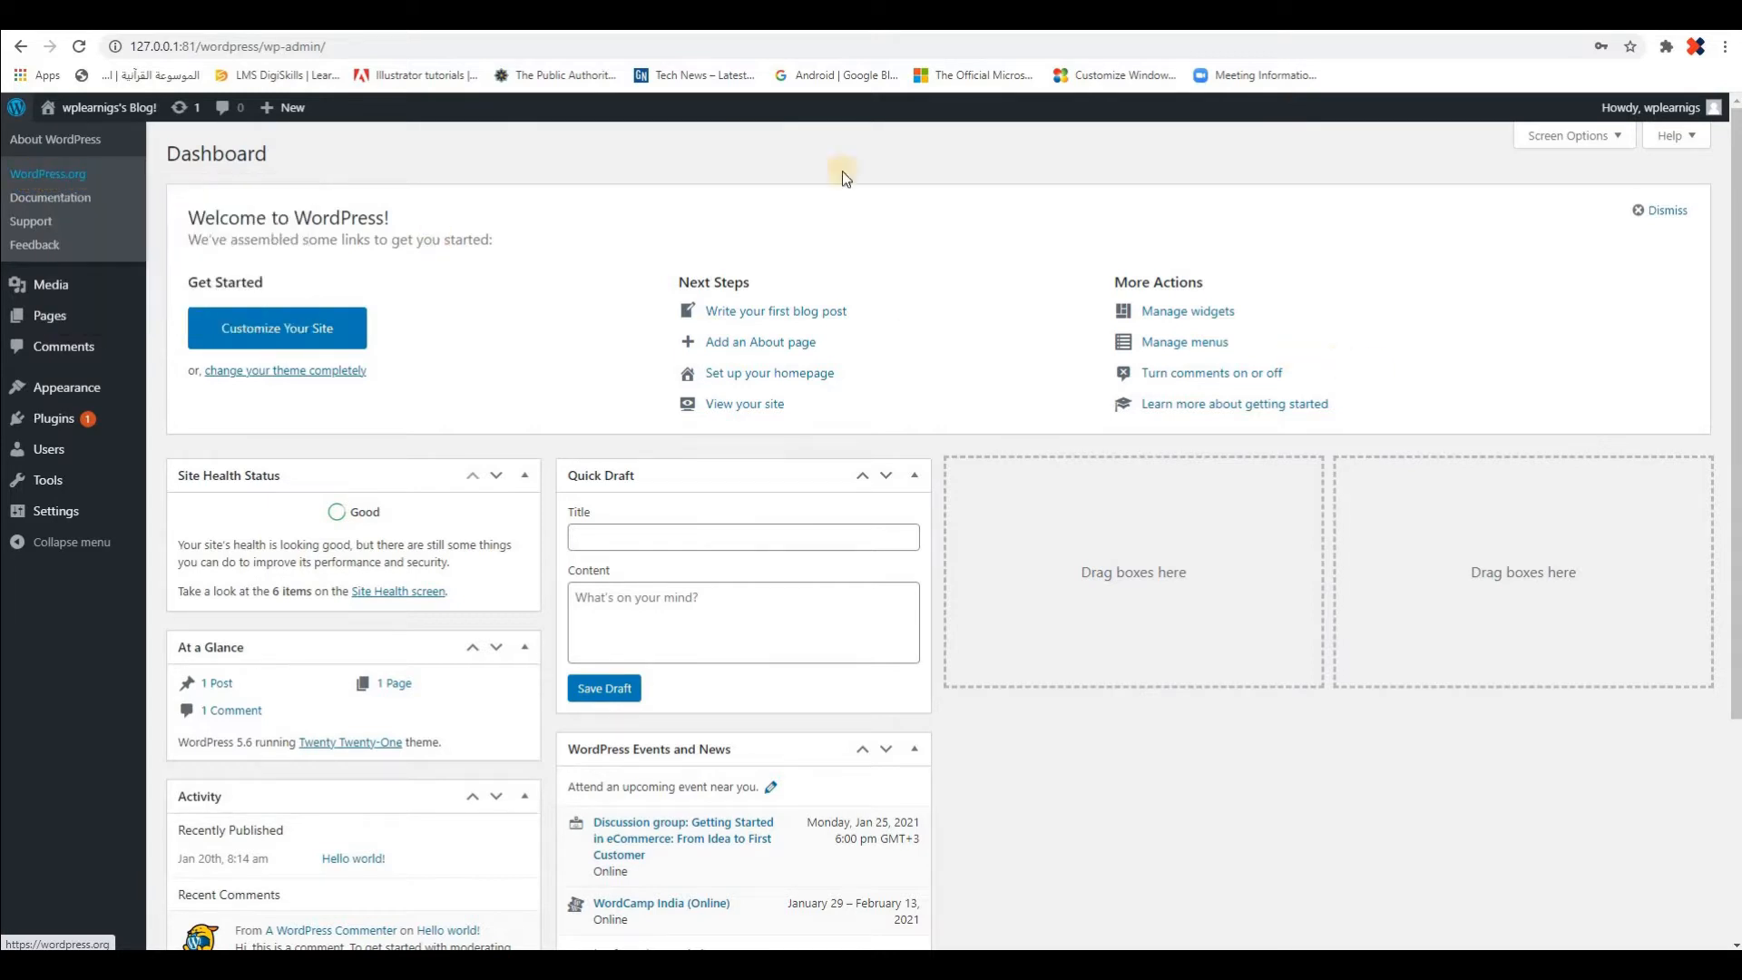
click(635, 15)
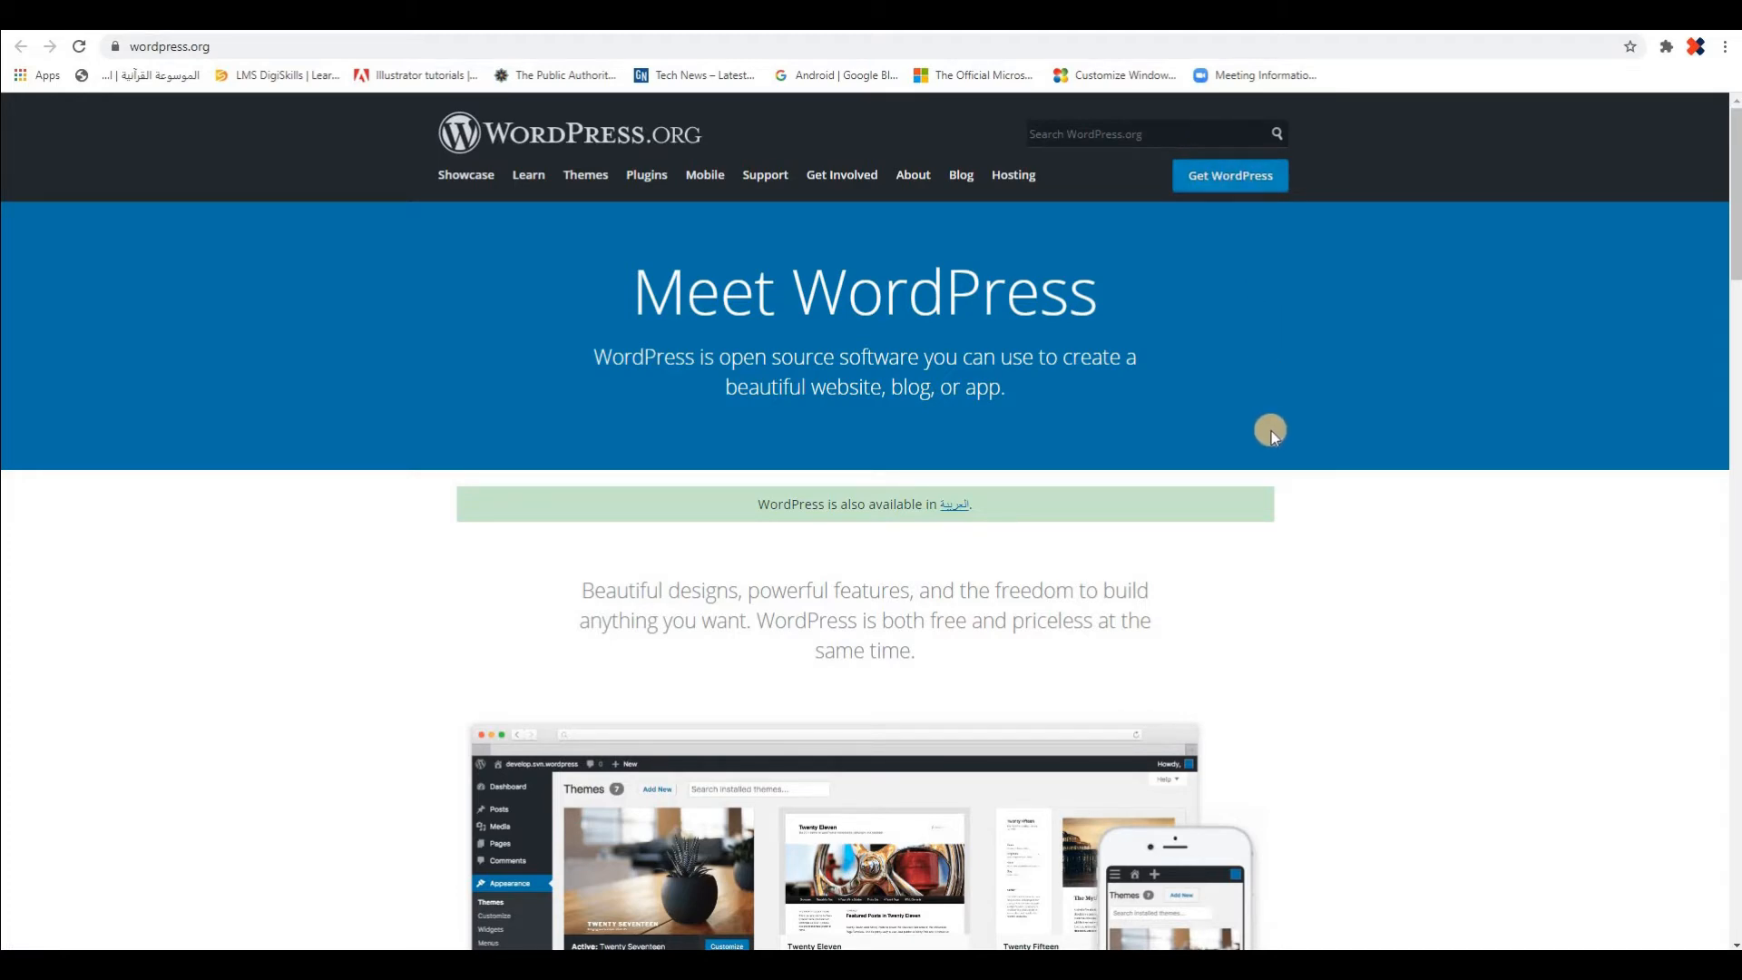
scroll(1334, 506, down, 6)
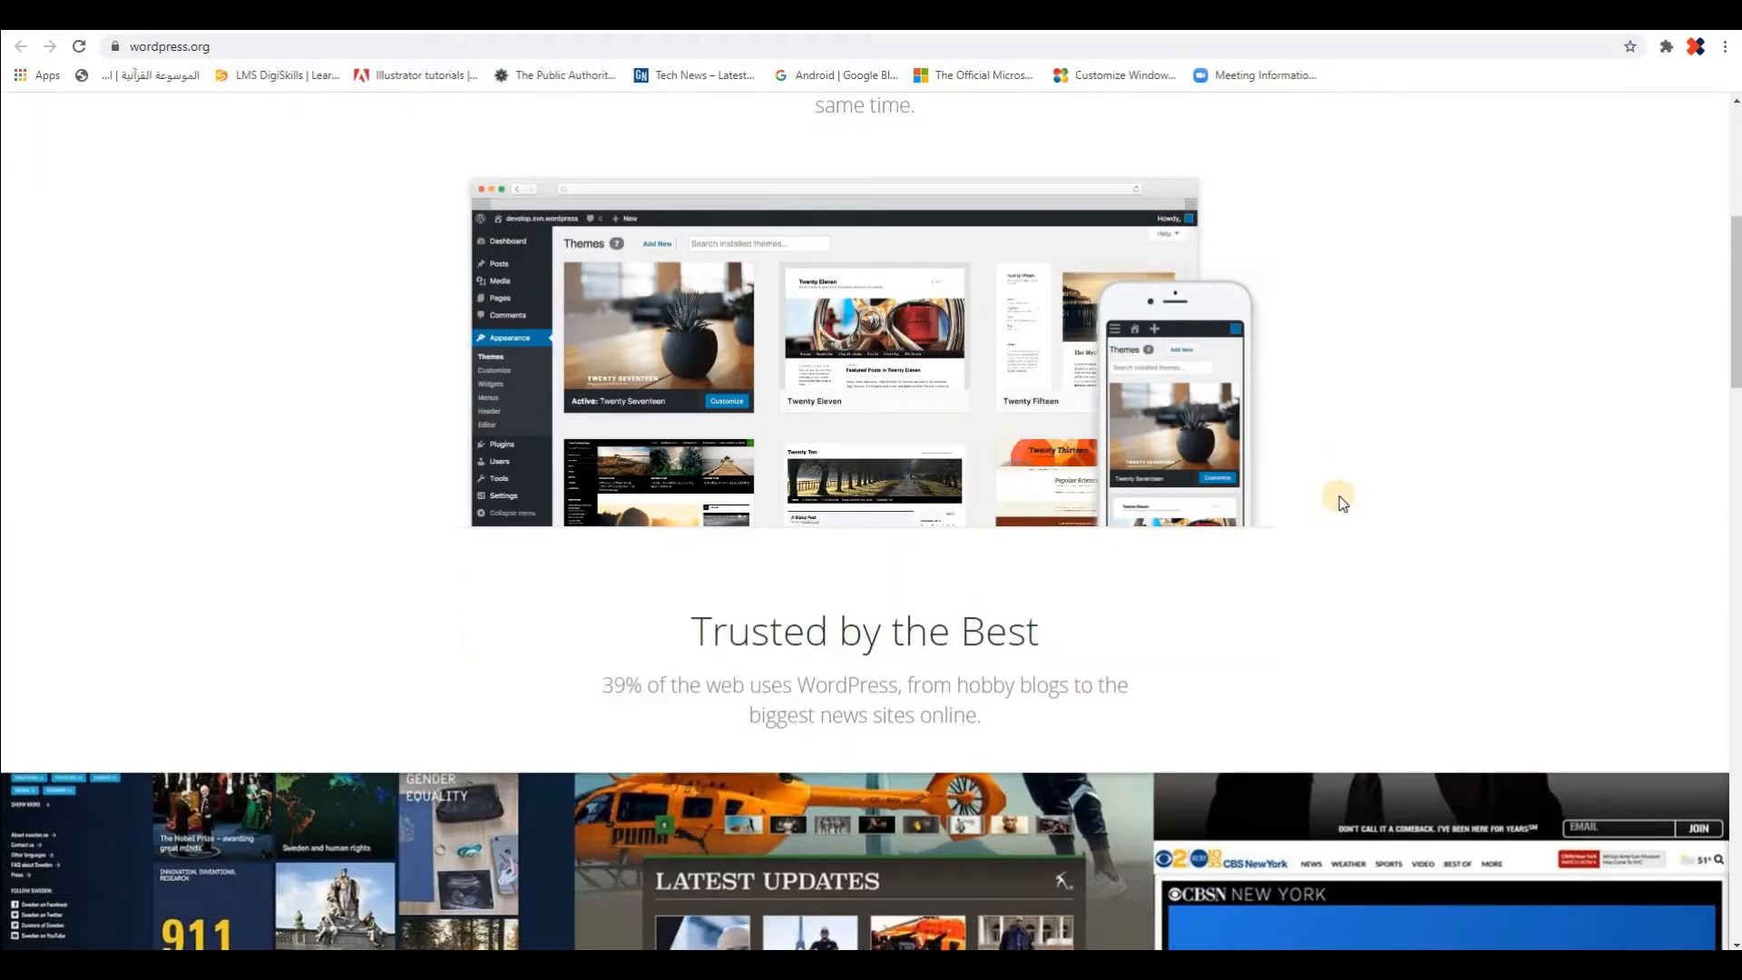
scroll(1334, 500, down, 2)
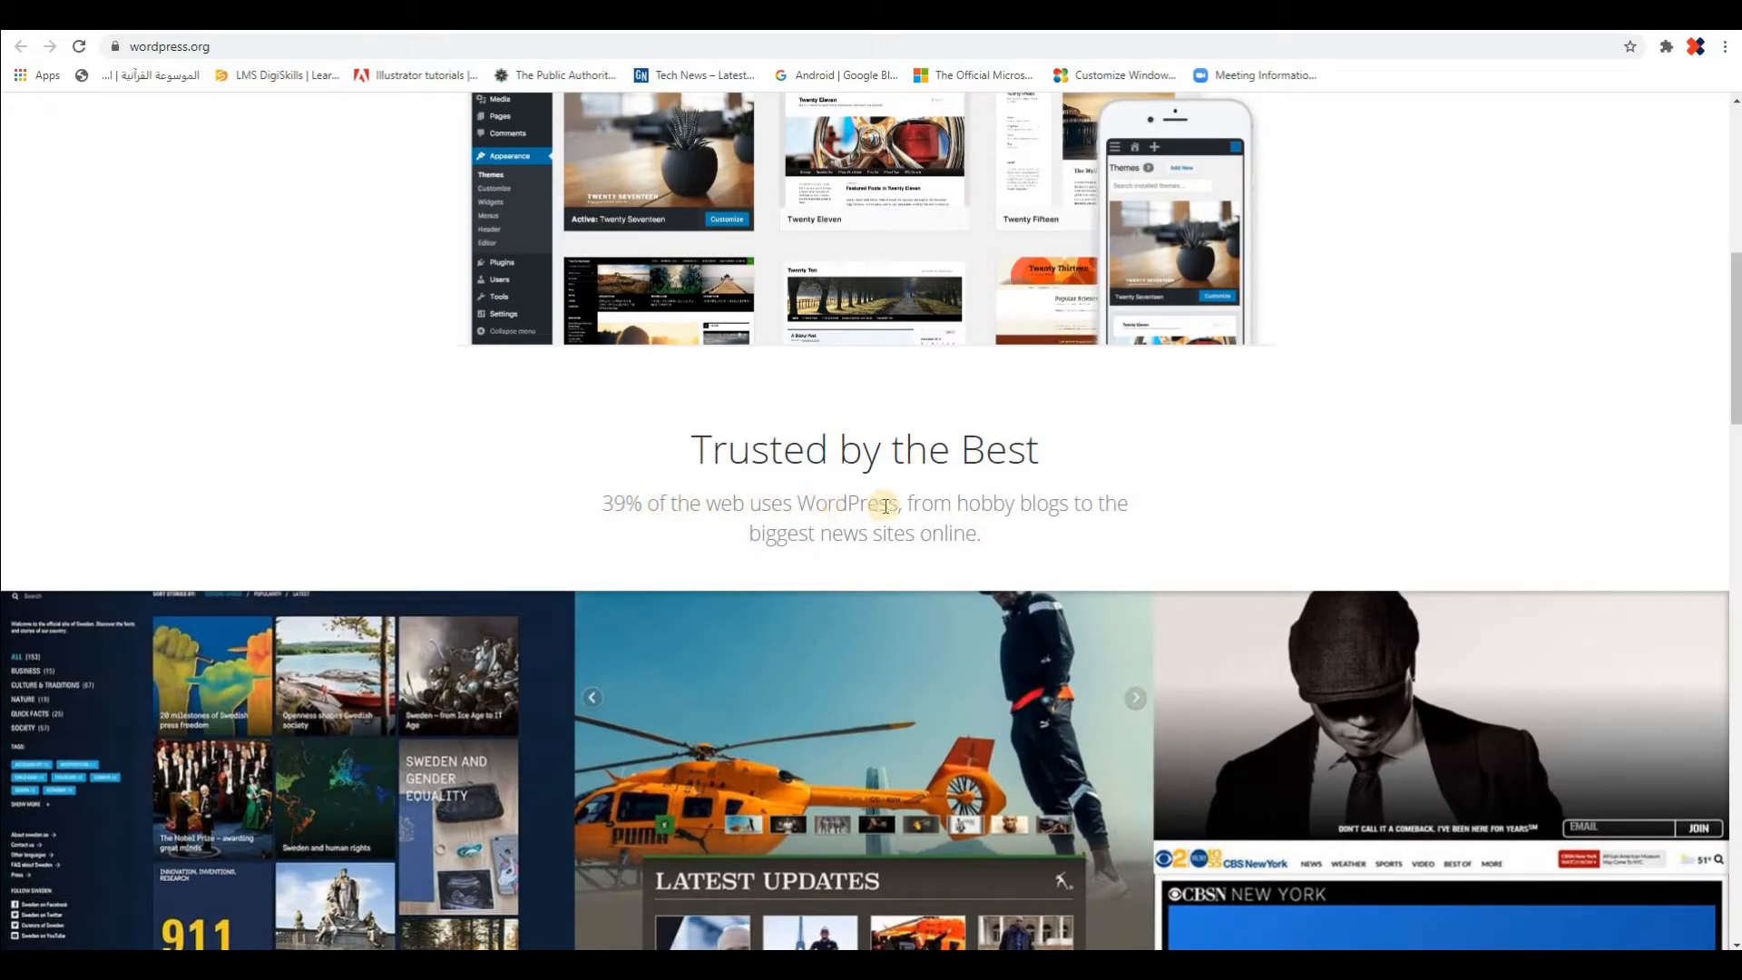
Look through the rest of the WordPress.org home page down to its footer, and return to the dashboard
scroll(1388, 448, down, 3)
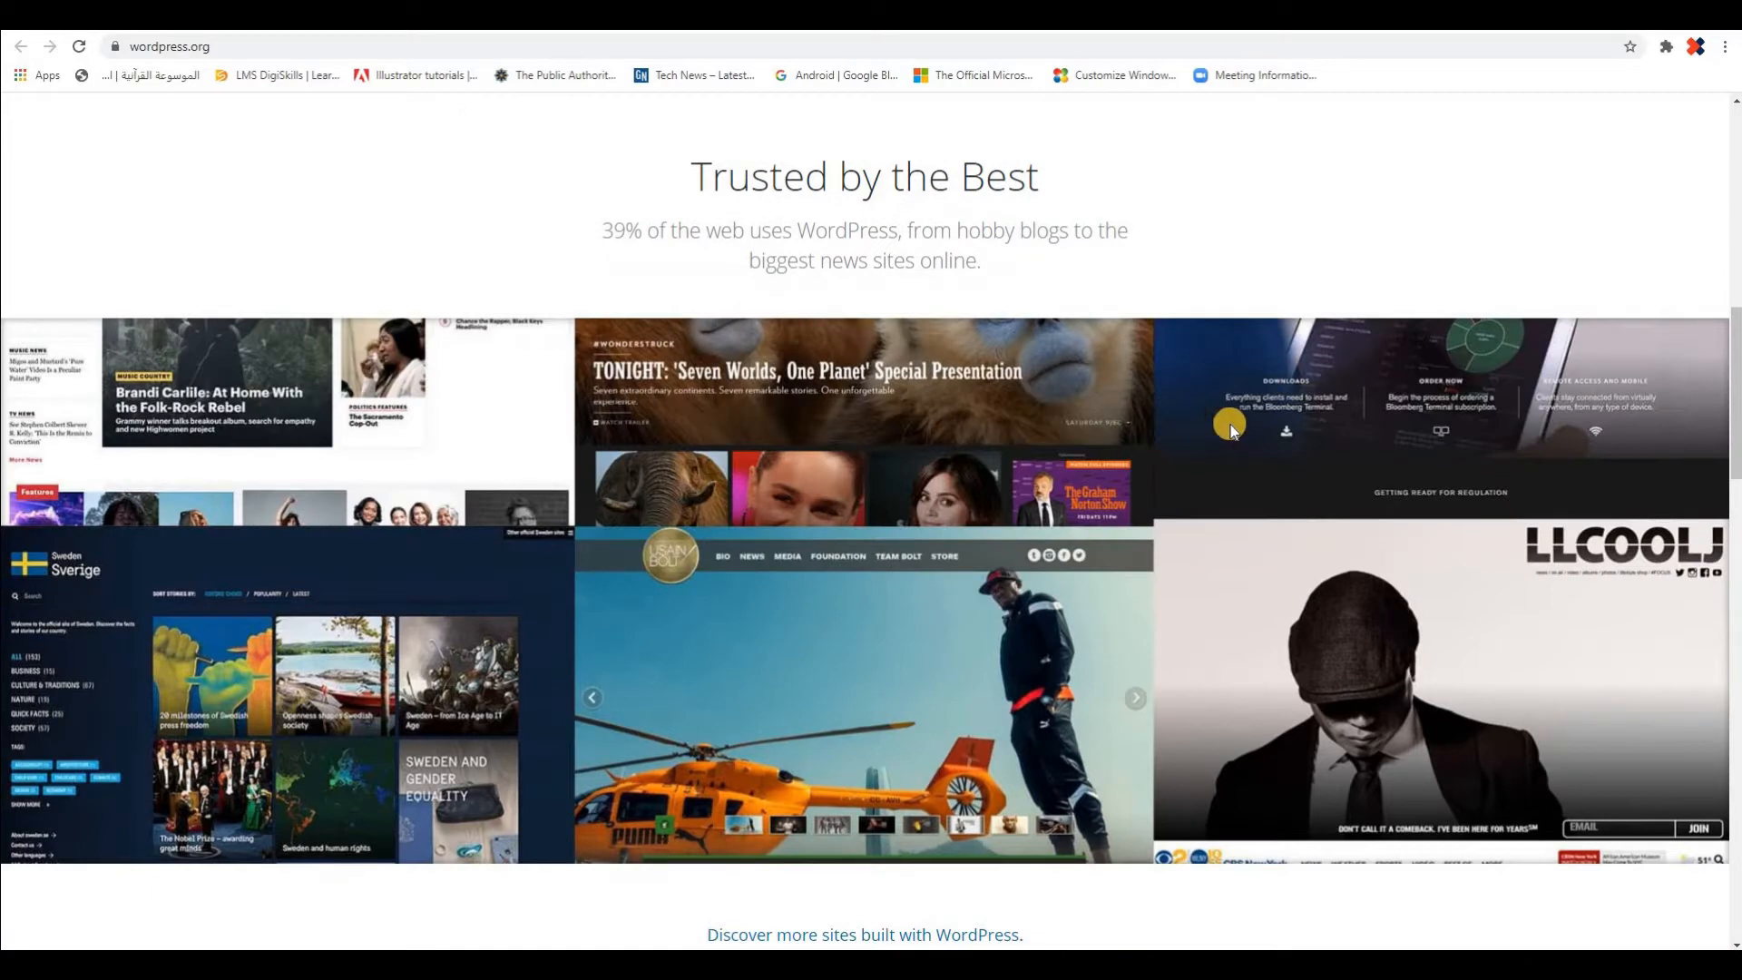
scroll(1231, 428, down, 10)
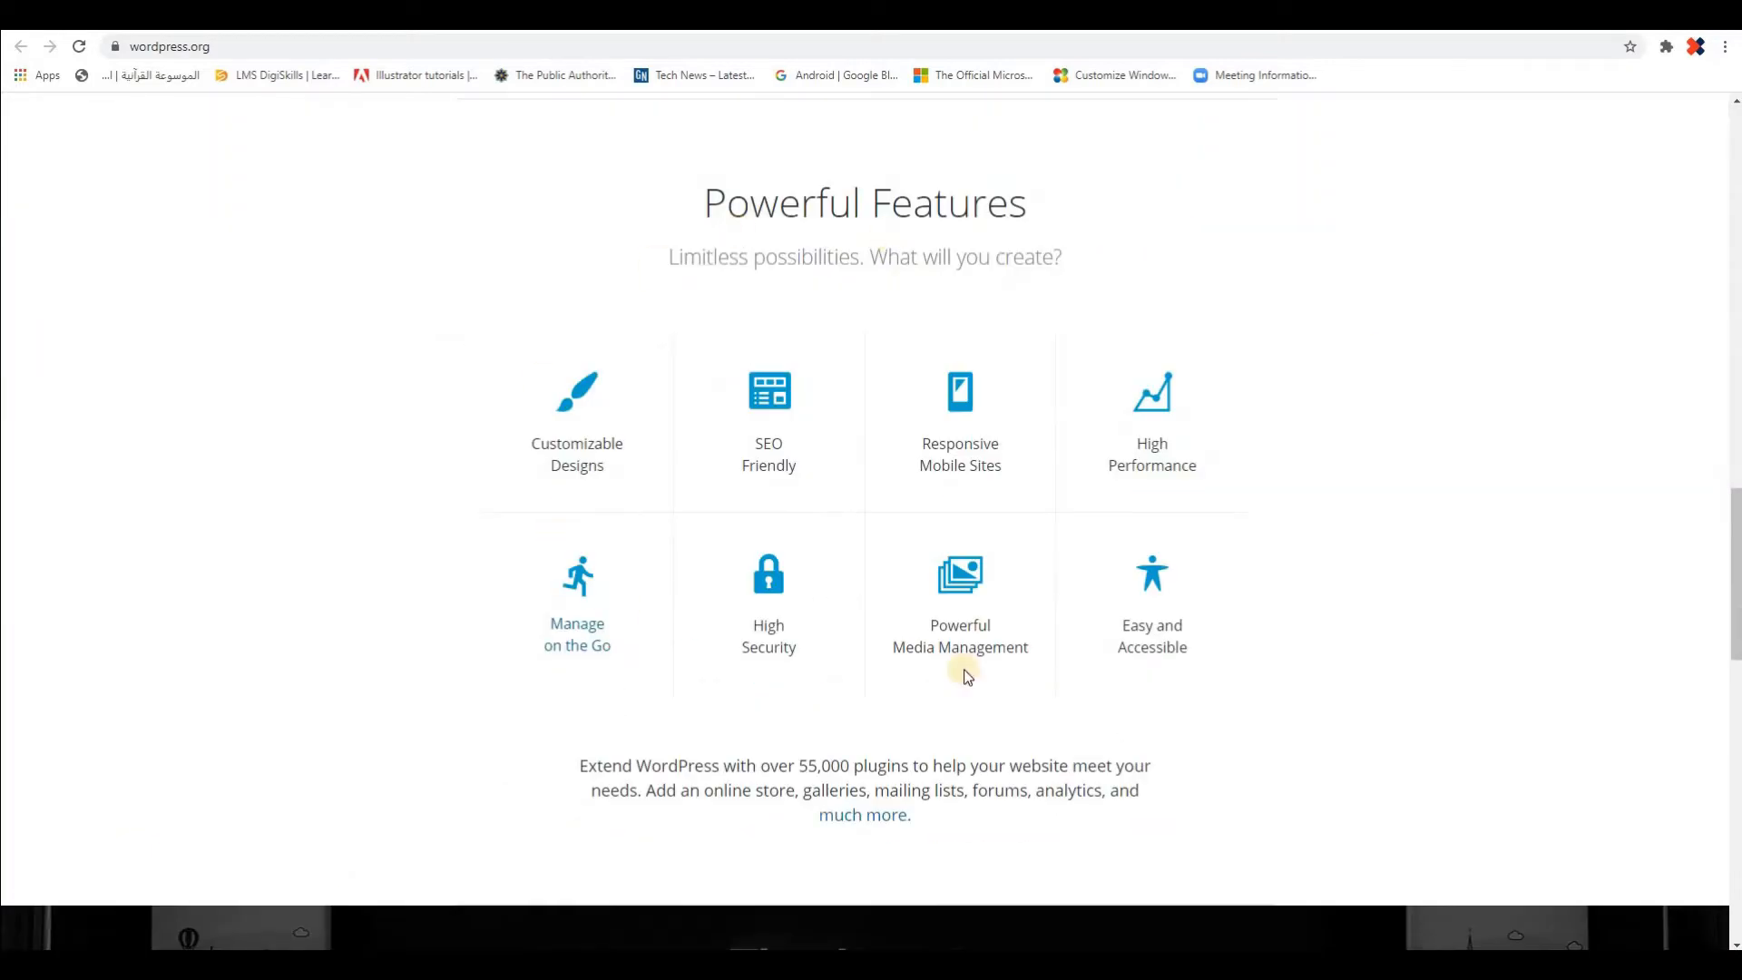
scroll(1361, 621, down, 6)
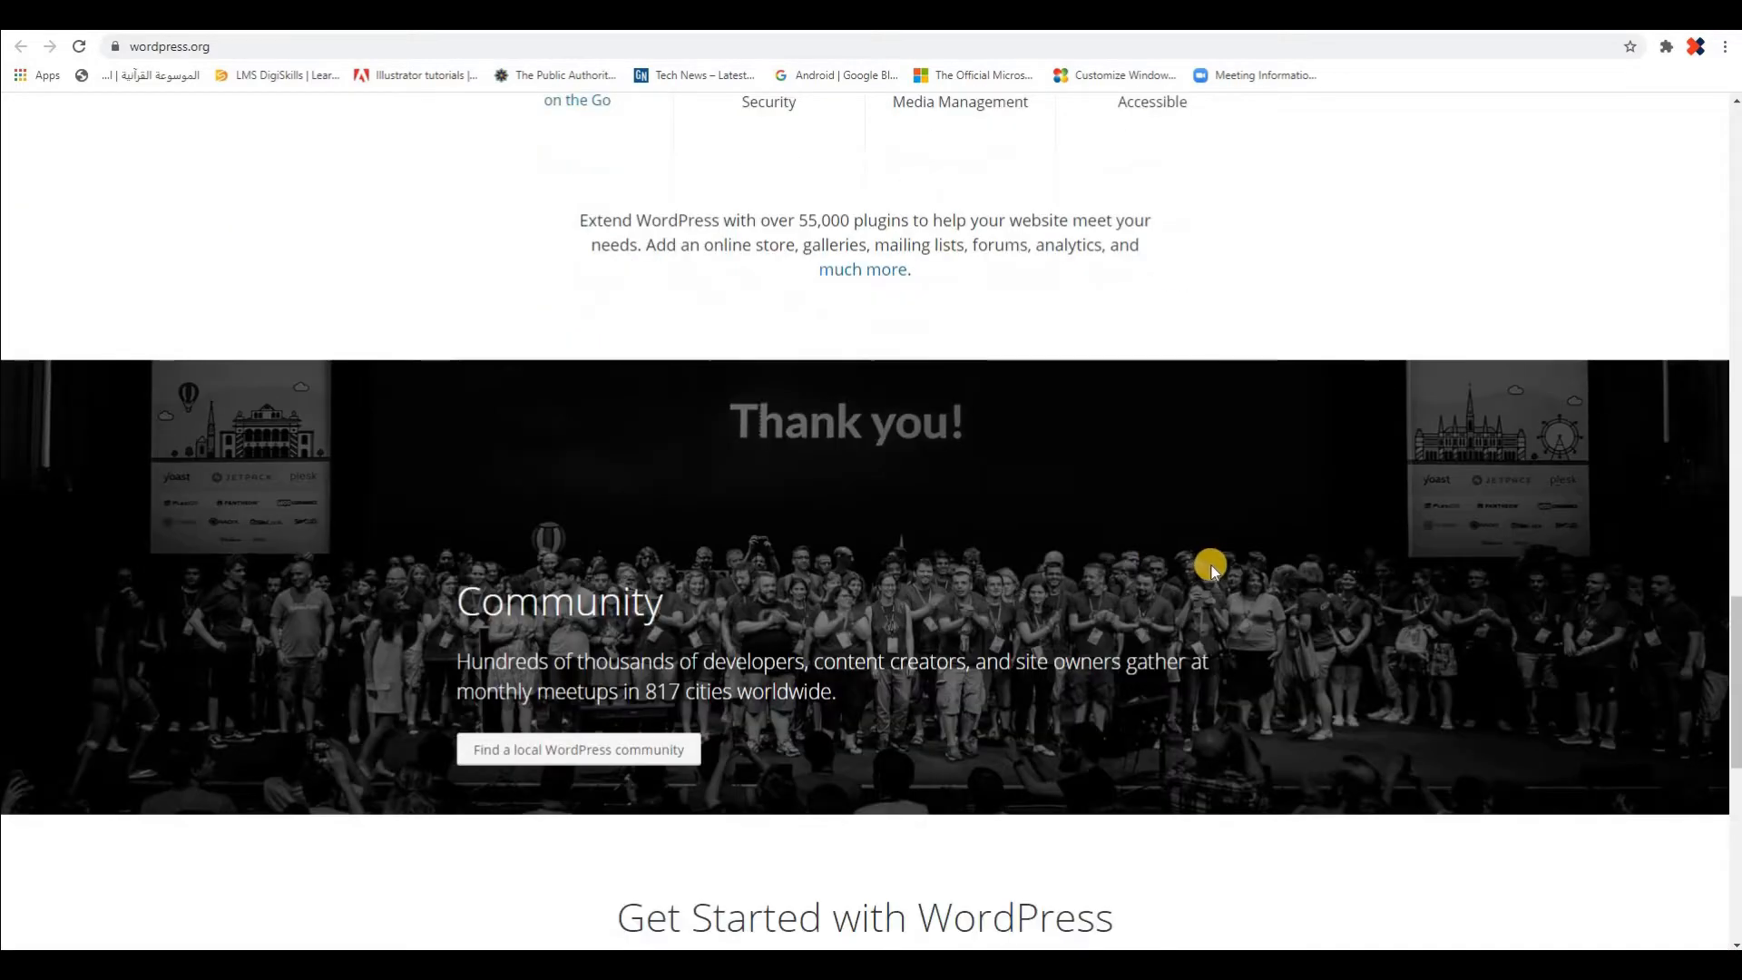
scroll(1397, 592, down, 10)
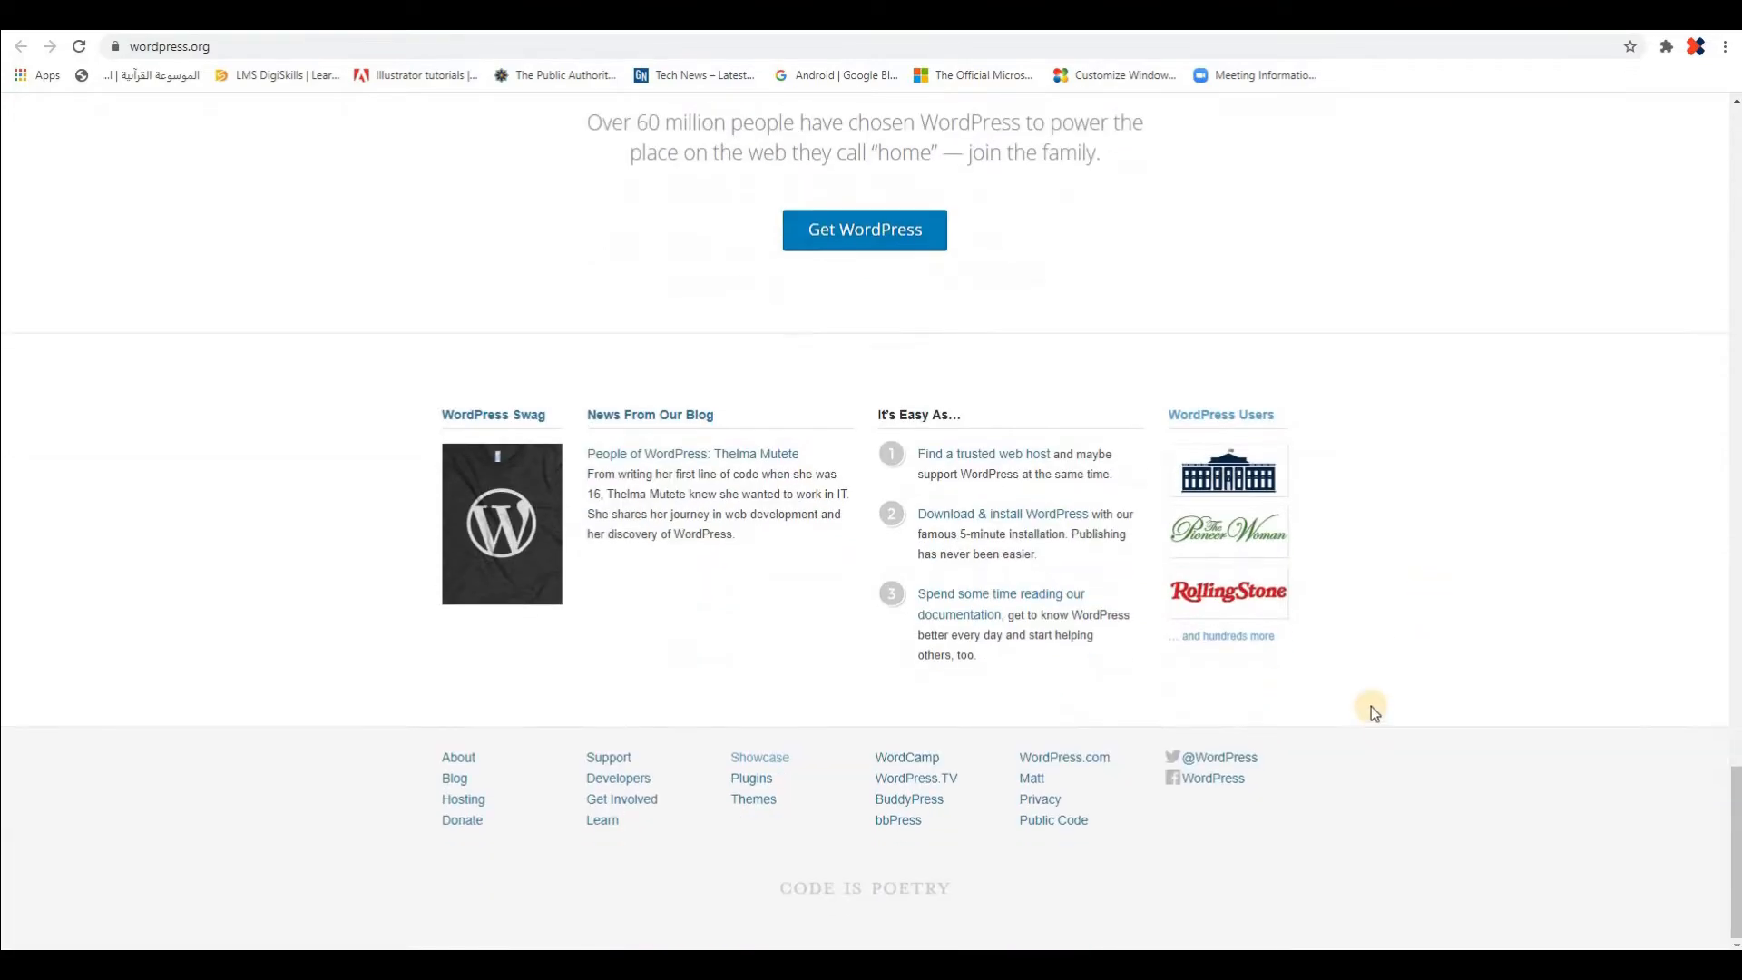
scroll(1369, 700, up, 20)
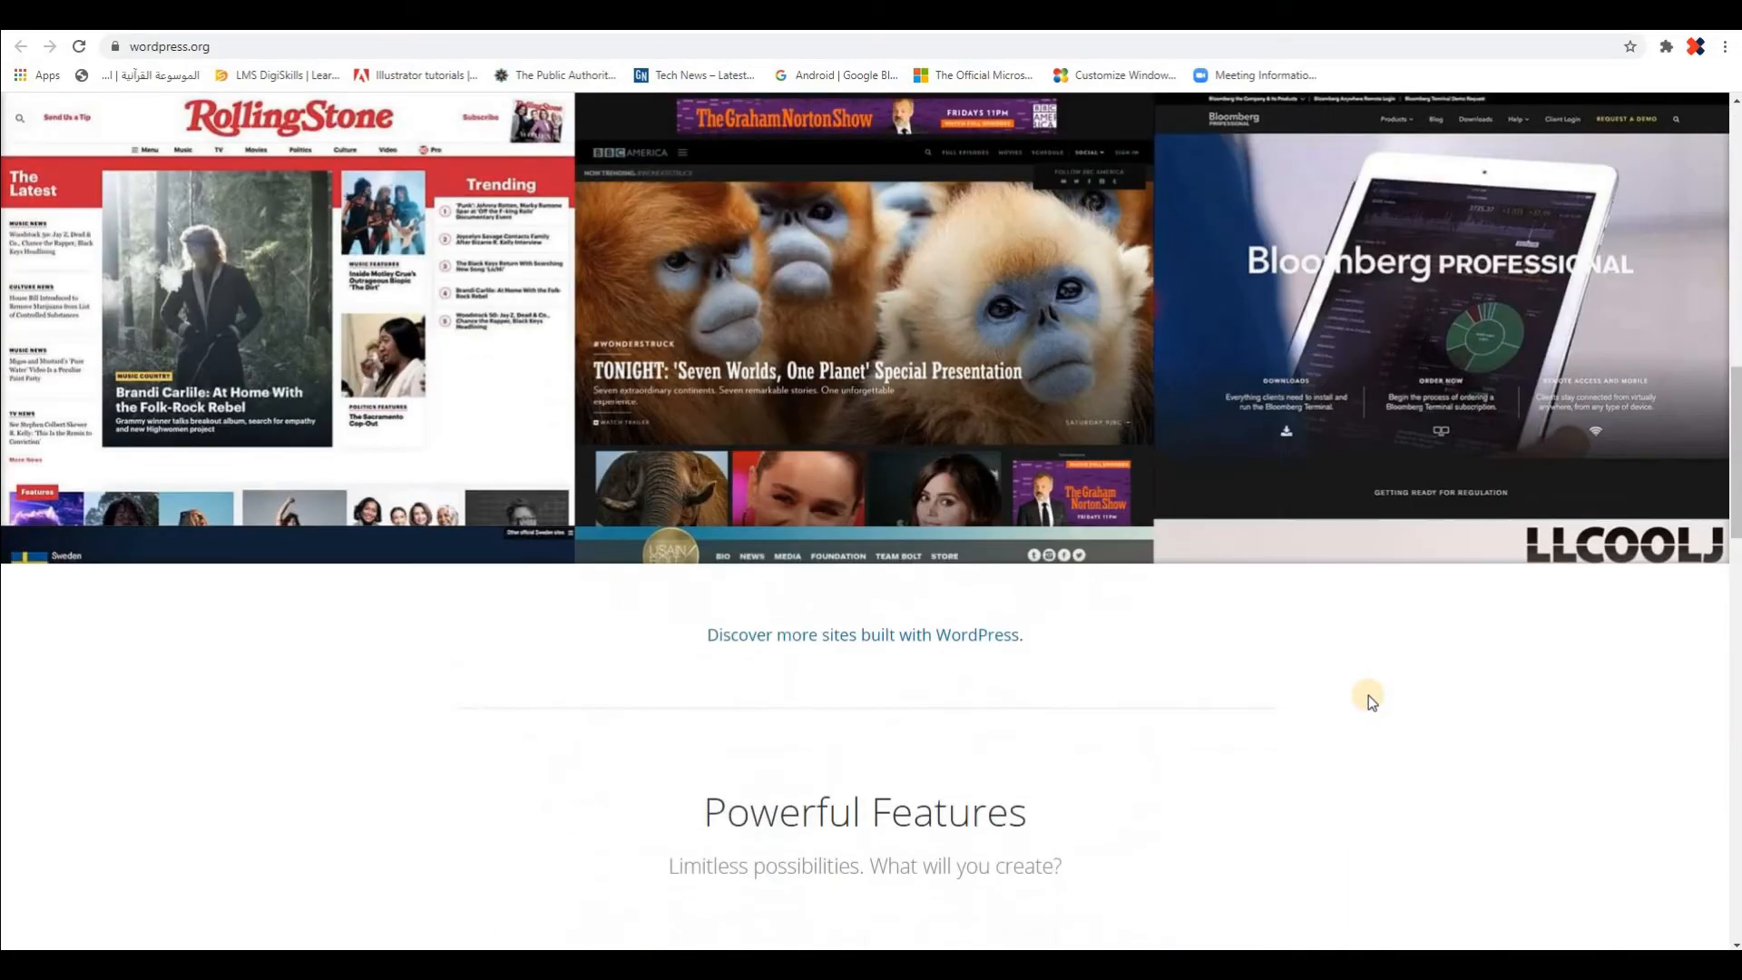
scroll(1368, 695, up, 12)
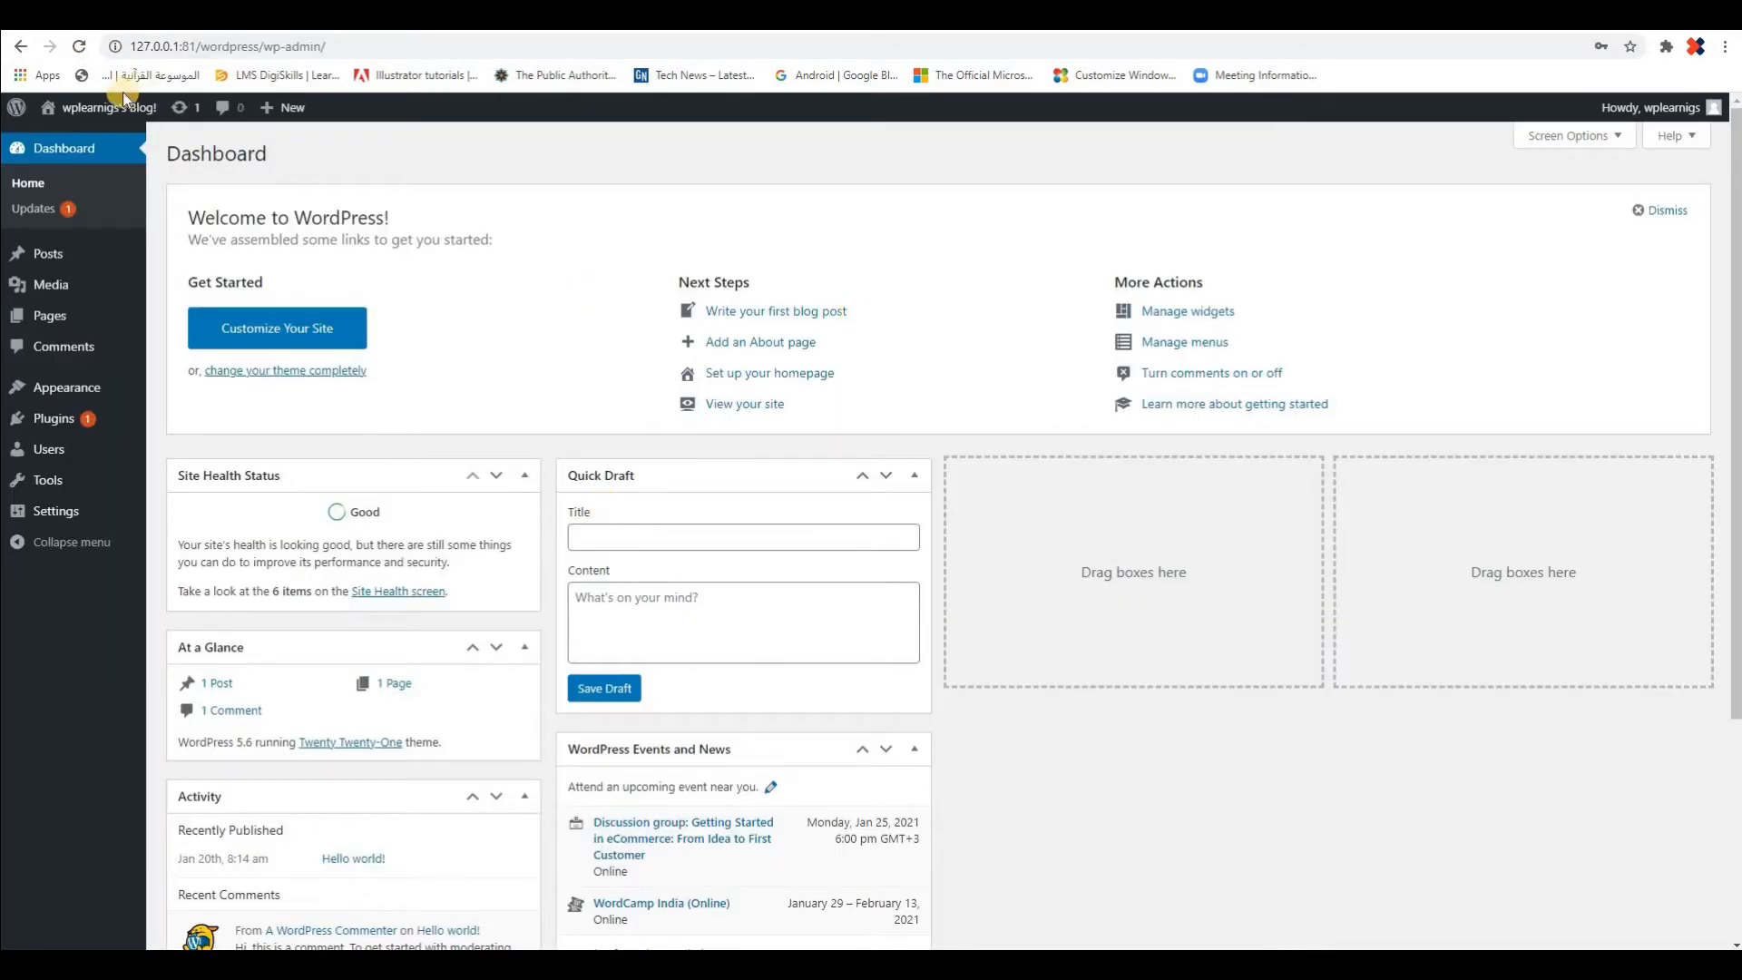
Open Documentation from the dashboard's WordPress links in a separate browser tab, look through the Codex main page, and return to the dashboard
mouse_move(52, 110)
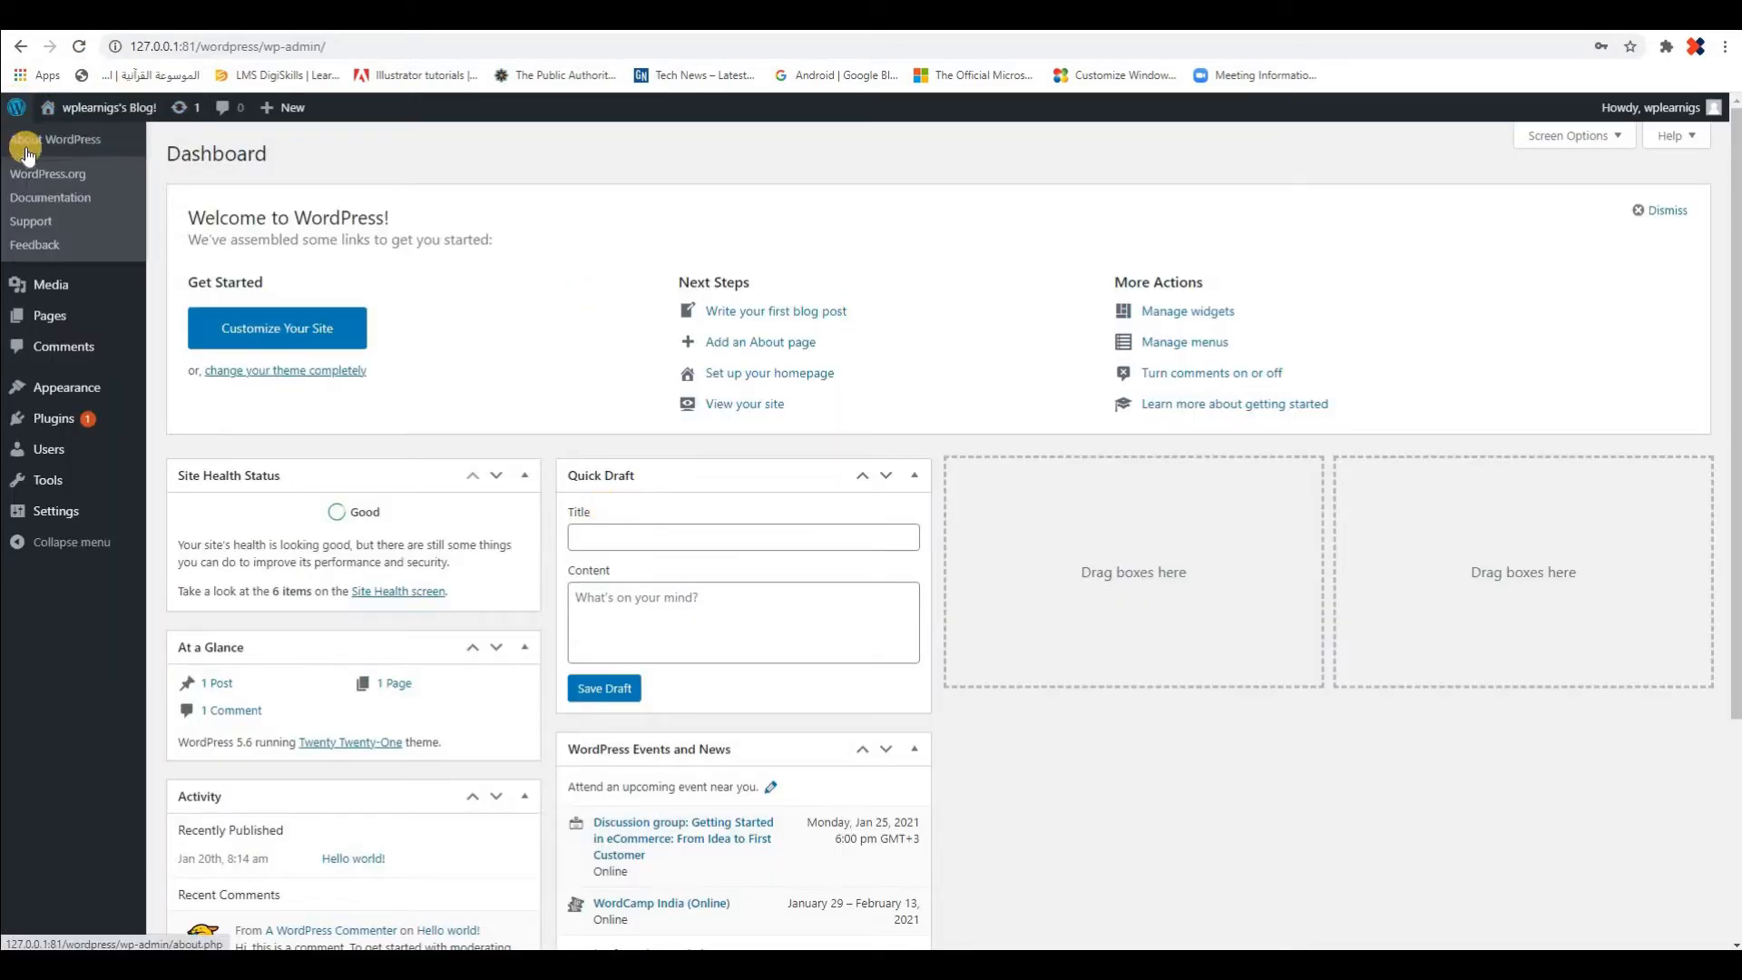
right_click(47, 203)
click(62, 212)
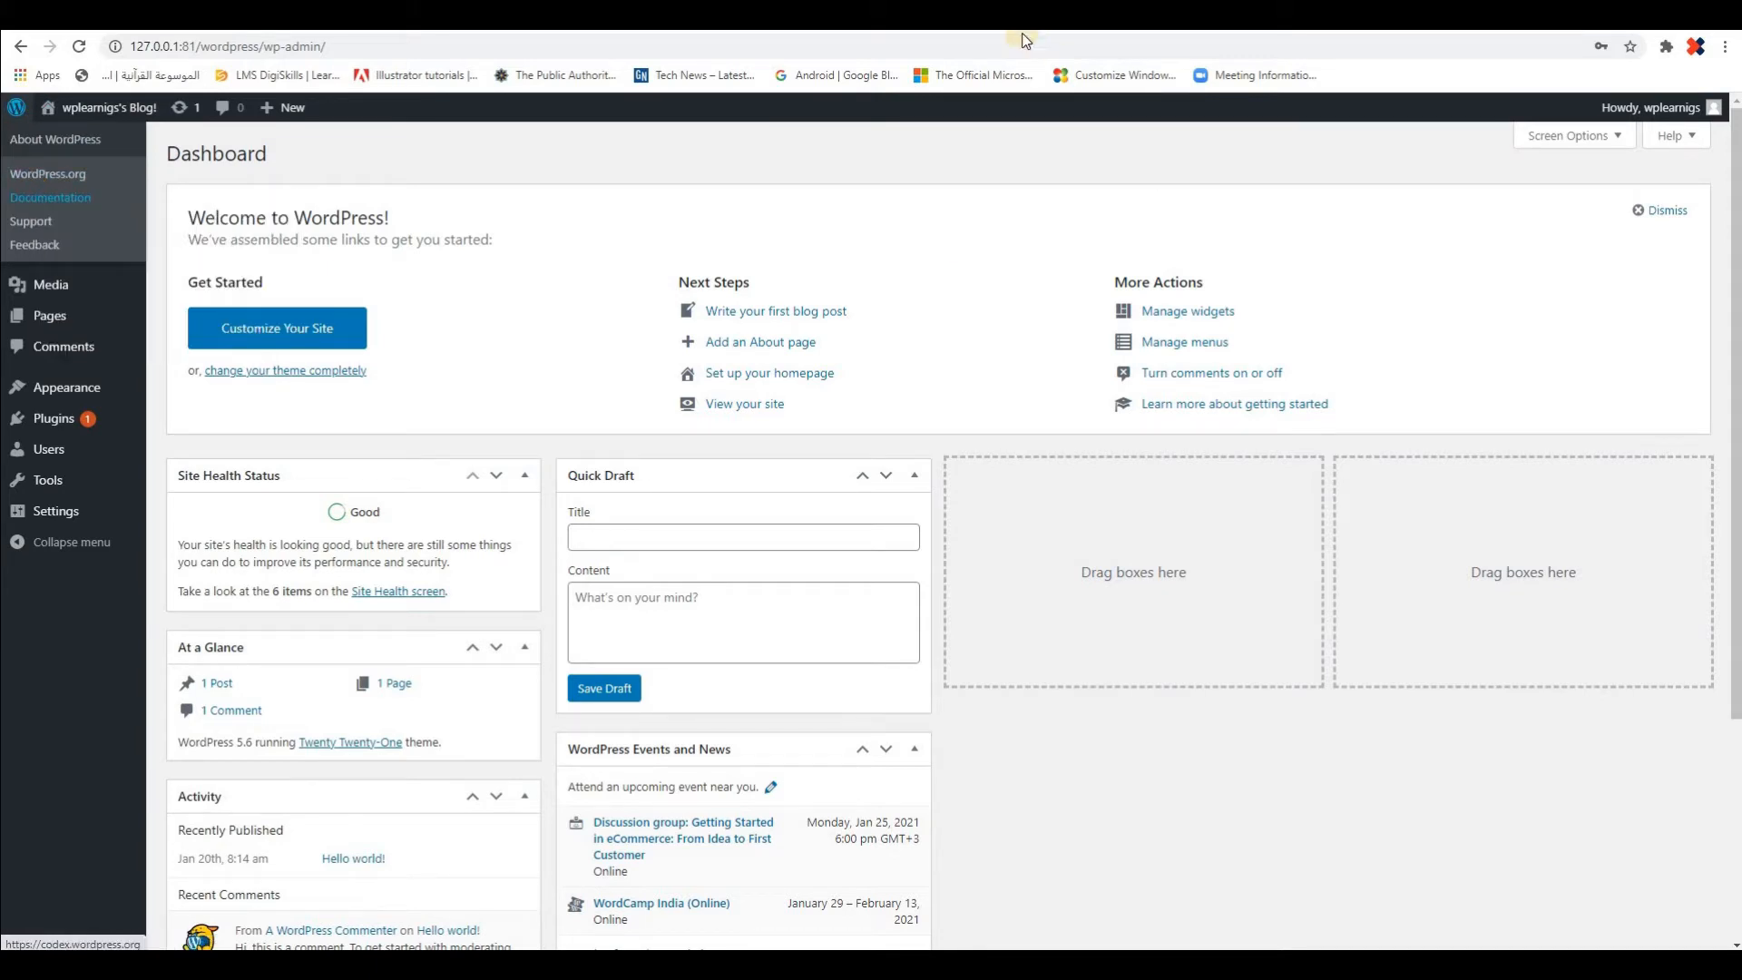
click(1016, 16)
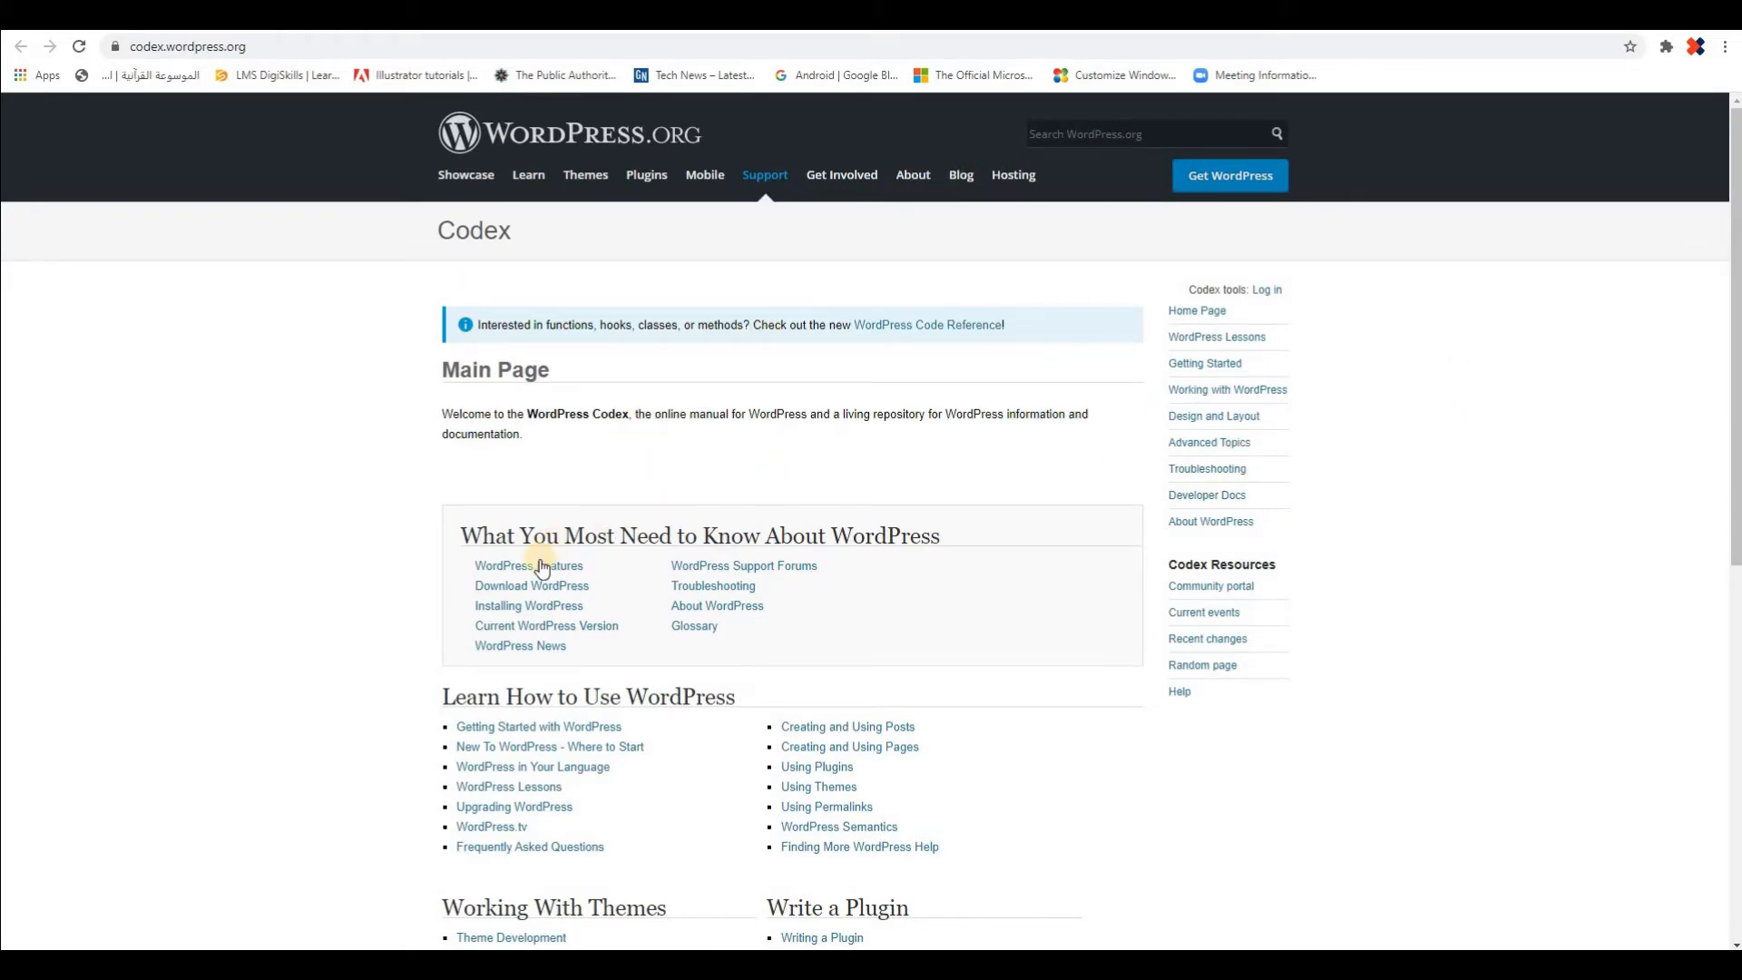
scroll(635, 554, down, 1)
scroll(604, 505, down, 2)
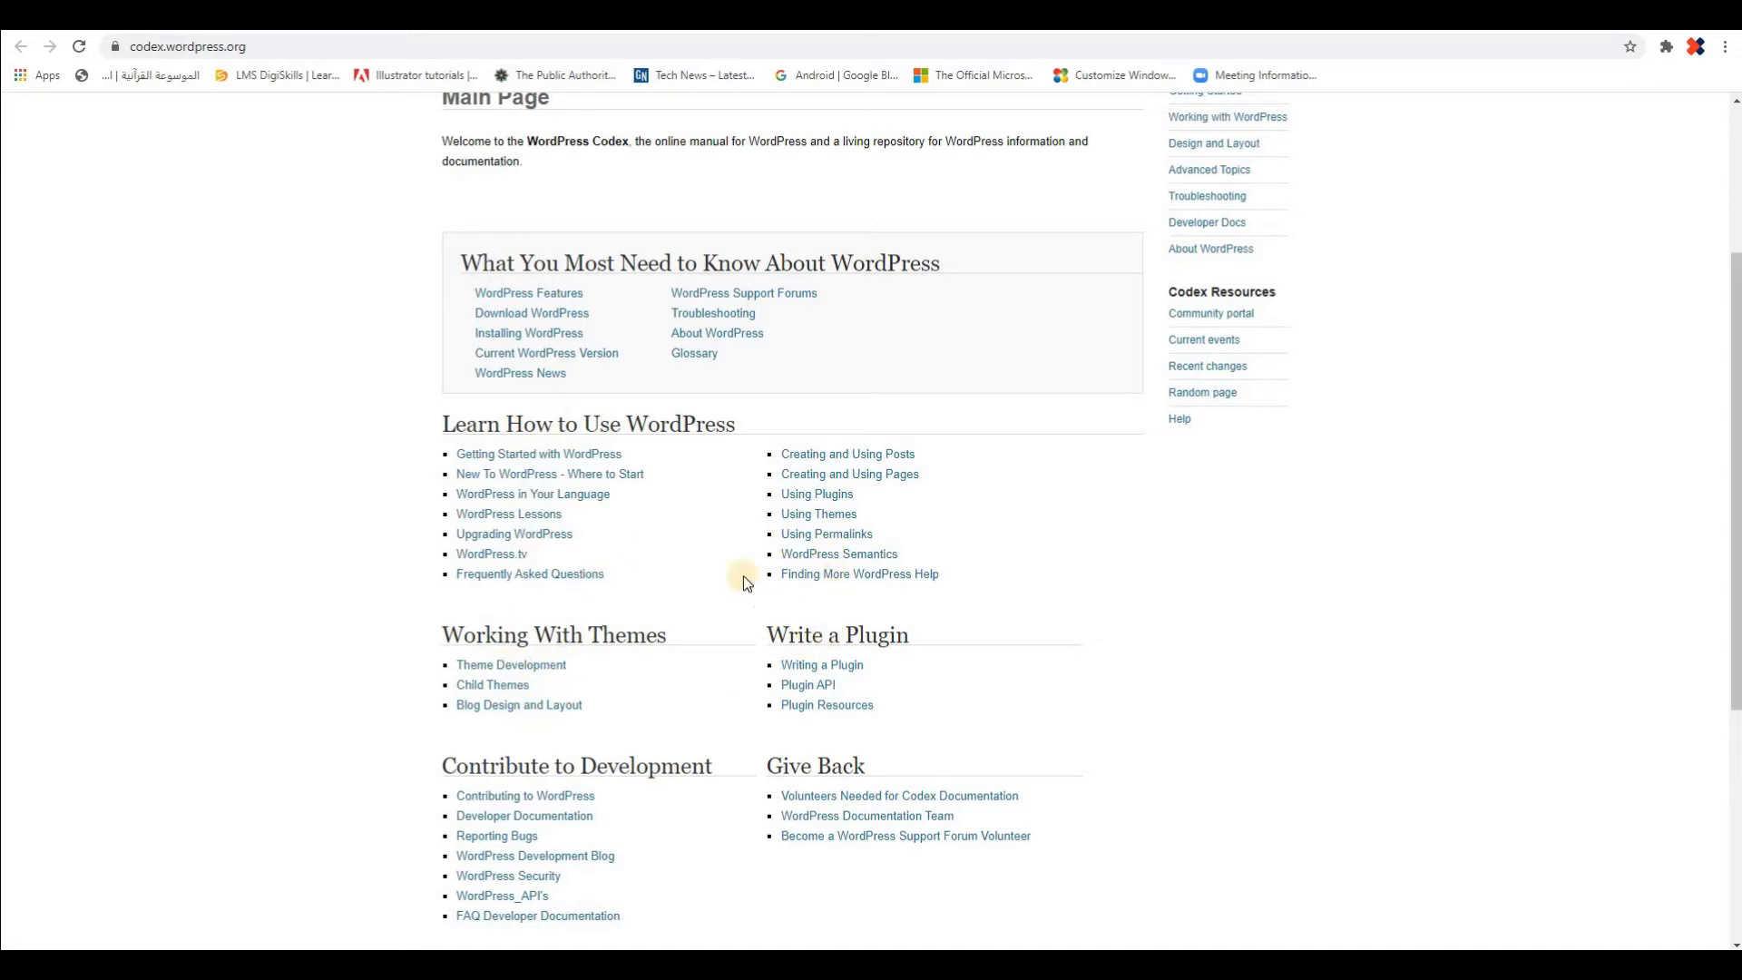
scroll(318, 410, up, 3)
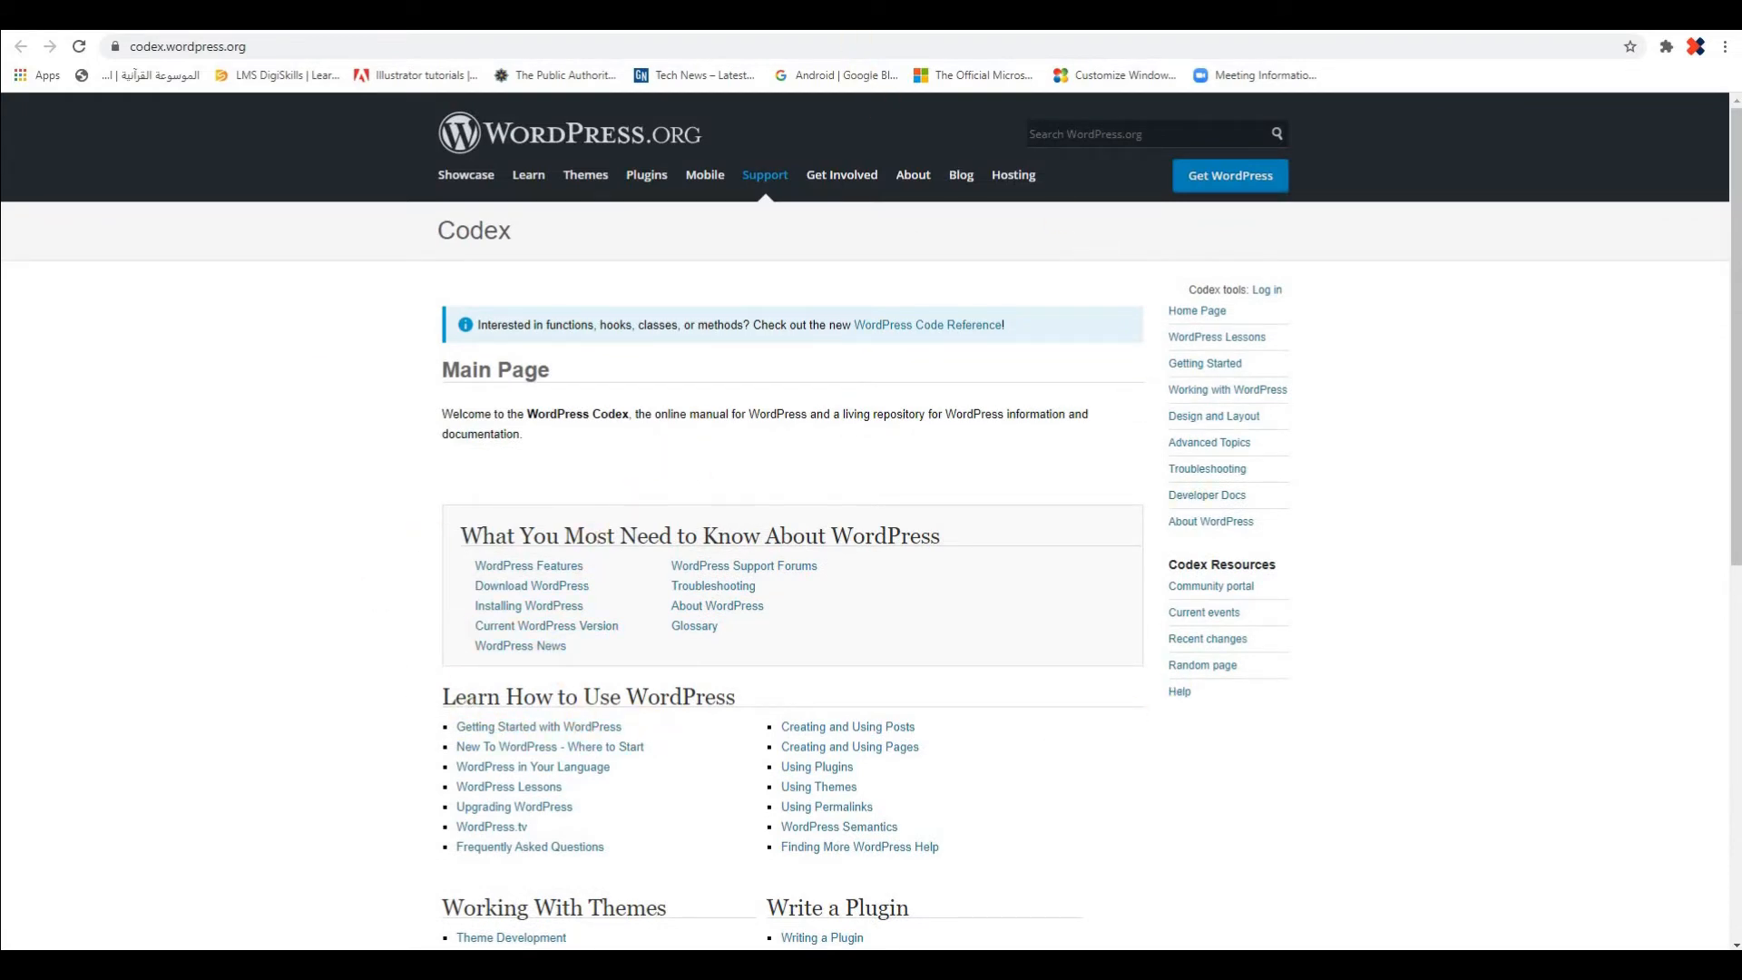
click(953, 14)
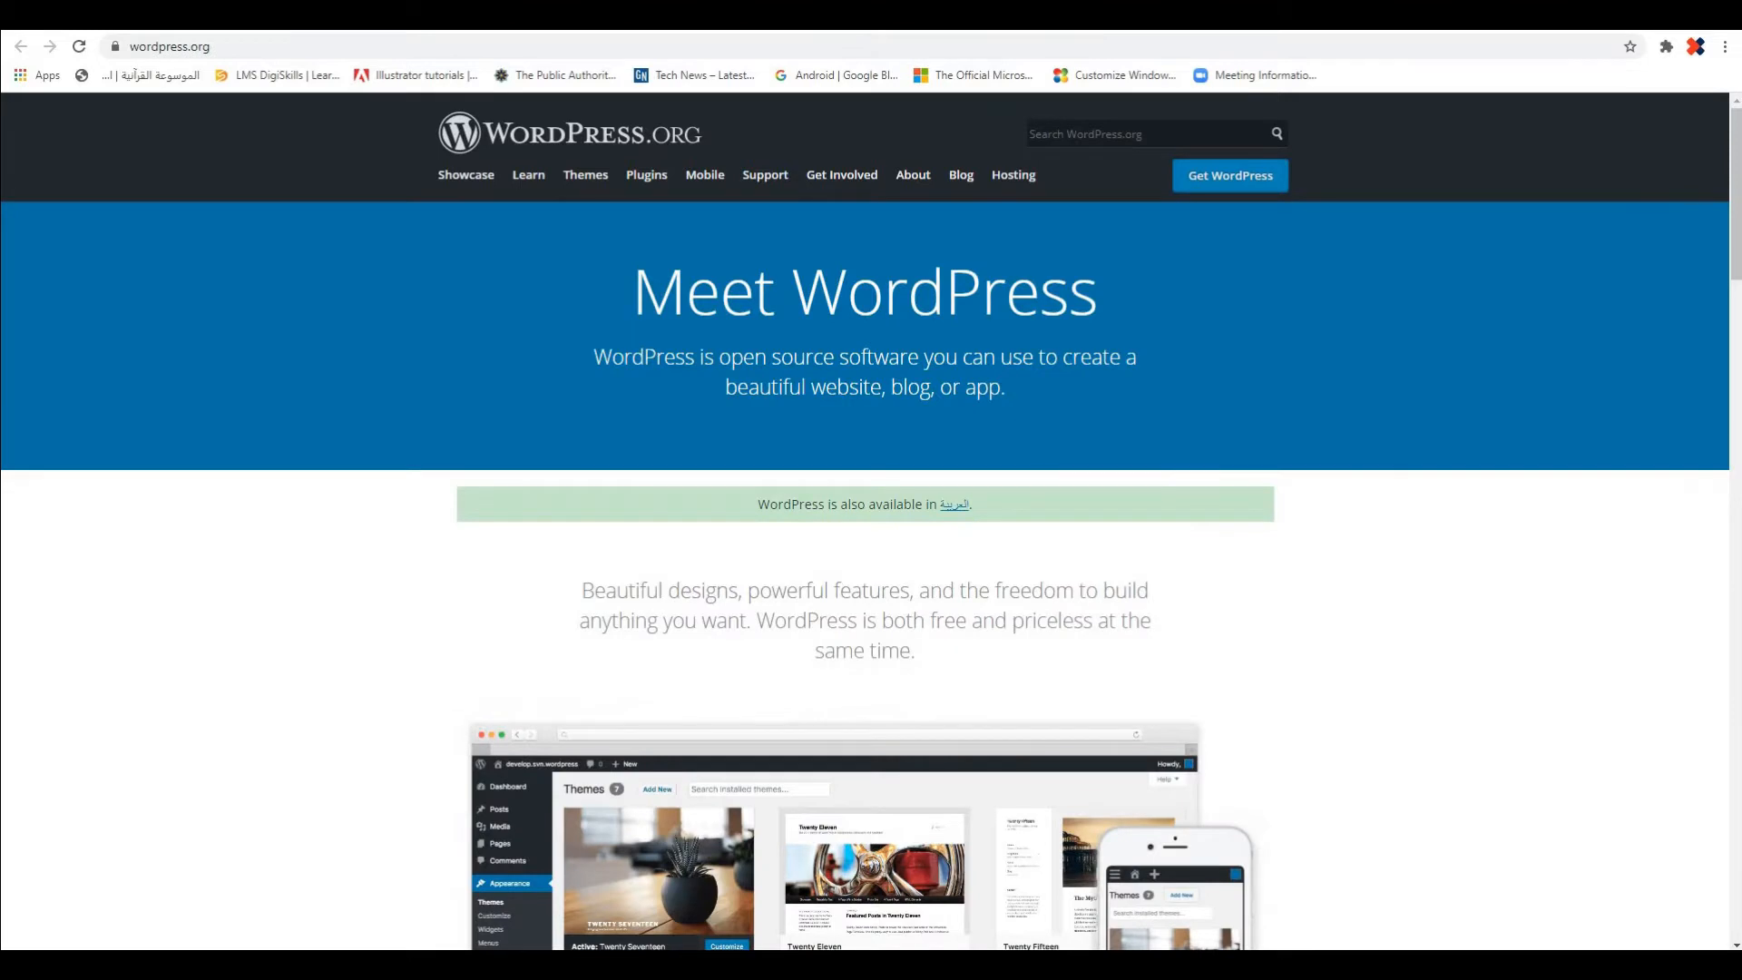
click(735, 15)
click(127, 15)
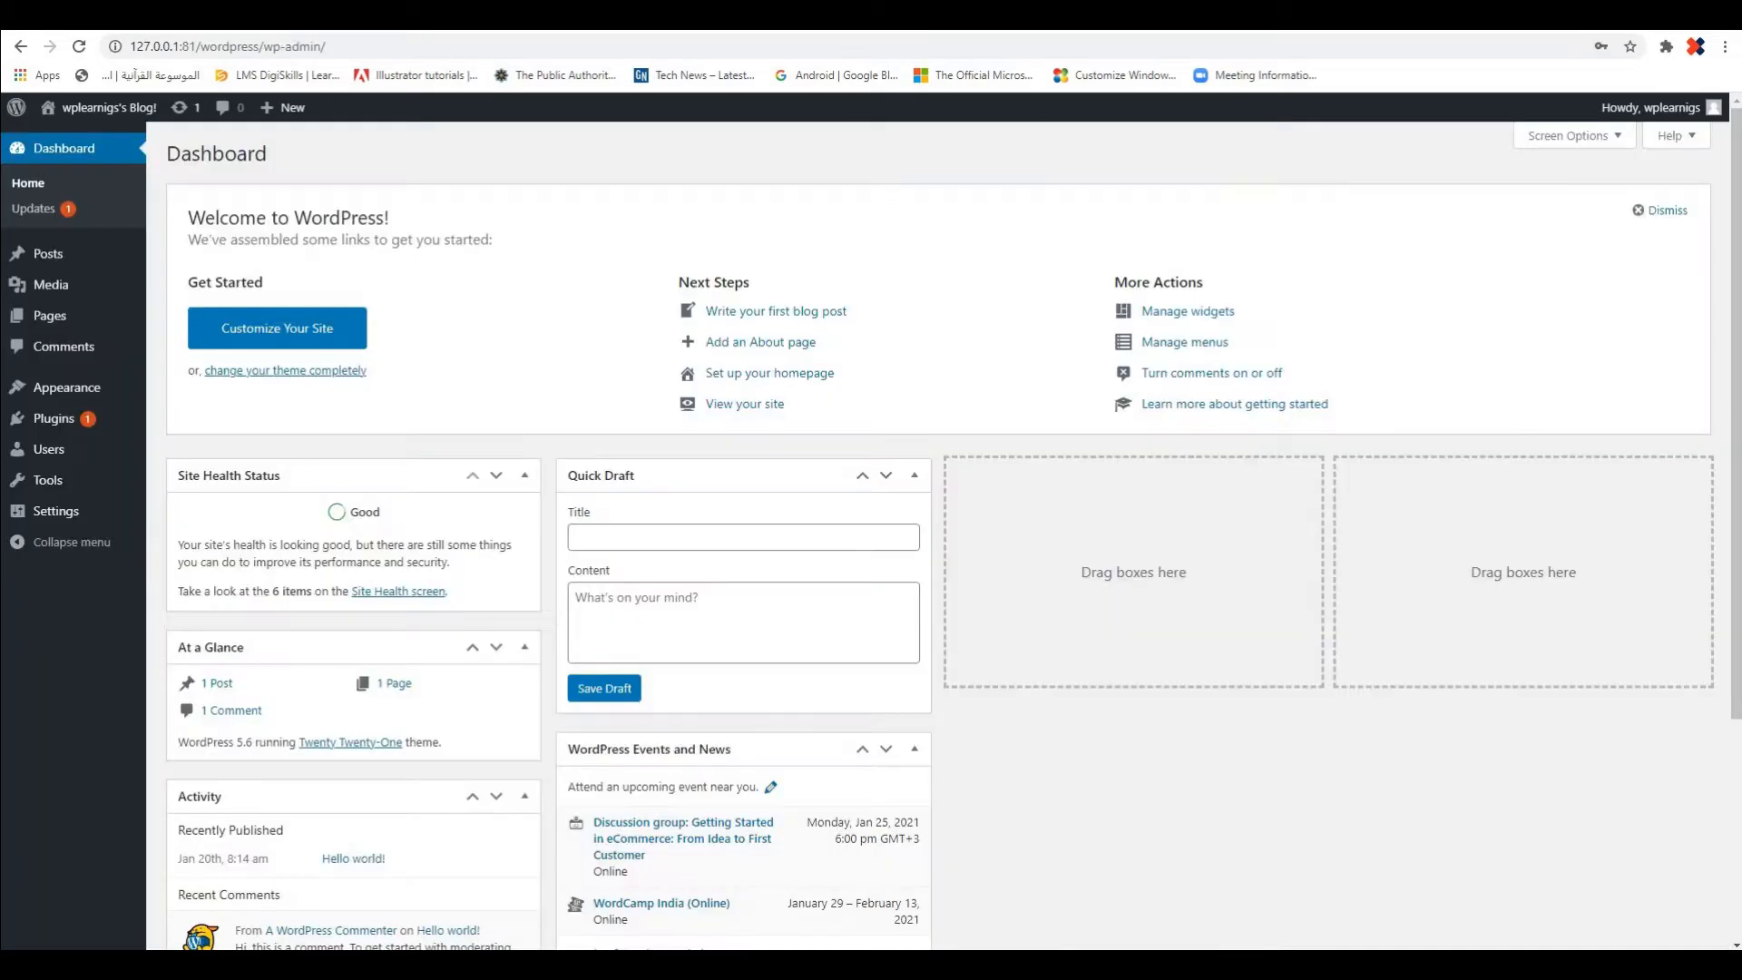
View the blog's front page again and switch back to the dashboard tab
mouse_move(14, 115)
click(64, 139)
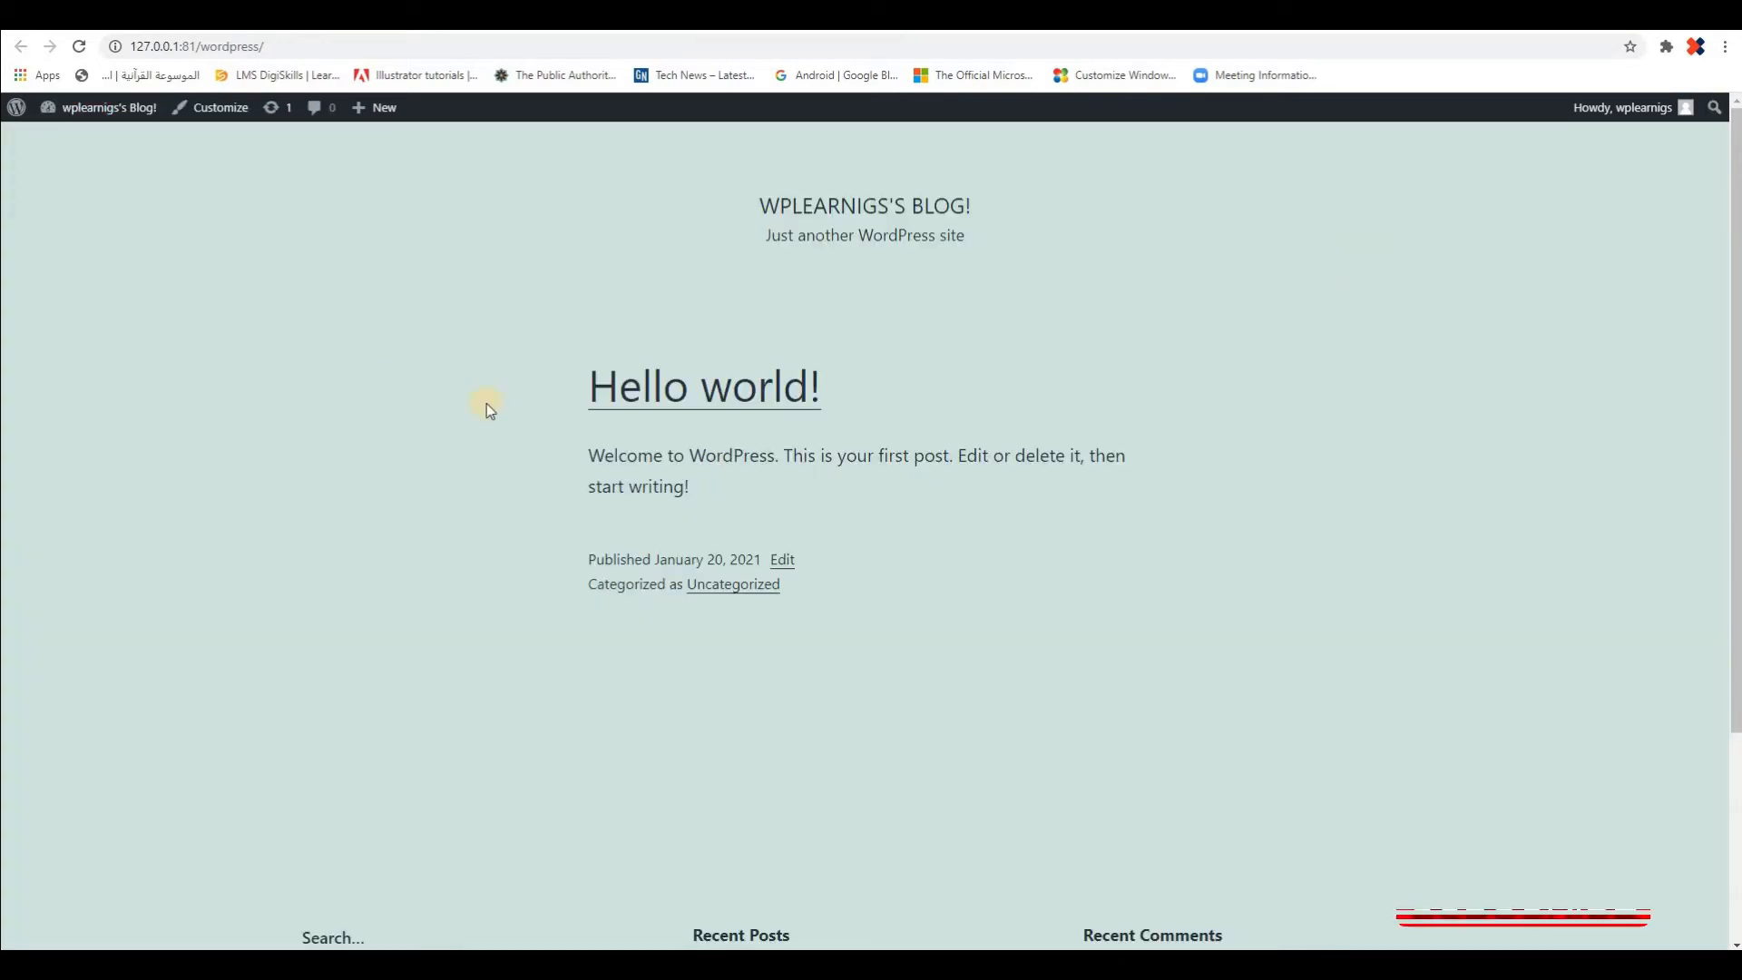
click(150, 17)
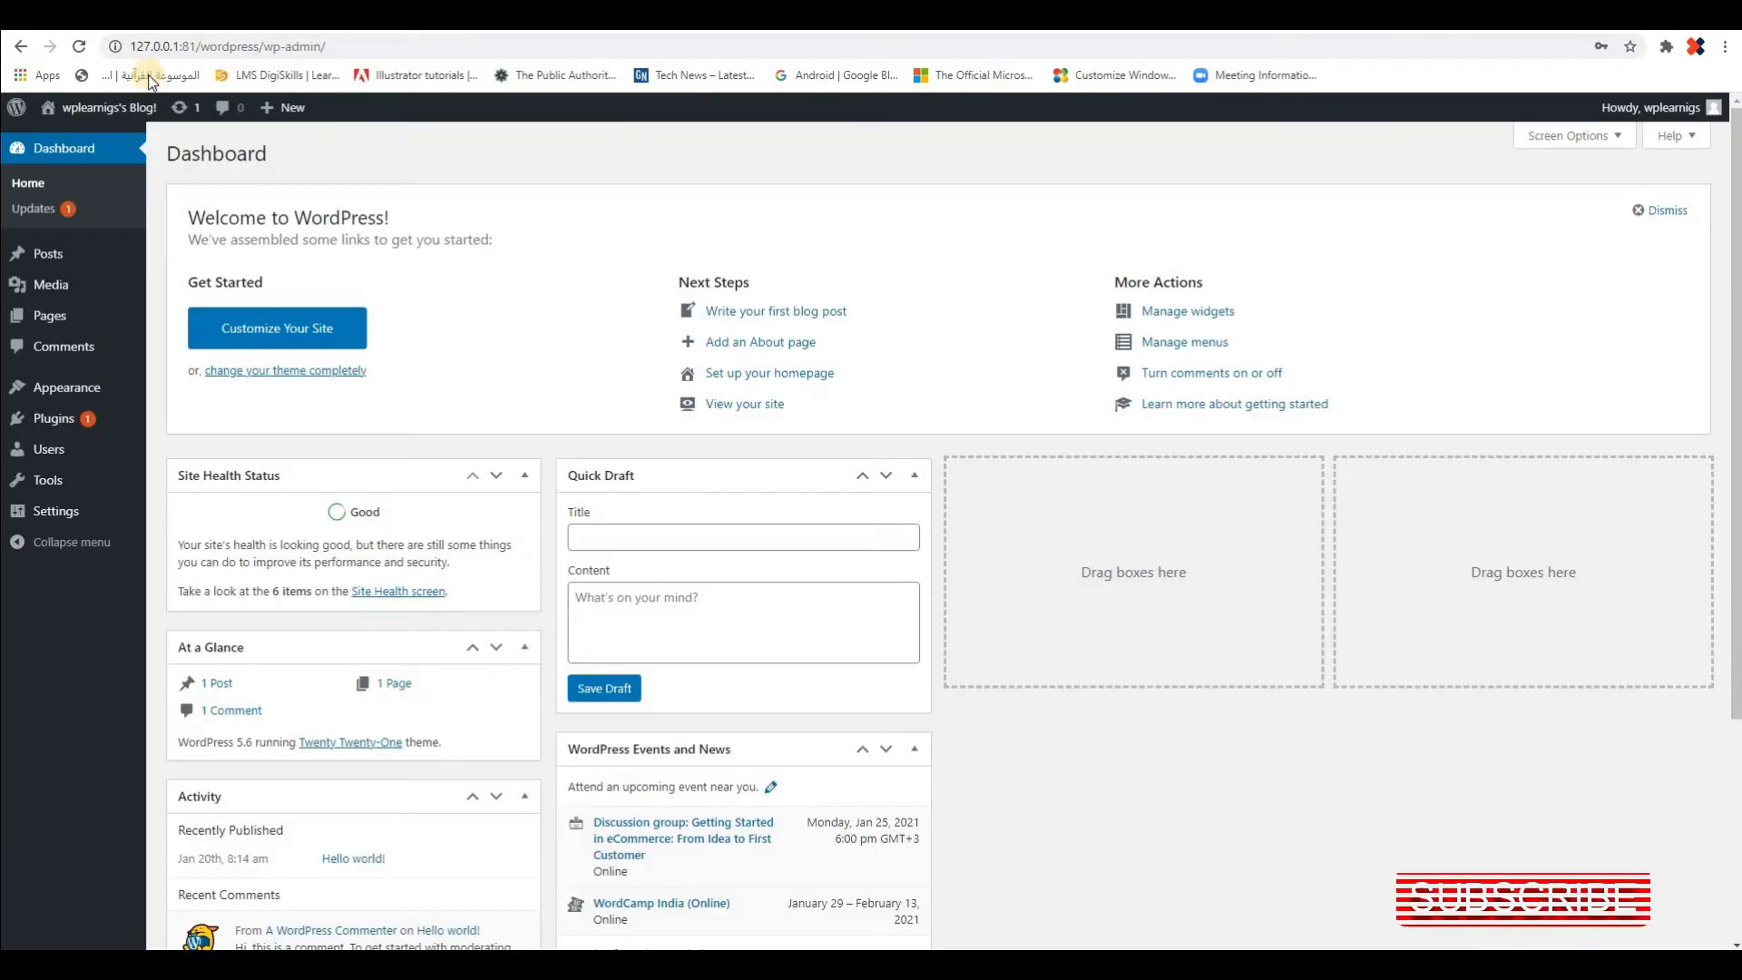
mouse_move(89, 111)
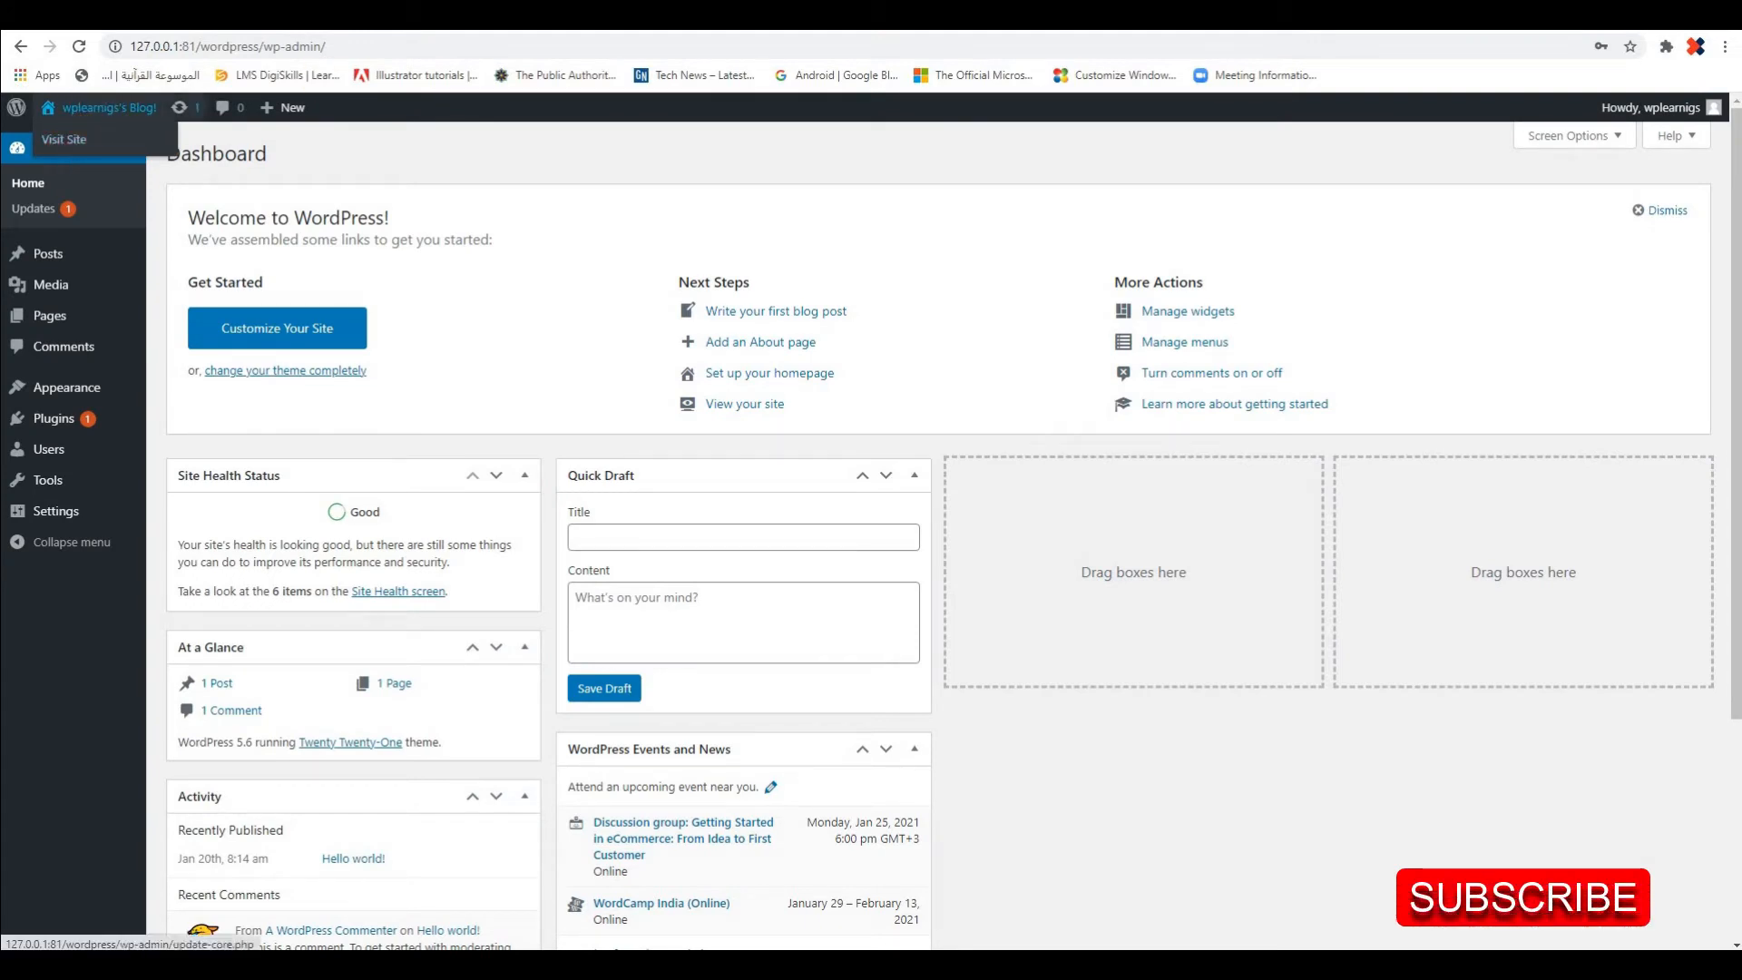
click(91, 138)
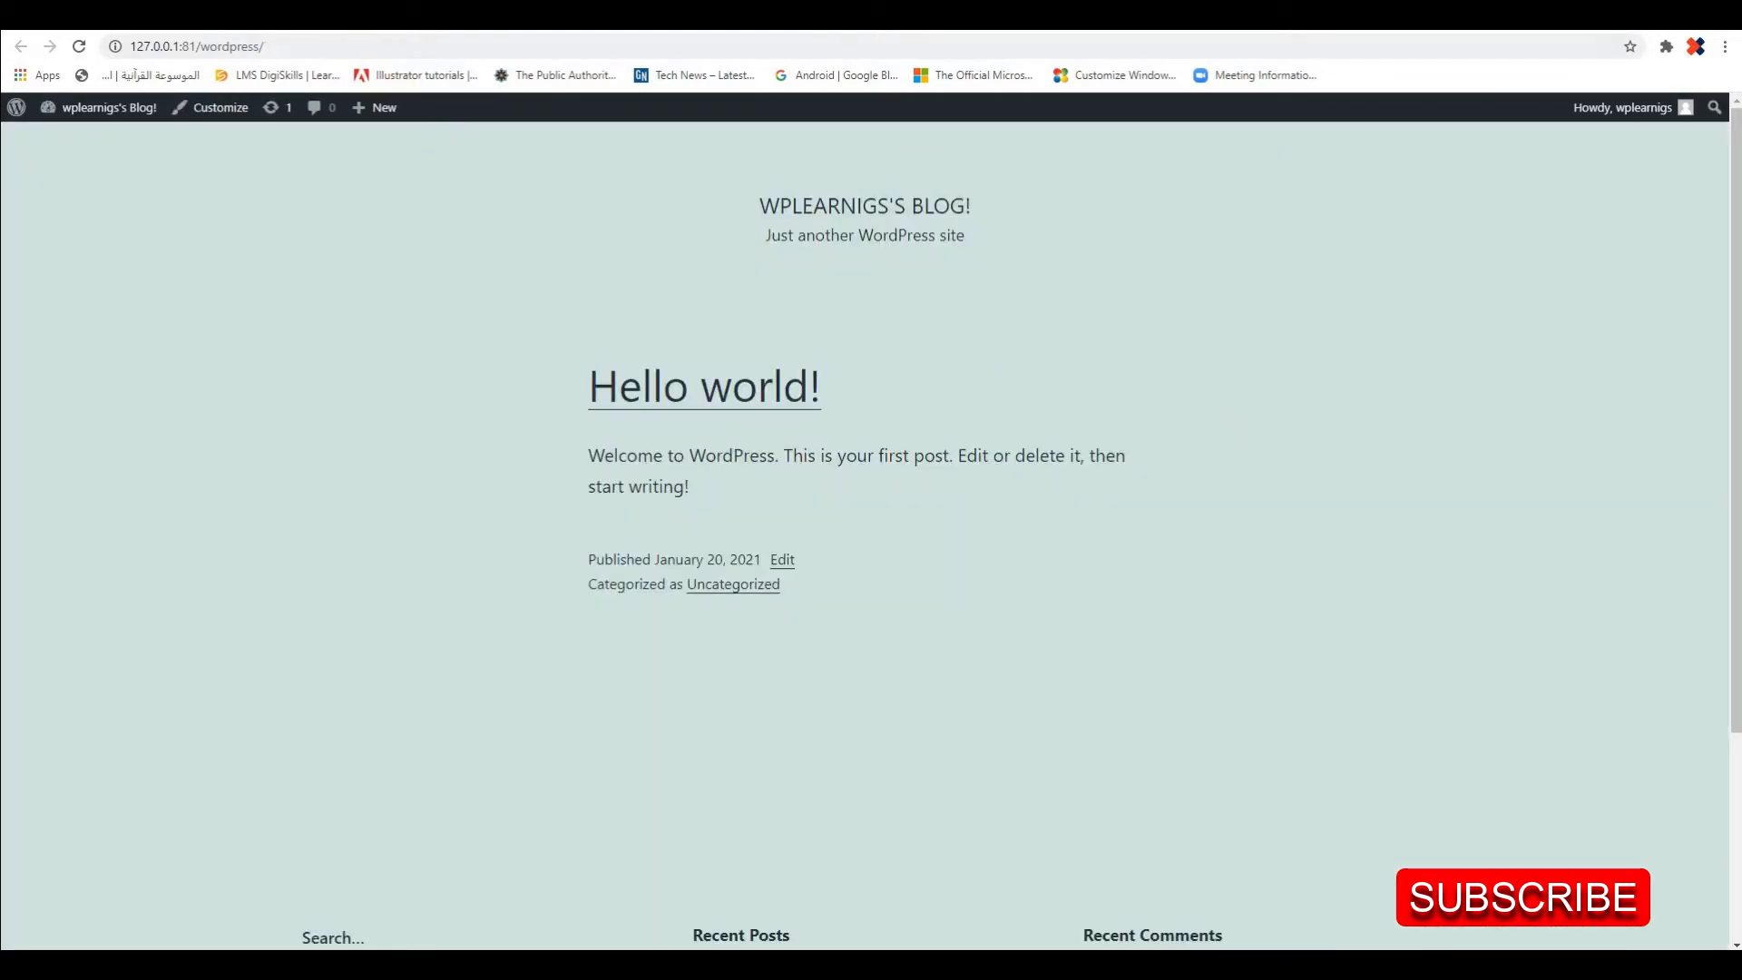
click(399, 17)
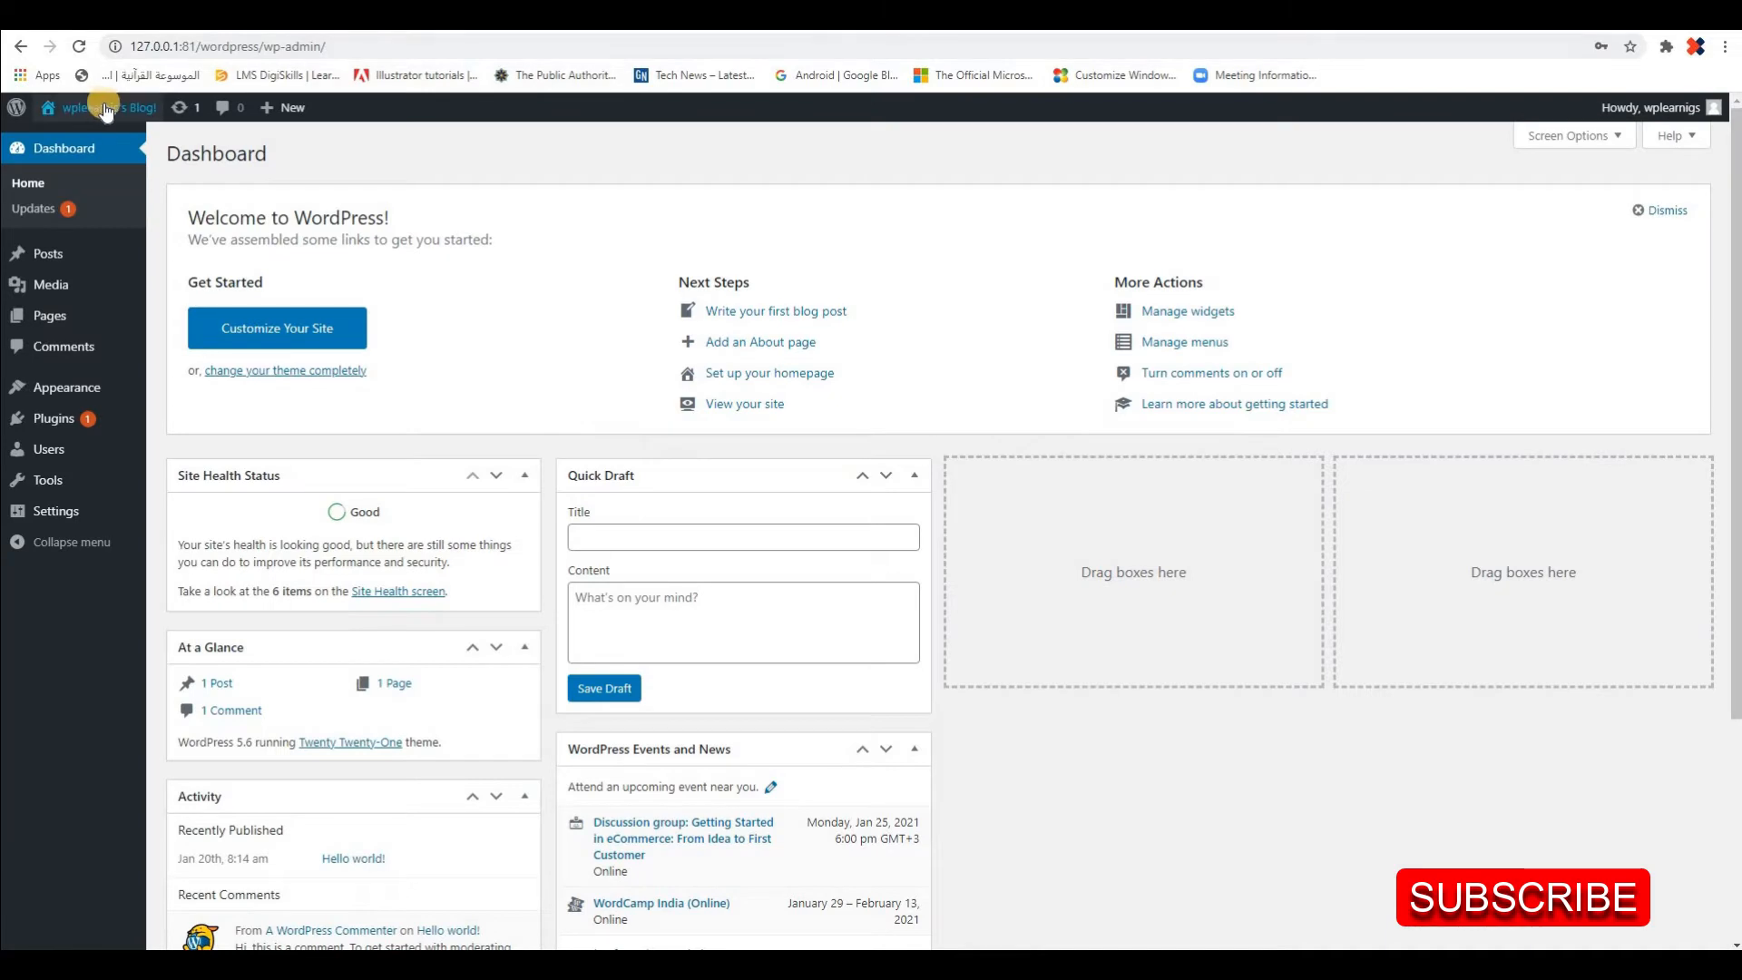
Open the WordPress Updates page, review its core, plugin and theme update sections, and go back to the dashboard home
mouse_move(116, 118)
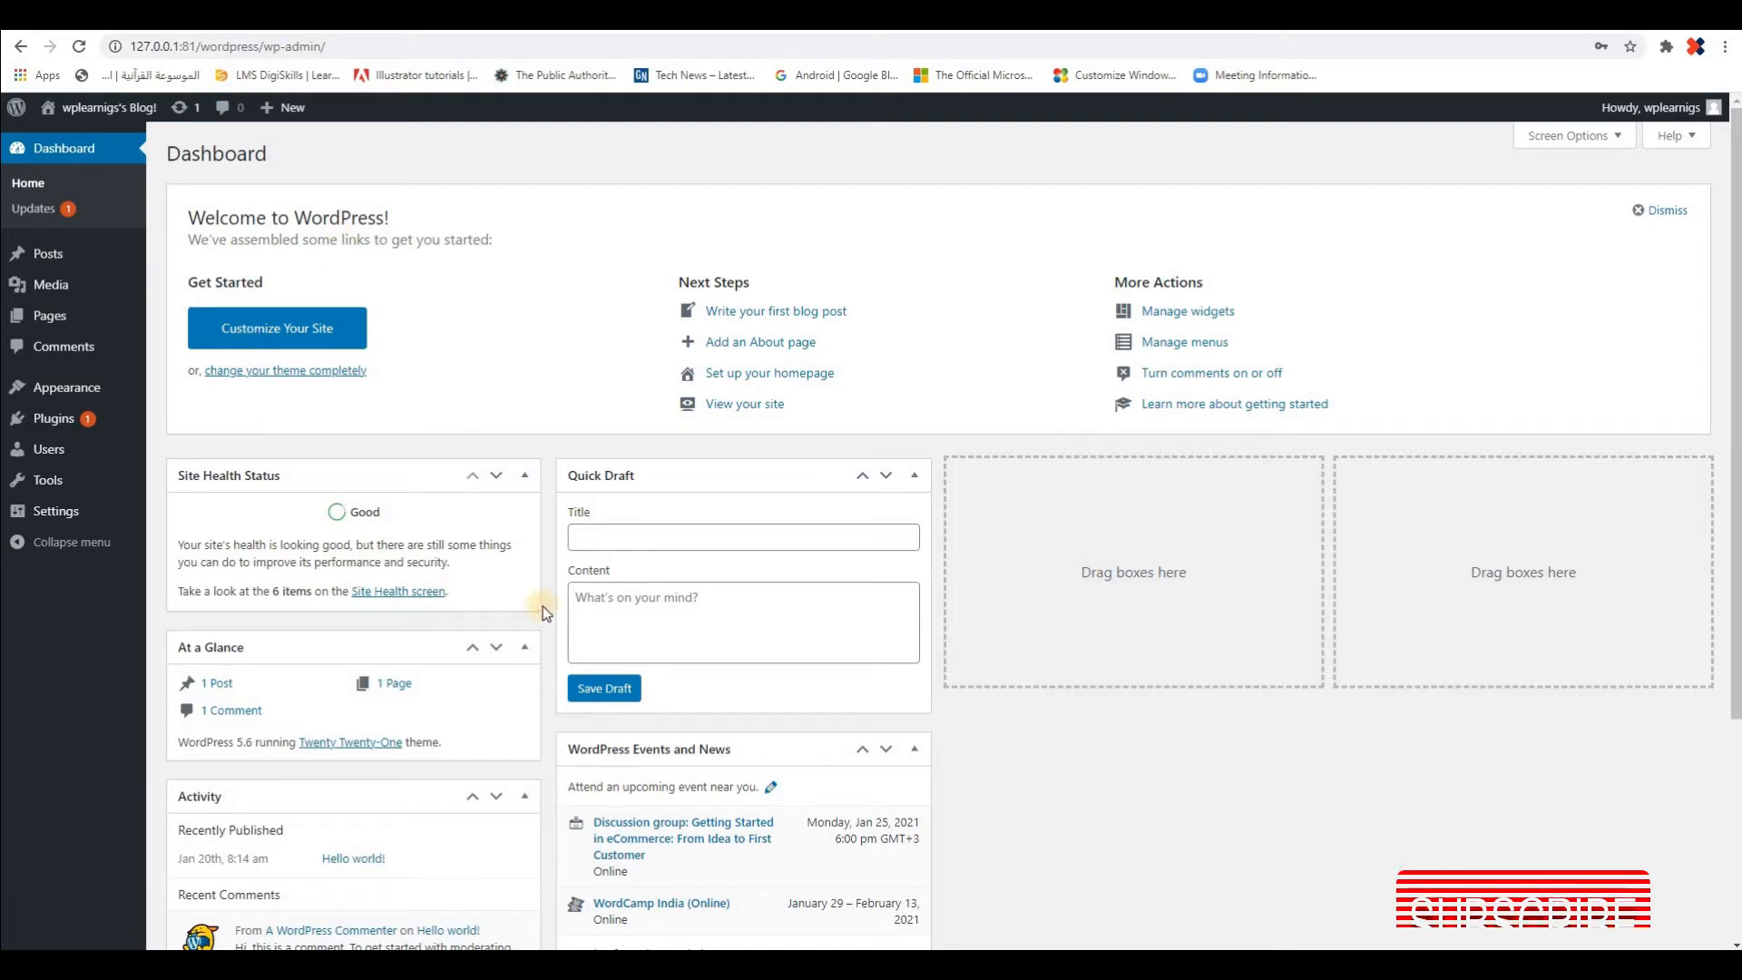
click(181, 111)
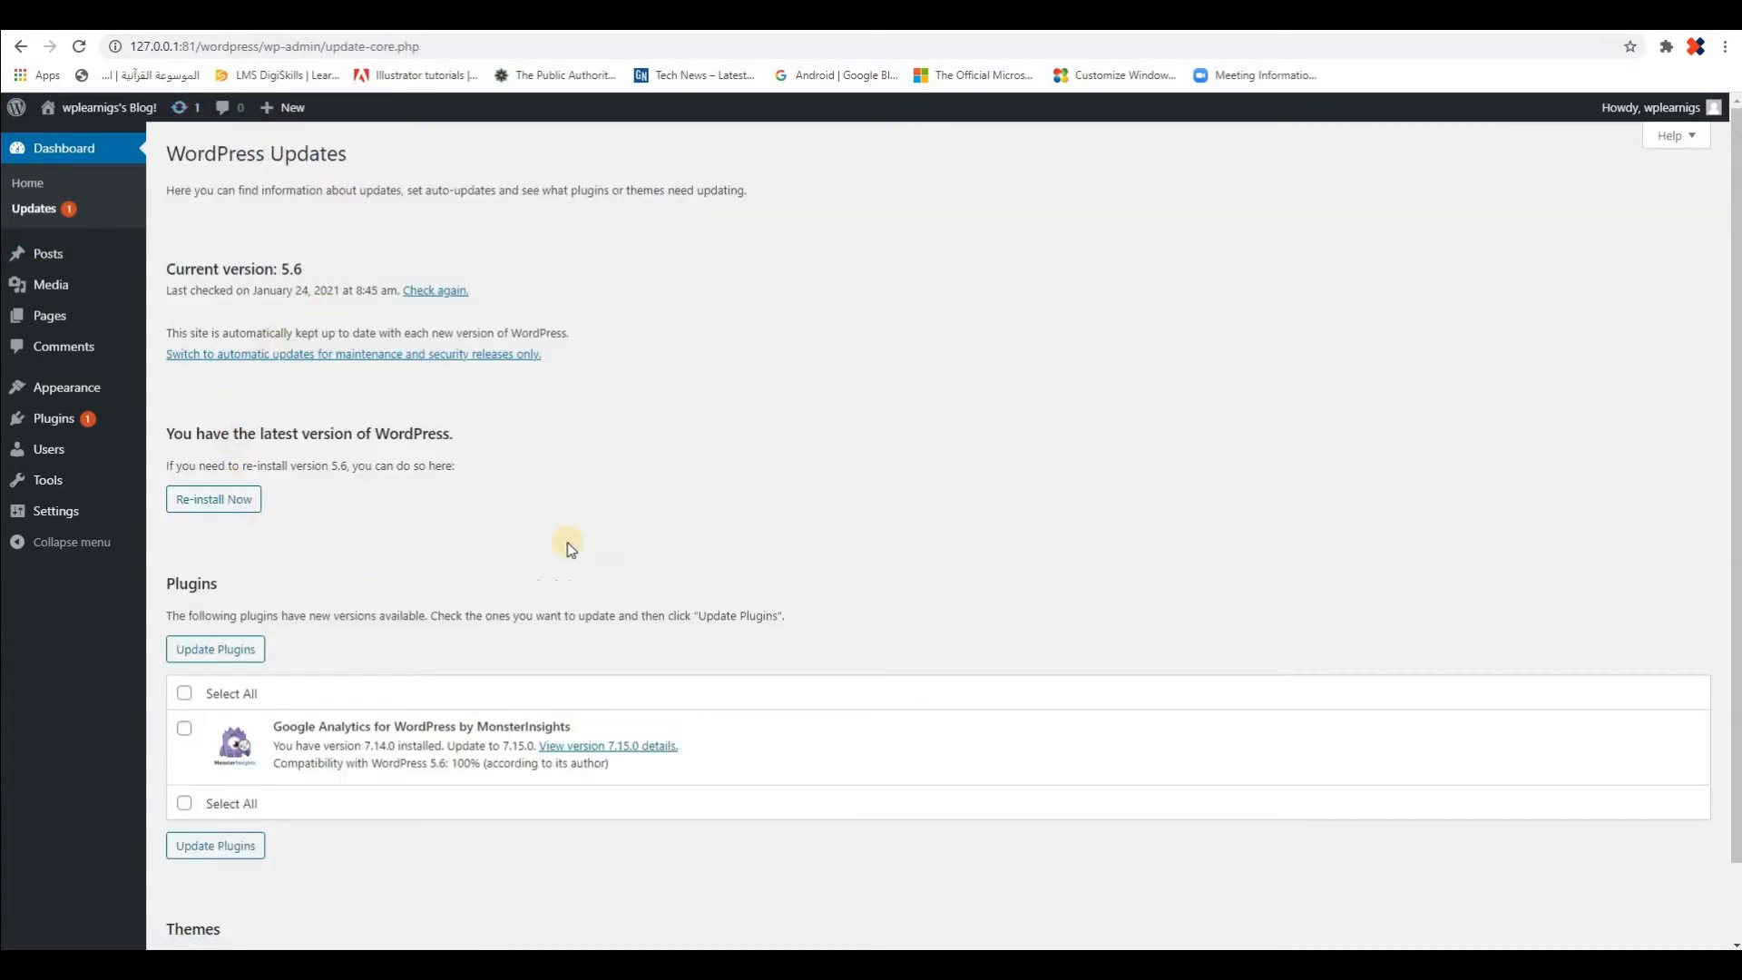
scroll(518, 578, down, 2)
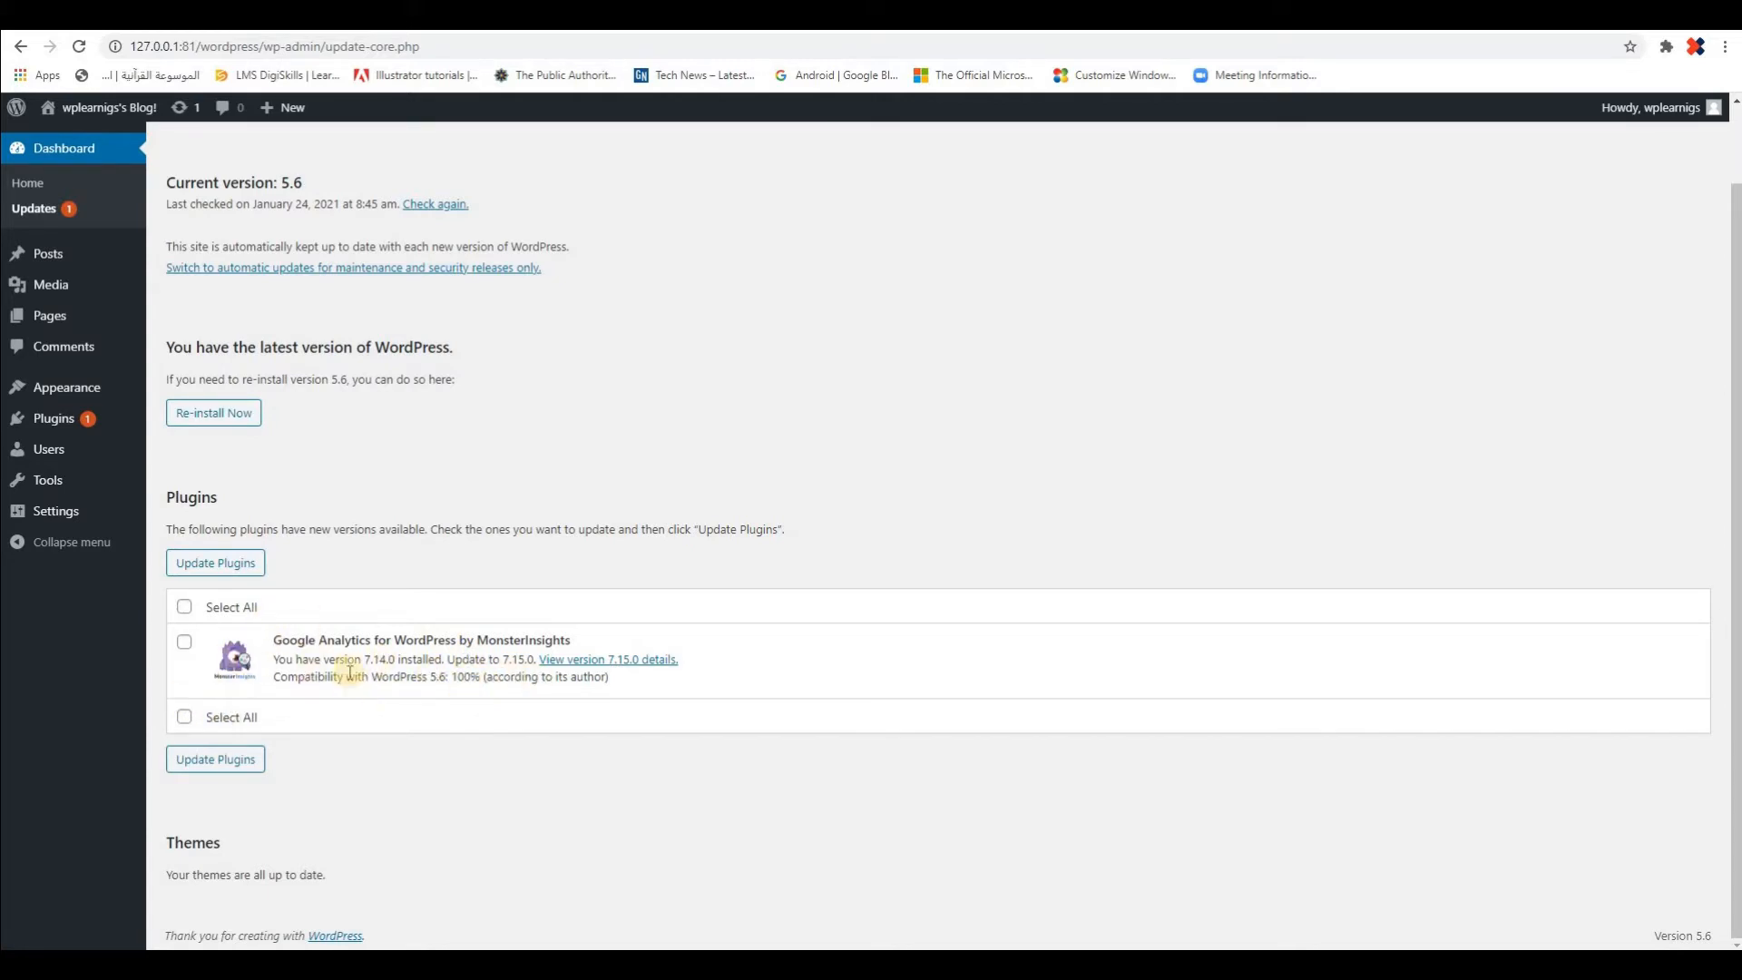
scroll(363, 654, up, 2)
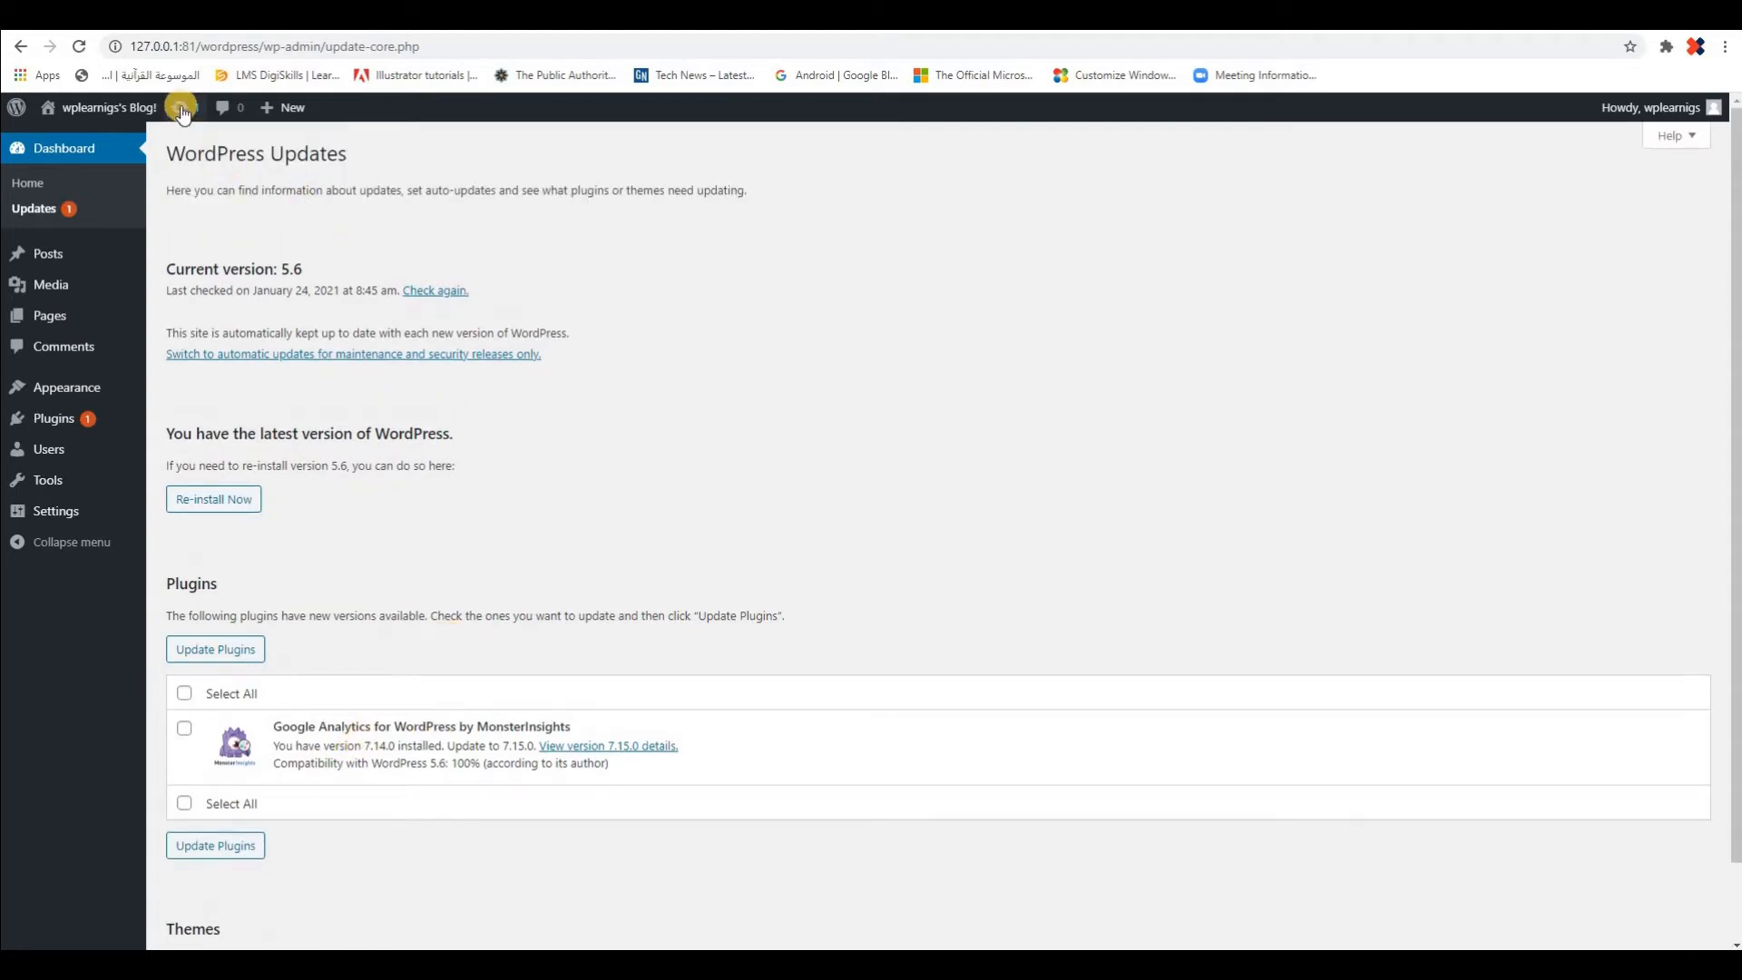
click(66, 150)
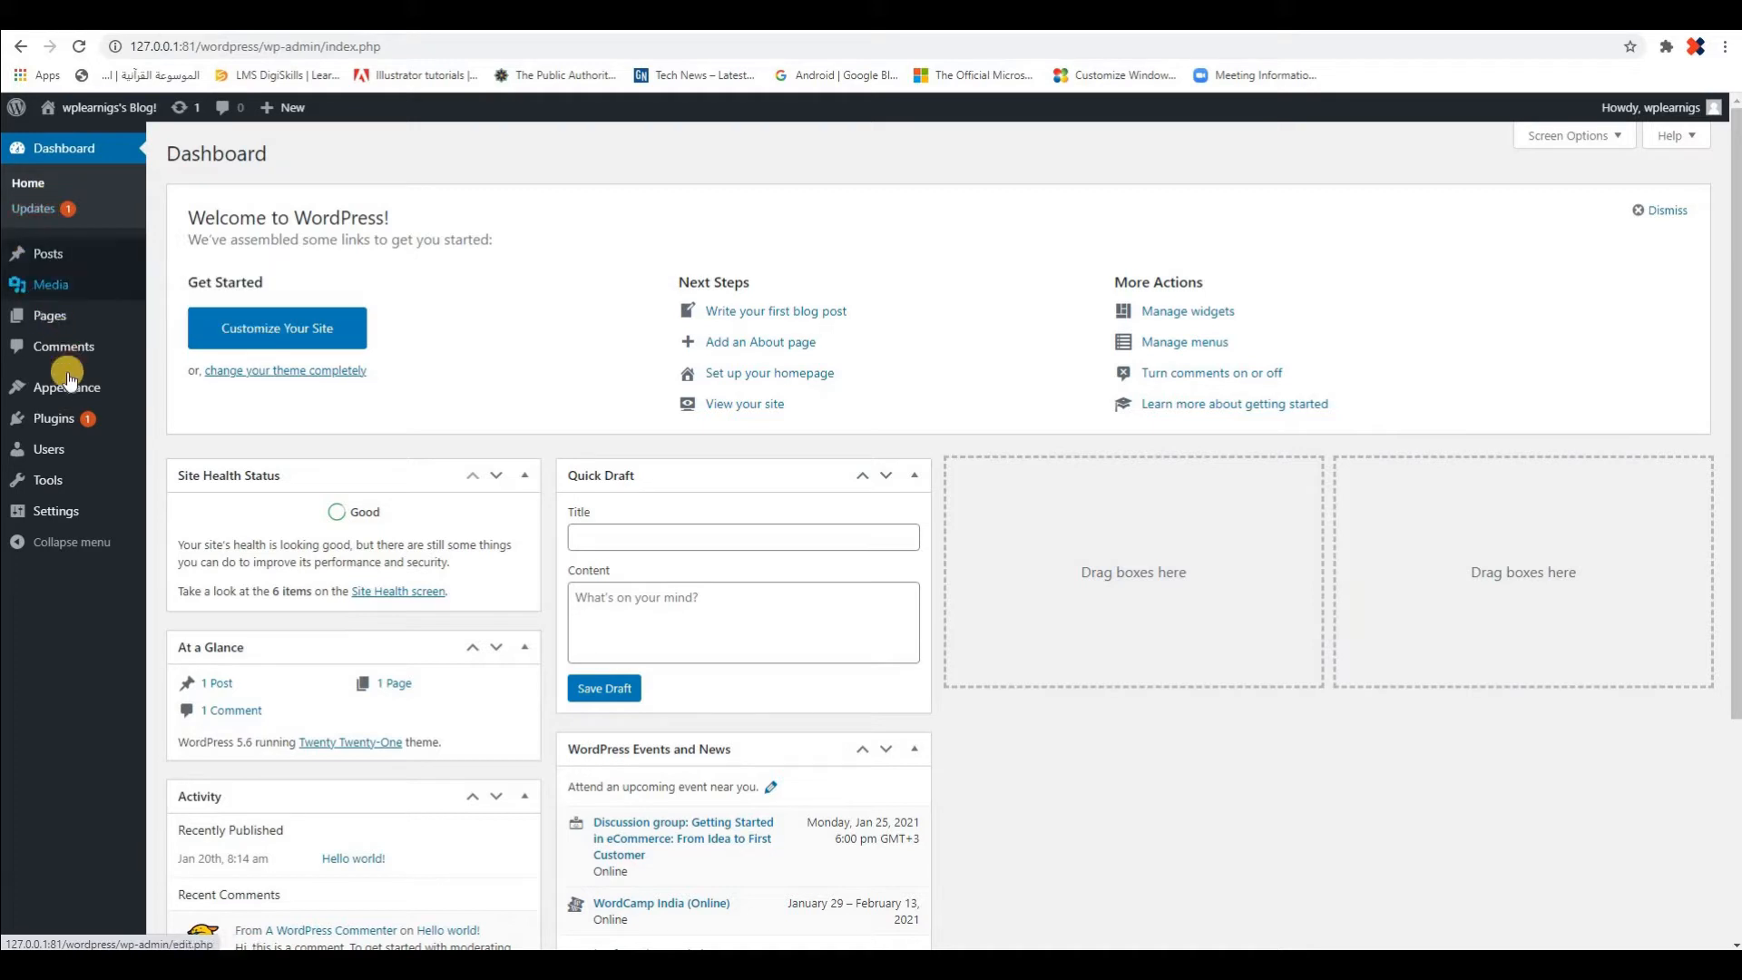
mouse_move(52, 431)
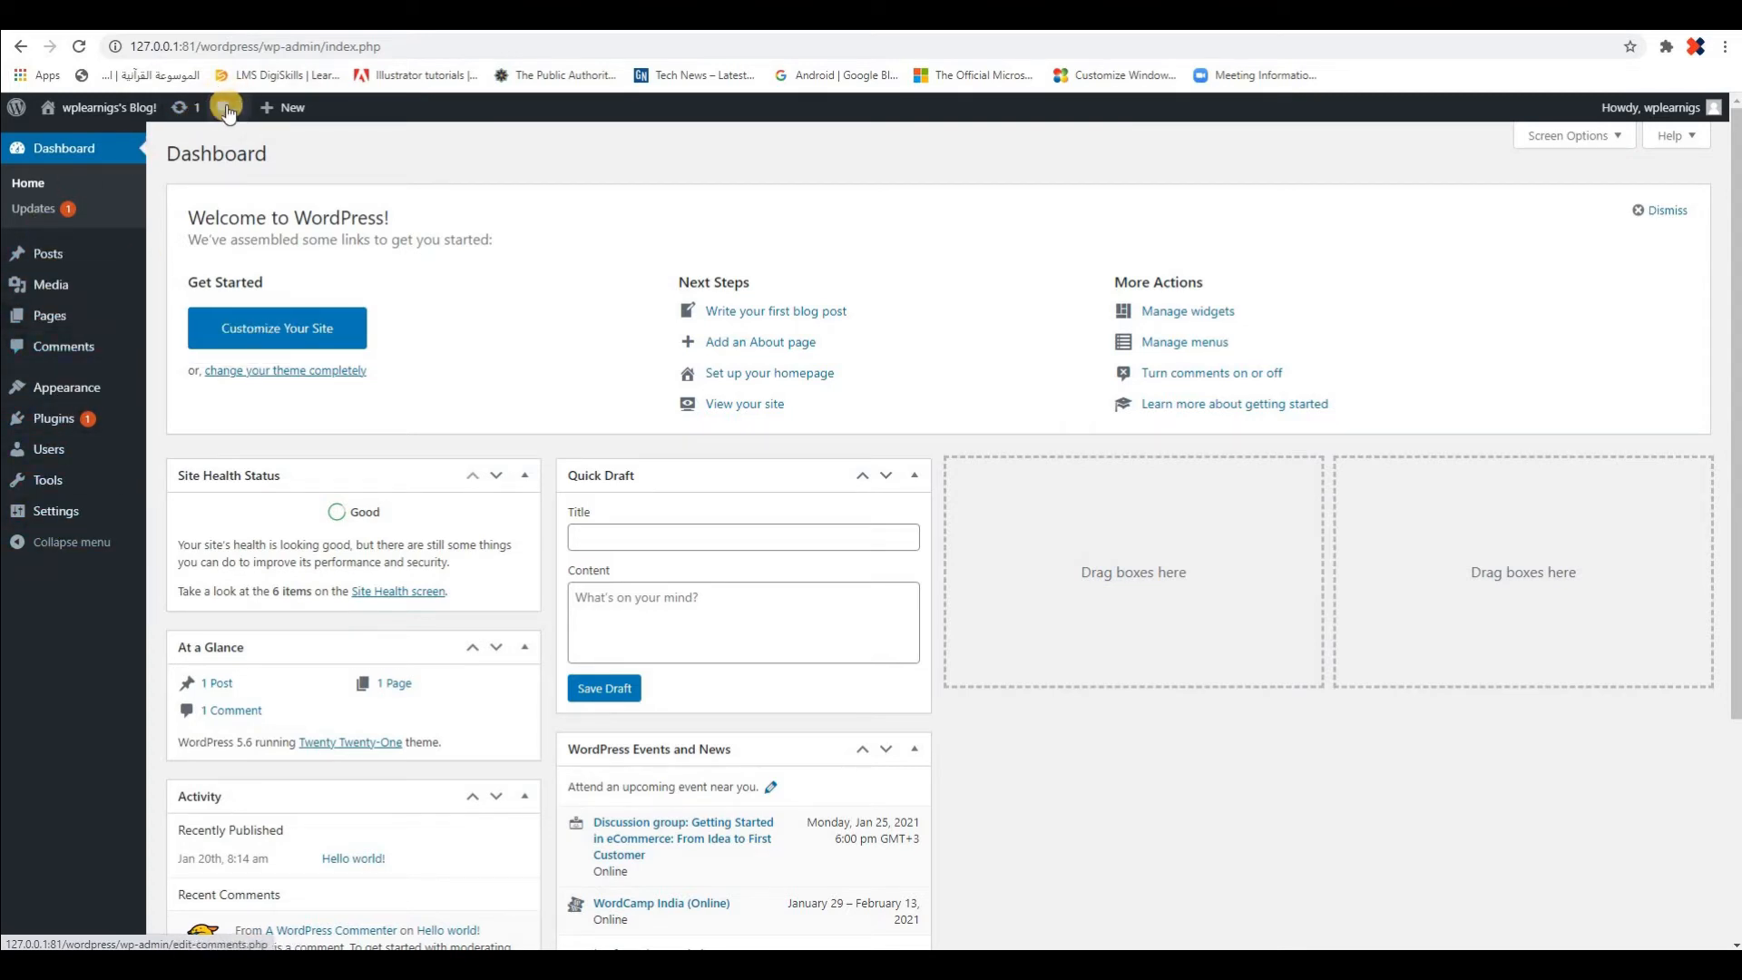
mouse_move(277, 110)
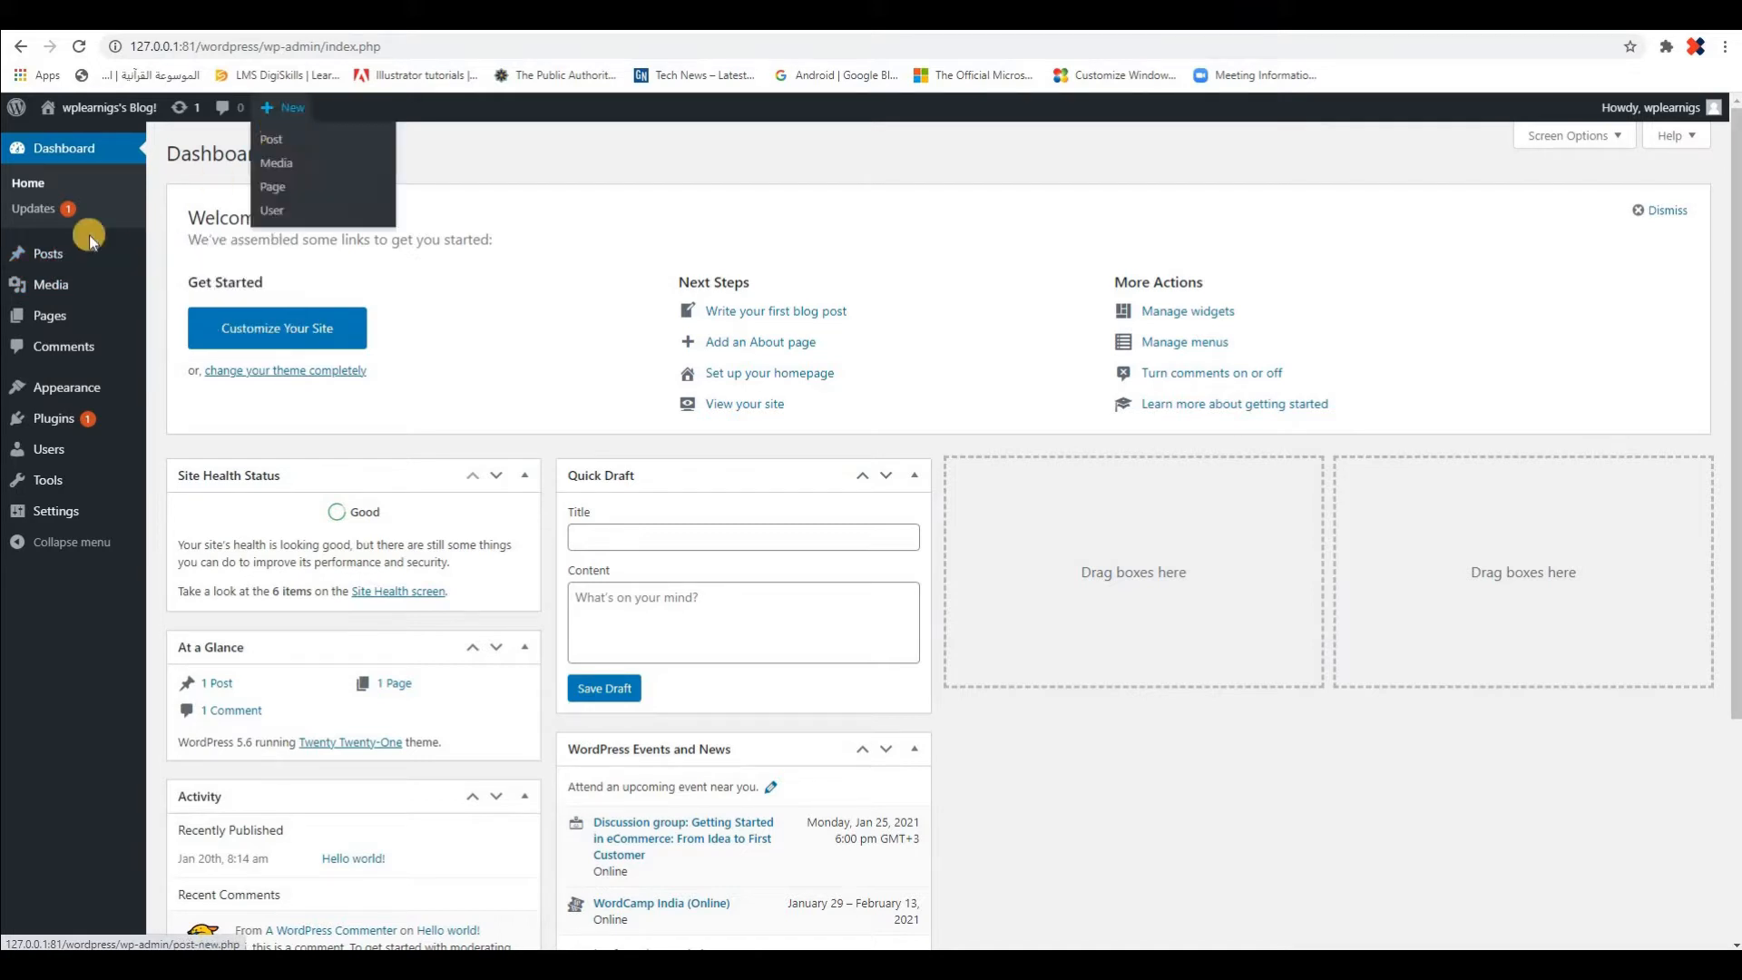
mouse_move(50, 288)
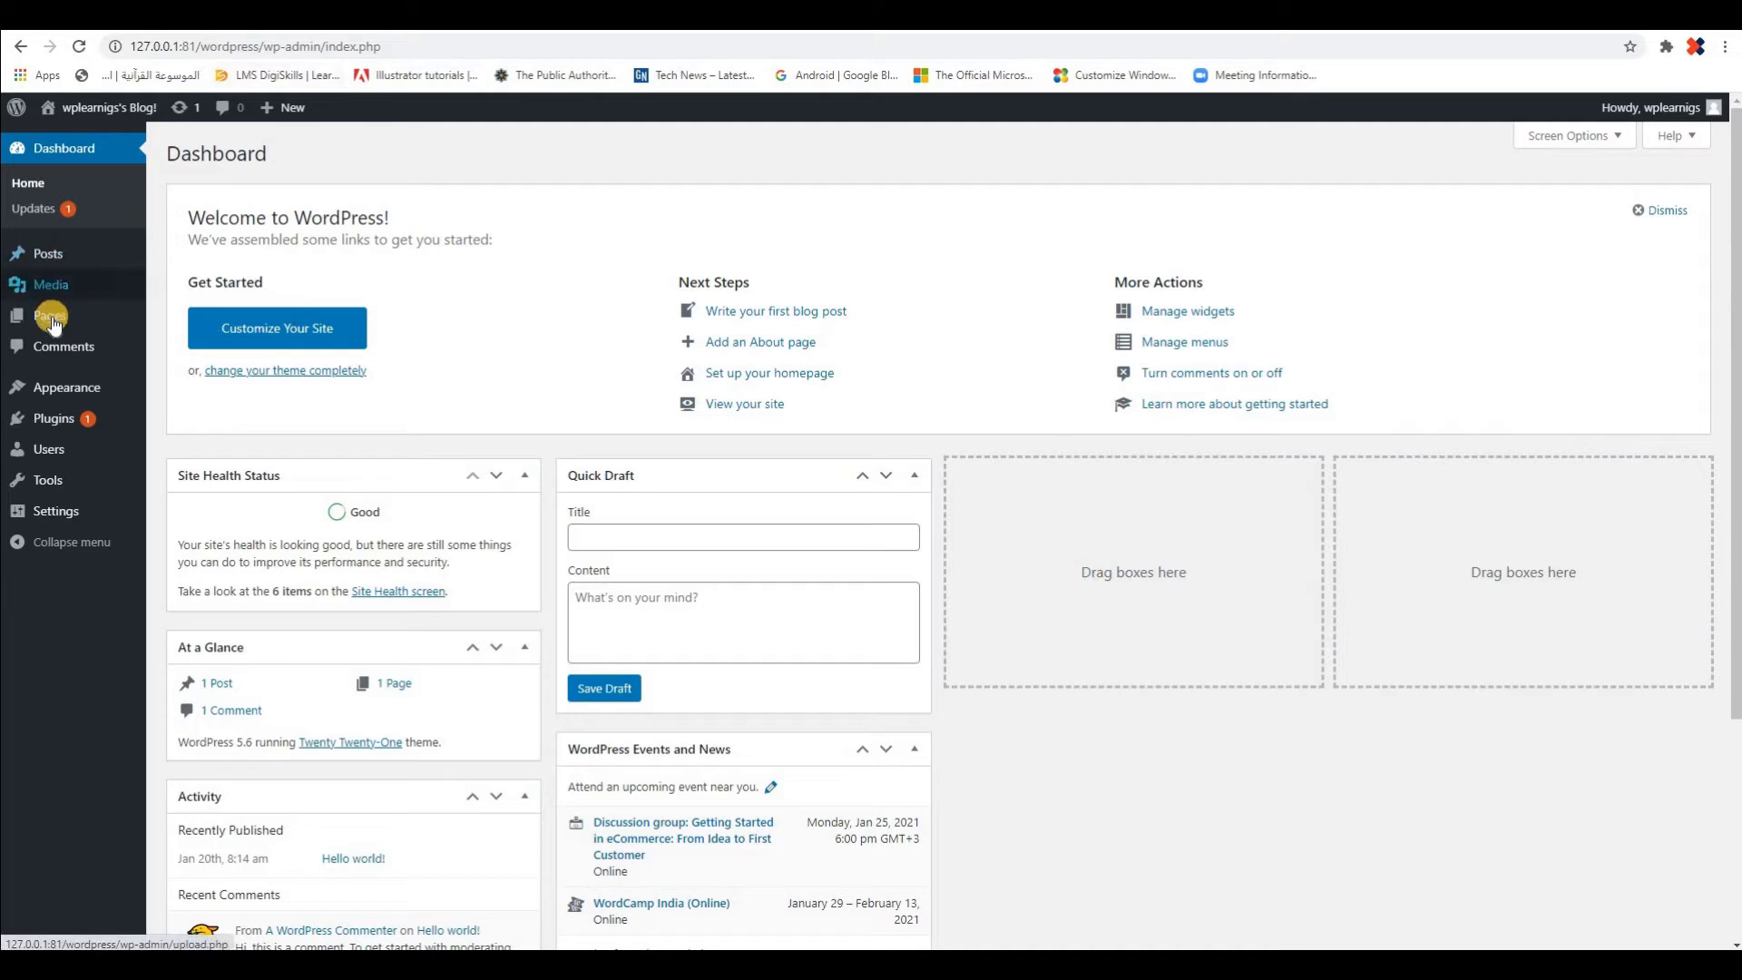
mouse_move(55, 325)
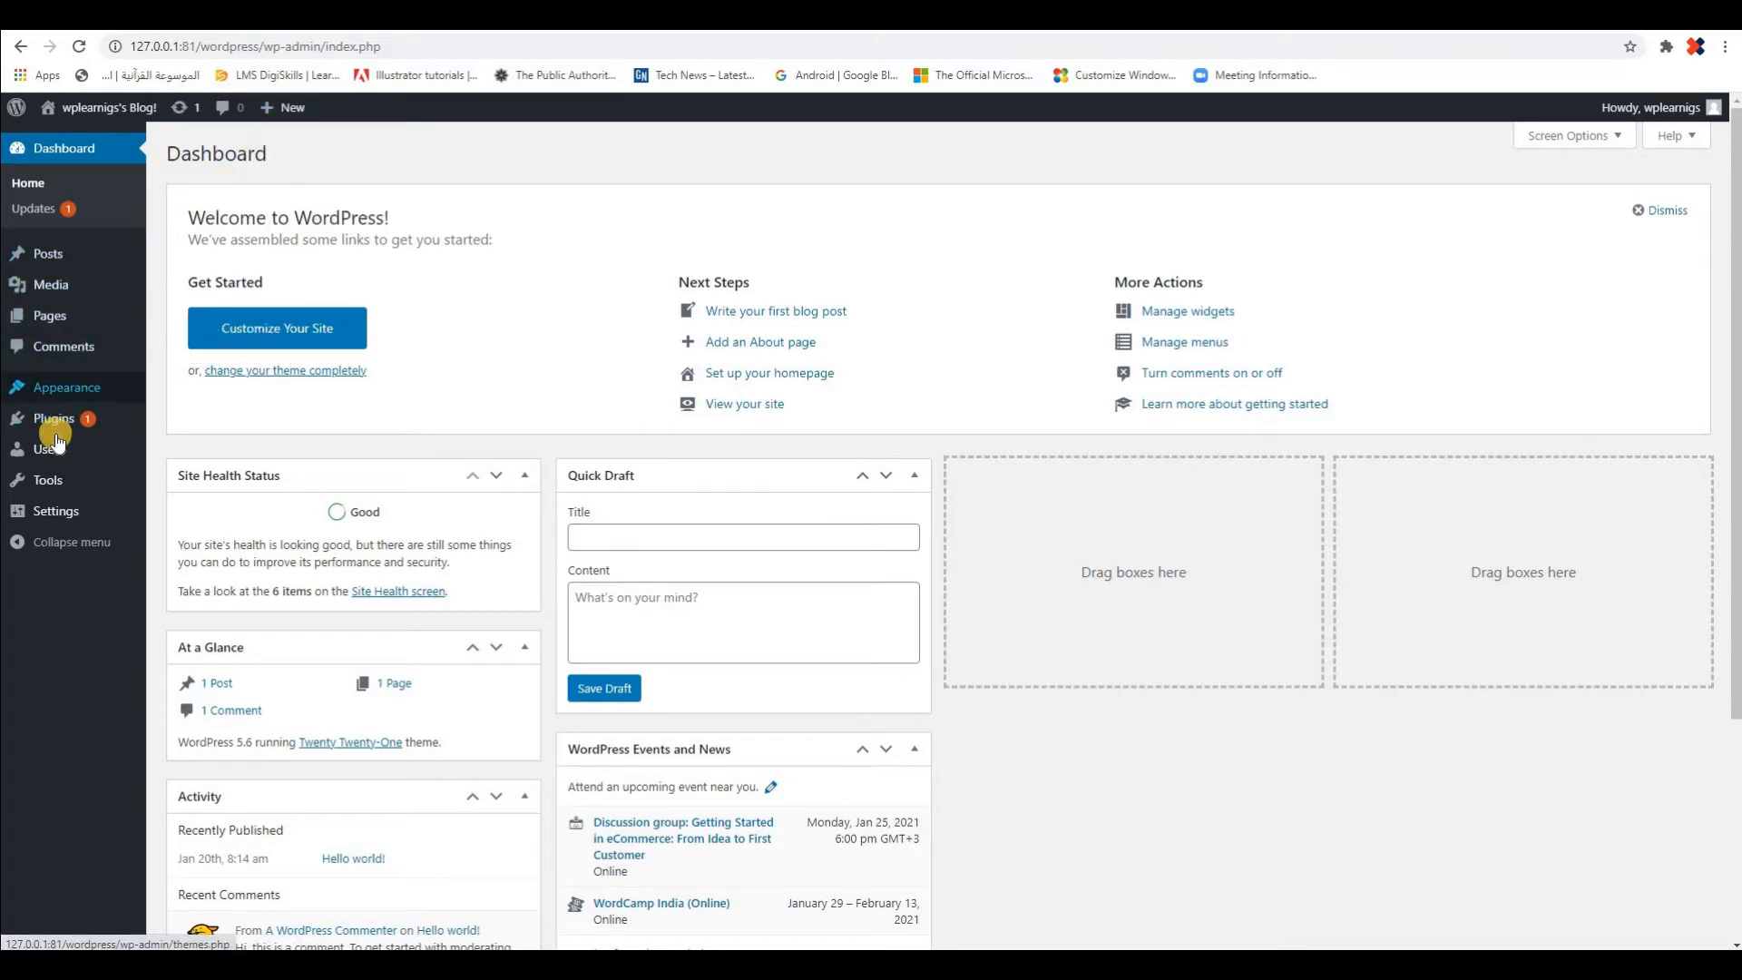
mouse_move(45, 449)
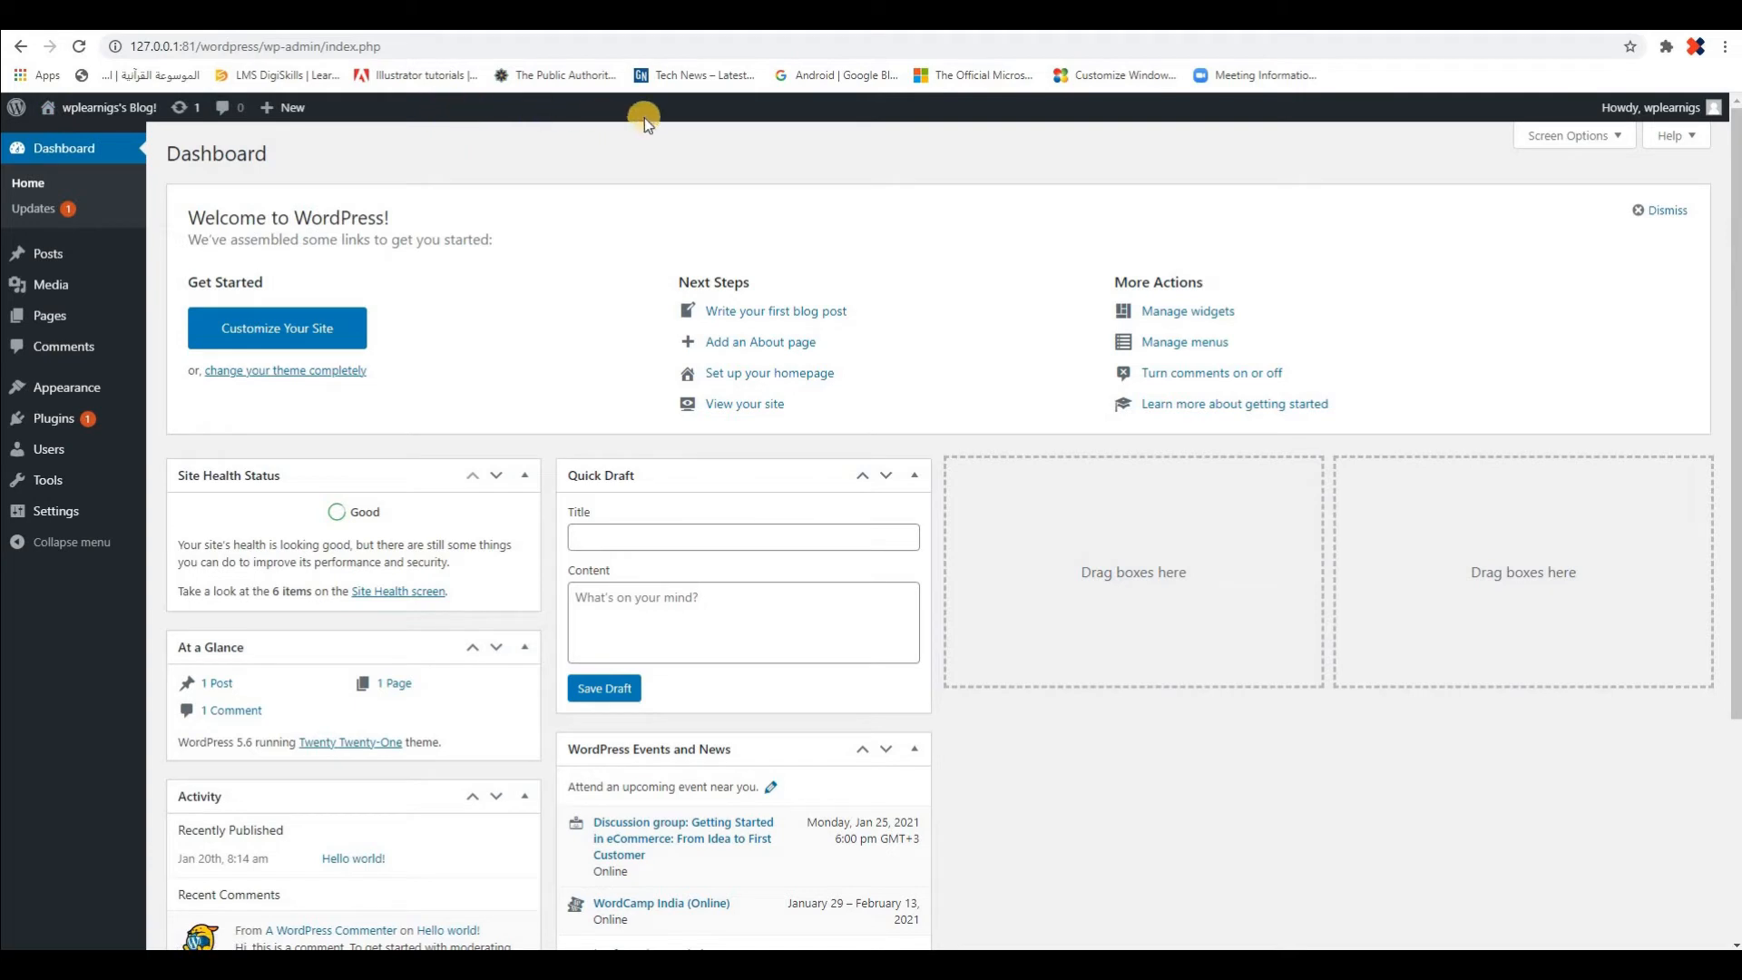
Open the logged-in account's profile page and look through its personal options, contact info and account management settings
mouse_move(1707, 112)
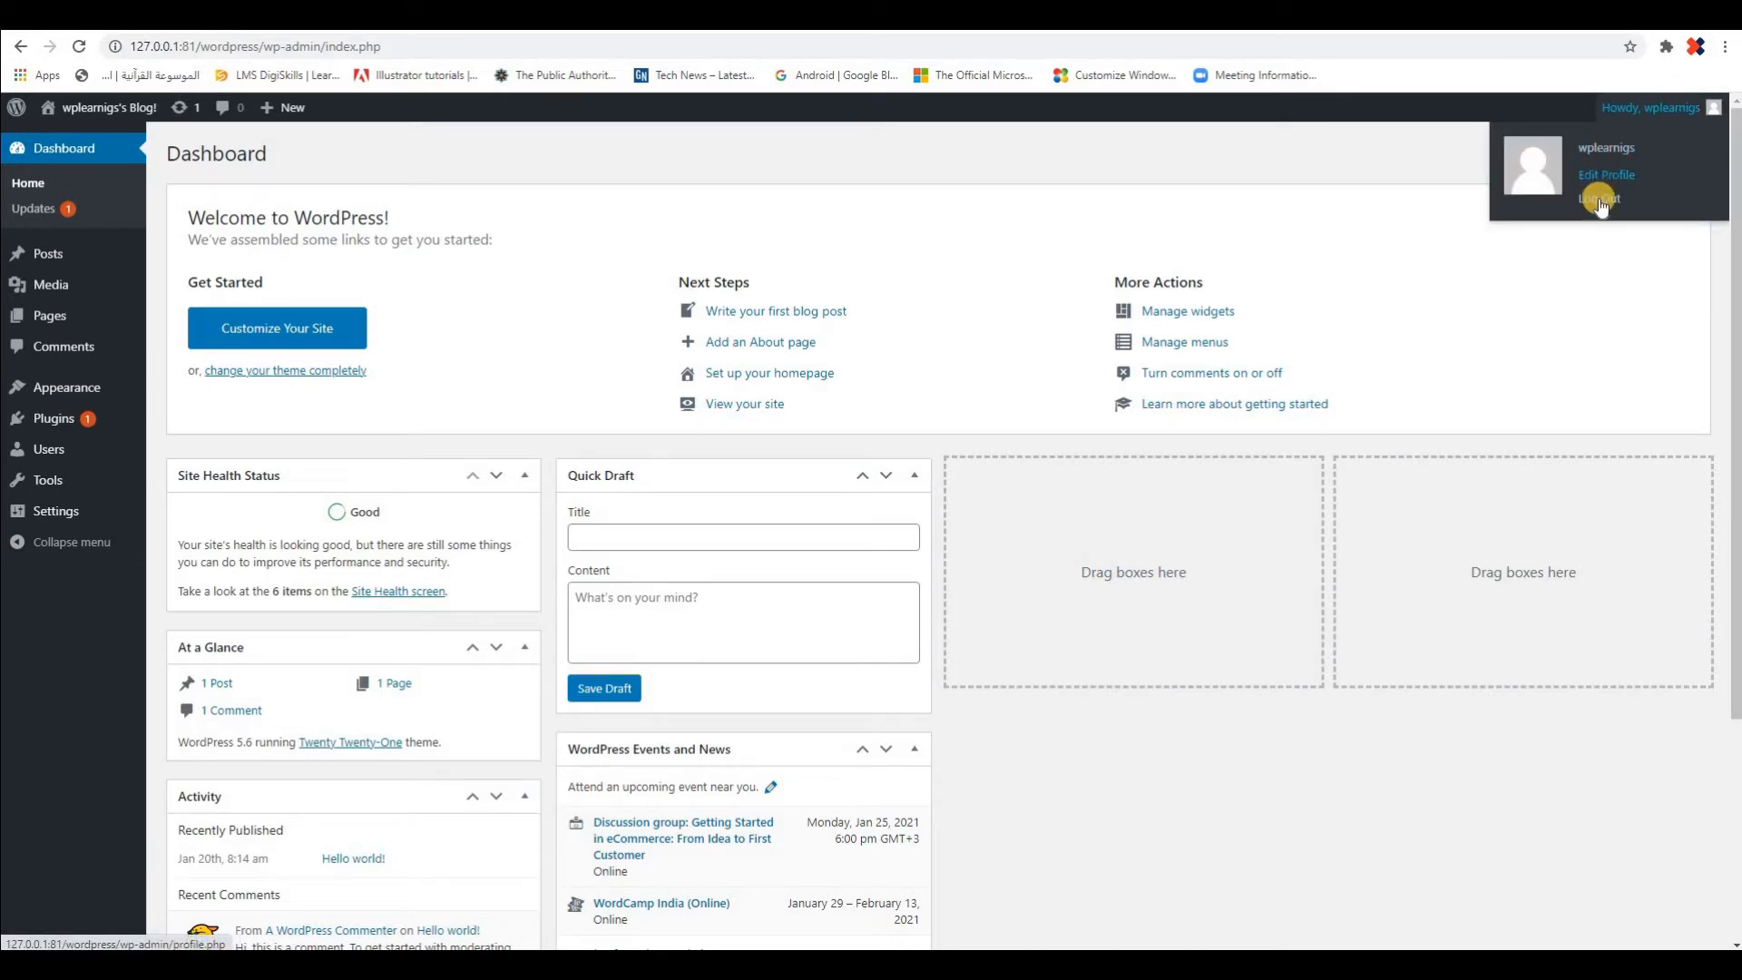
click(1611, 156)
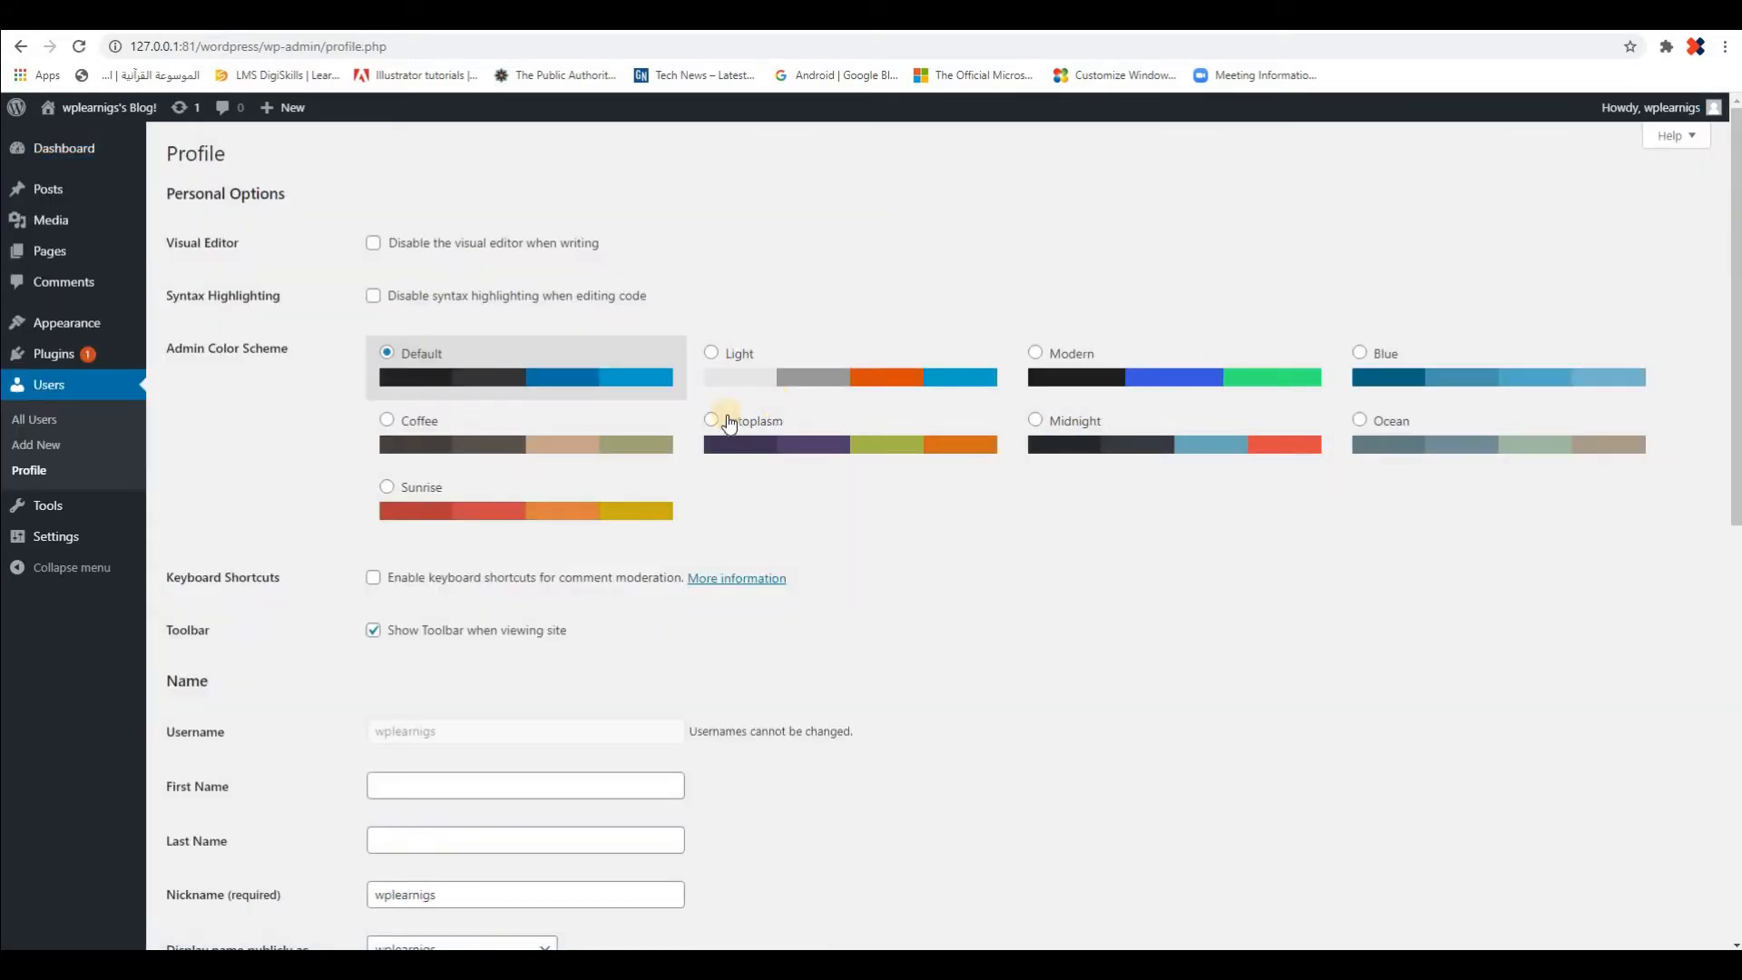
mouse_move(1672, 111)
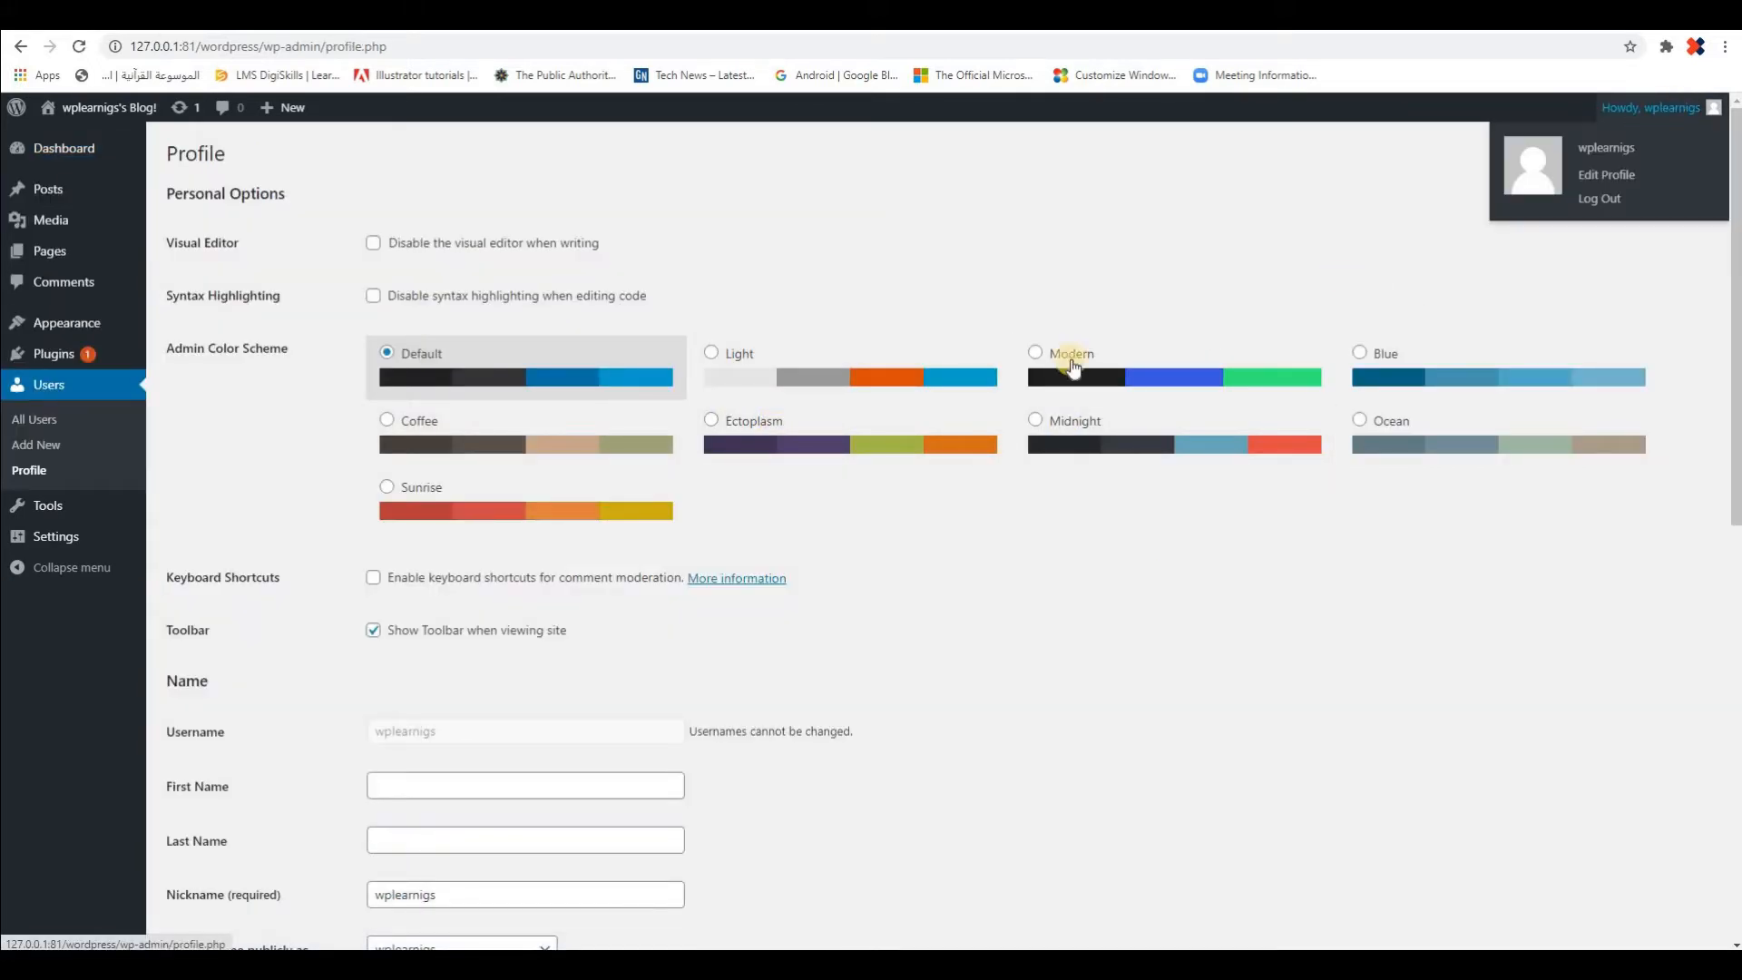
scroll(712, 438, down, 2)
scroll(765, 414, down, 7)
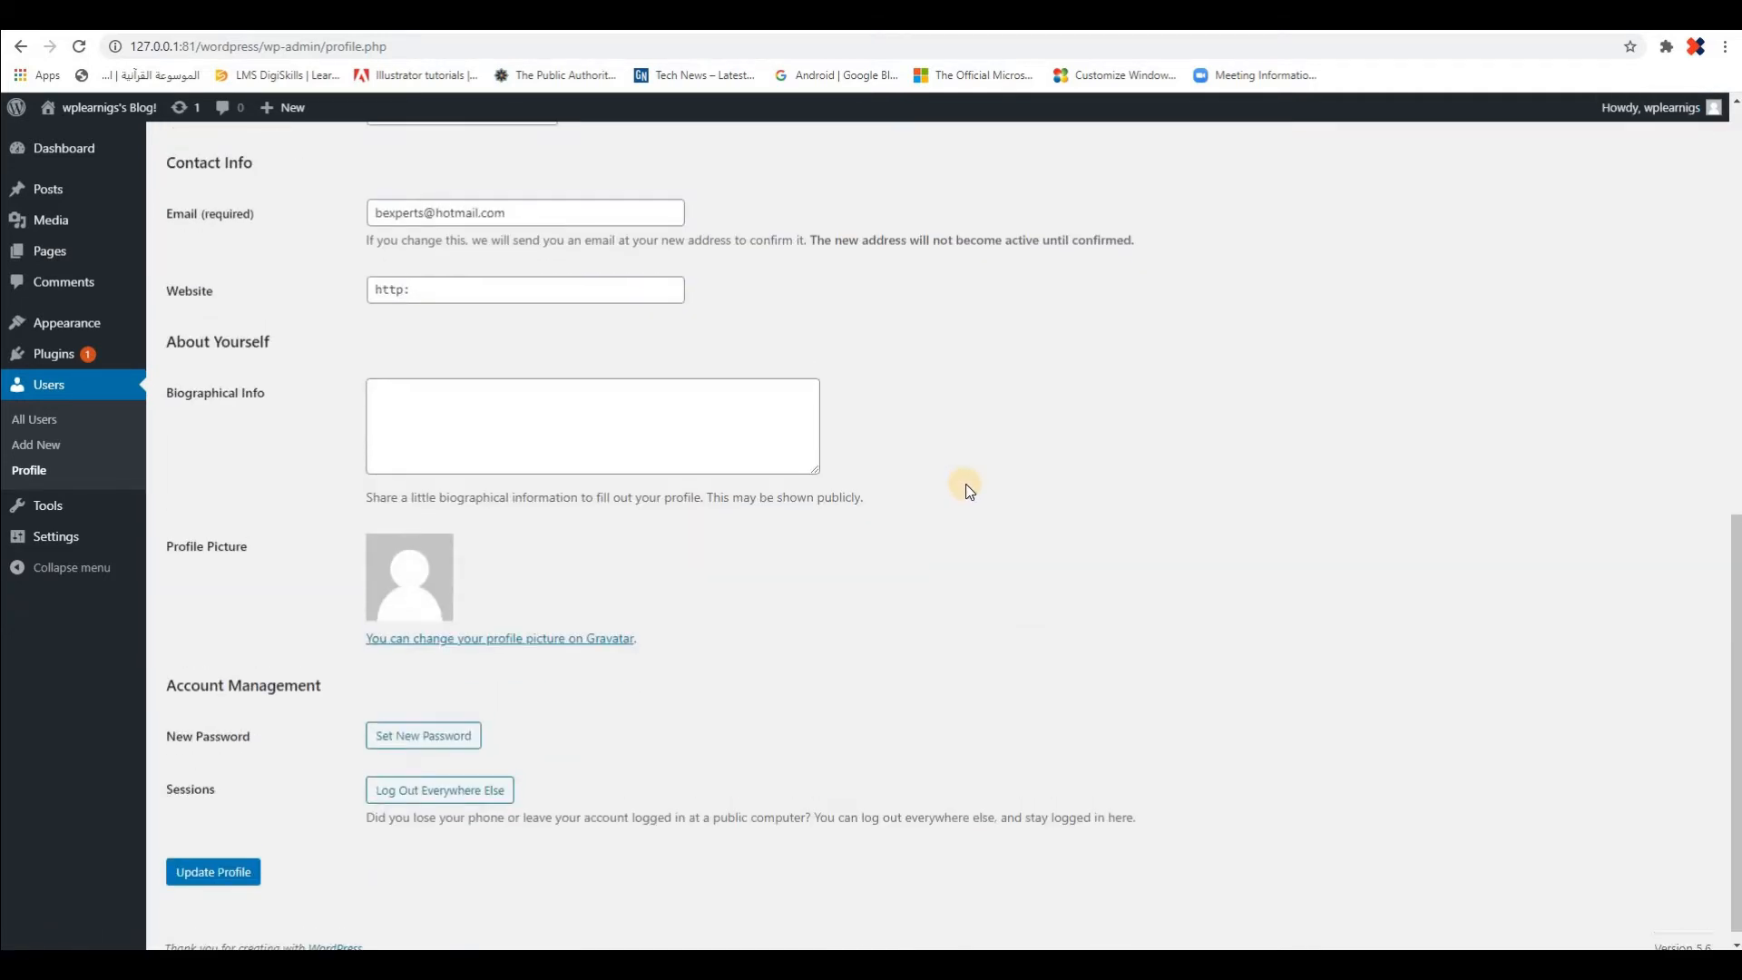
scroll(965, 487, up, 9)
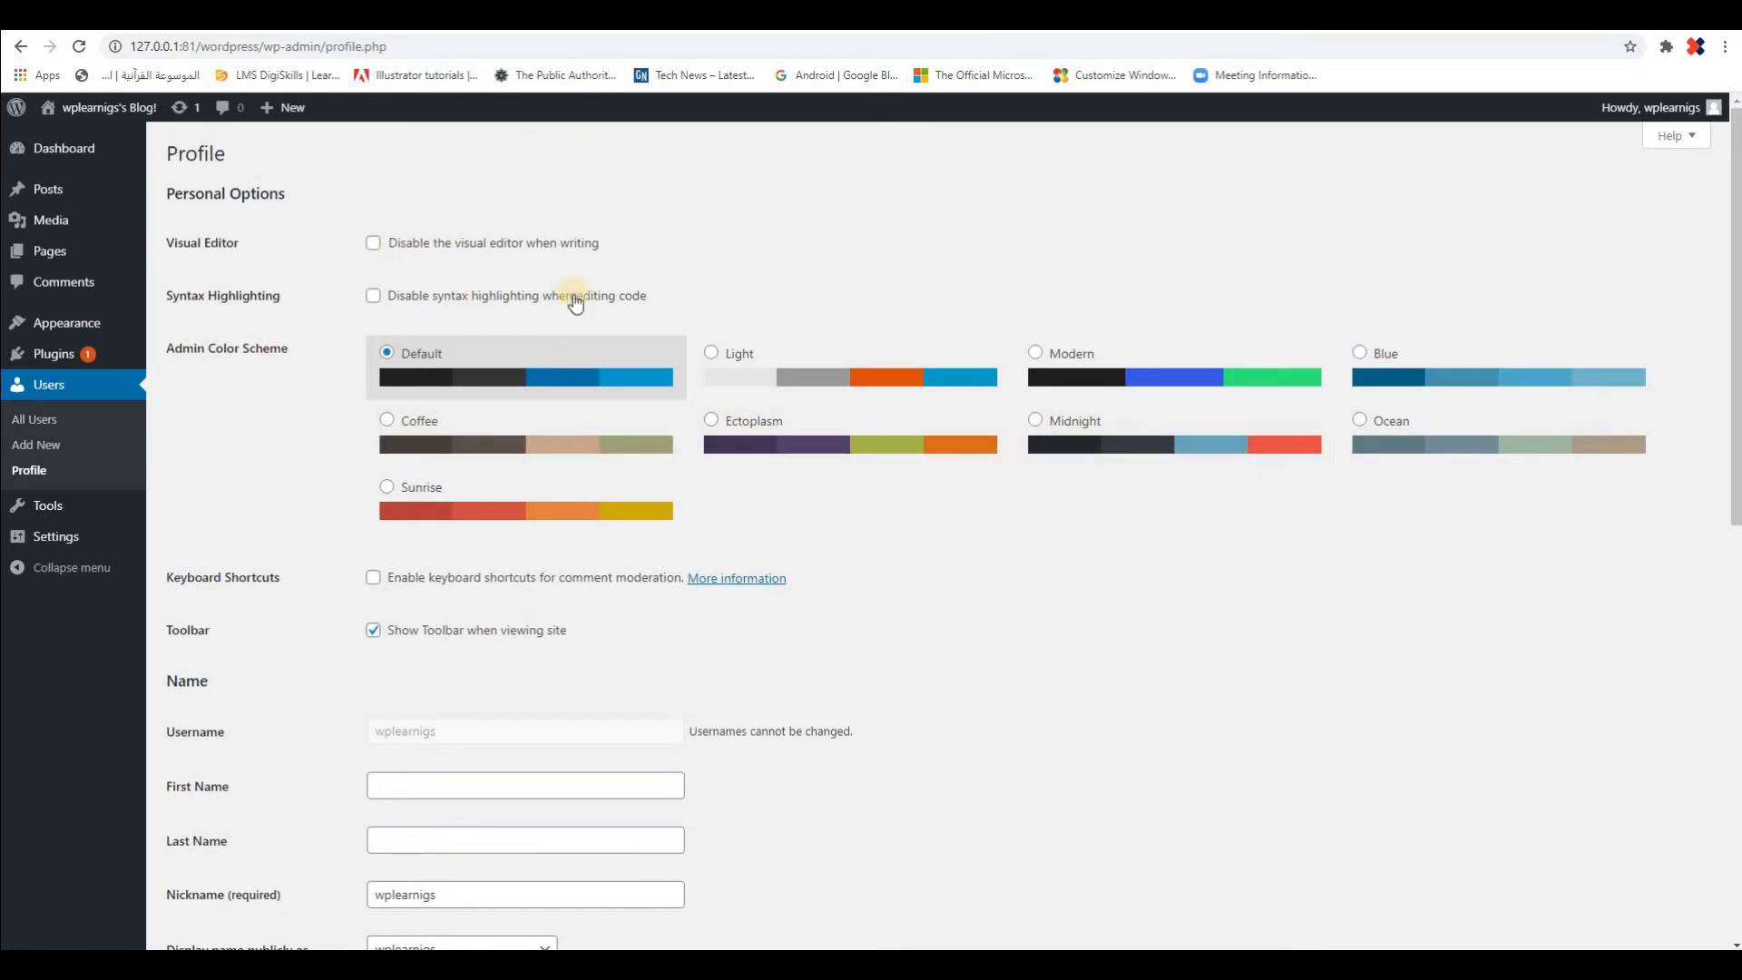
Fill in the account holder's first name and last name in the profile's Name section
scroll(581, 367, down, 4)
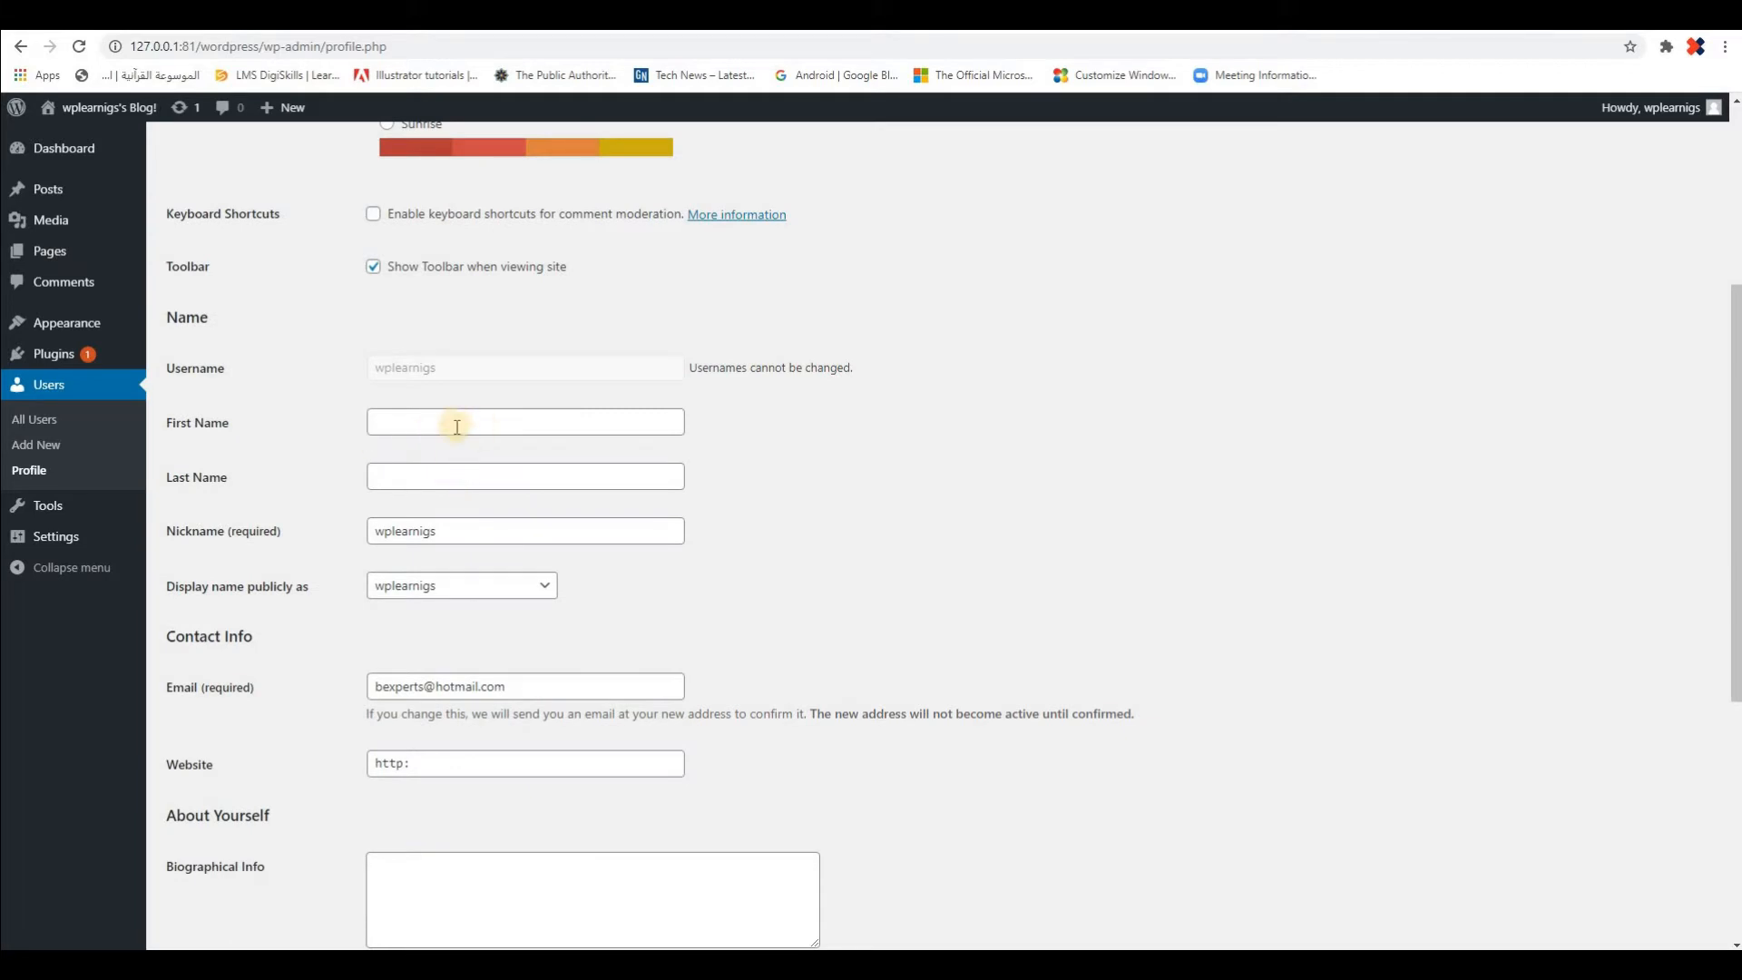
click(473, 427)
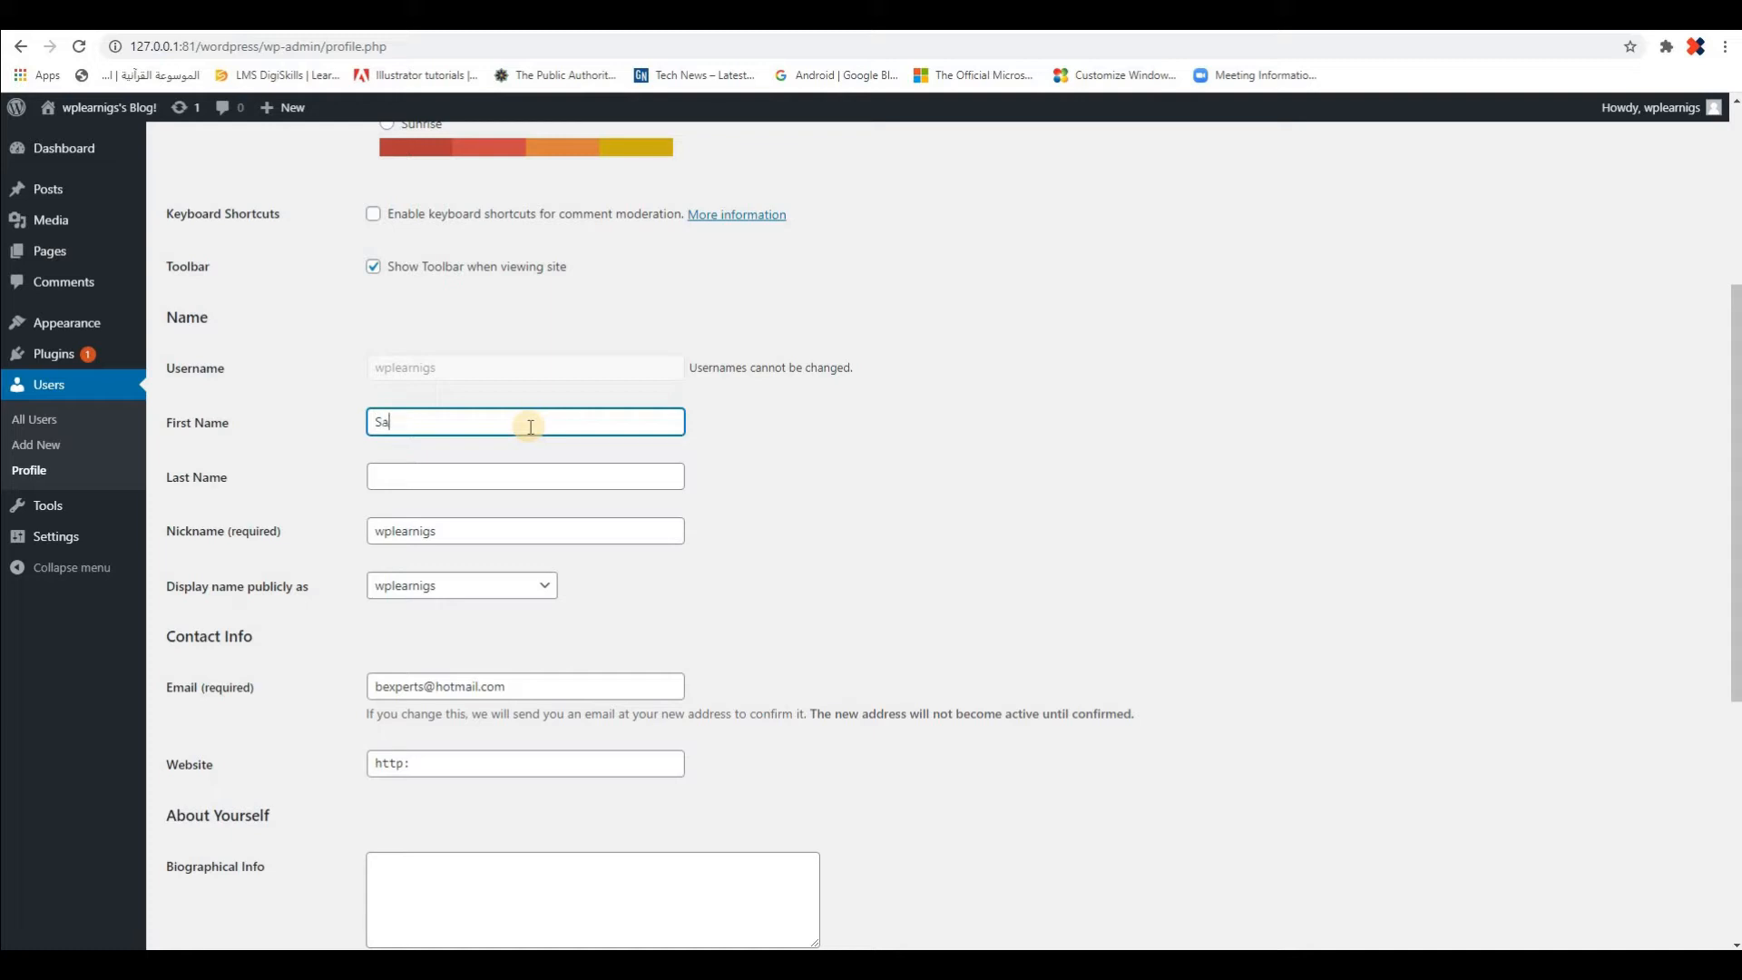
key(Tab)
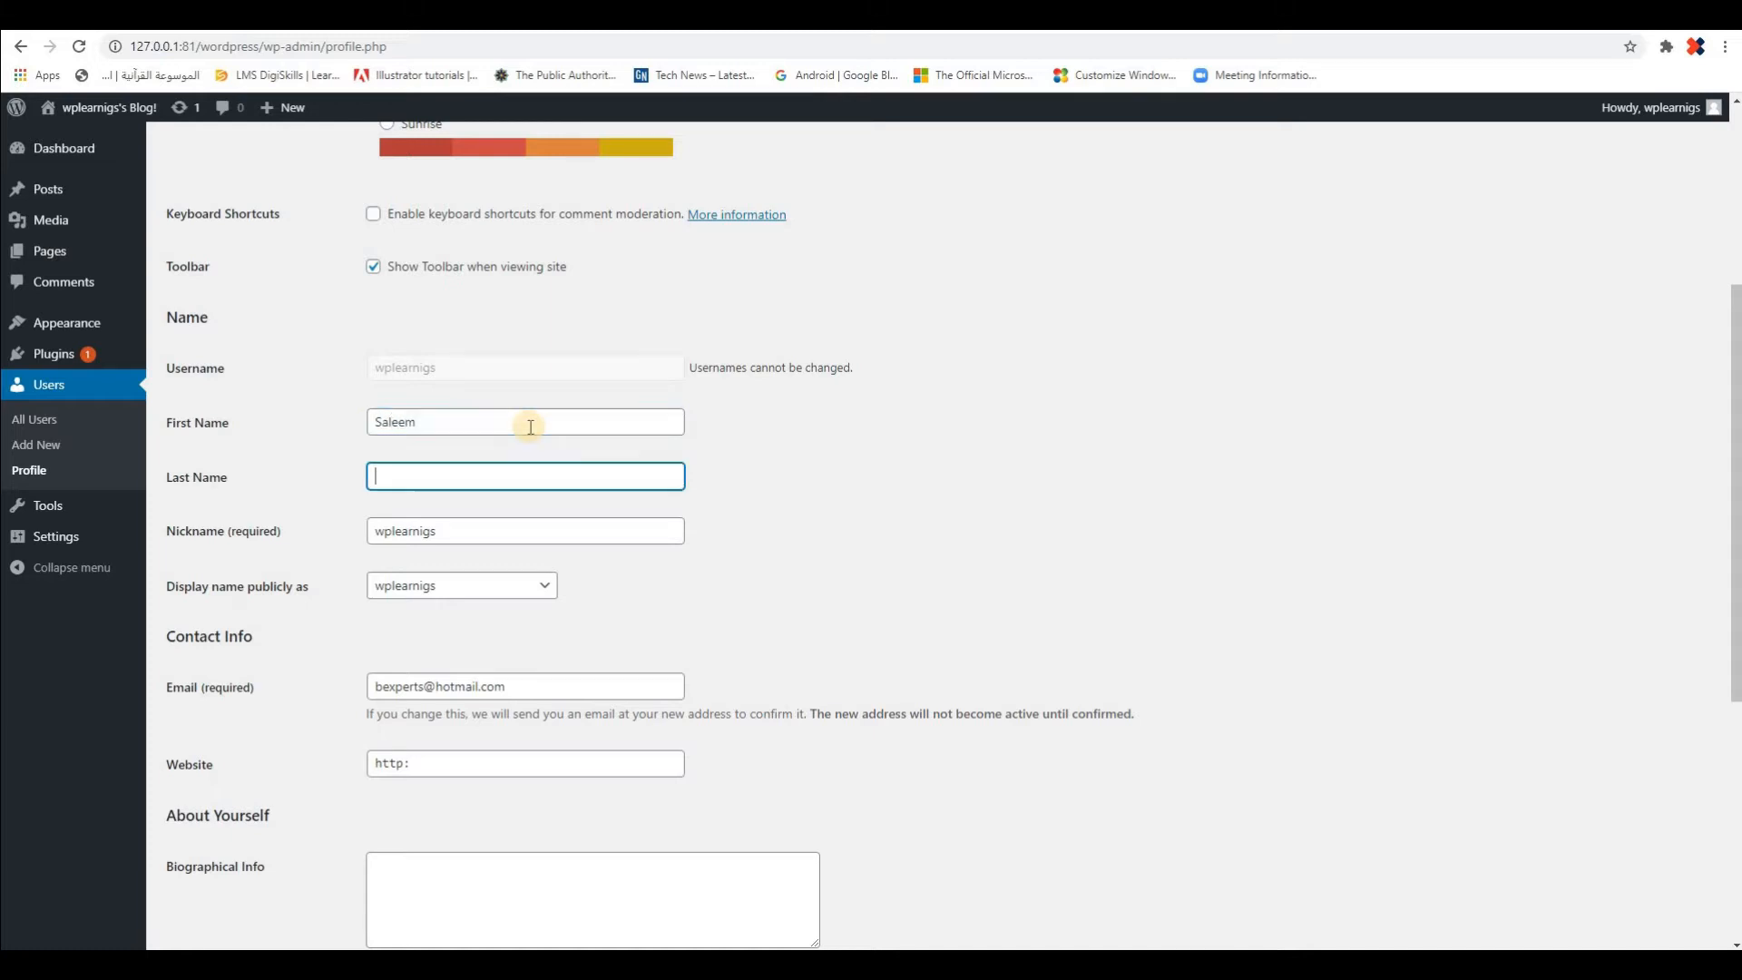
text(Asad)
key(Tab)
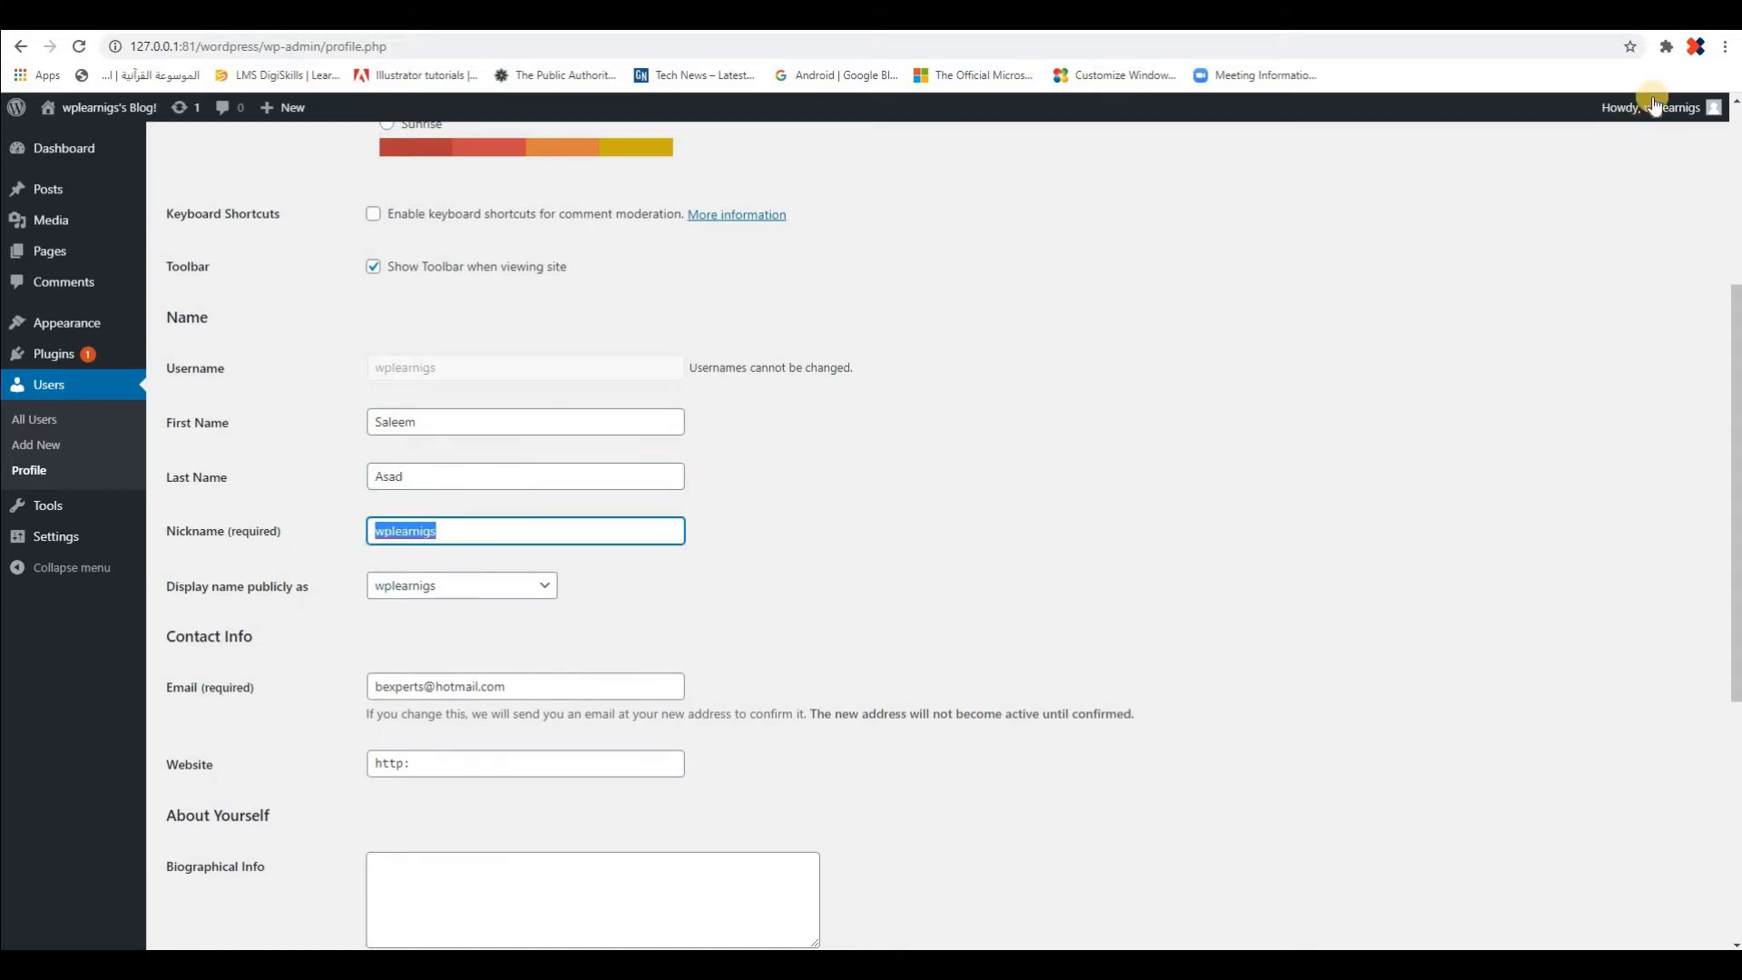
Correct the profile nickname to wplearnings and set the public display name to the first name followed by the last name
click(459, 531)
text(n)
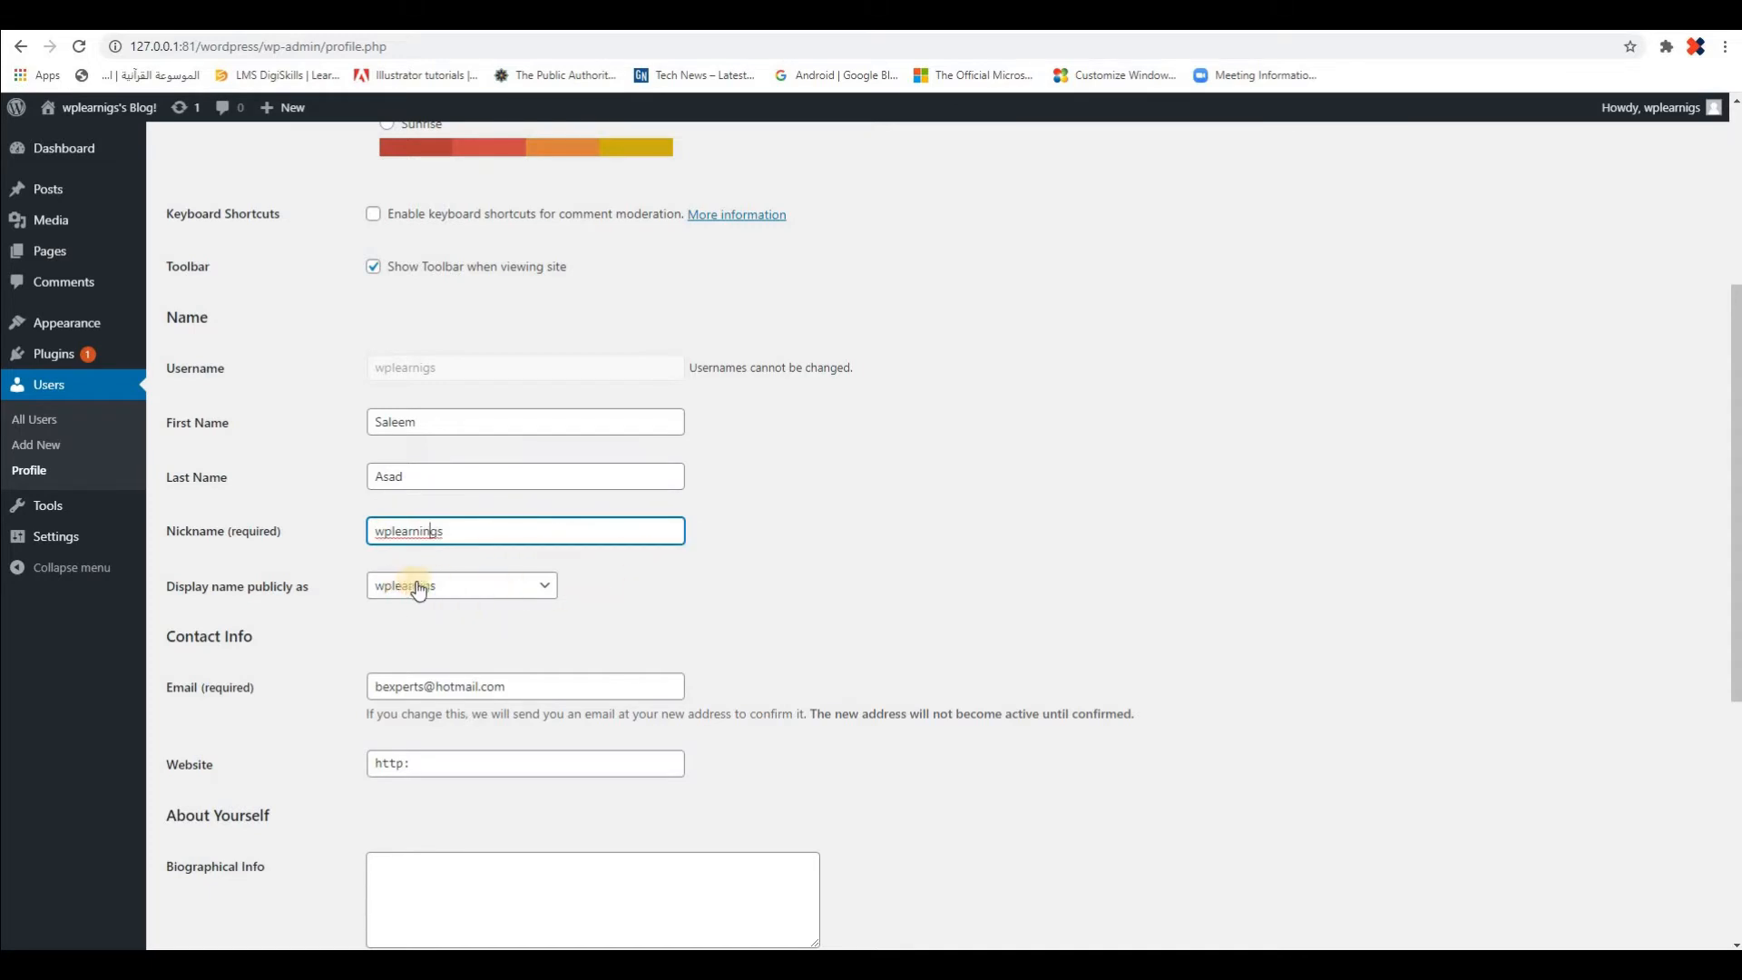
click(546, 591)
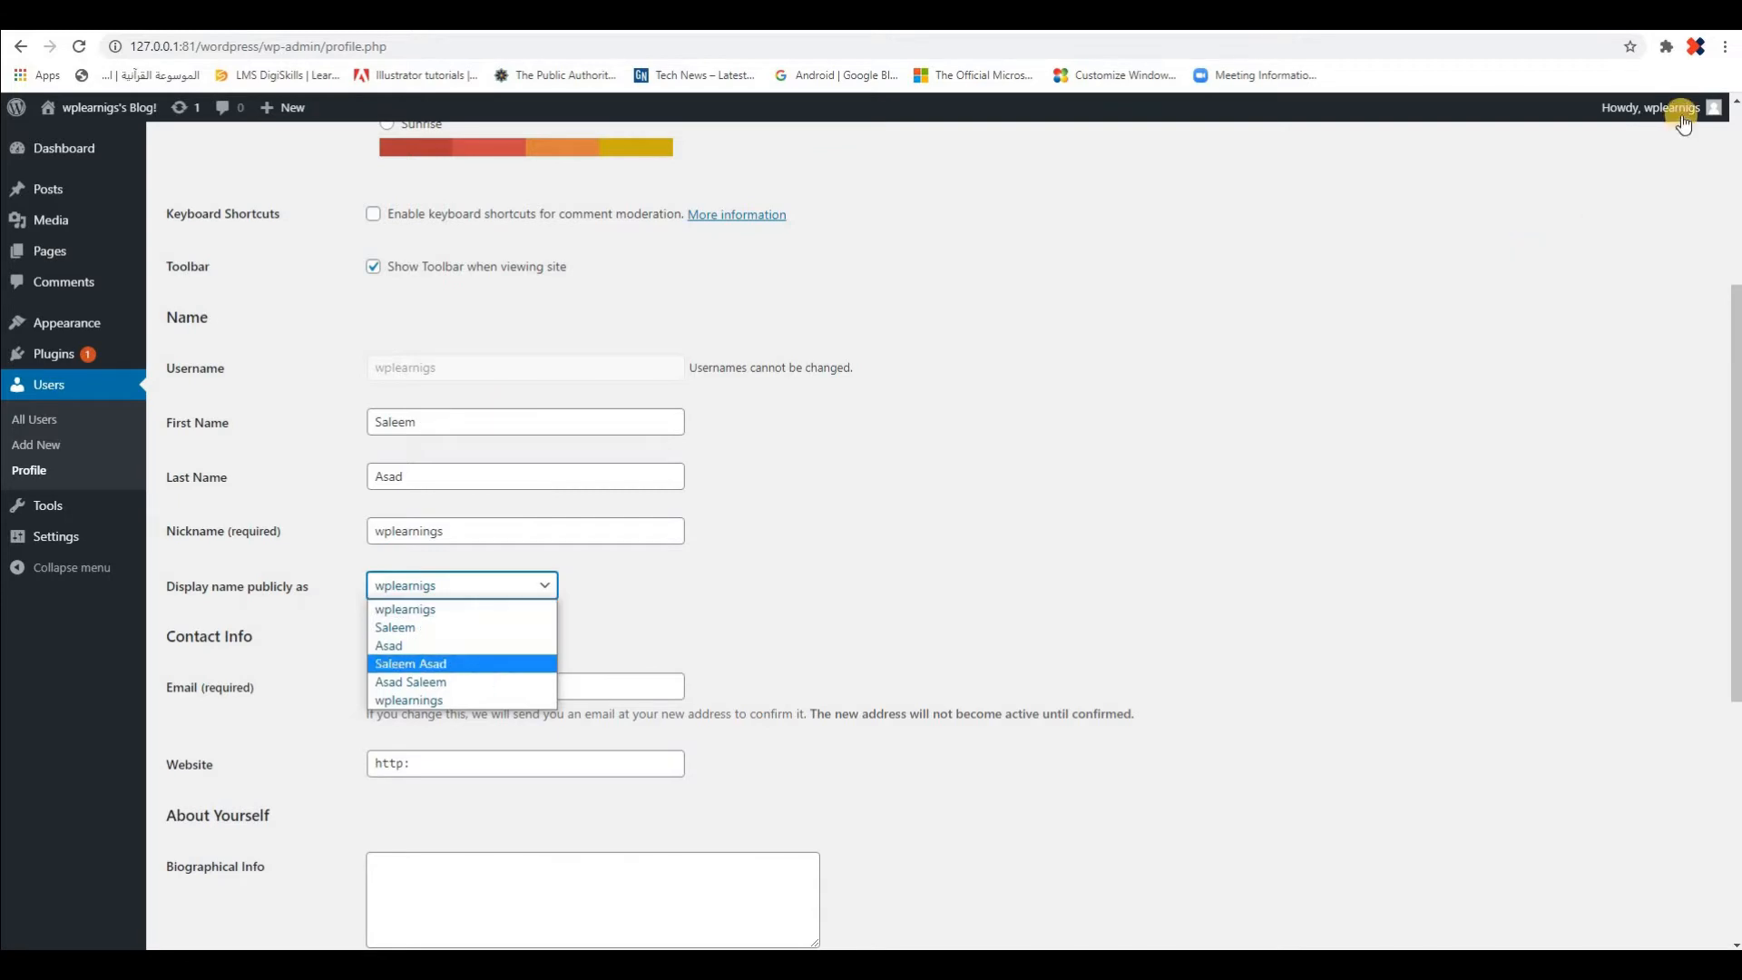
click(421, 666)
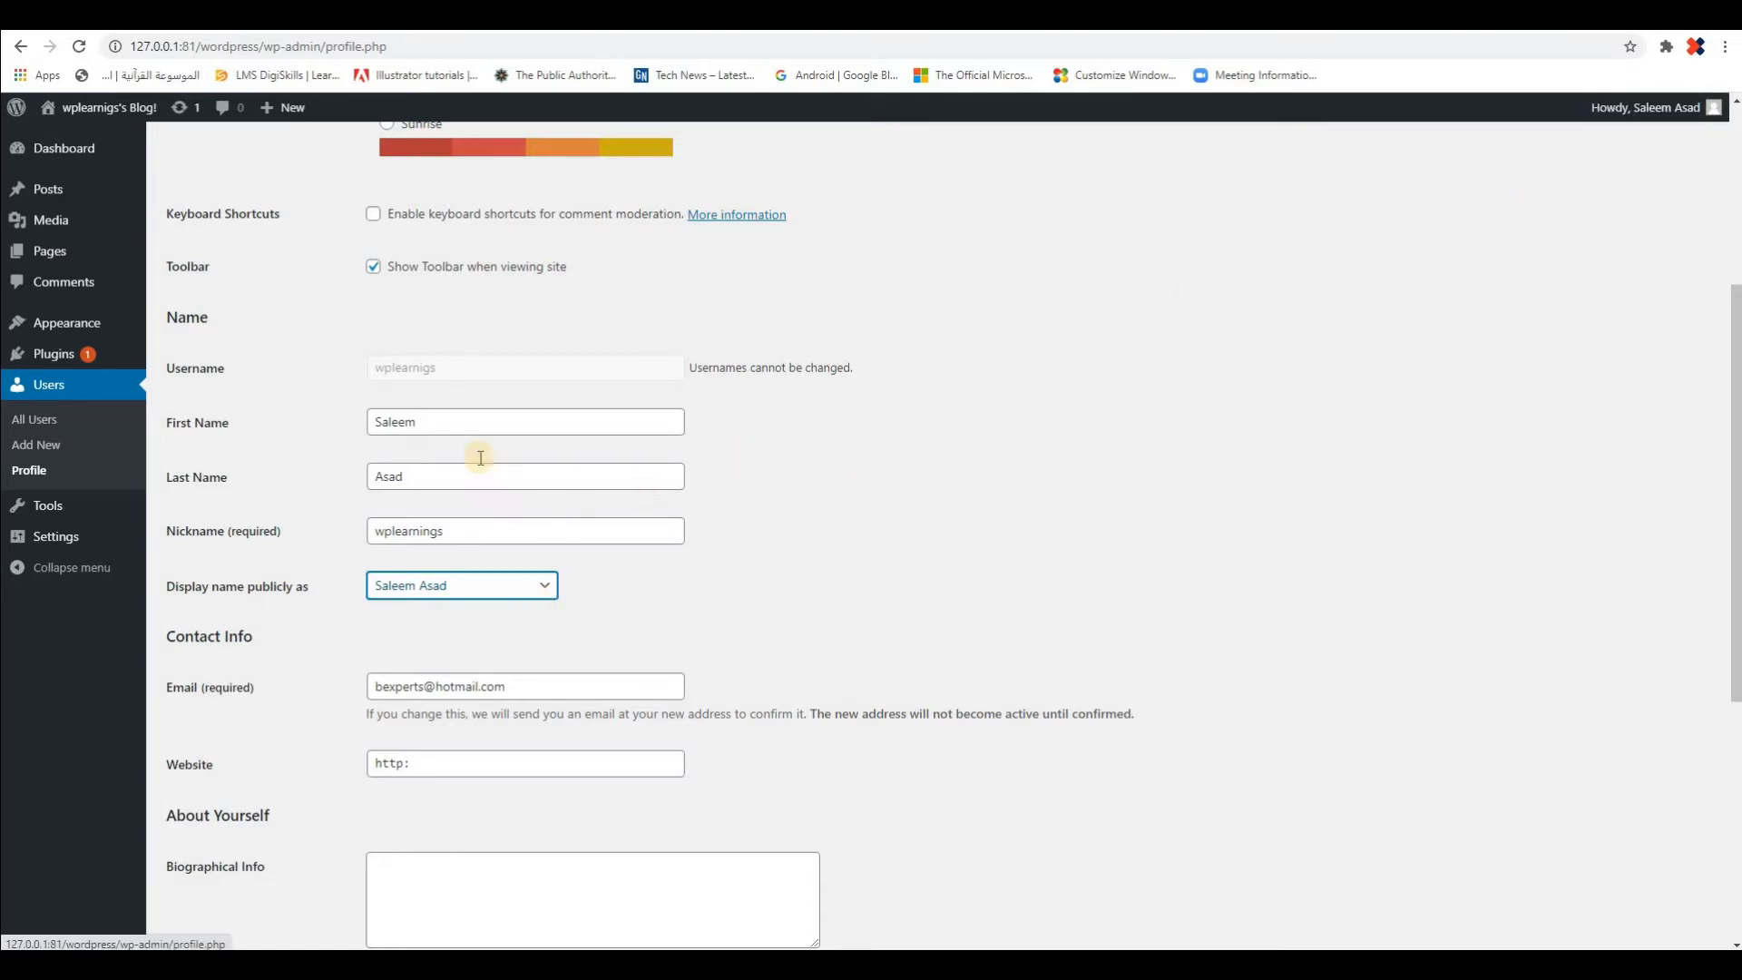
Examine the locked username field and display name choices, and look through the profile's contact, biography and account management settings
click(619, 370)
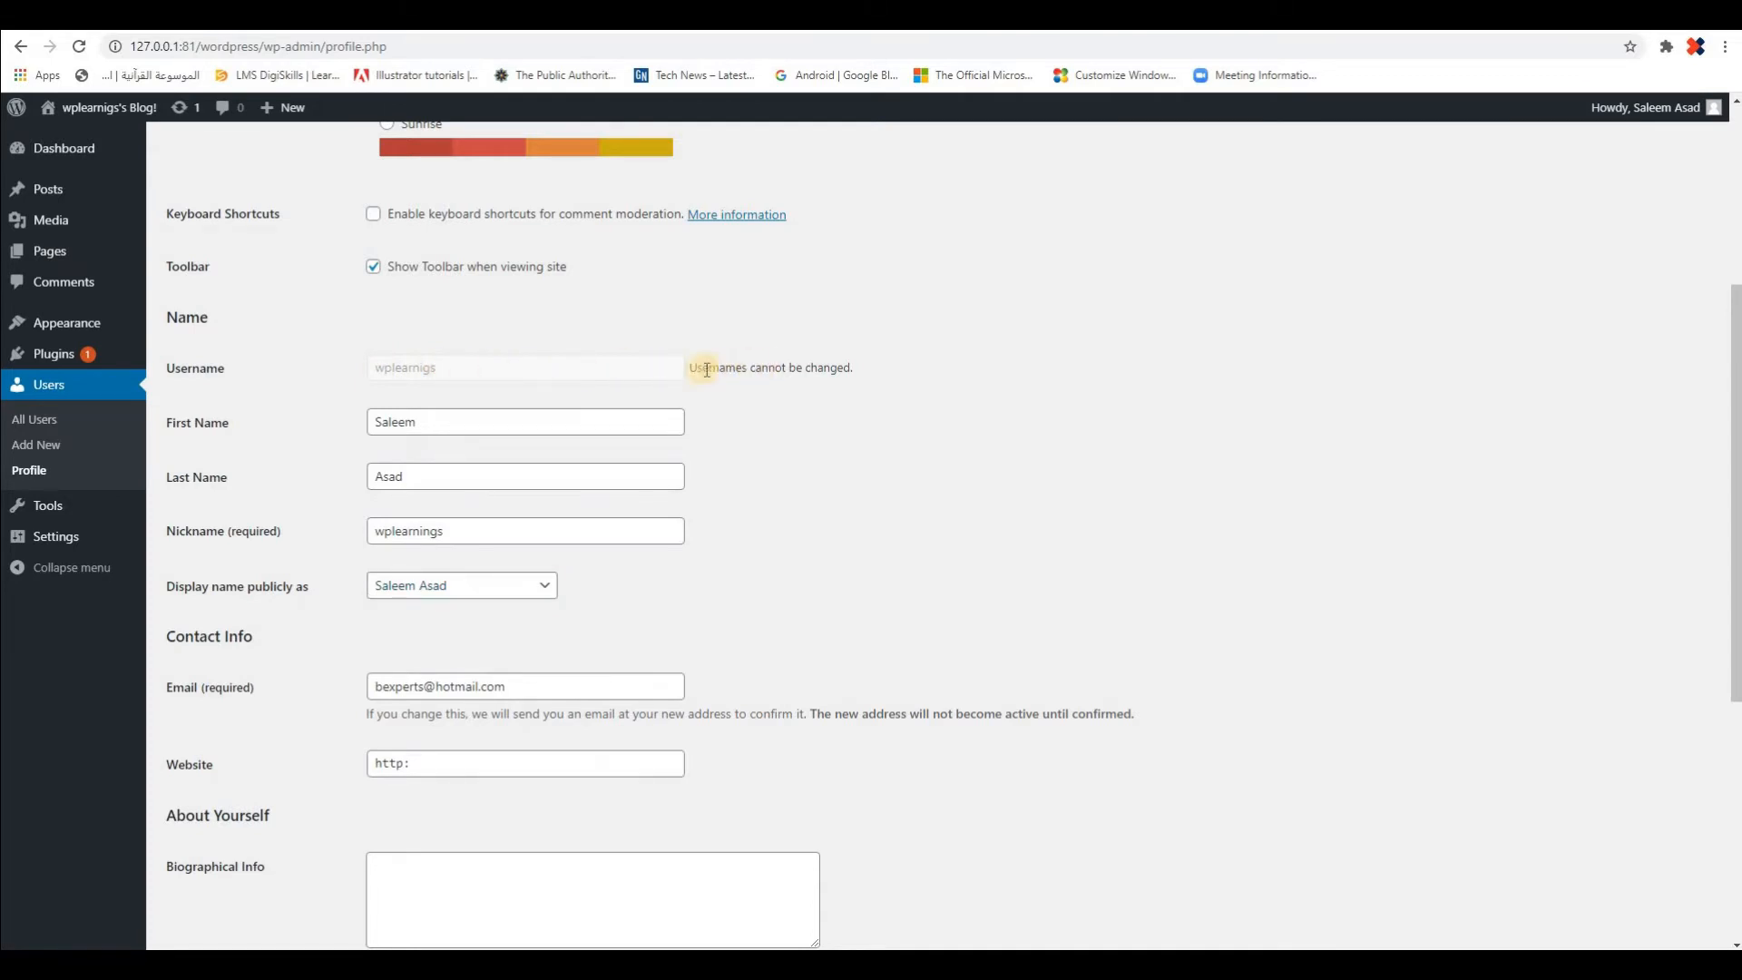
drag(703, 370, 861, 371)
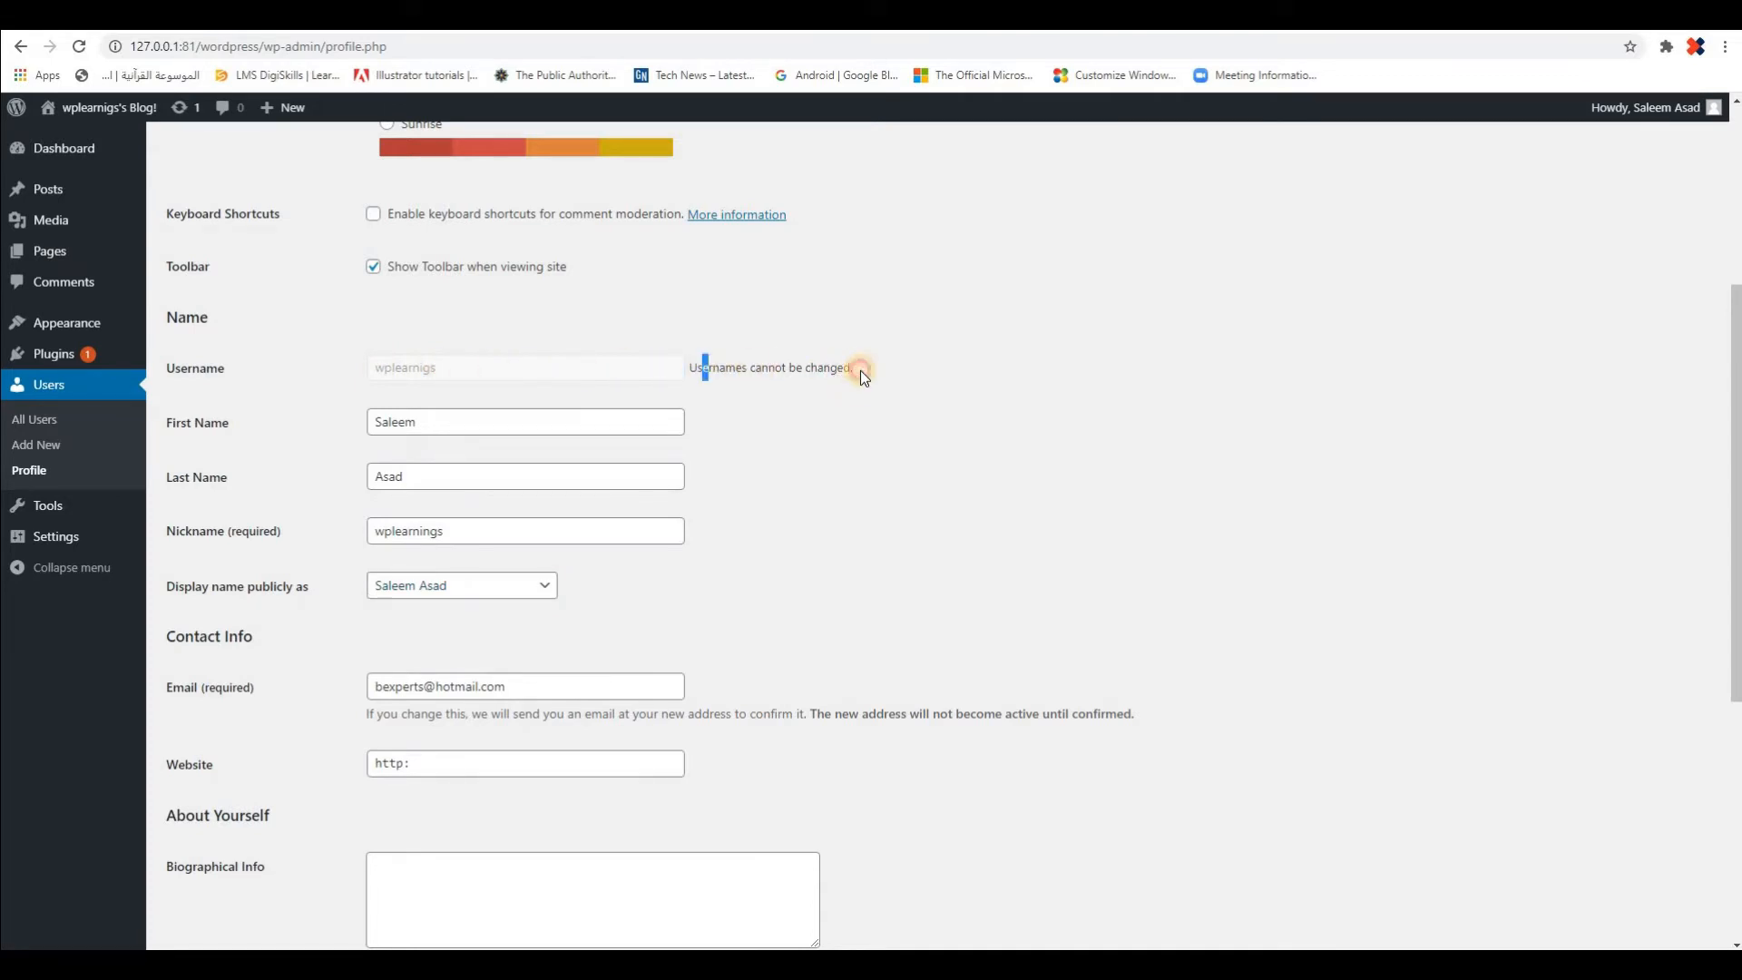
double_click(415, 368)
click(545, 590)
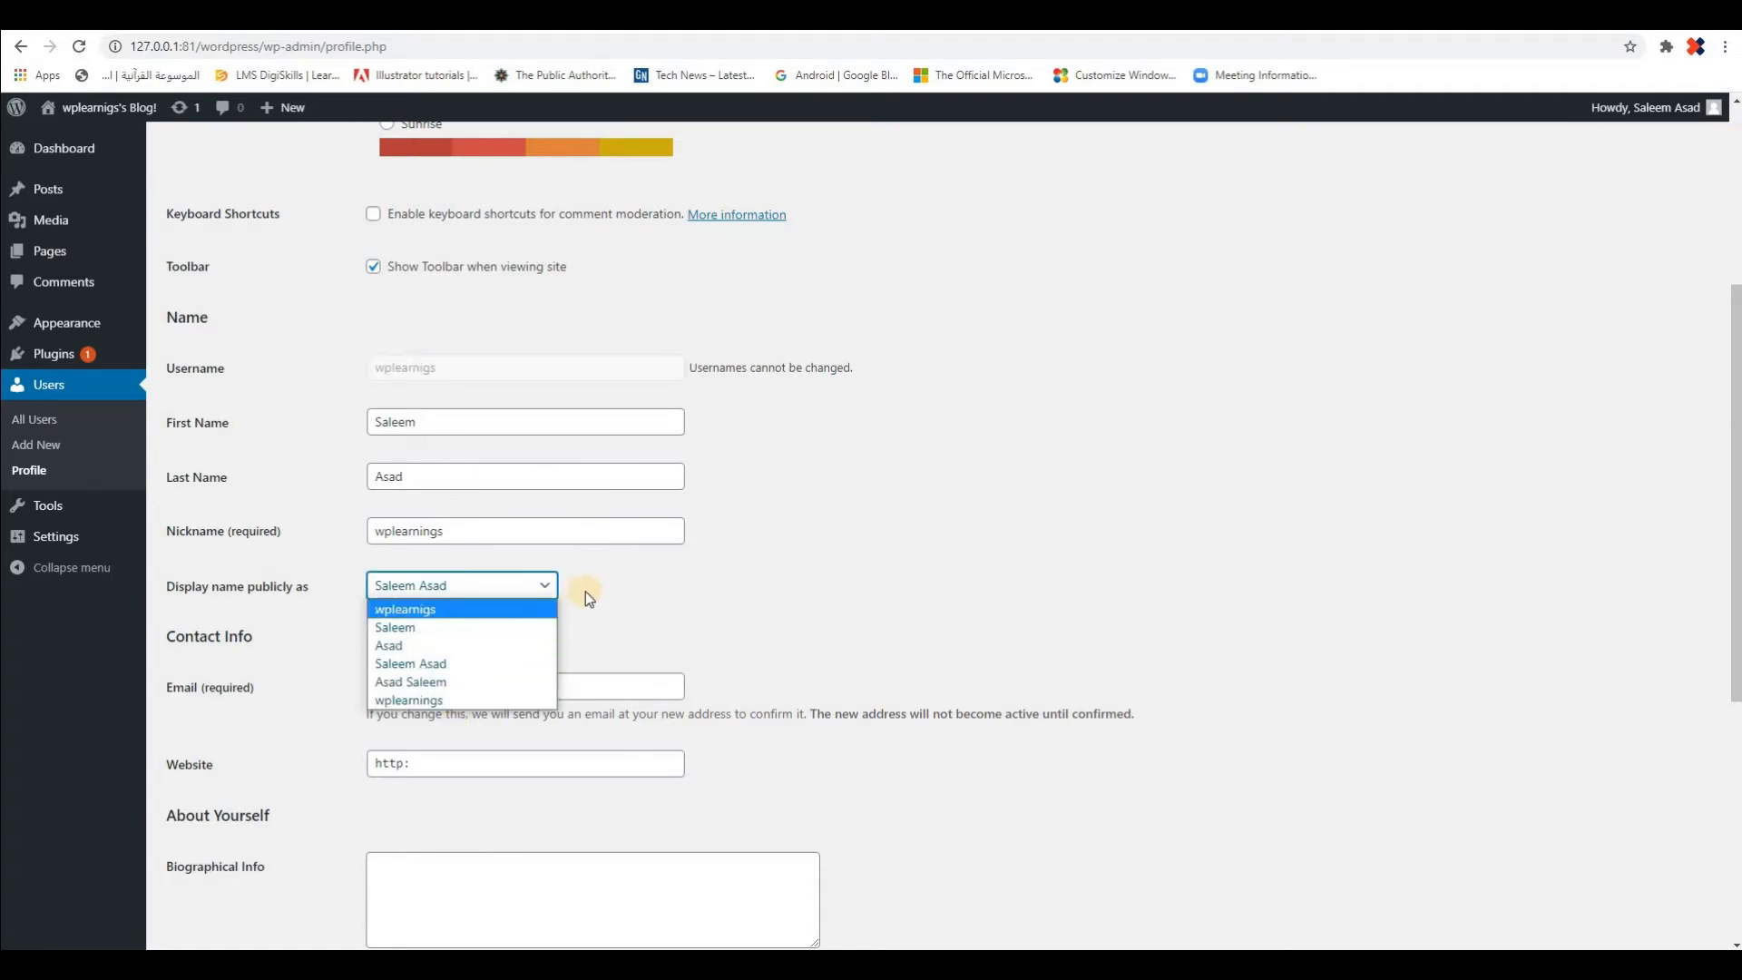
click(524, 536)
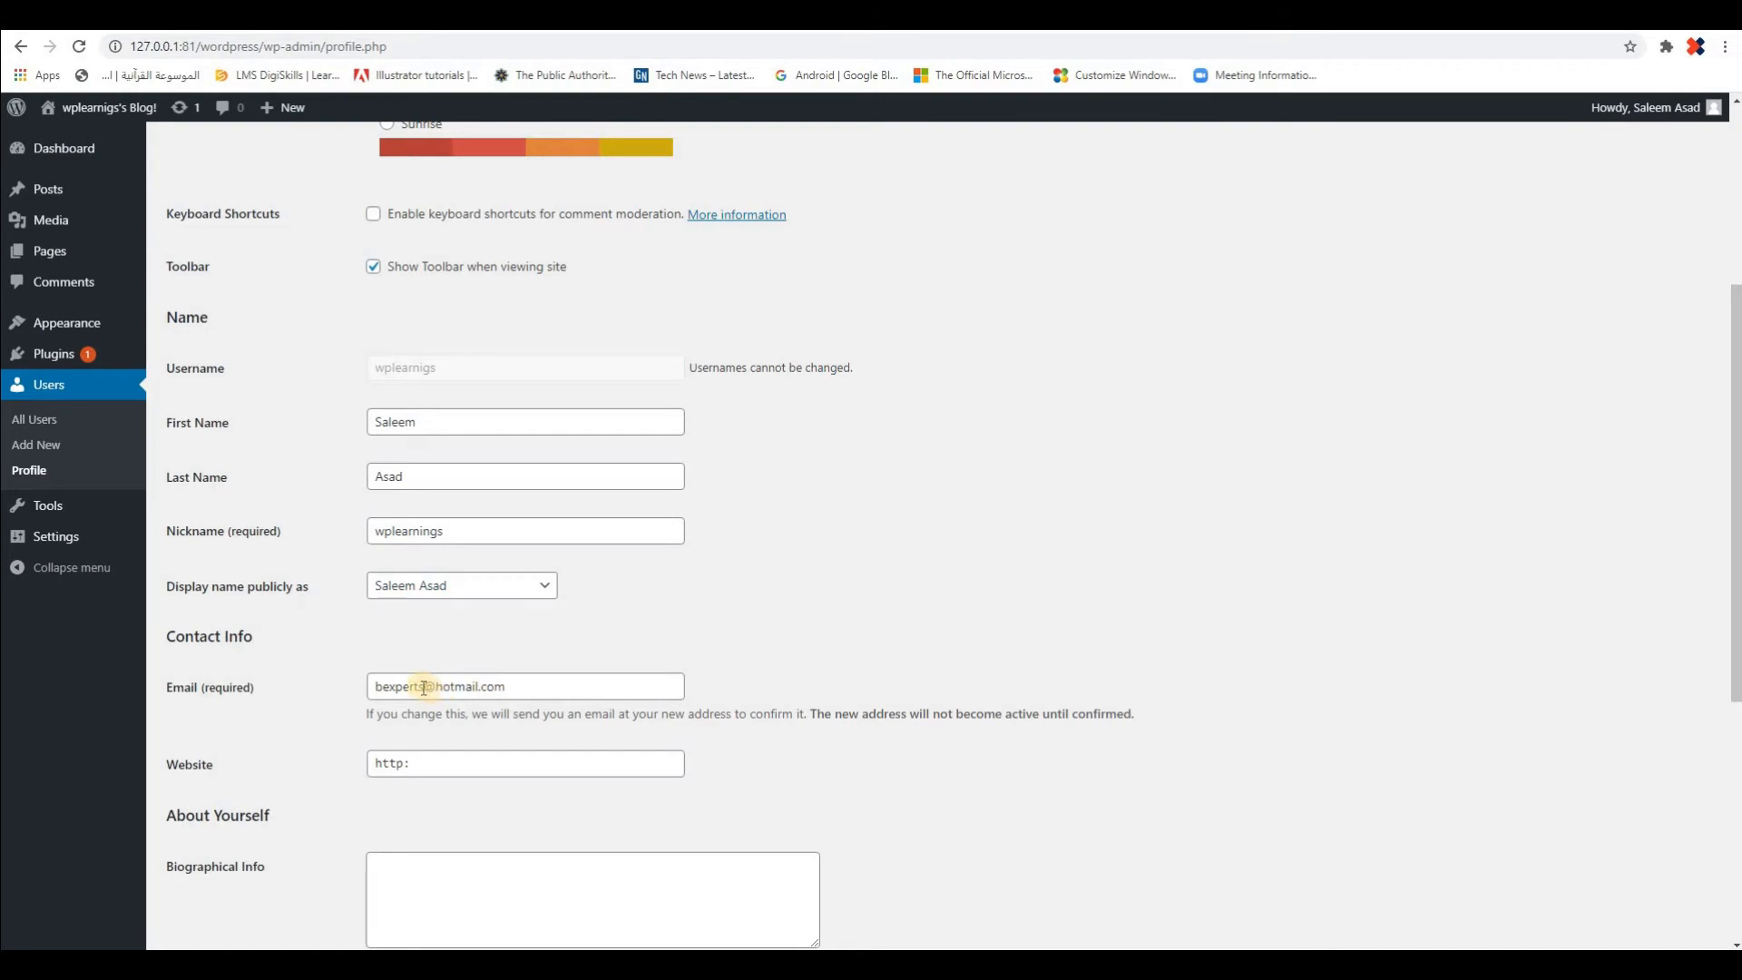
scroll(751, 635, down, 5)
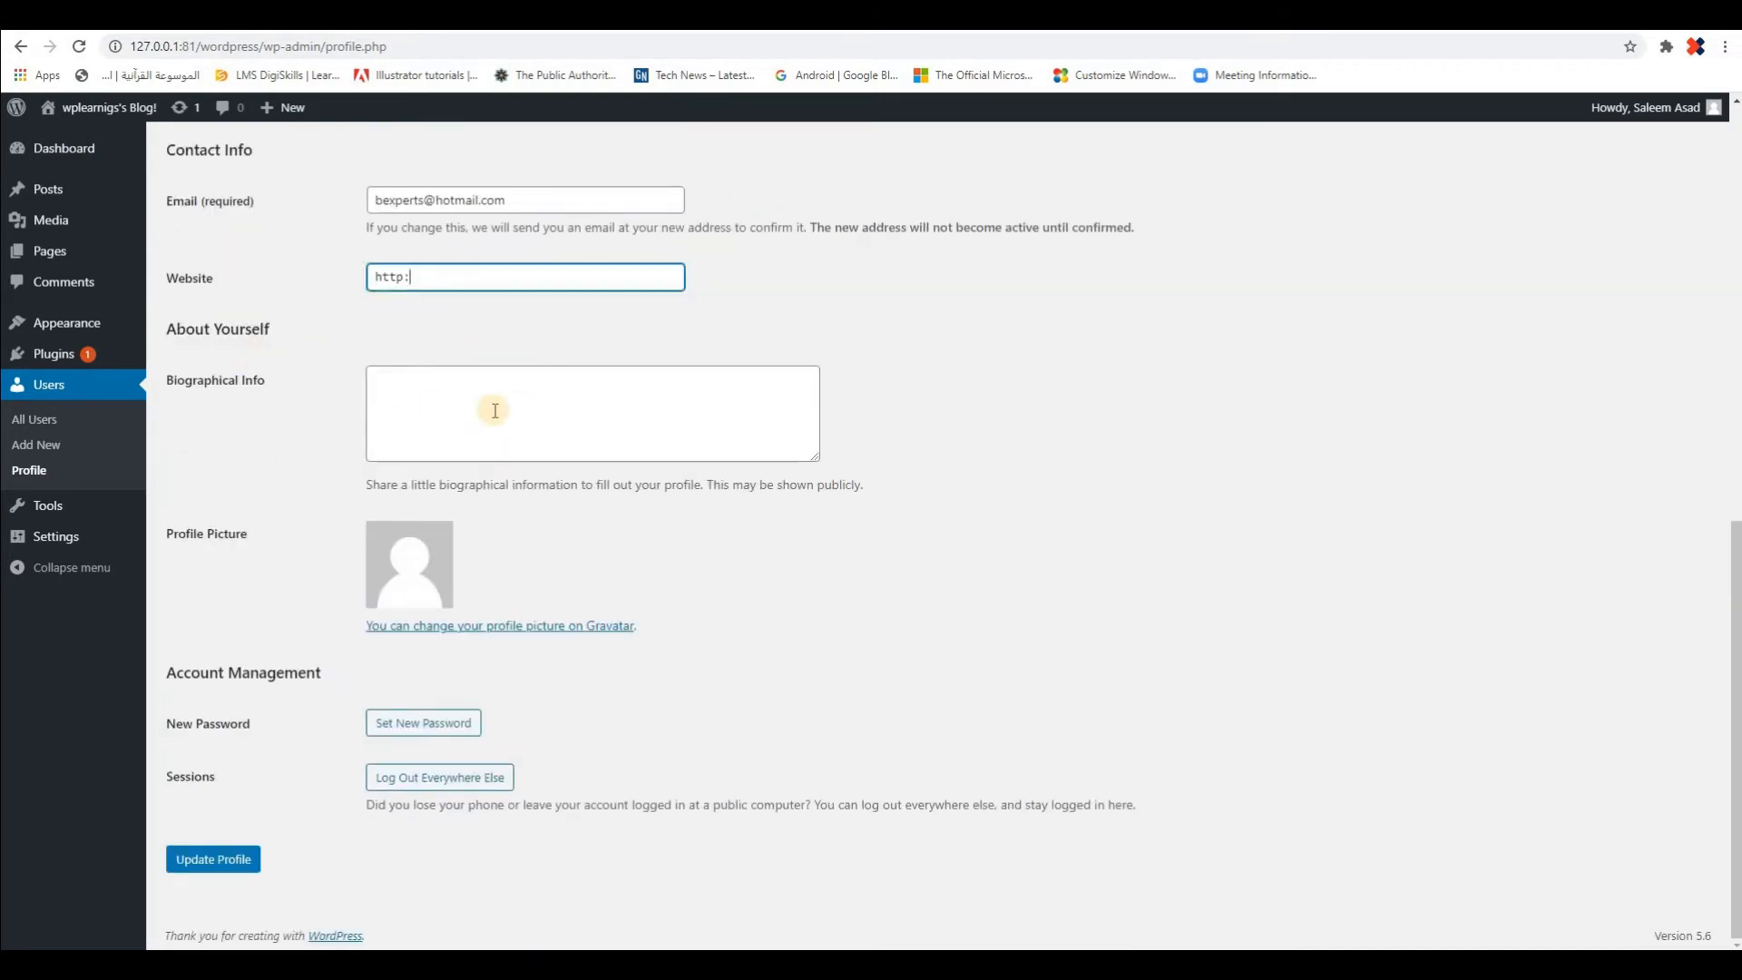
click(617, 400)
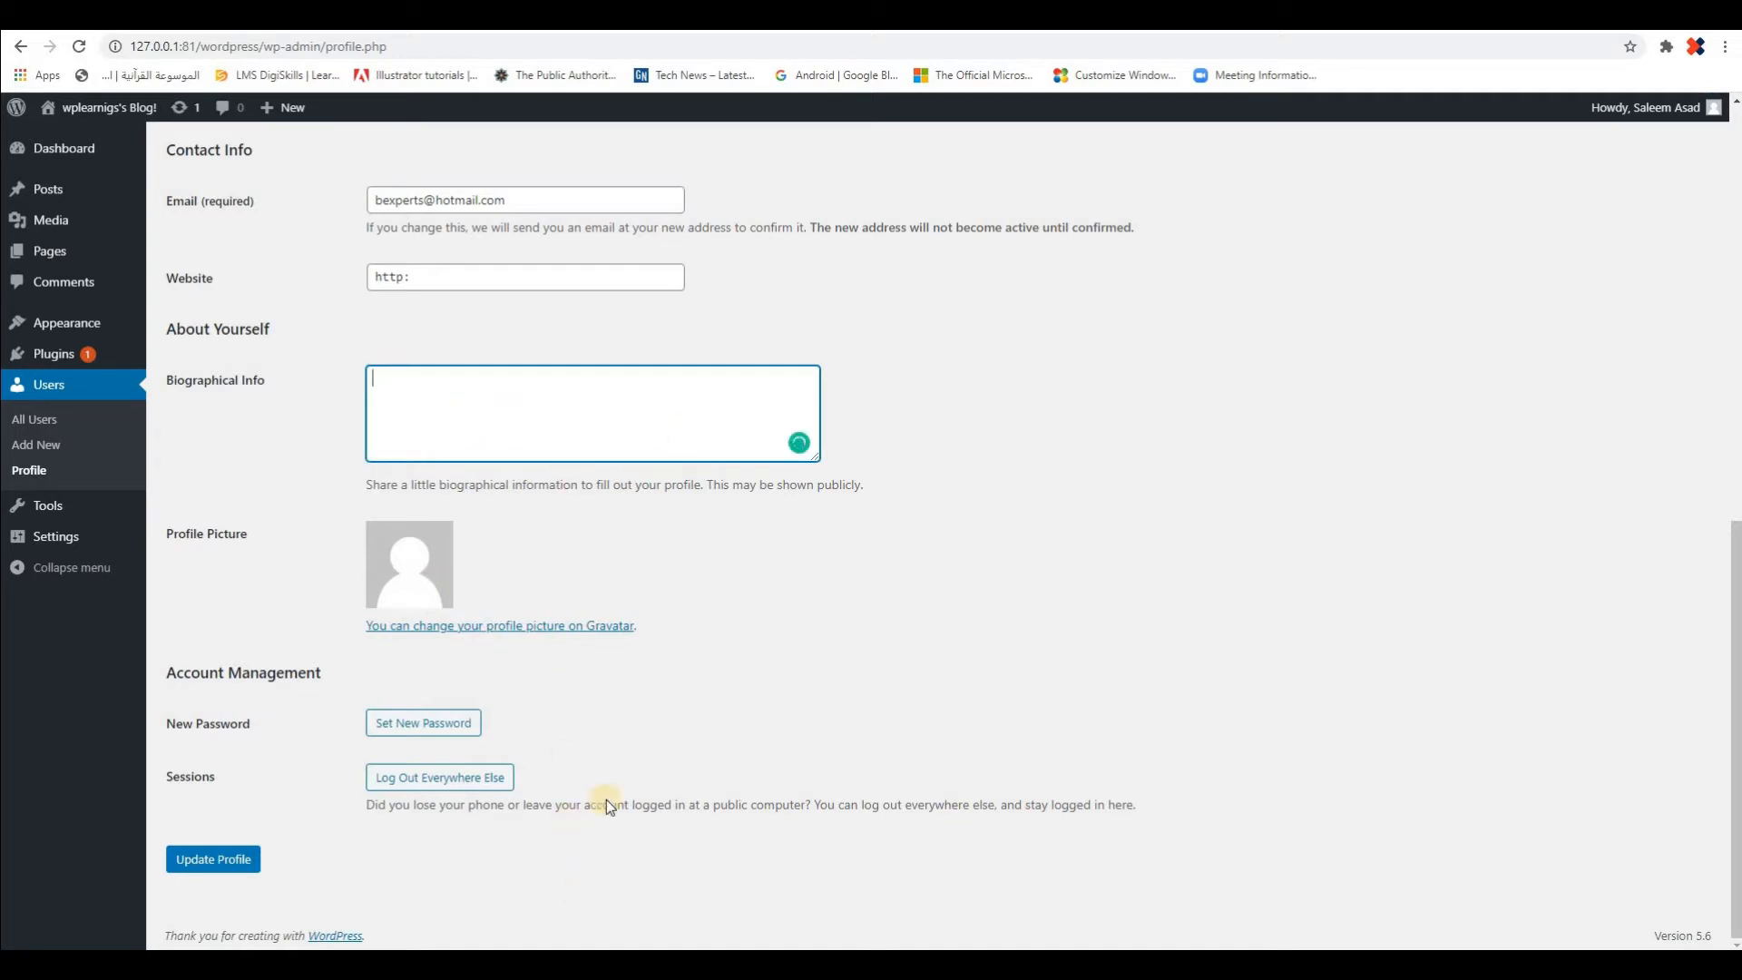
scroll(644, 742, up, 10)
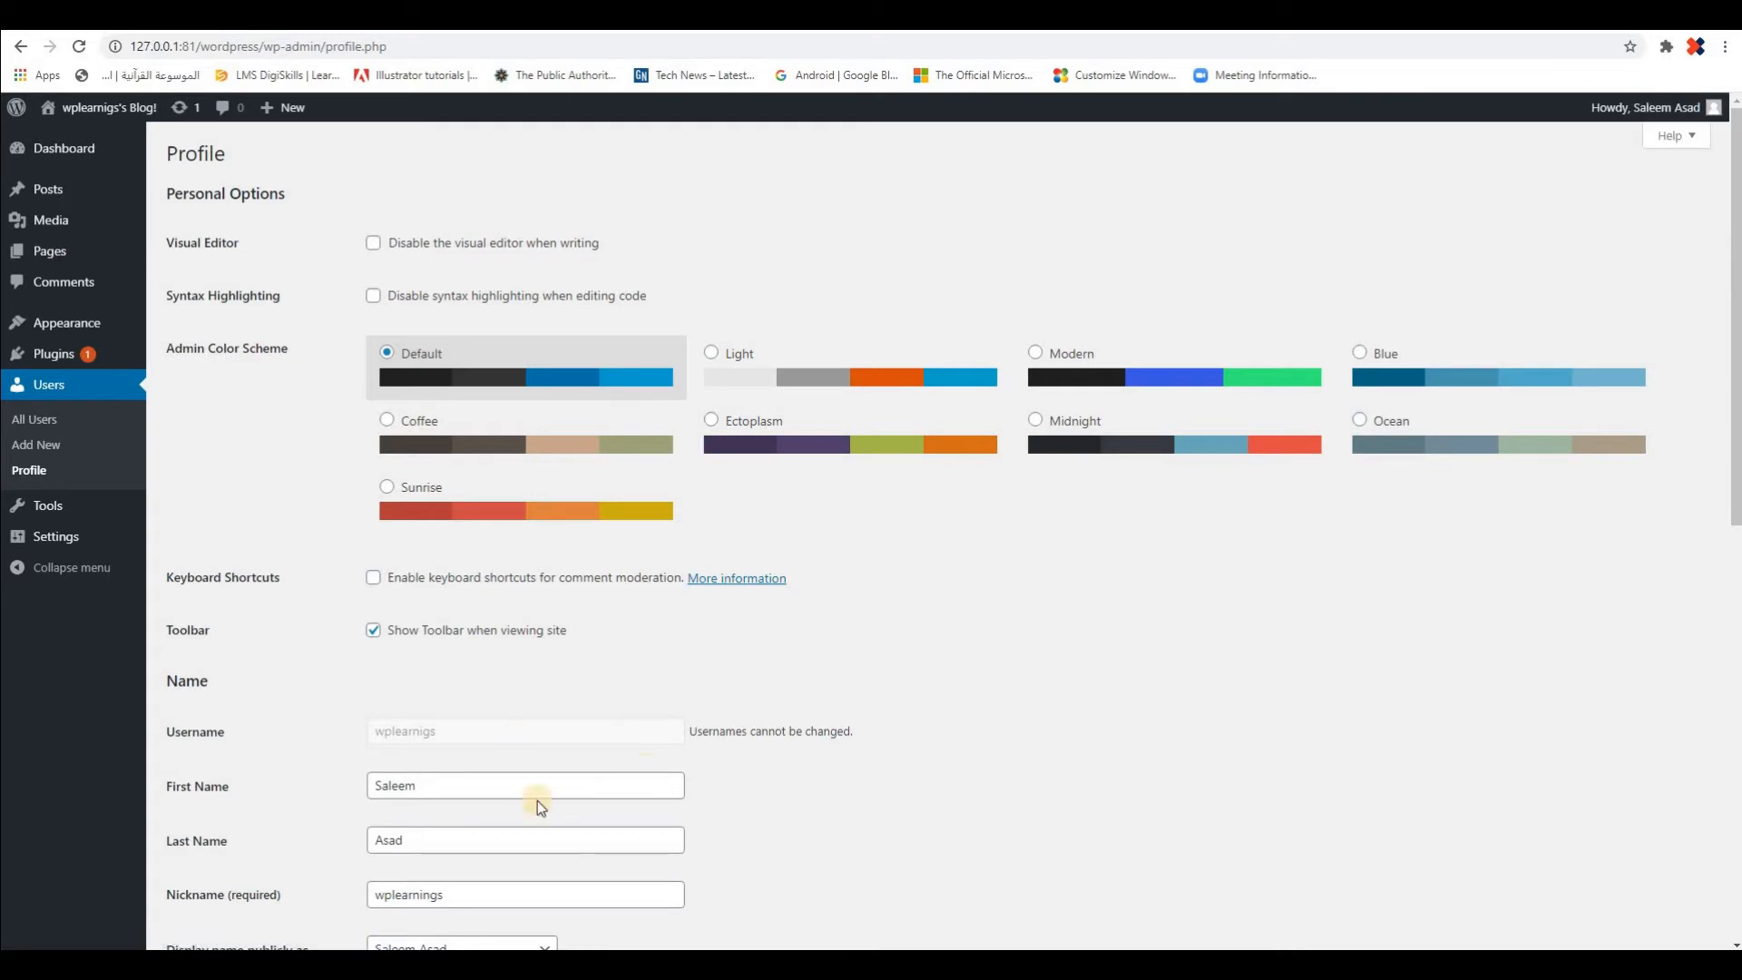
scroll(608, 764, down, 8)
scroll(609, 765, up, 8)
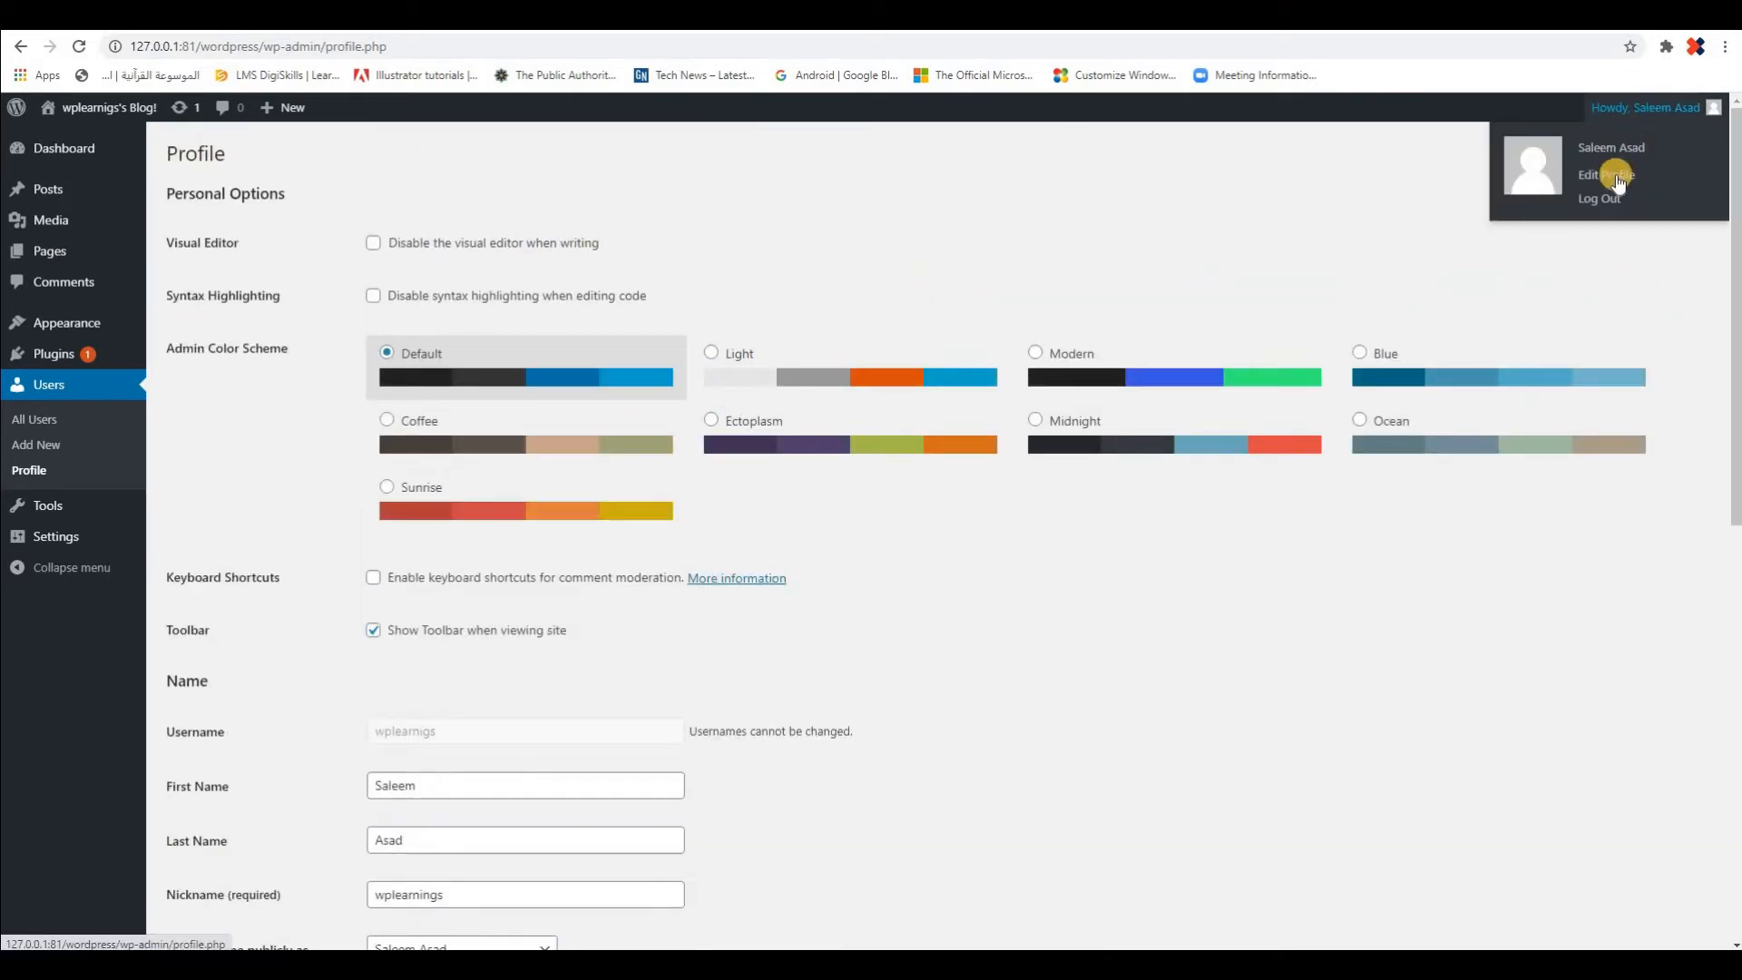
Reopen the profile page for editing without saving the changes, look through its fields, and return to the dashboard home
click(1616, 178)
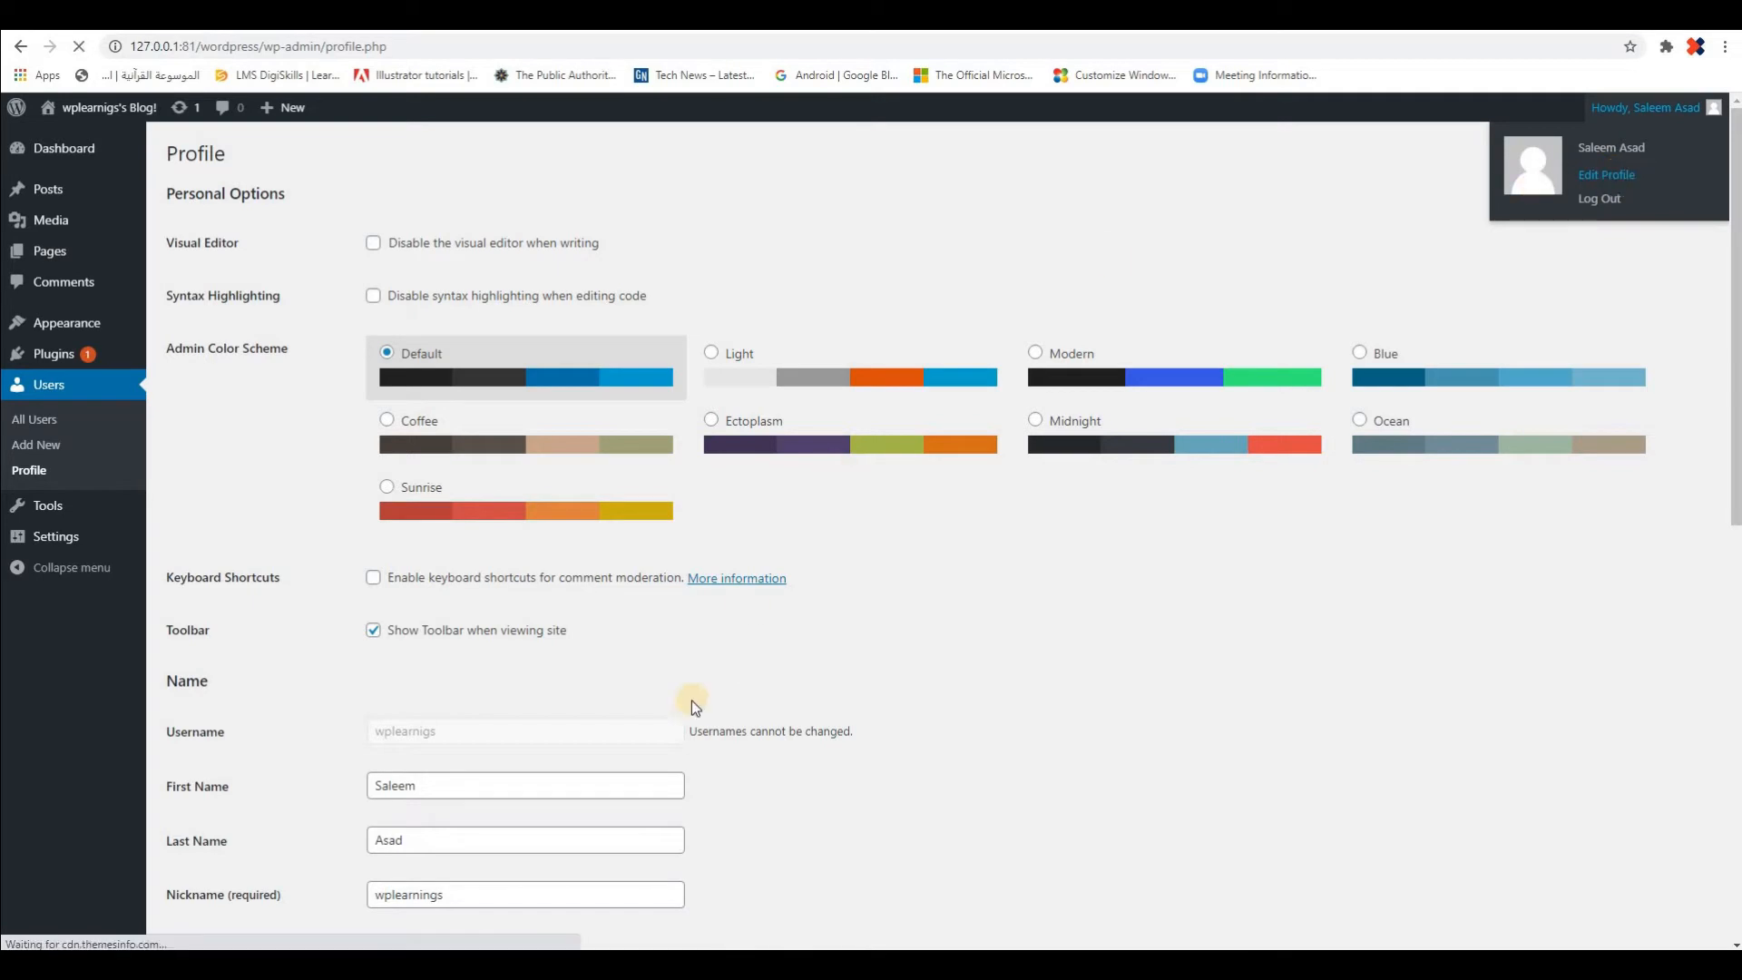
scroll(355, 579, down, 3)
scroll(352, 580, down, 3)
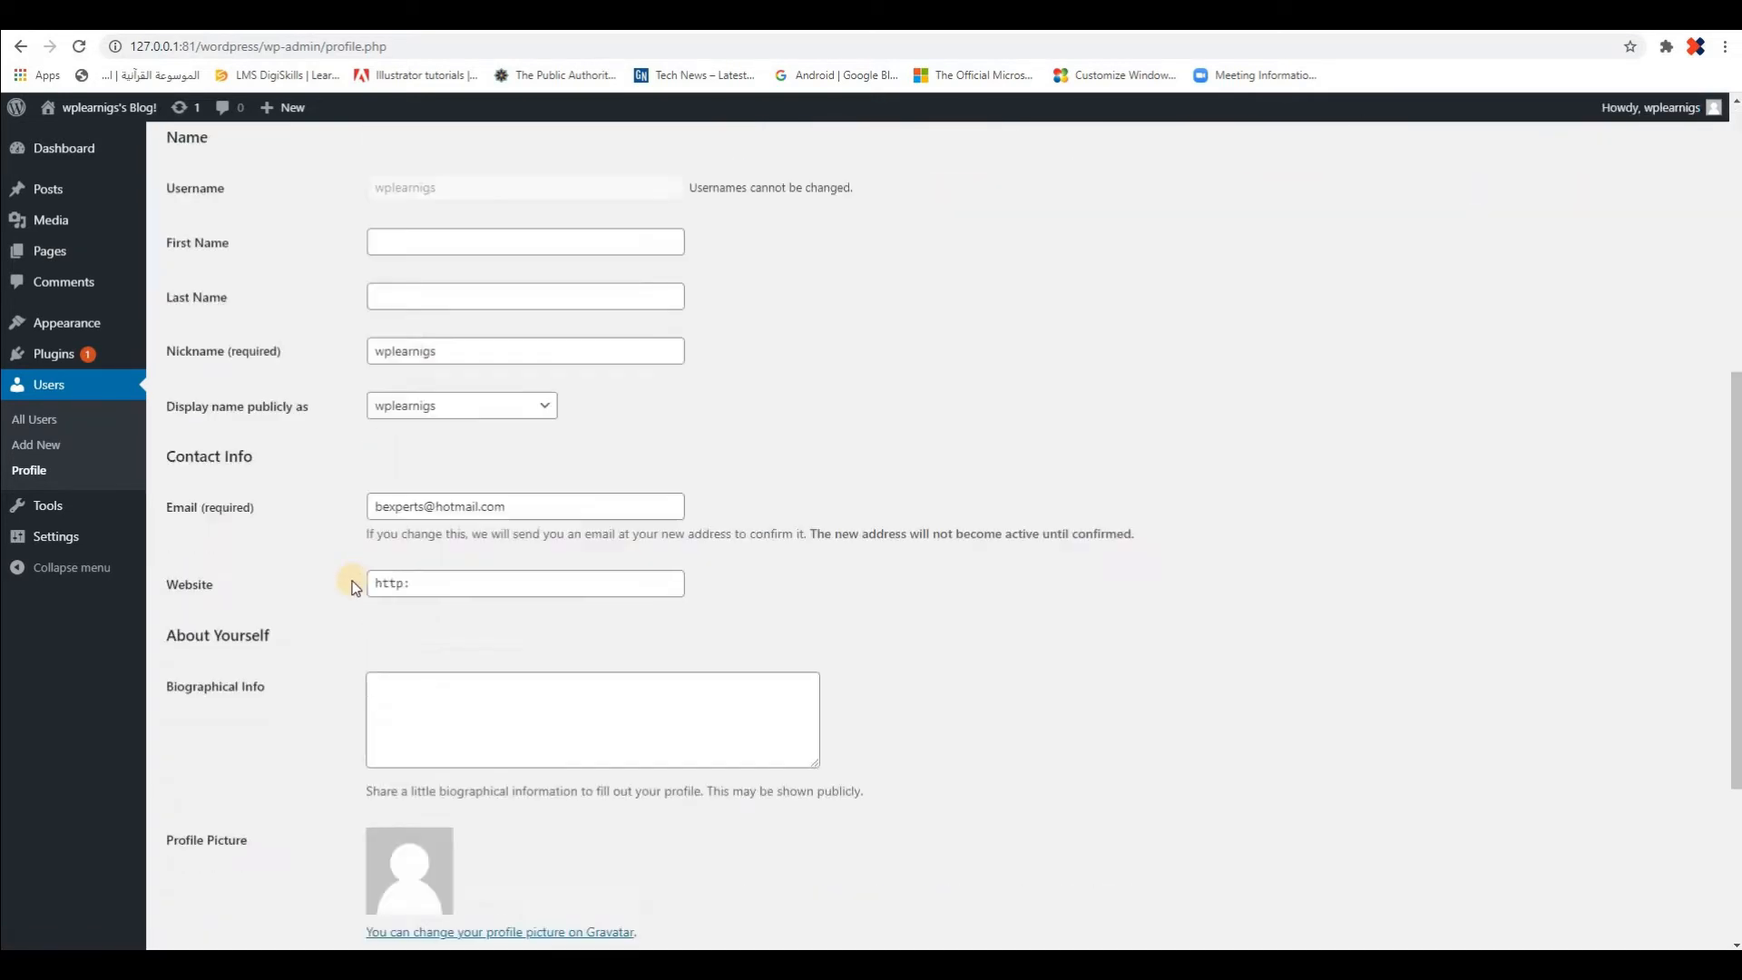
scroll(352, 580, up, 6)
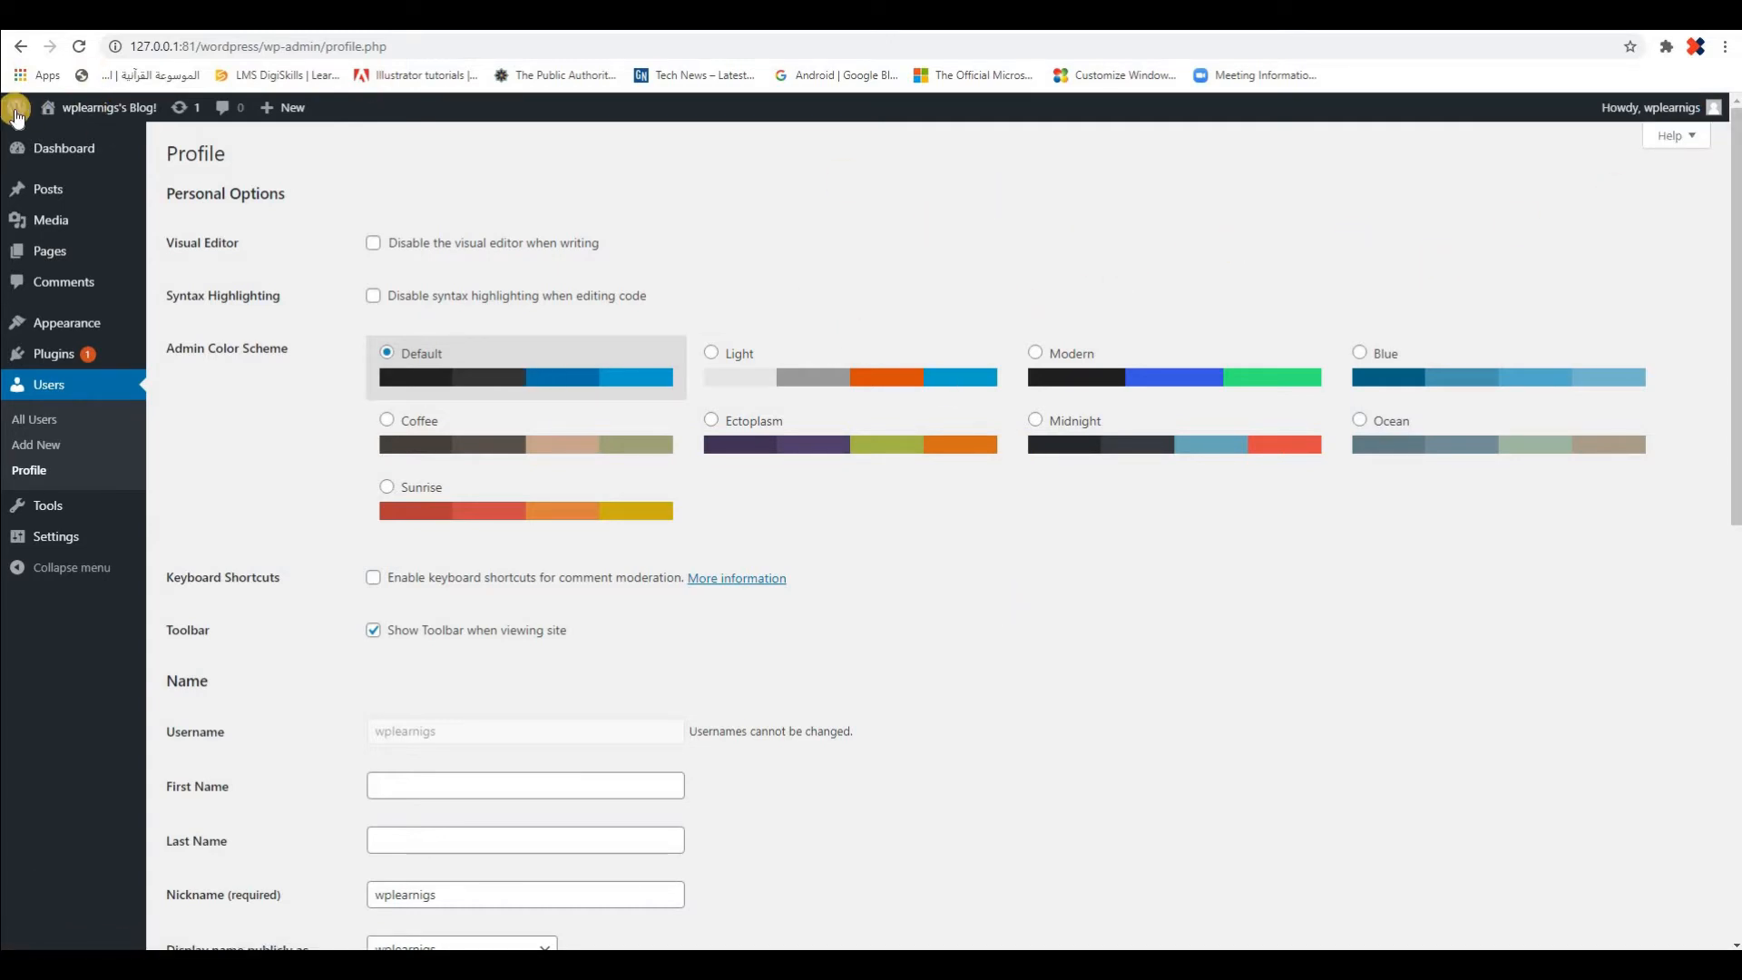
mouse_move(16, 107)
click(66, 150)
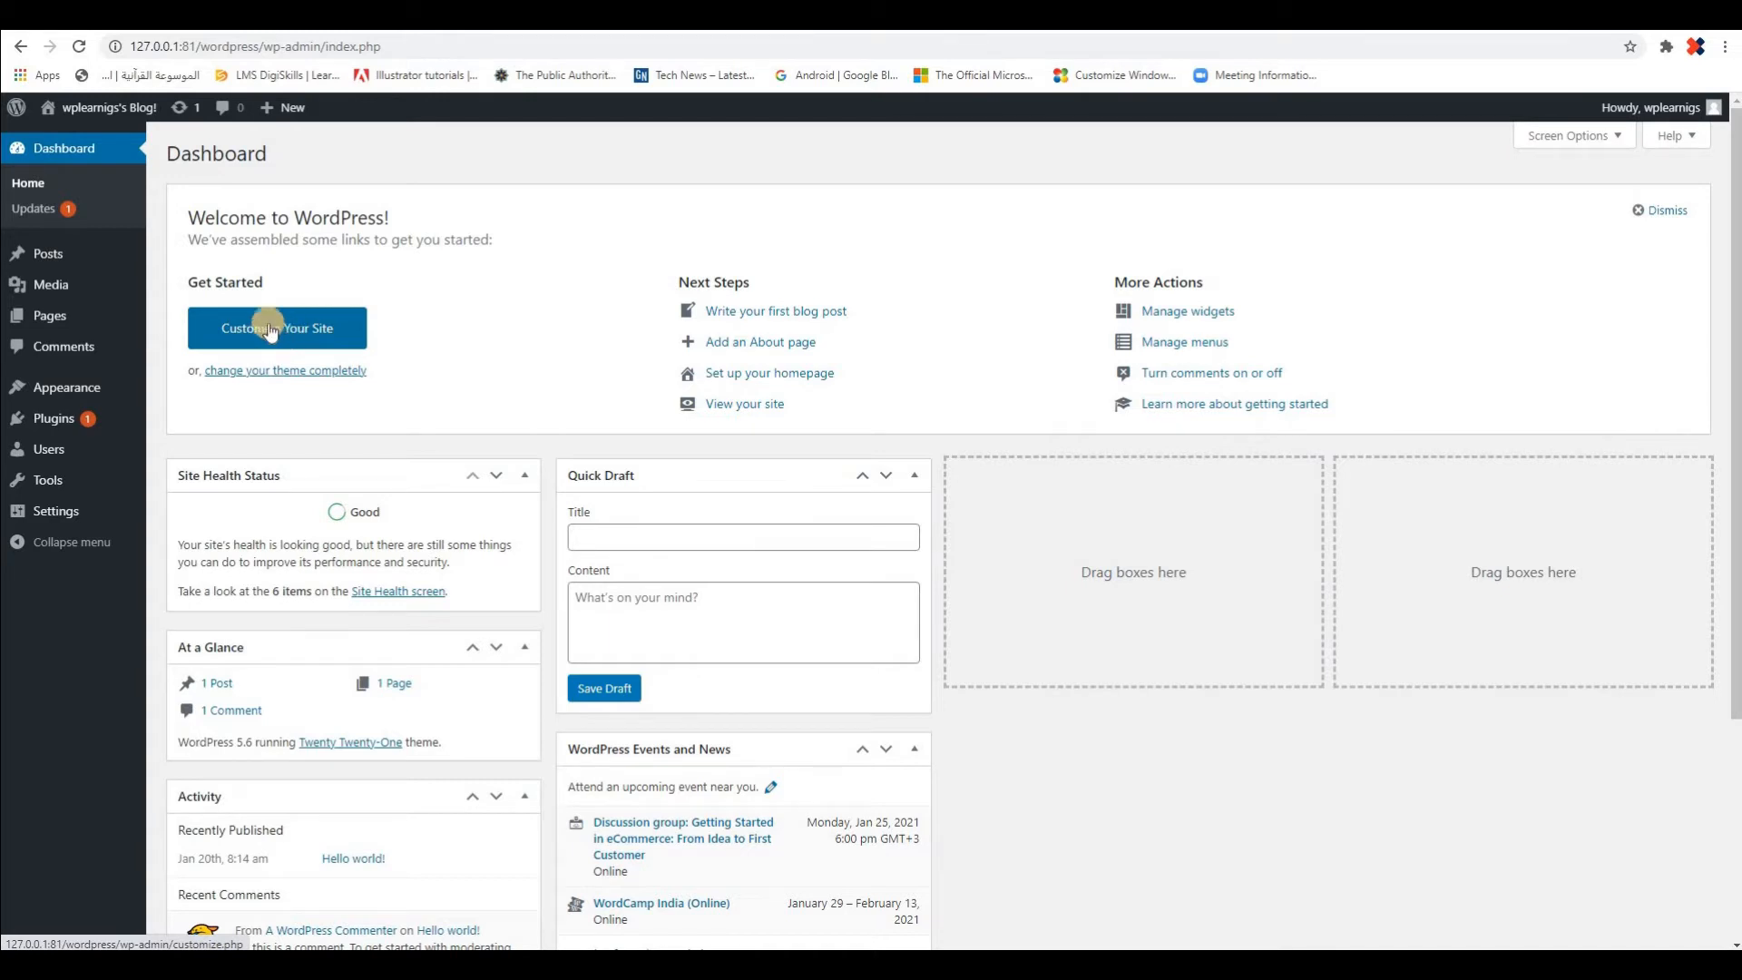
View the installed themes on the Themes page and go back to the dashboard home
mouse_move(61, 396)
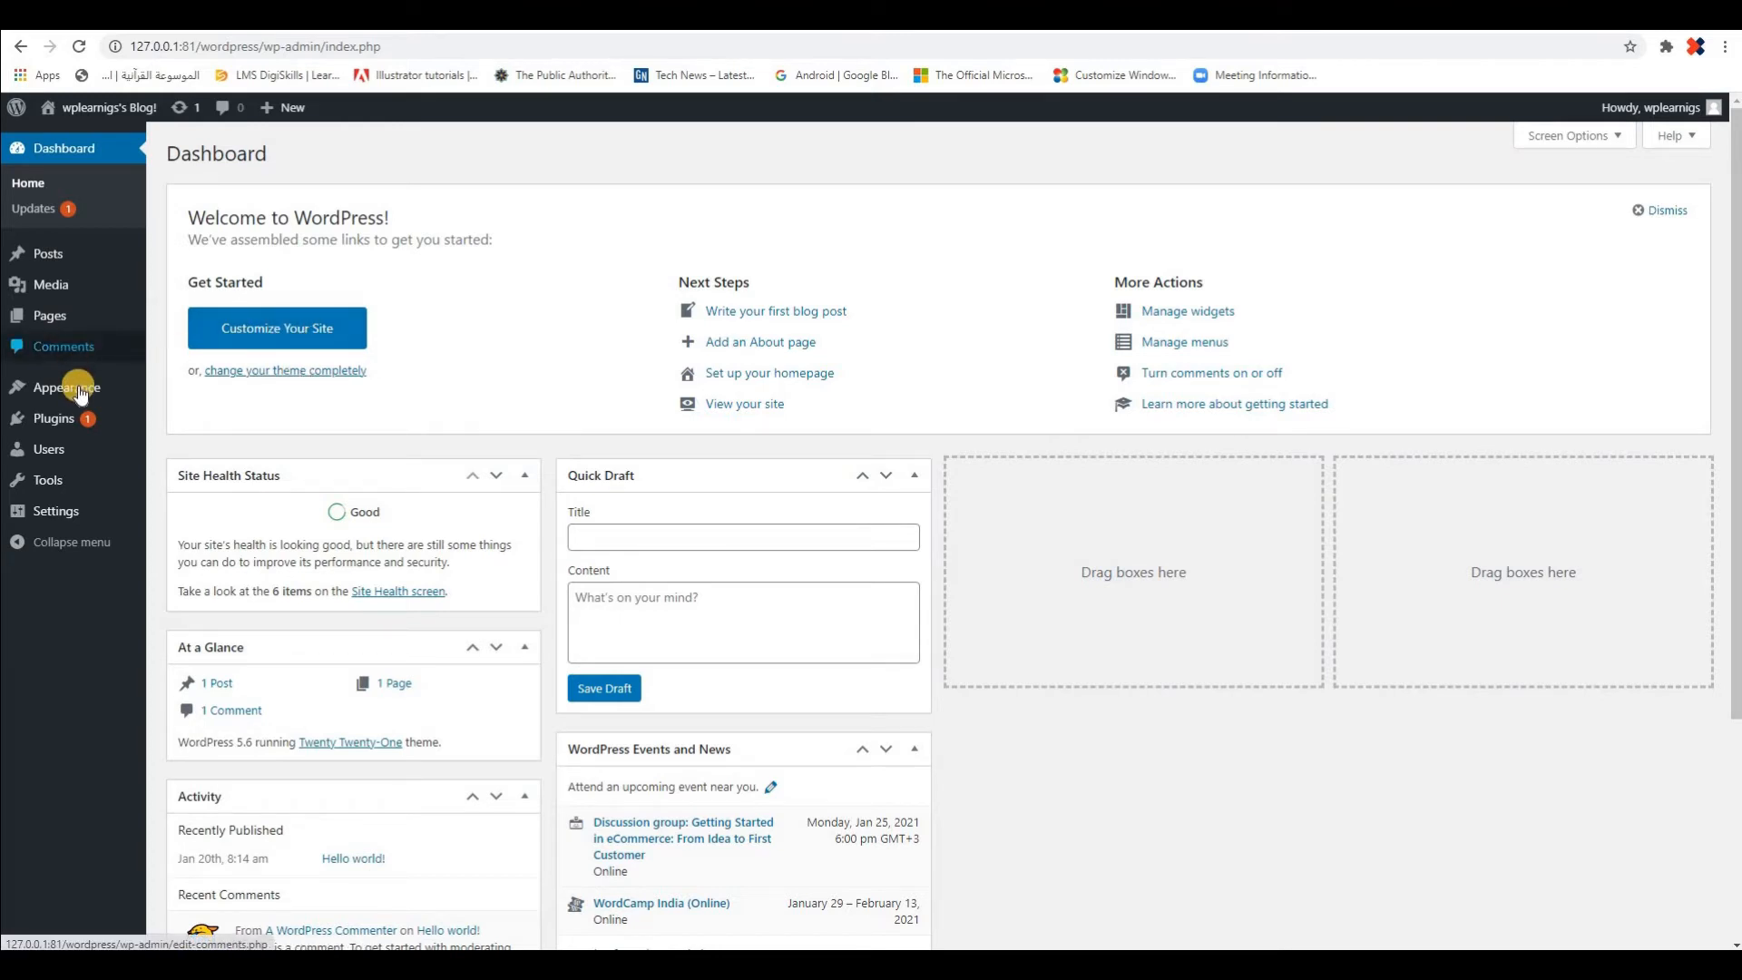
click(178, 388)
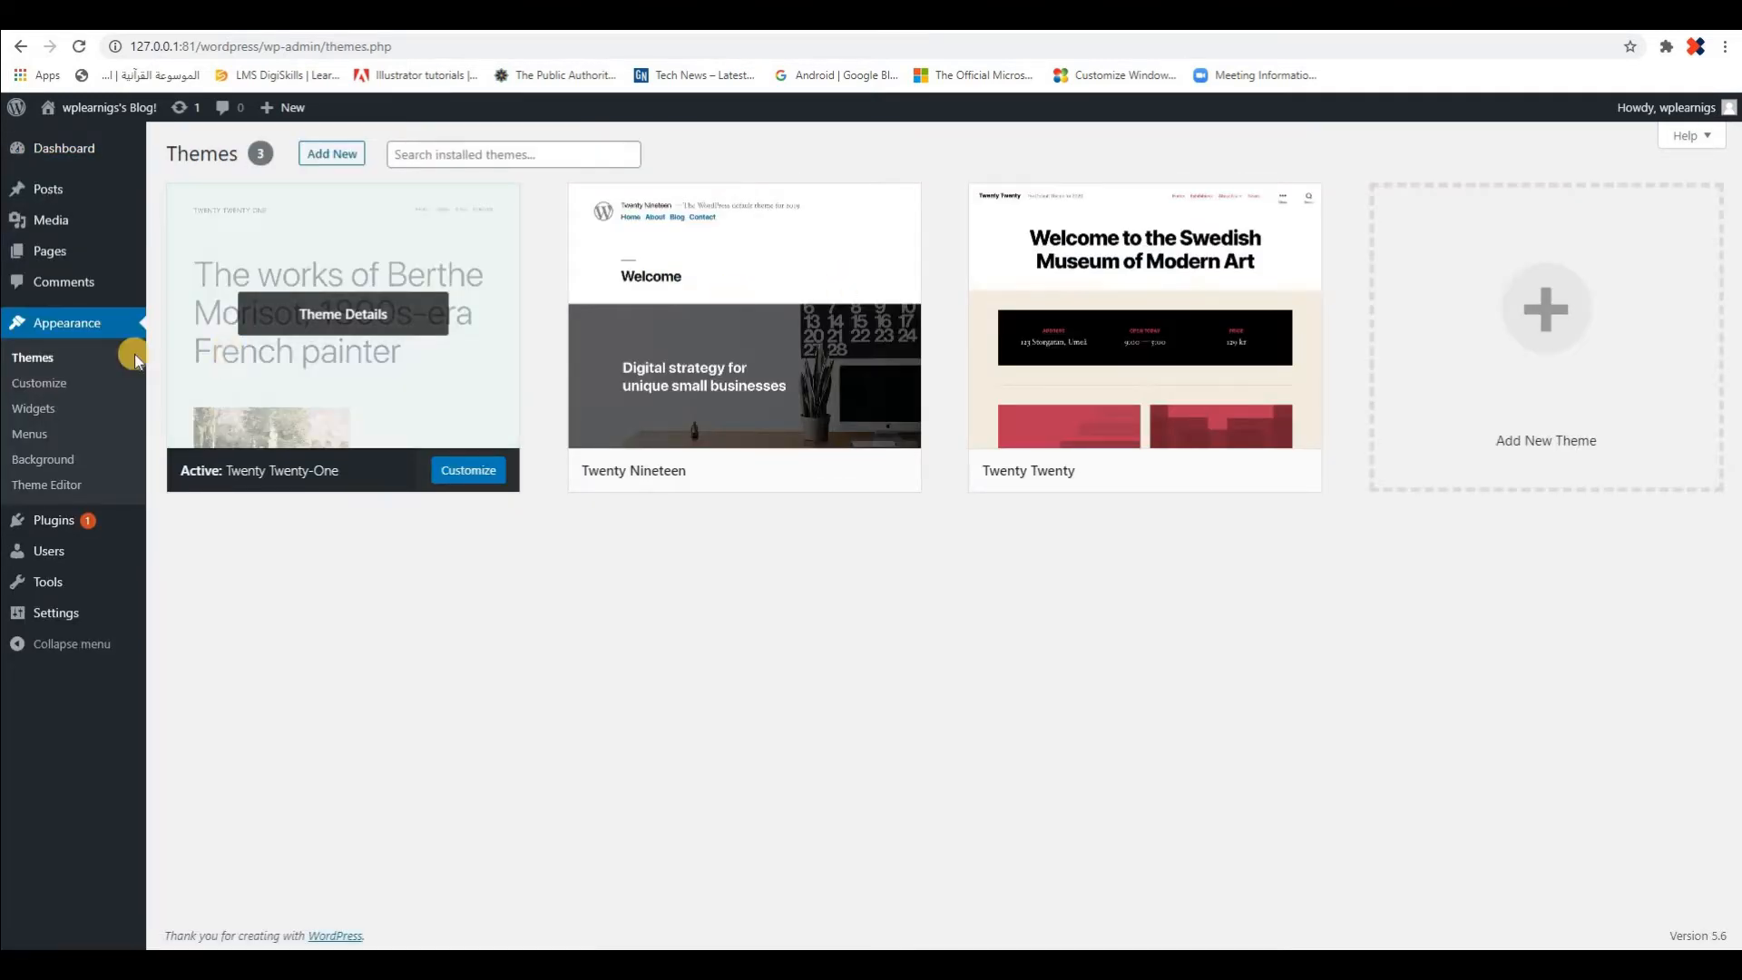
click(67, 146)
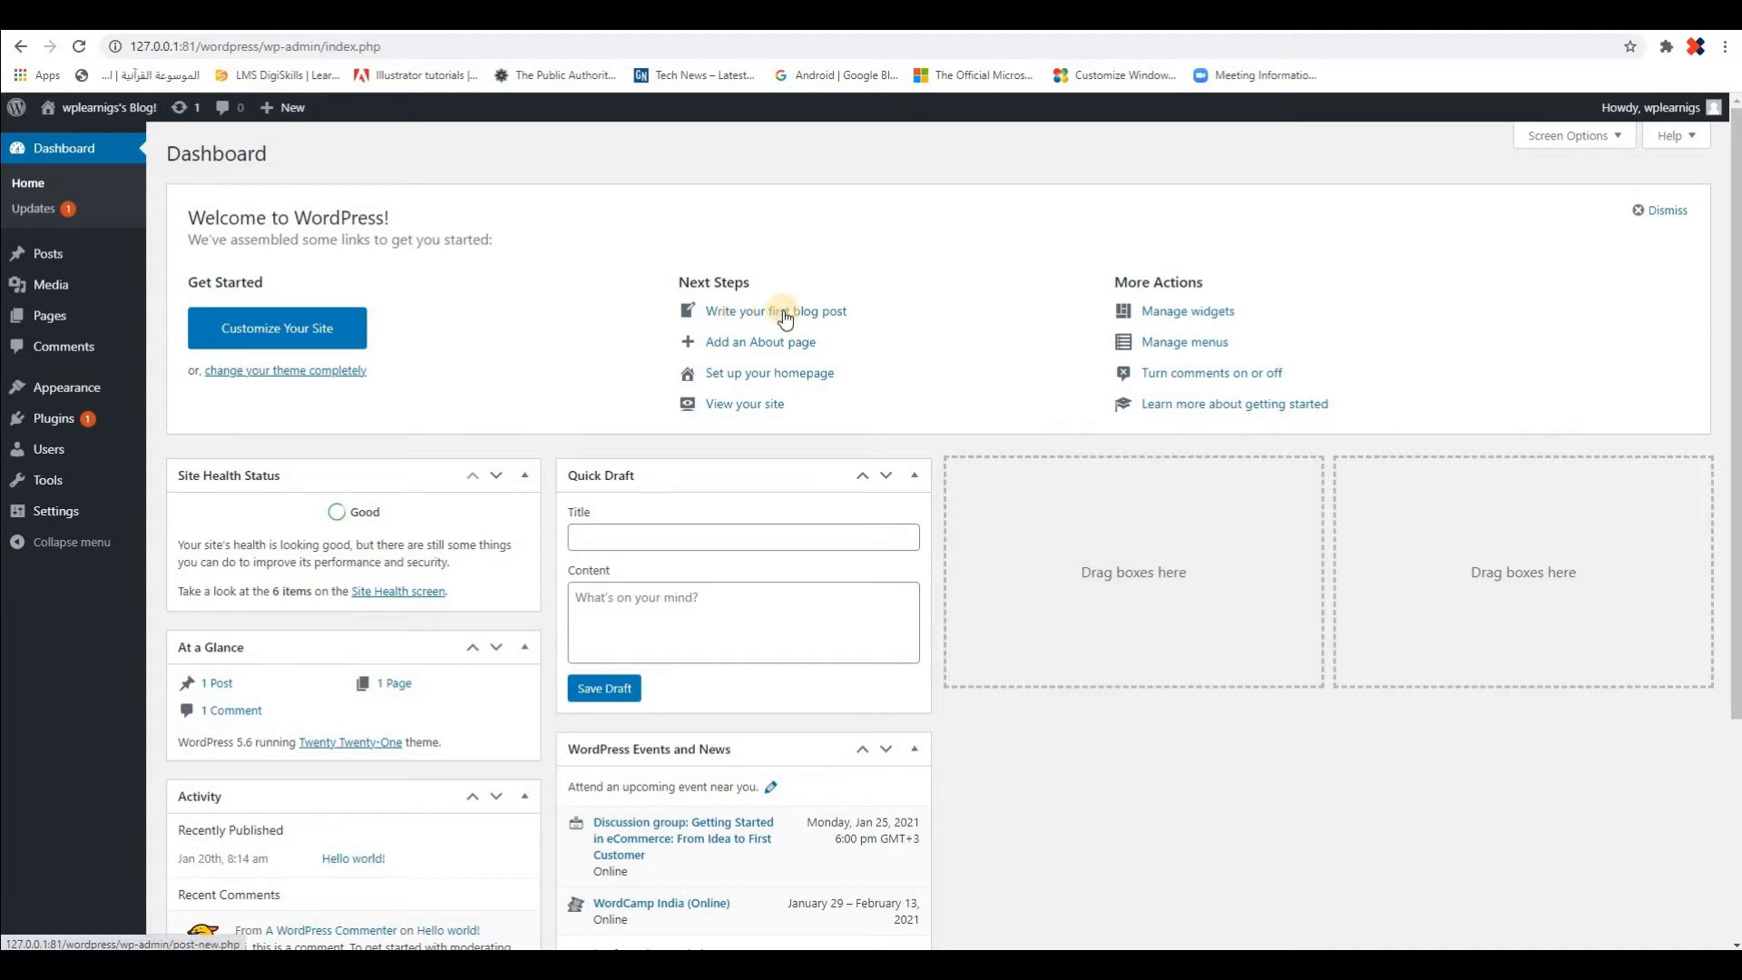
Look over the Posts options, view the blog's front page in its open tab, and switch back to the dashboard
mouse_move(41, 258)
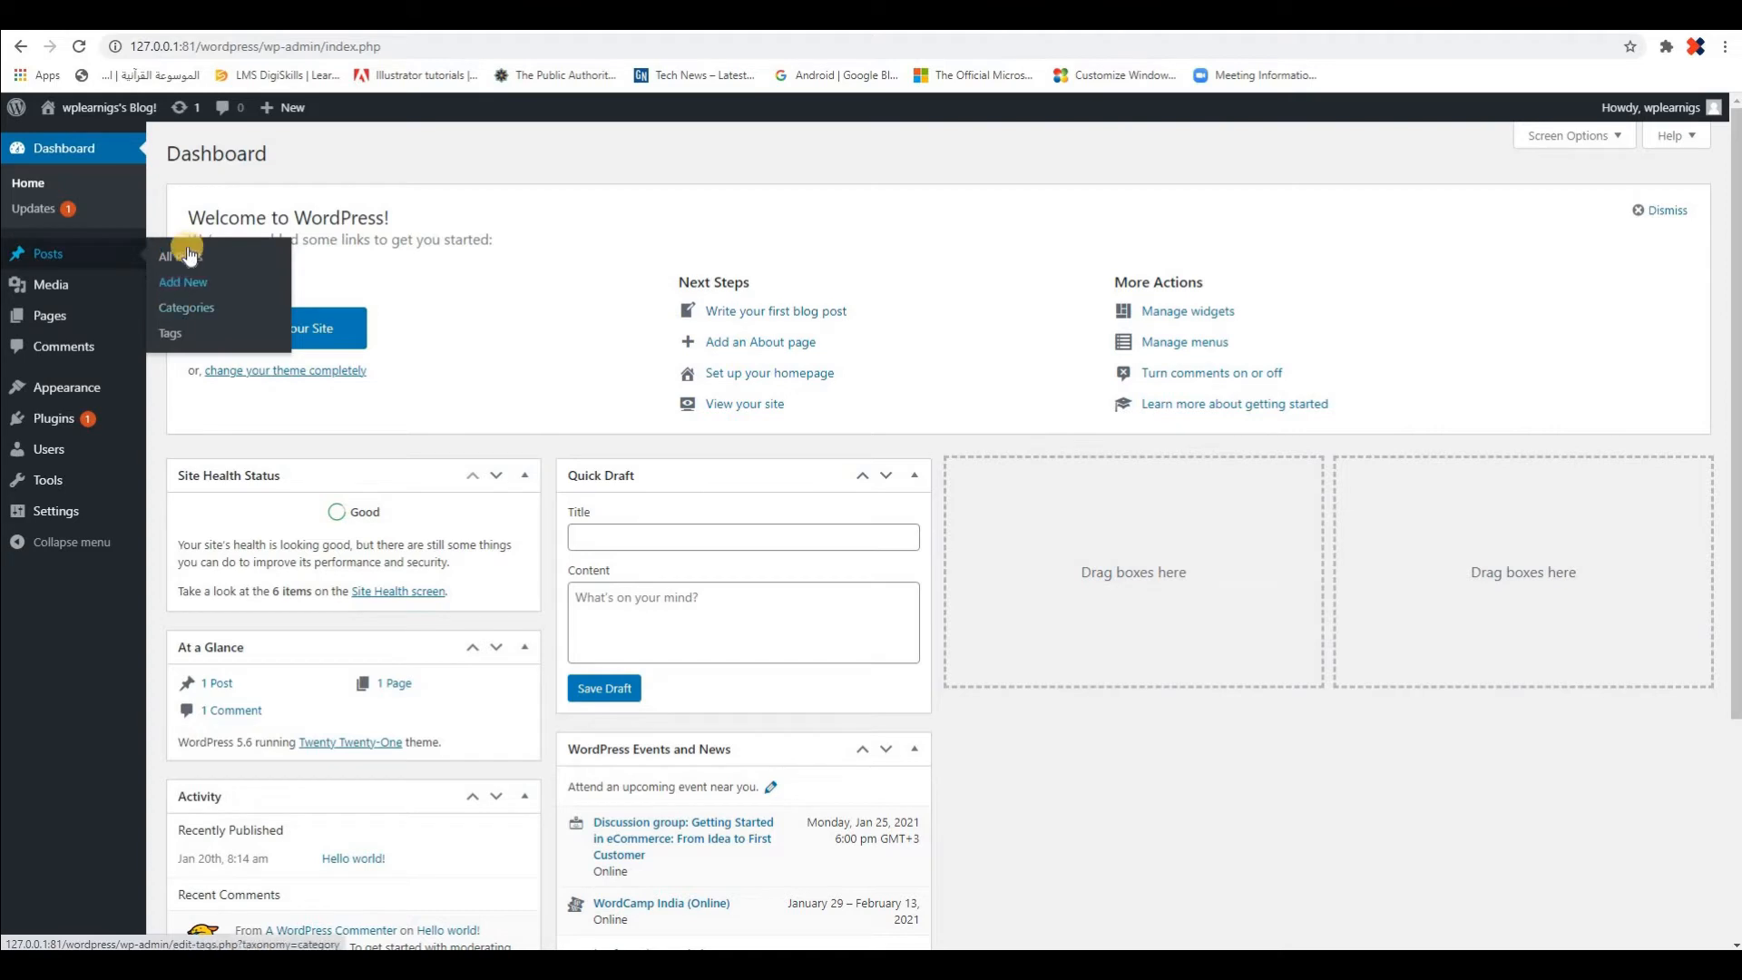
mouse_move(283, 107)
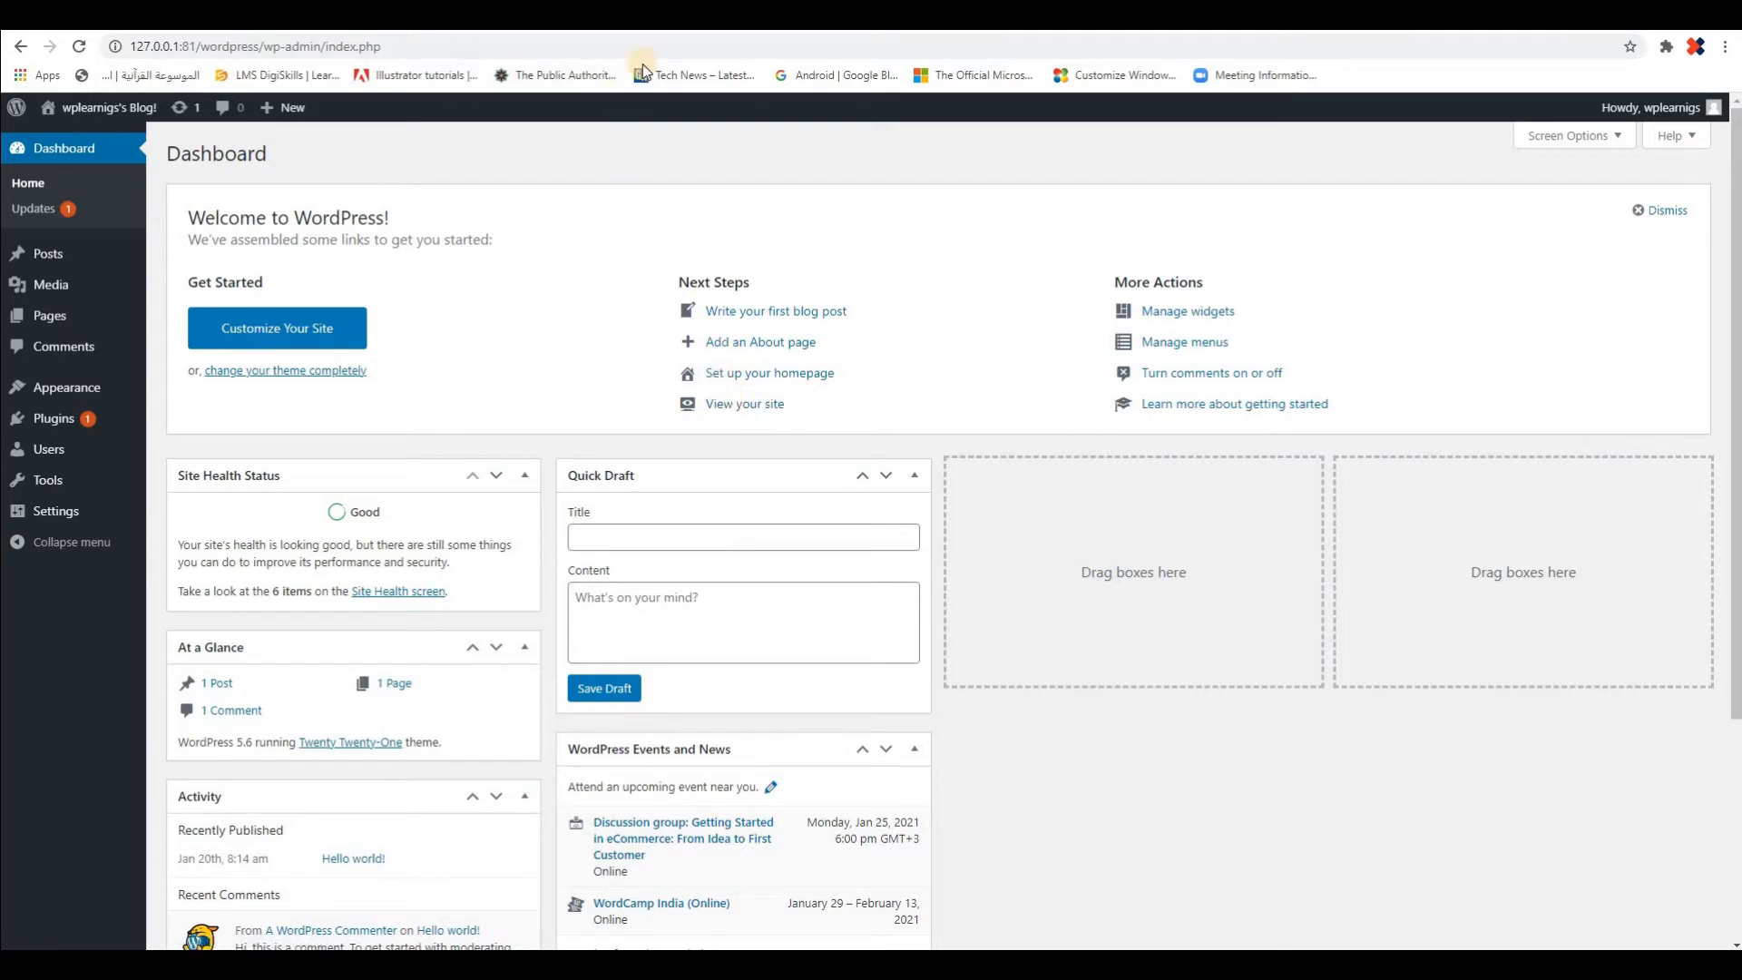
click(635, 16)
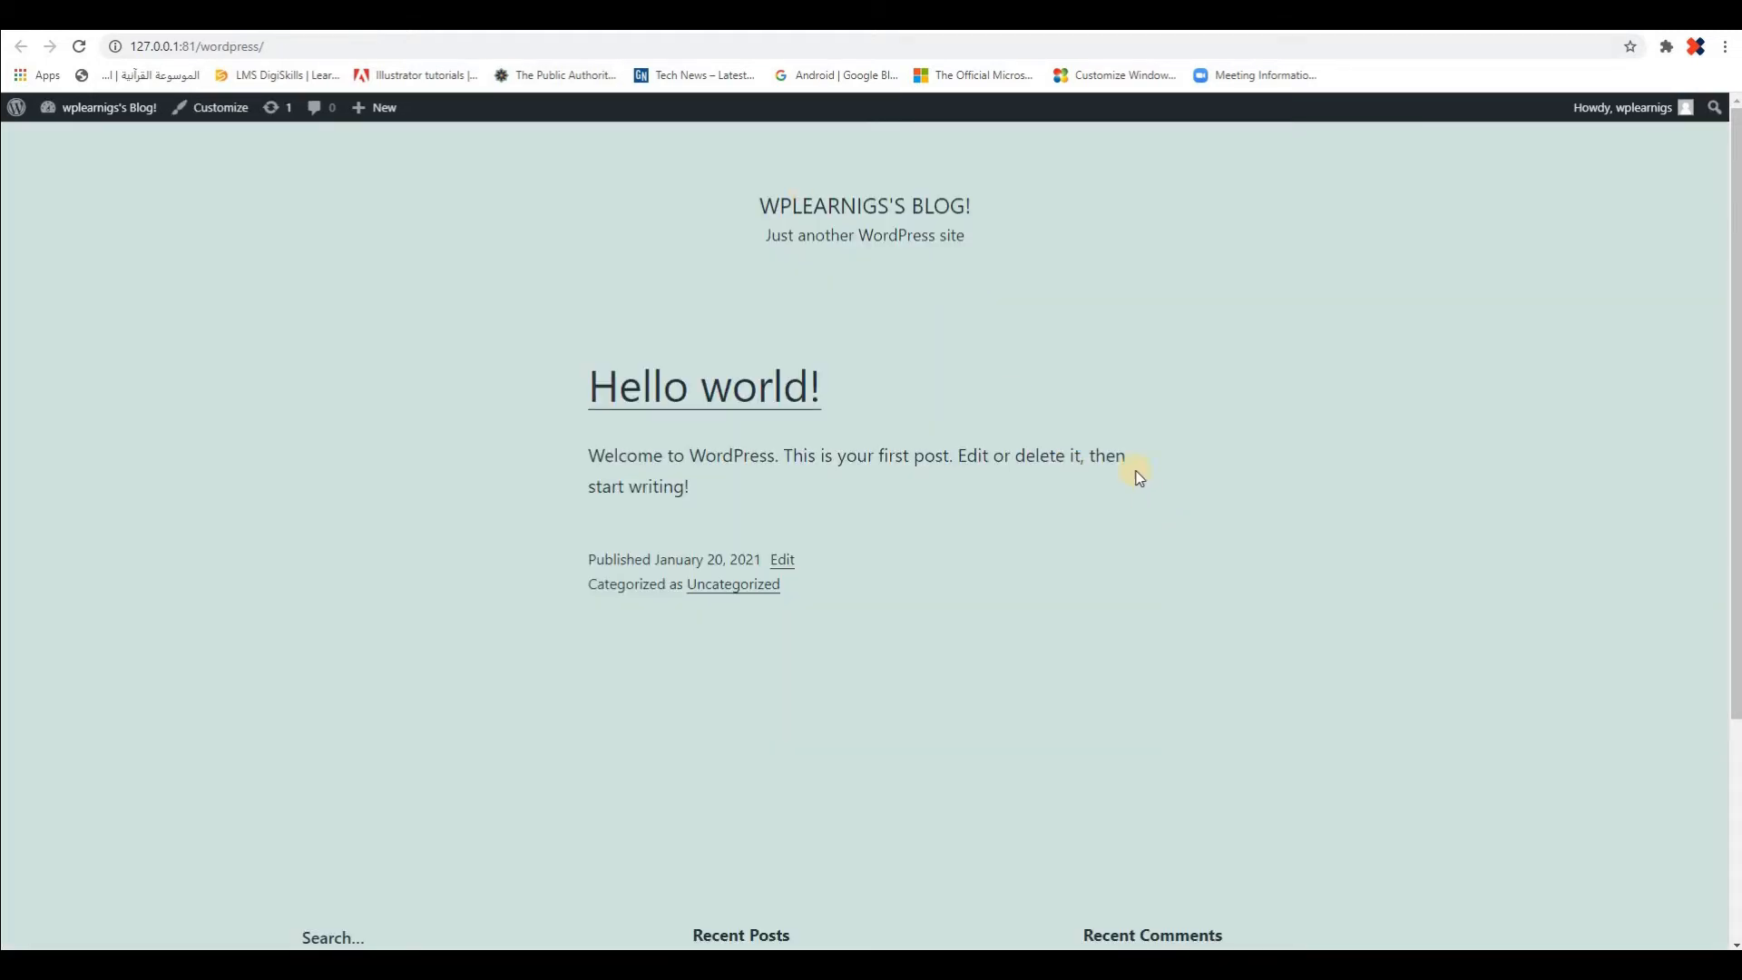
click(417, 15)
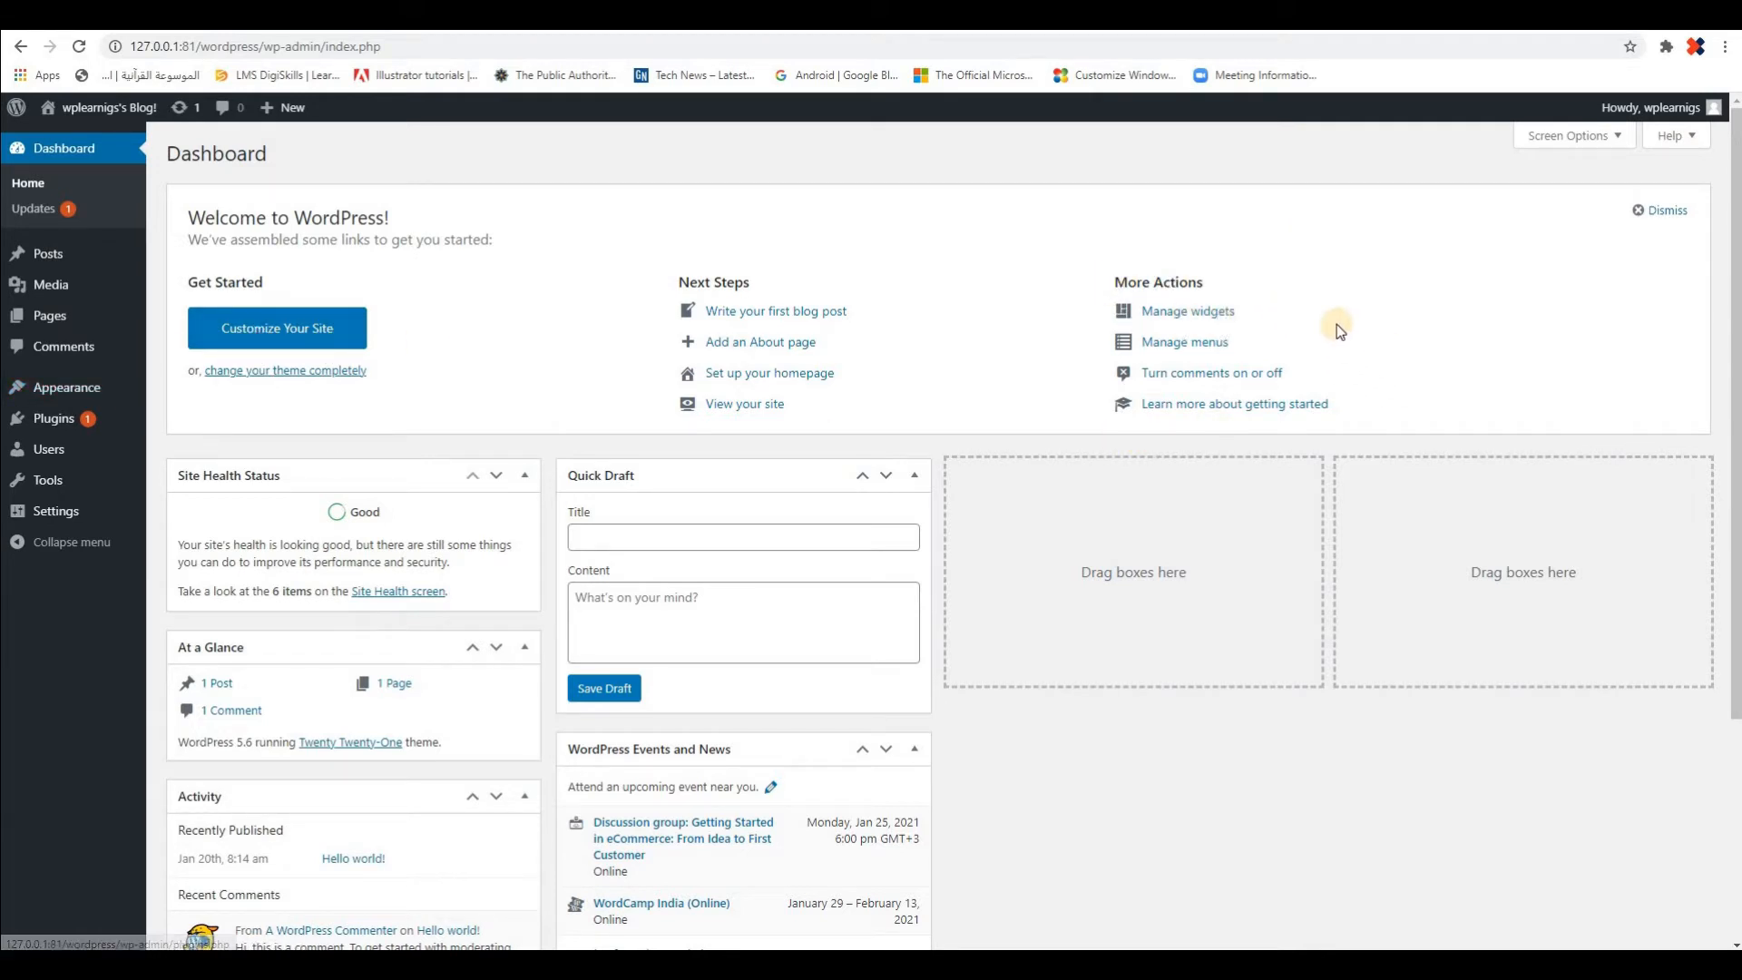
Dismiss the Welcome to WordPress panel and look over the remaining dashboard boxes
mouse_move(67, 387)
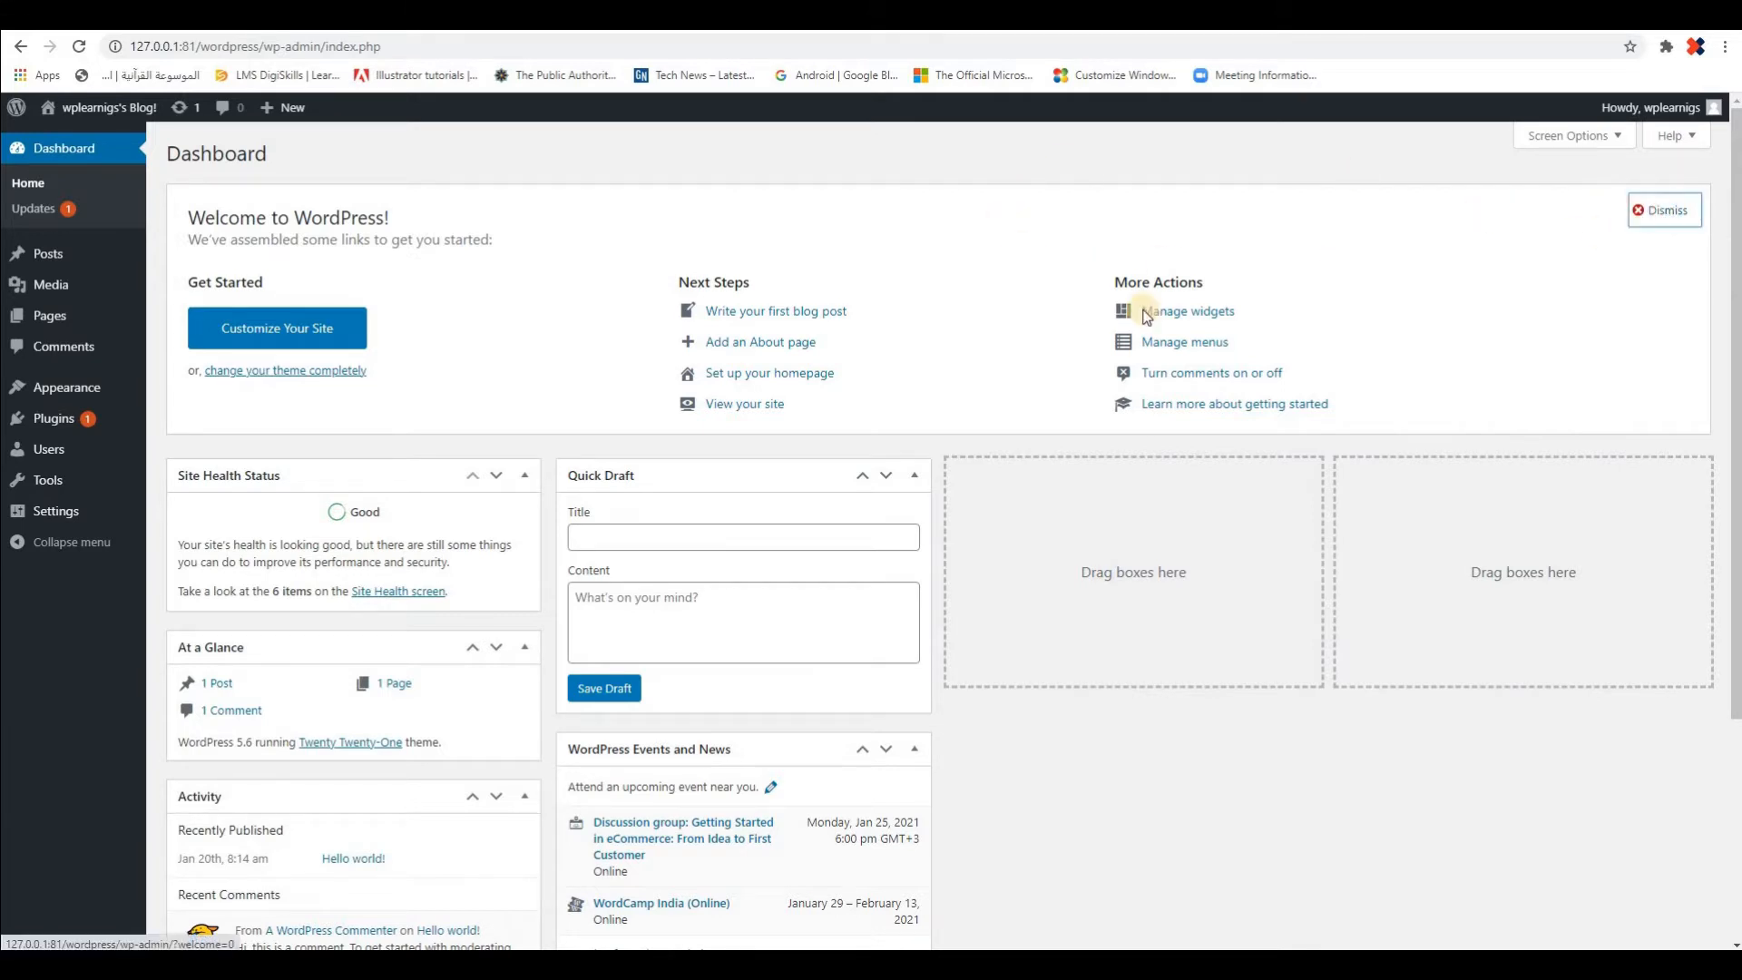
scroll(1053, 489, down, 1)
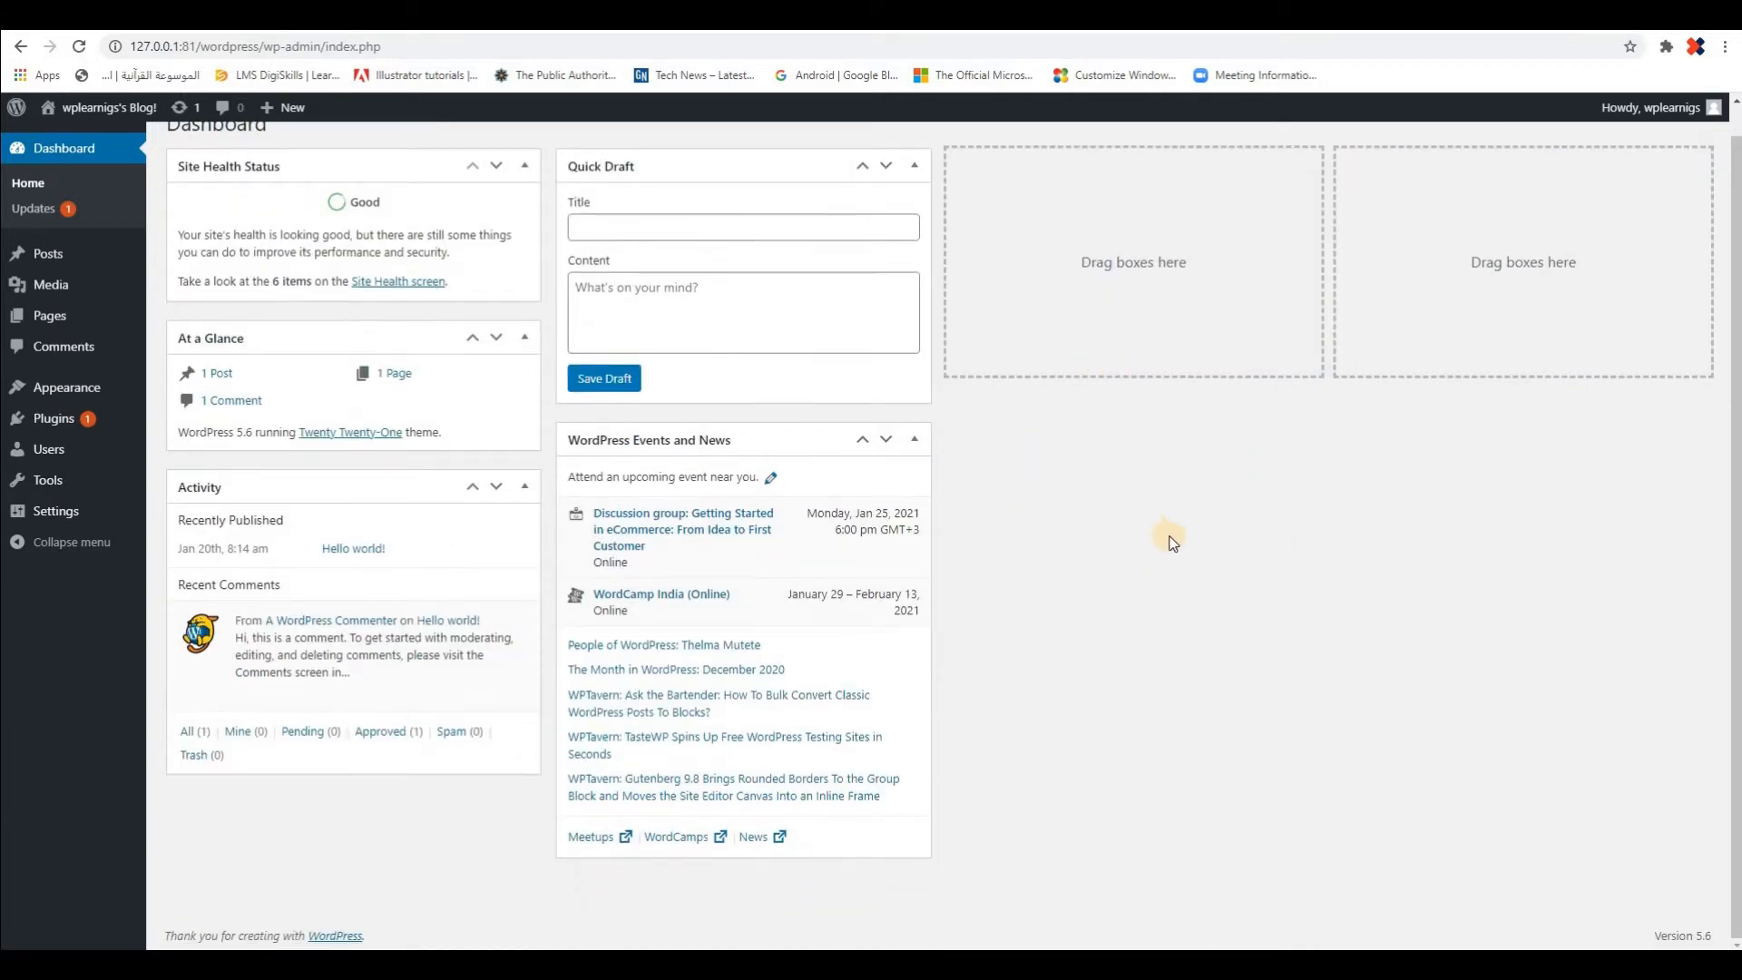
scroll(1161, 553, up, 1)
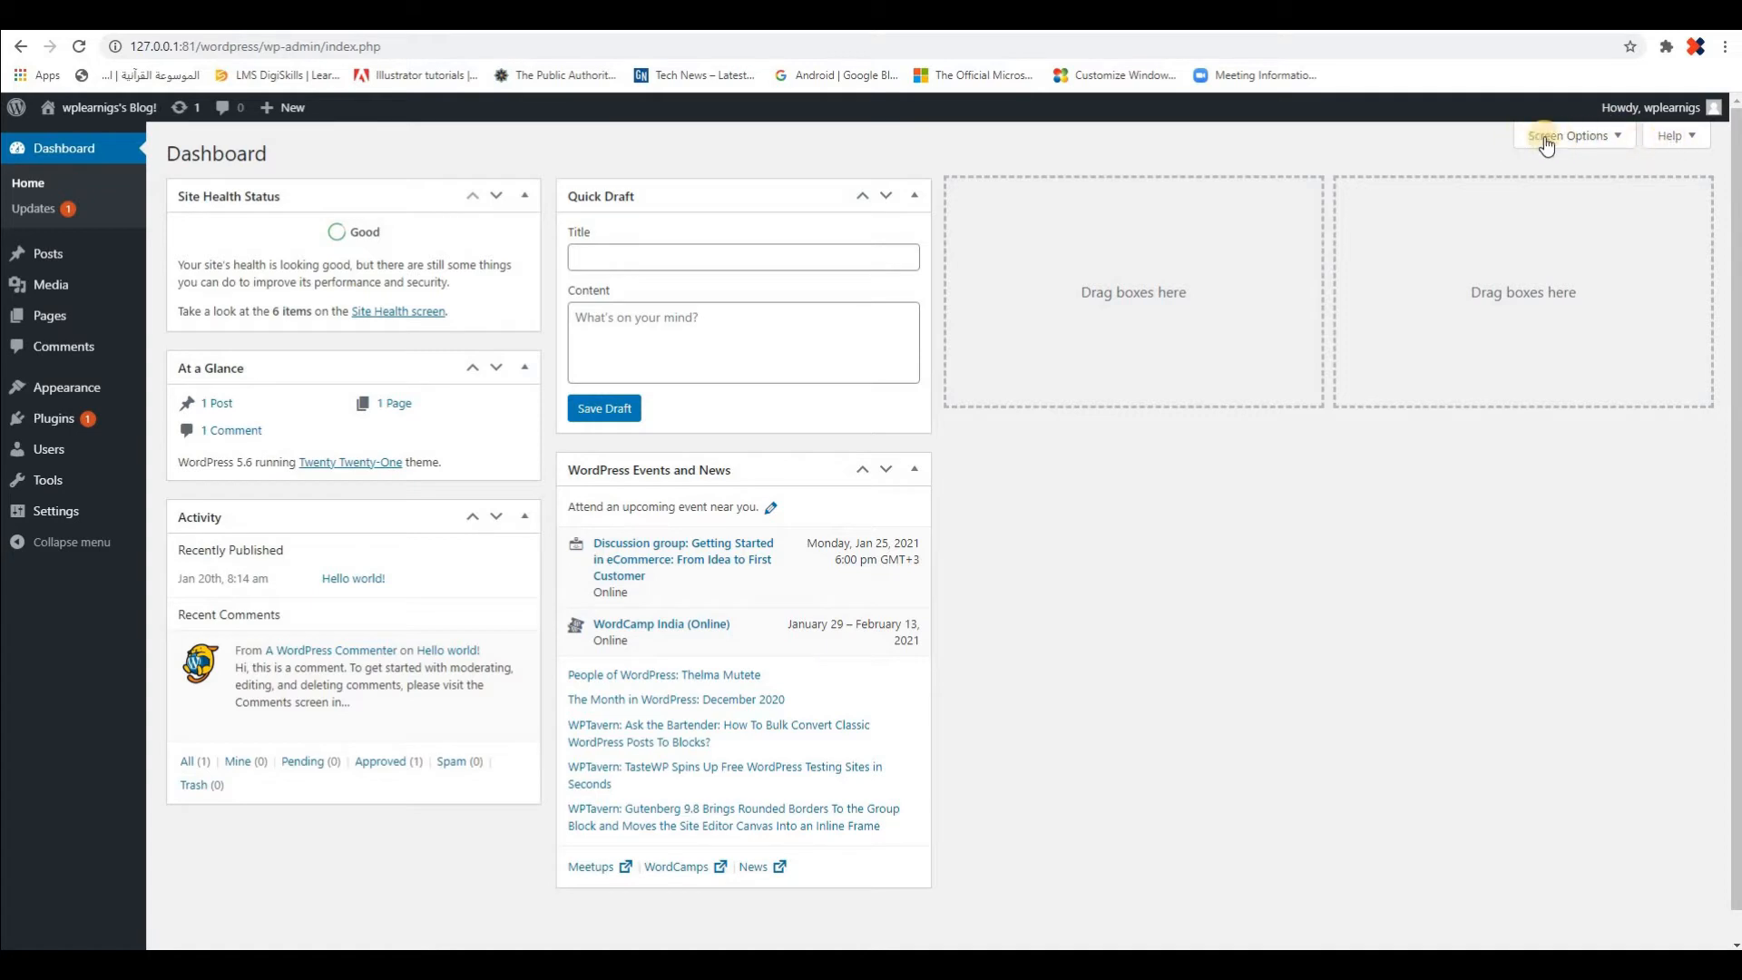
Show the dashboard's Screen Options and turn the Welcome panel back on
click(1620, 138)
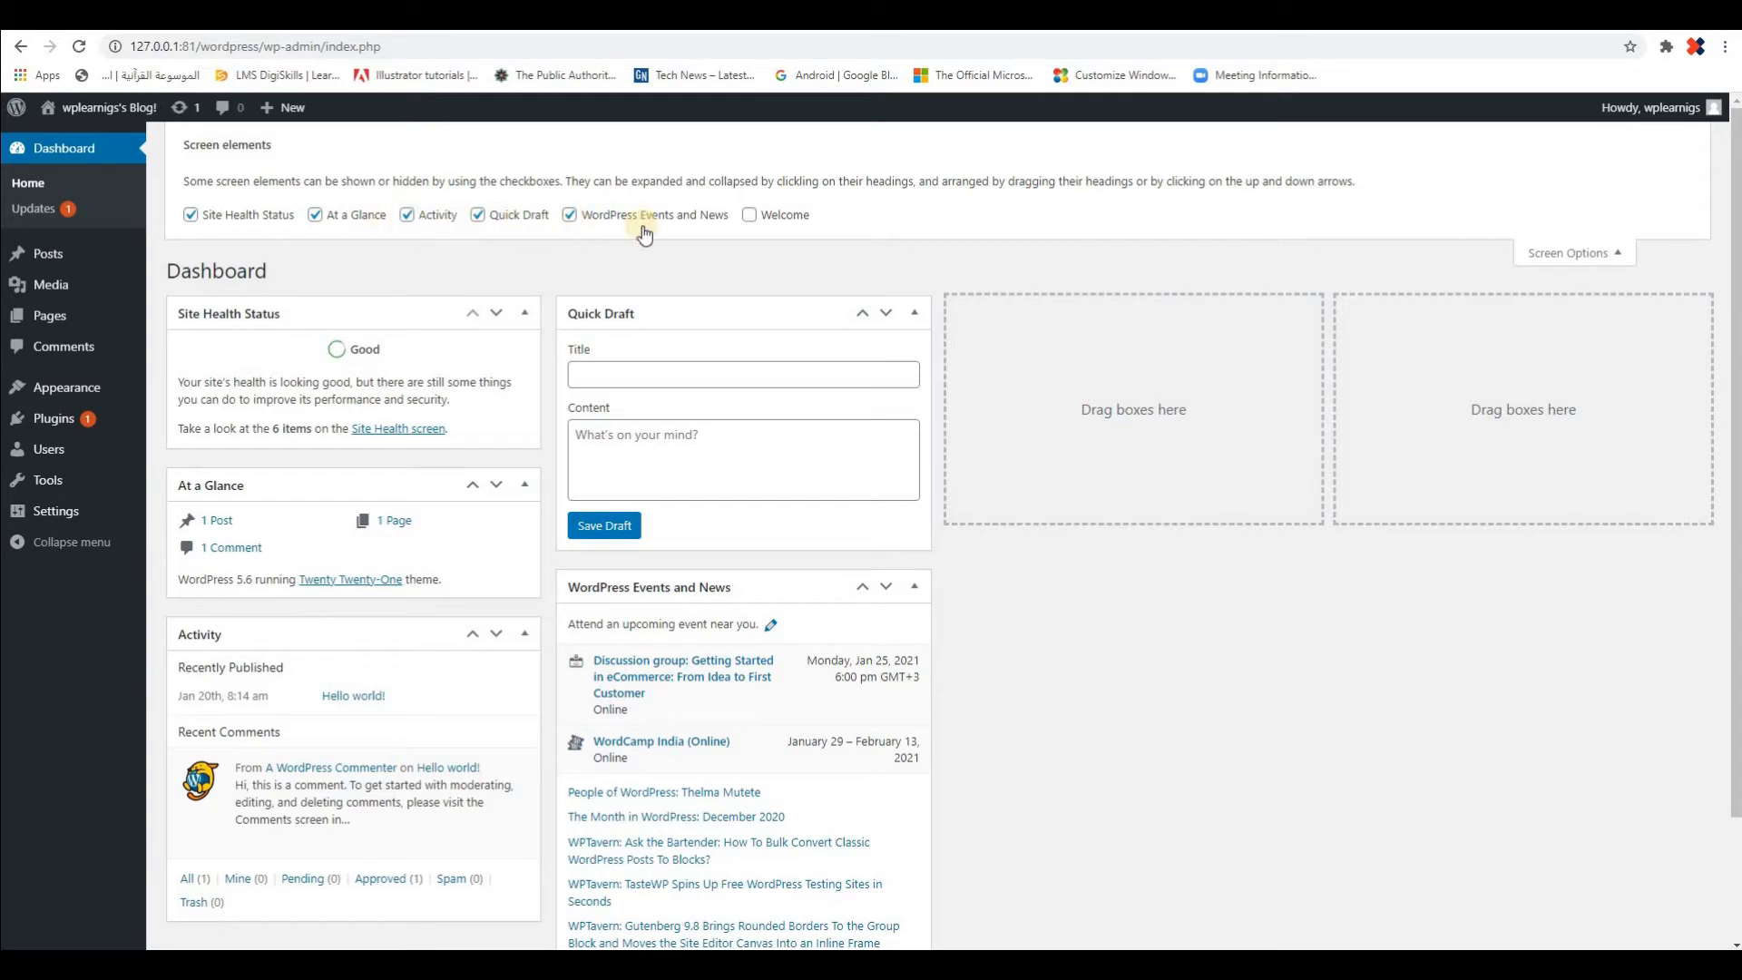
click(748, 223)
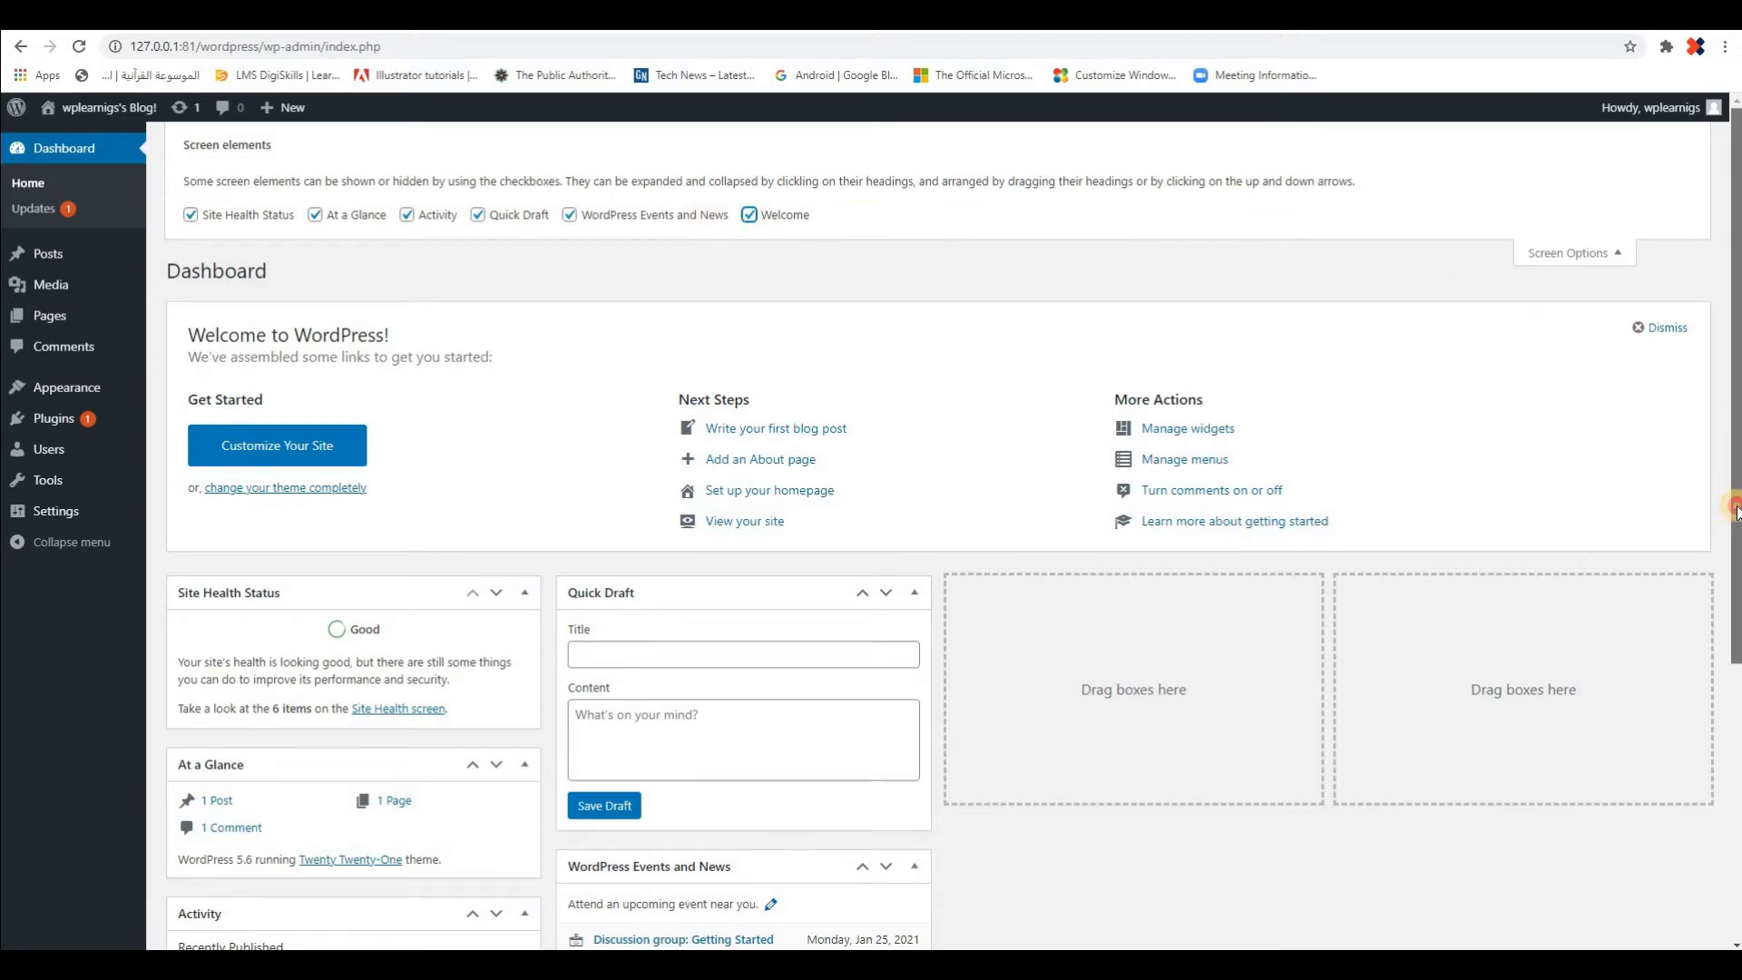
scroll(1735, 458, down, 1)
scroll(1736, 458, up, 1)
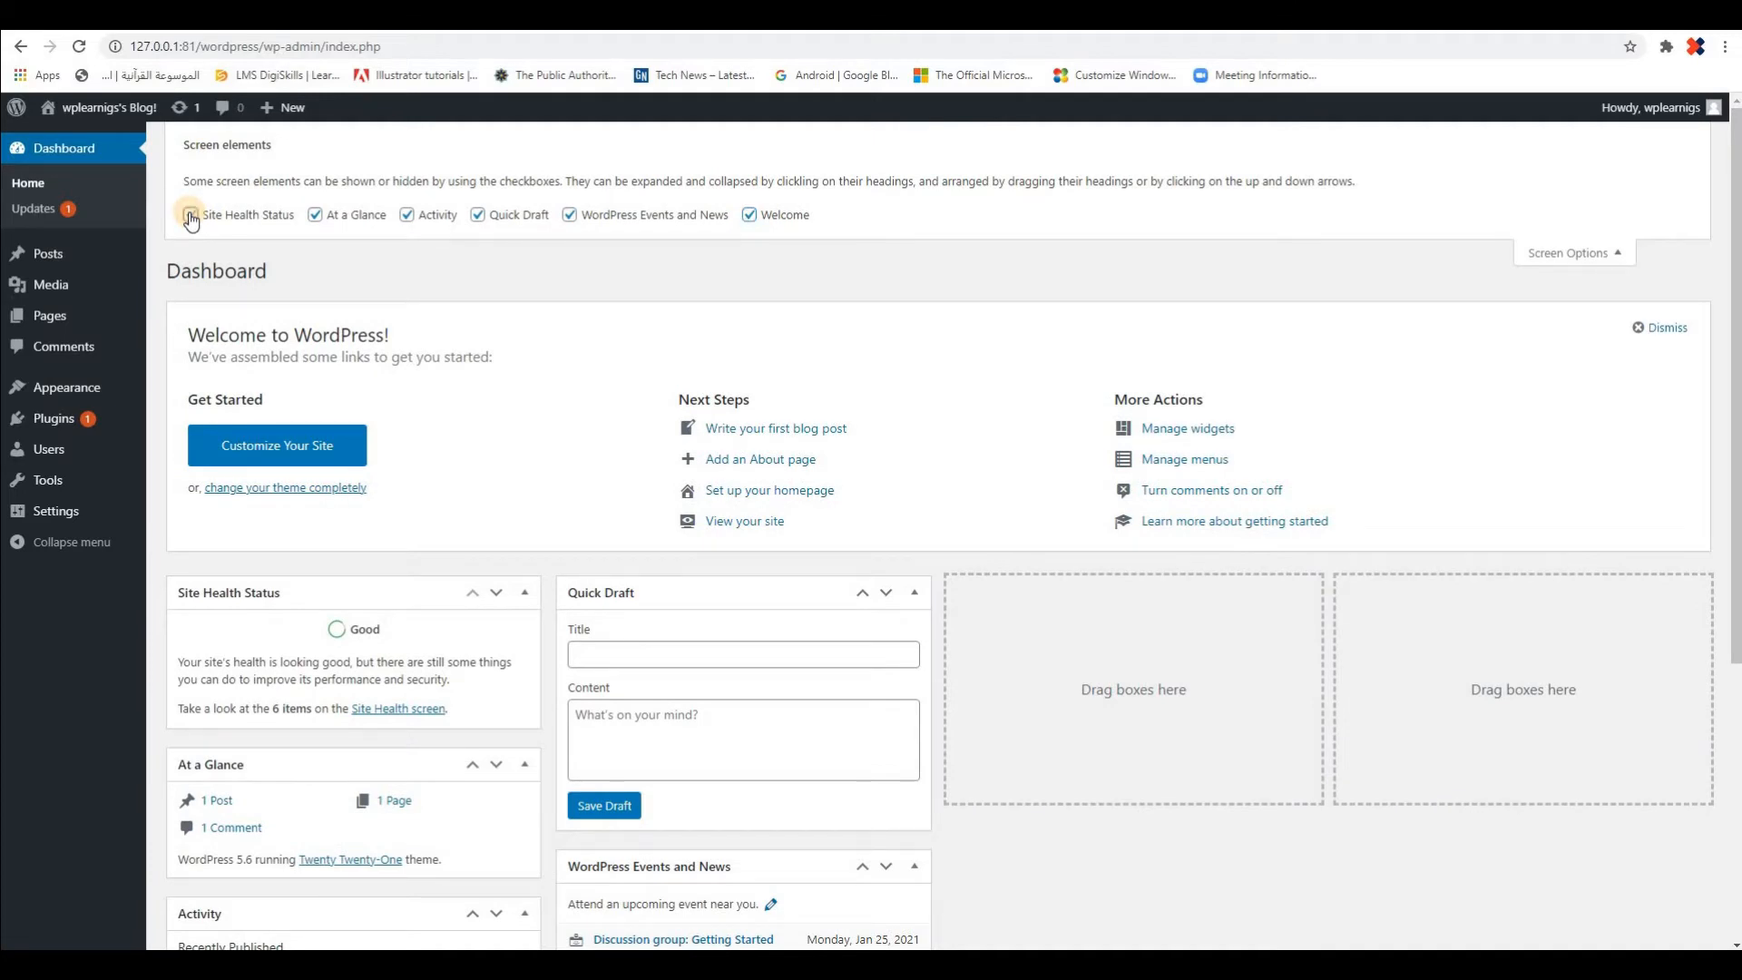
Hide all dashboard boxes, including the Welcome panel, through Screen Options and close the options
click(190, 216)
click(315, 215)
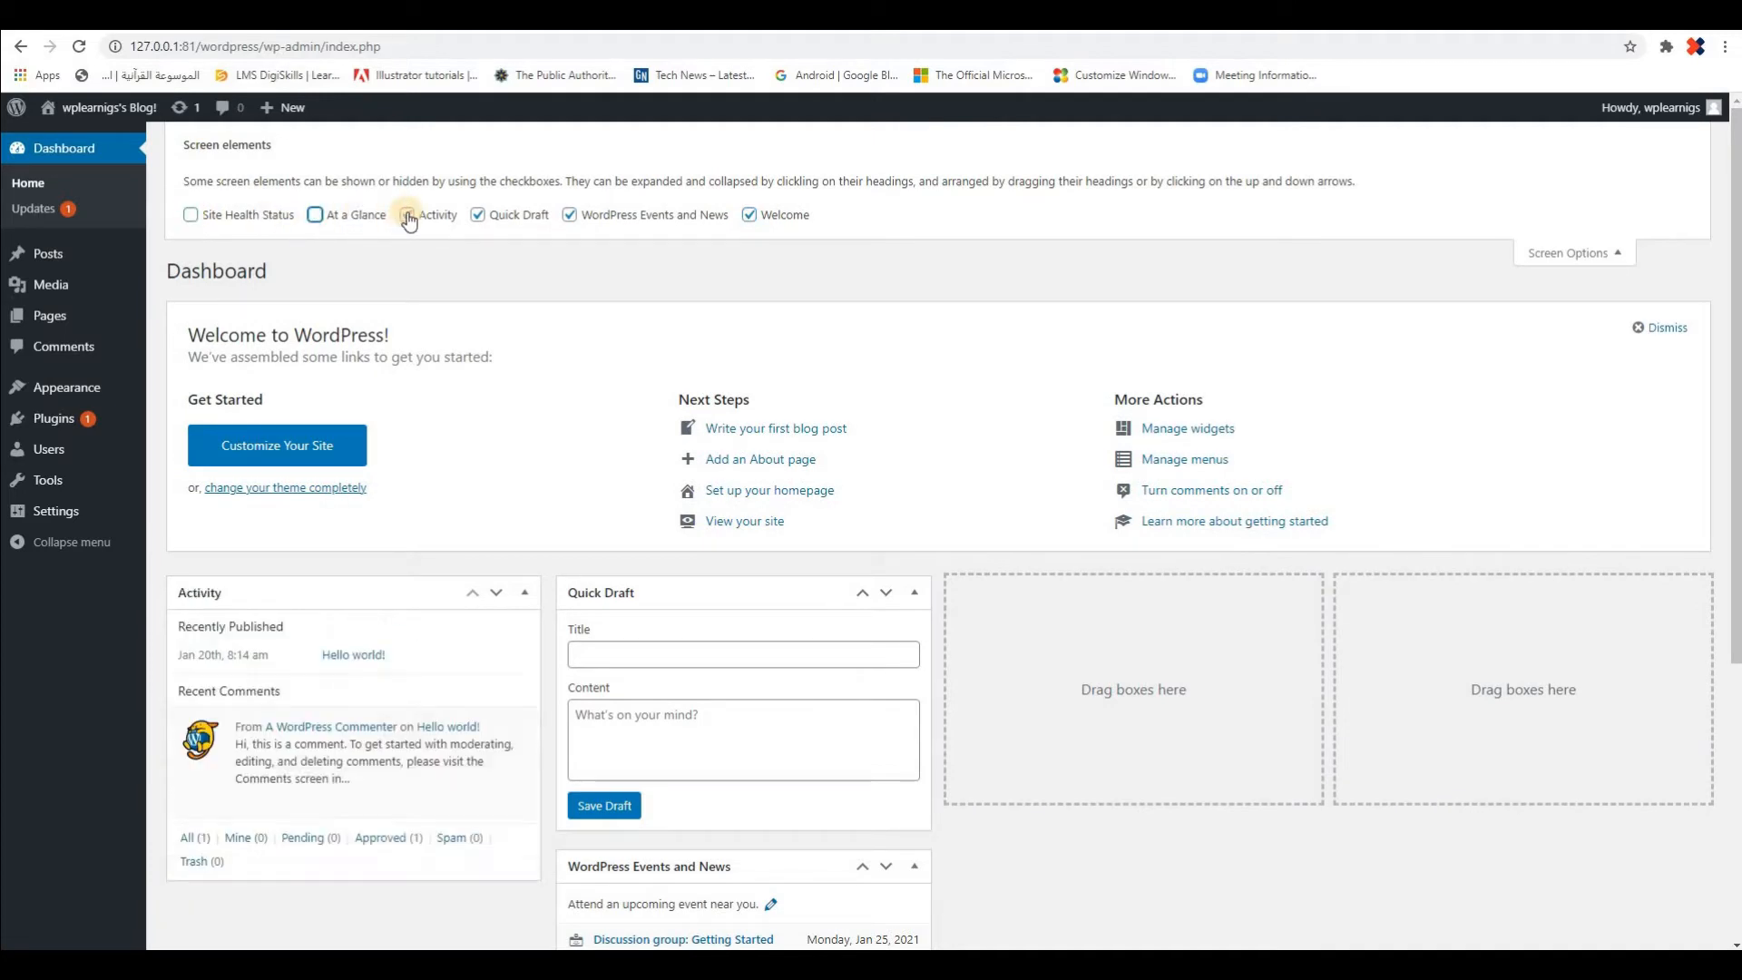
click(490, 216)
click(571, 216)
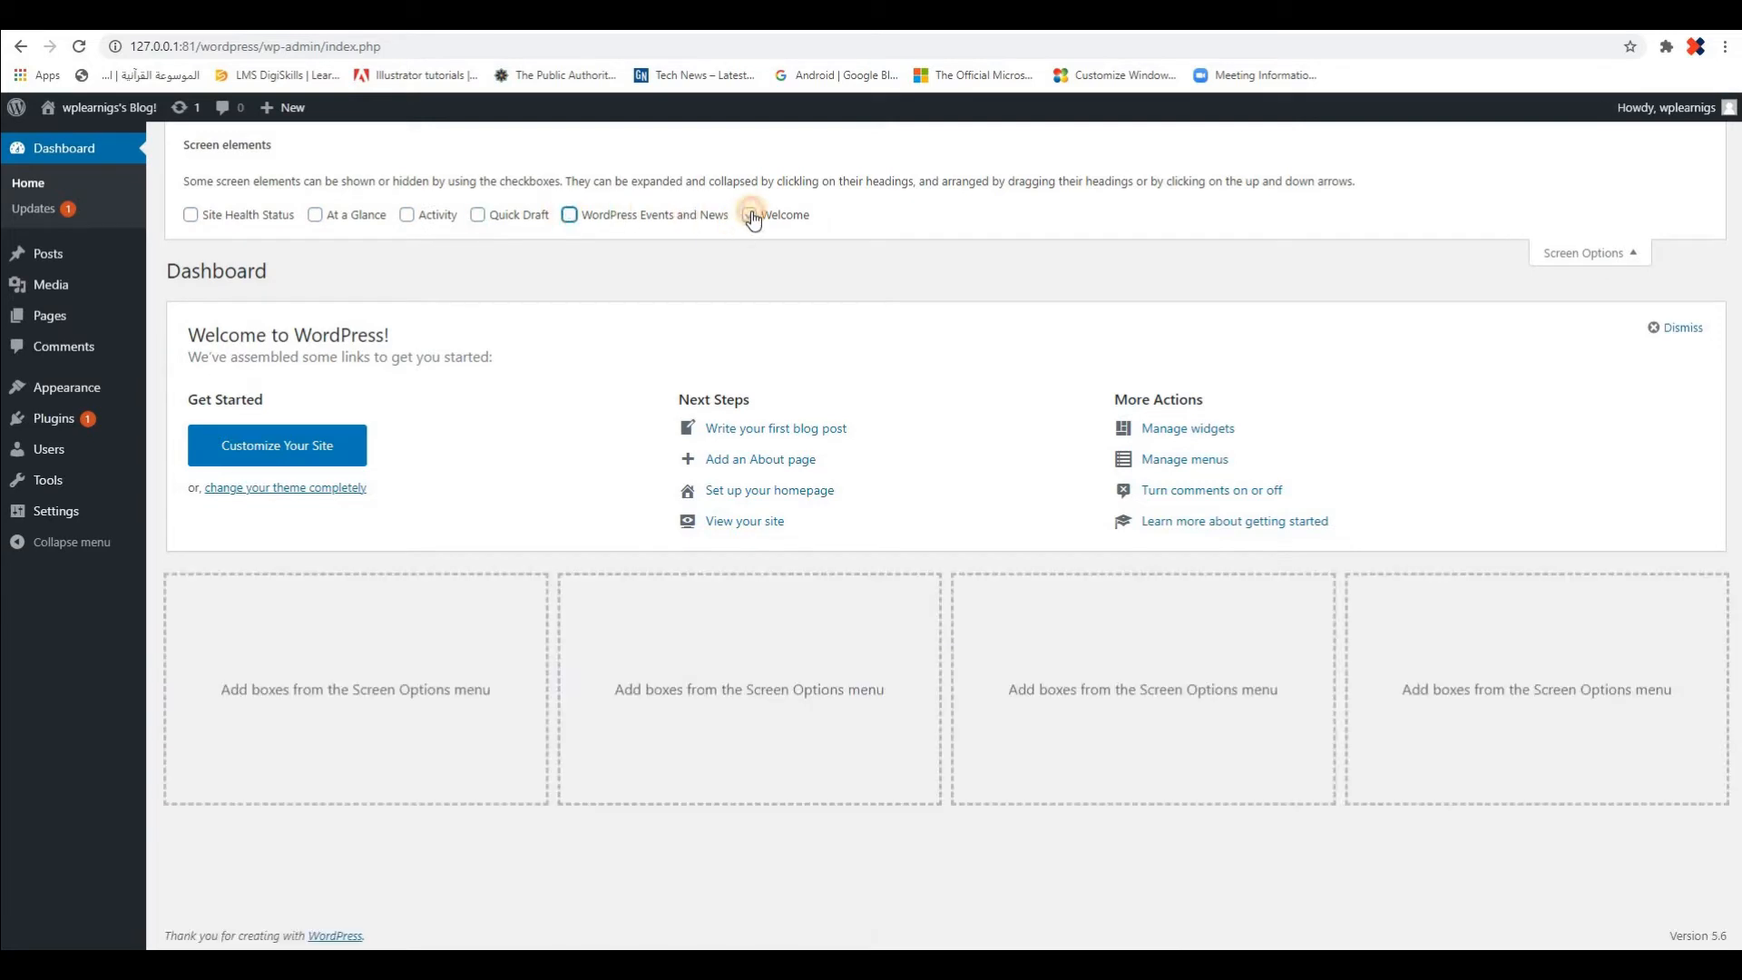
click(752, 216)
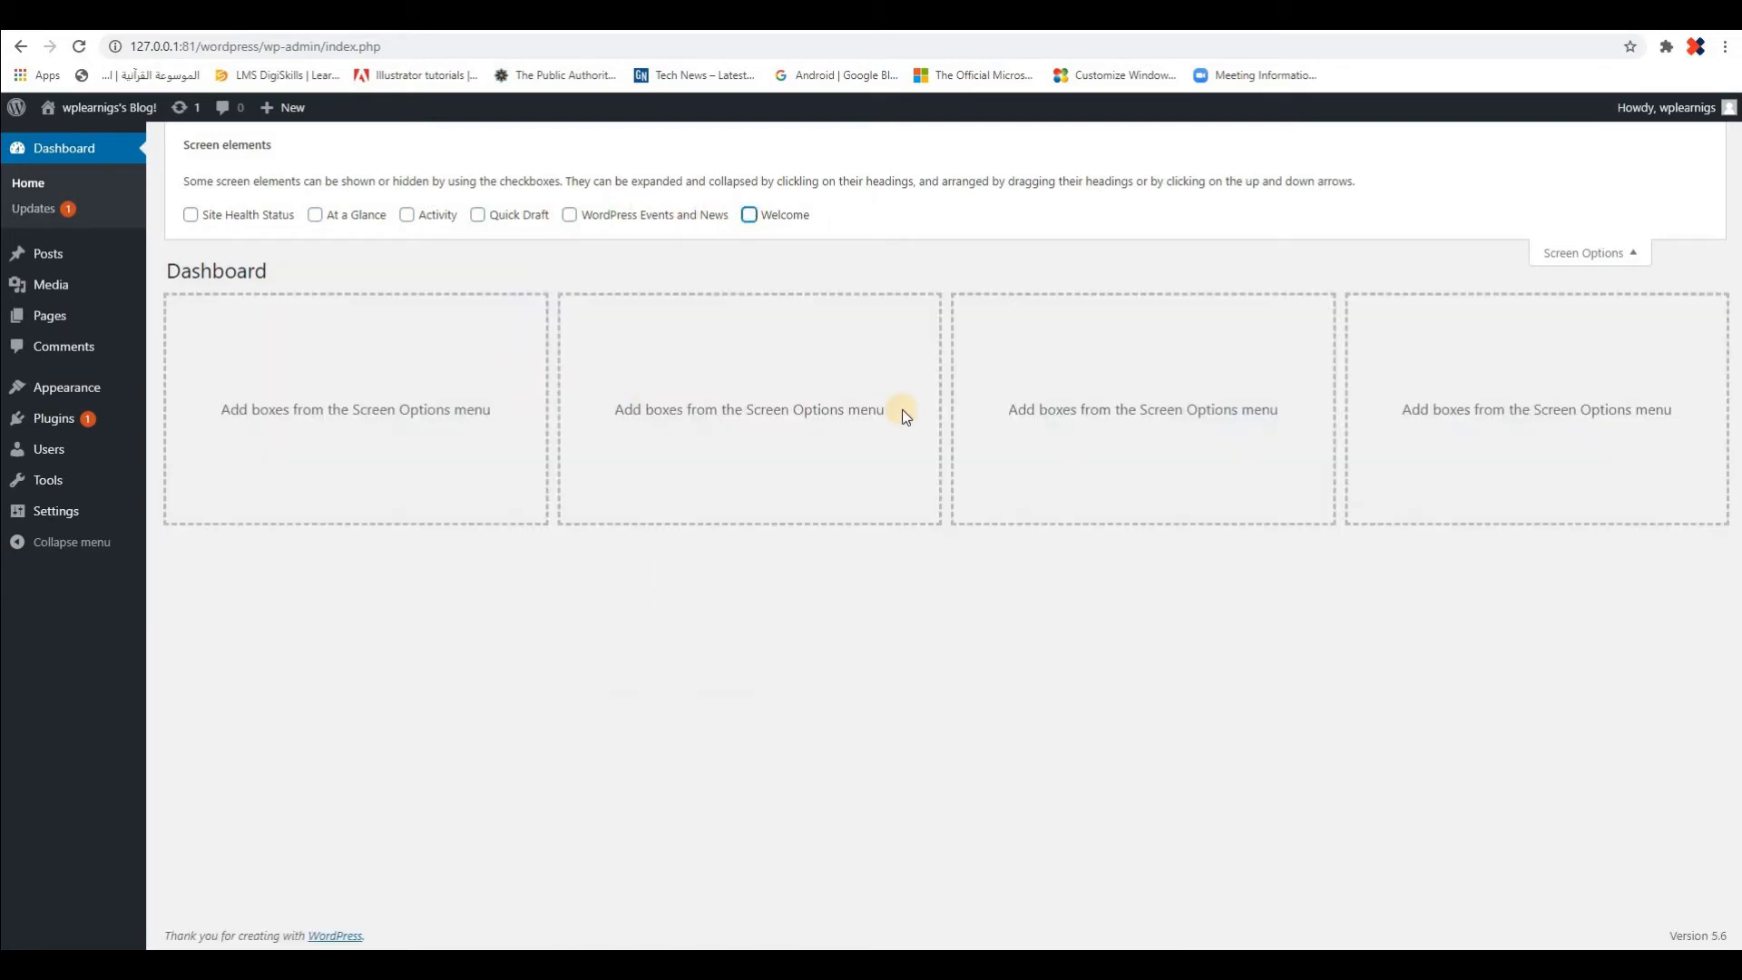
click(1633, 257)
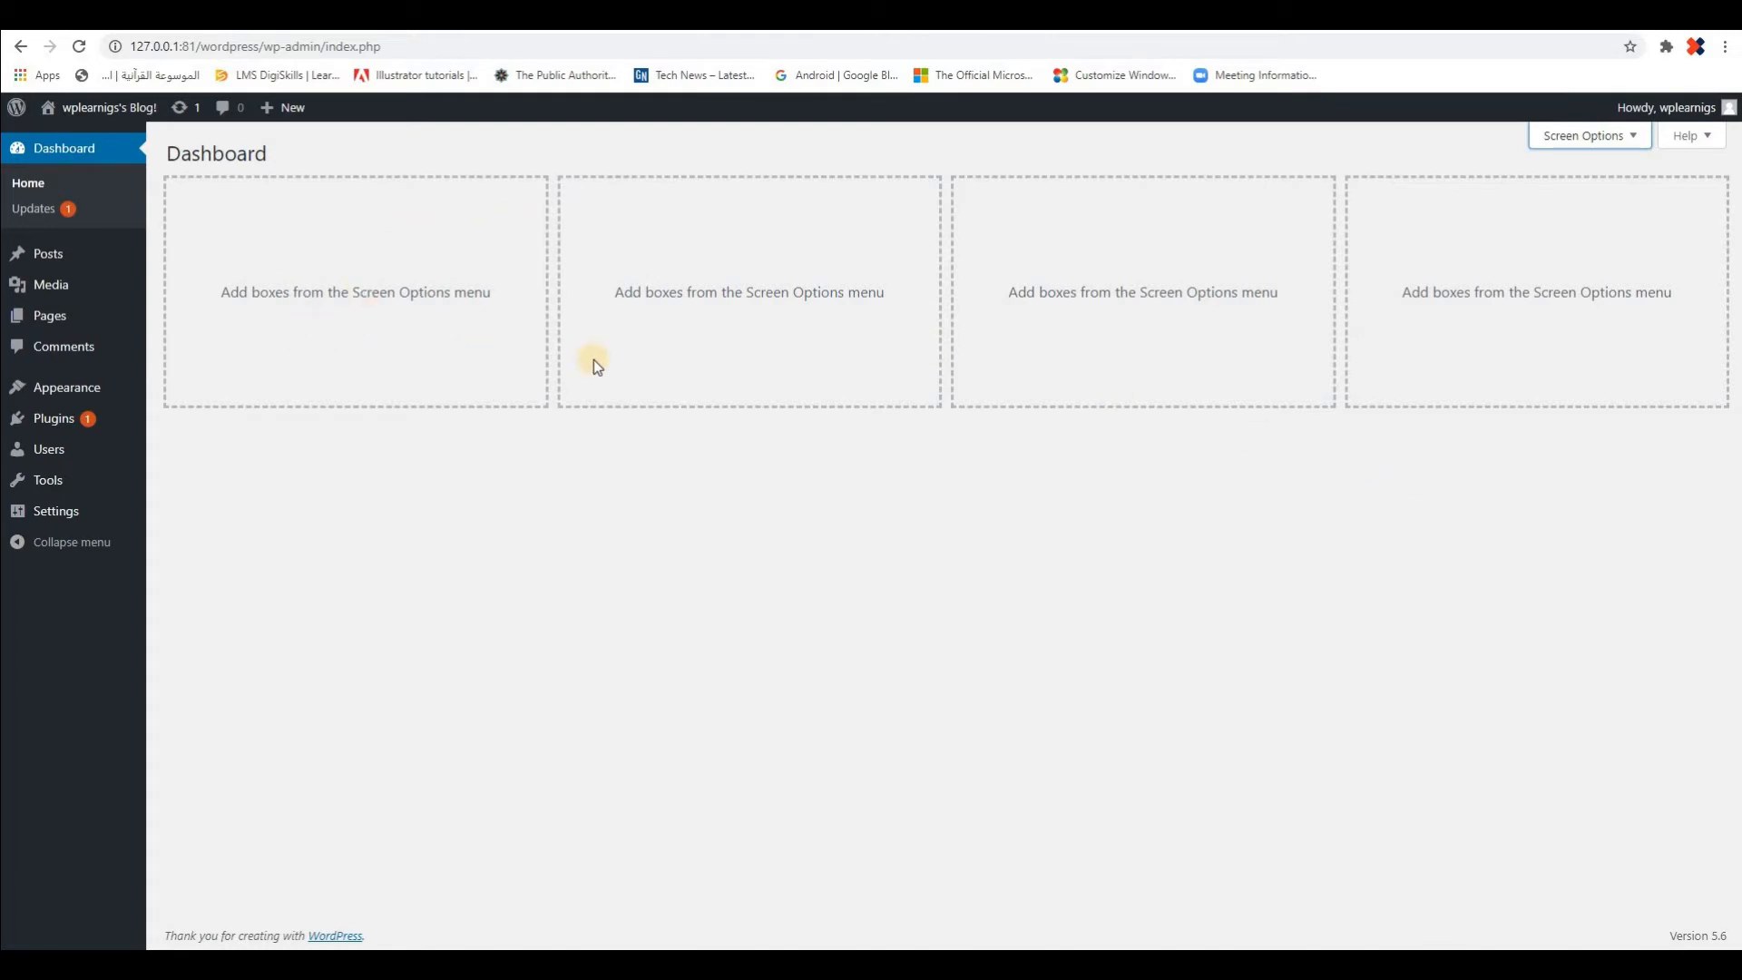
Turn the Site Health Status box back on in Screen Options and try collapsing and expanding it
click(1613, 138)
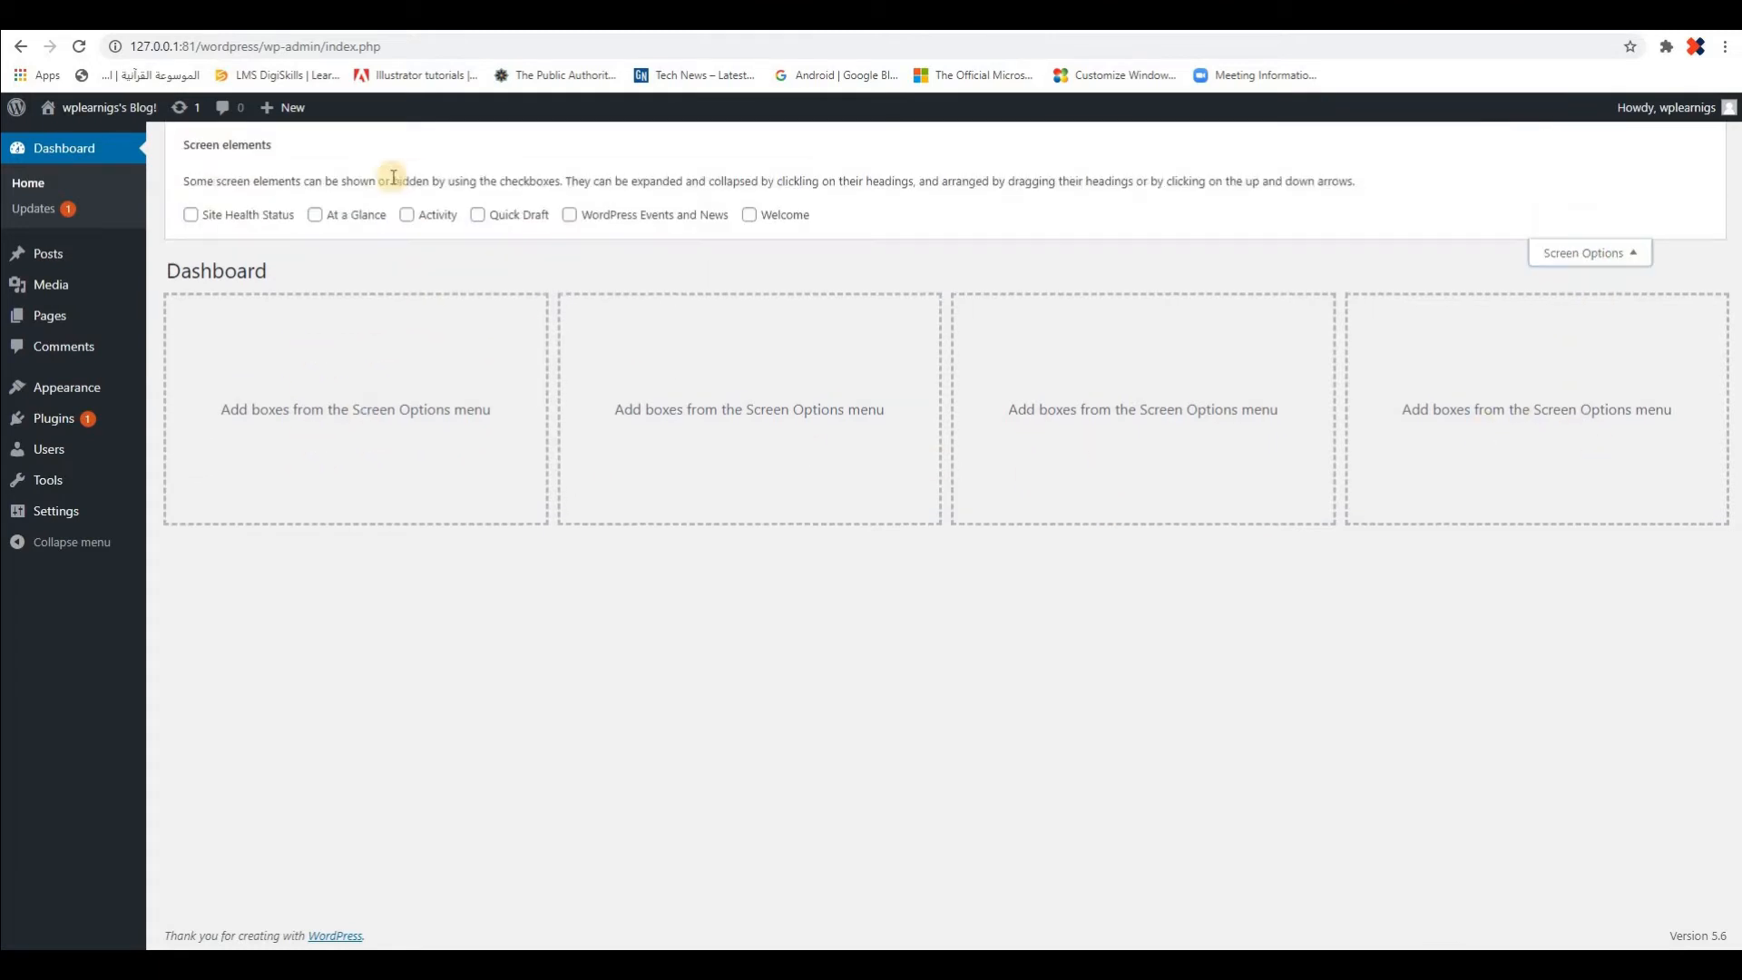
click(190, 217)
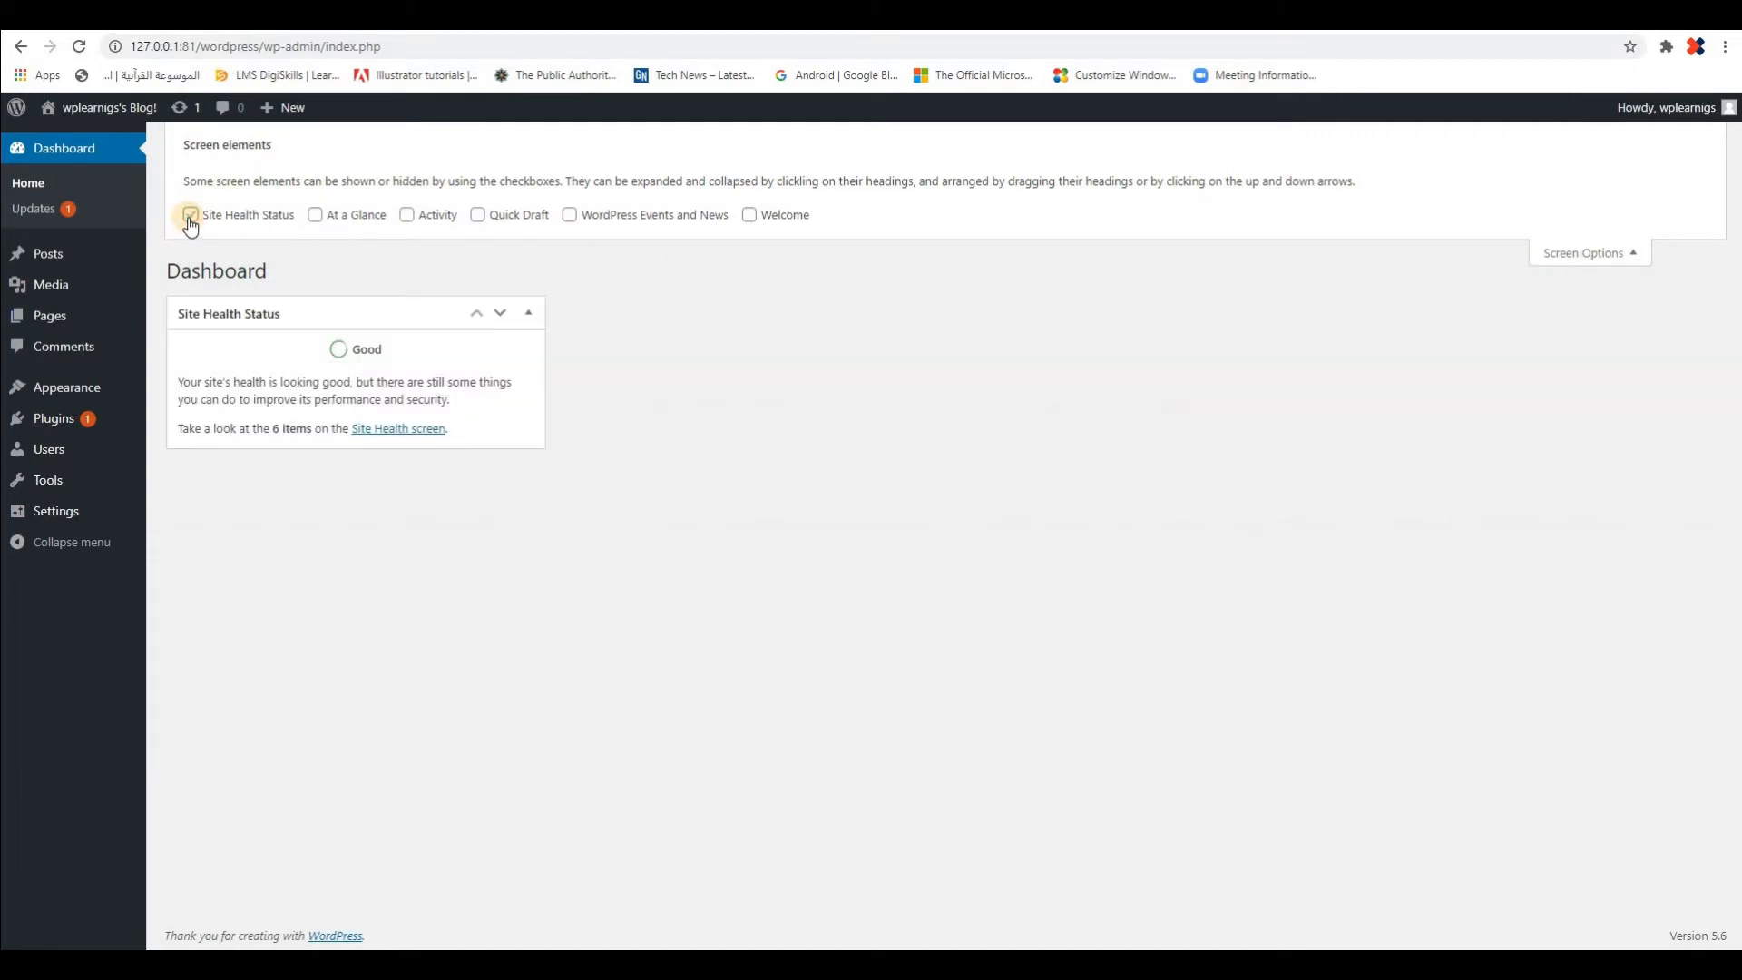
click(530, 317)
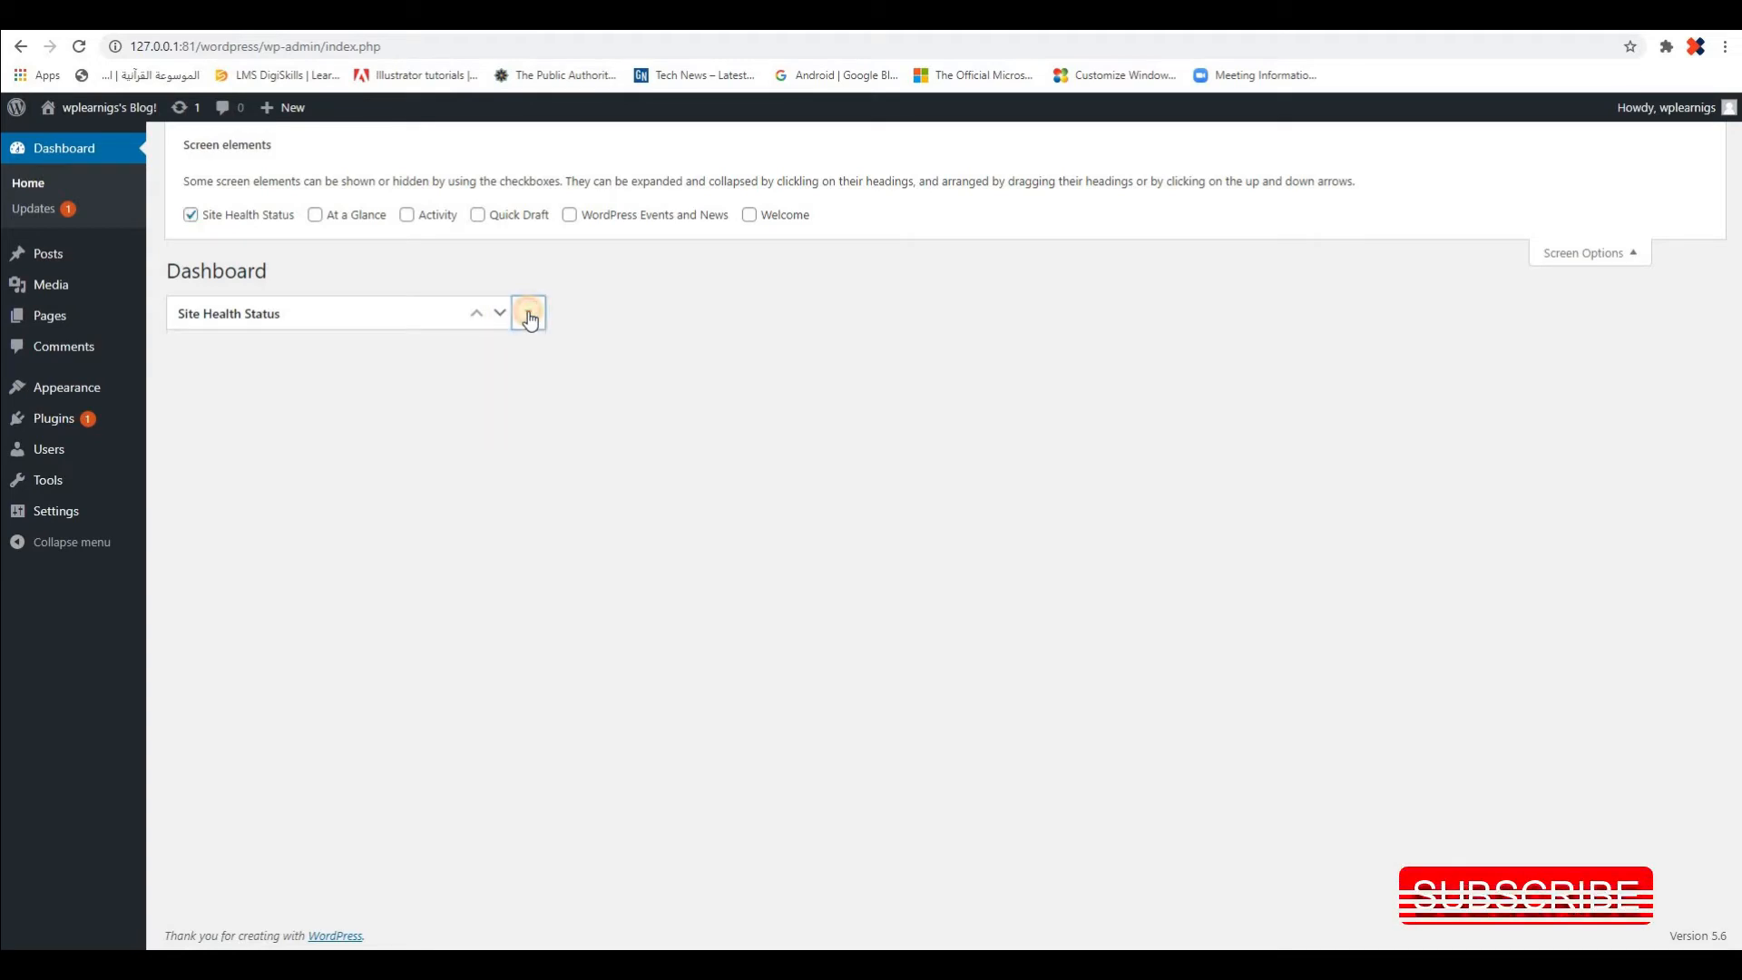
click(530, 318)
click(530, 318)
click(530, 317)
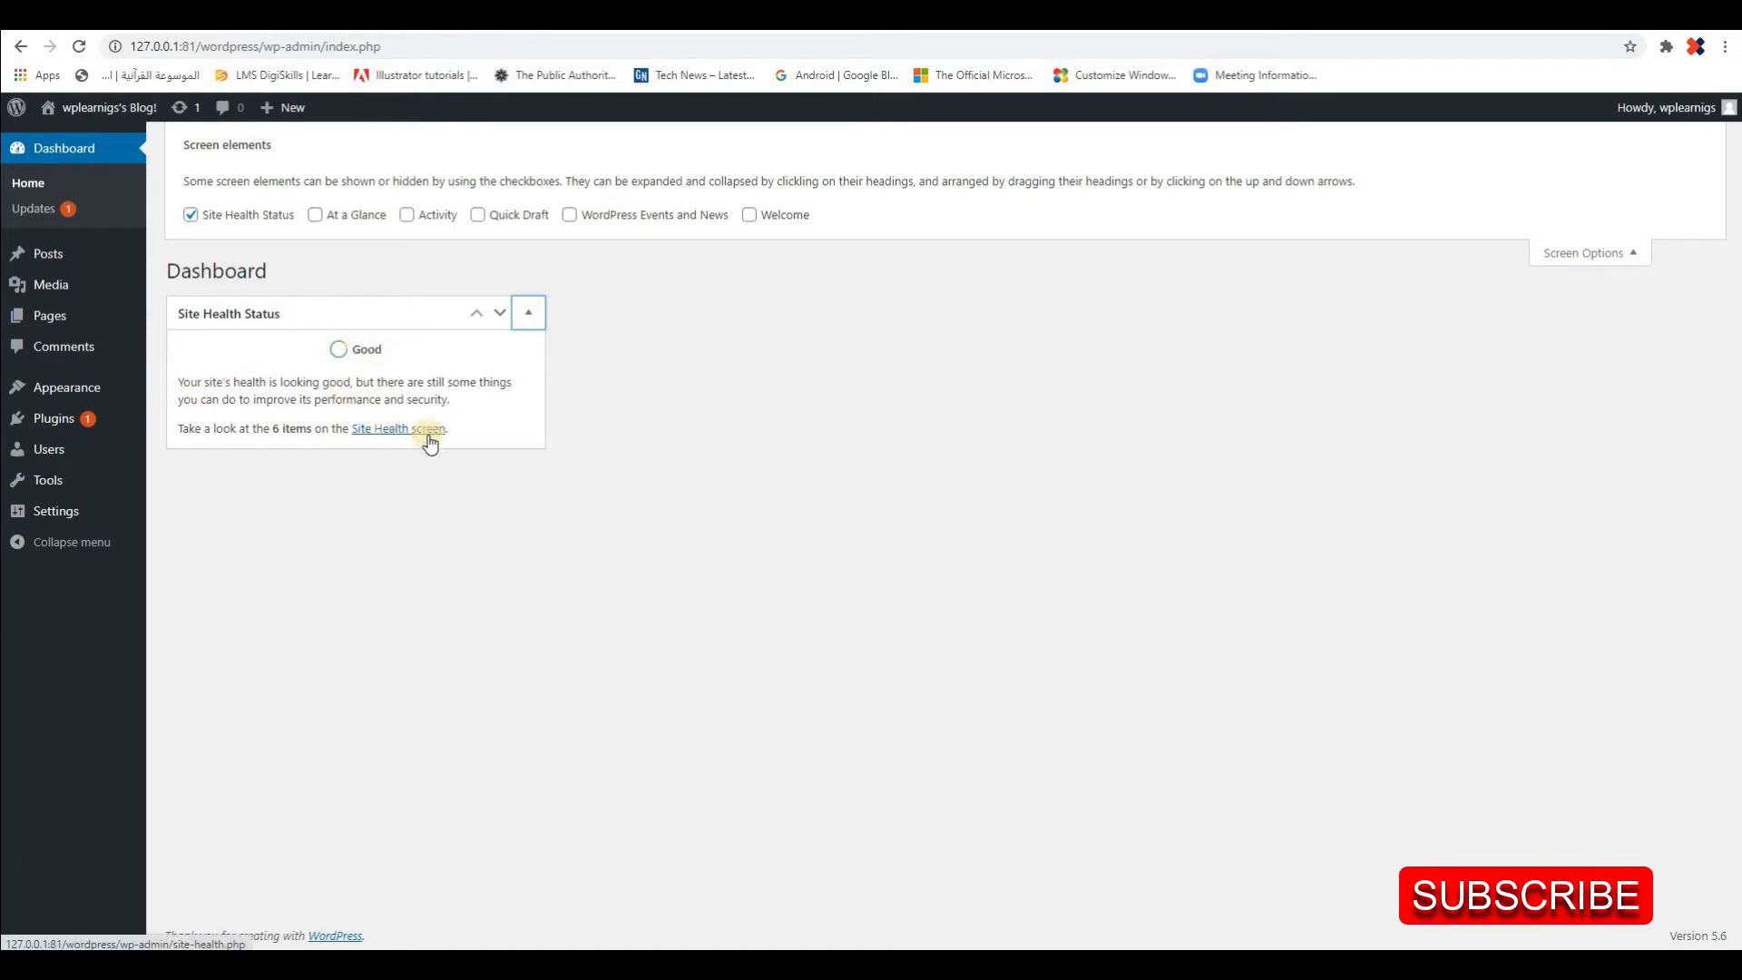
View the Site Health screen linked from the status box and return to the dashboard with Screen Options shown
click(376, 430)
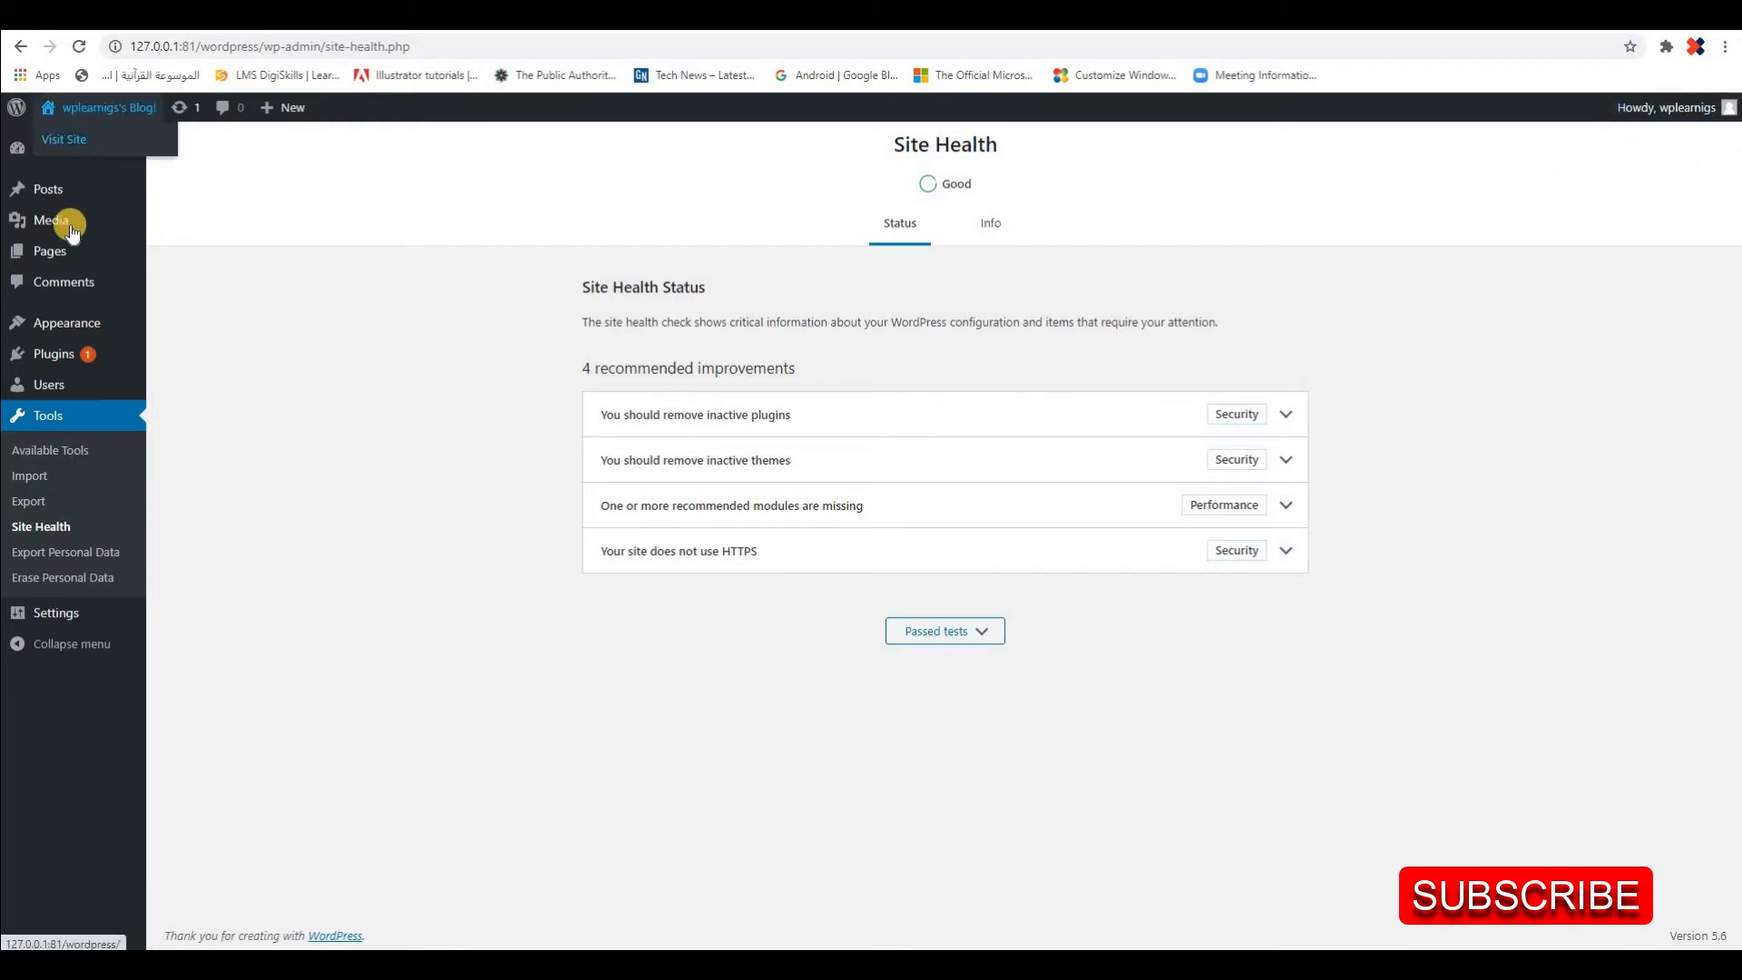
click(41, 148)
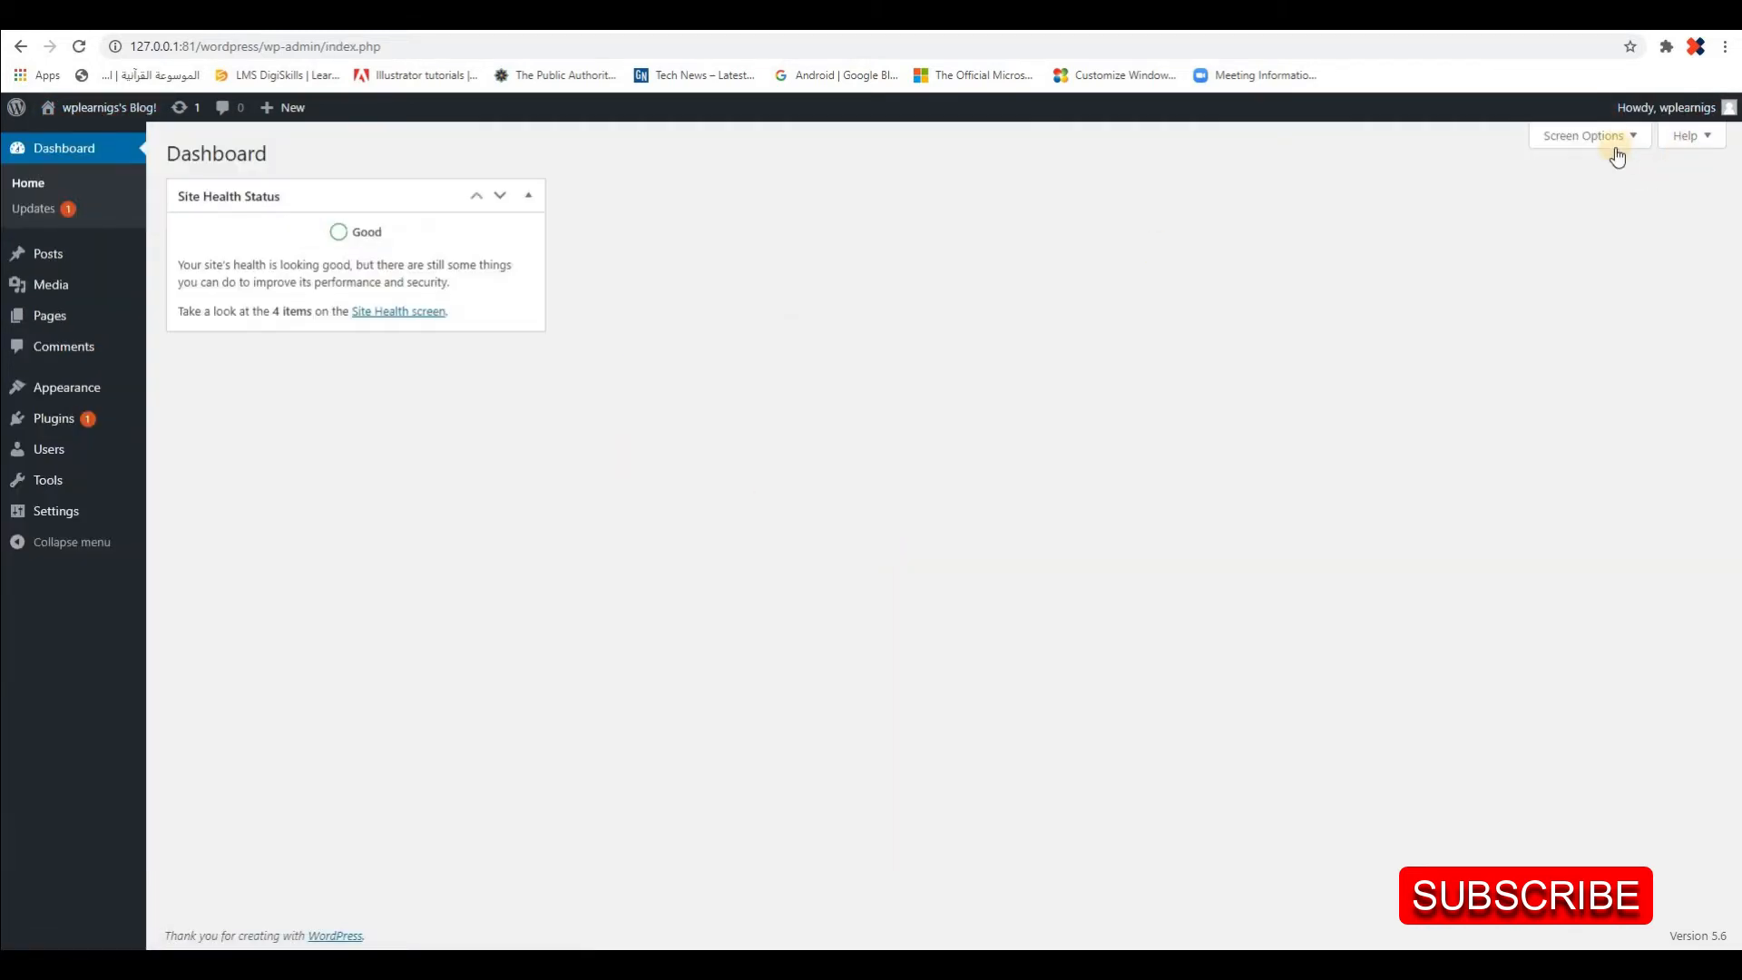
click(1624, 137)
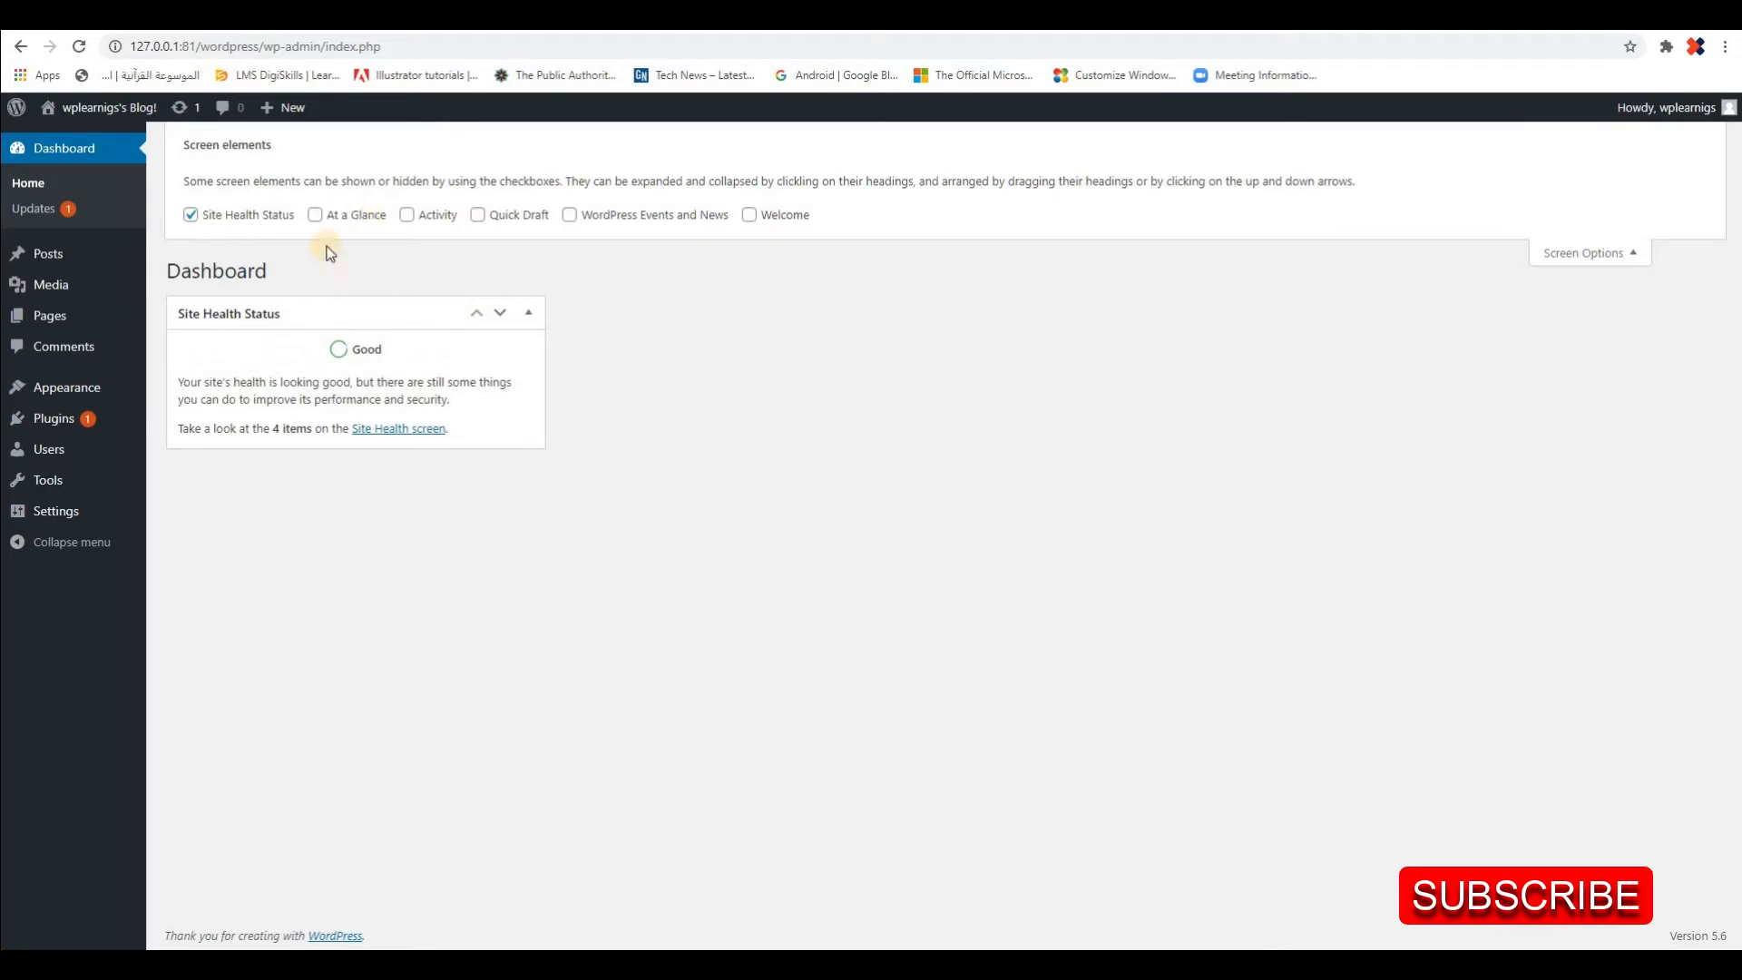
Move the Site Health Status box back and forth between the dashboard columns and leave it in the fourth column
mouse_move(377, 315)
mouse_down()
mouse_move(1545, 303)
mouse_move(1522, 344)
mouse_up()
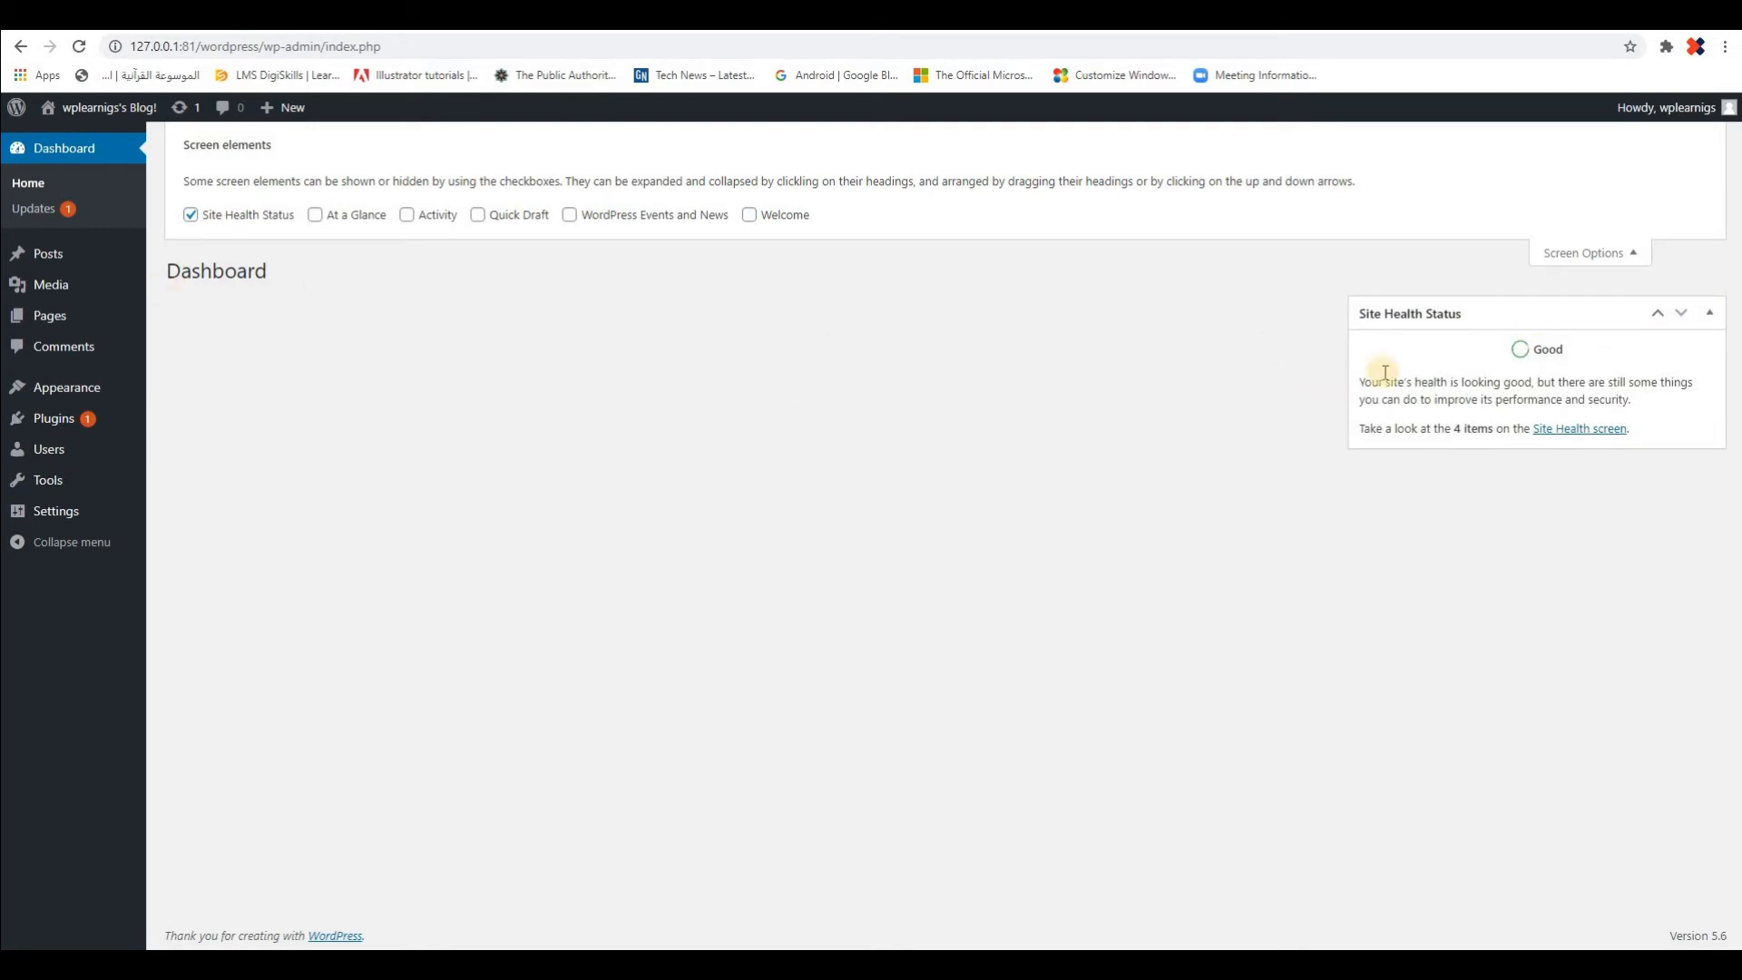
mouse_move(1559, 318)
mouse_down()
mouse_move(420, 335)
mouse_move(770, 327)
mouse_move(373, 315)
mouse_up()
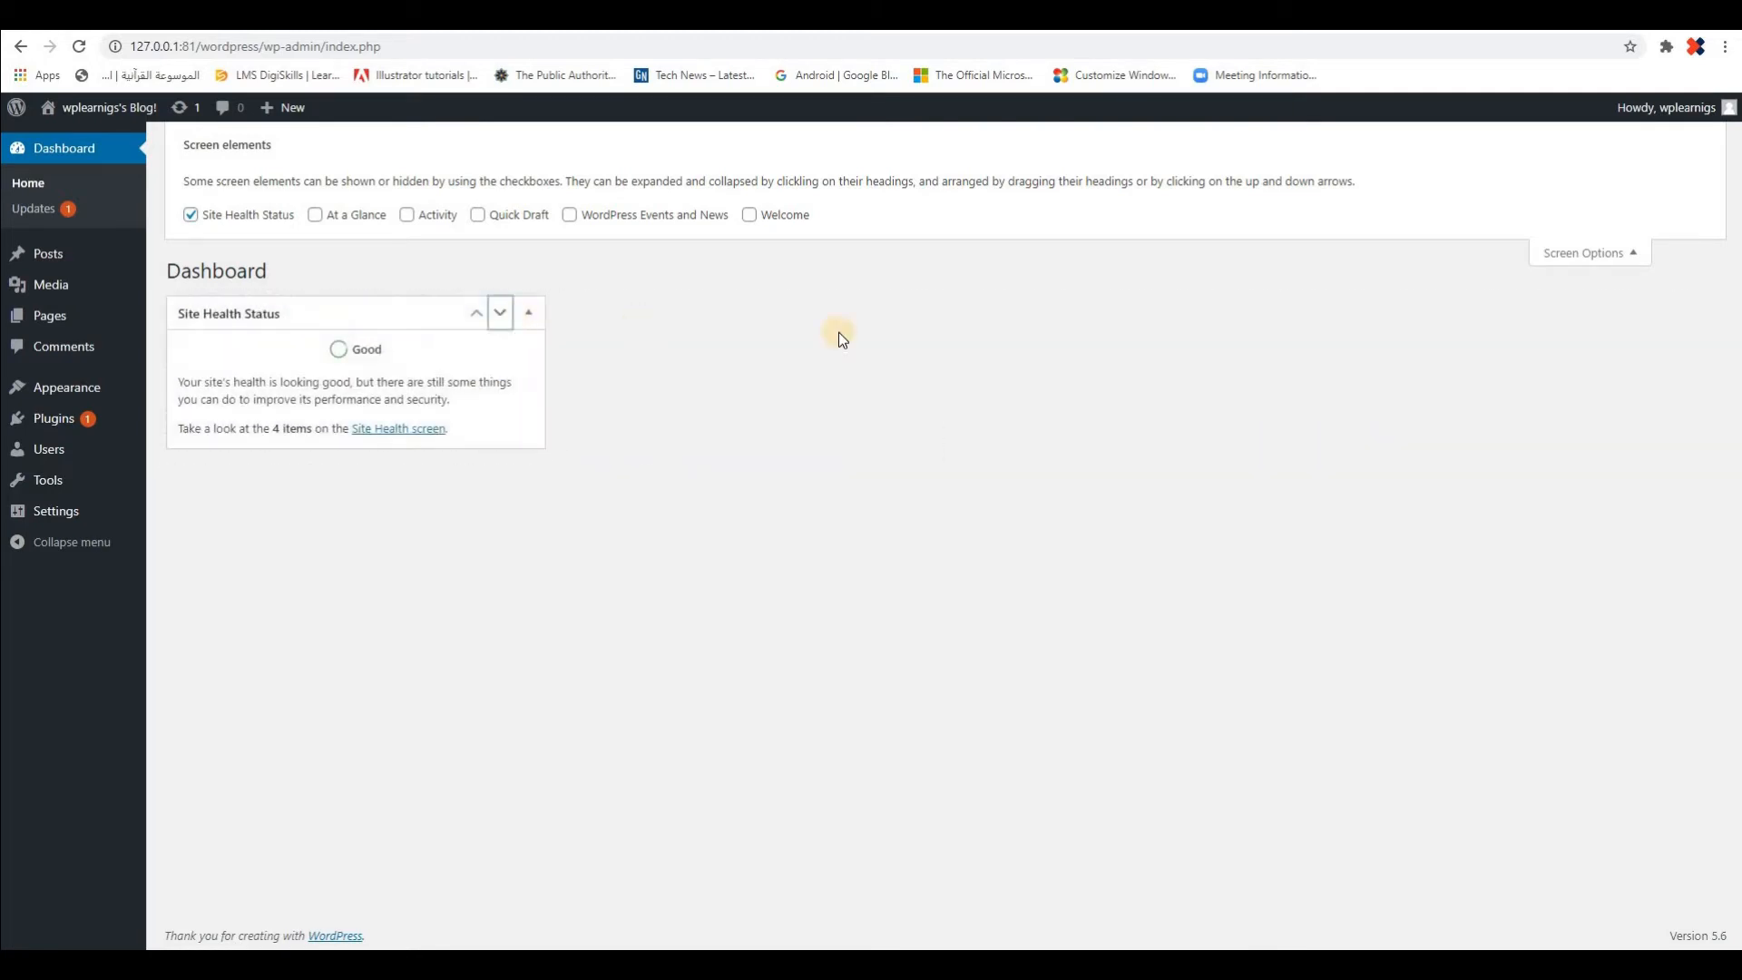
click(897, 314)
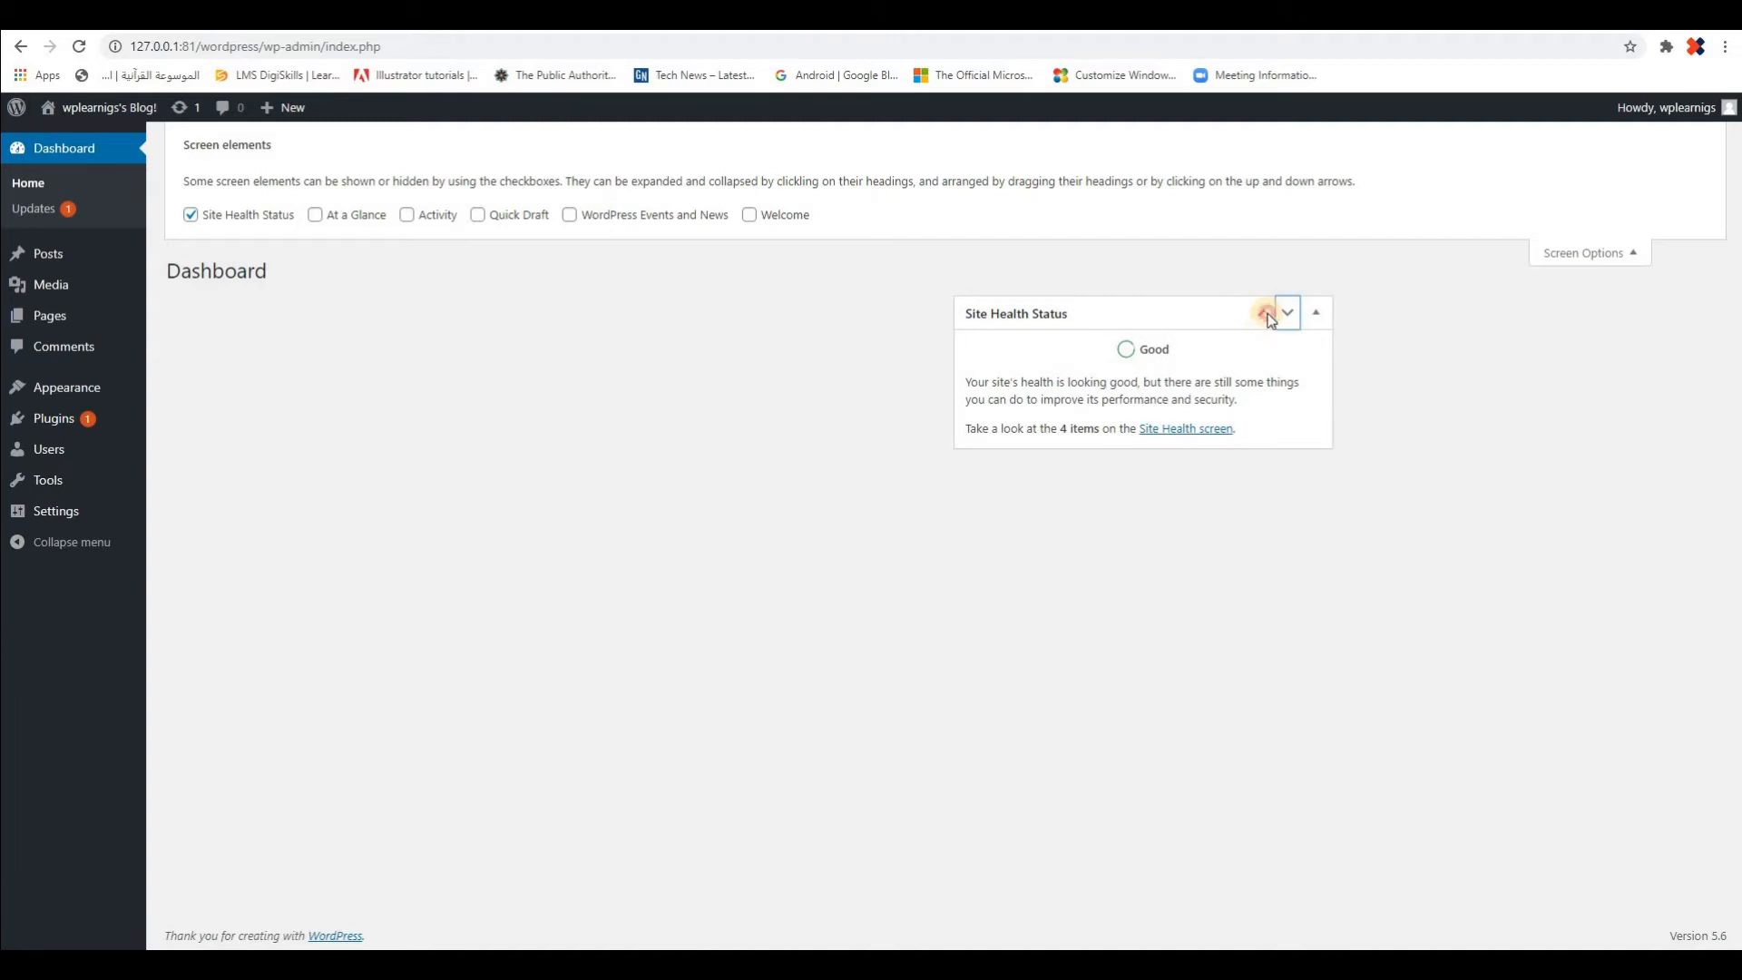
click(1266, 314)
click(894, 314)
click(1285, 318)
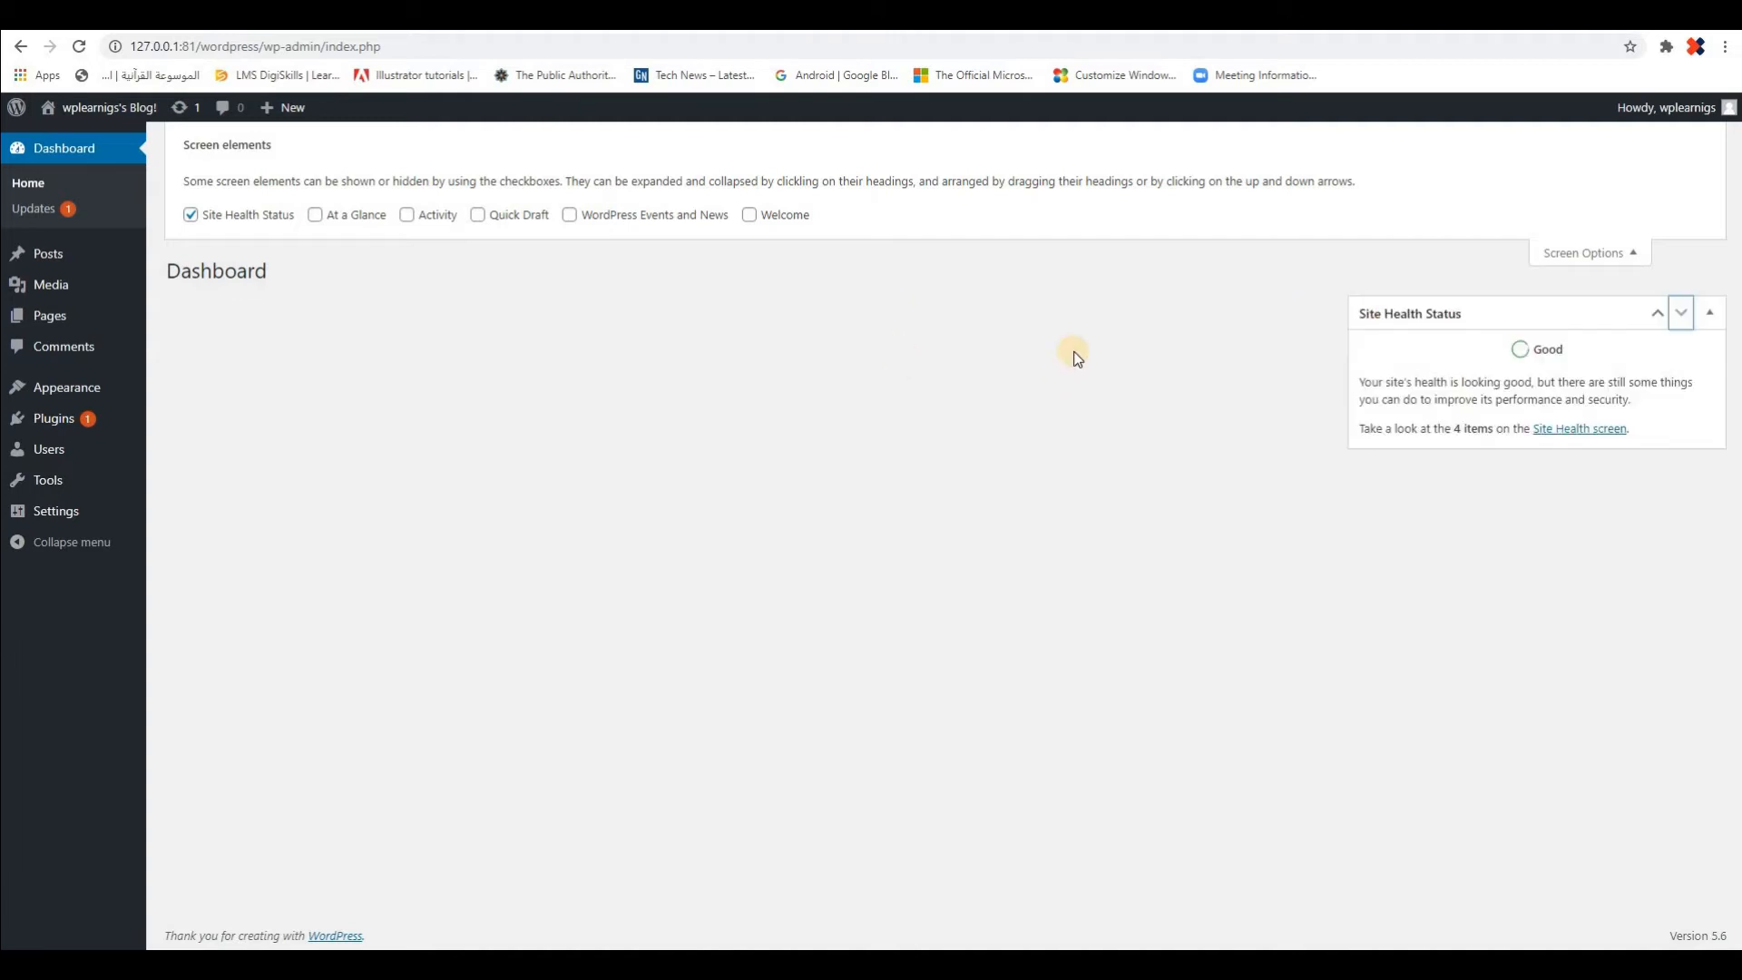
Turn on the At a Glance box, and try collapsing and expanding it and the Site Health Status box
click(315, 215)
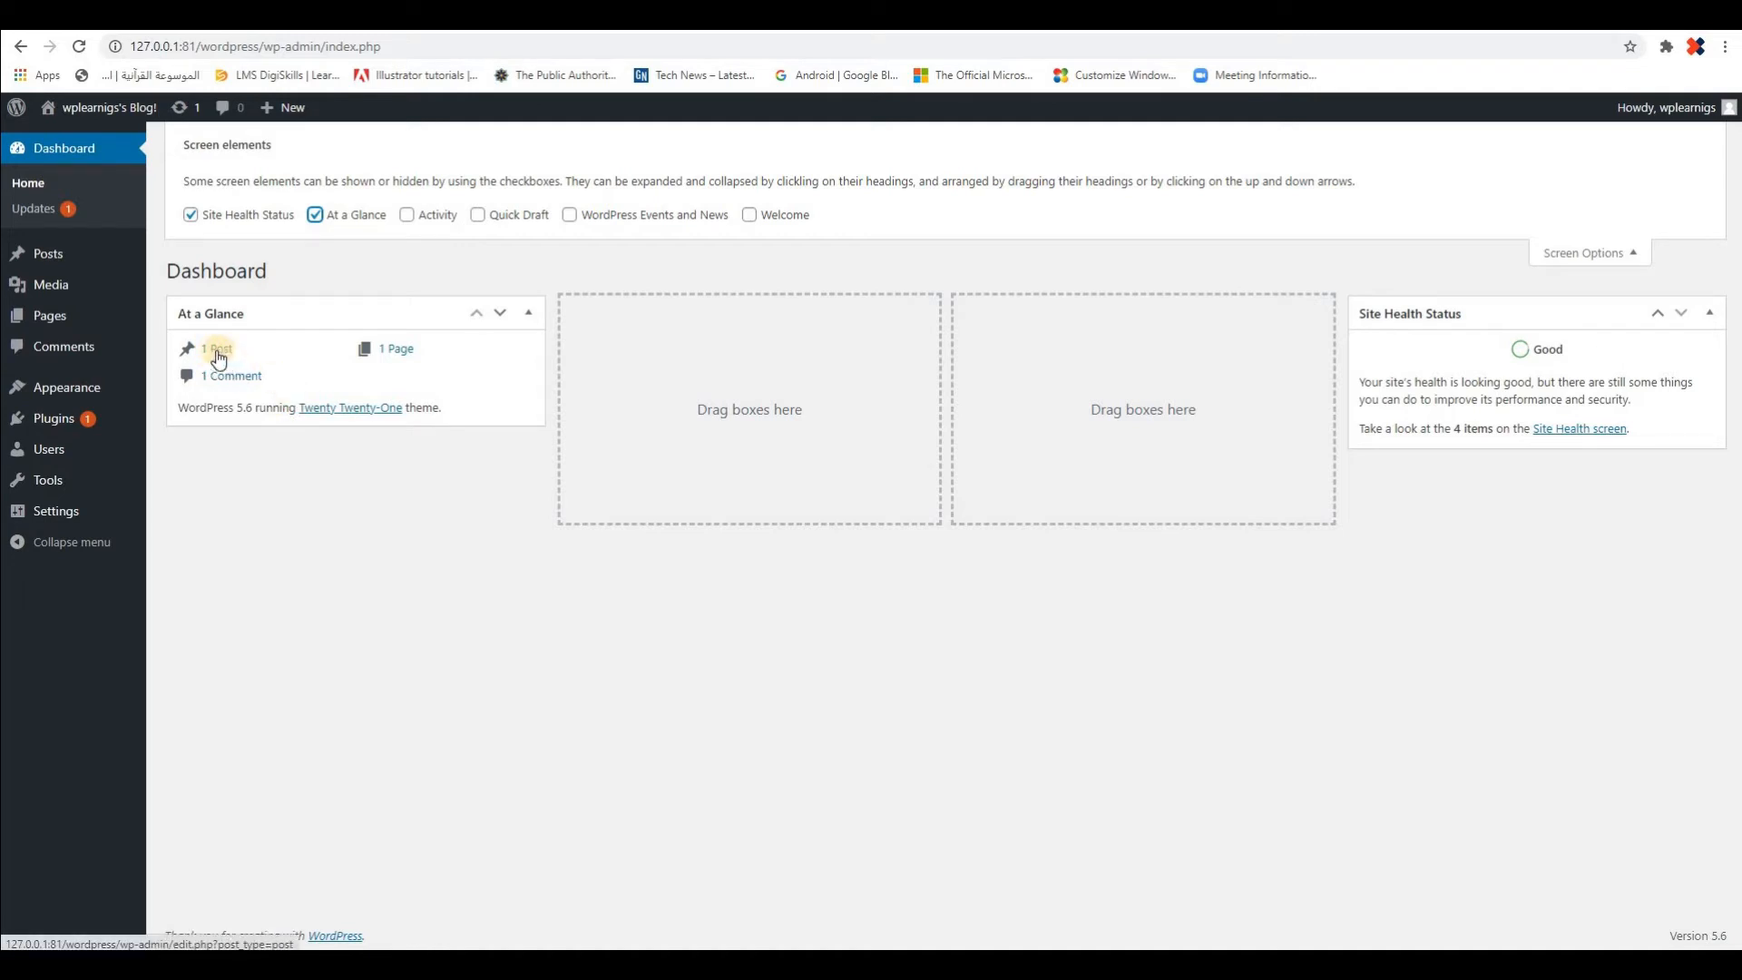
double_click(243, 408)
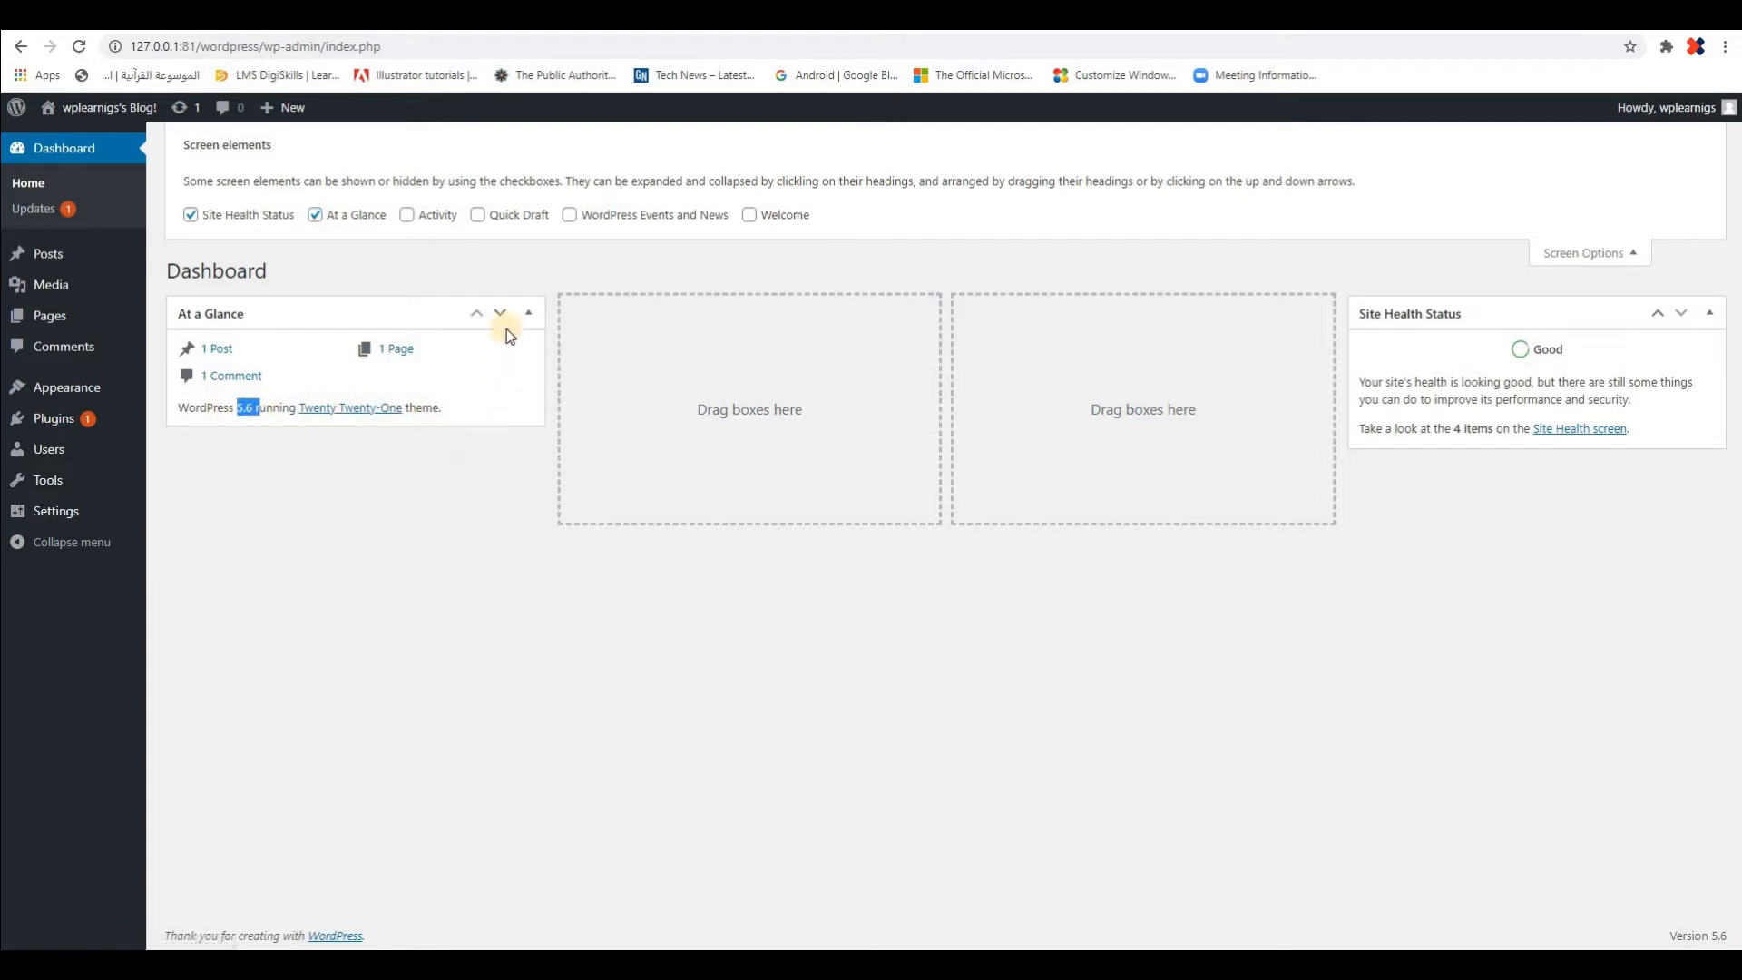
click(873, 314)
click(530, 314)
click(530, 314)
click(1709, 313)
click(1645, 323)
Turn on the Activity box and move it to the third dashboard column
click(407, 216)
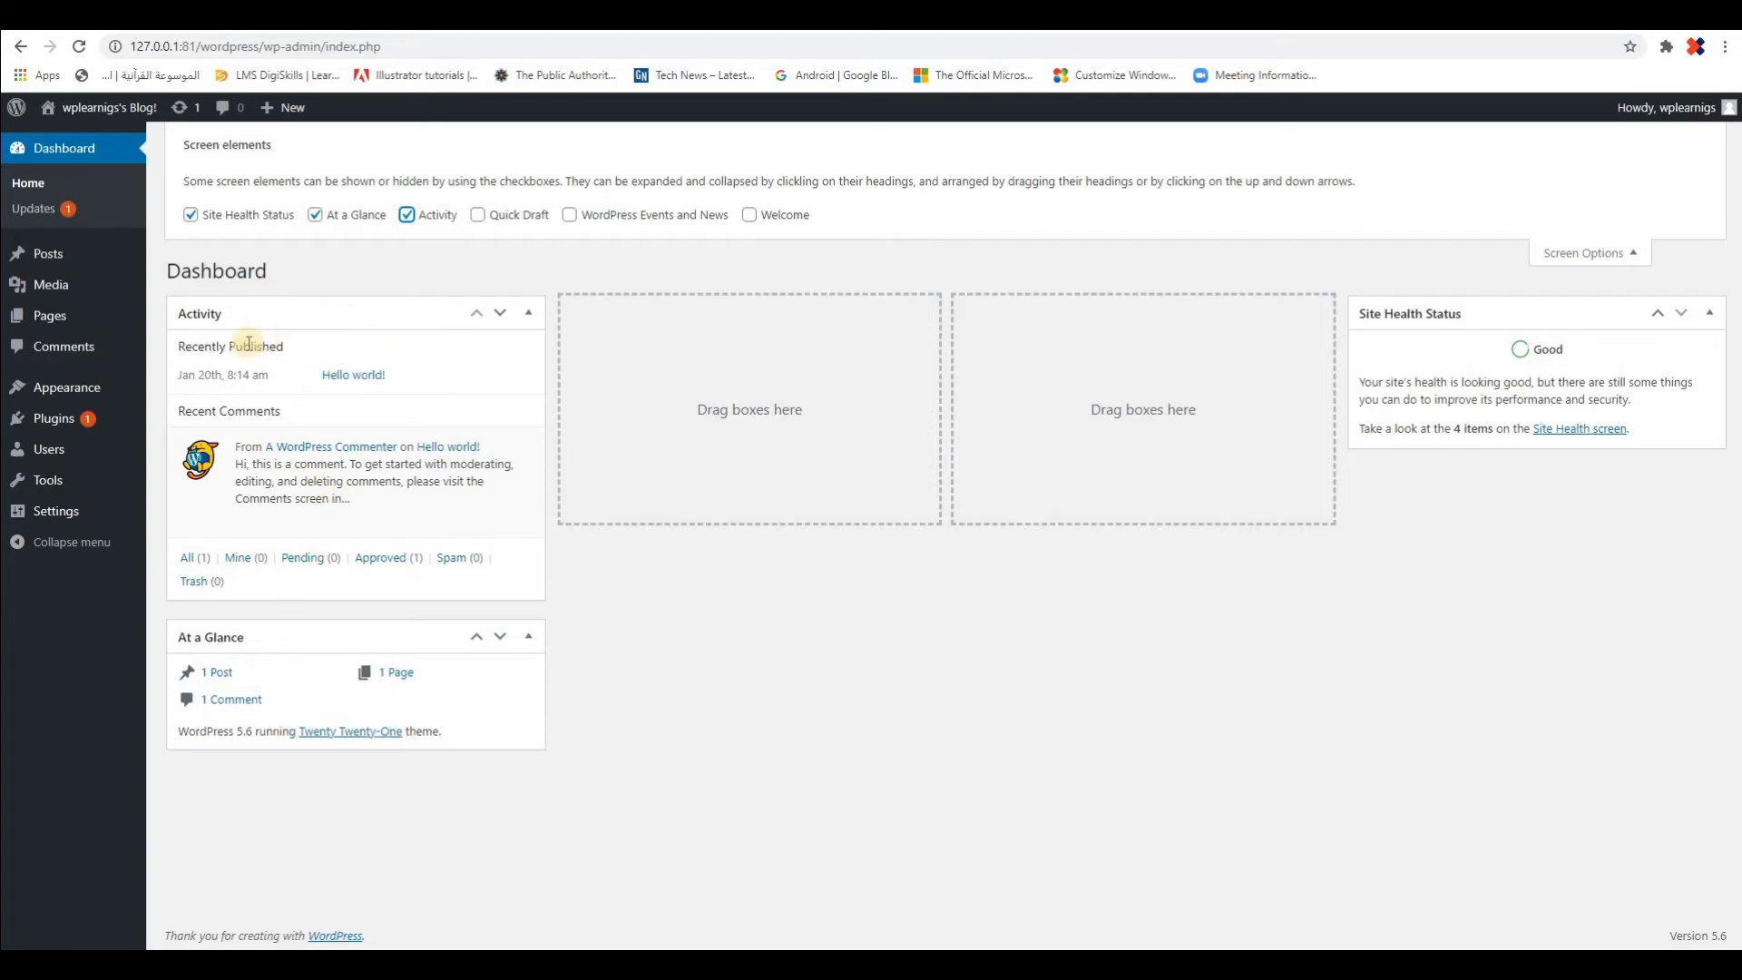
mouse_move(408, 518)
mouse_move(325, 468)
drag(381, 313, 1179, 308)
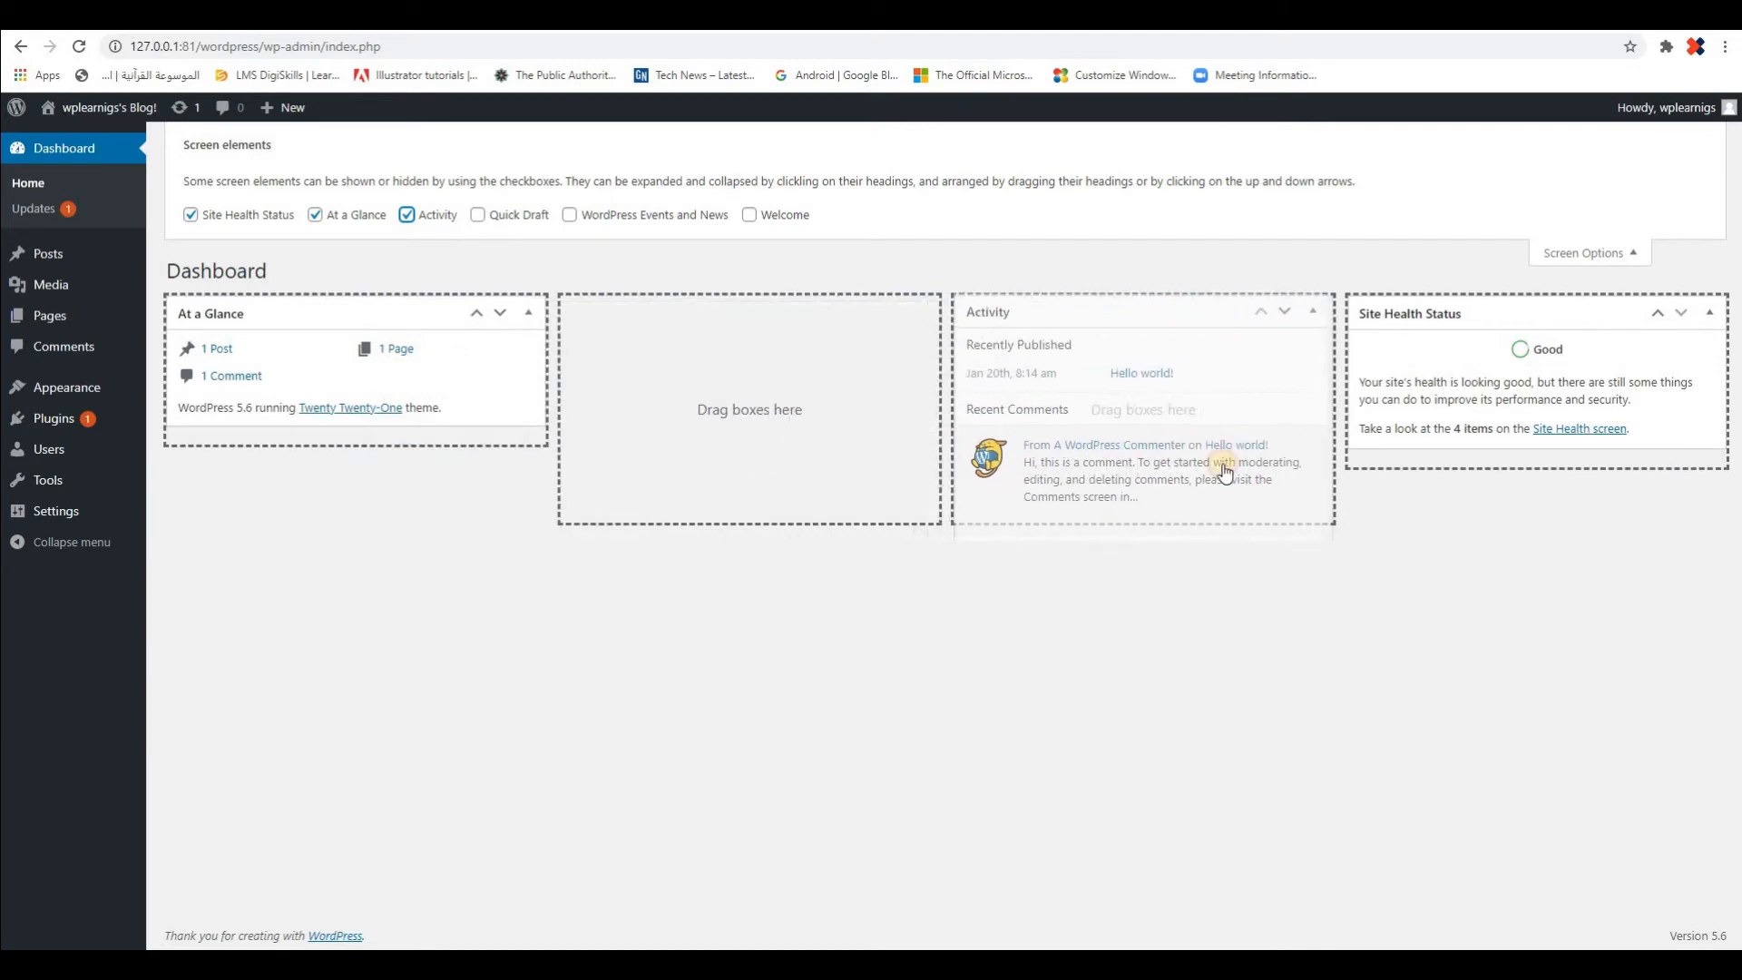
Turn on the Quick Draft box and title a draft "new gadgets", correcting the spelling
click(477, 215)
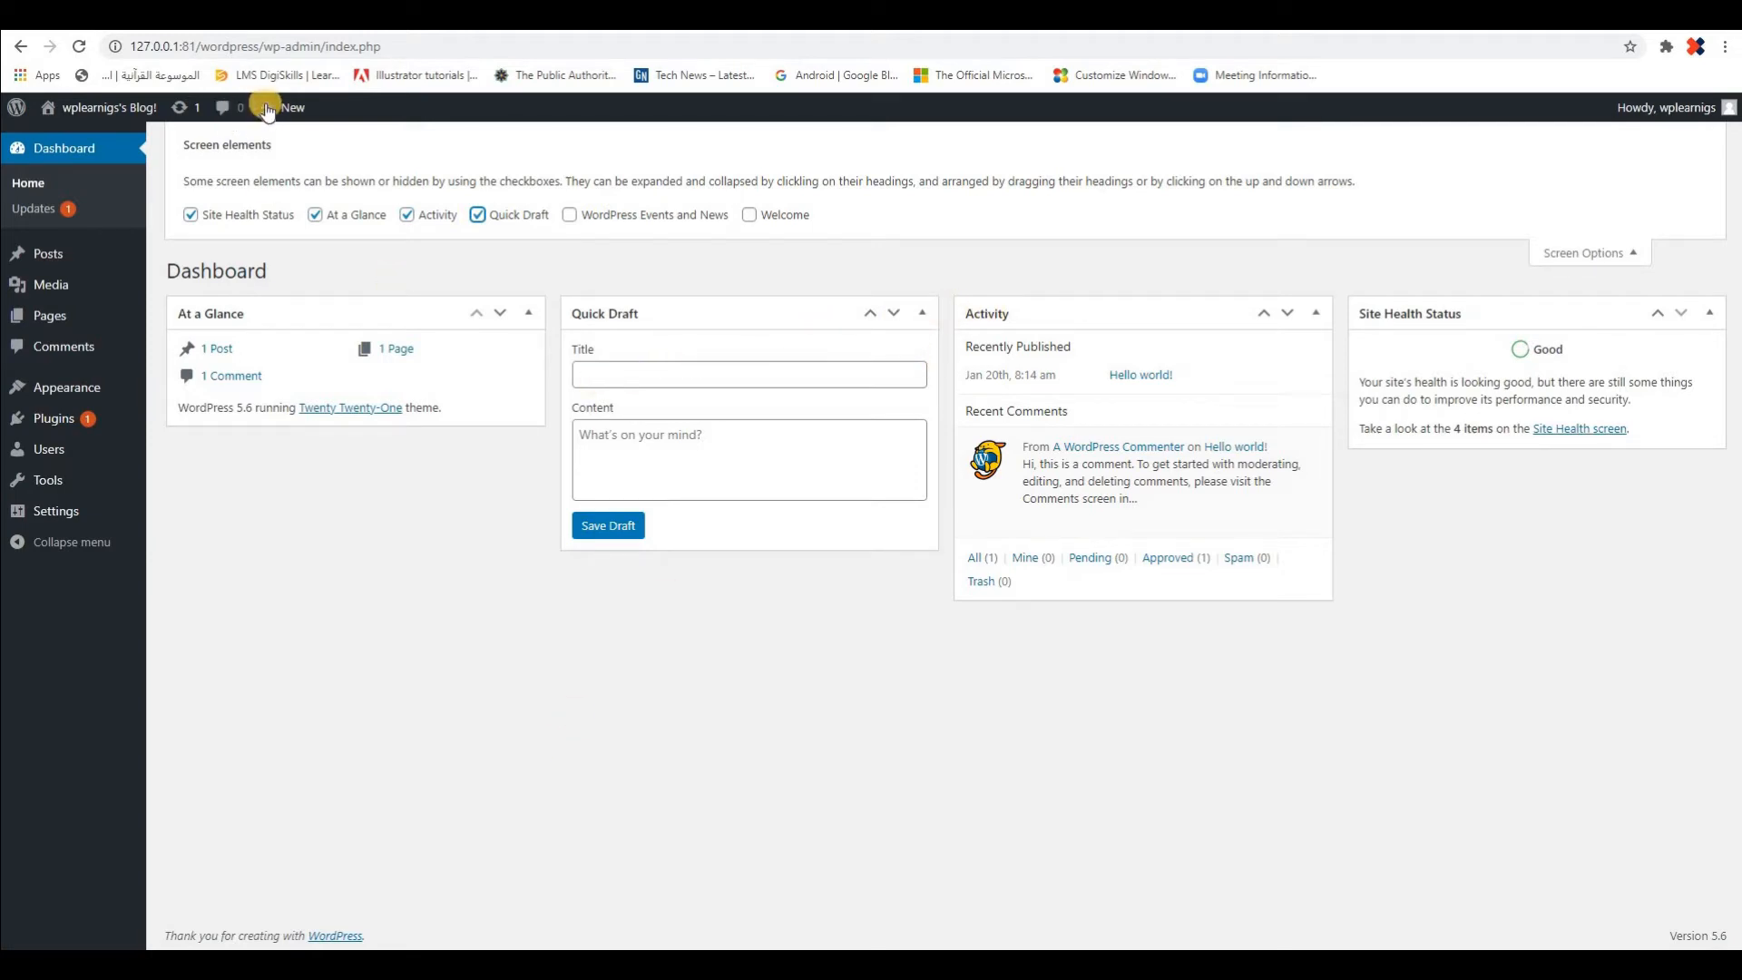
mouse_move(269, 111)
click(664, 380)
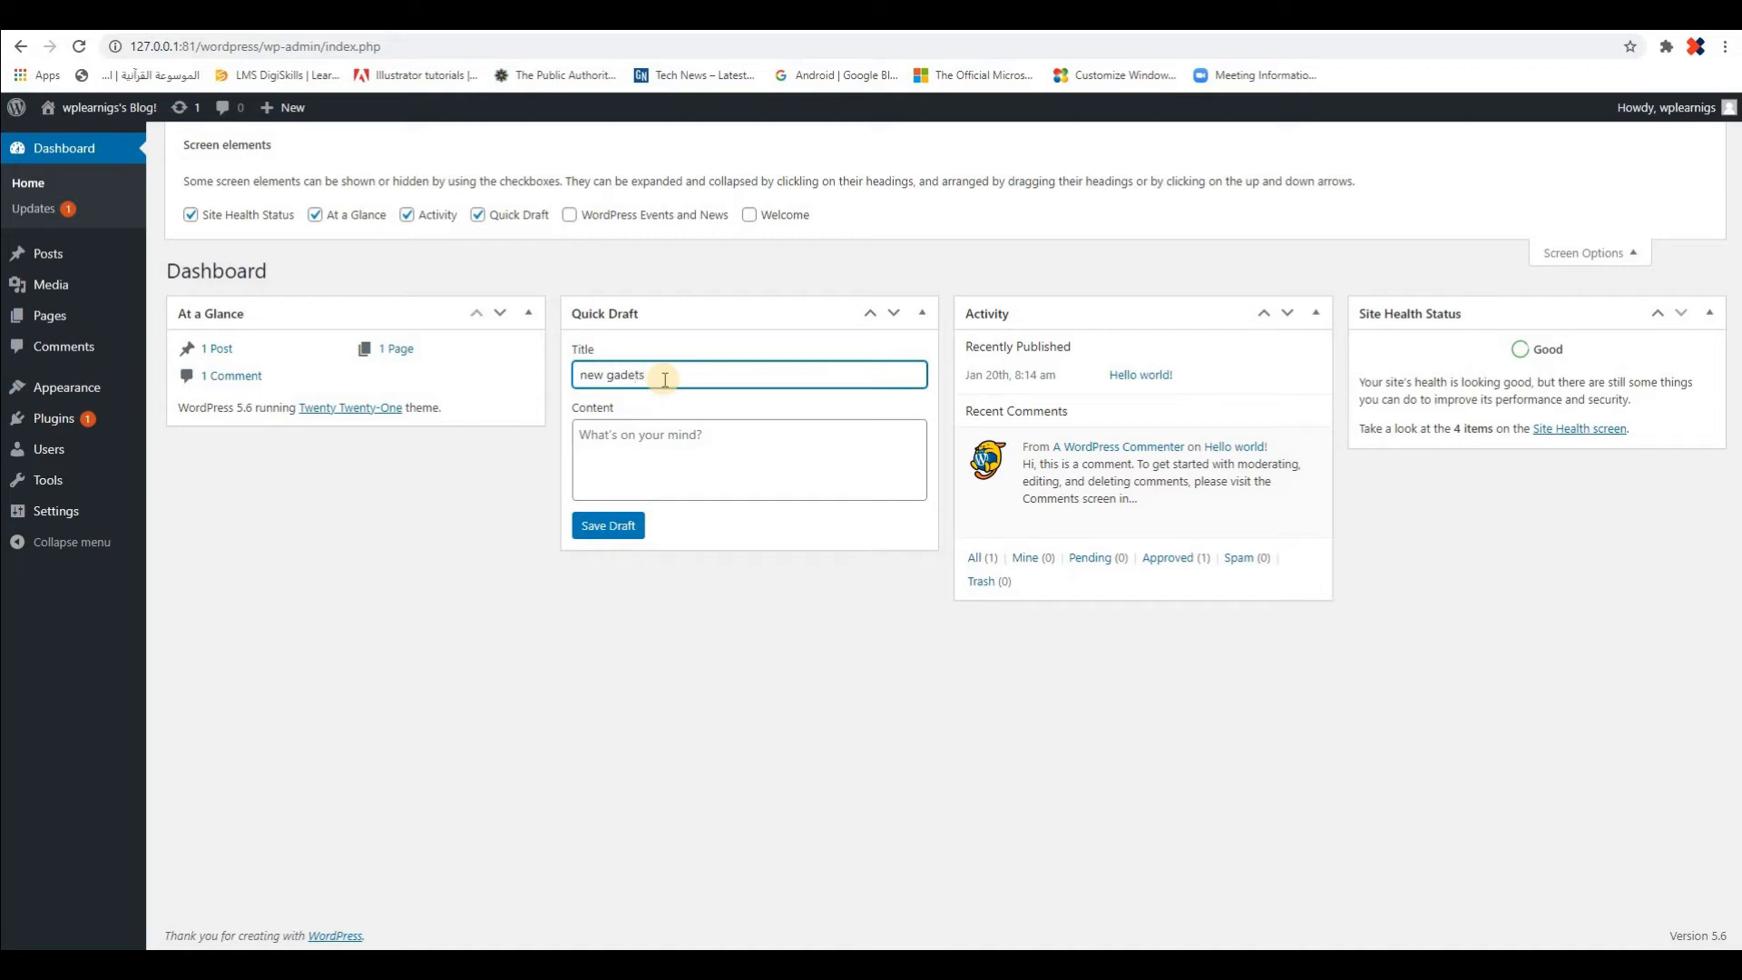
right_click(625, 375)
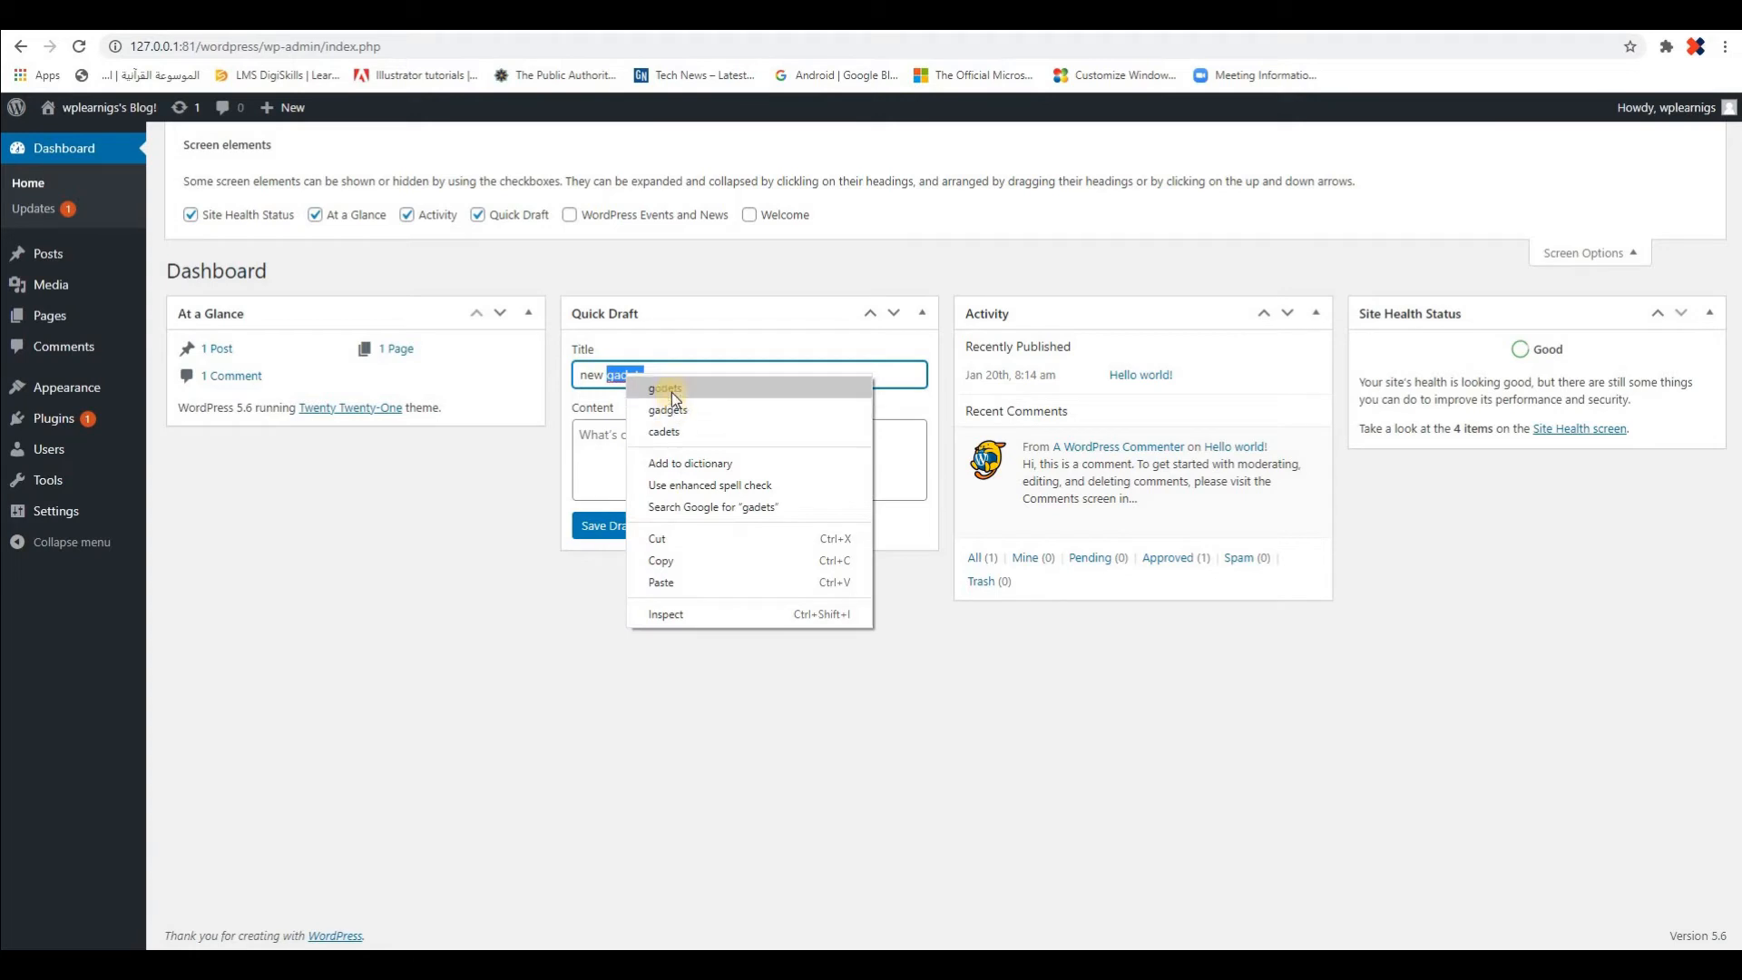
click(668, 409)
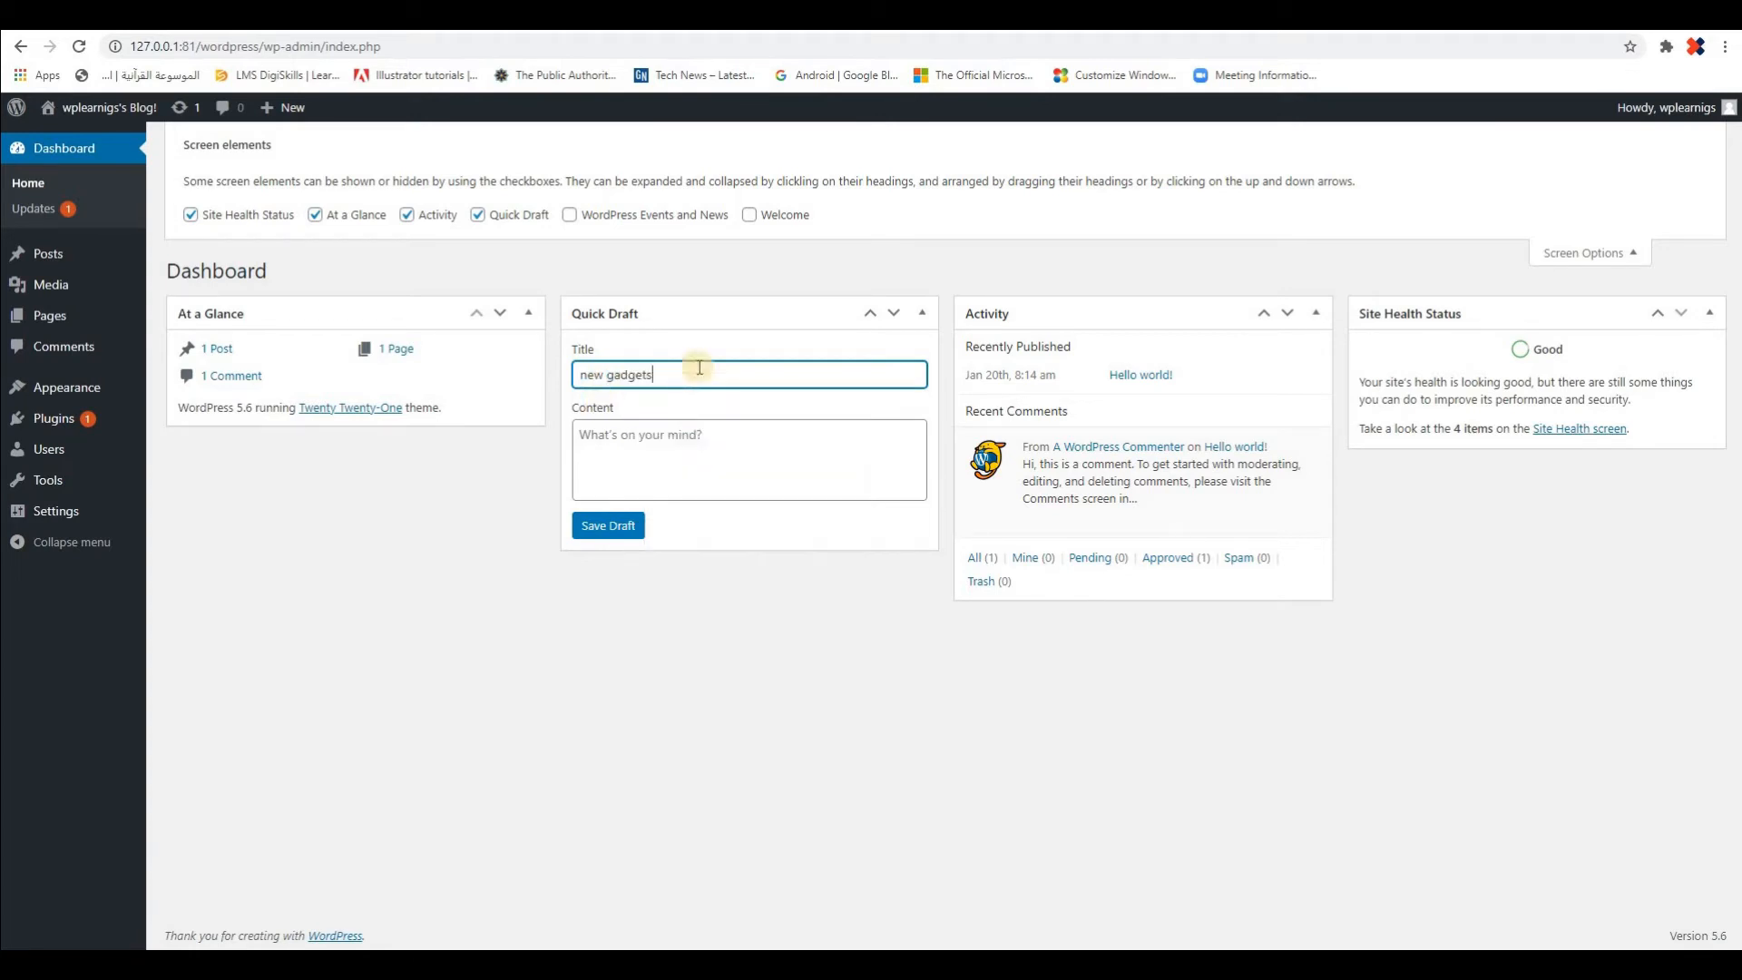
Enter "today we are going to talk a very interesting new gadget." as the content, save the draft, and collapse and re-expand Quick Draft
click(713, 454)
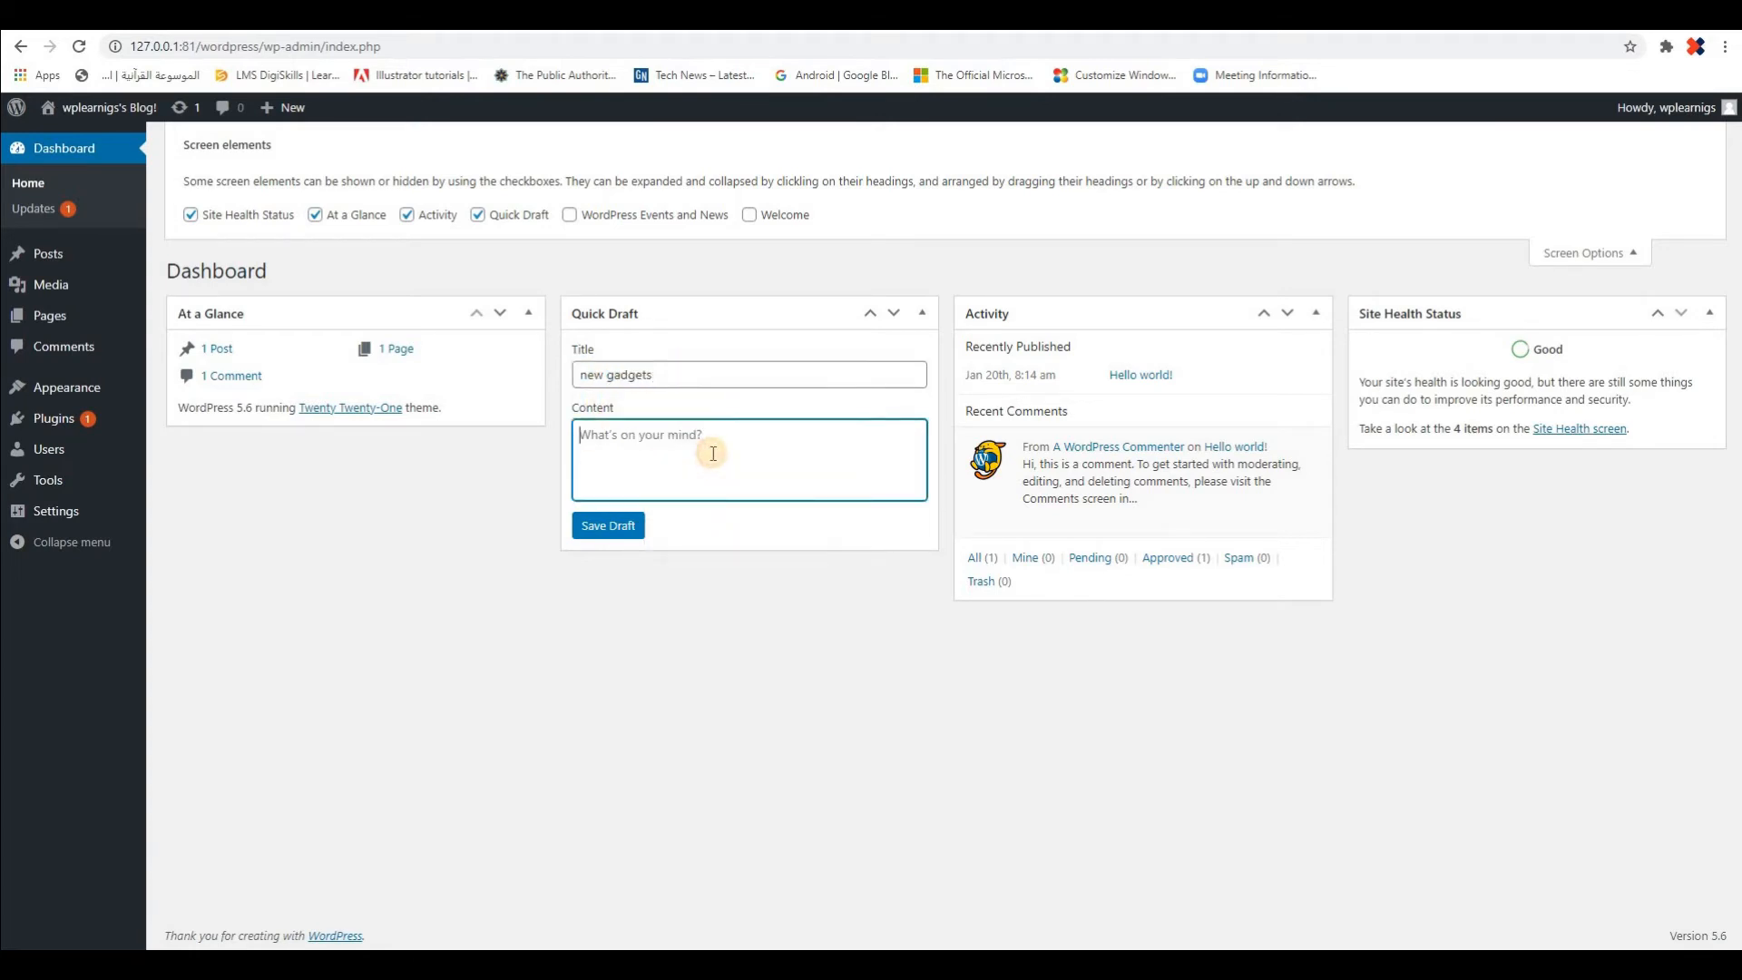
text(t)
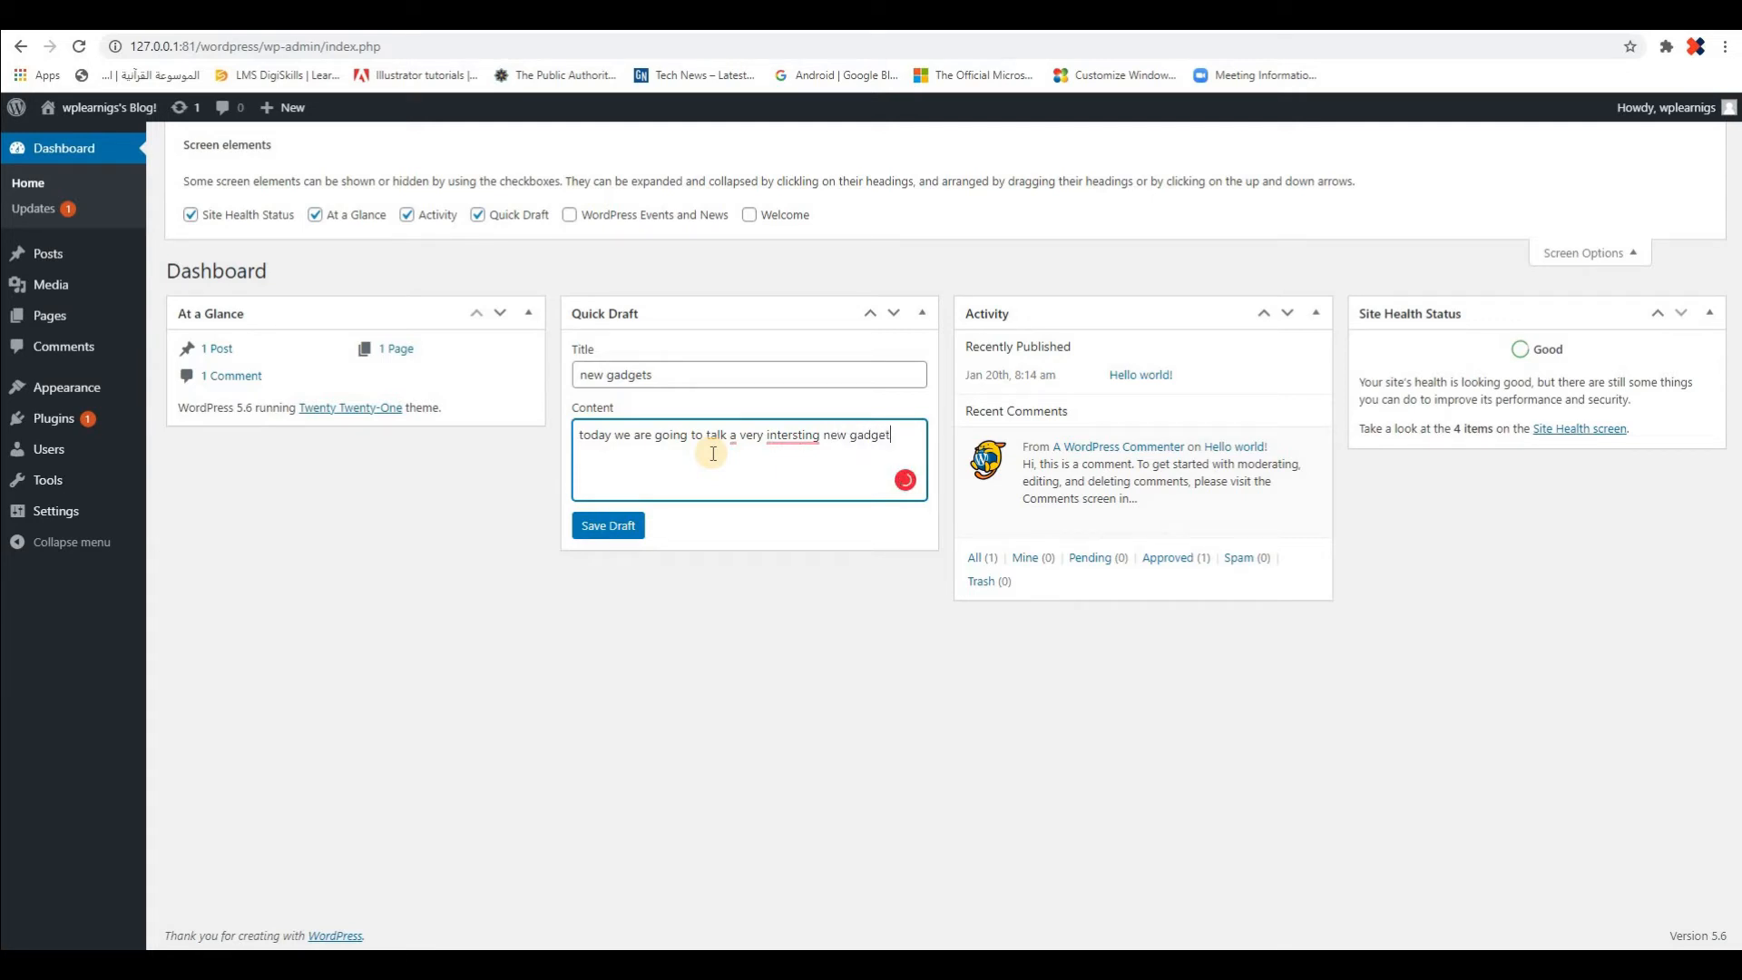
mouse_move(806, 437)
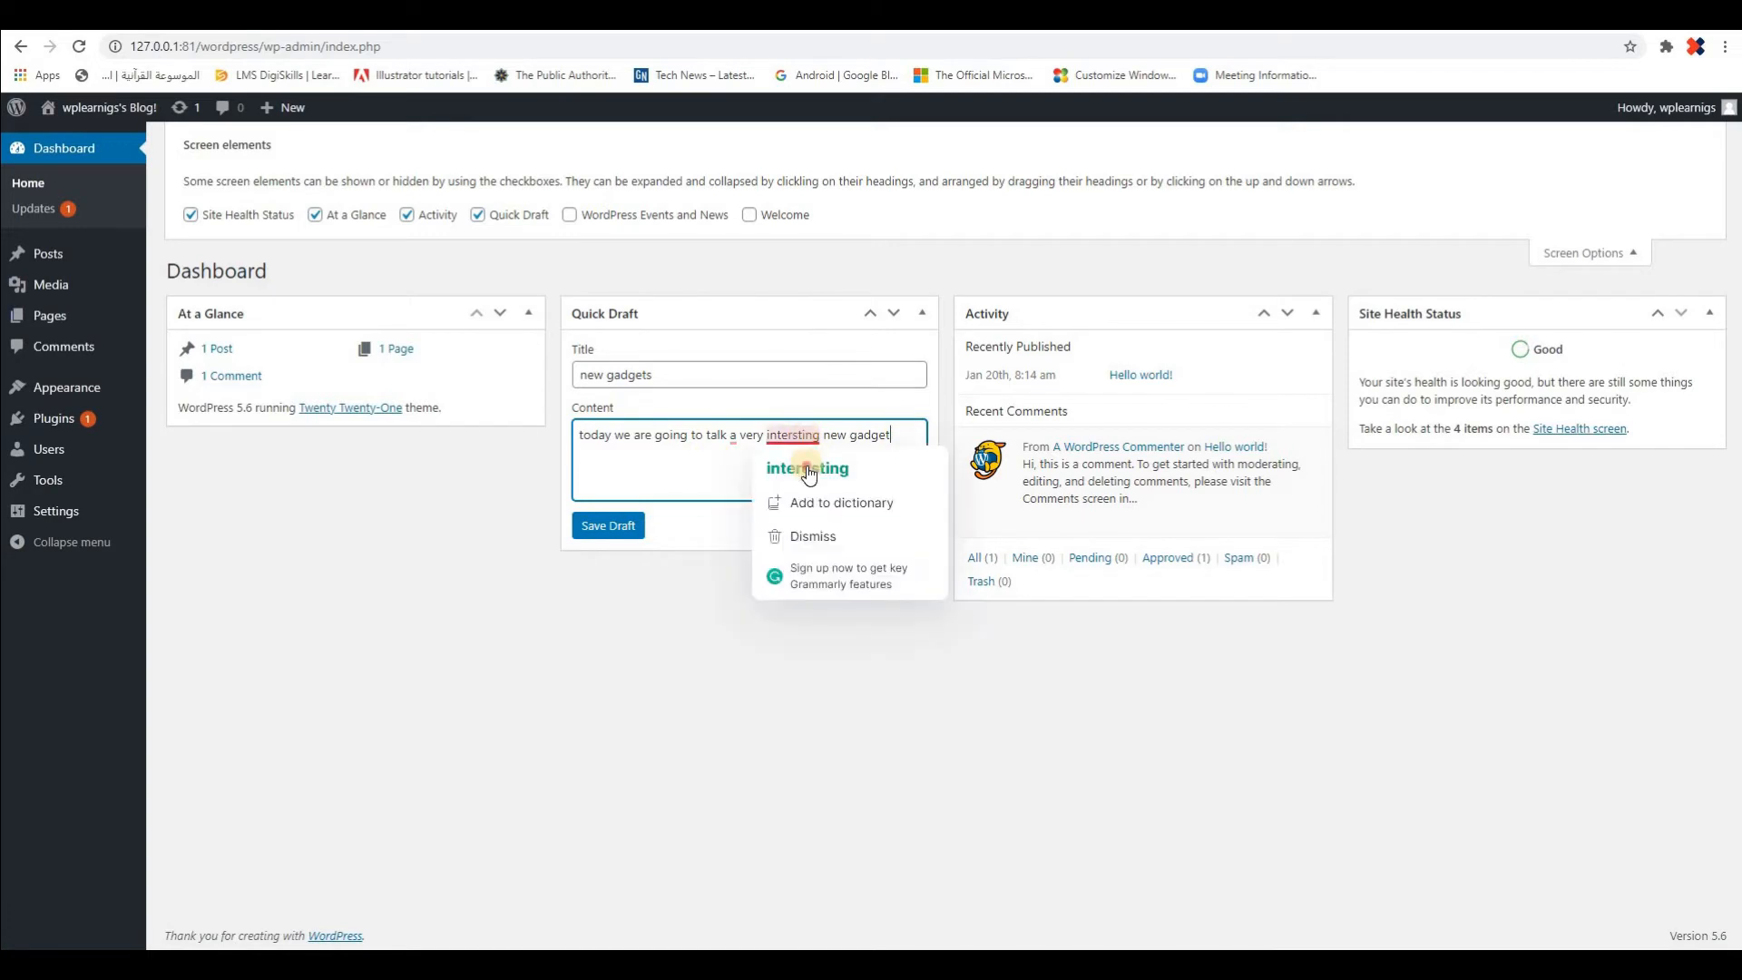
click(807, 467)
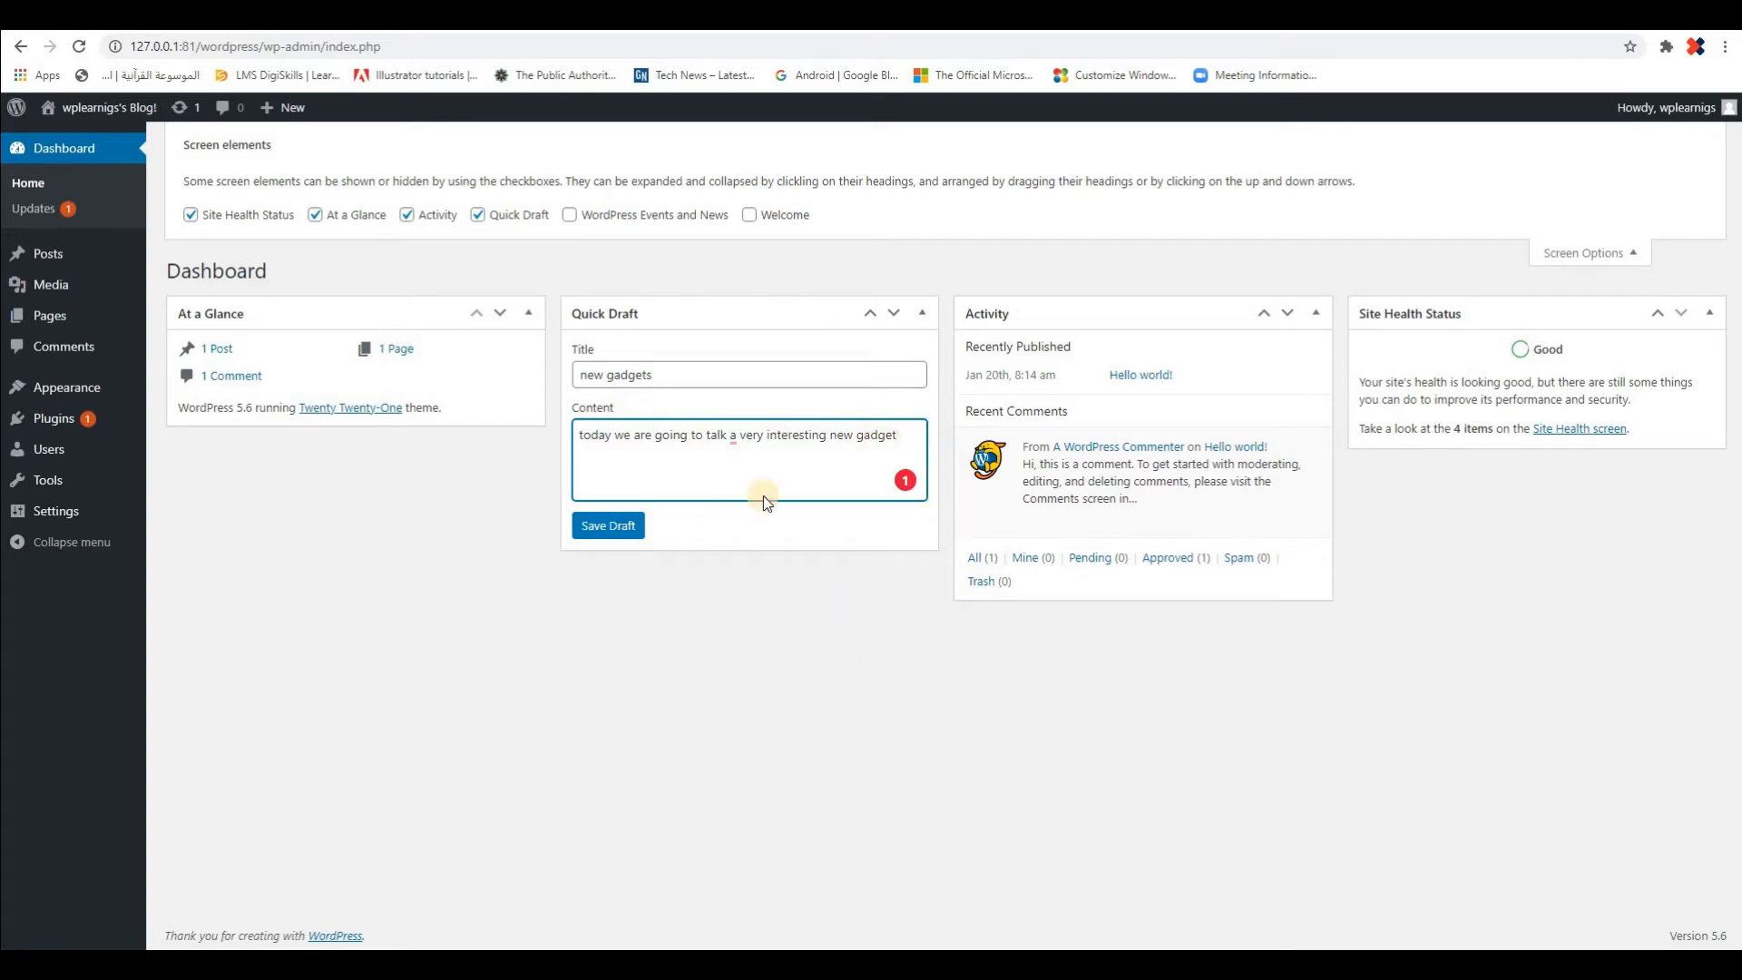
text(.)
click(601, 527)
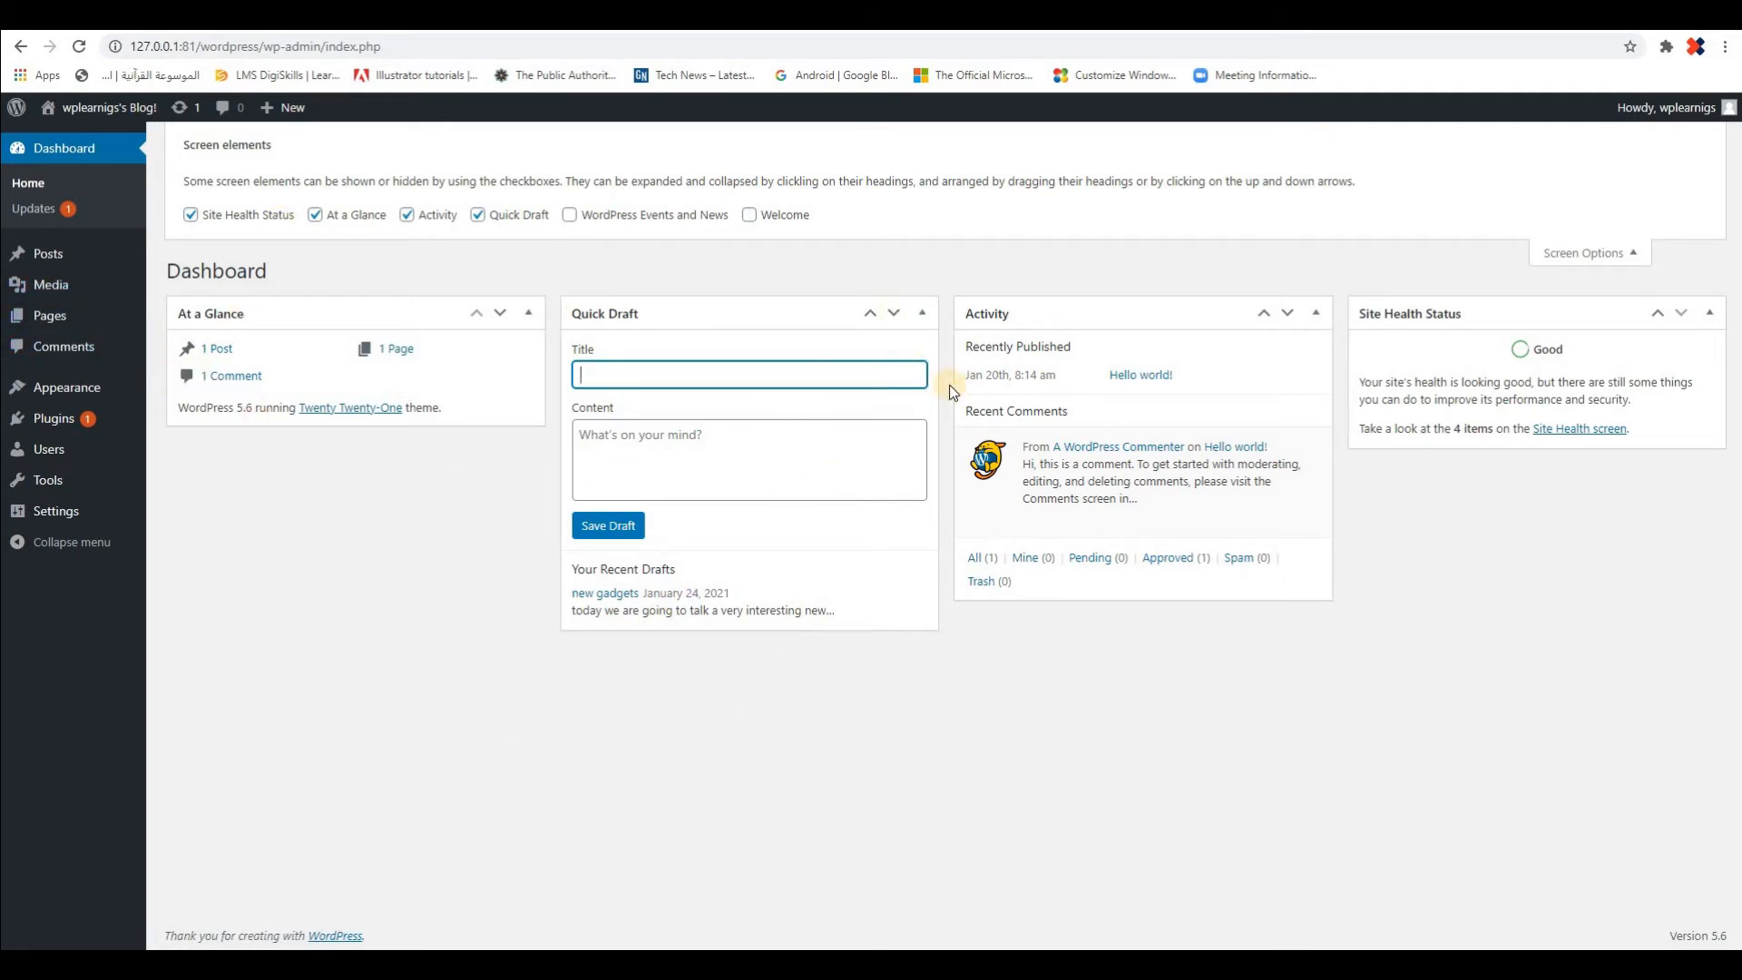
click(925, 314)
click(925, 314)
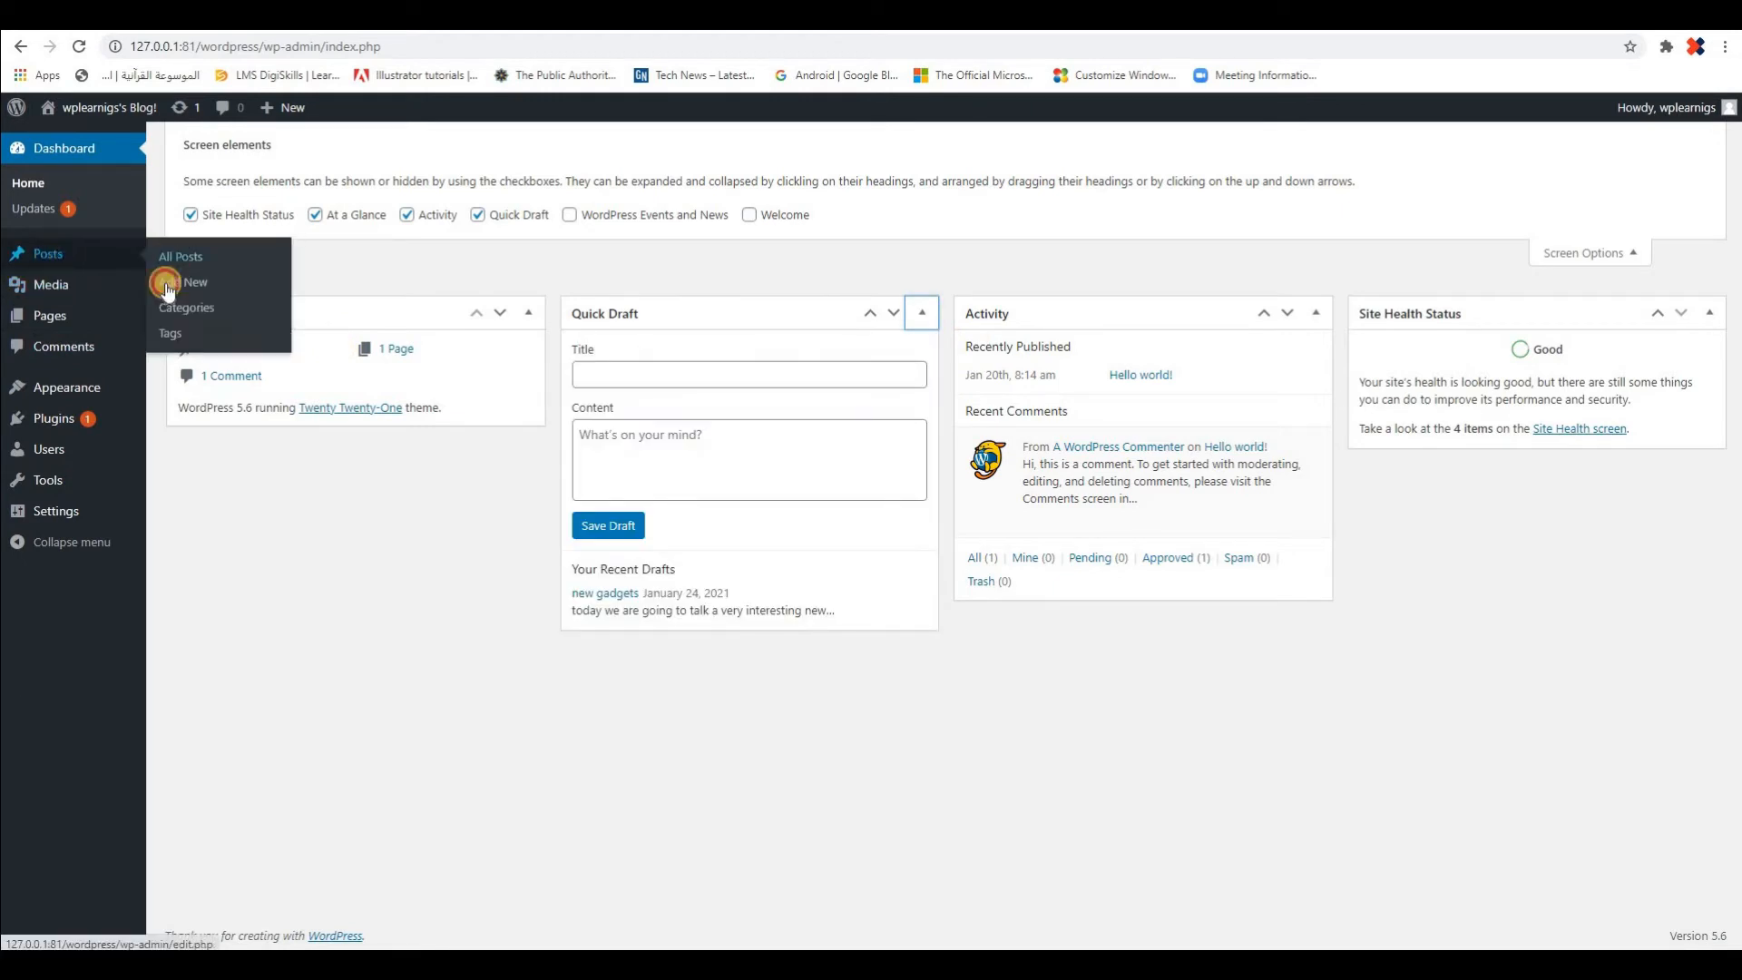
Look for the saved draft in the list of all posts and return to the dashboard home
click(173, 260)
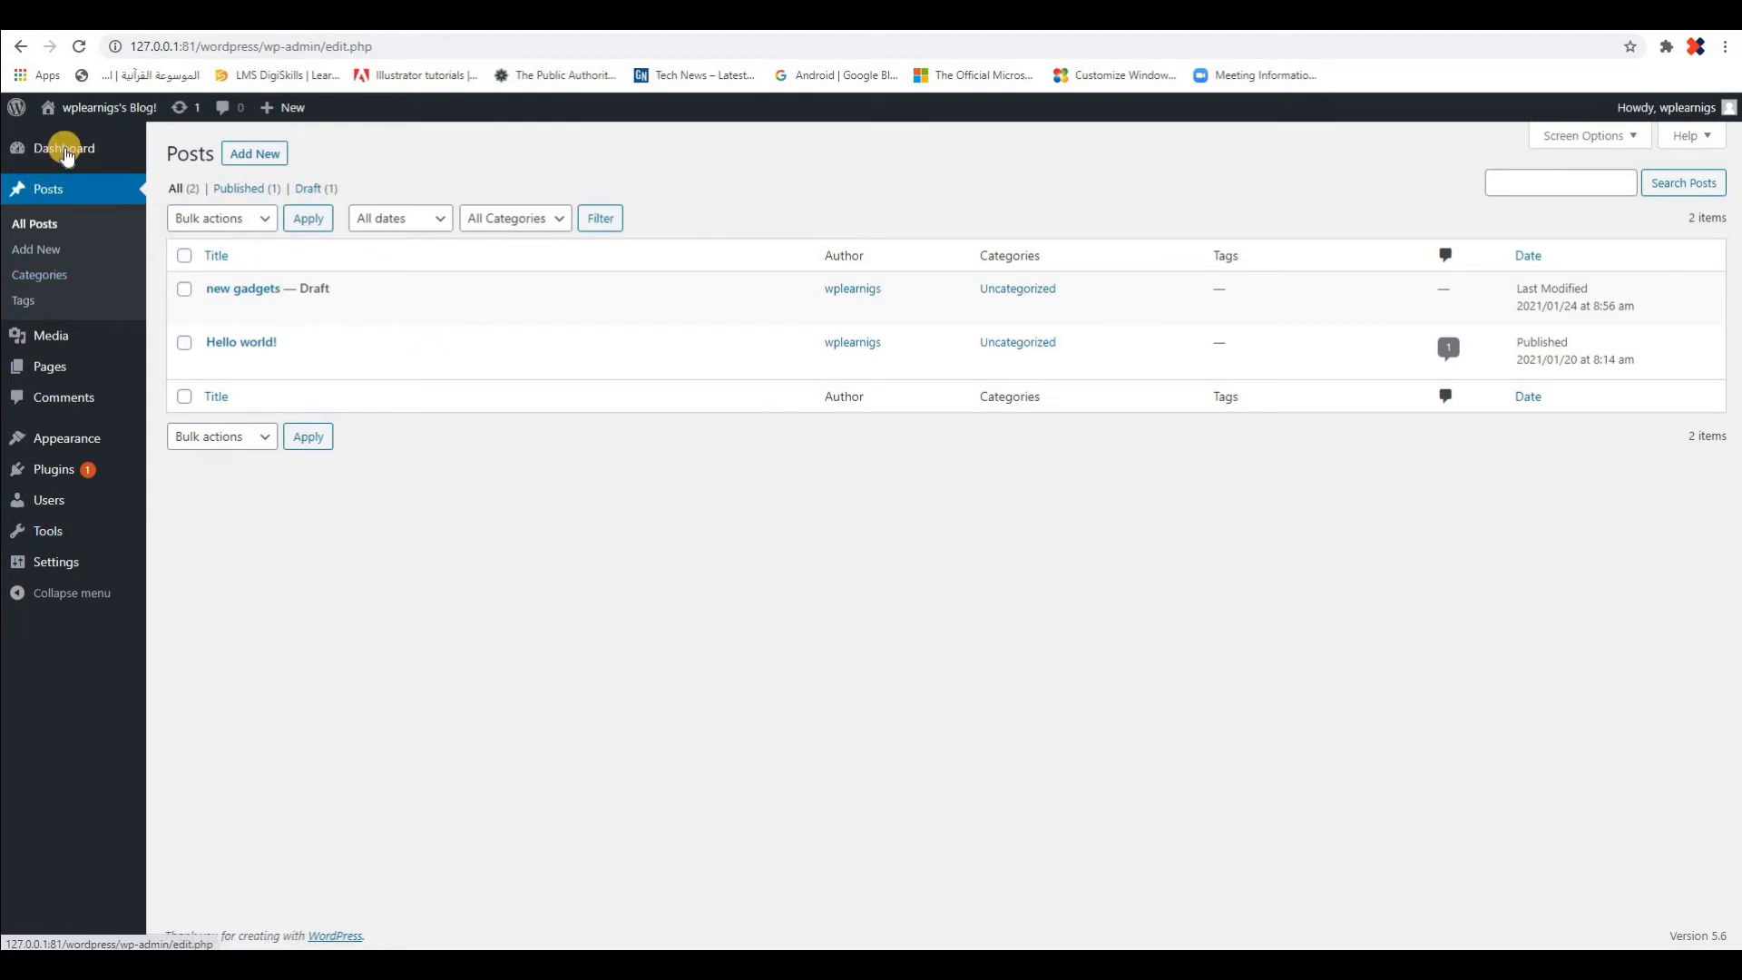
mouse_move(64, 159)
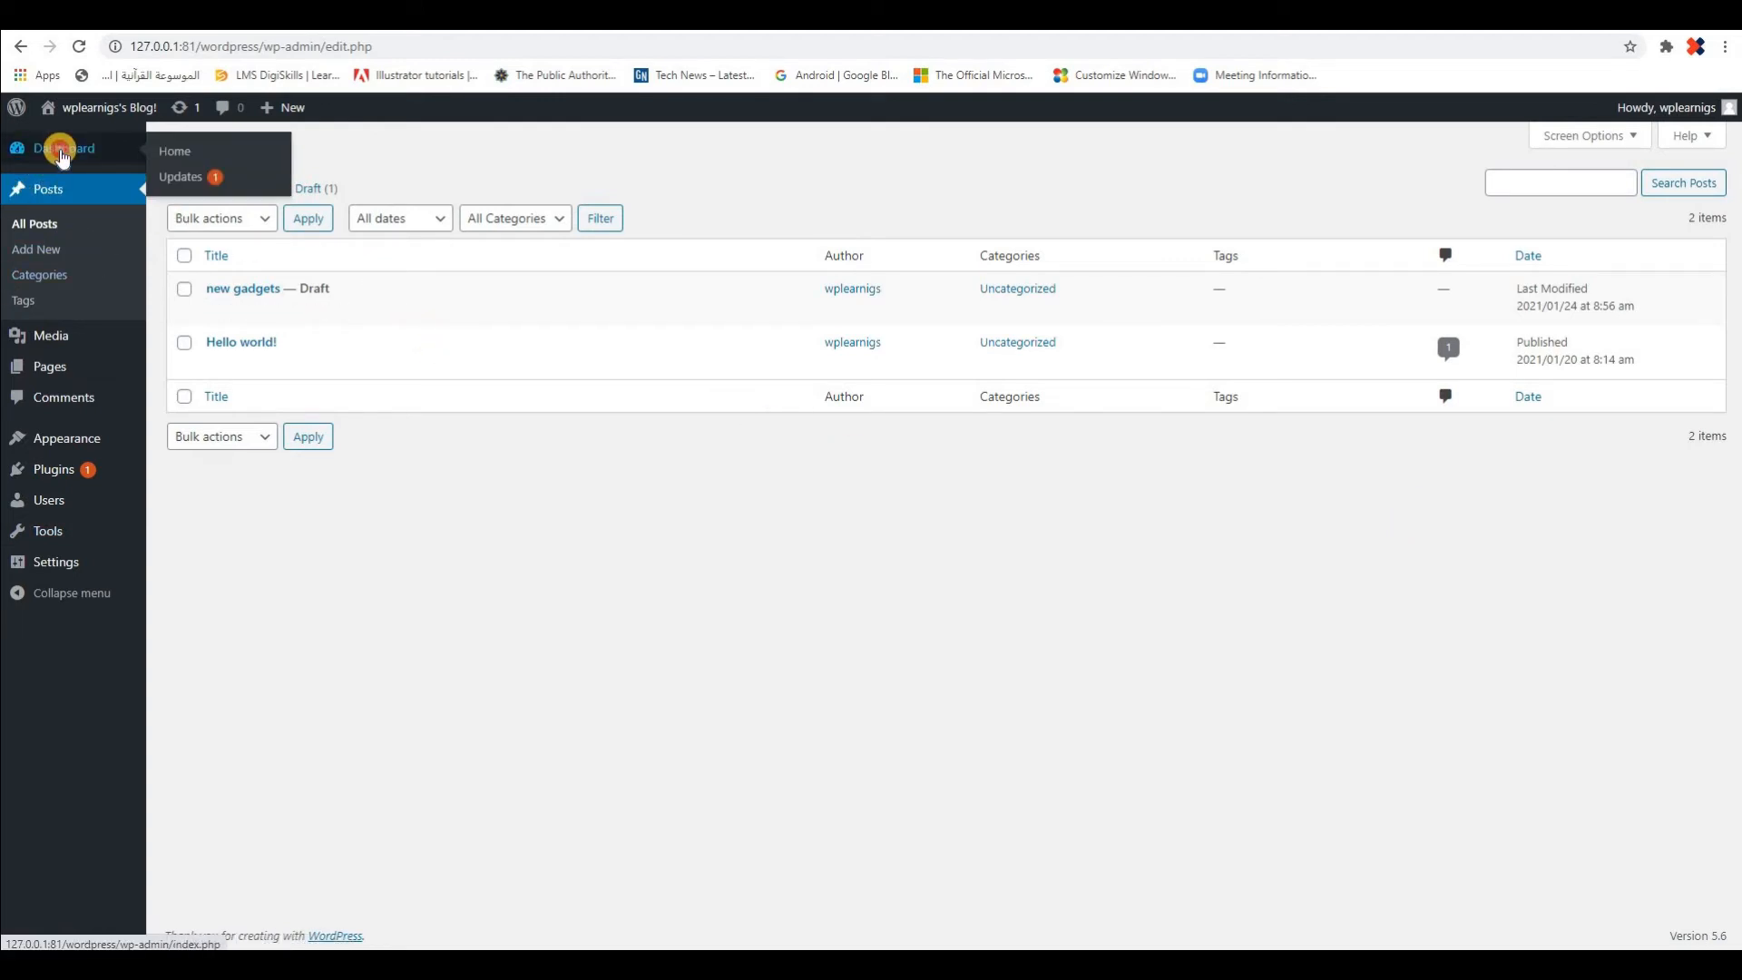
click(62, 155)
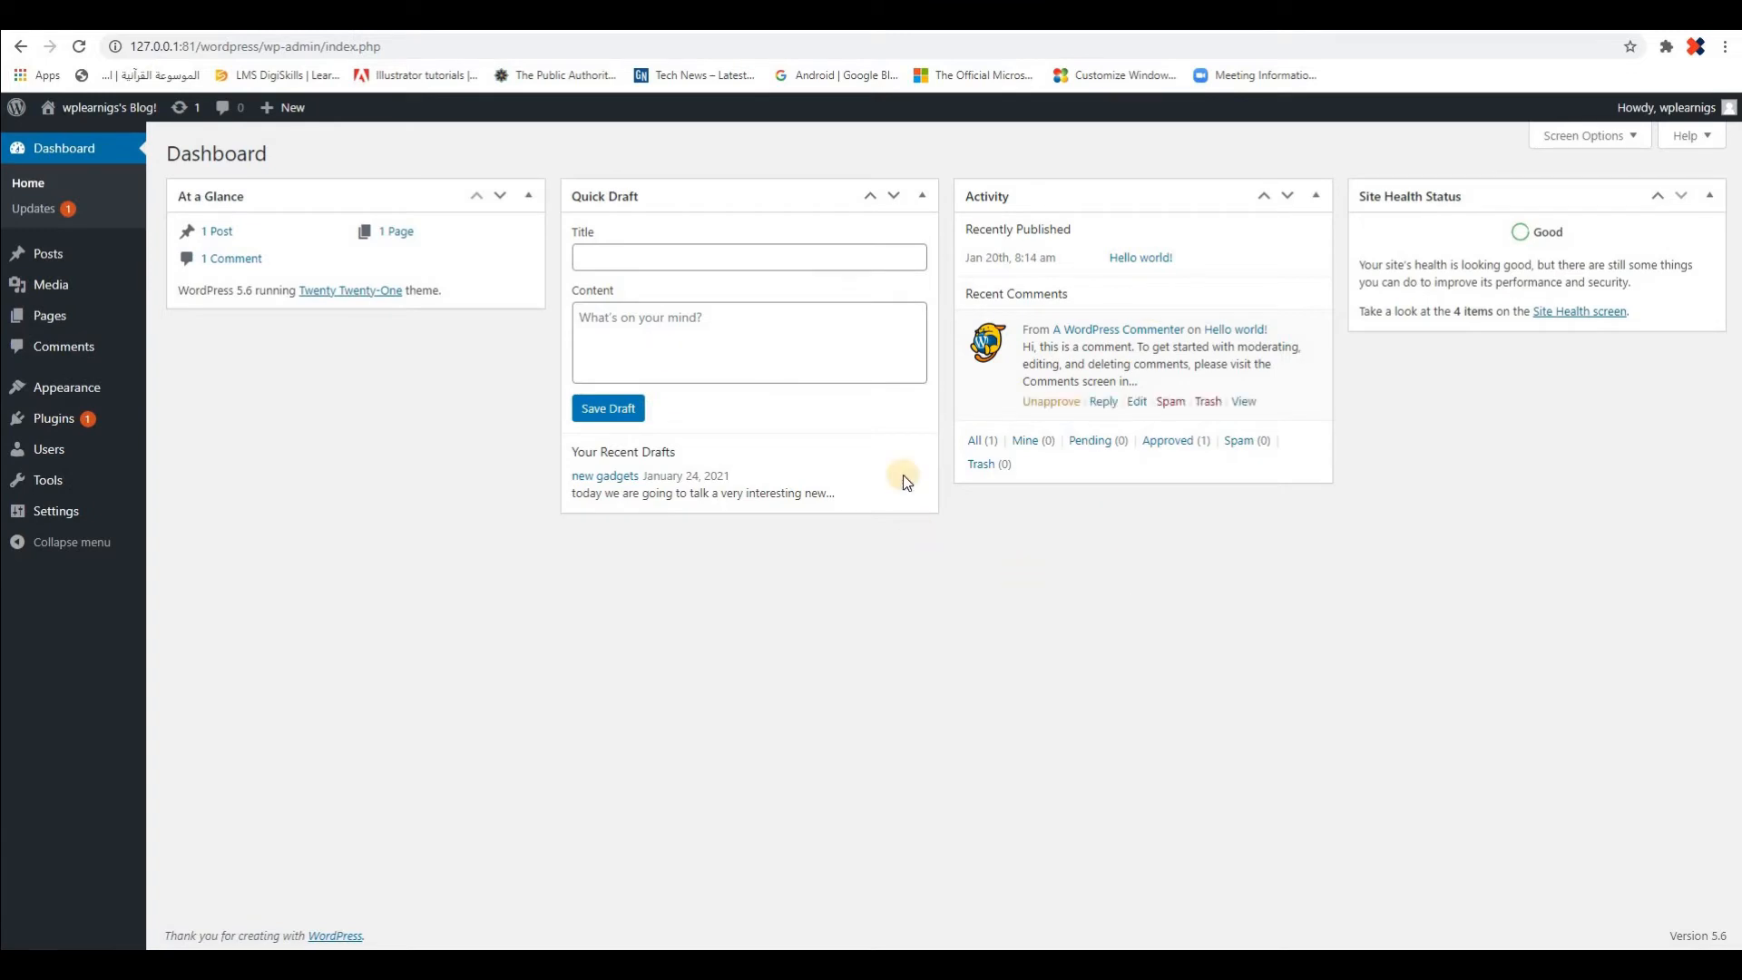
Turn on the WordPress Events and News box through the dashboard's Screen Options
click(1545, 137)
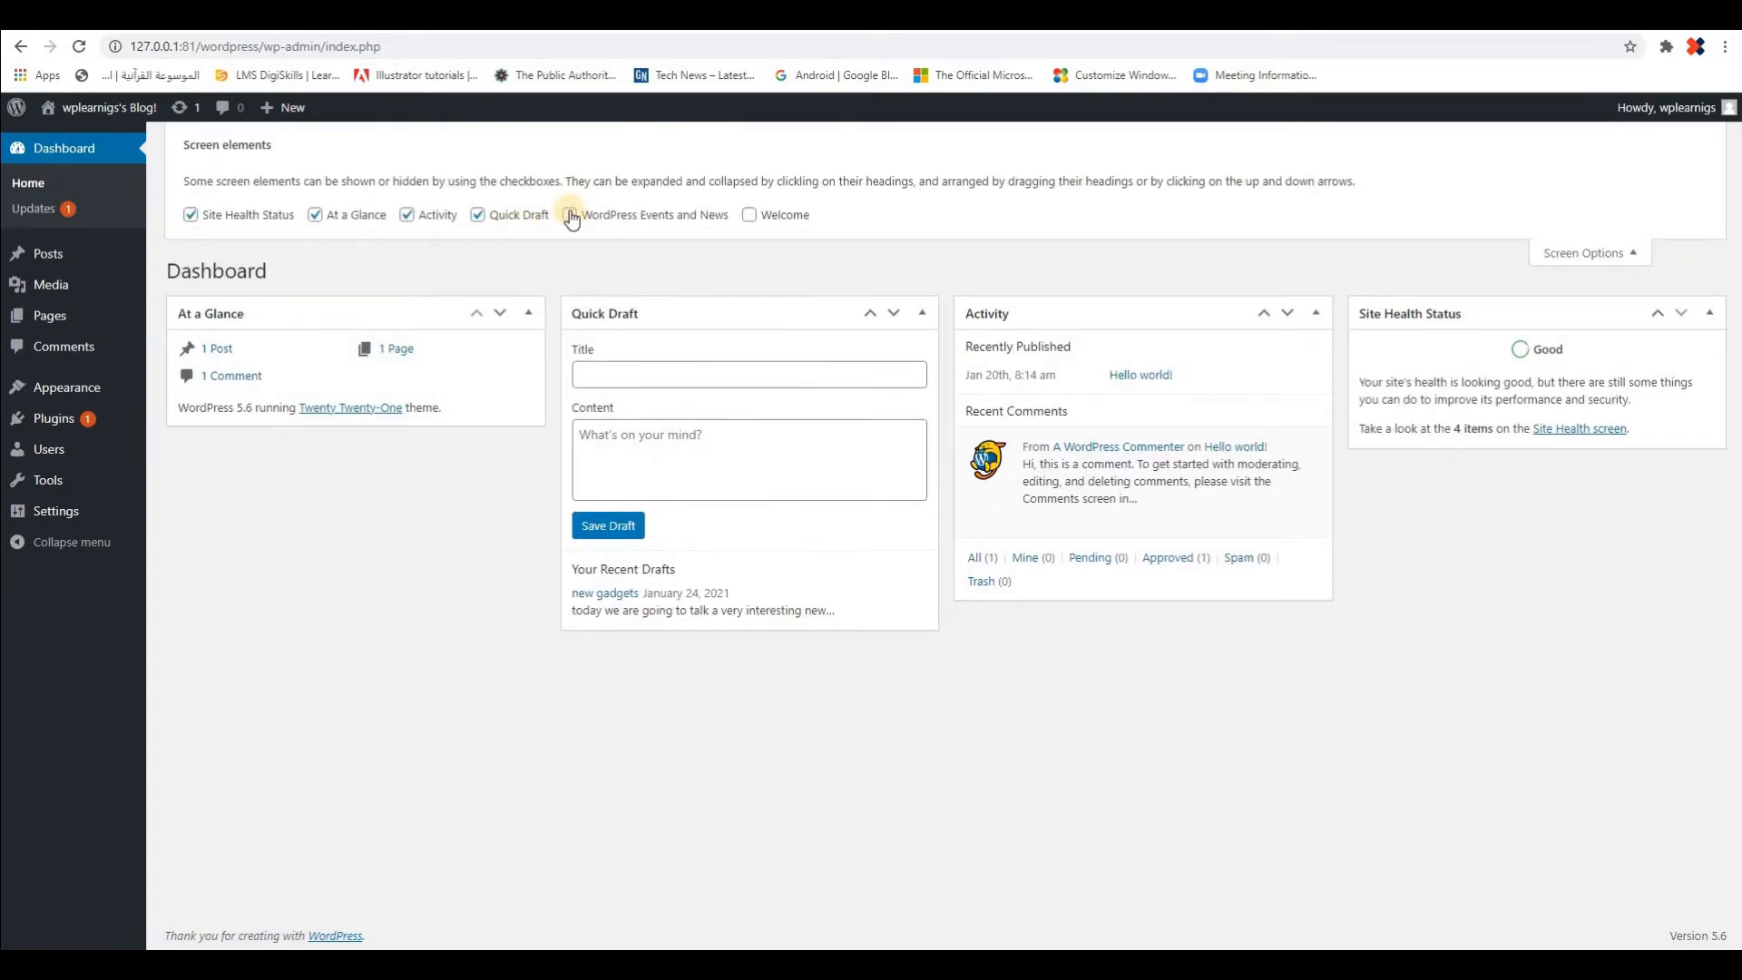
click(570, 215)
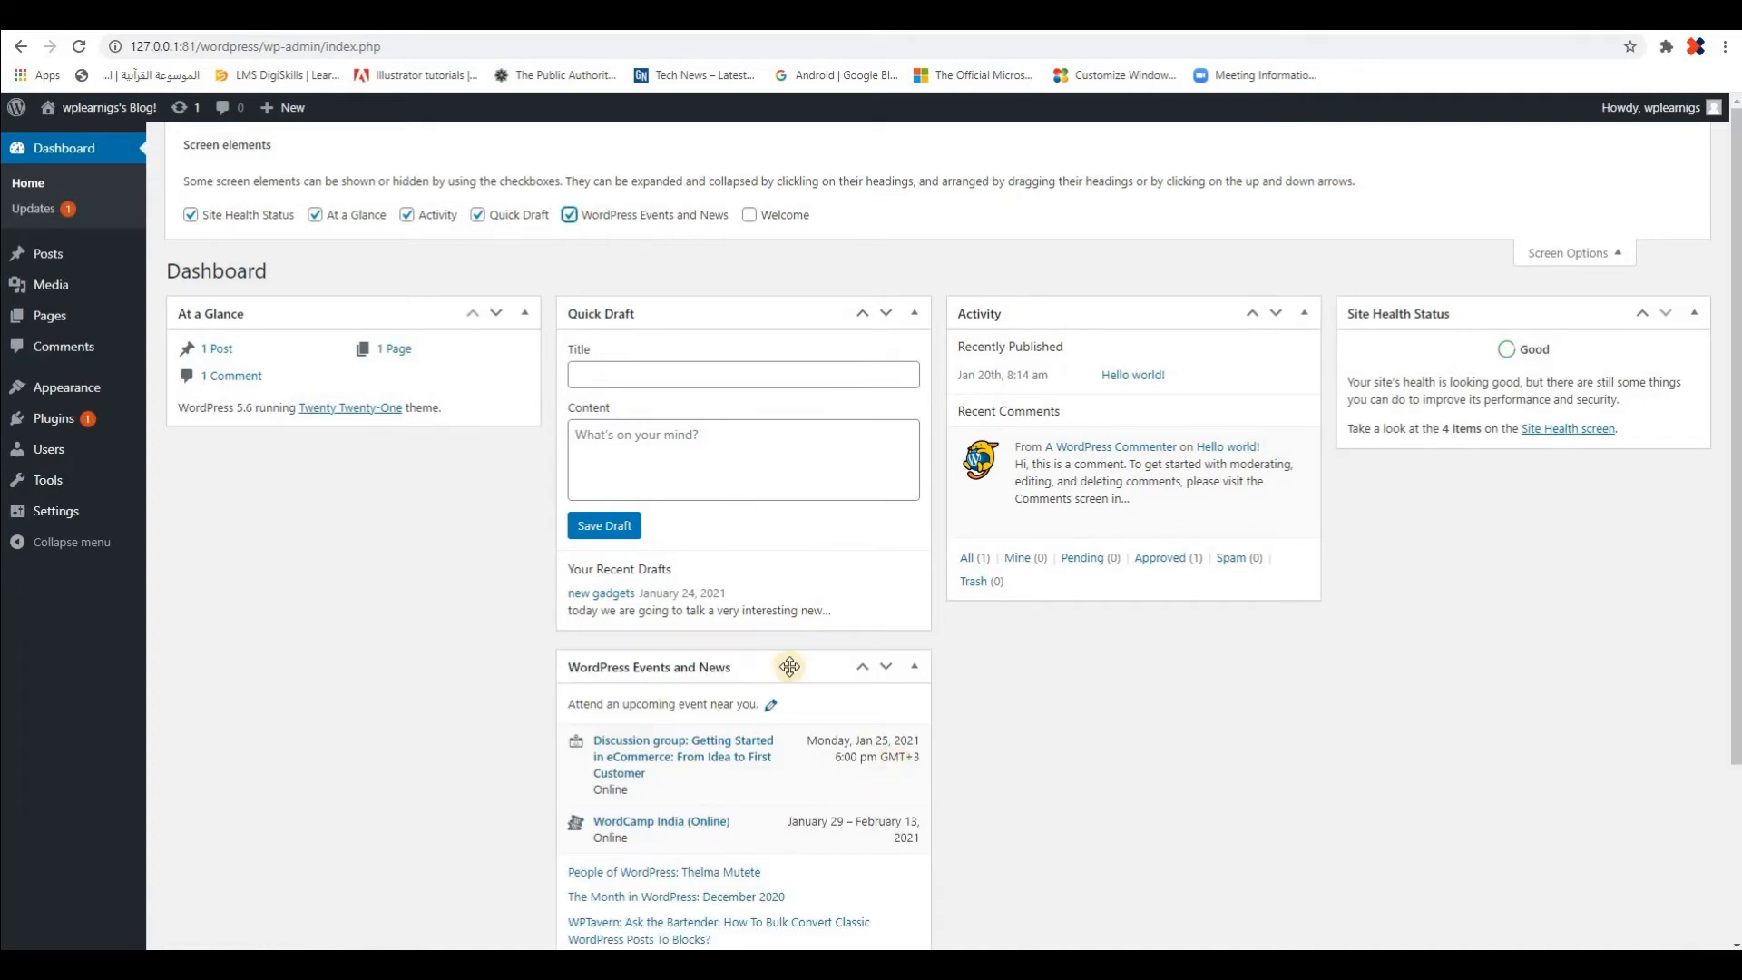
Move the WordPress Events and News box under Site Health Status and turn on the Welcome panel through Screen Options
mouse_move(789, 666)
mouse_down()
mouse_move(623, 667)
mouse_move(454, 564)
mouse_move(398, 472)
mouse_move(373, 509)
mouse_move(786, 699)
mouse_move(743, 669)
mouse_move(759, 641)
mouse_move(416, 537)
mouse_move(323, 466)
mouse_move(426, 468)
mouse_move(747, 323)
mouse_move(1427, 680)
mouse_move(1252, 643)
mouse_move(1481, 540)
mouse_move(1543, 486)
mouse_move(1544, 521)
mouse_move(1533, 501)
mouse_up()
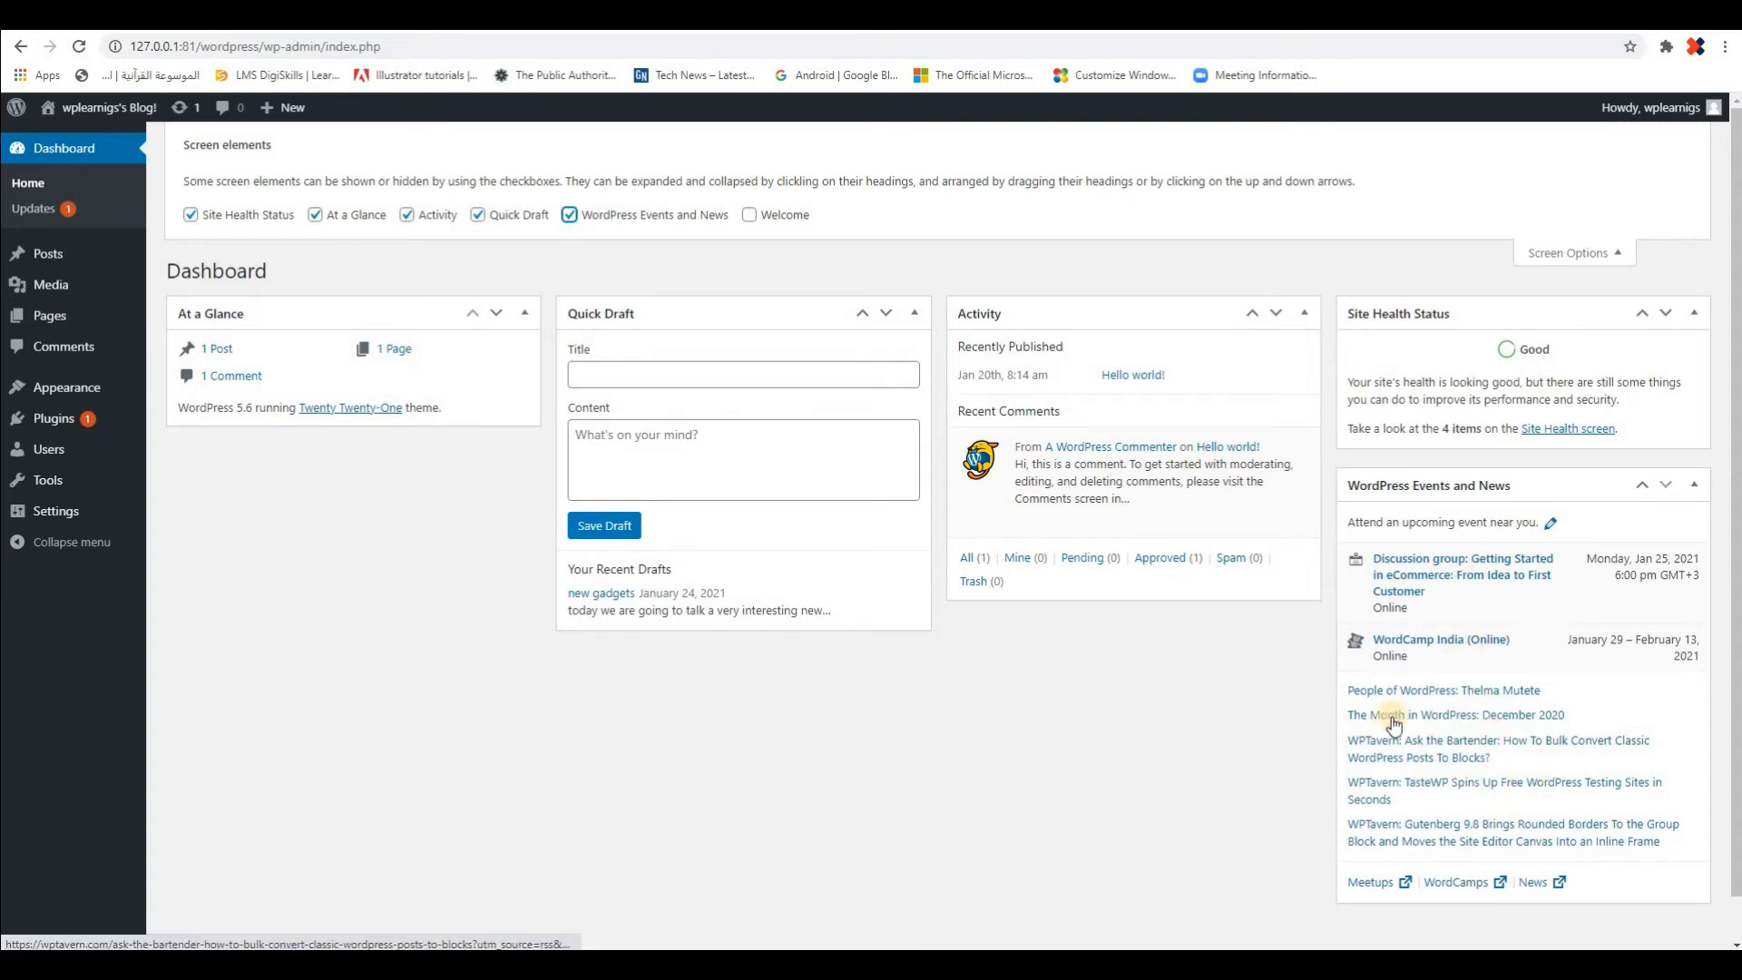
click(746, 216)
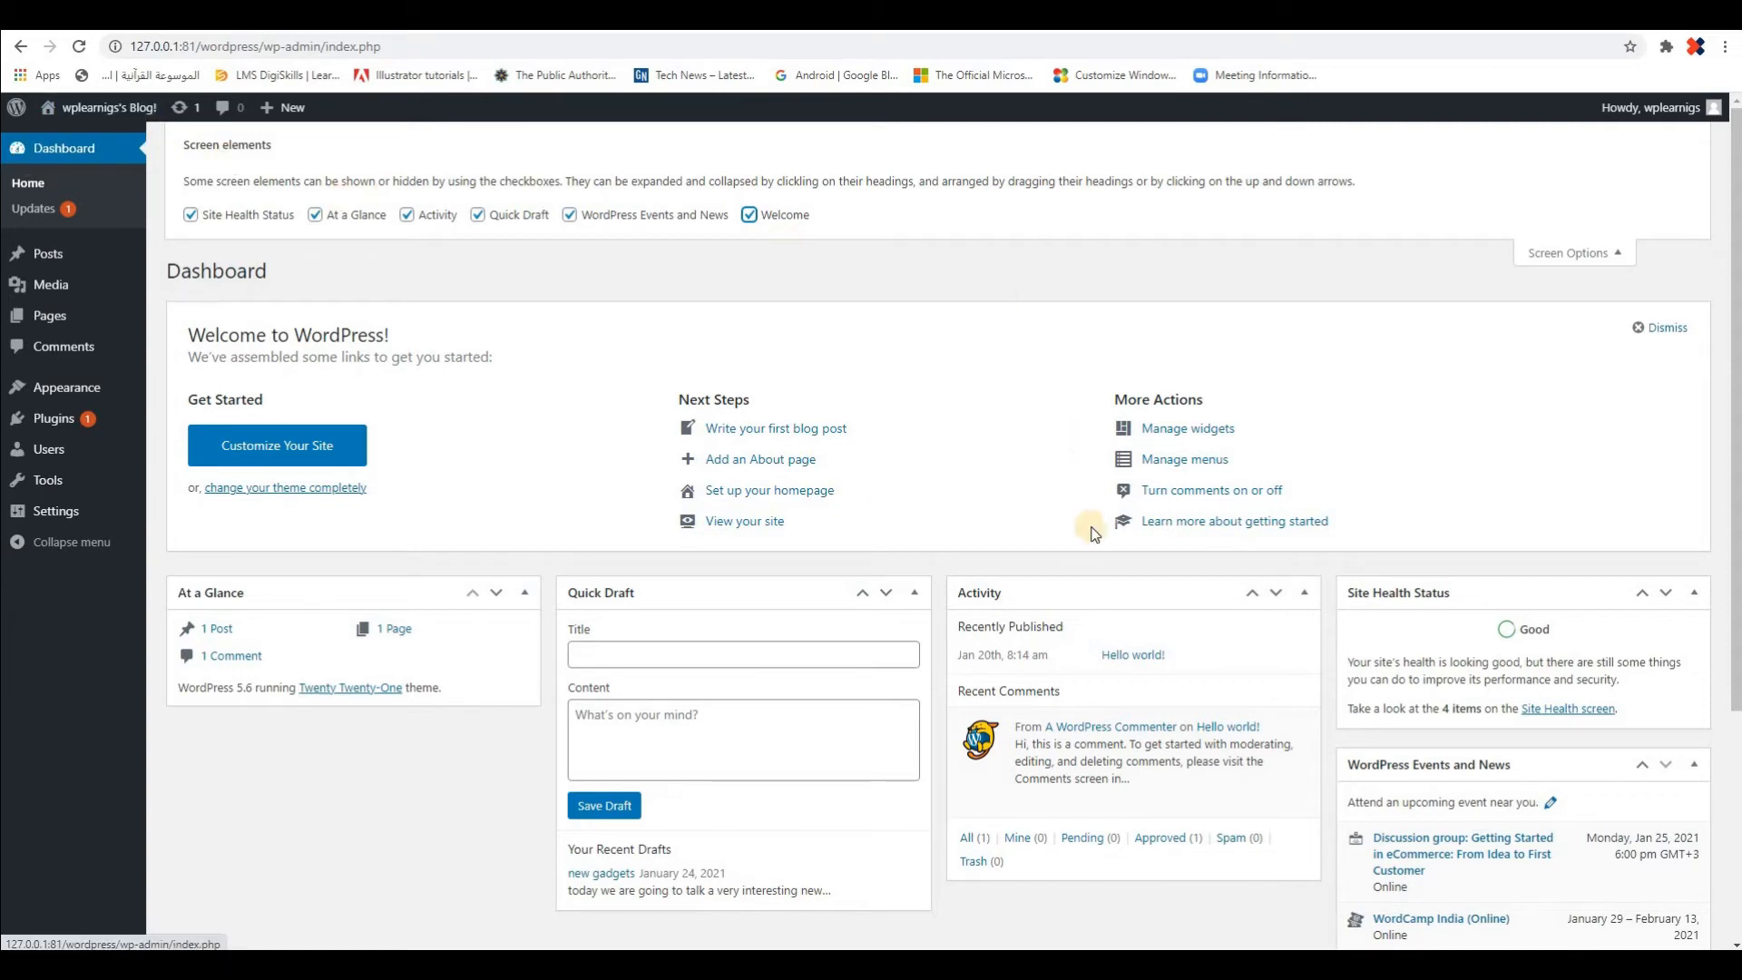
click(1614, 259)
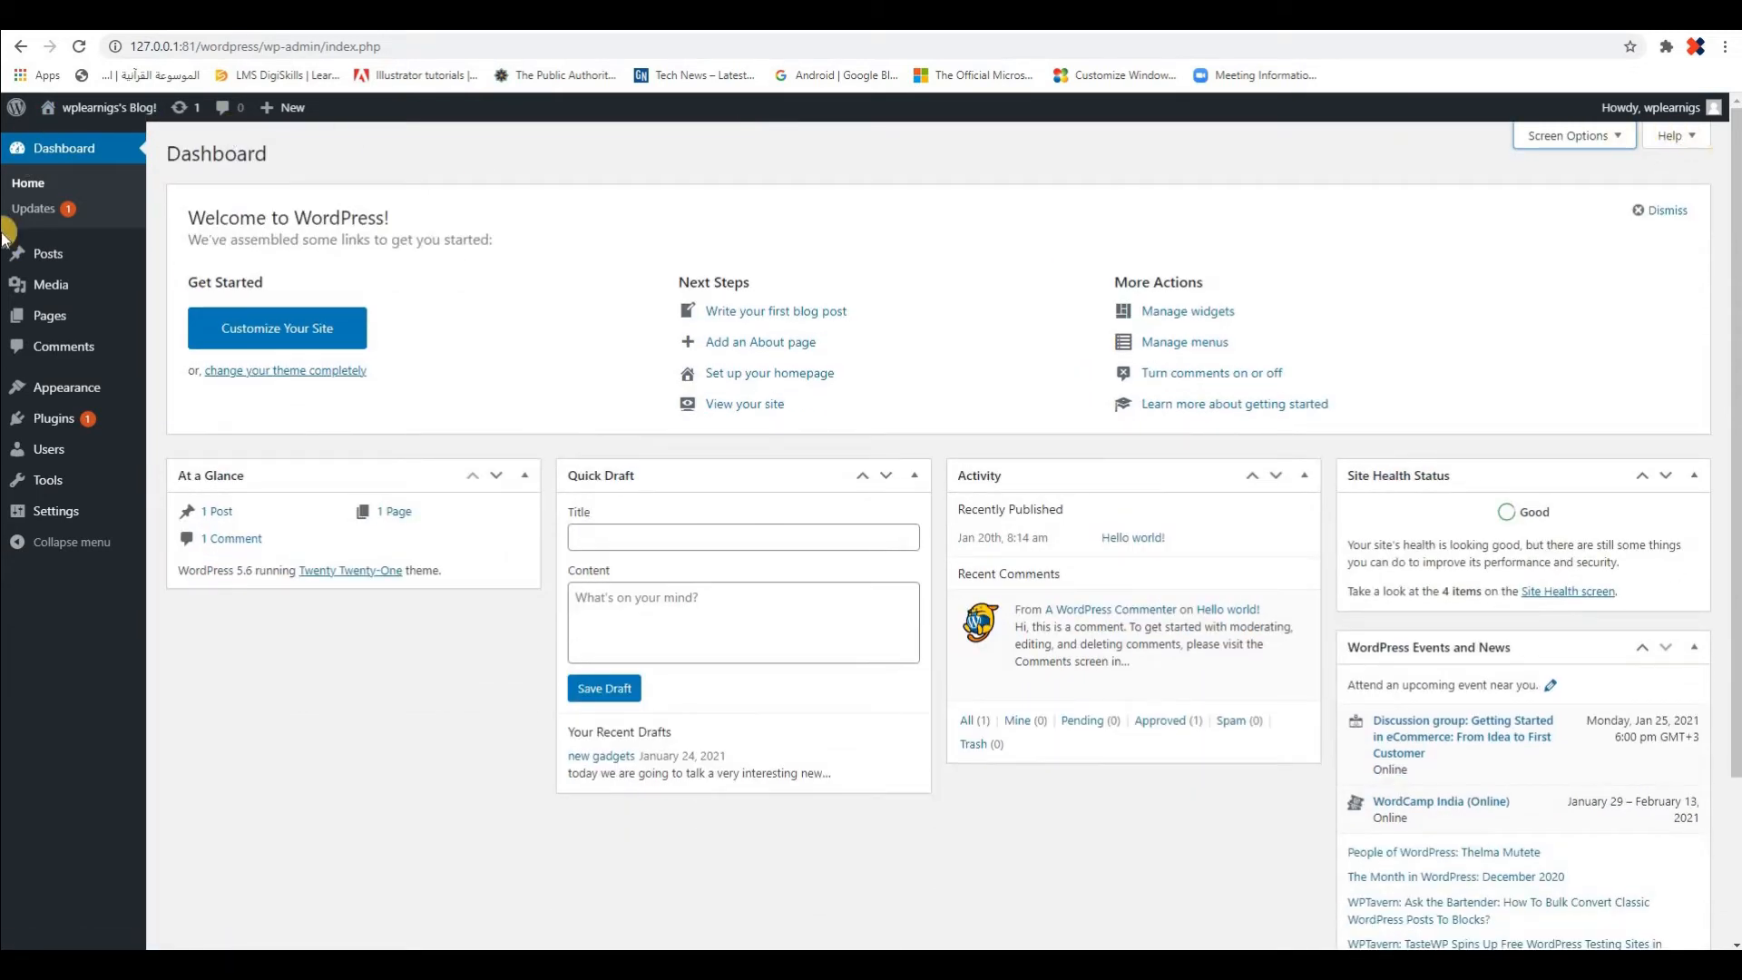
click(50, 152)
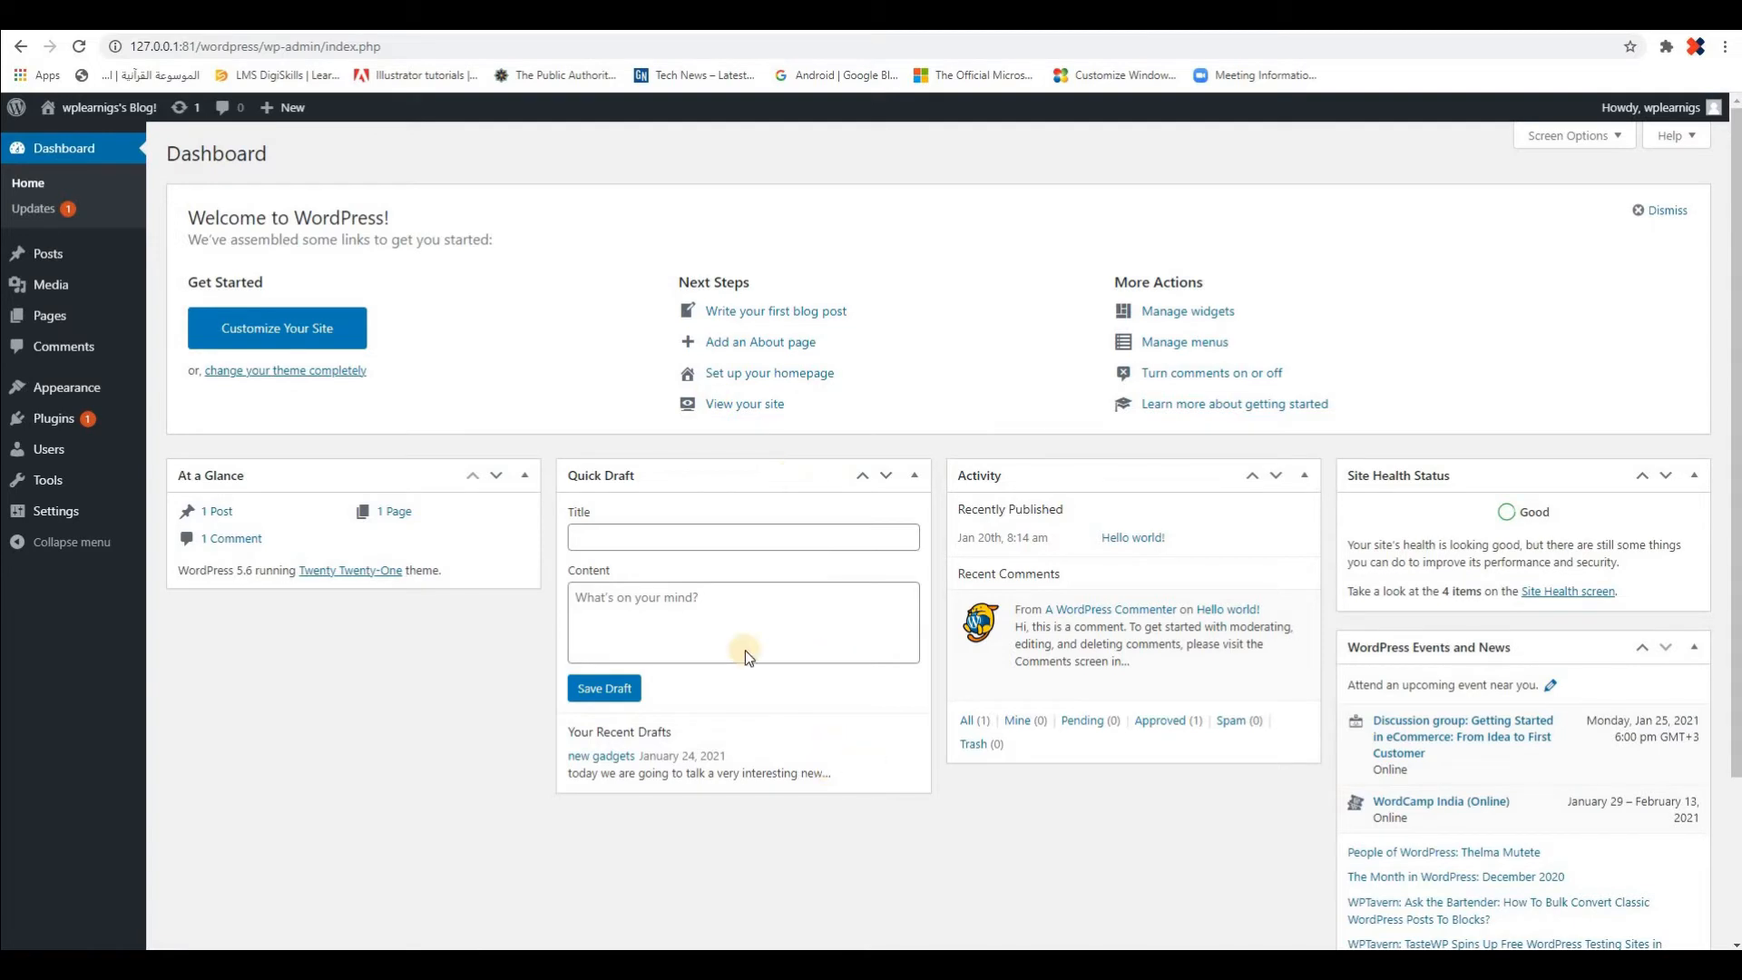
Update the Google Analytics for WordPress by MonsterInsights plugin from the WordPress Updates page
click(36, 214)
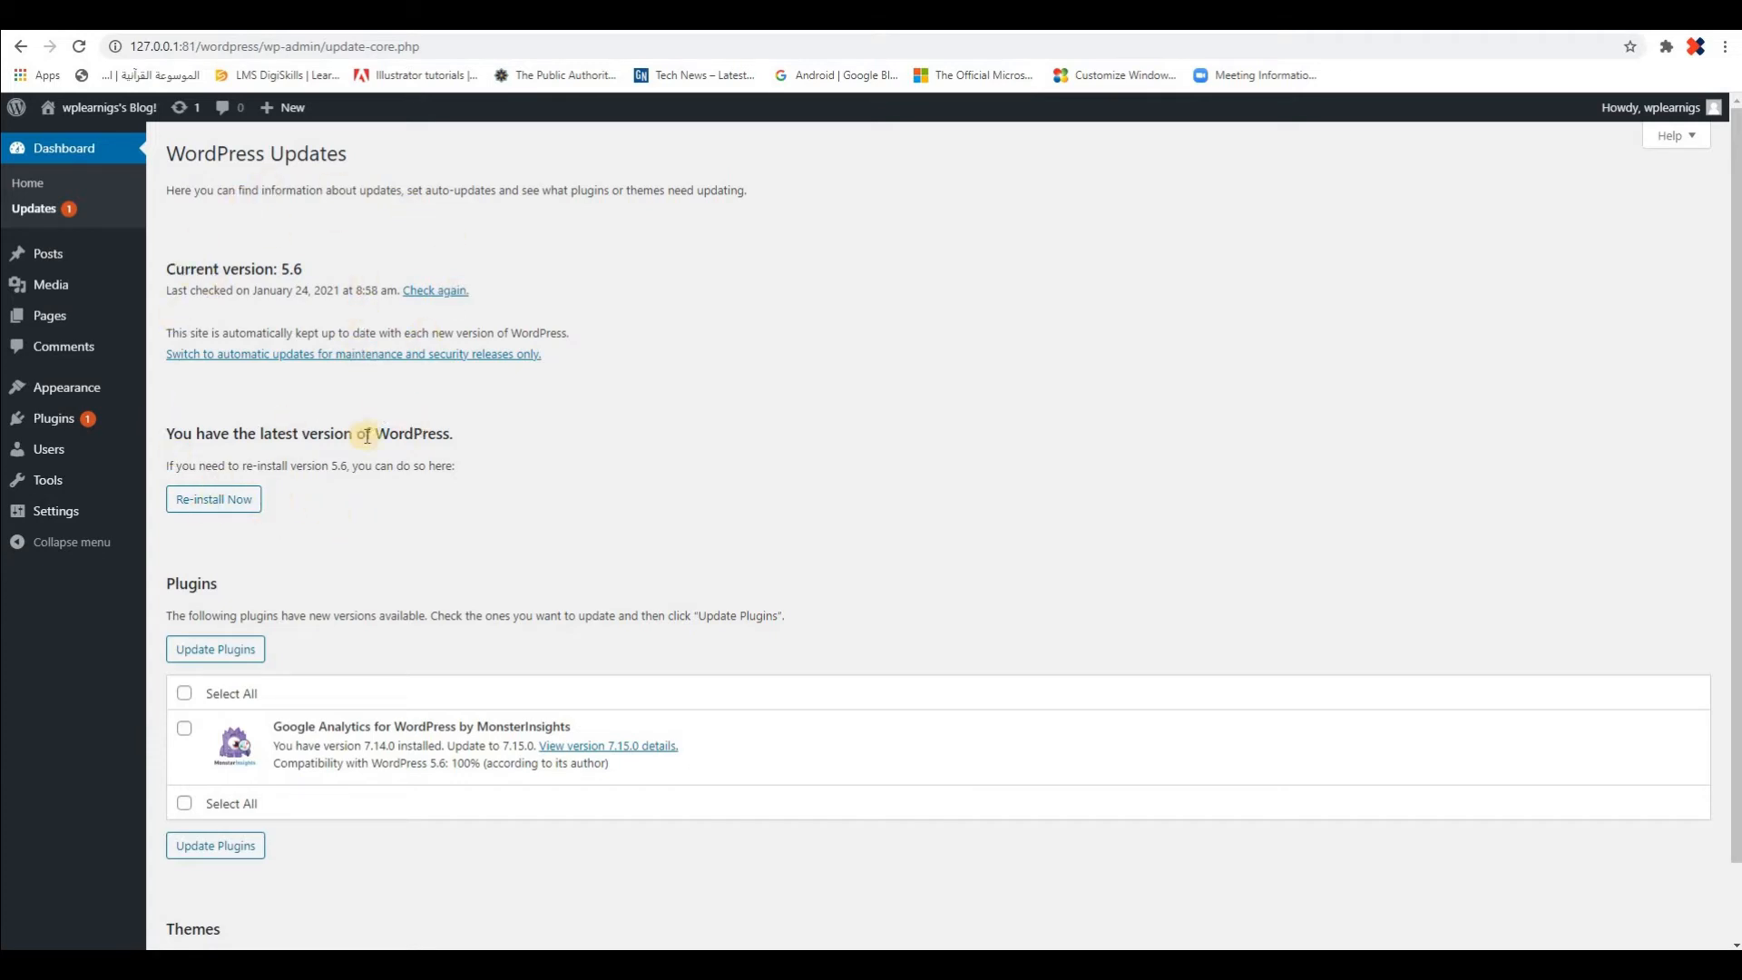
scroll(397, 437, down, 1)
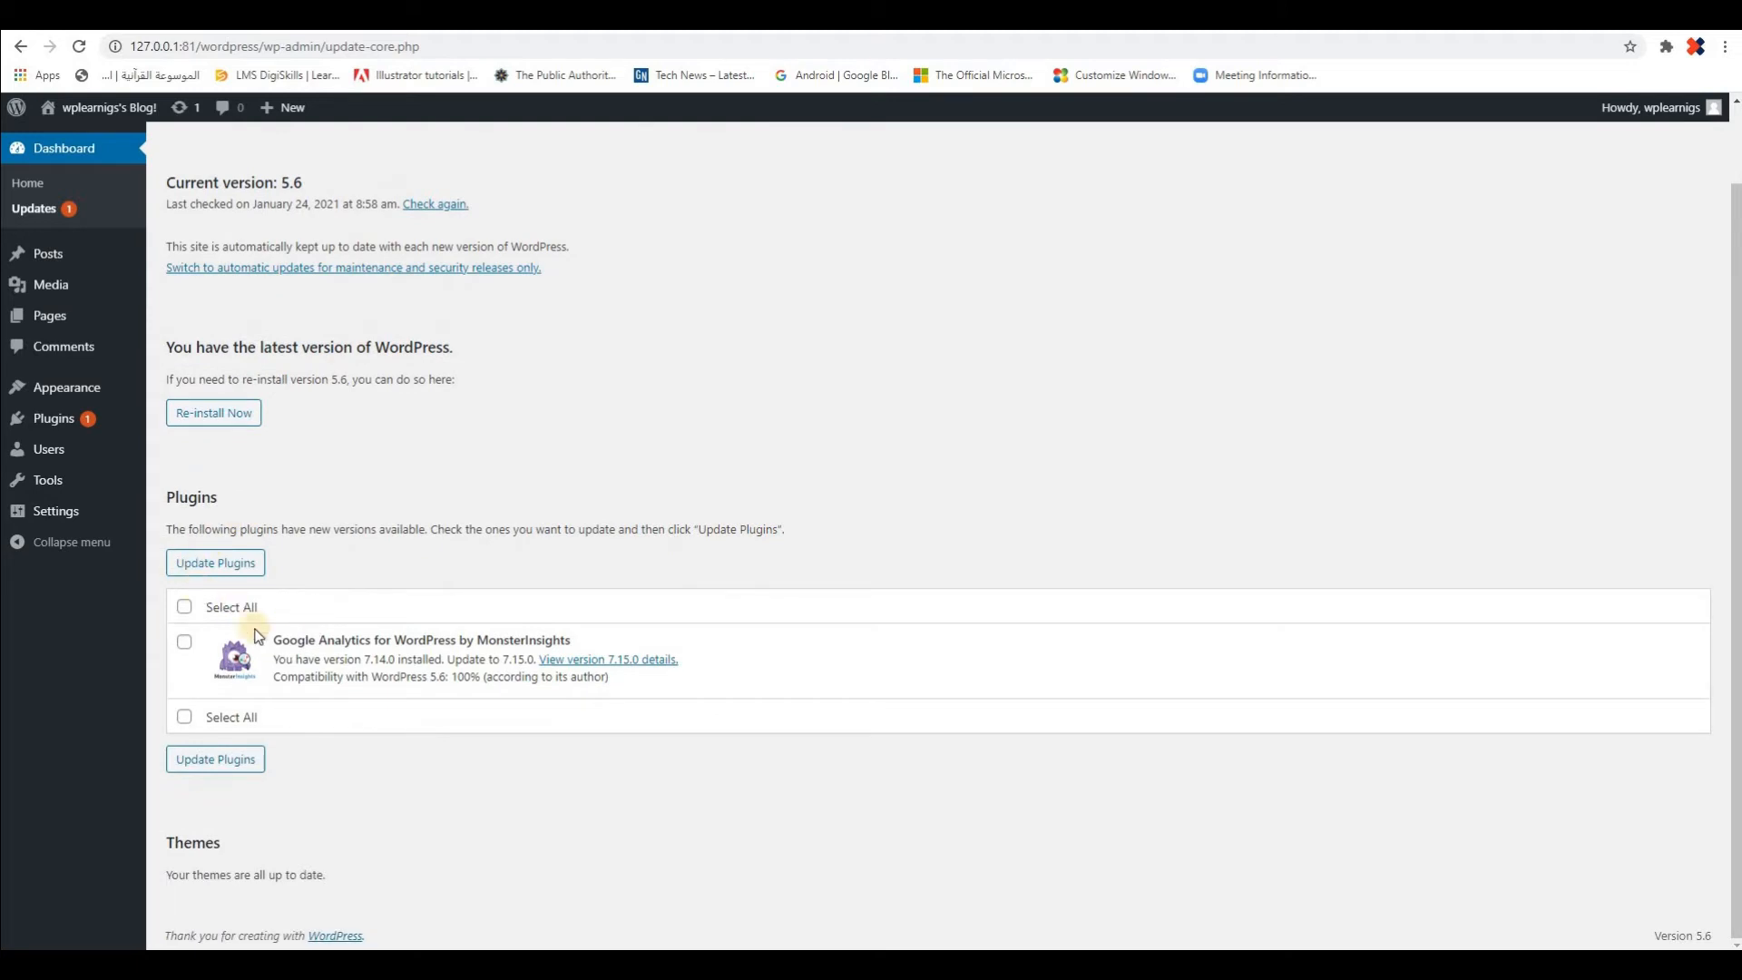
click(185, 642)
click(186, 643)
click(186, 640)
click(230, 564)
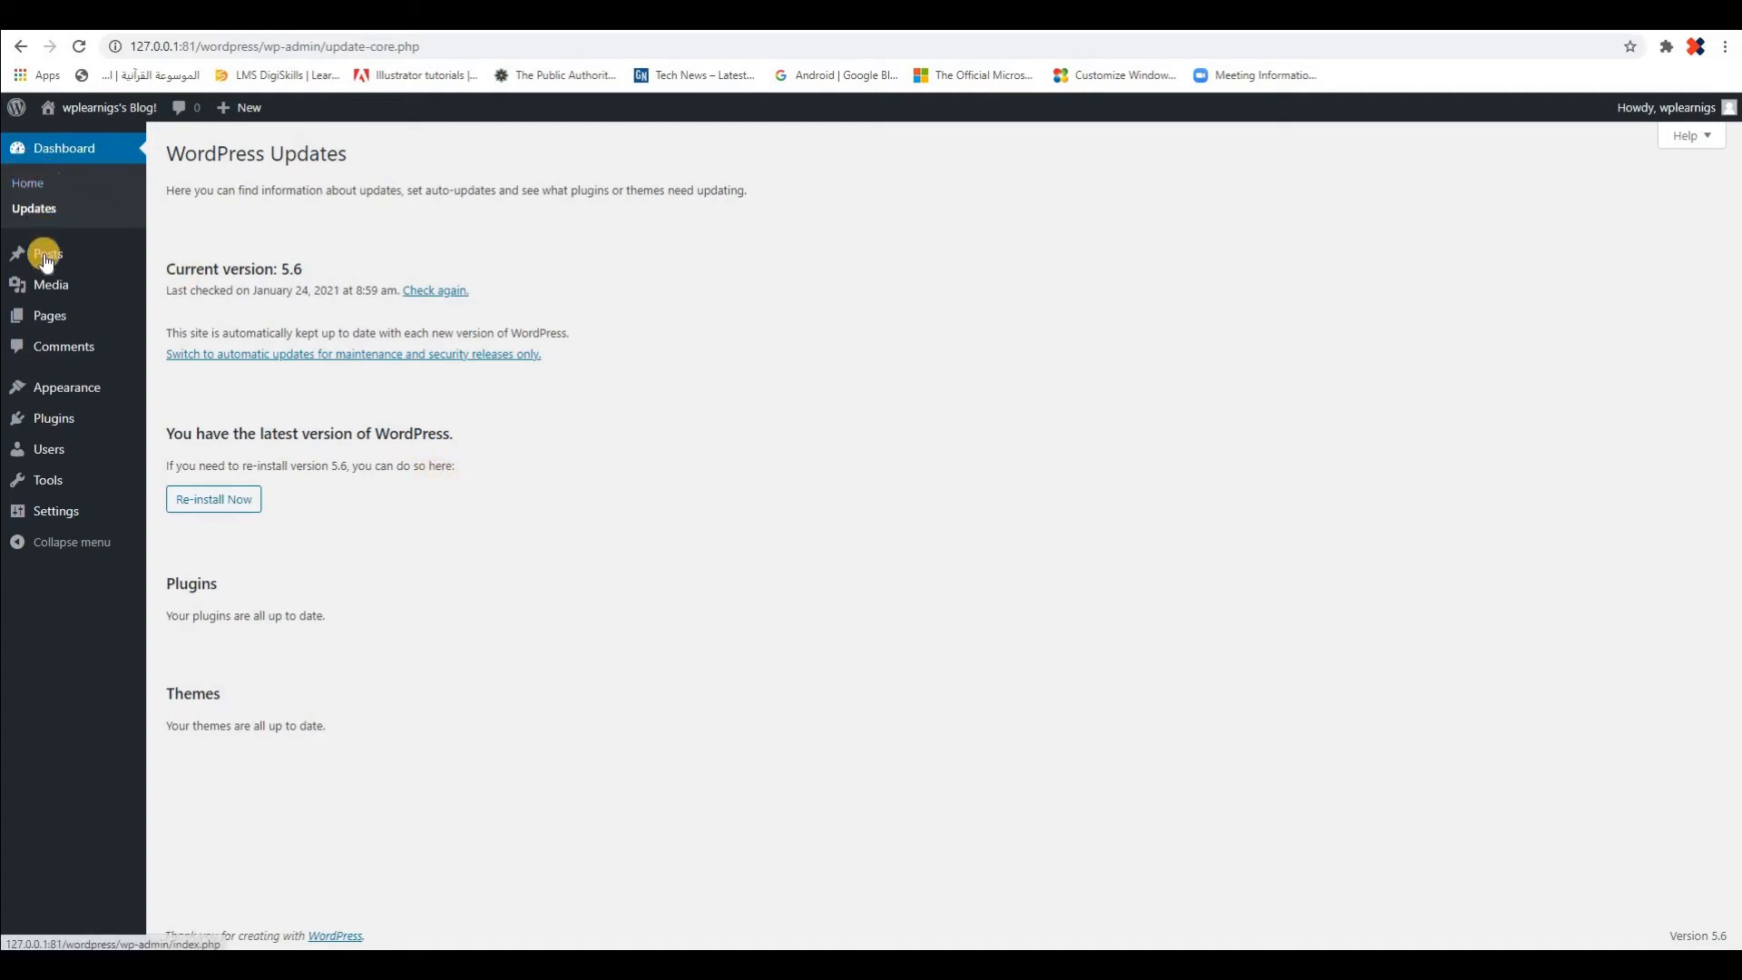
Select all posts in the posts list and move them to the trash with a bulk action
mouse_move(41, 259)
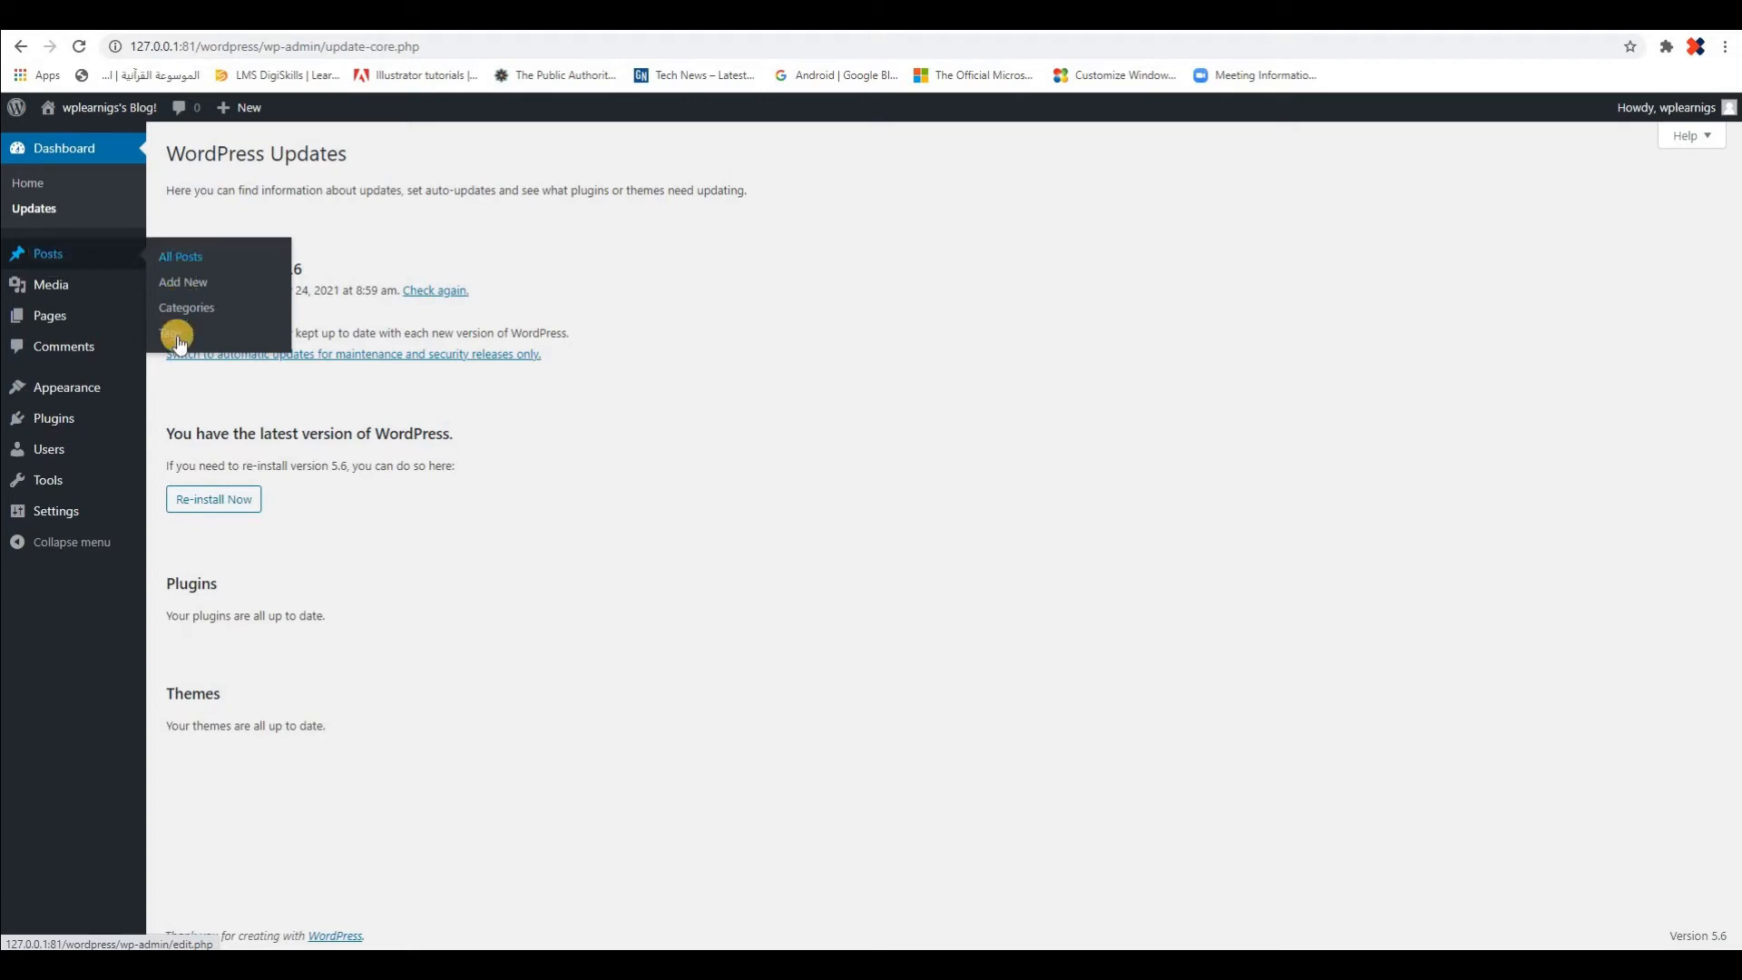
click(44, 257)
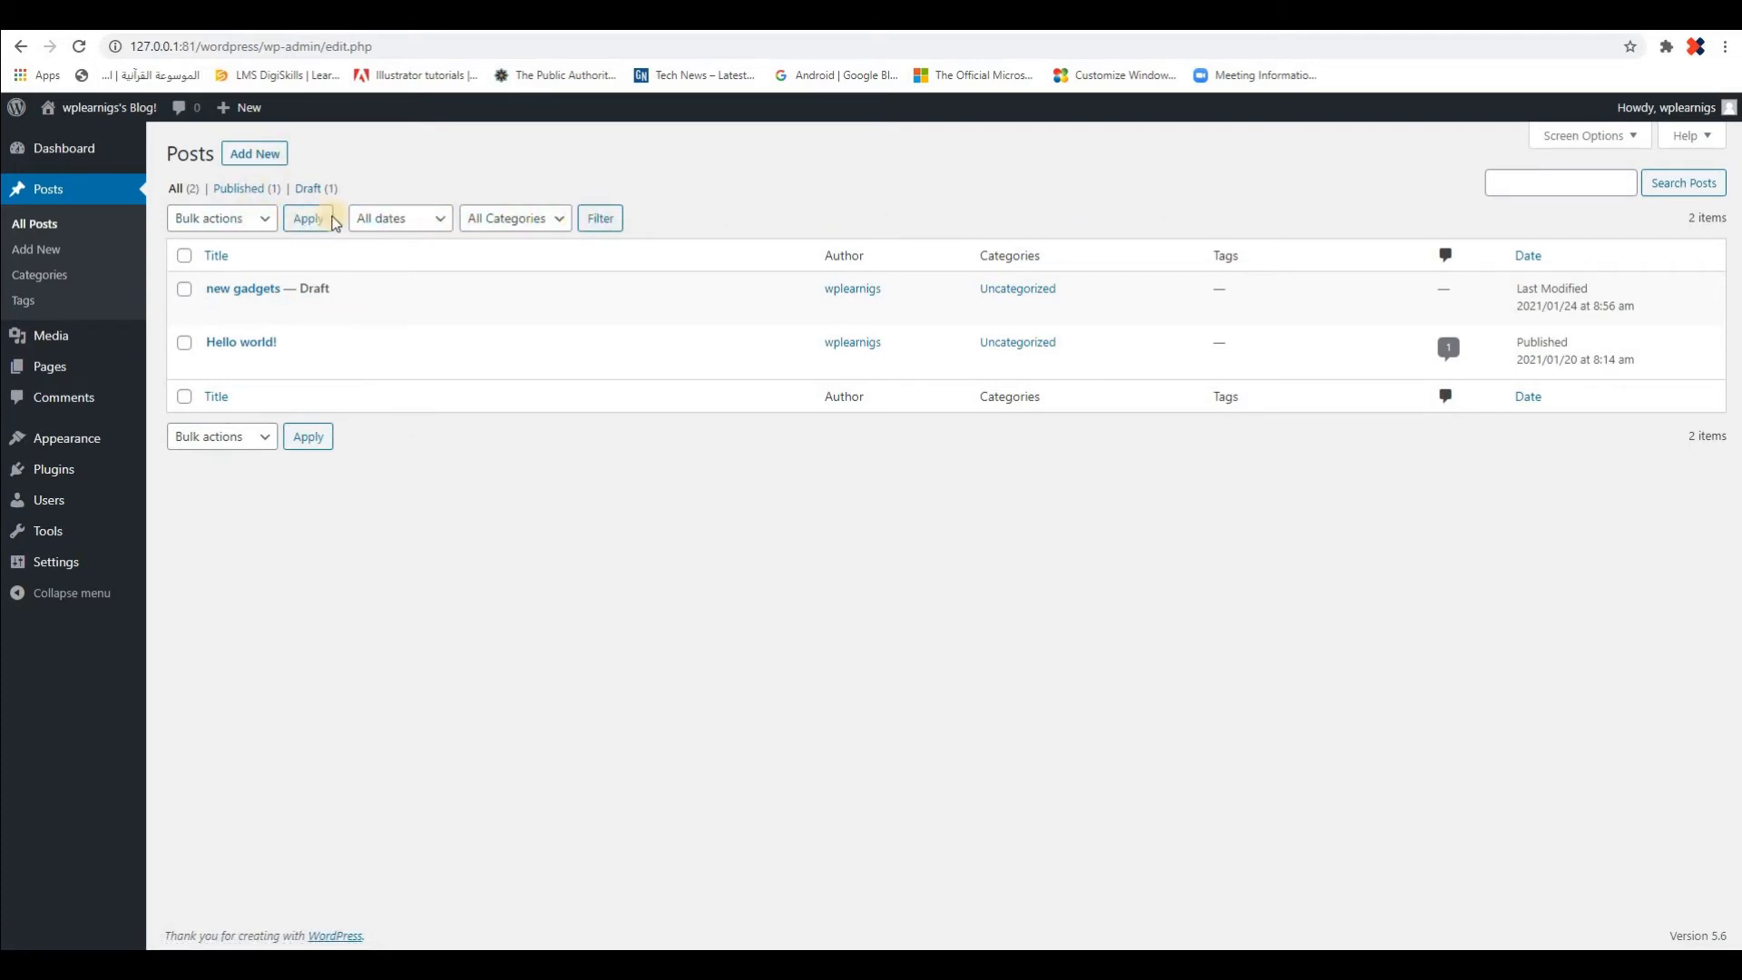
click(268, 225)
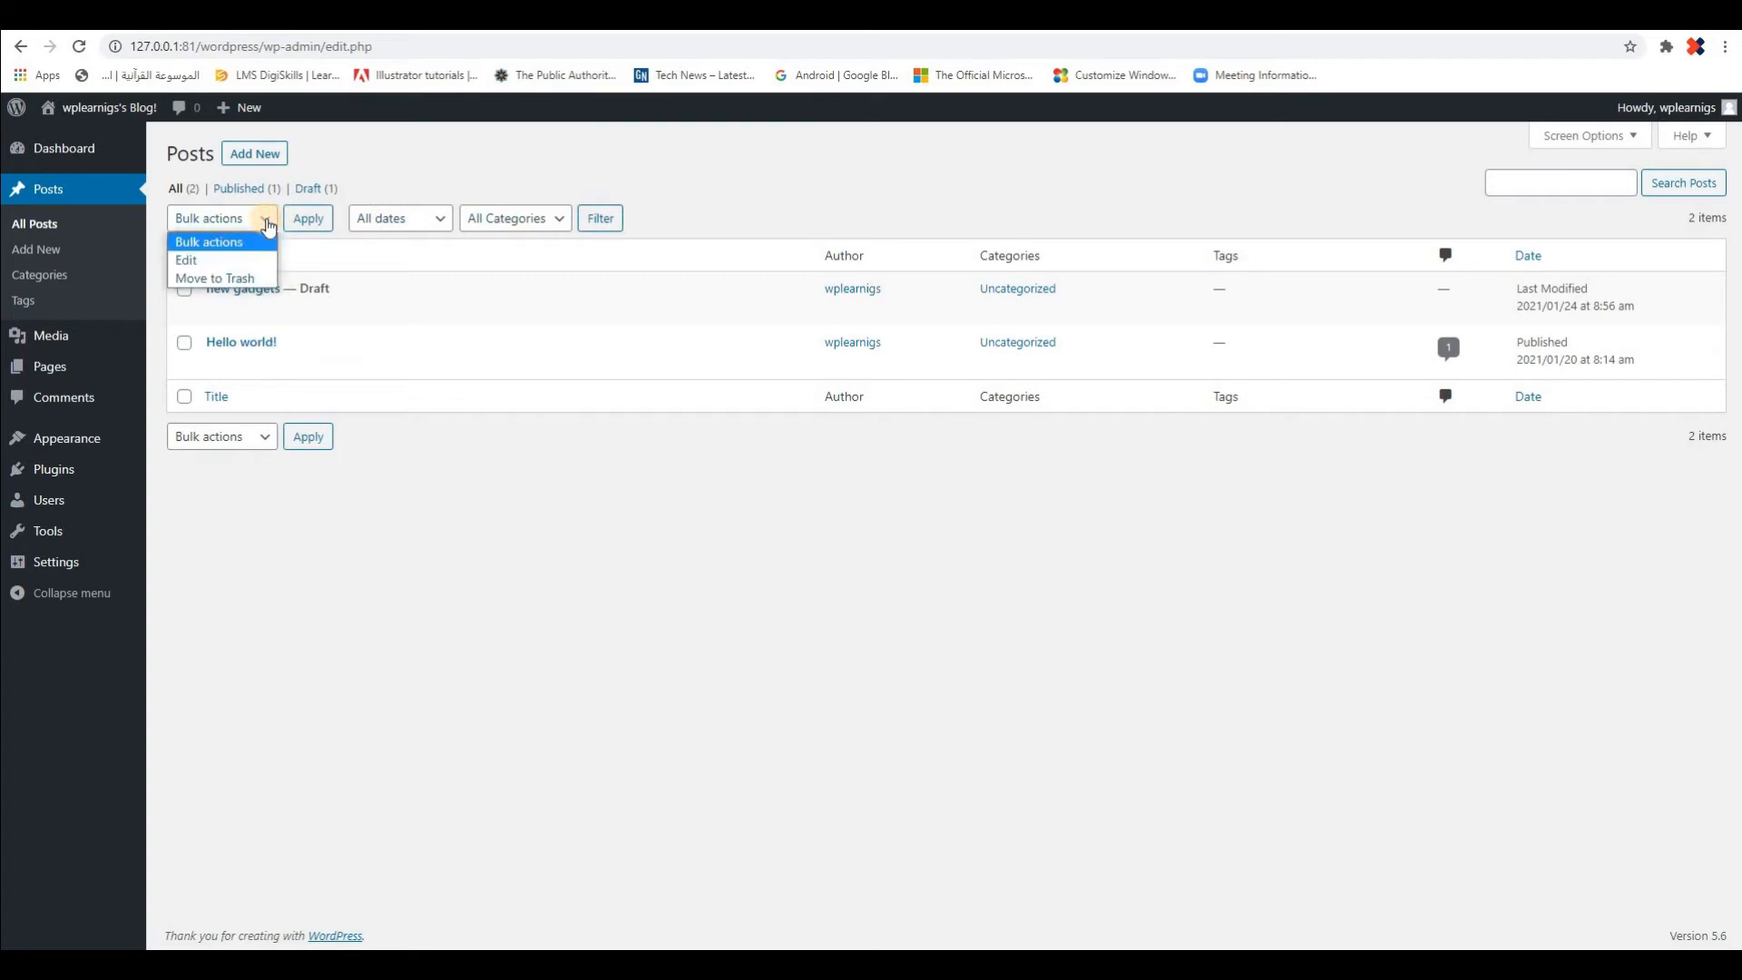
click(268, 225)
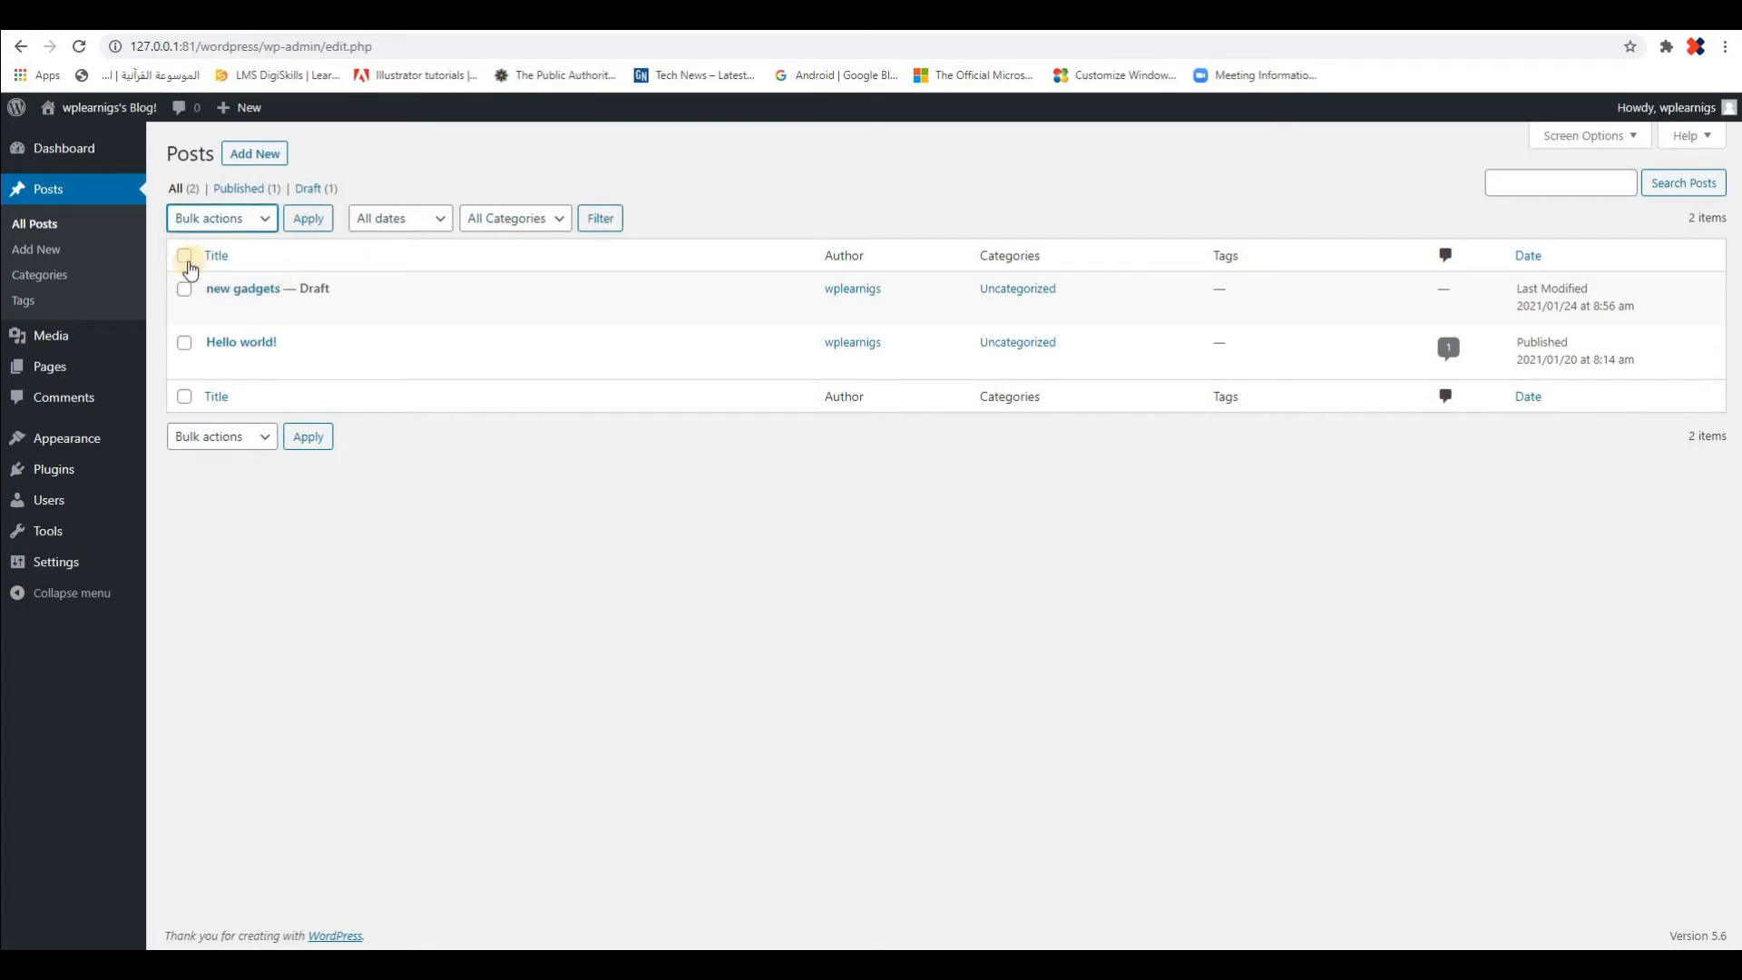
click(185, 255)
click(264, 220)
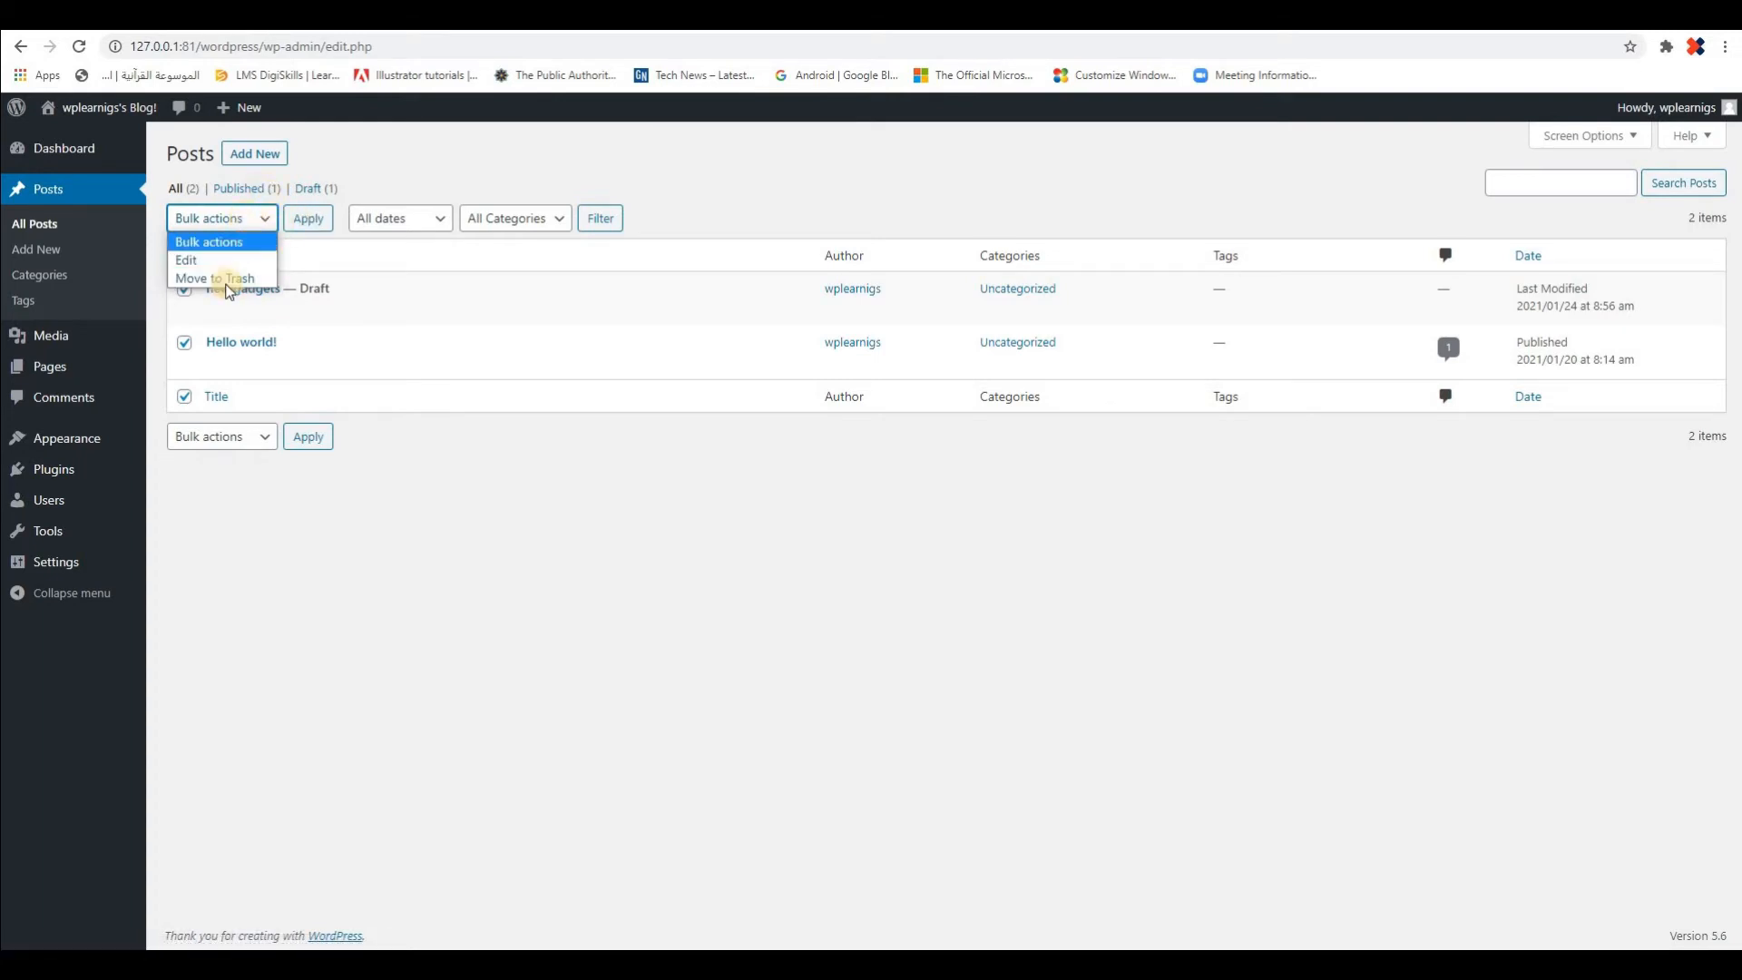
click(264, 278)
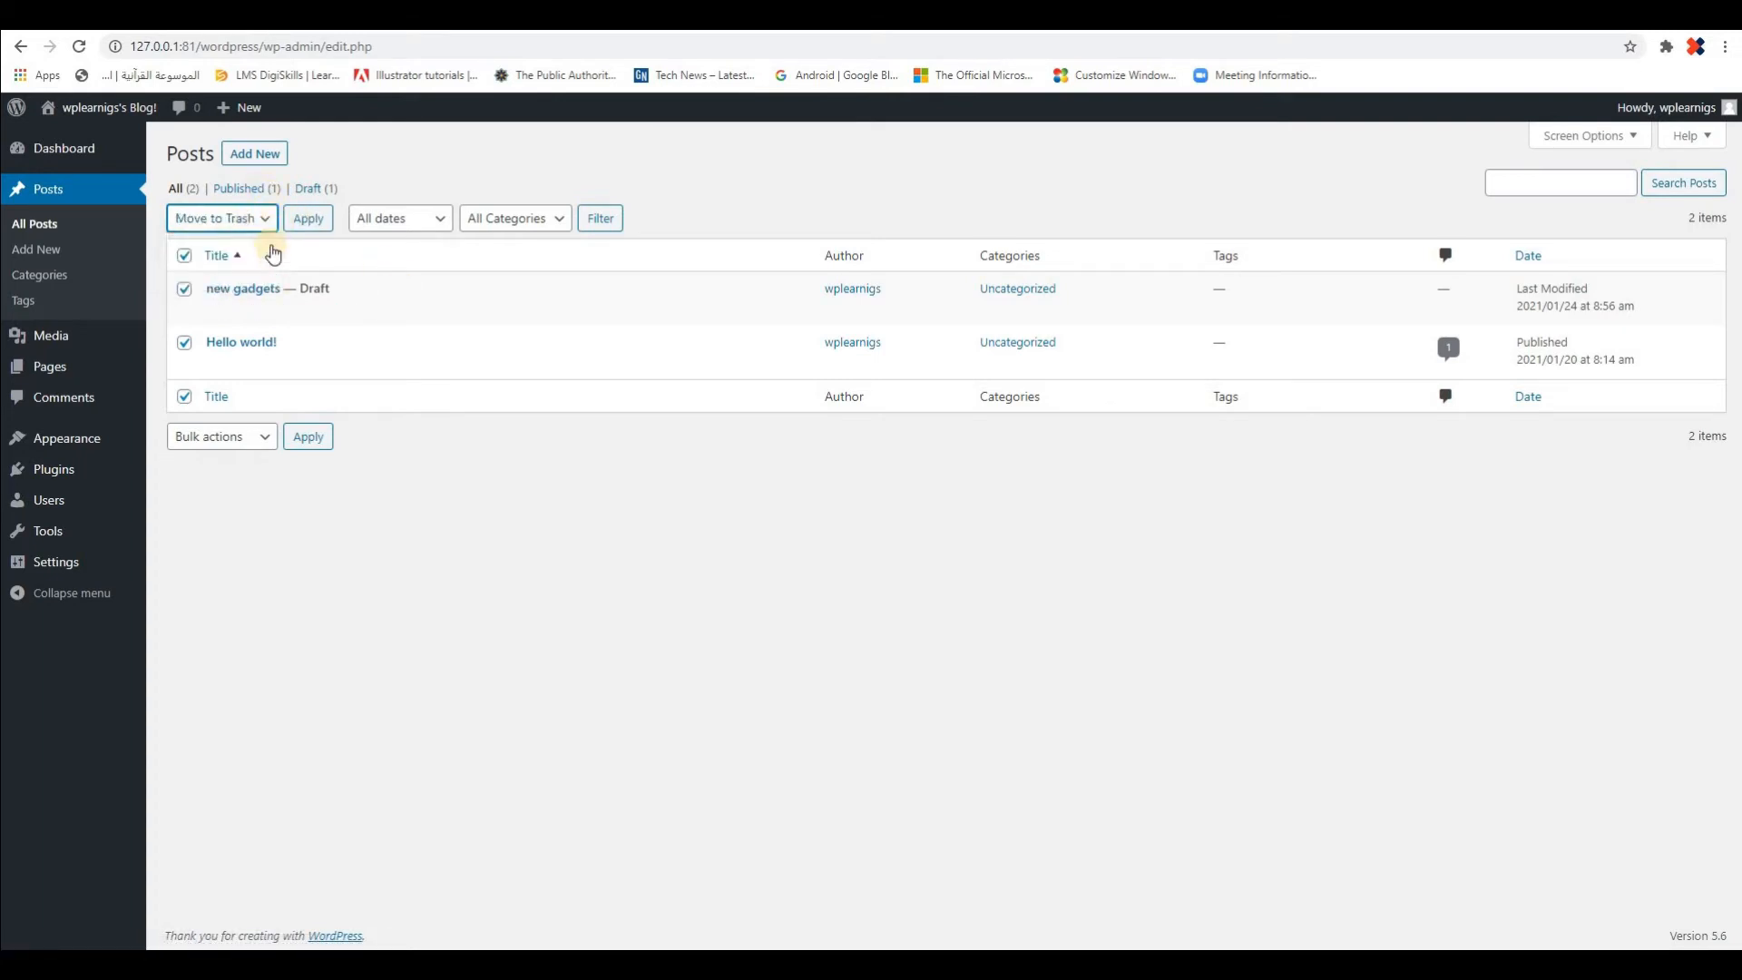
click(308, 221)
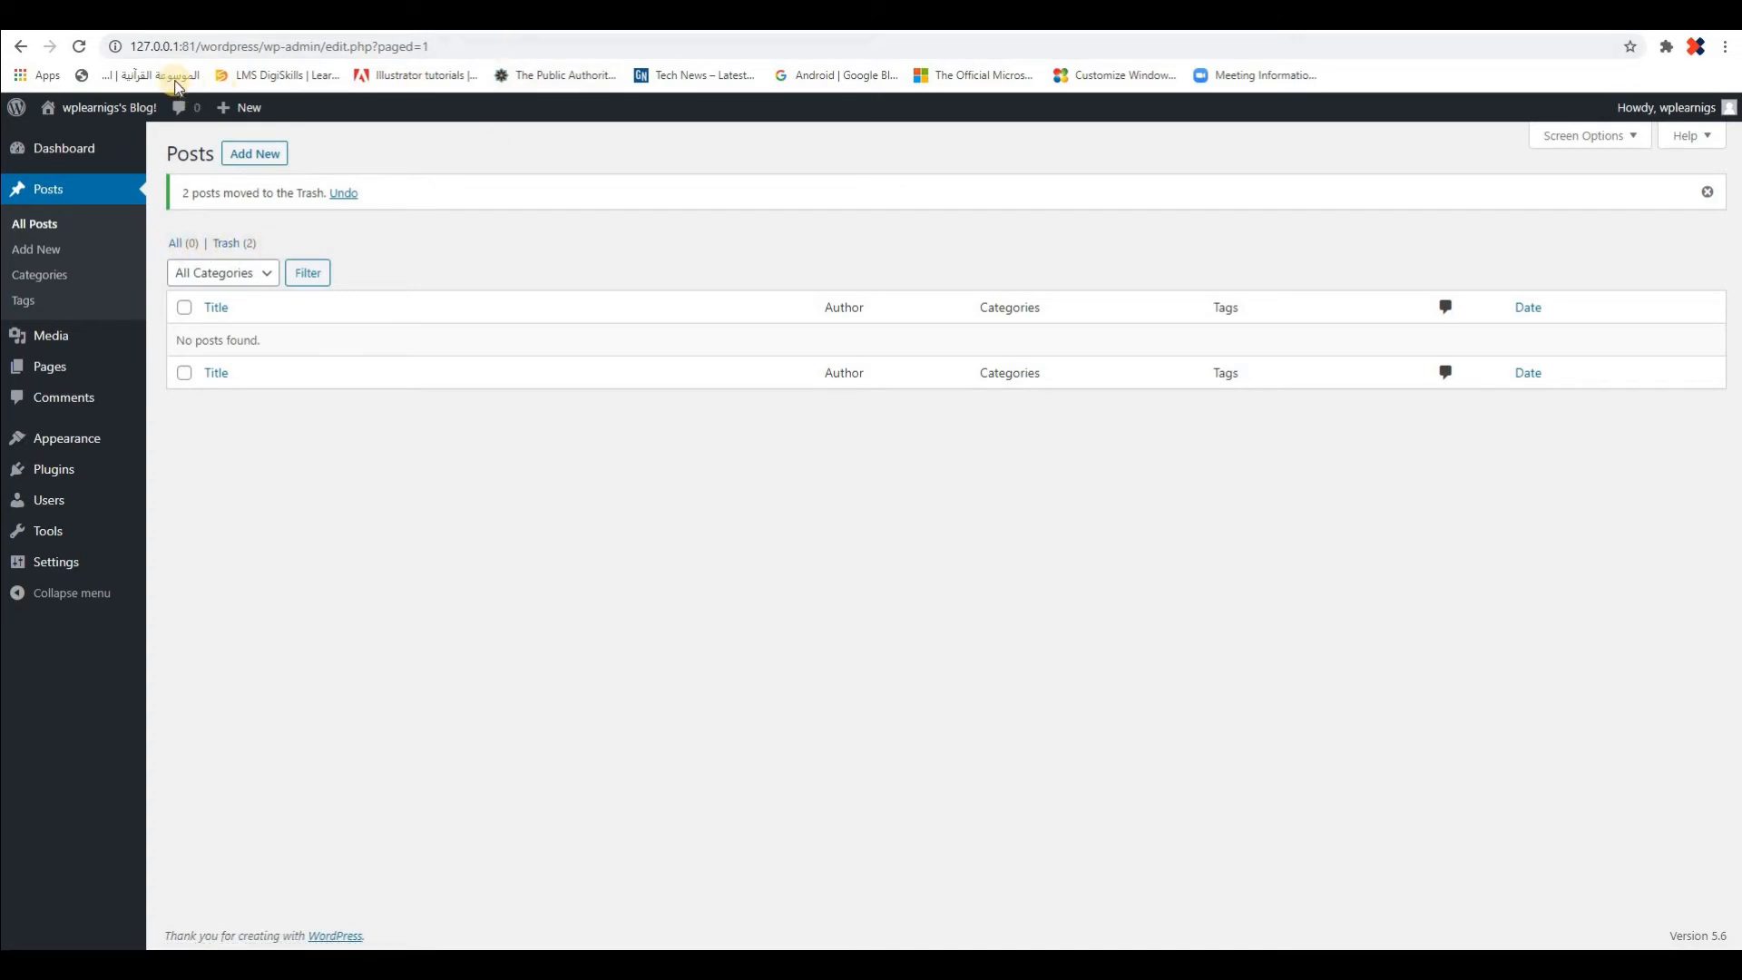
Reload the site's front page to check how it looks without posts and return to the posts list
click(122, 16)
click(80, 47)
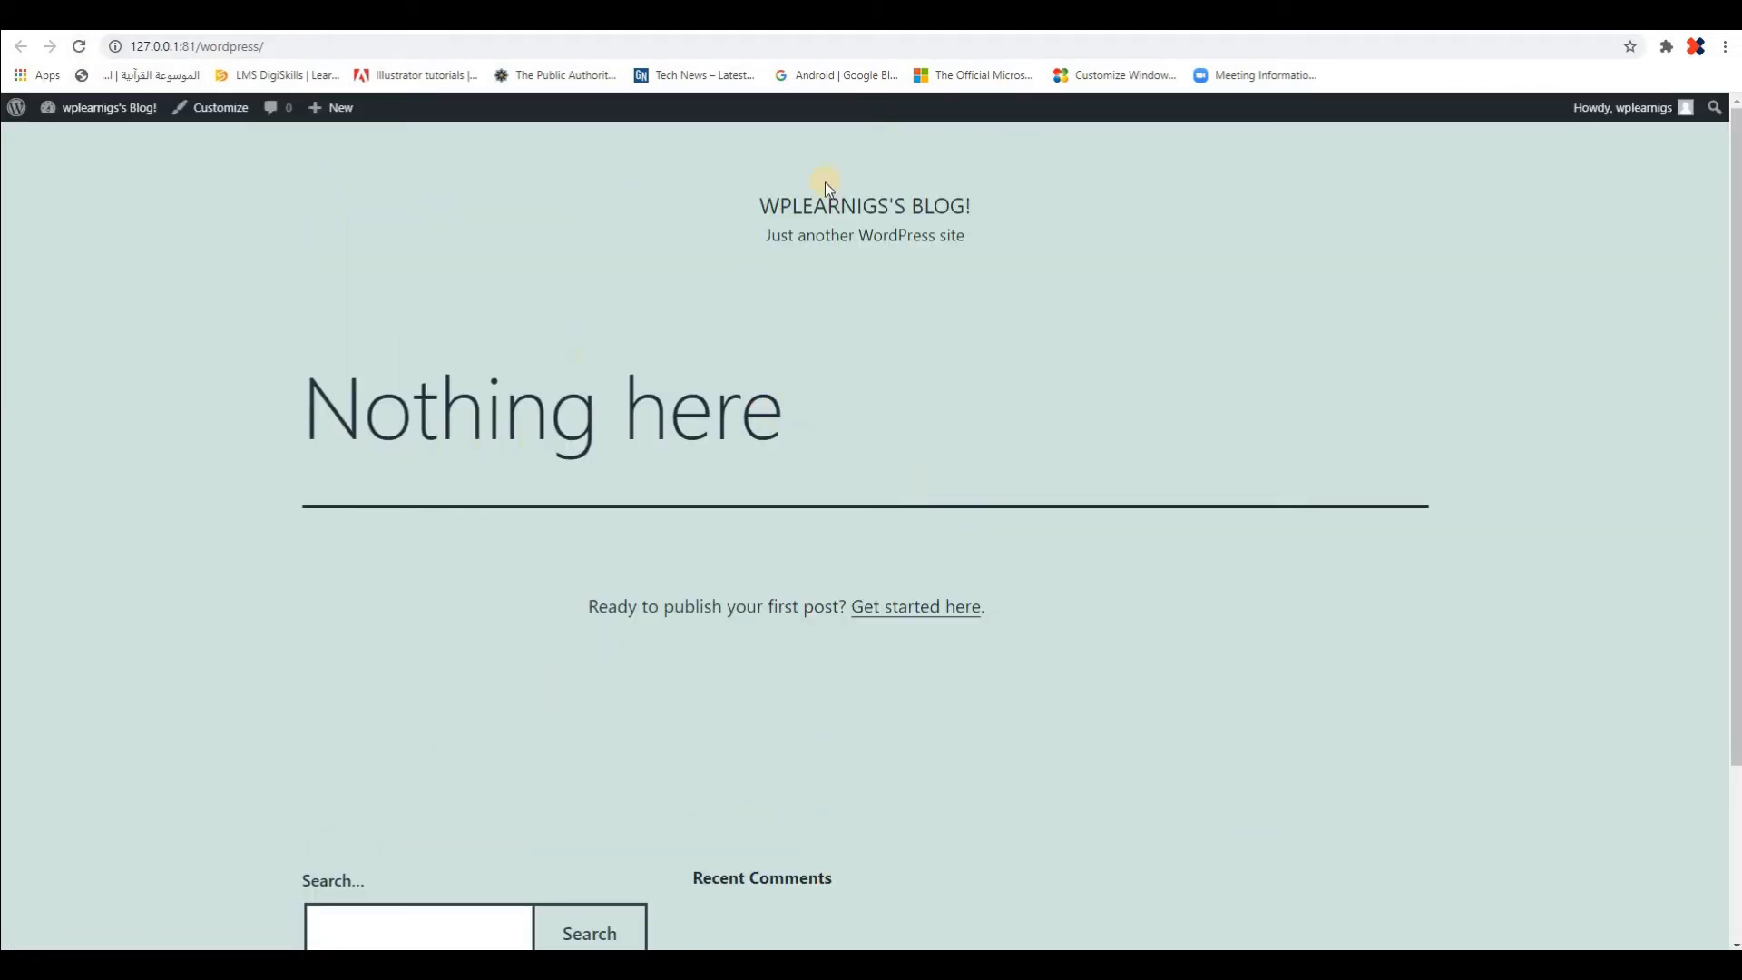
click(118, 15)
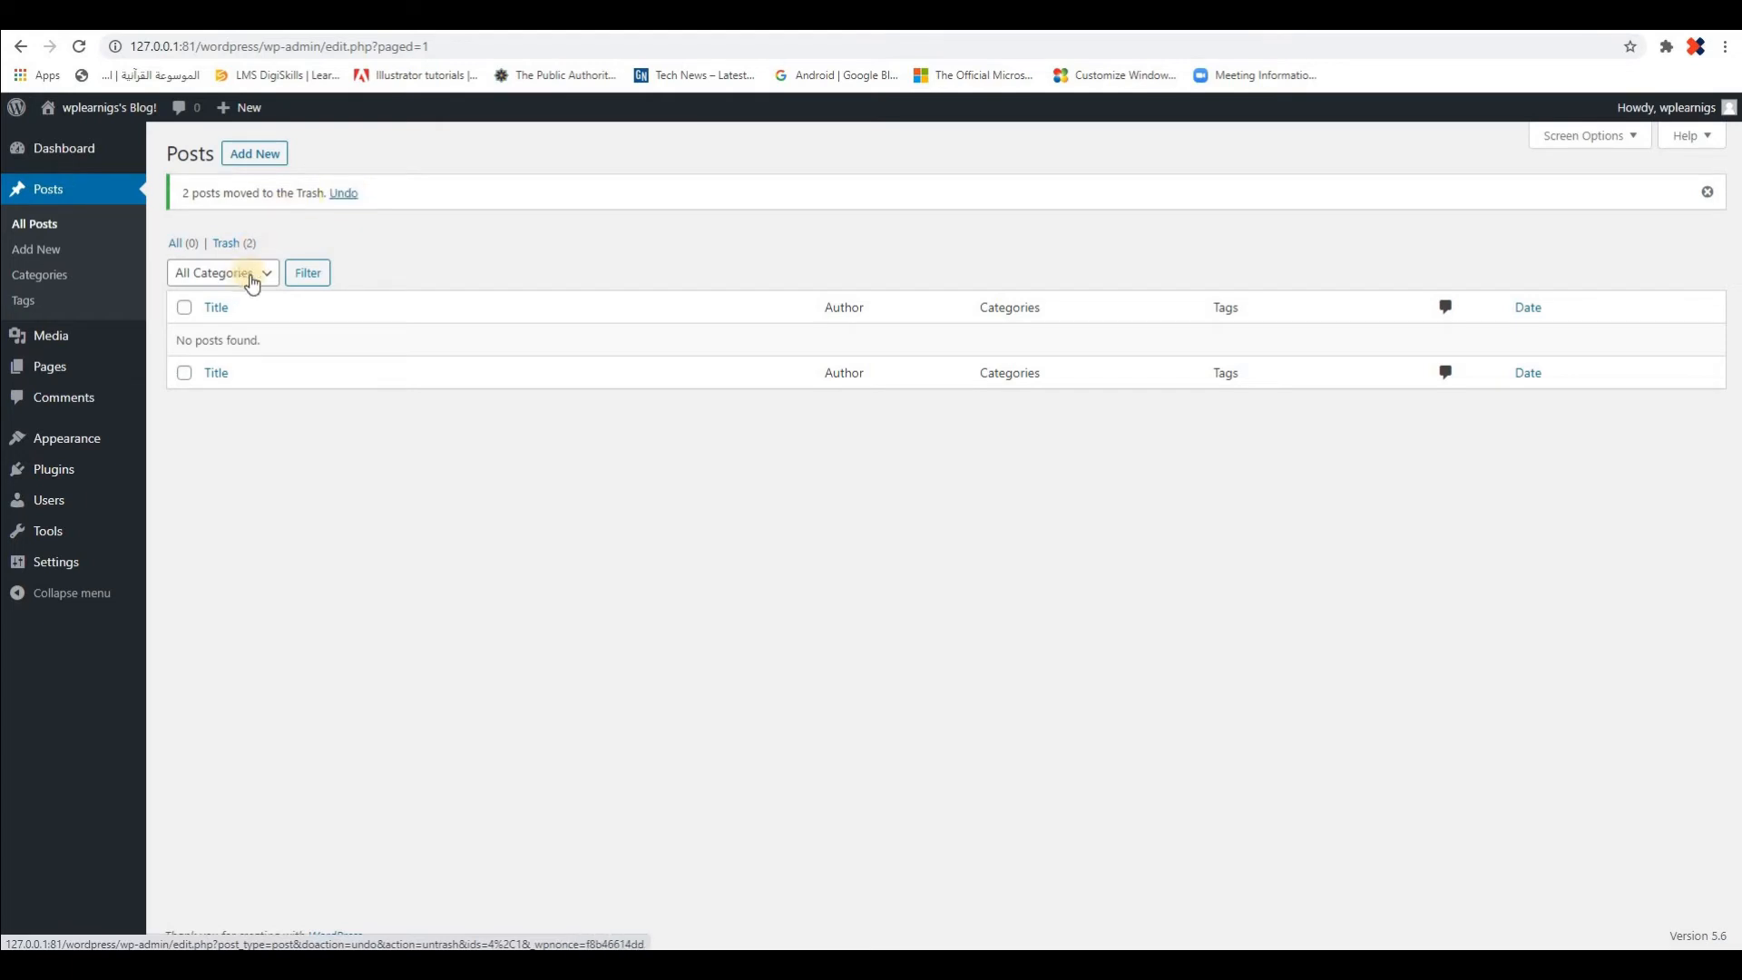
Restore the "new gadgets" and "Hello world!" posts from the trash in bulk and list all posts
click(233, 244)
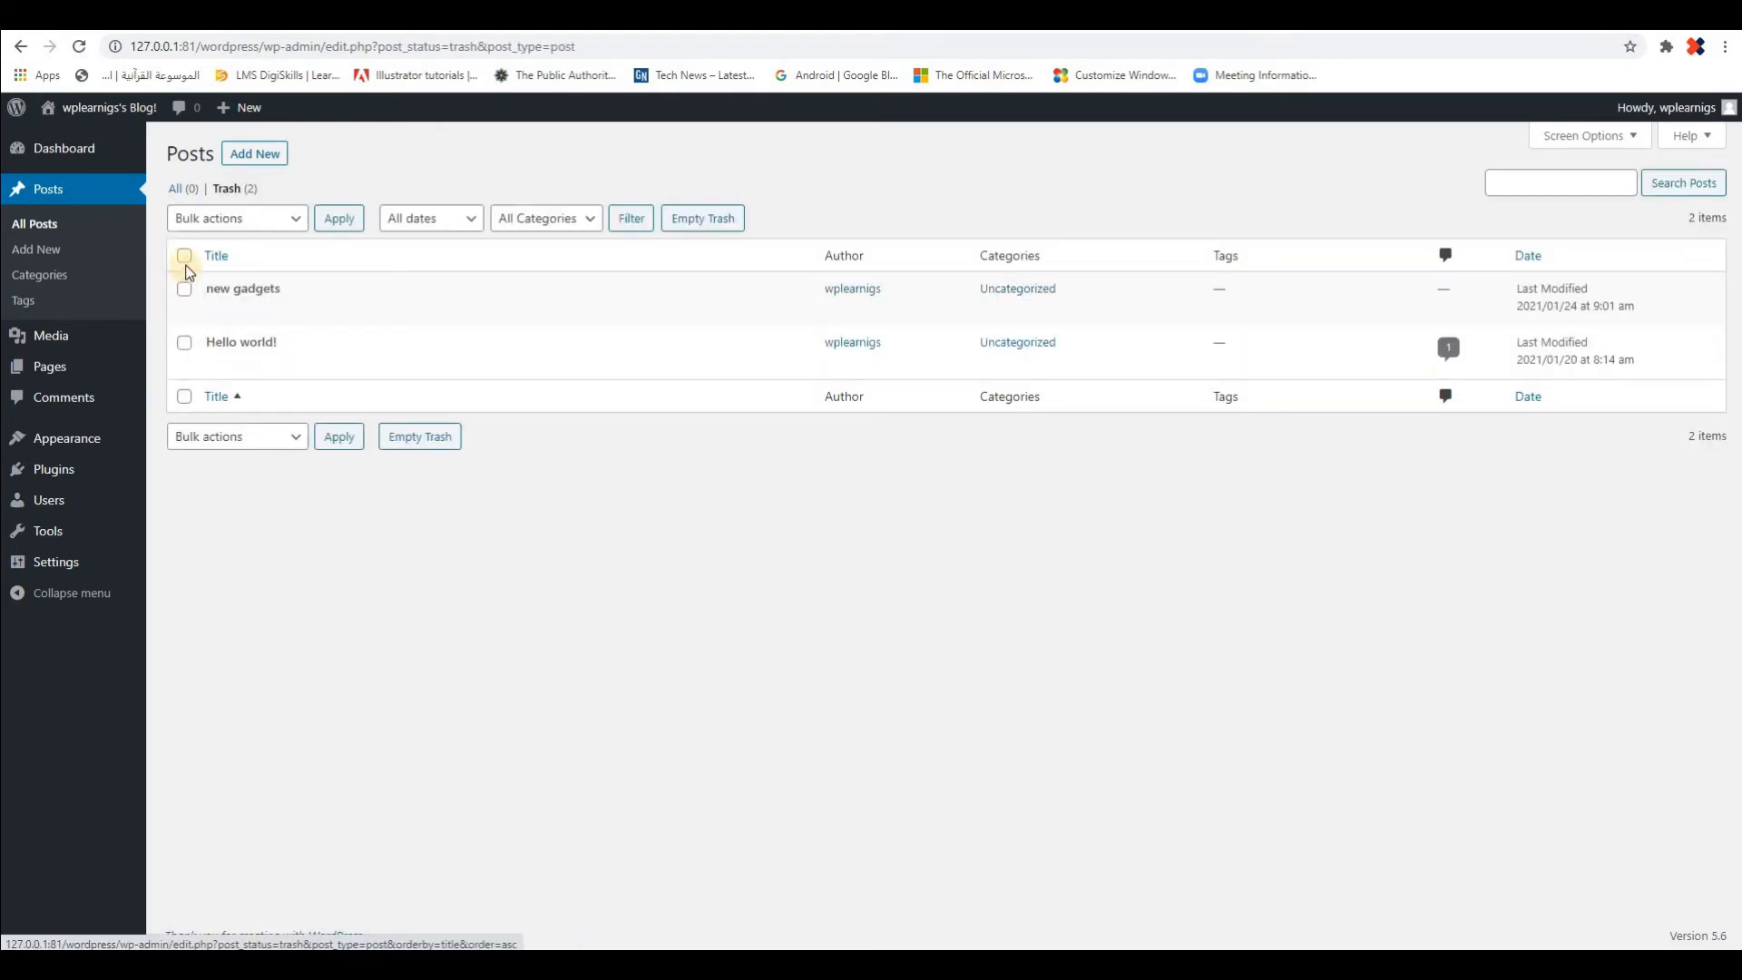
click(186, 287)
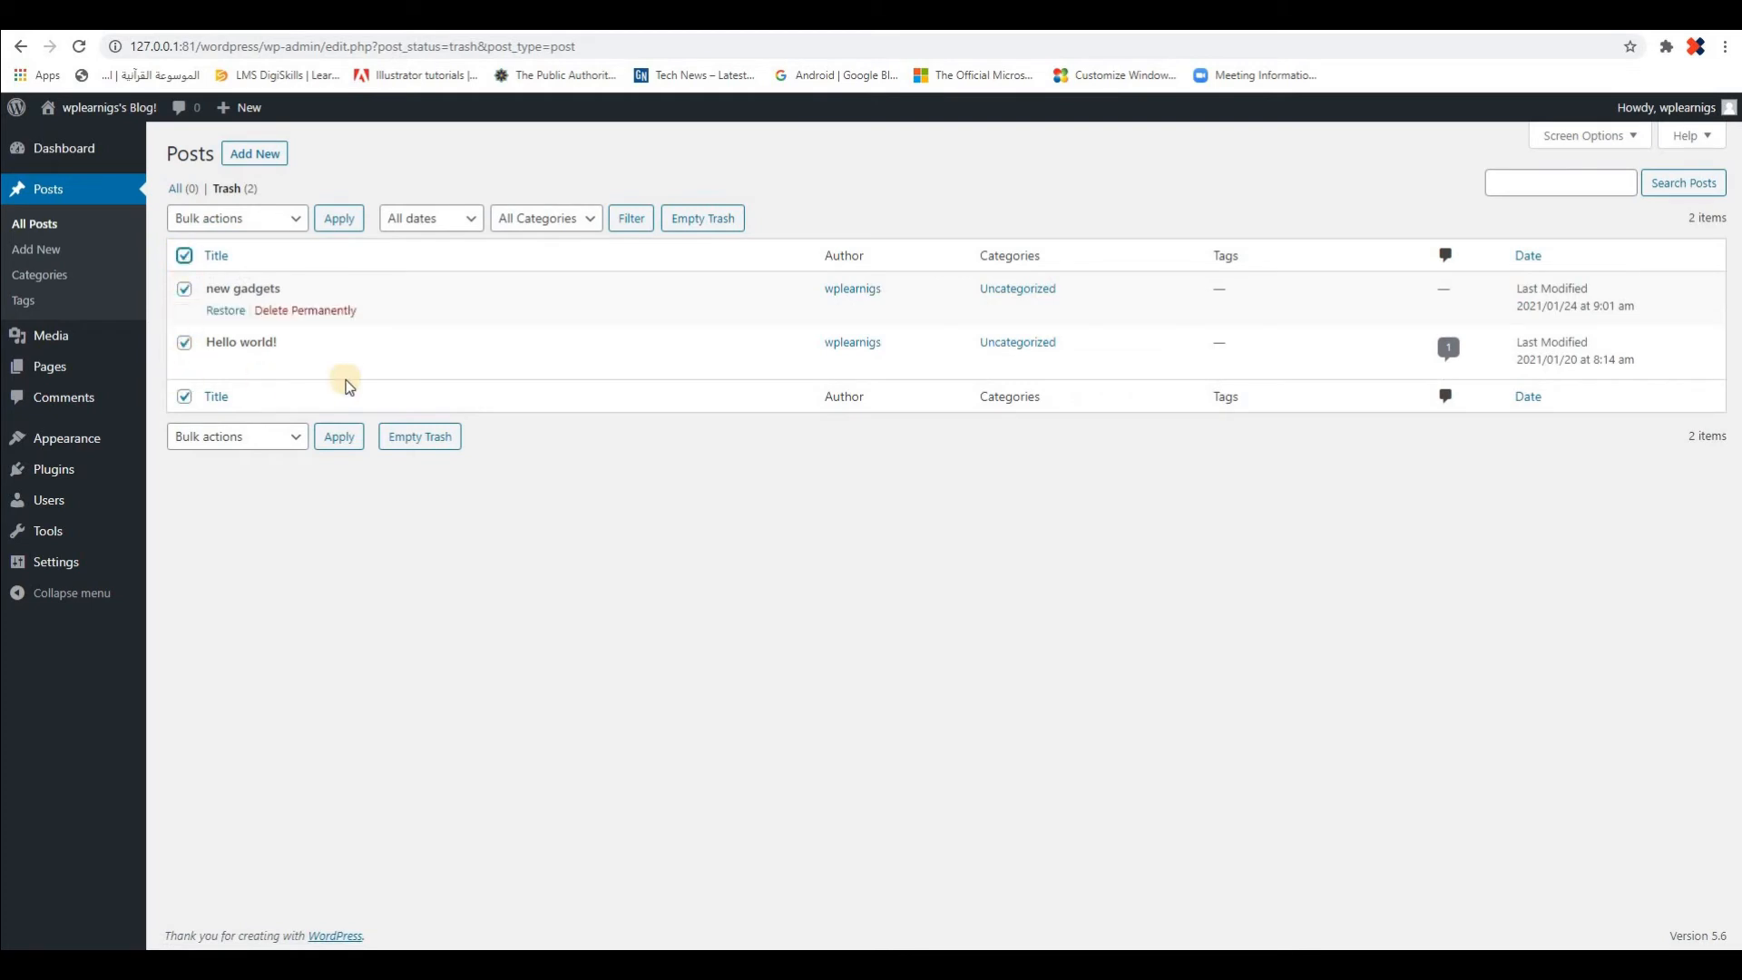
click(184, 342)
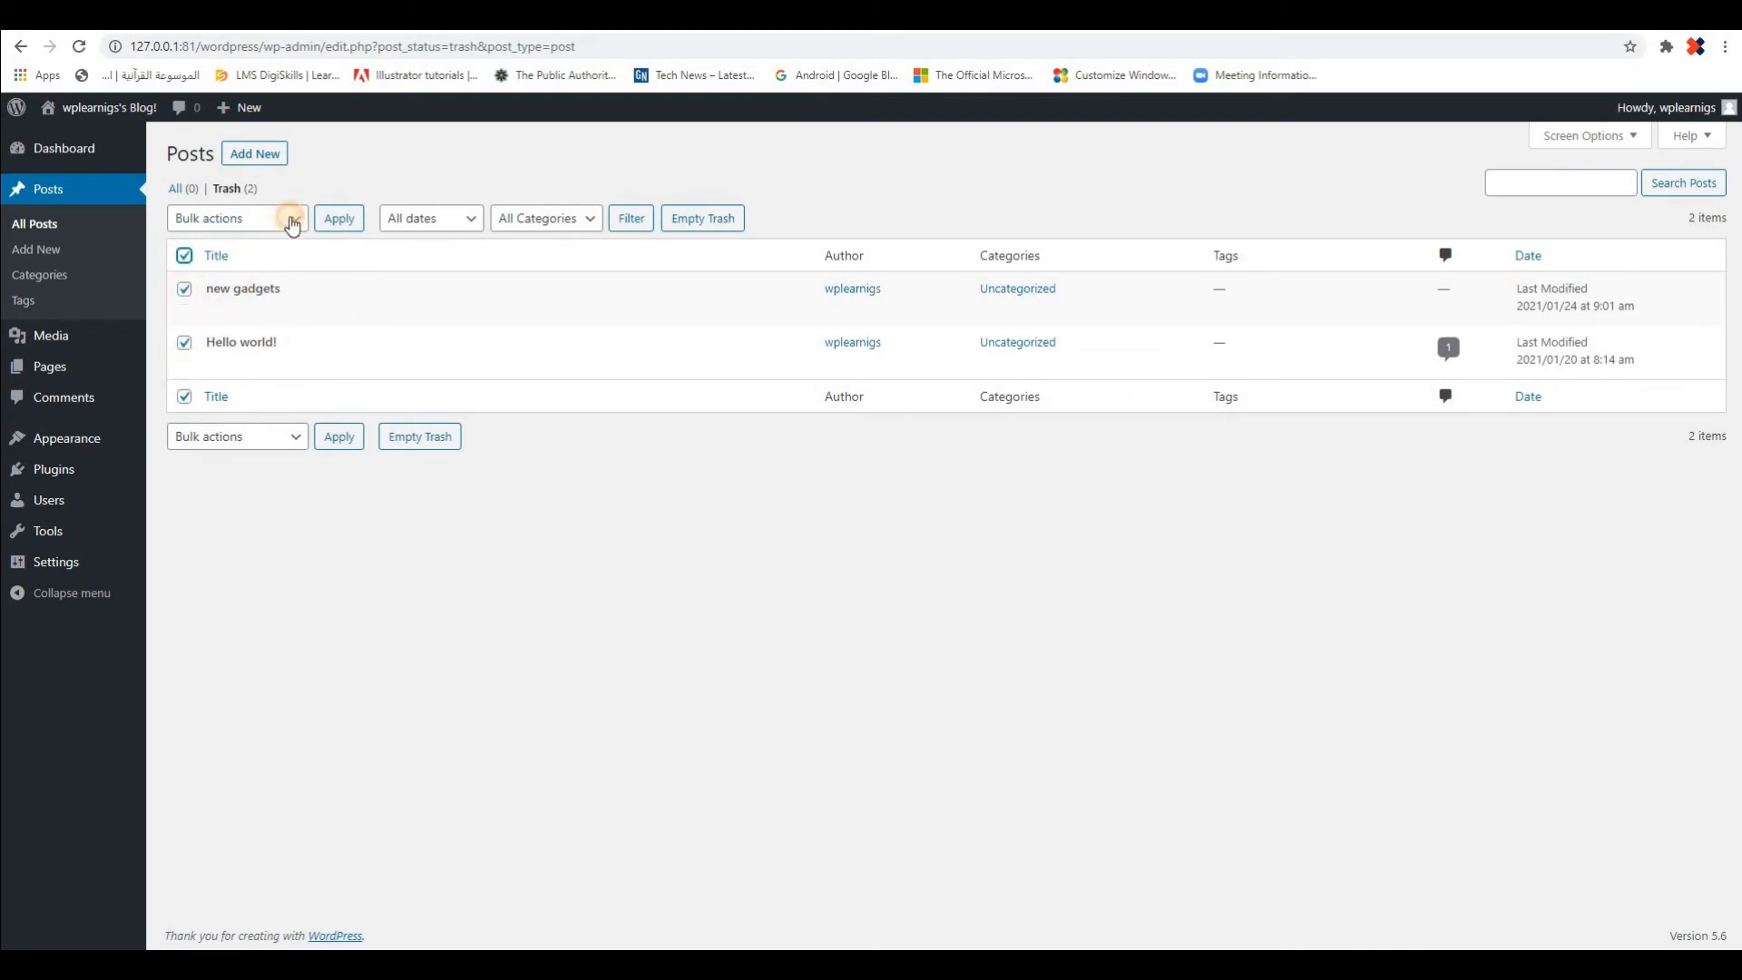
click(290, 219)
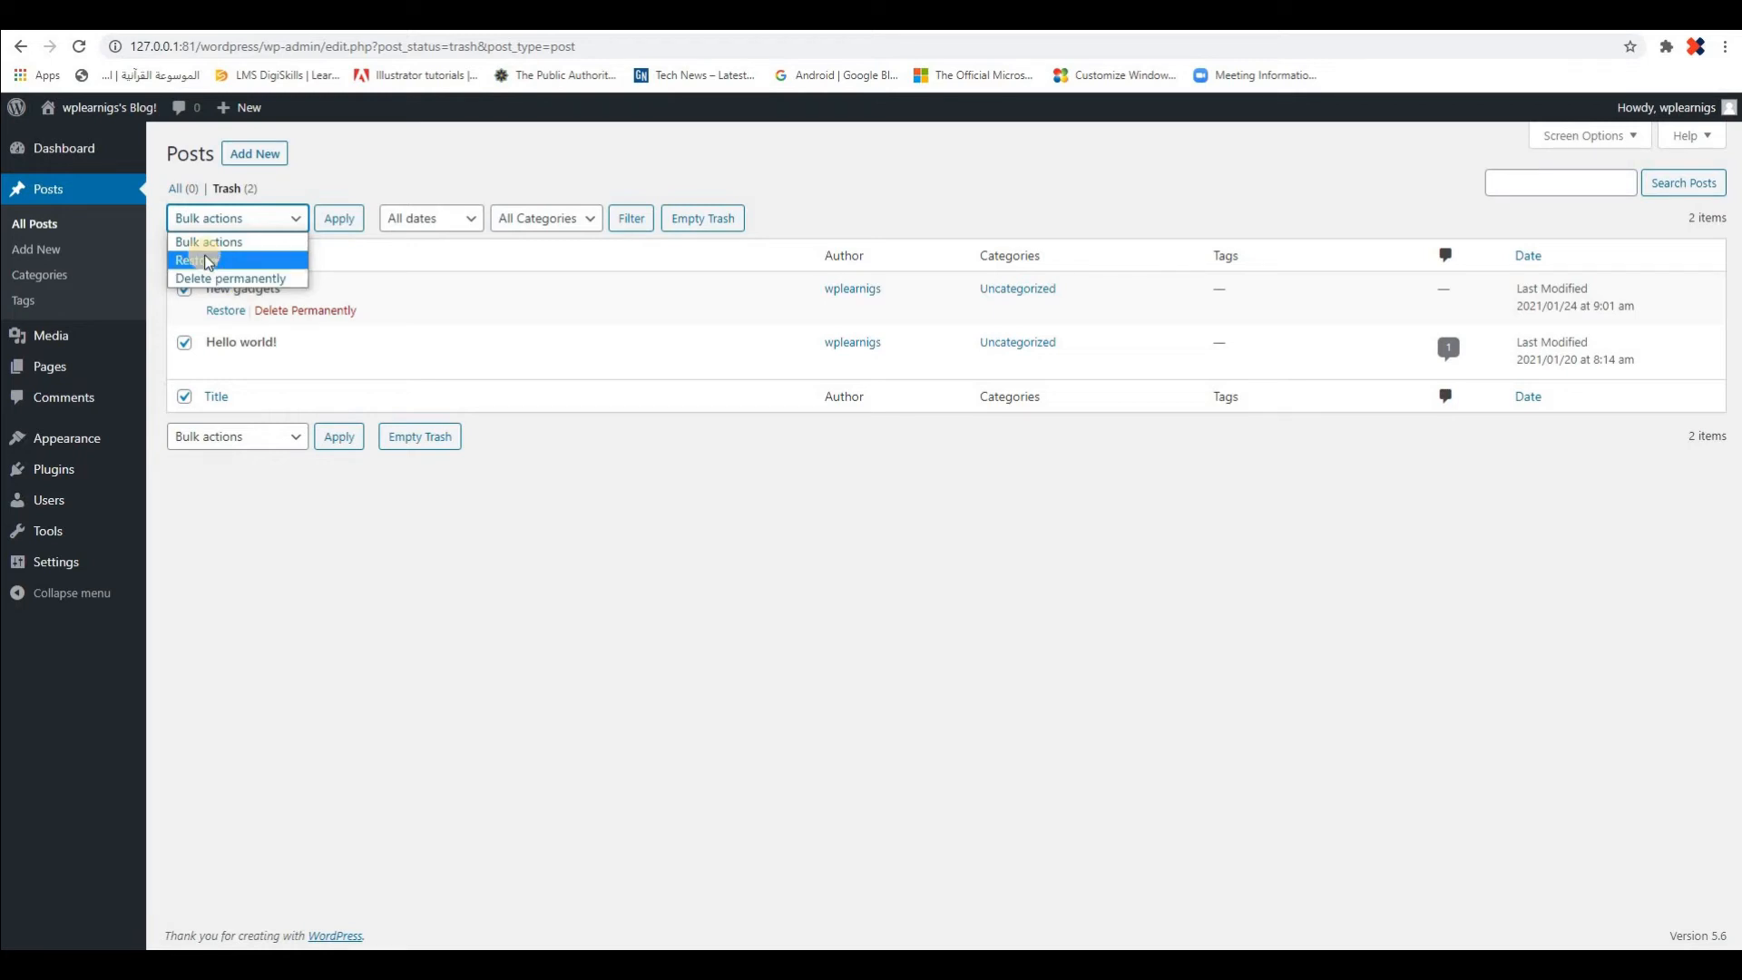
click(207, 261)
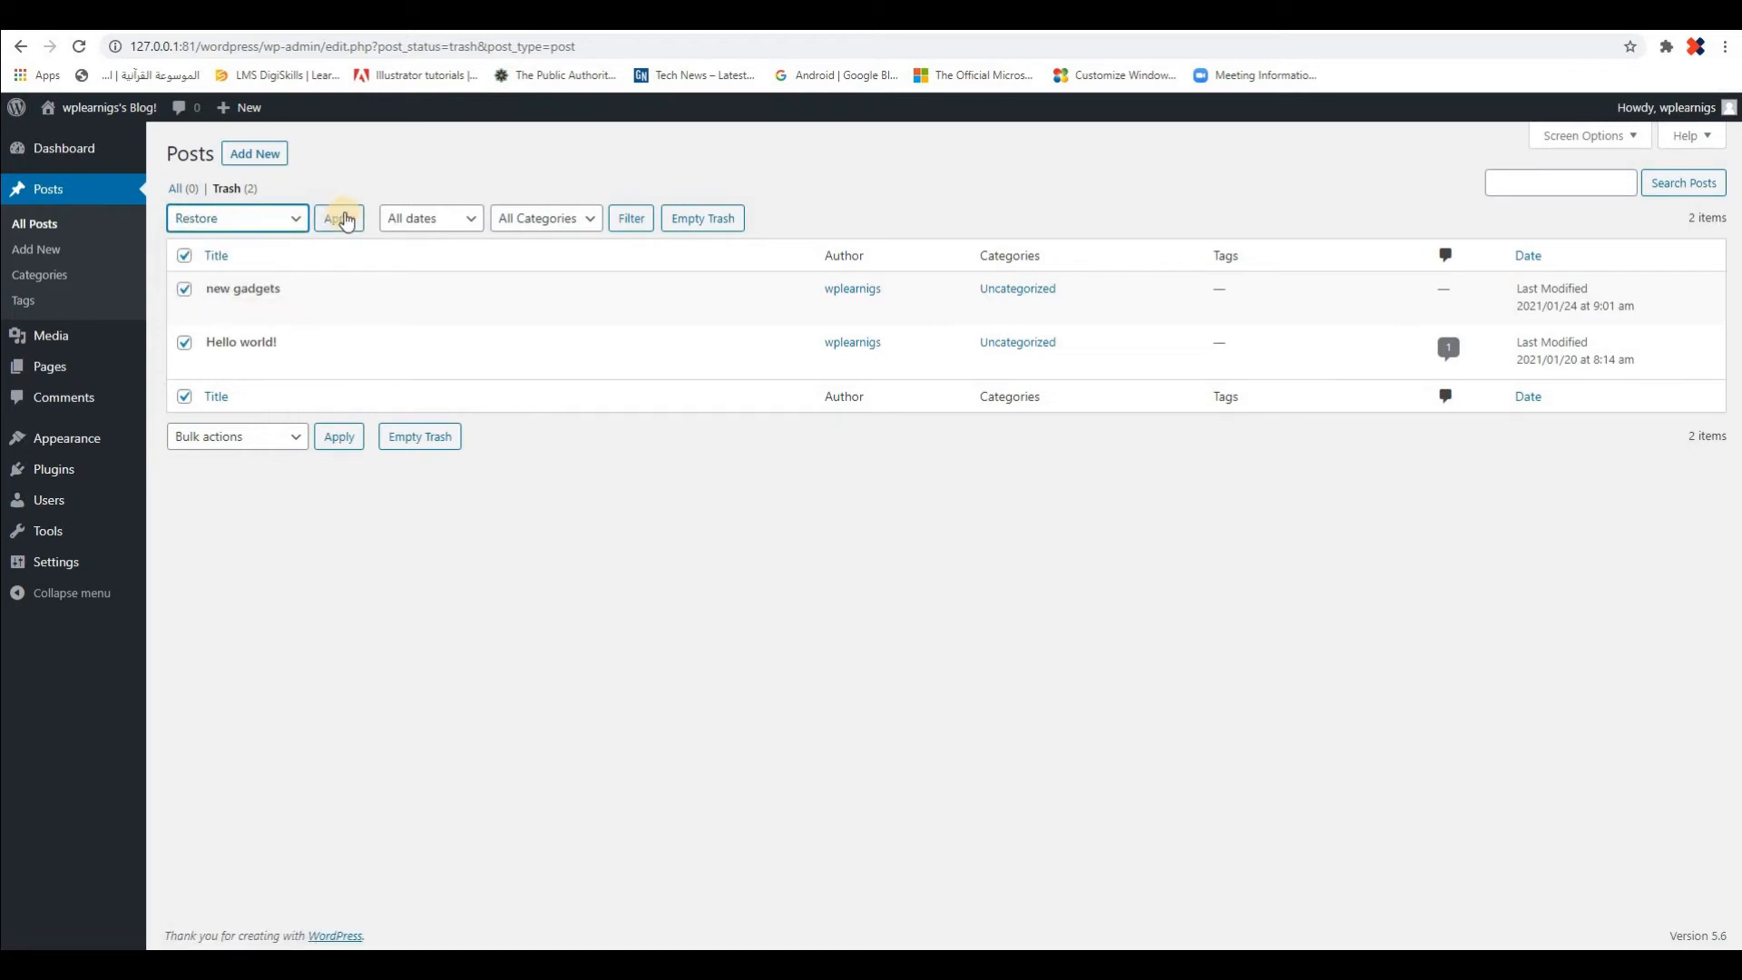
click(344, 219)
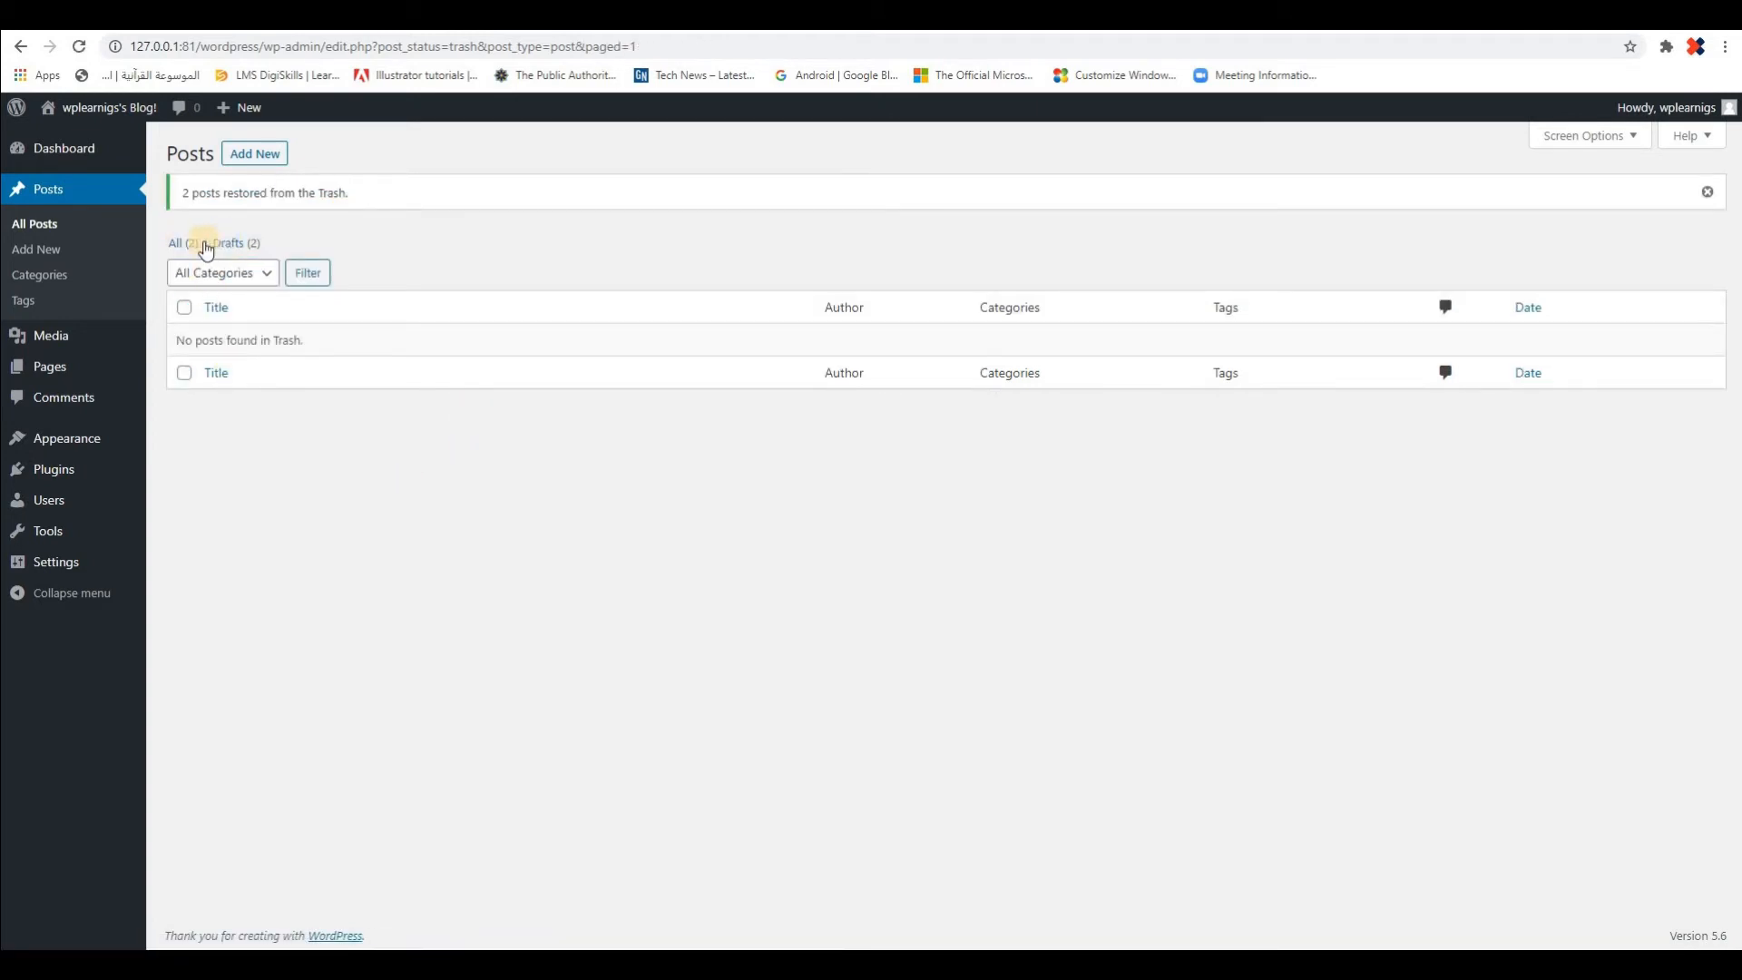
click(180, 246)
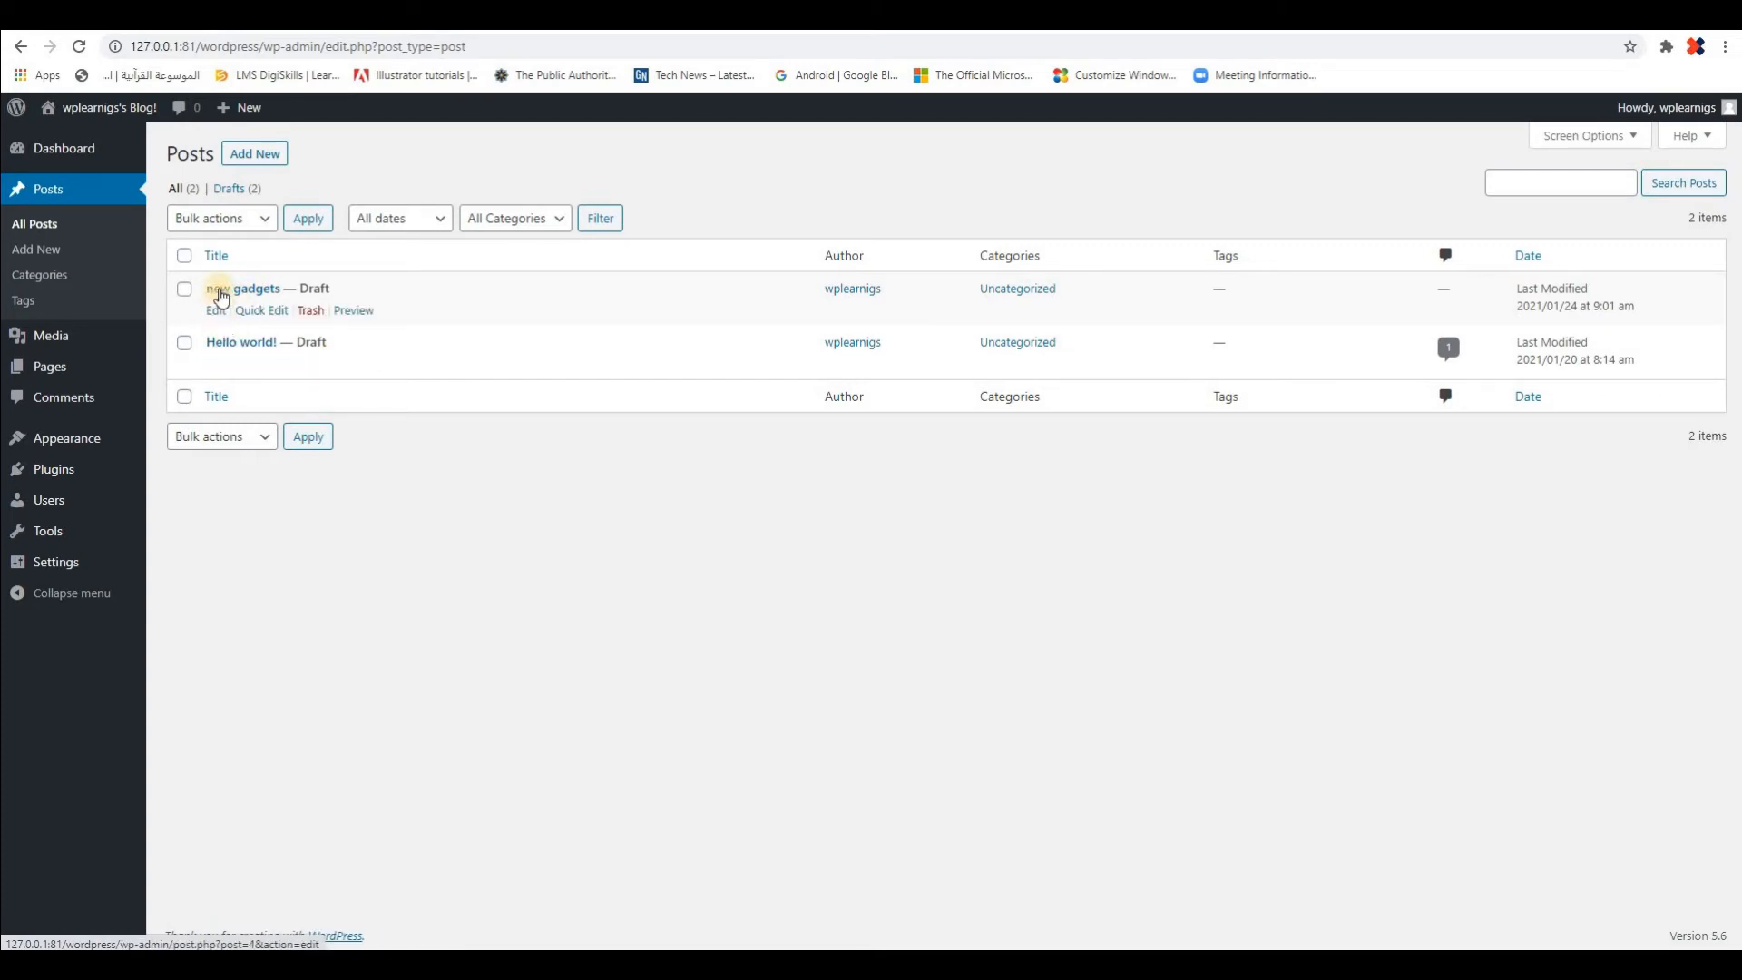
Change the title of the "Hello world!" post to "Hello WP!" in the block editor, save the draft and return to the posts list
click(223, 349)
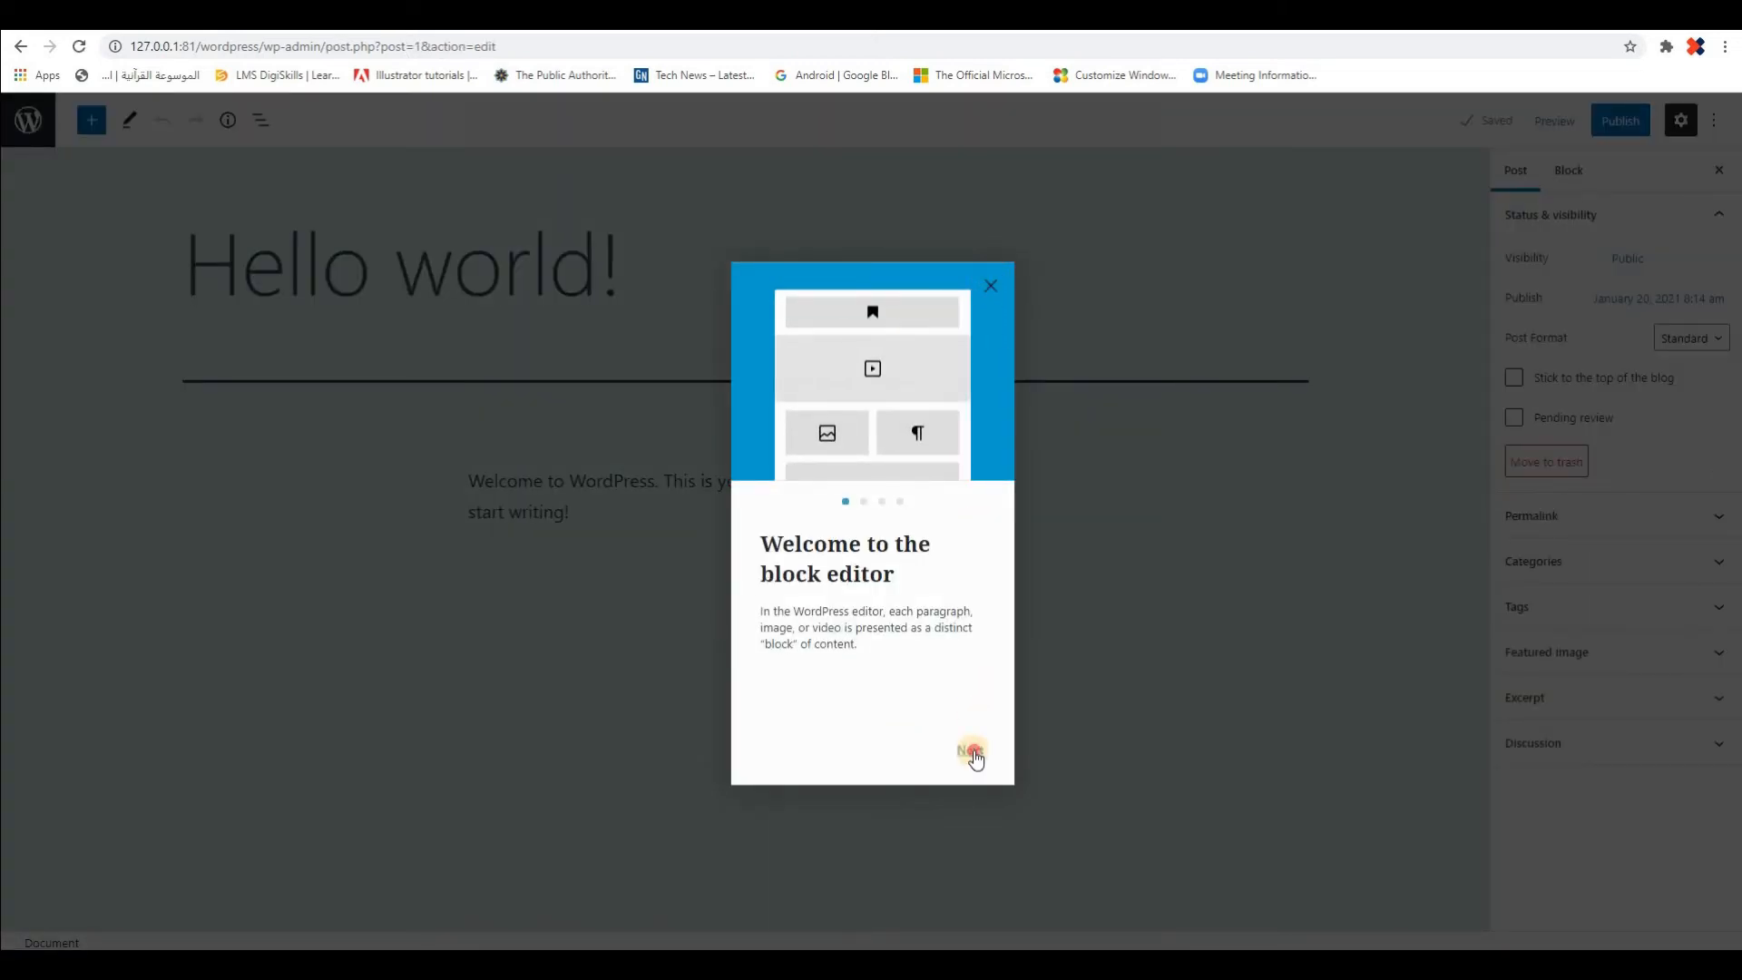
click(991, 285)
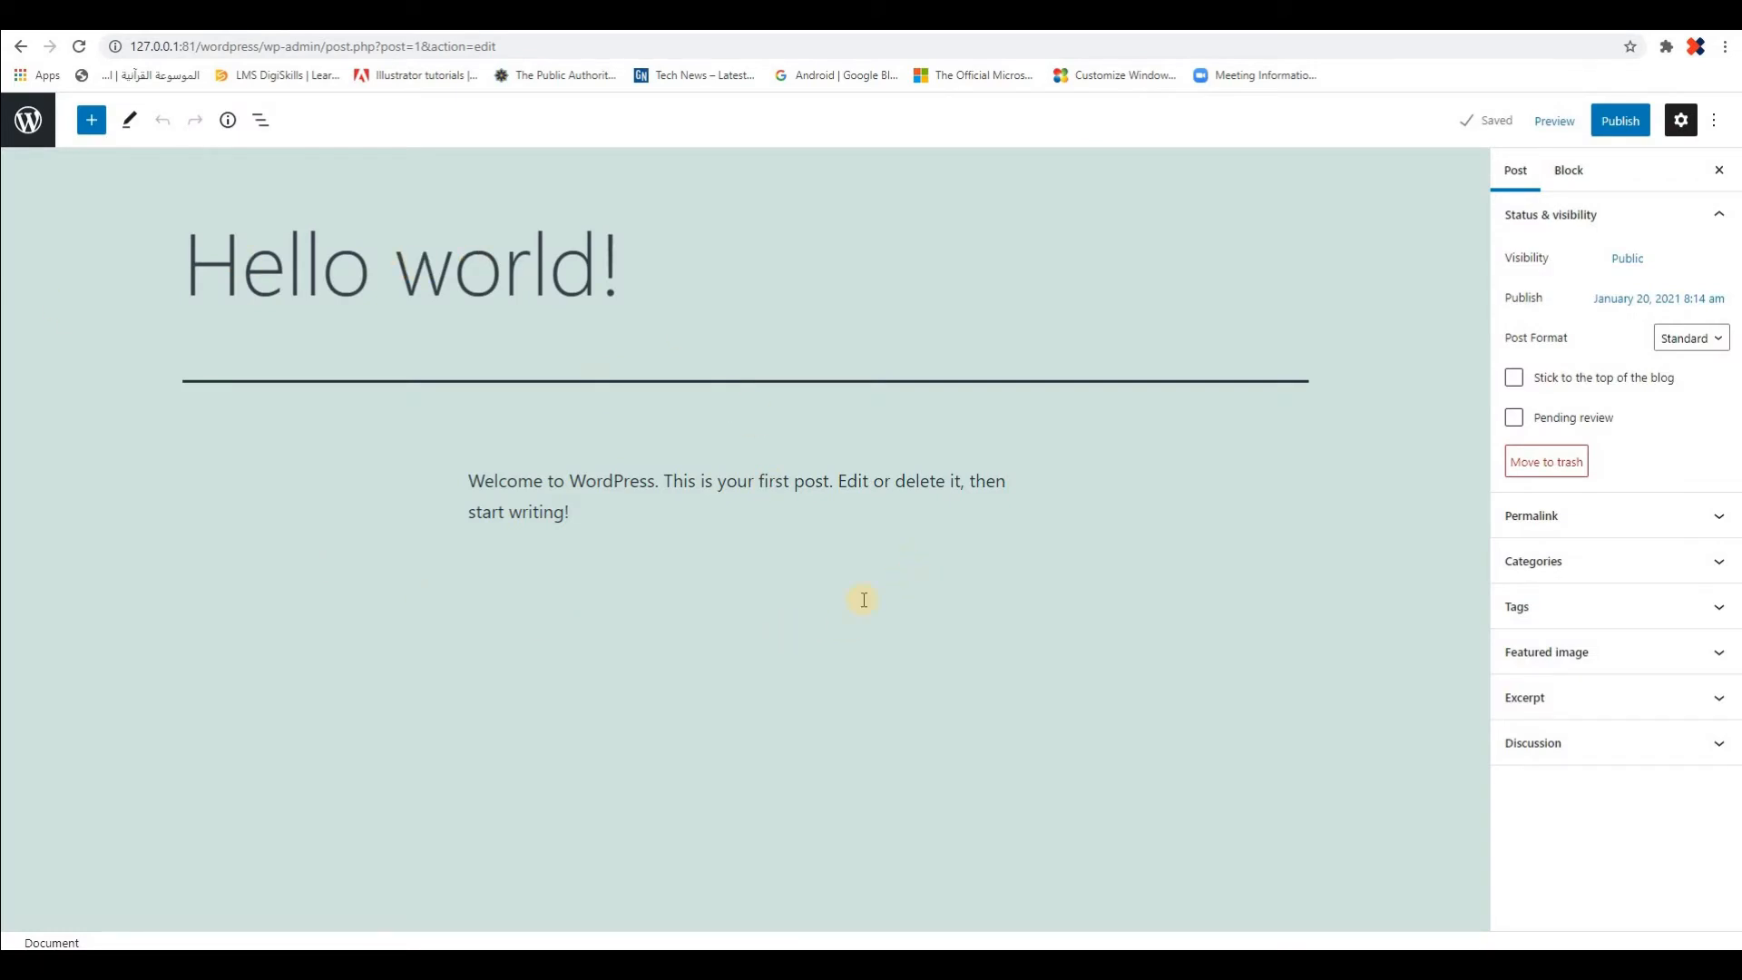
click(514, 267)
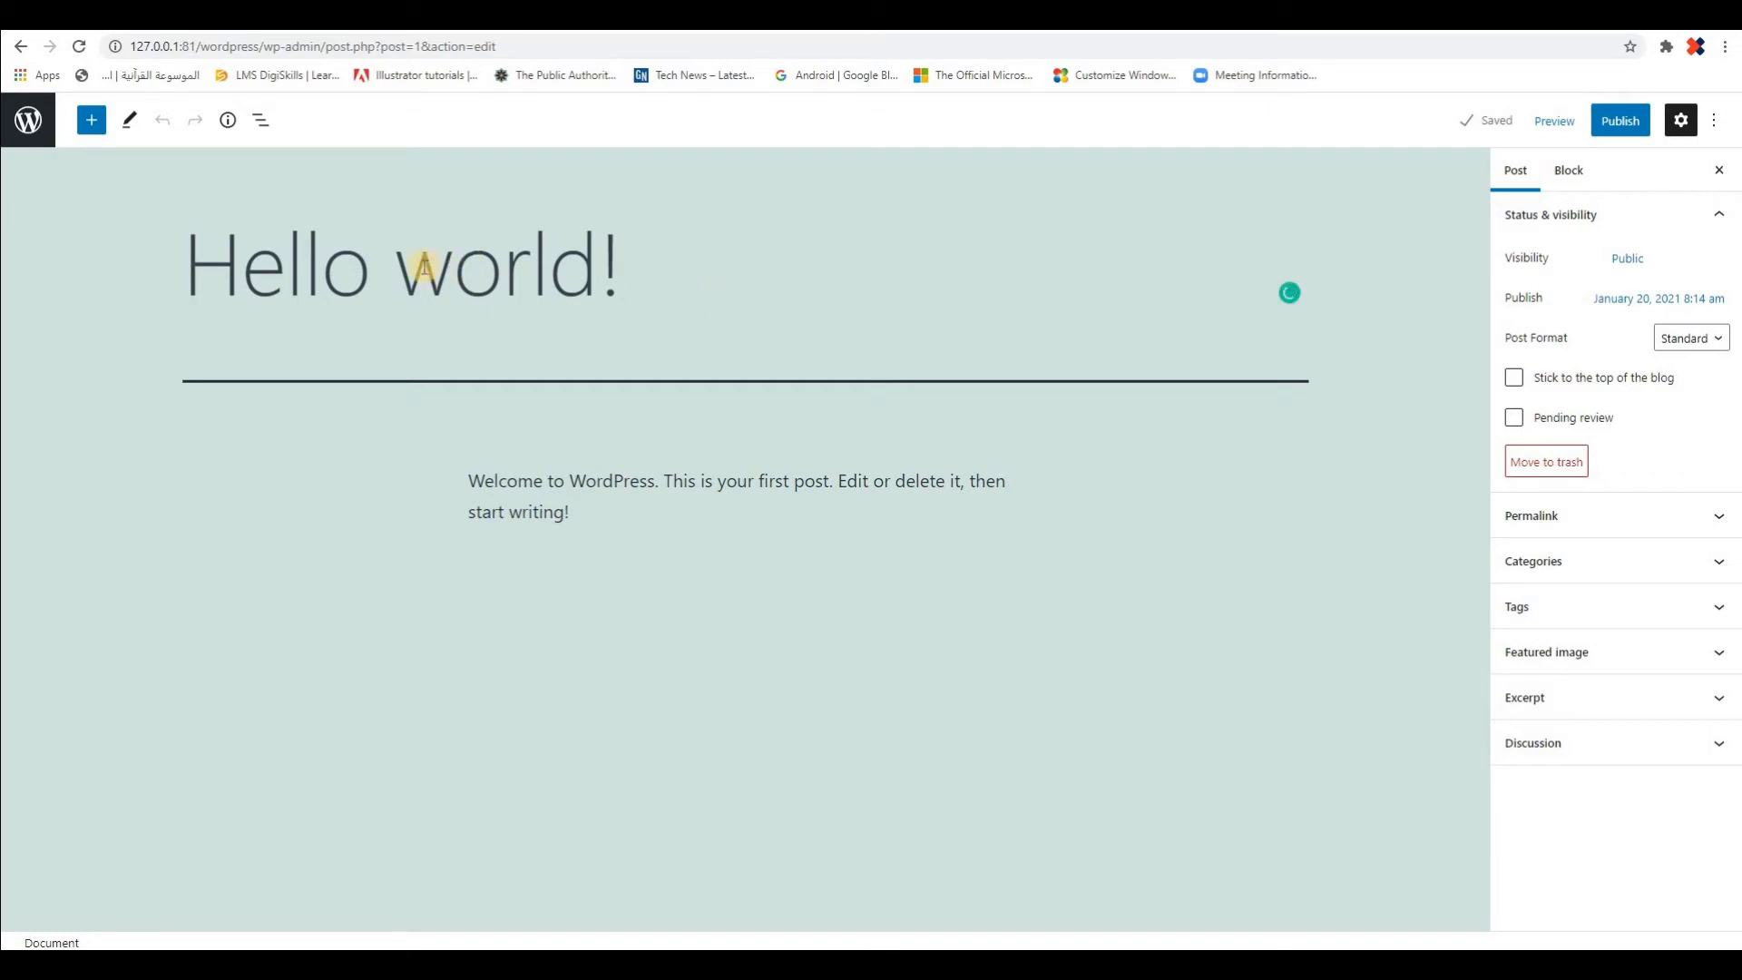
drag(424, 266, 580, 270)
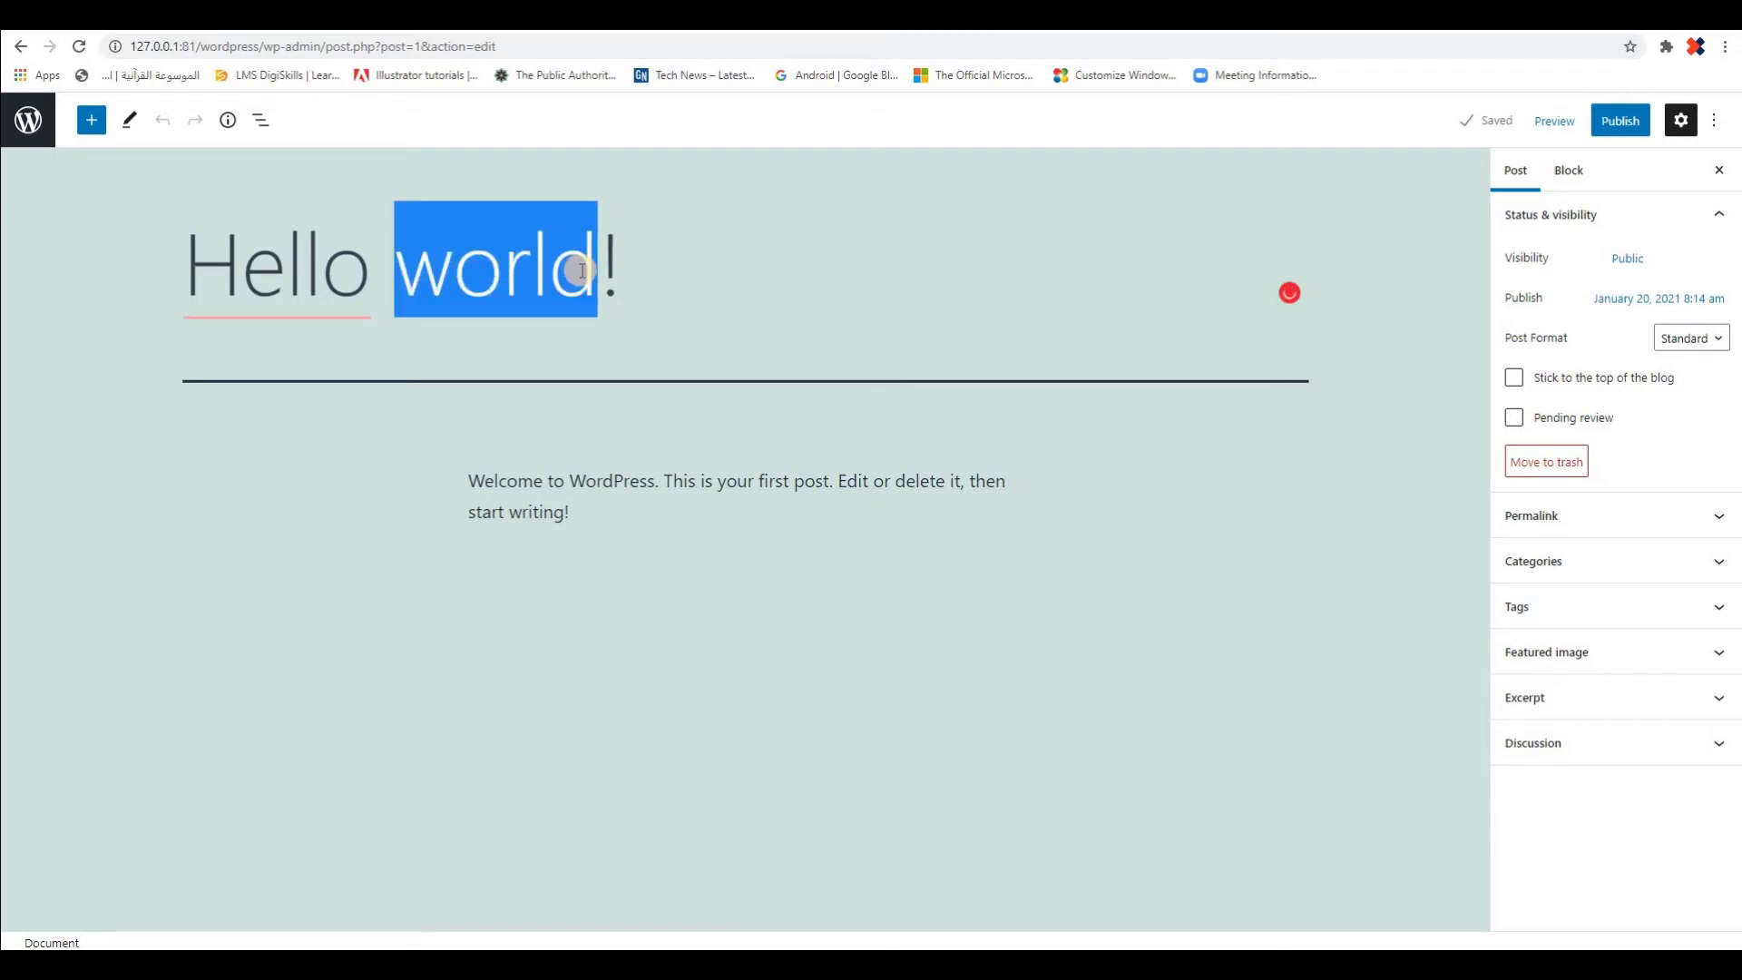
text(WP)
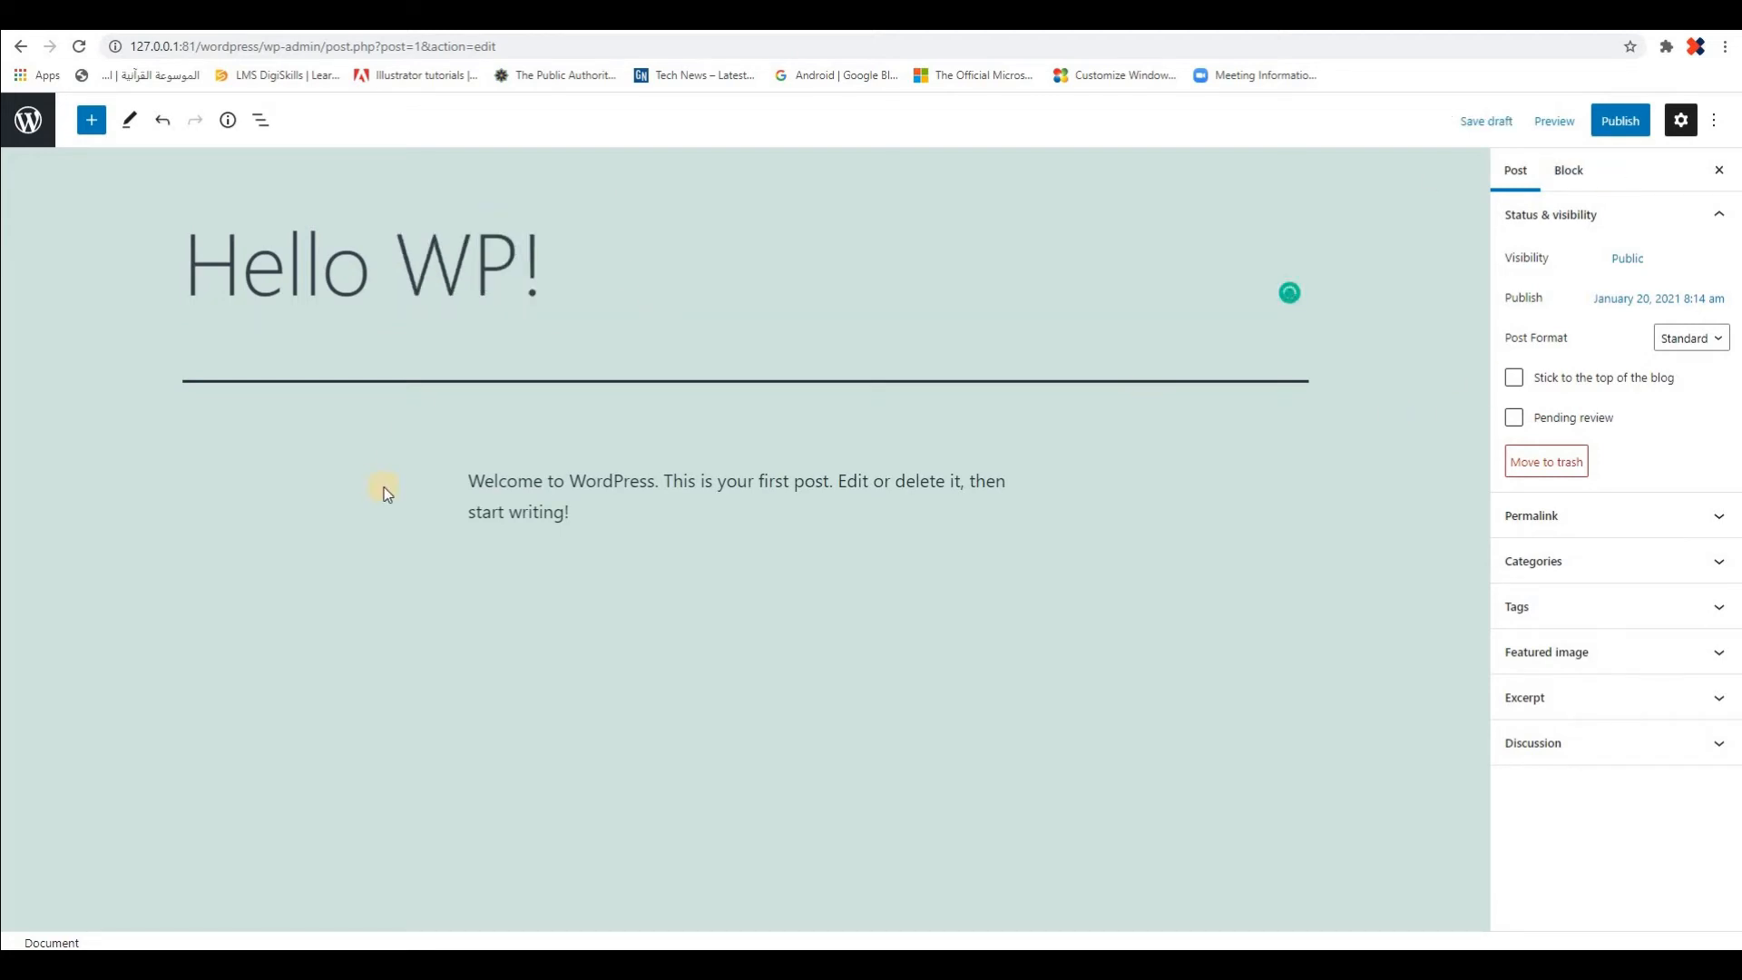
click(1479, 127)
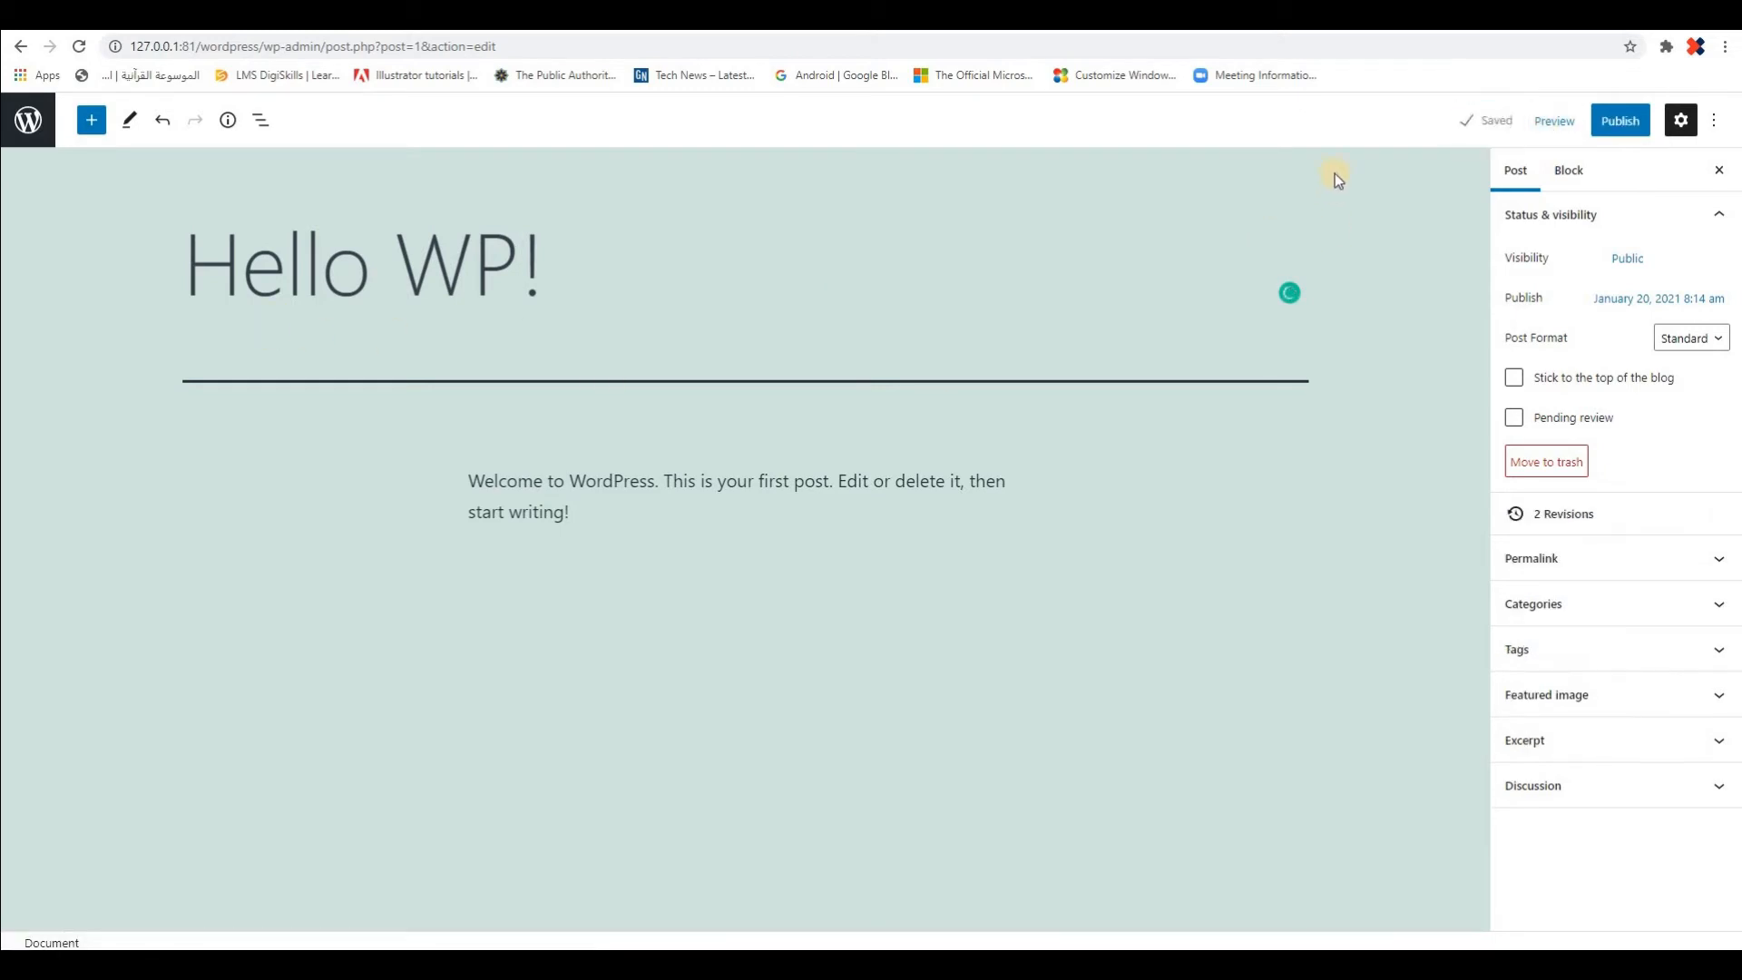
click(28, 120)
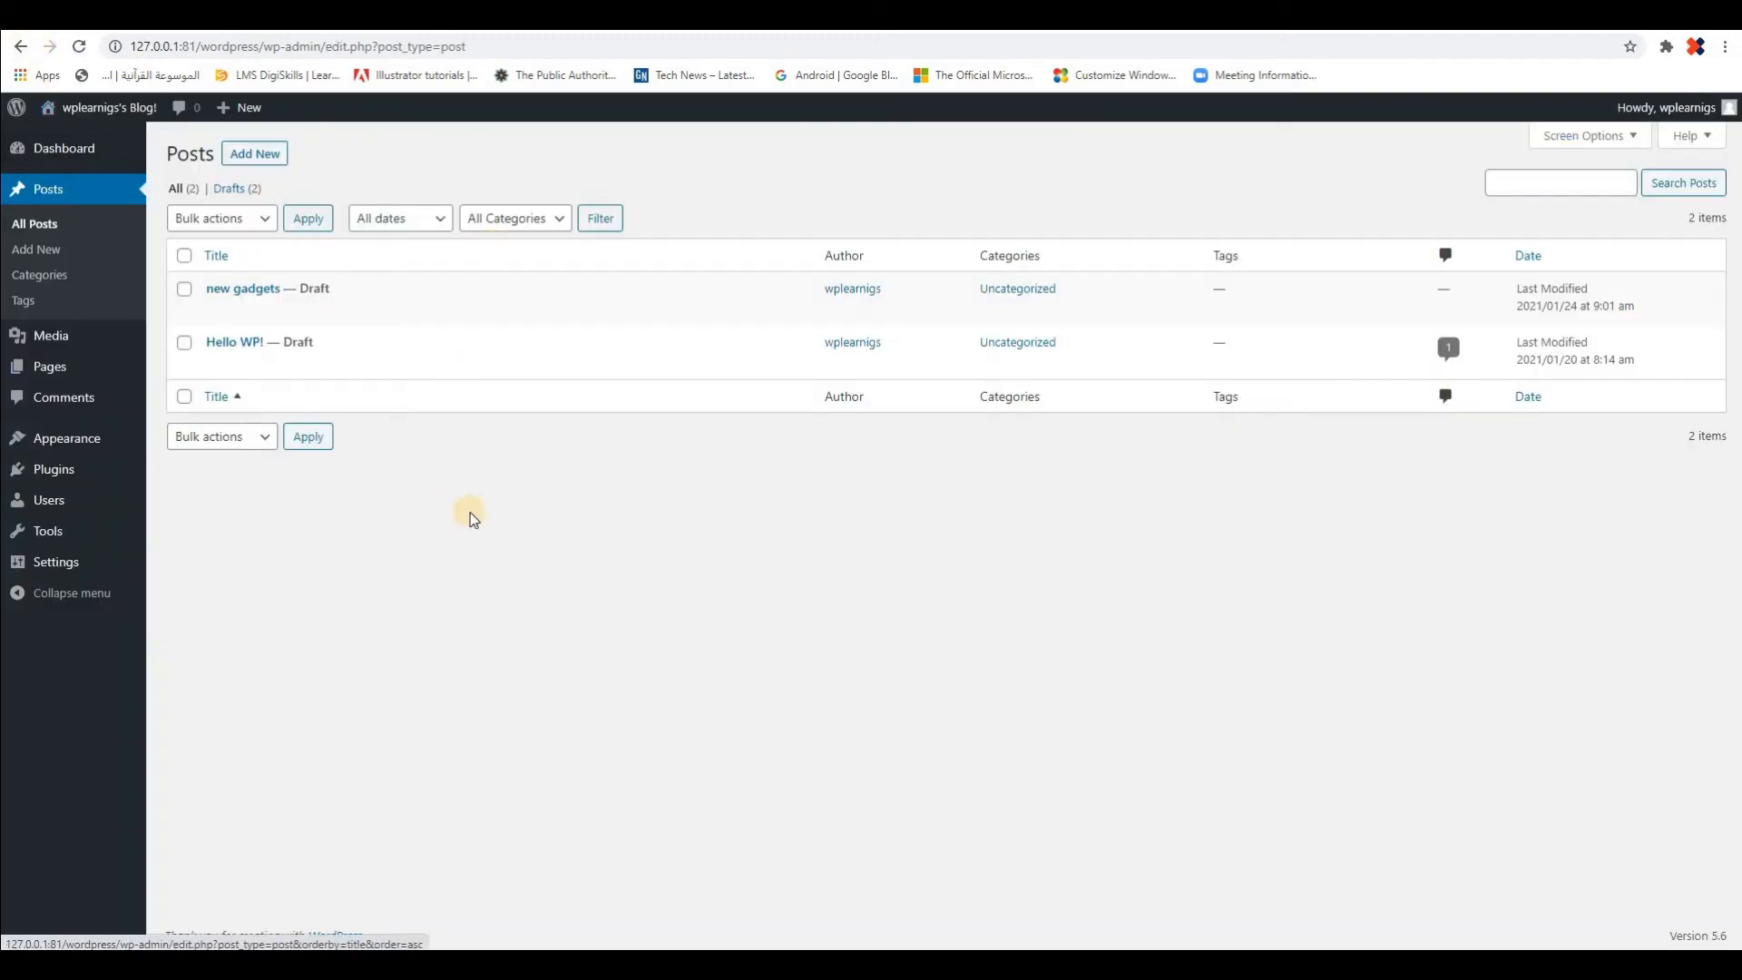
View the "Hello WP!" draft in the block editor again and return to the posts list
mouse_move(216, 363)
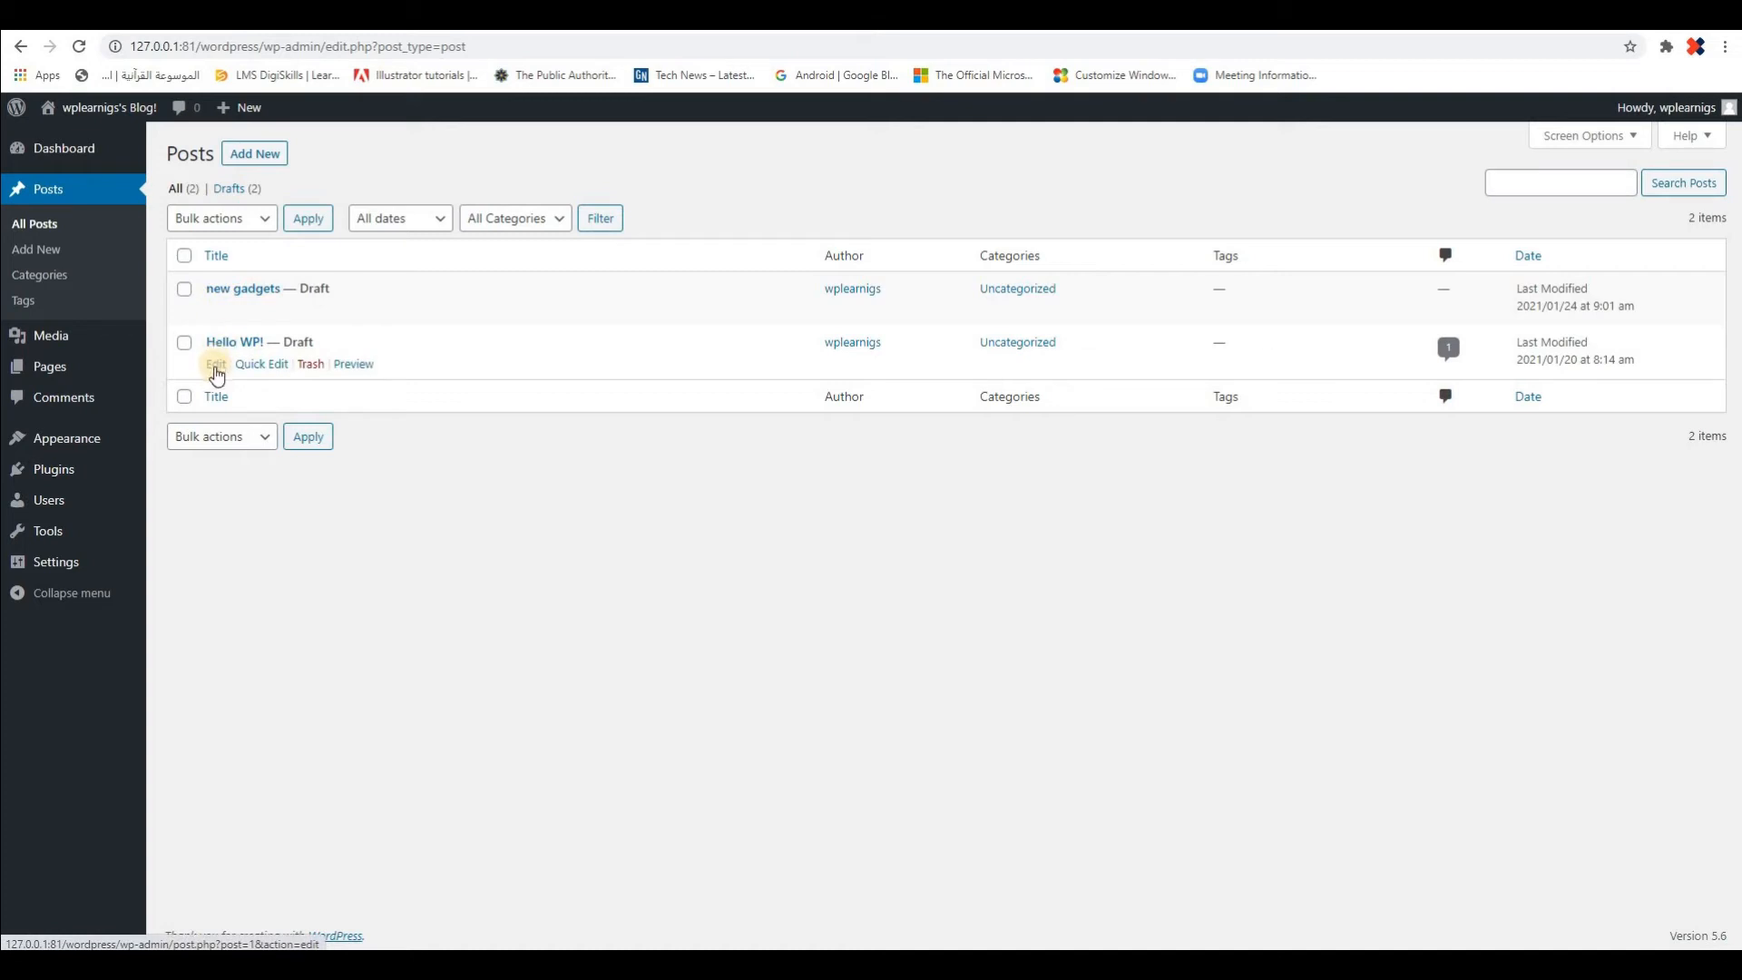
click(215, 367)
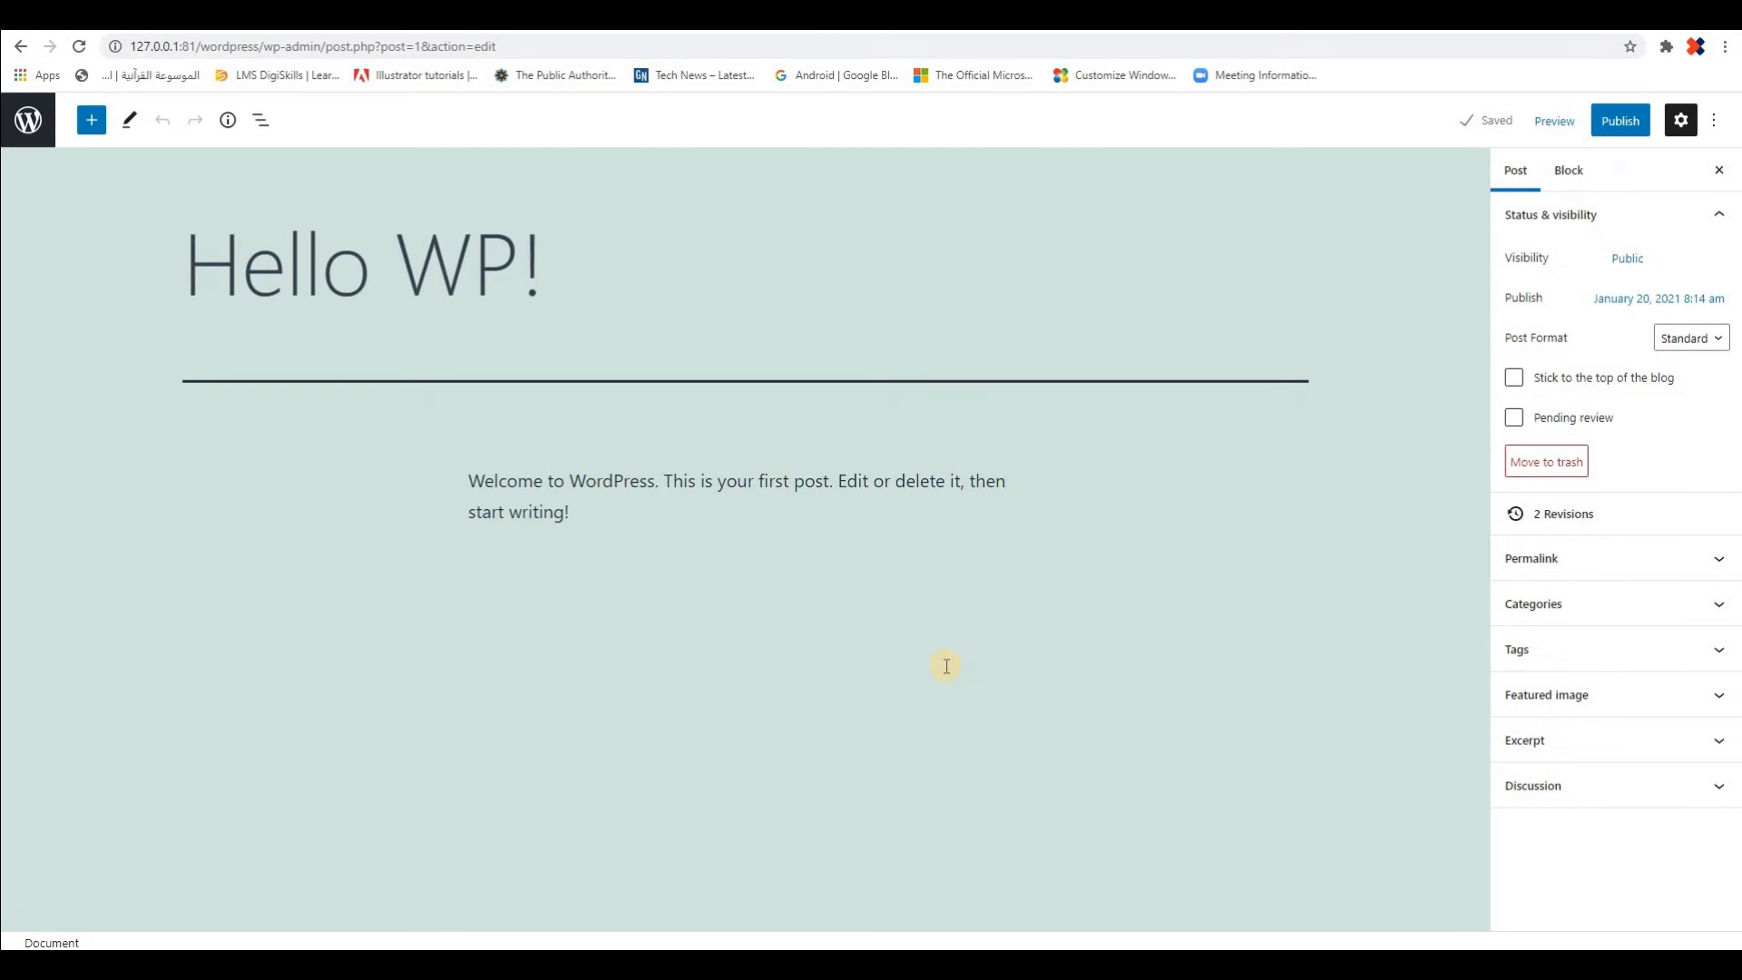
click(38, 131)
Open Quick Edit for the "Hello WP!" draft and change its title to "Hello WordPress!"
mouse_move(247, 363)
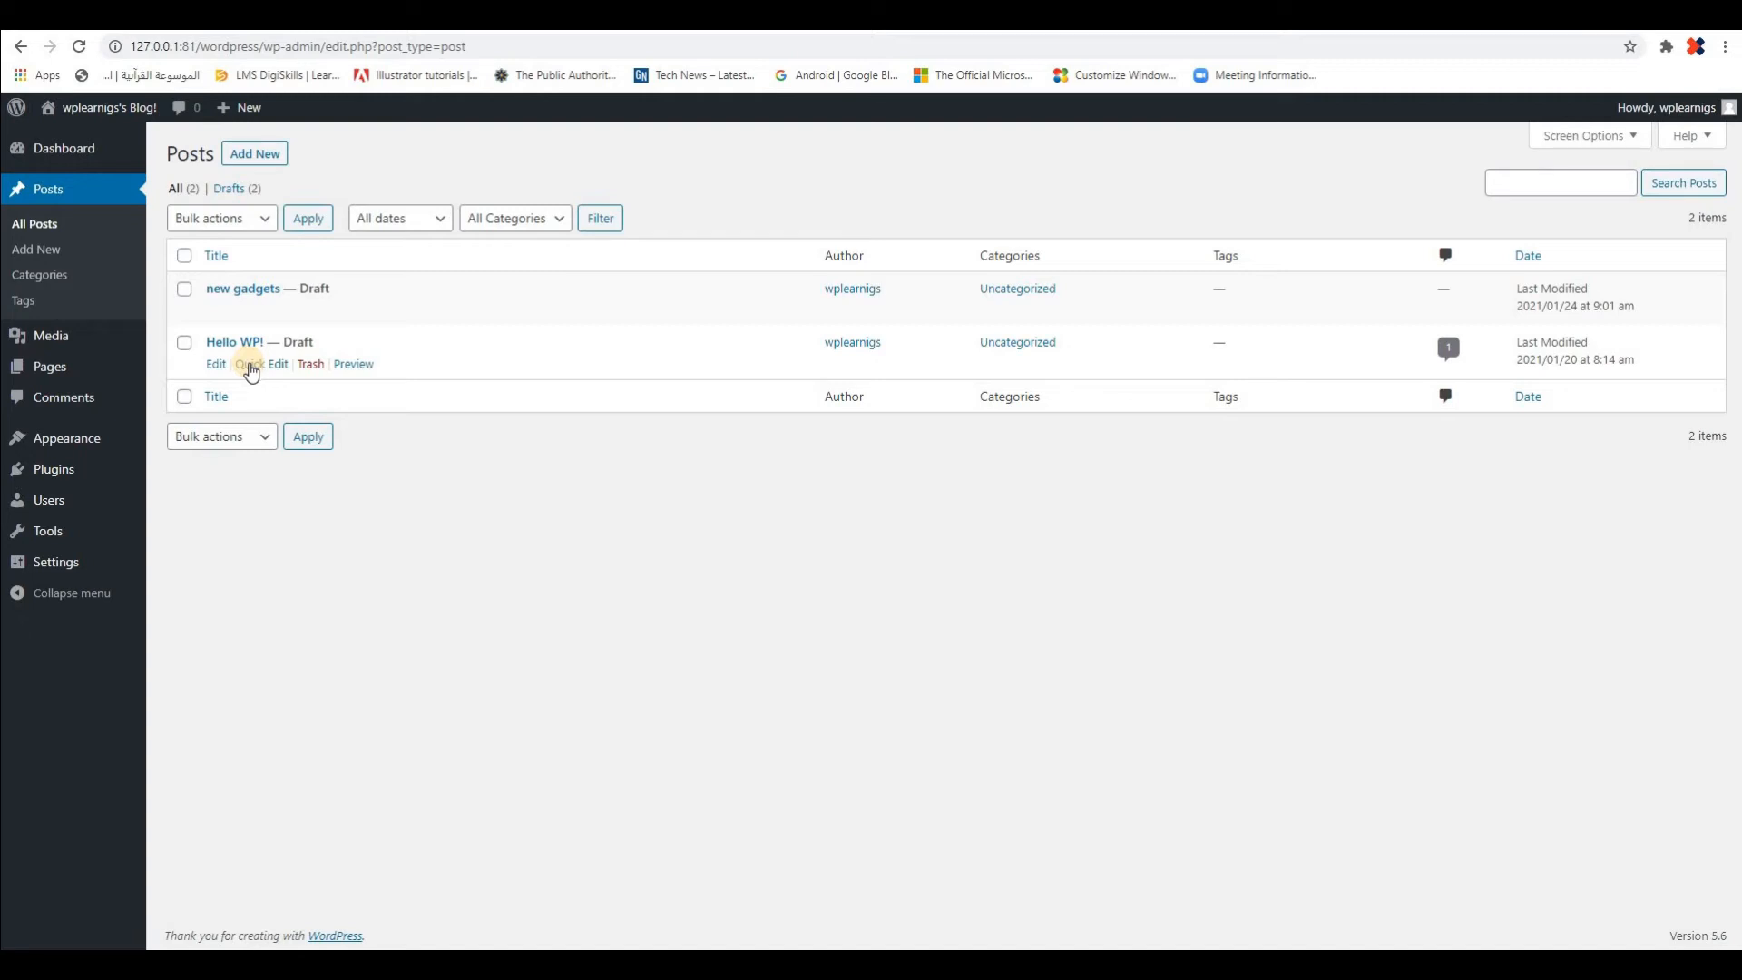
click(250, 363)
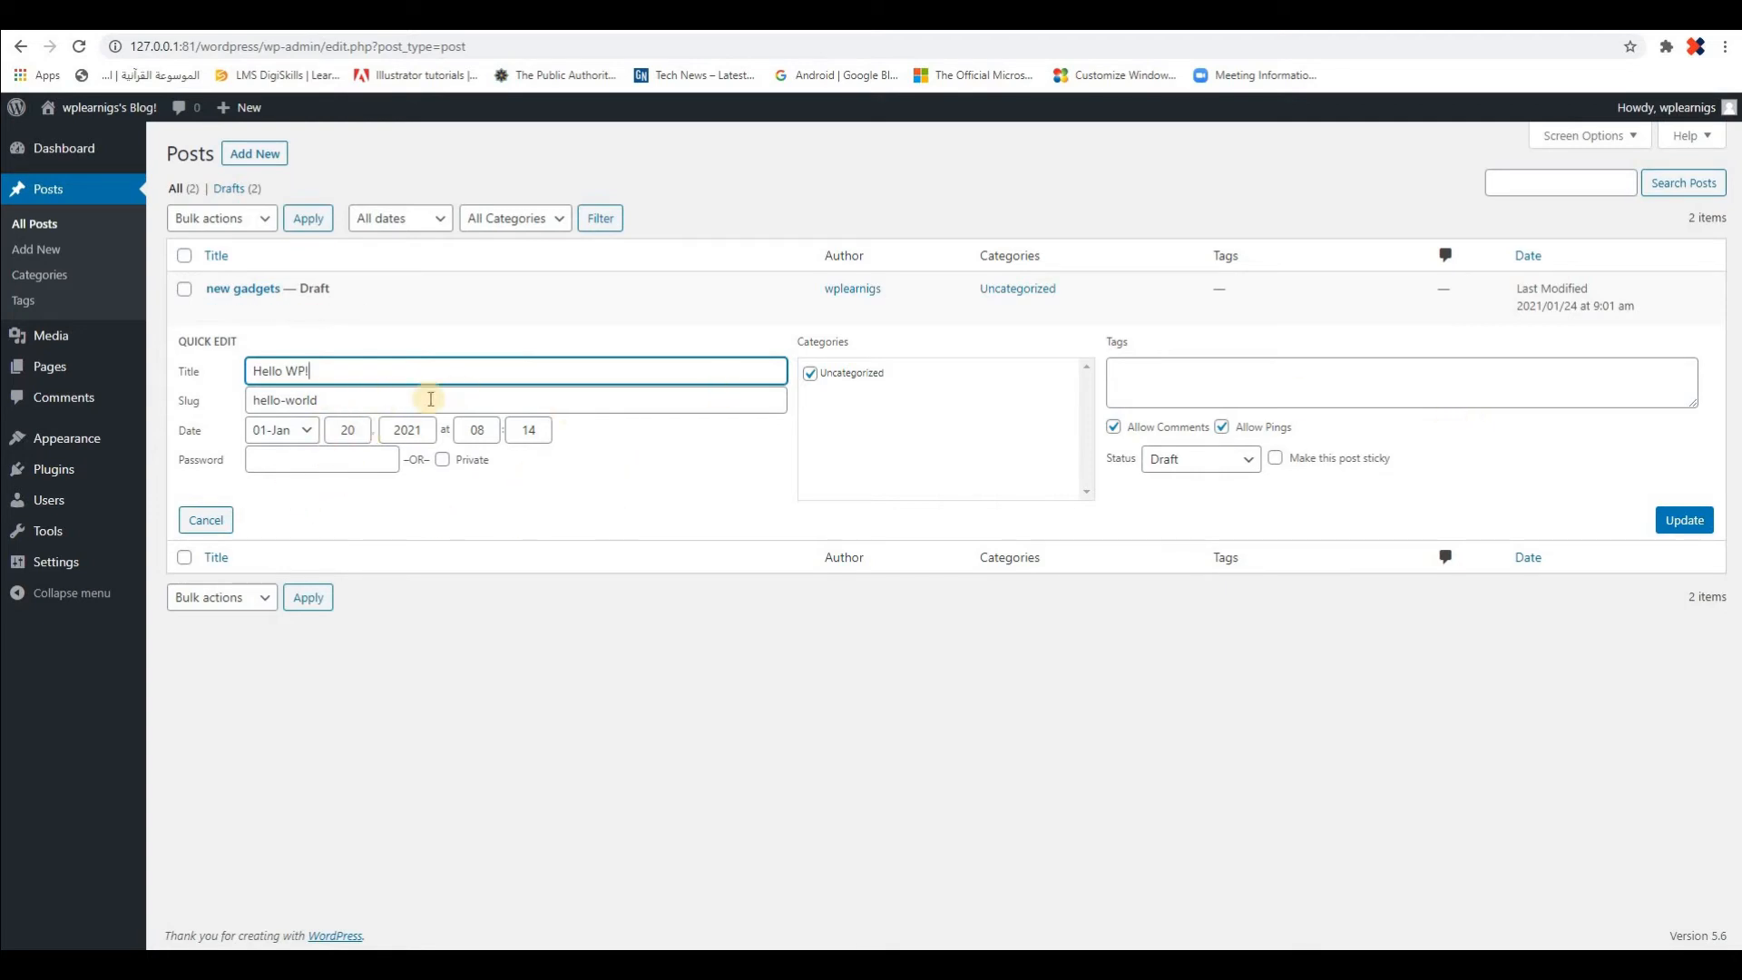
click(297, 369)
text(!)
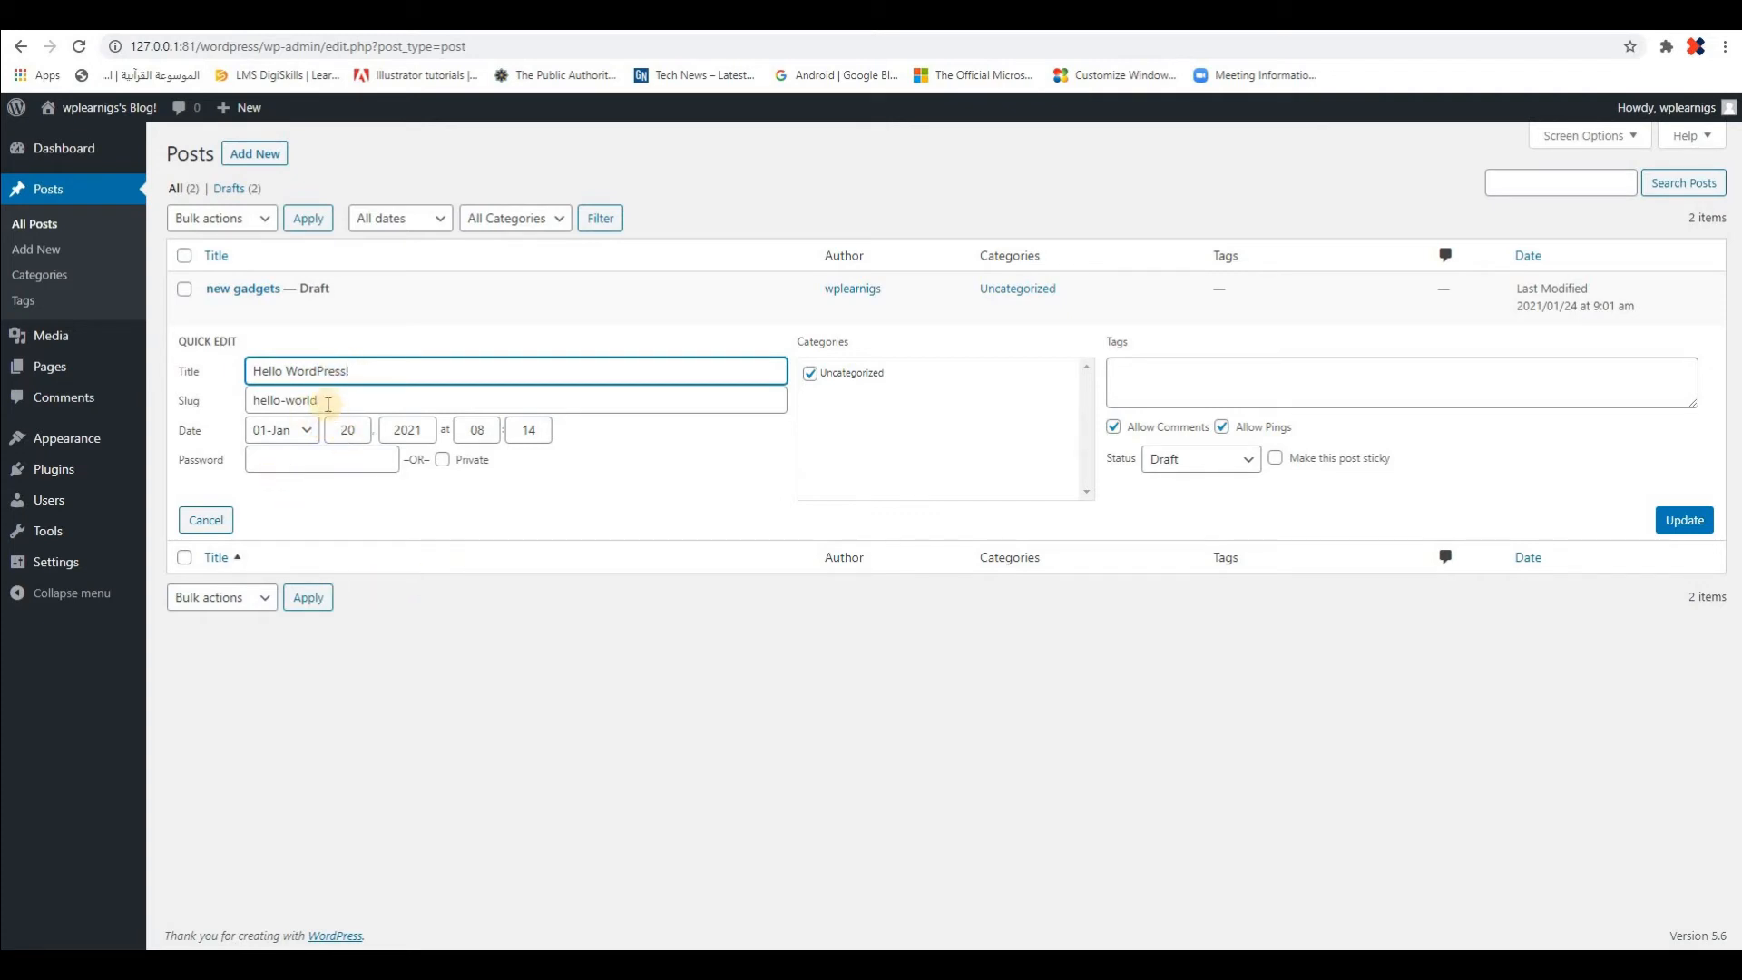
Examine the slug, date, password and private visibility settings in the post's Quick Edit form
drag(267, 400, 334, 401)
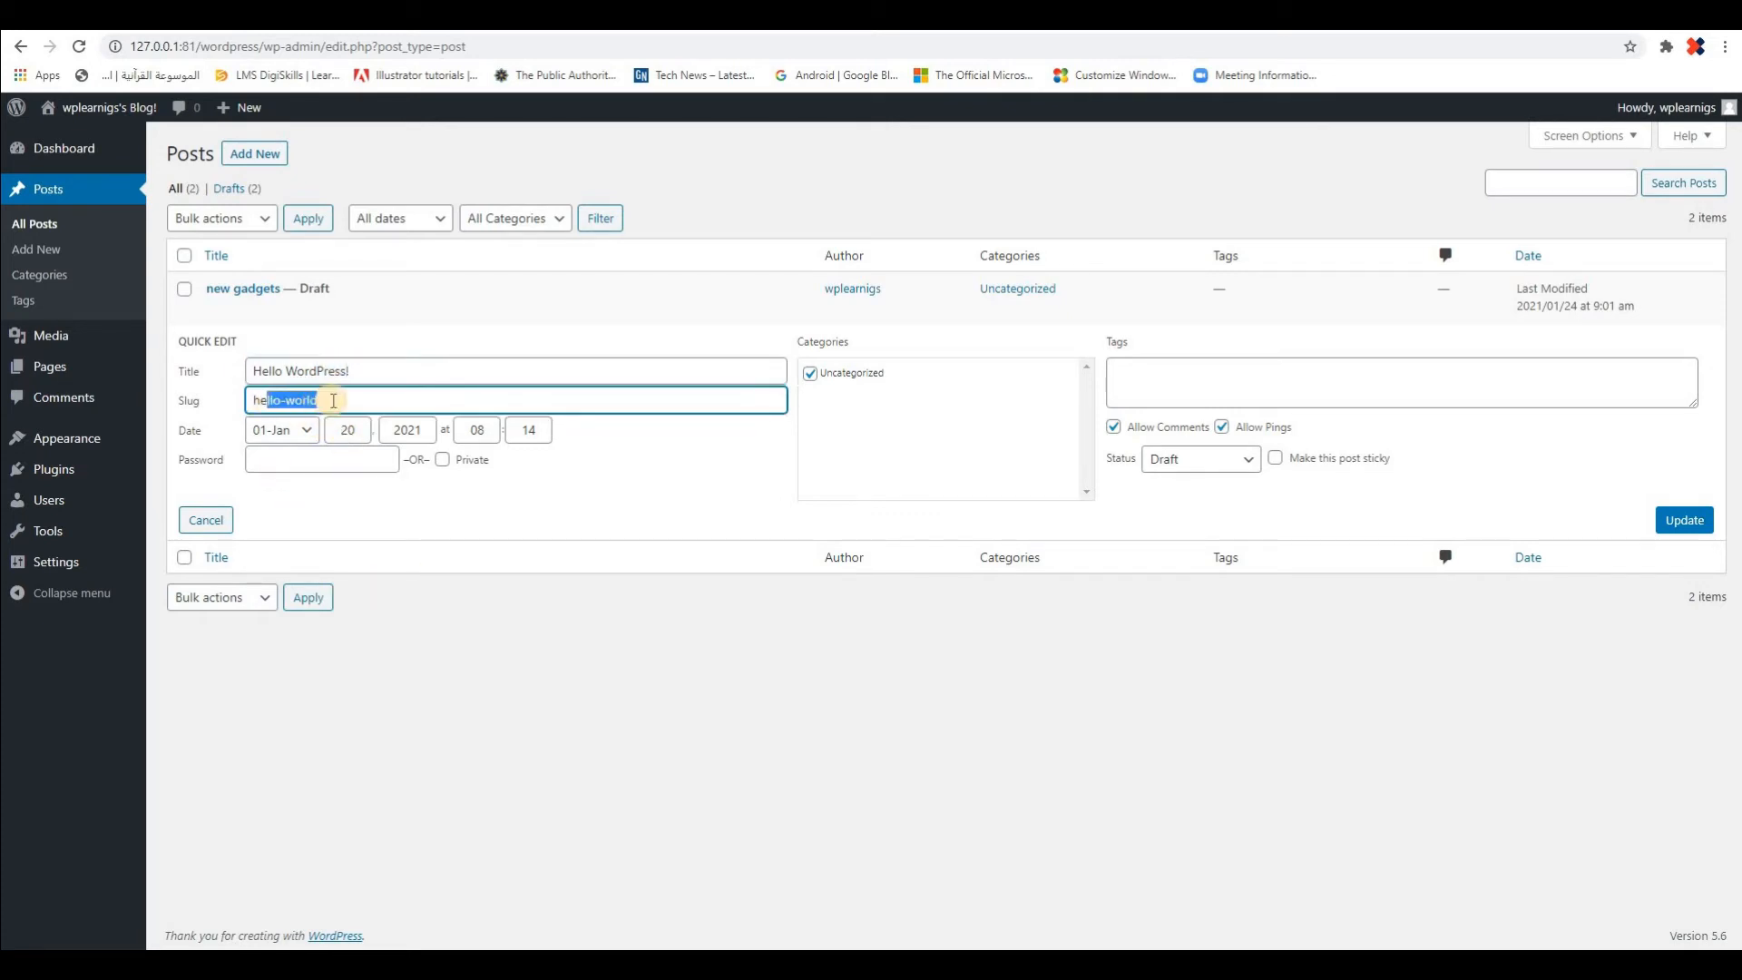
click(334, 400)
drag(243, 400, 335, 406)
key(Right)
click(354, 398)
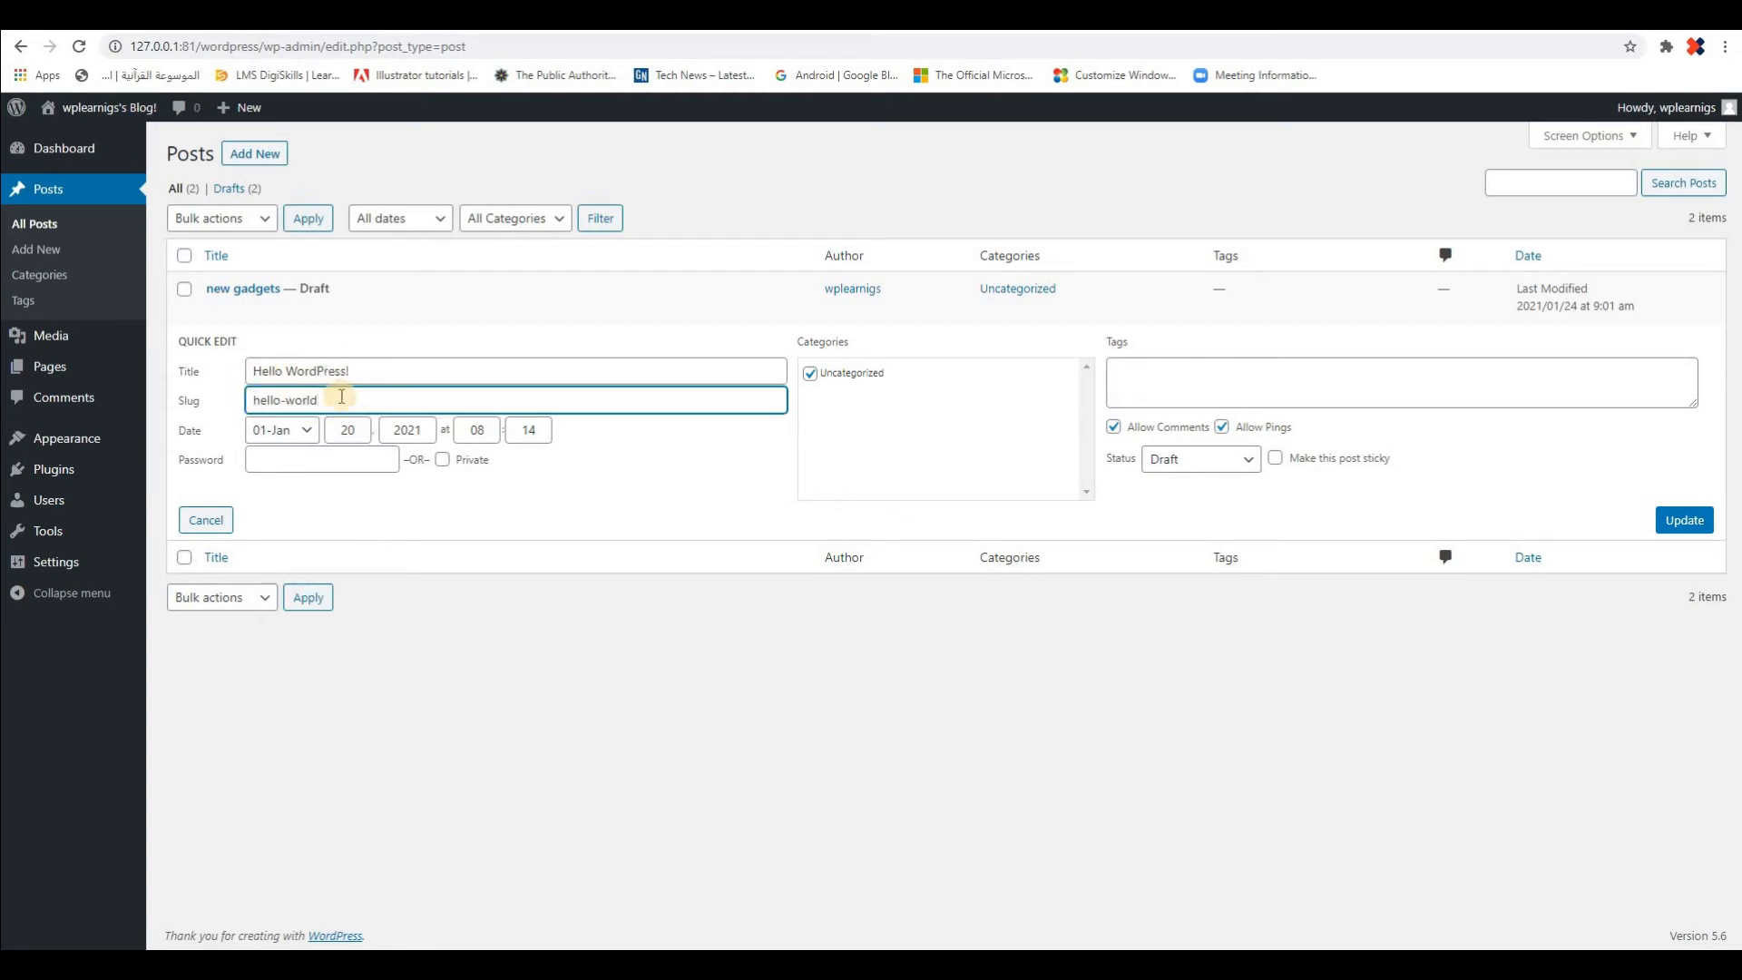
click(306, 431)
click(307, 433)
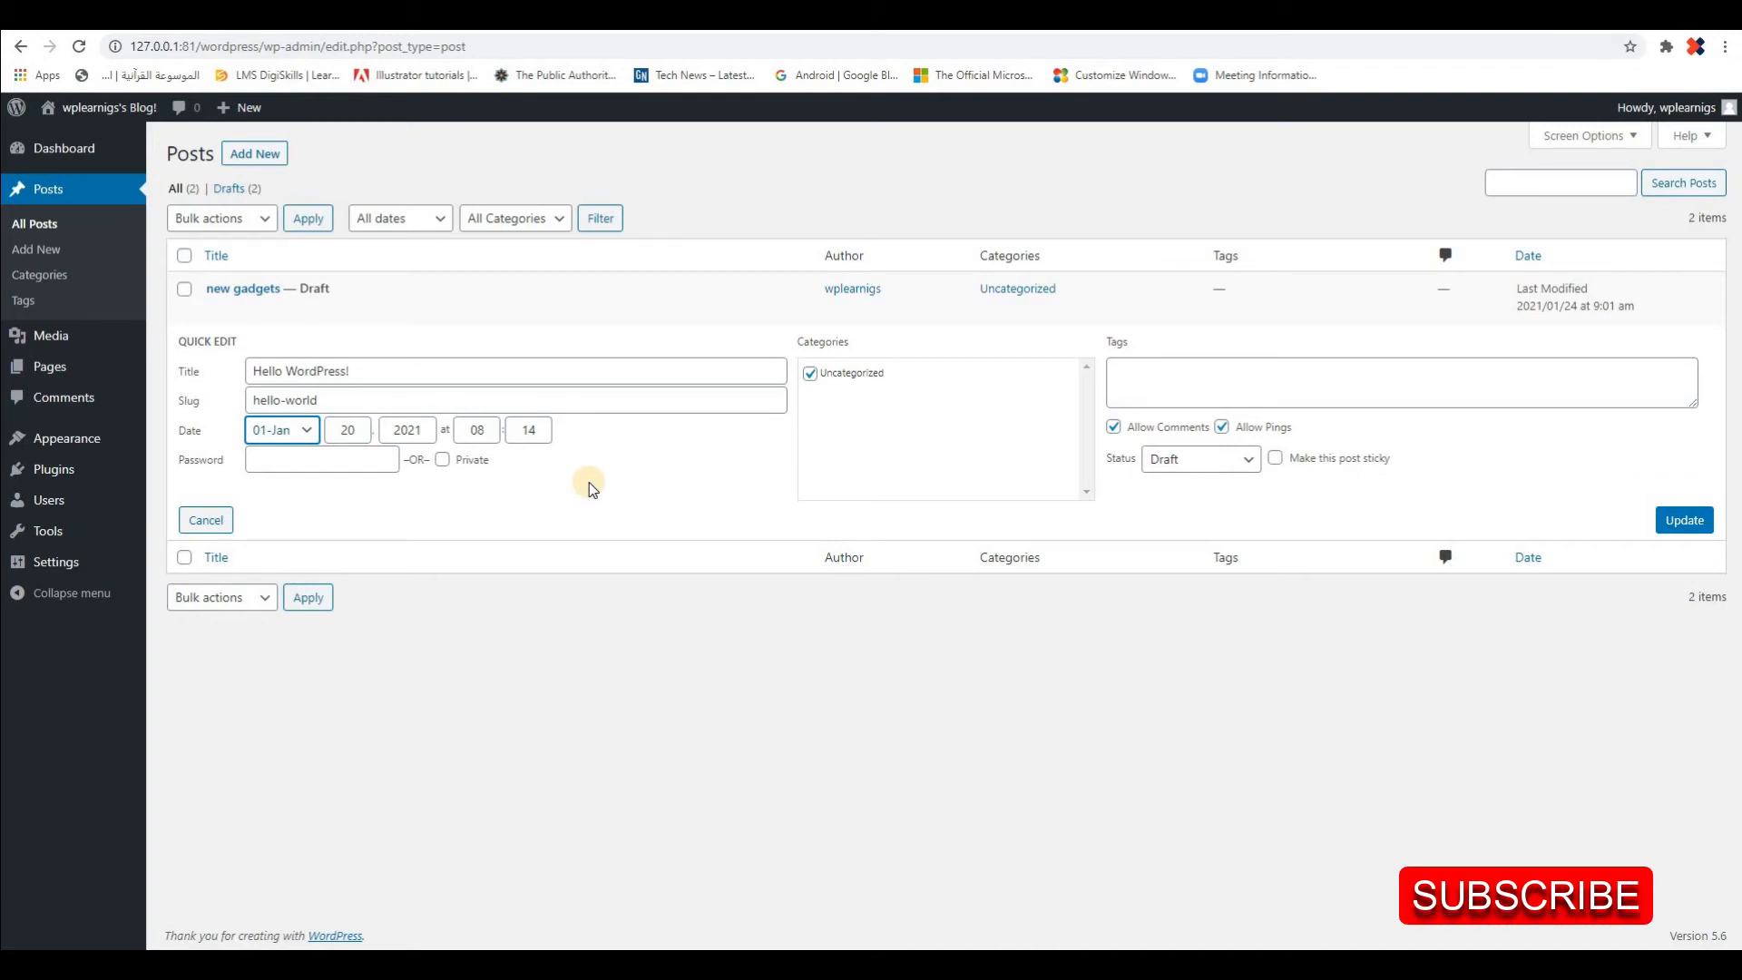
click(308, 464)
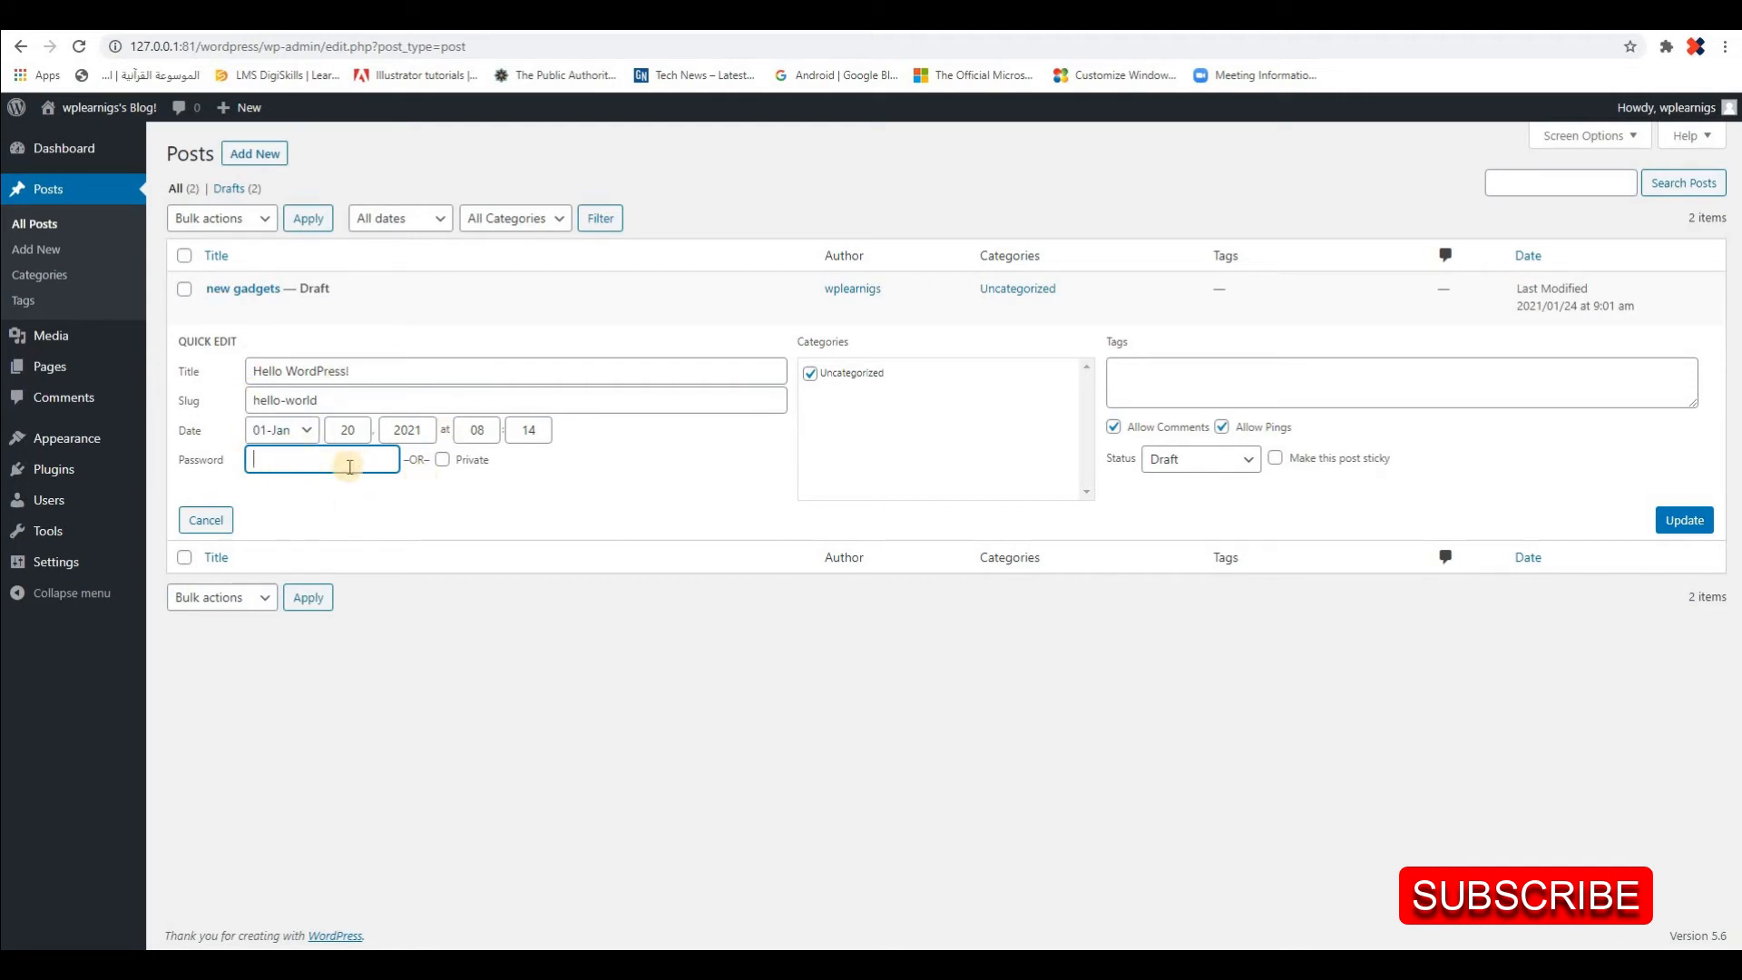
click(442, 461)
click(441, 460)
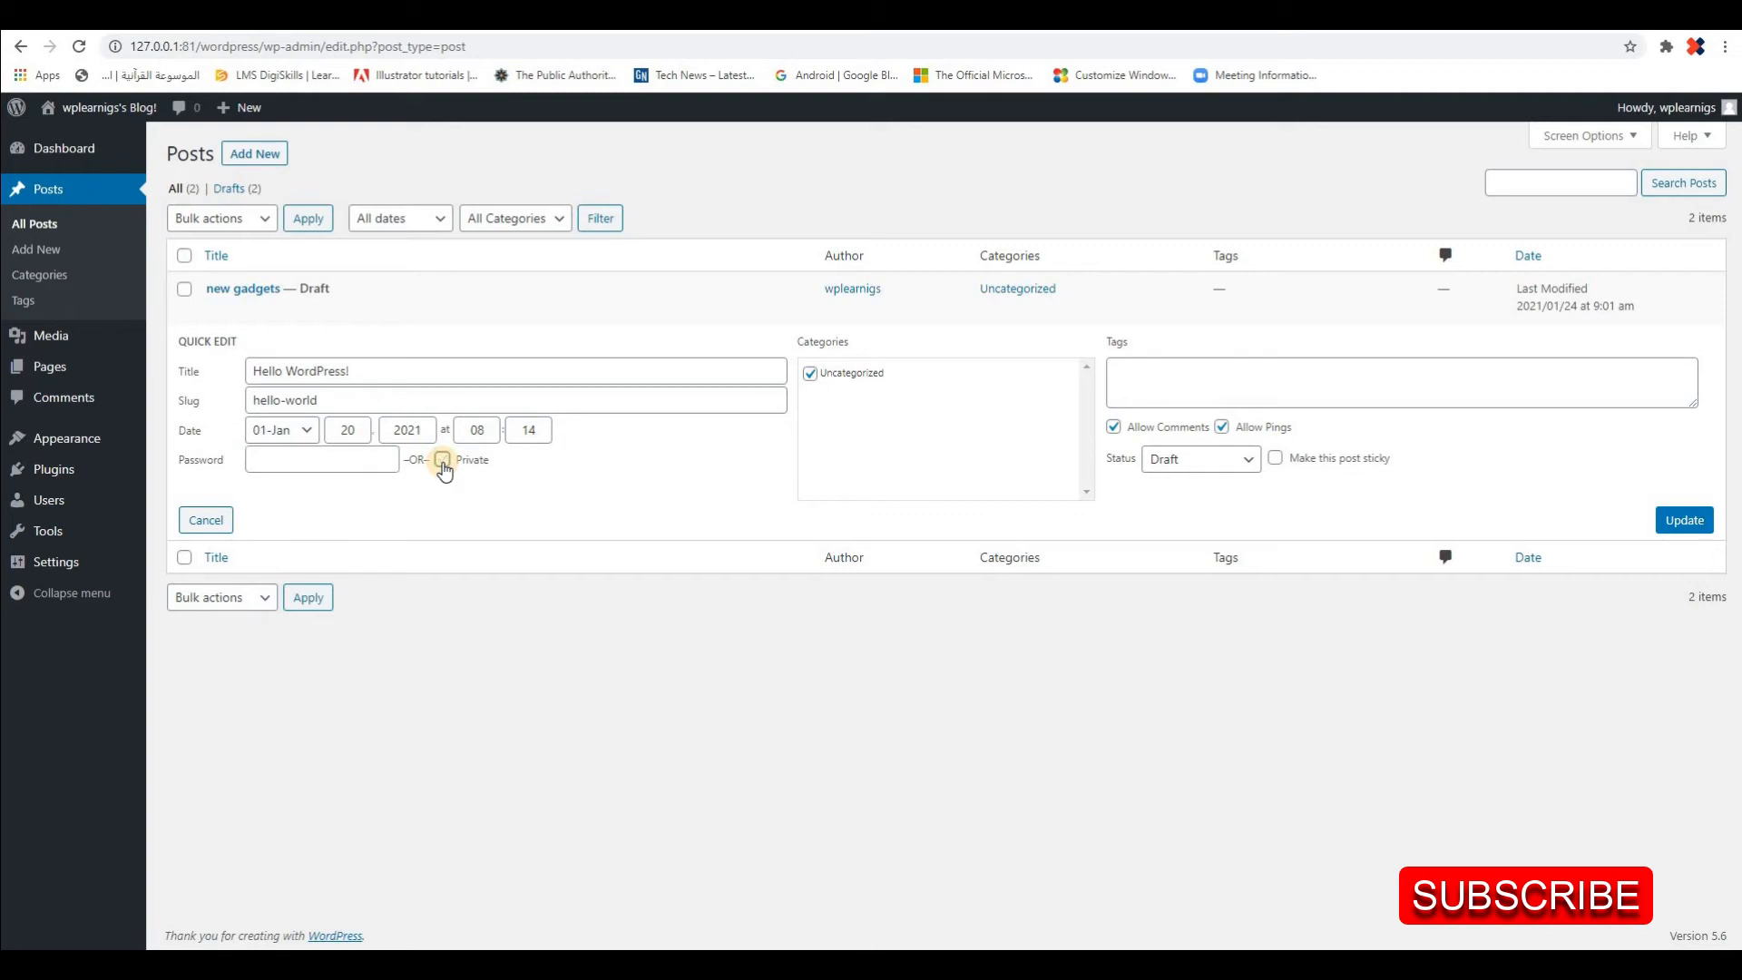
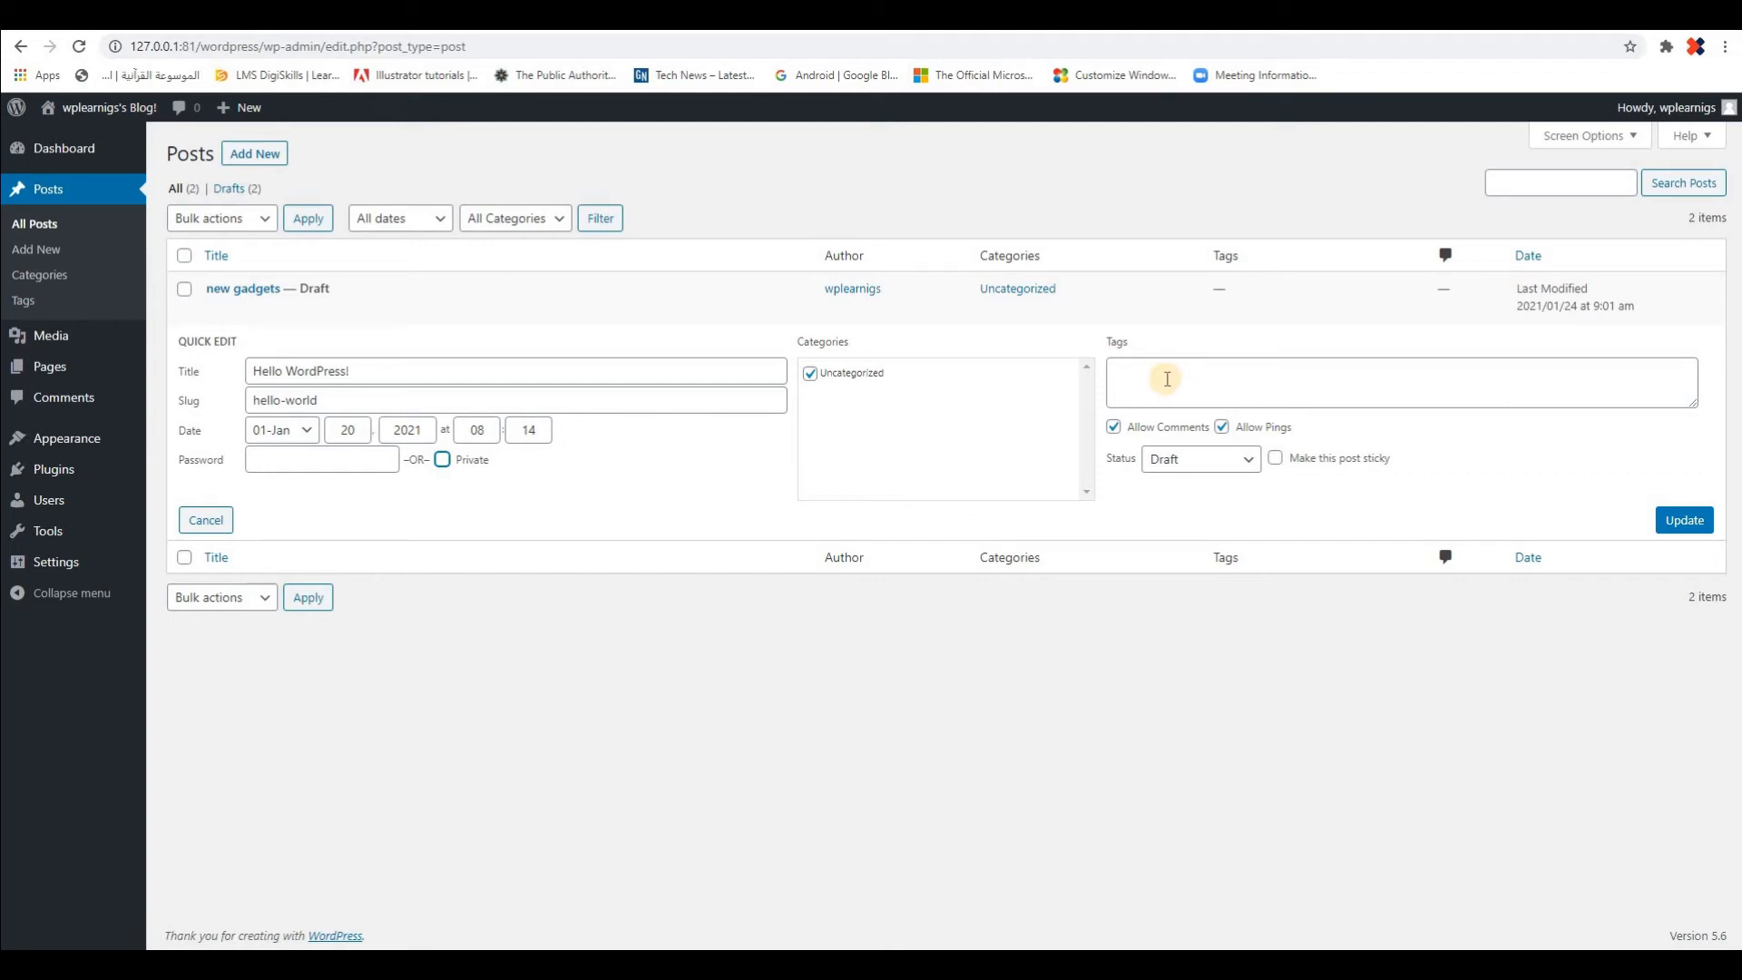
Switch Allow Comments and Allow Pings off and back on in the post's Quick Edit form
click(1114, 427)
click(1115, 428)
click(1114, 427)
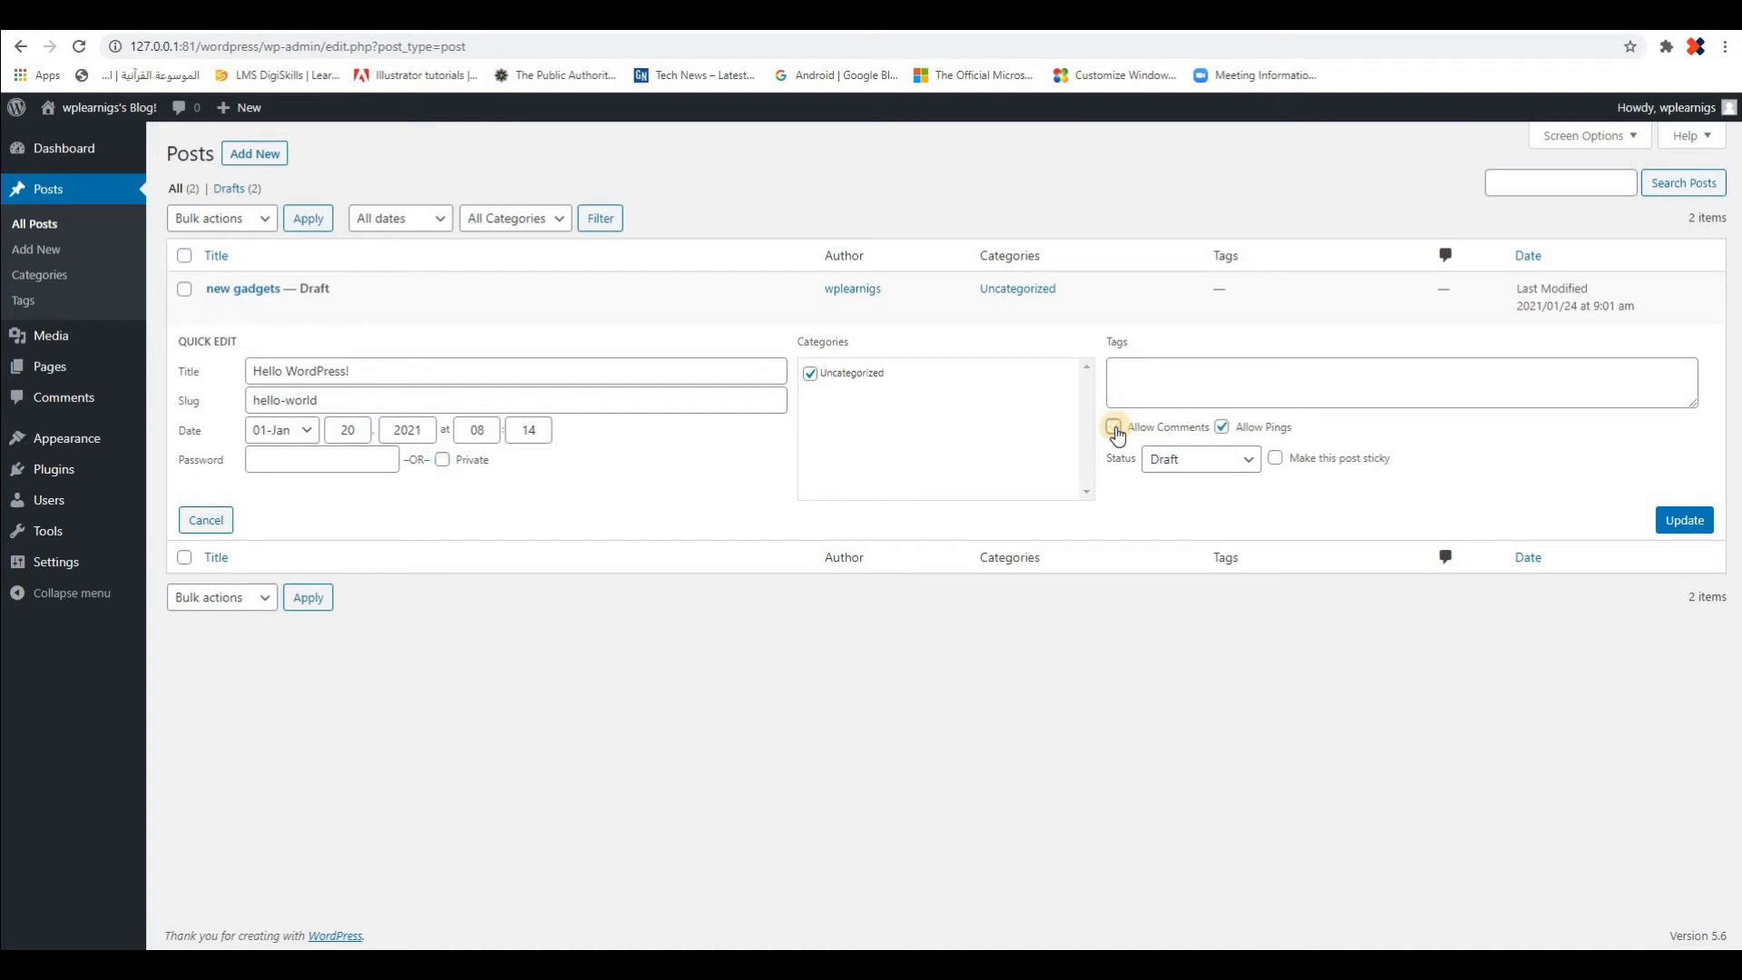
click(1114, 427)
click(1223, 427)
click(1221, 427)
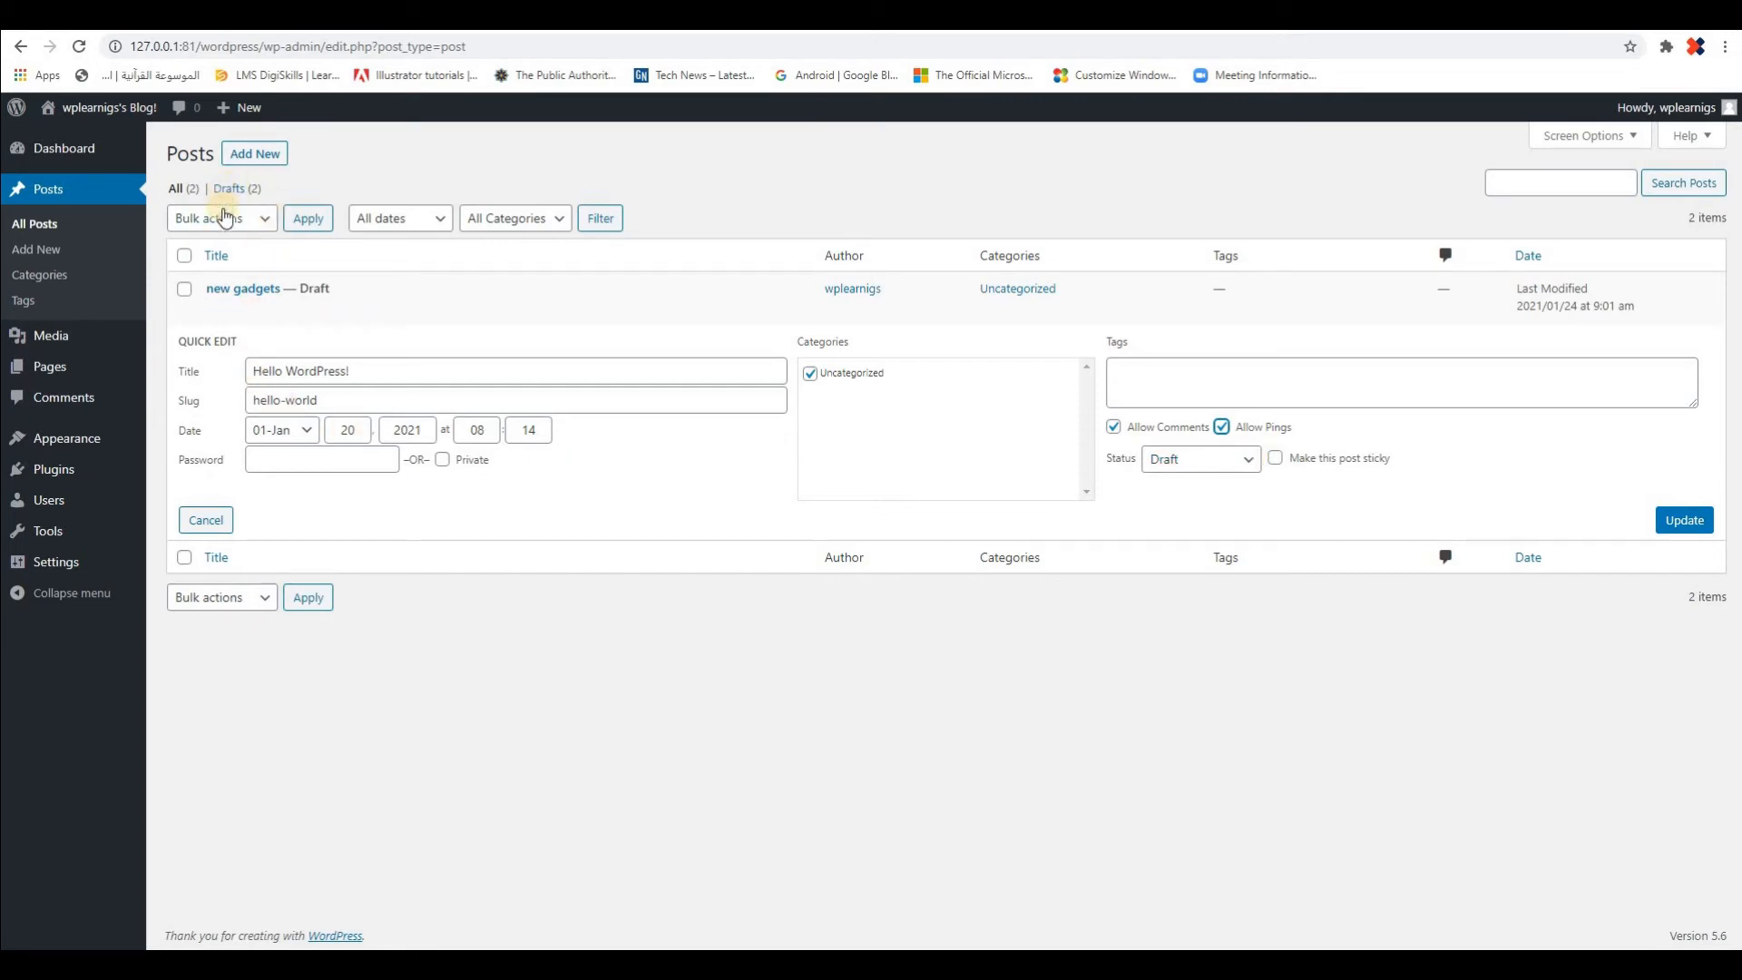
Set the "Hello WordPress!" post's status to Published in Quick Edit, leave it non-sticky, and update the post
mouse_move(311, 287)
drag(309, 288, 351, 287)
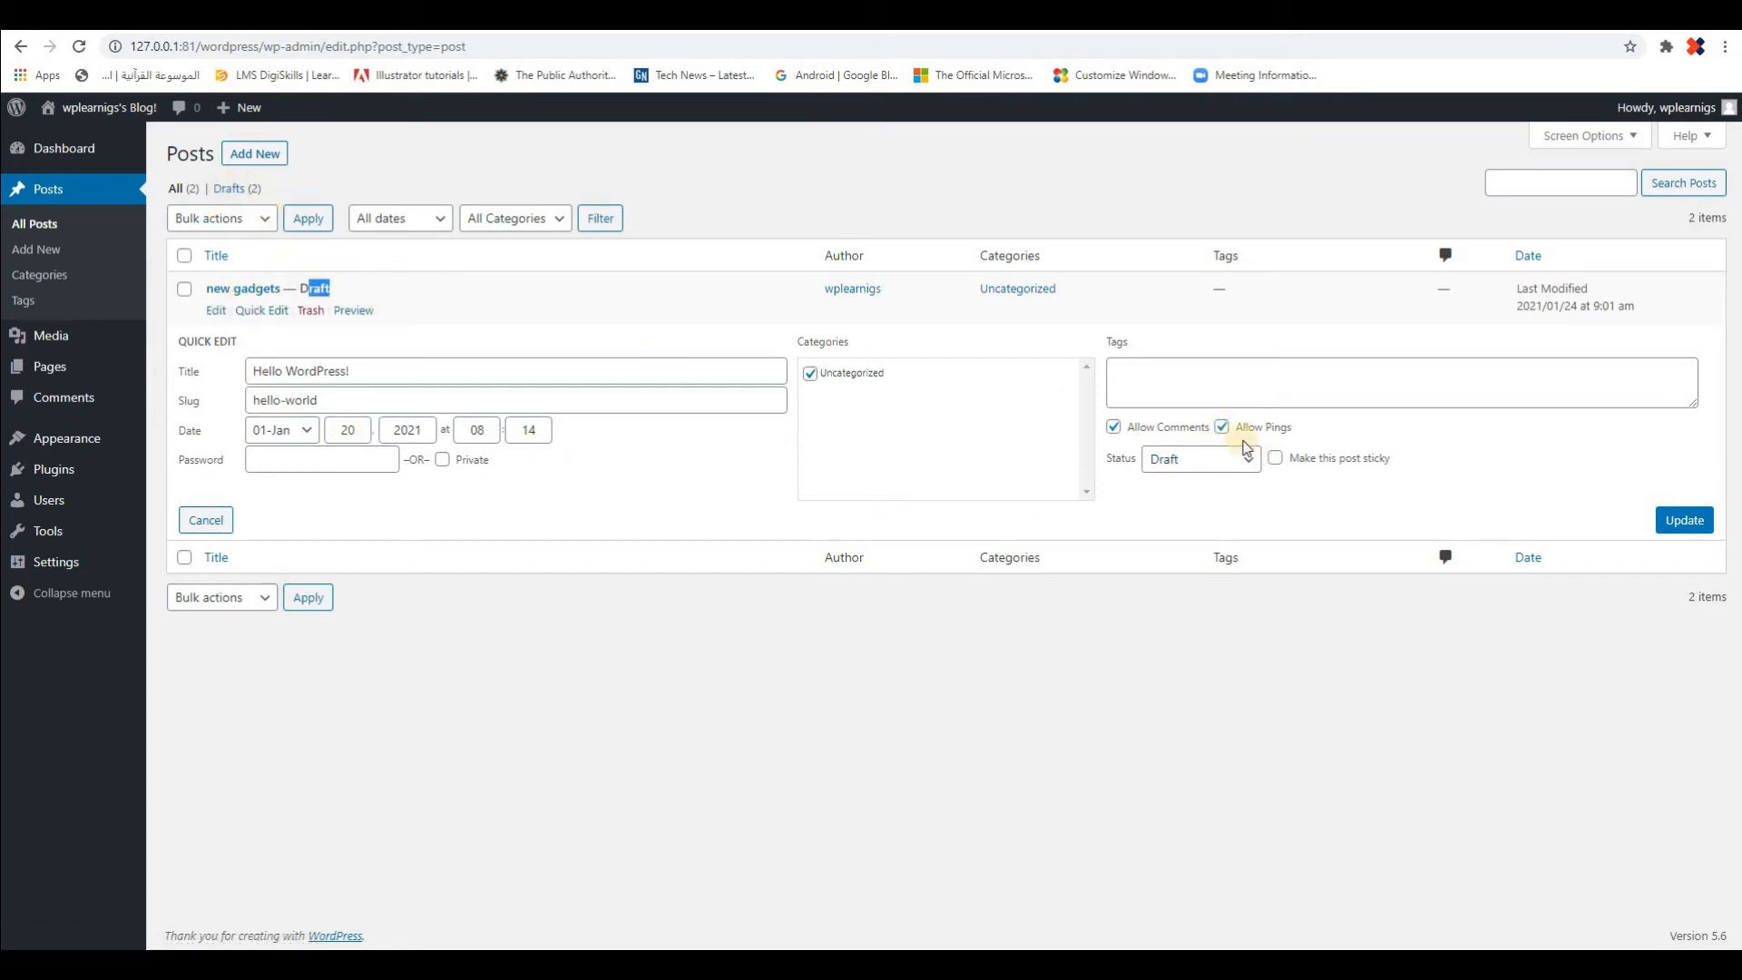
click(1249, 459)
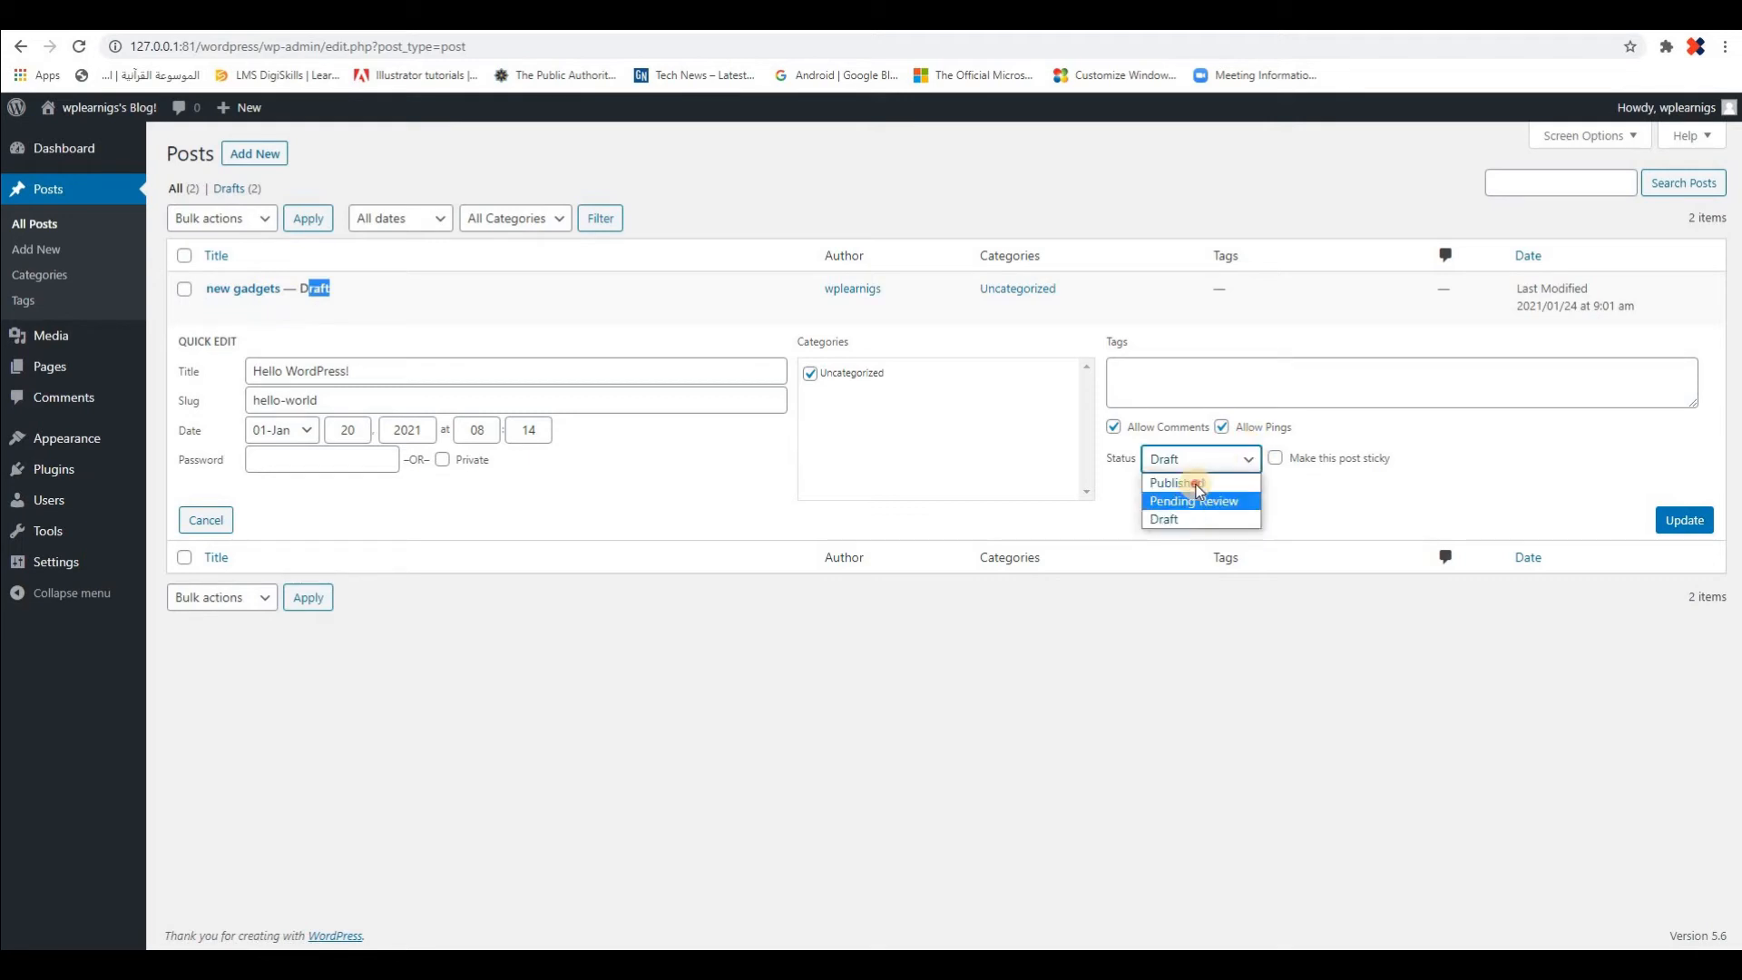
click(1188, 483)
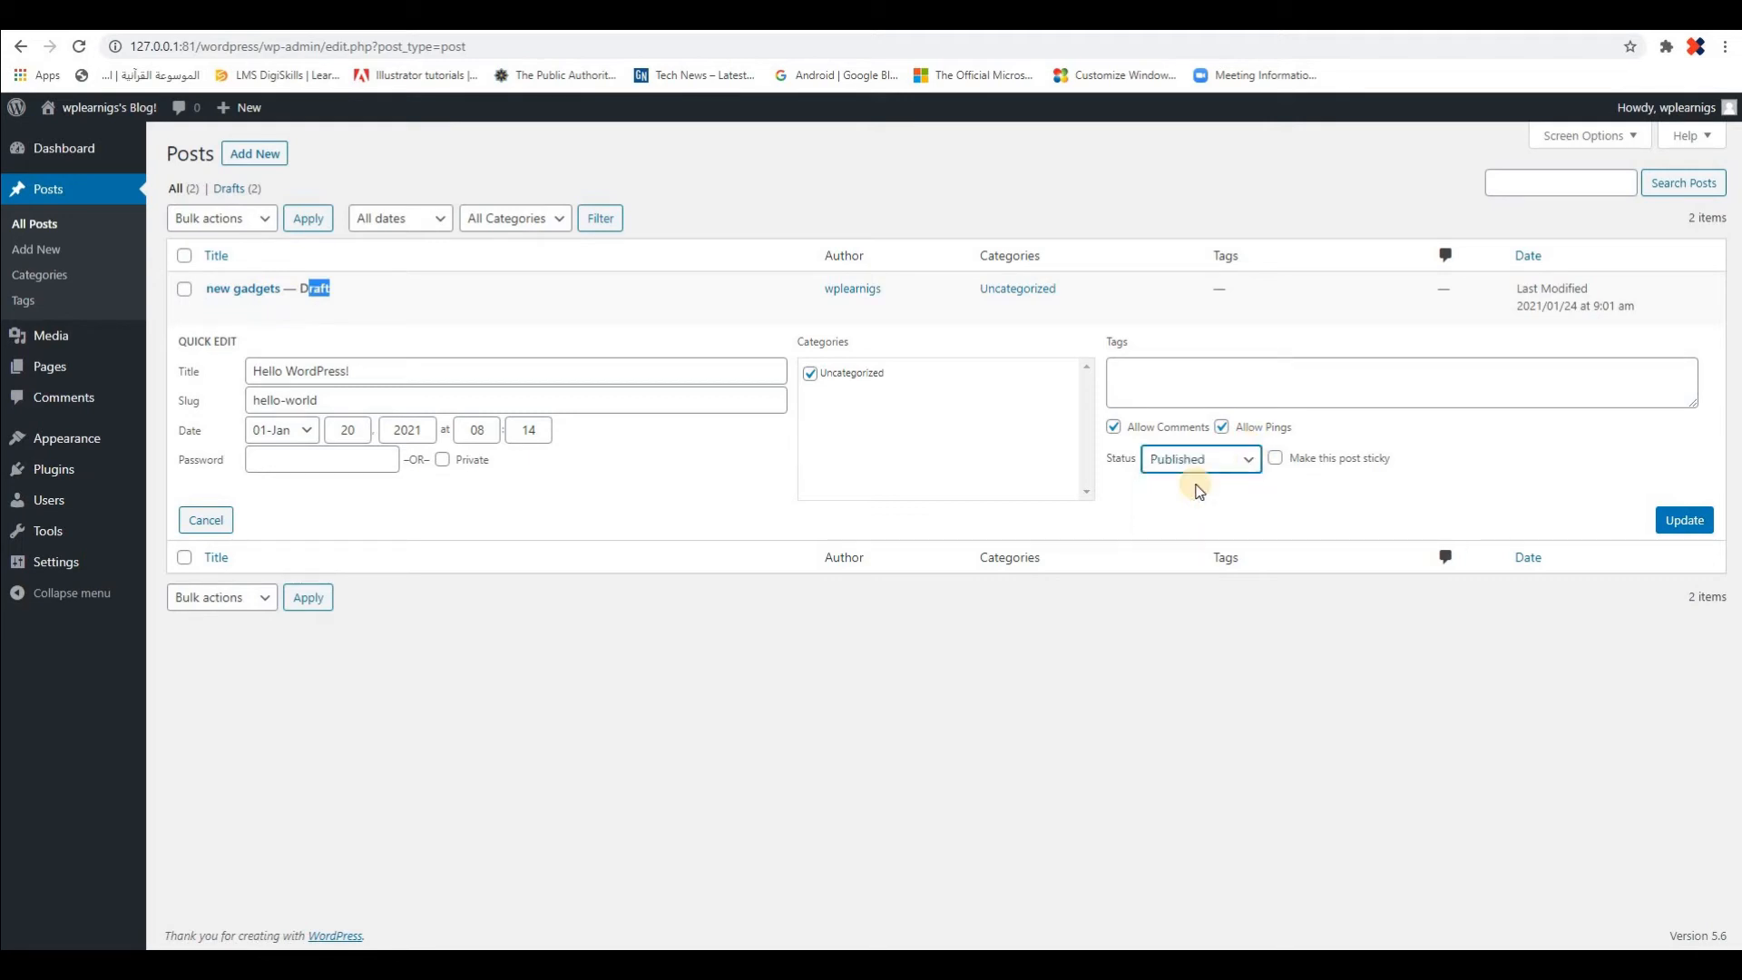
click(1275, 458)
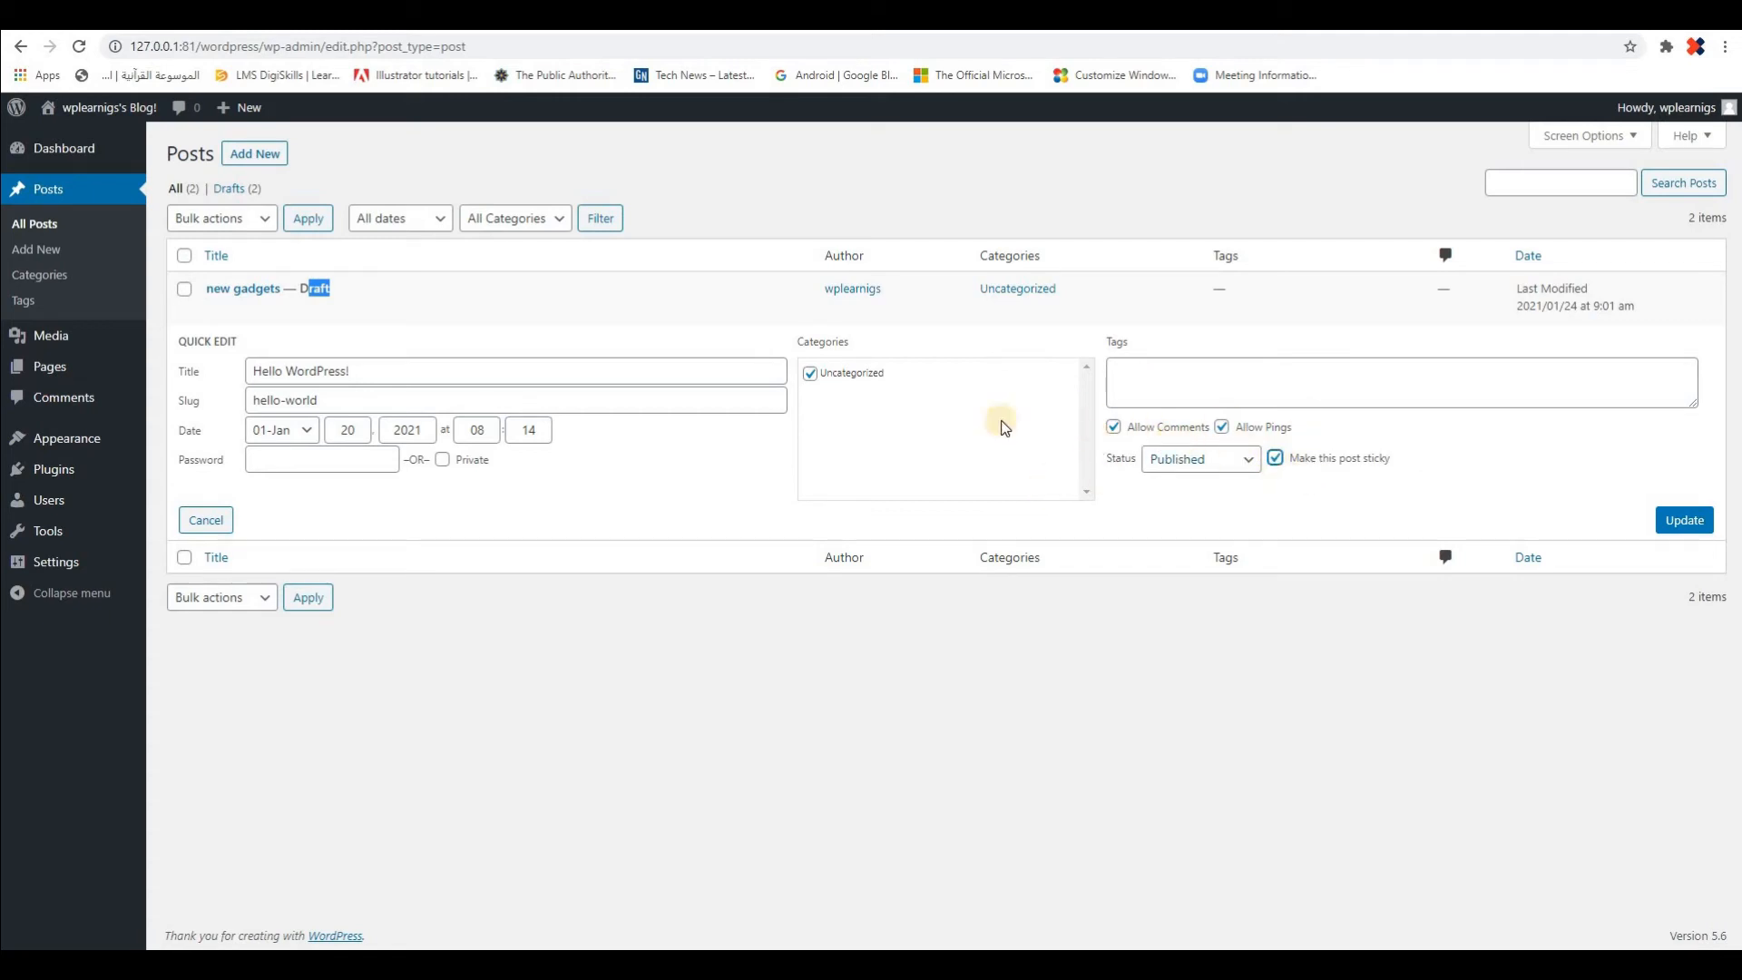
click(1274, 457)
click(1681, 524)
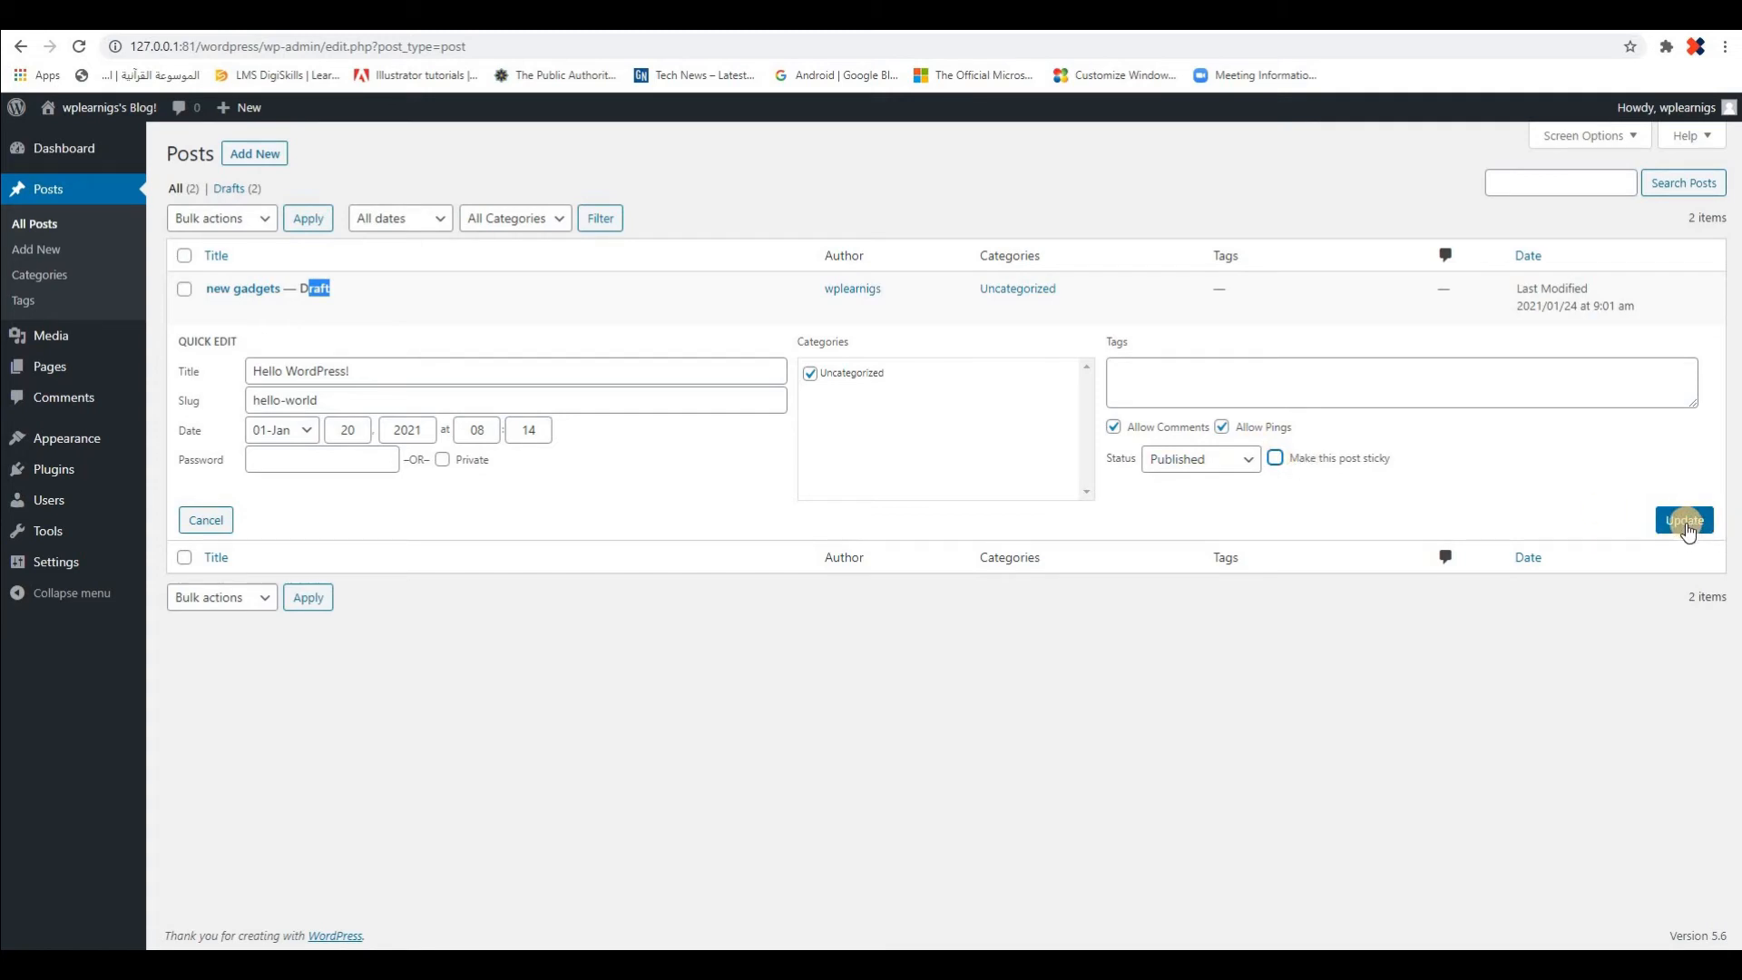
click(1684, 524)
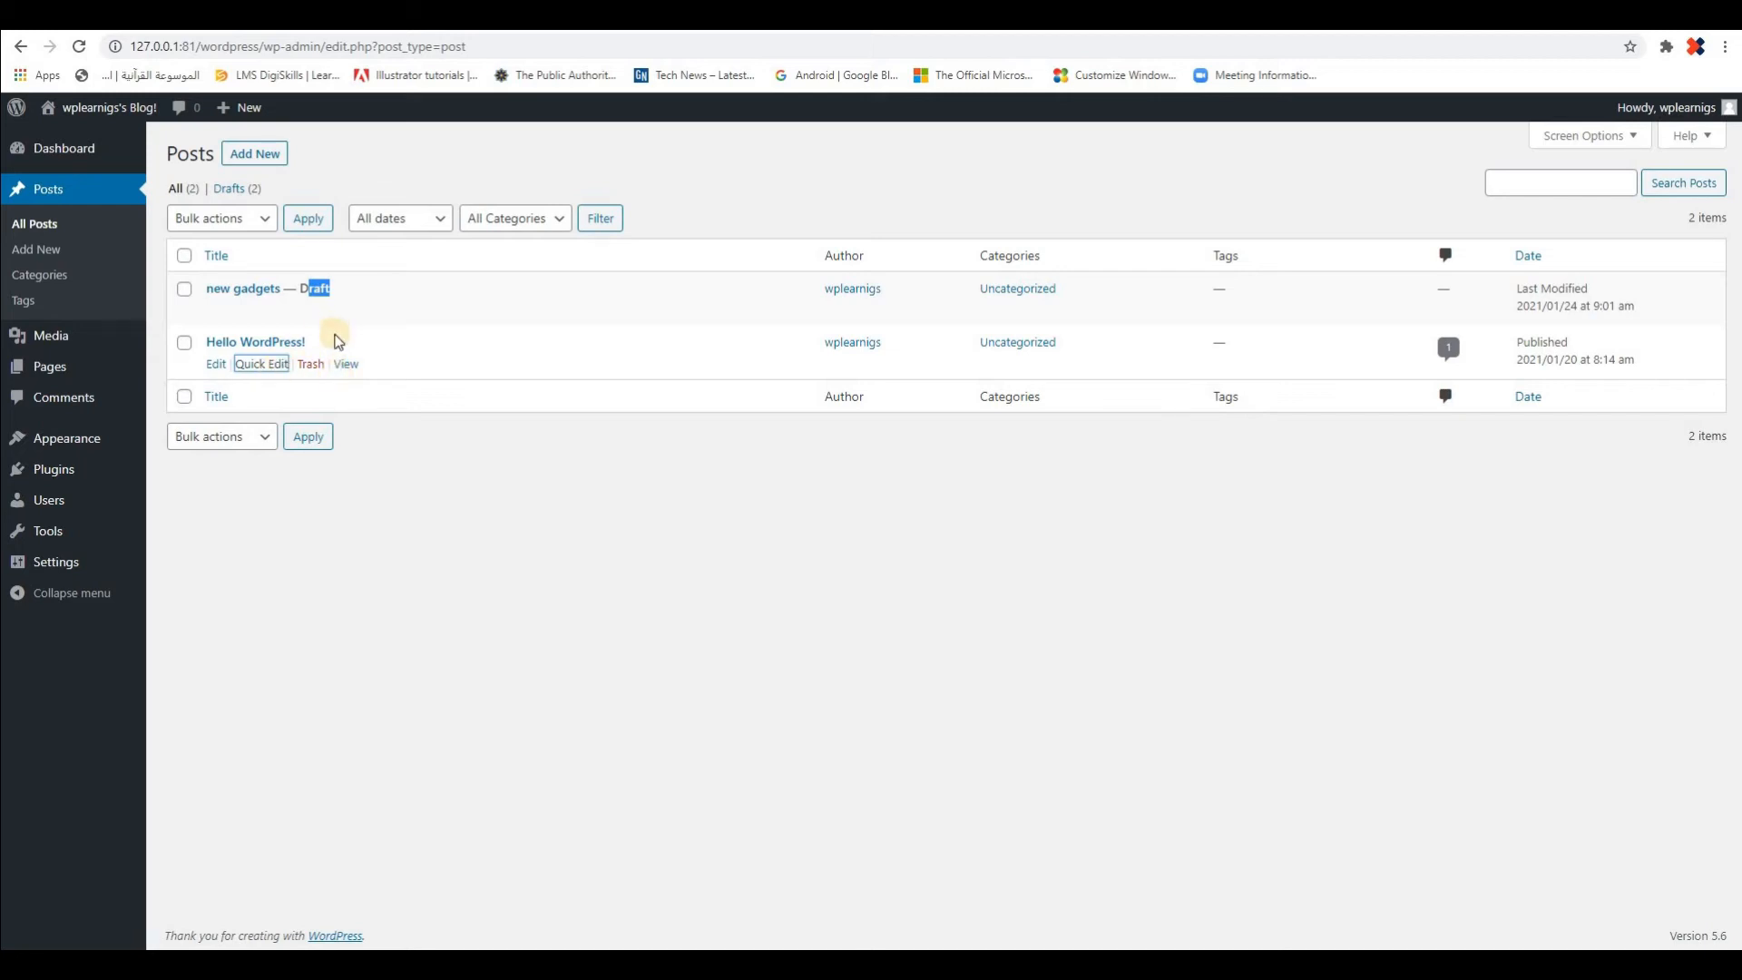
click(353, 311)
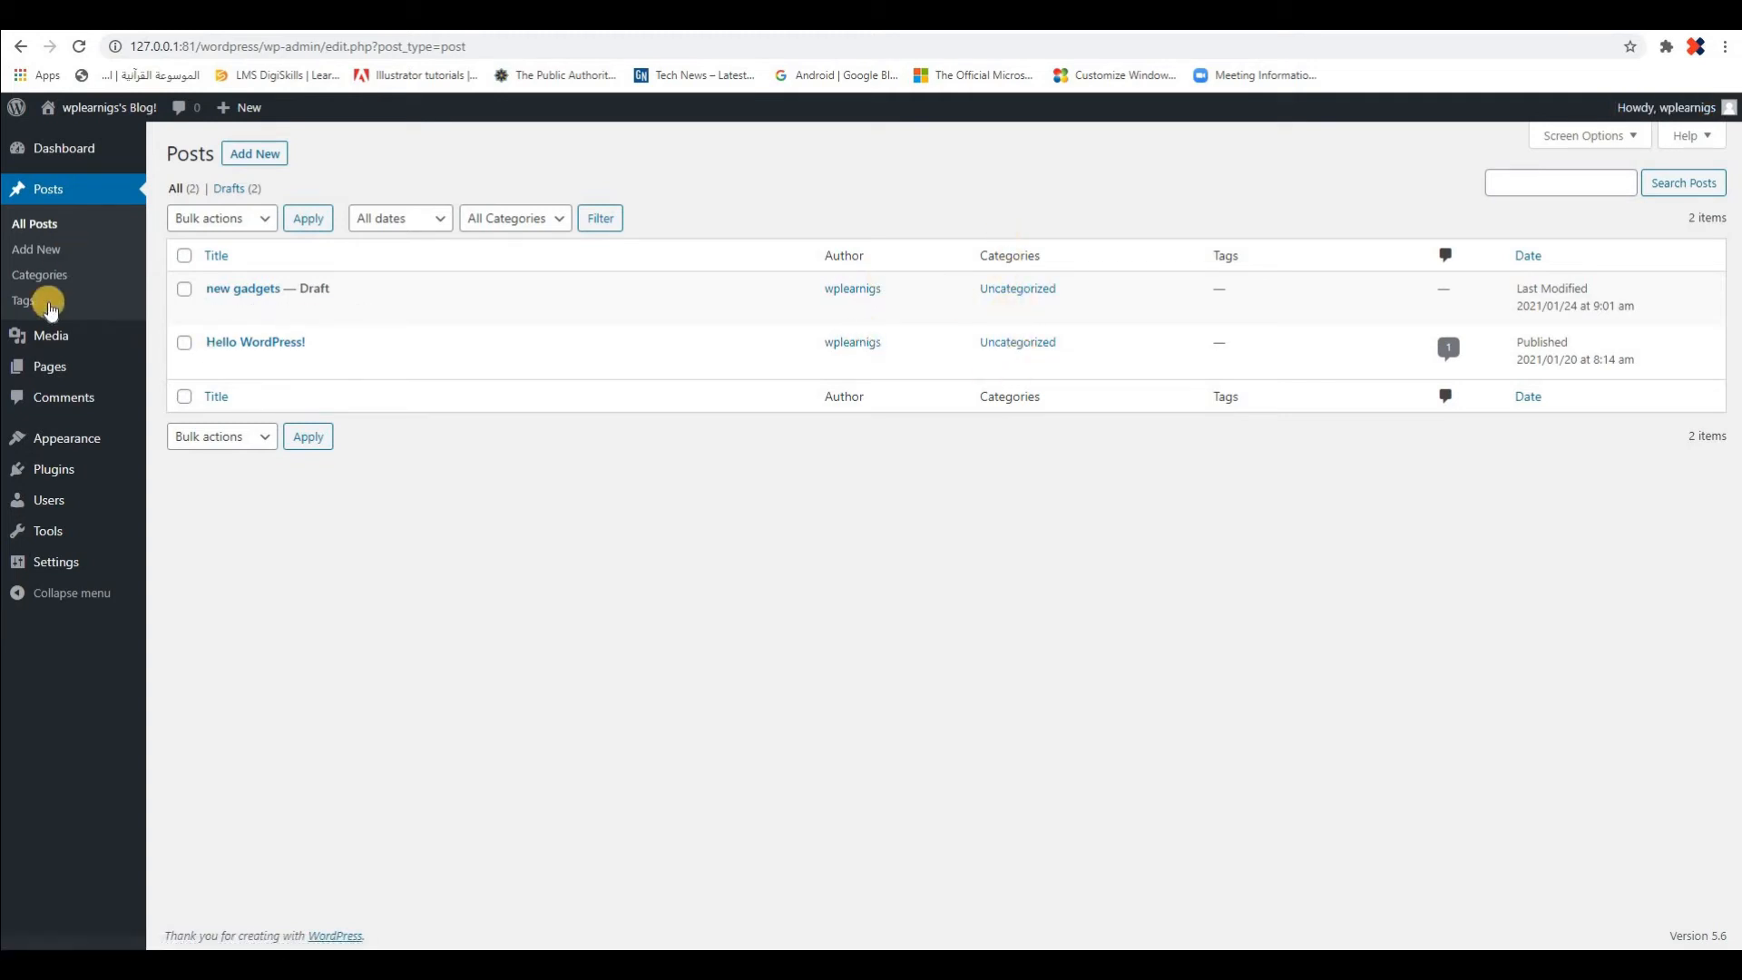
View the approved and all comments on the "Hello WordPress!" post, and return to the posts list
click(1449, 352)
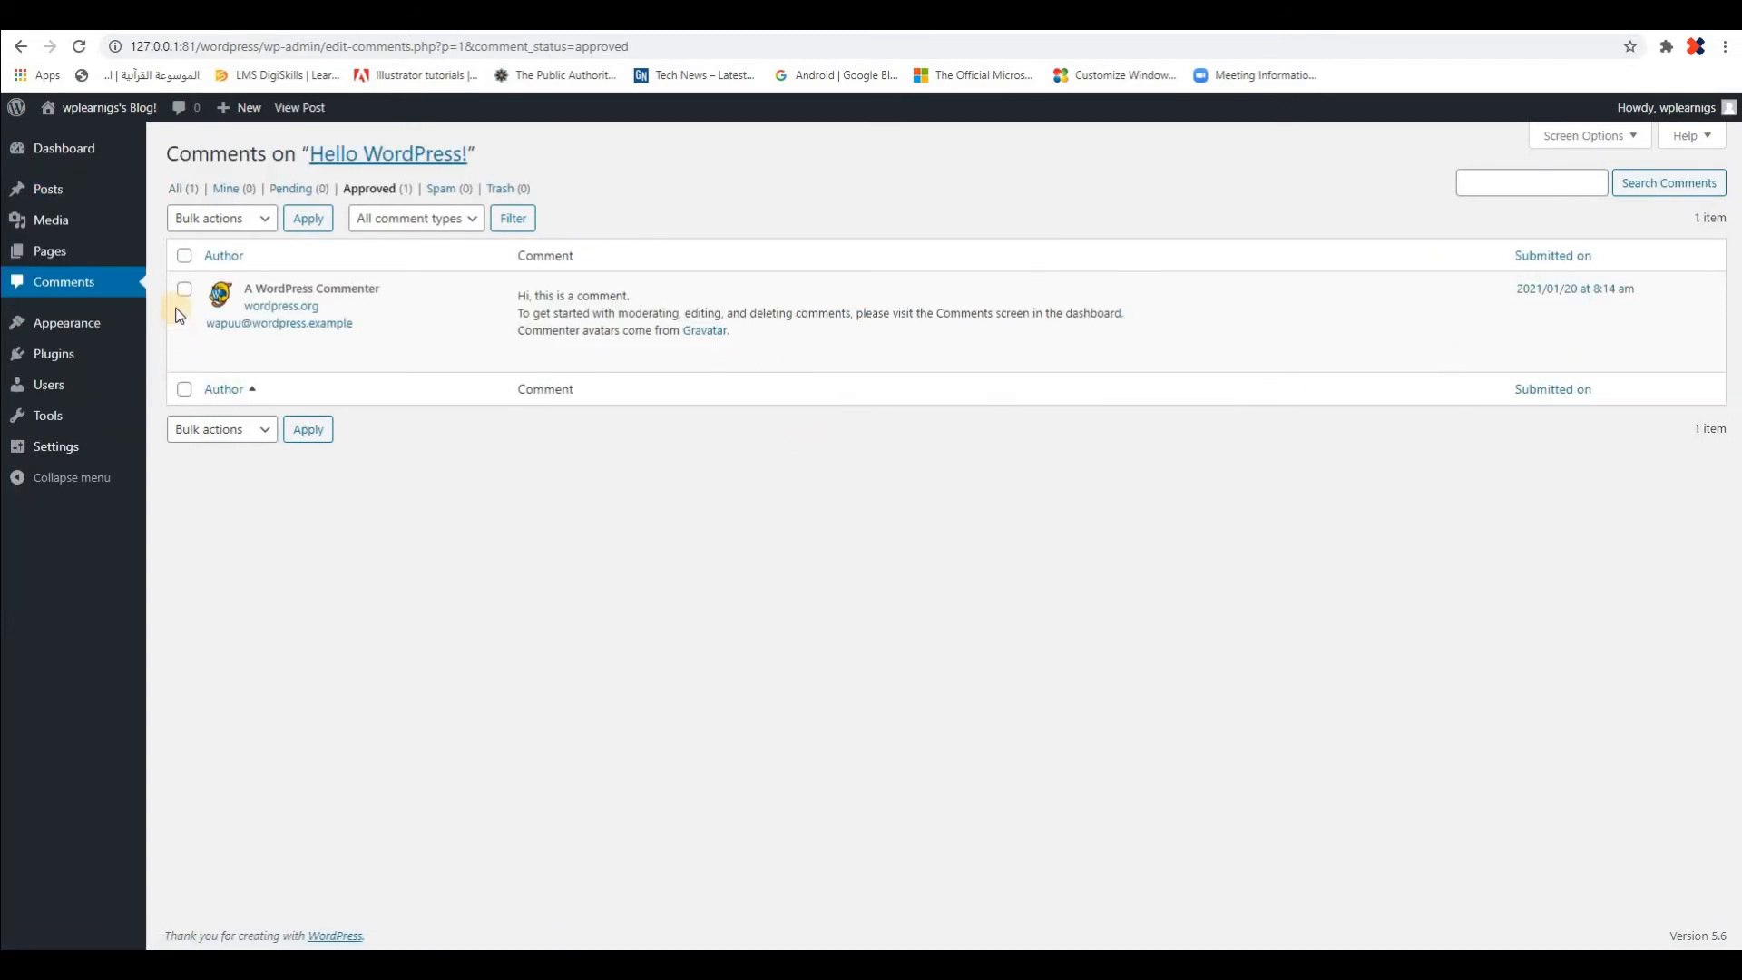
mouse_move(626, 324)
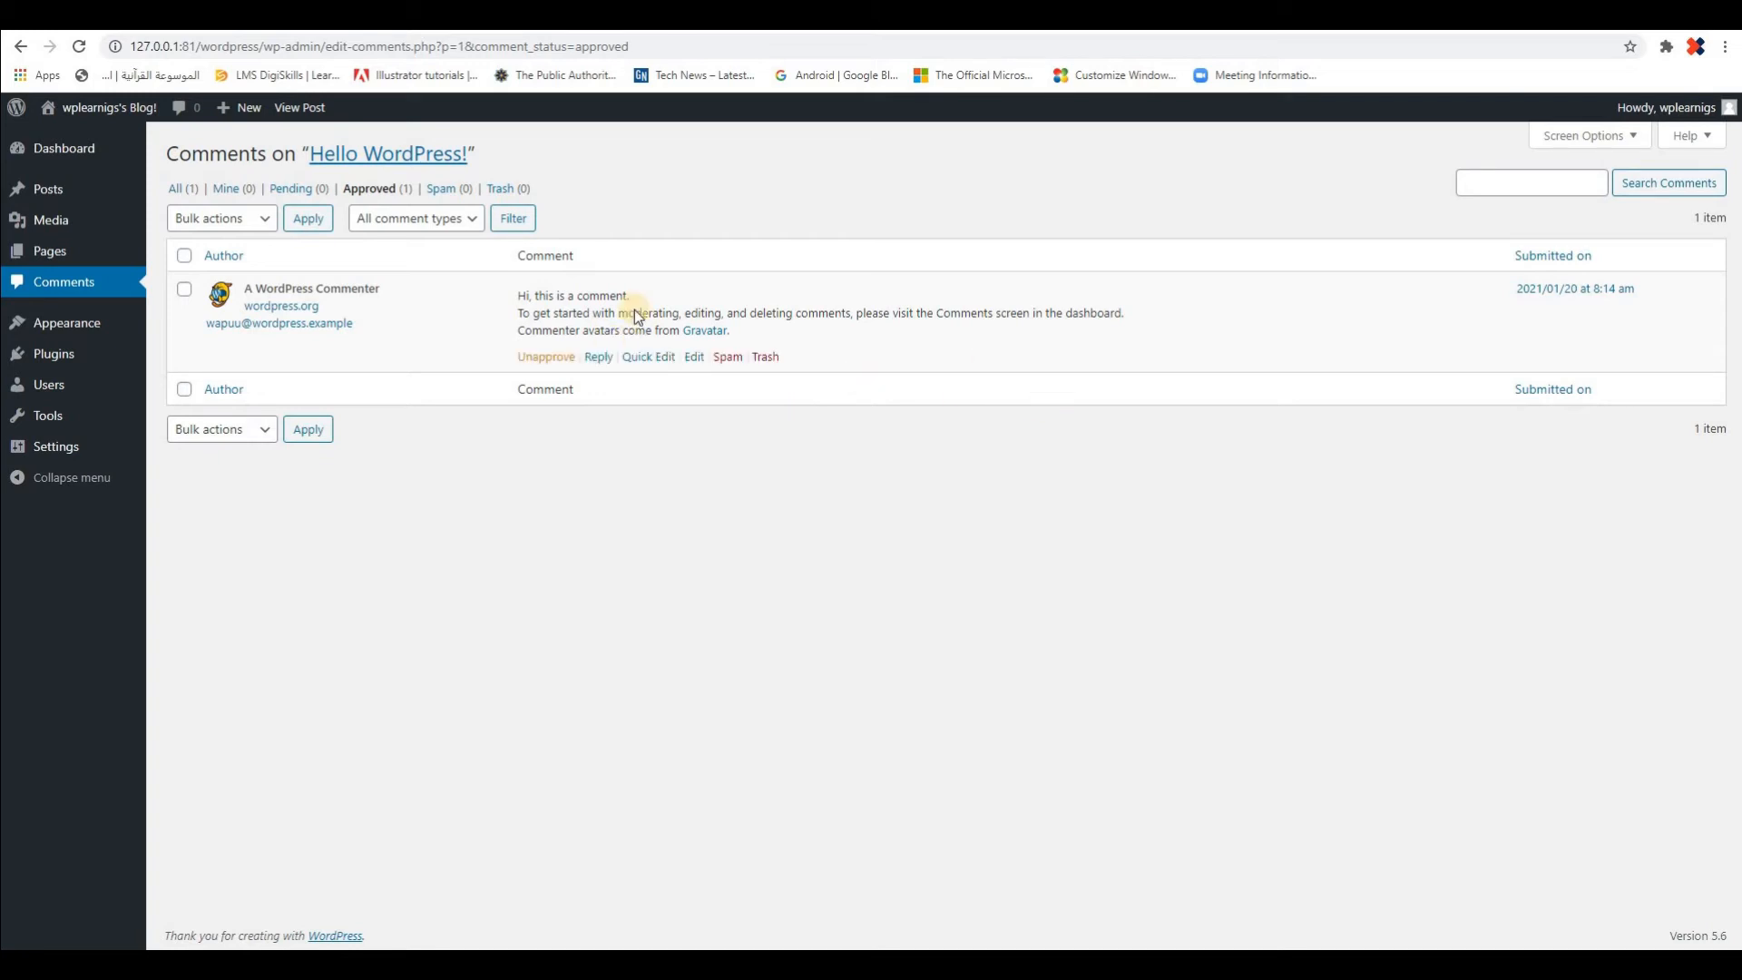
click(174, 189)
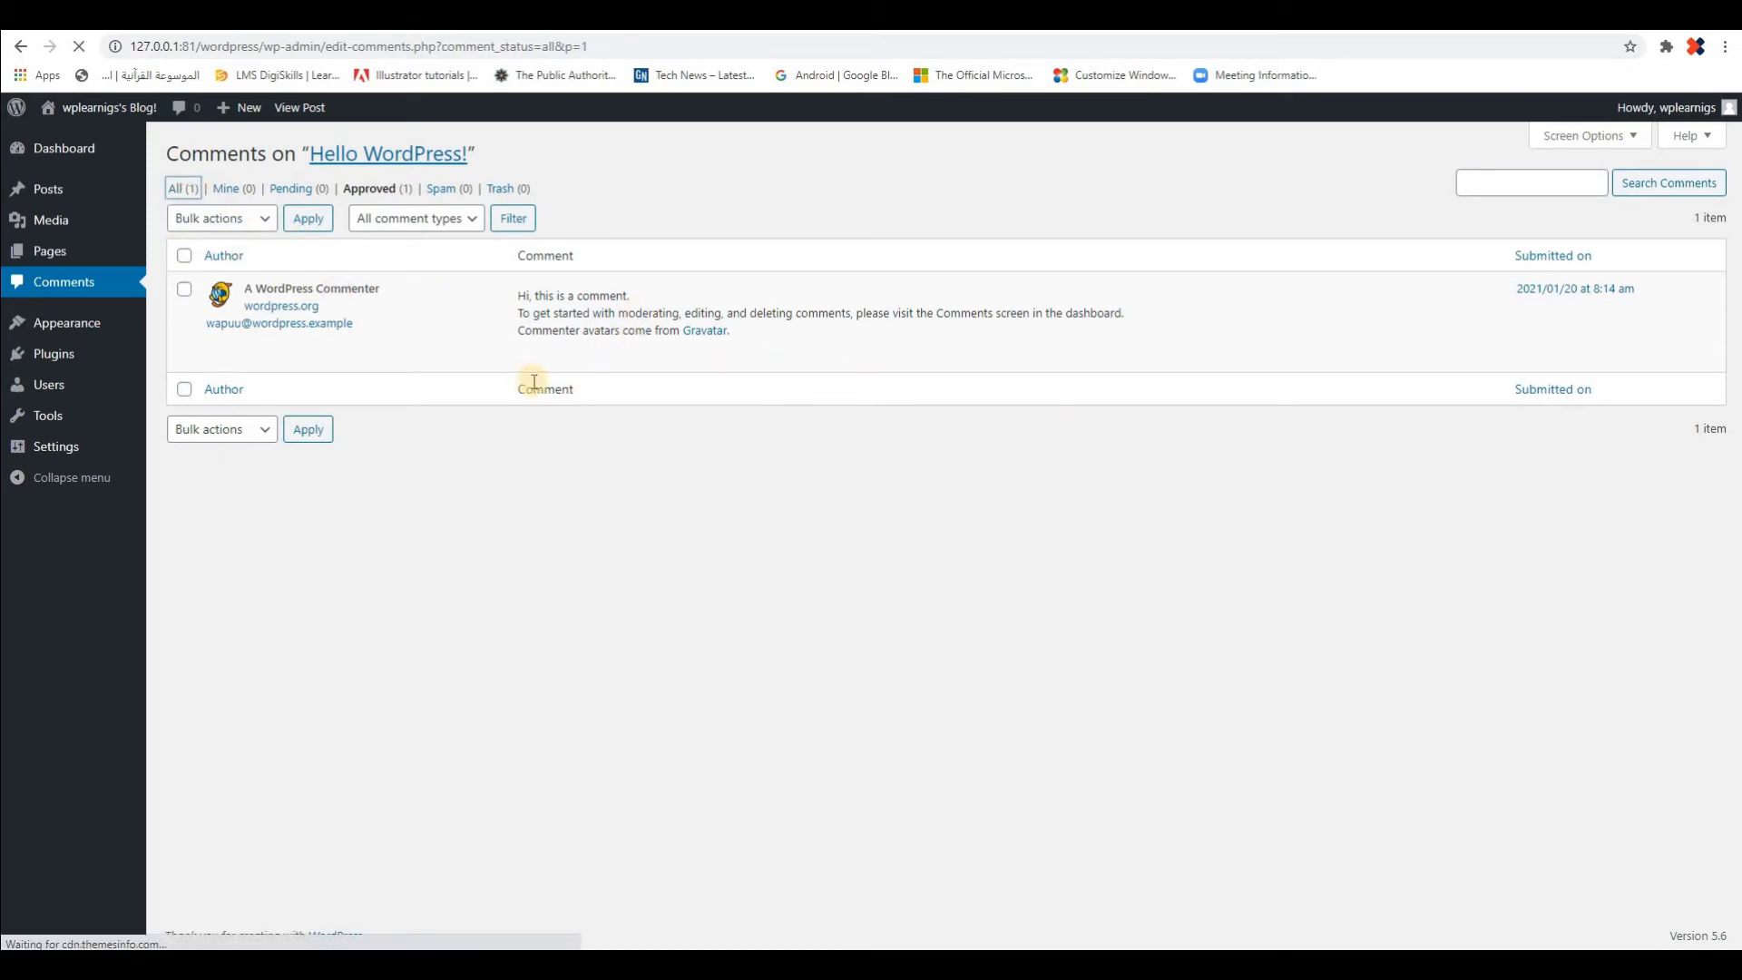
click(41, 191)
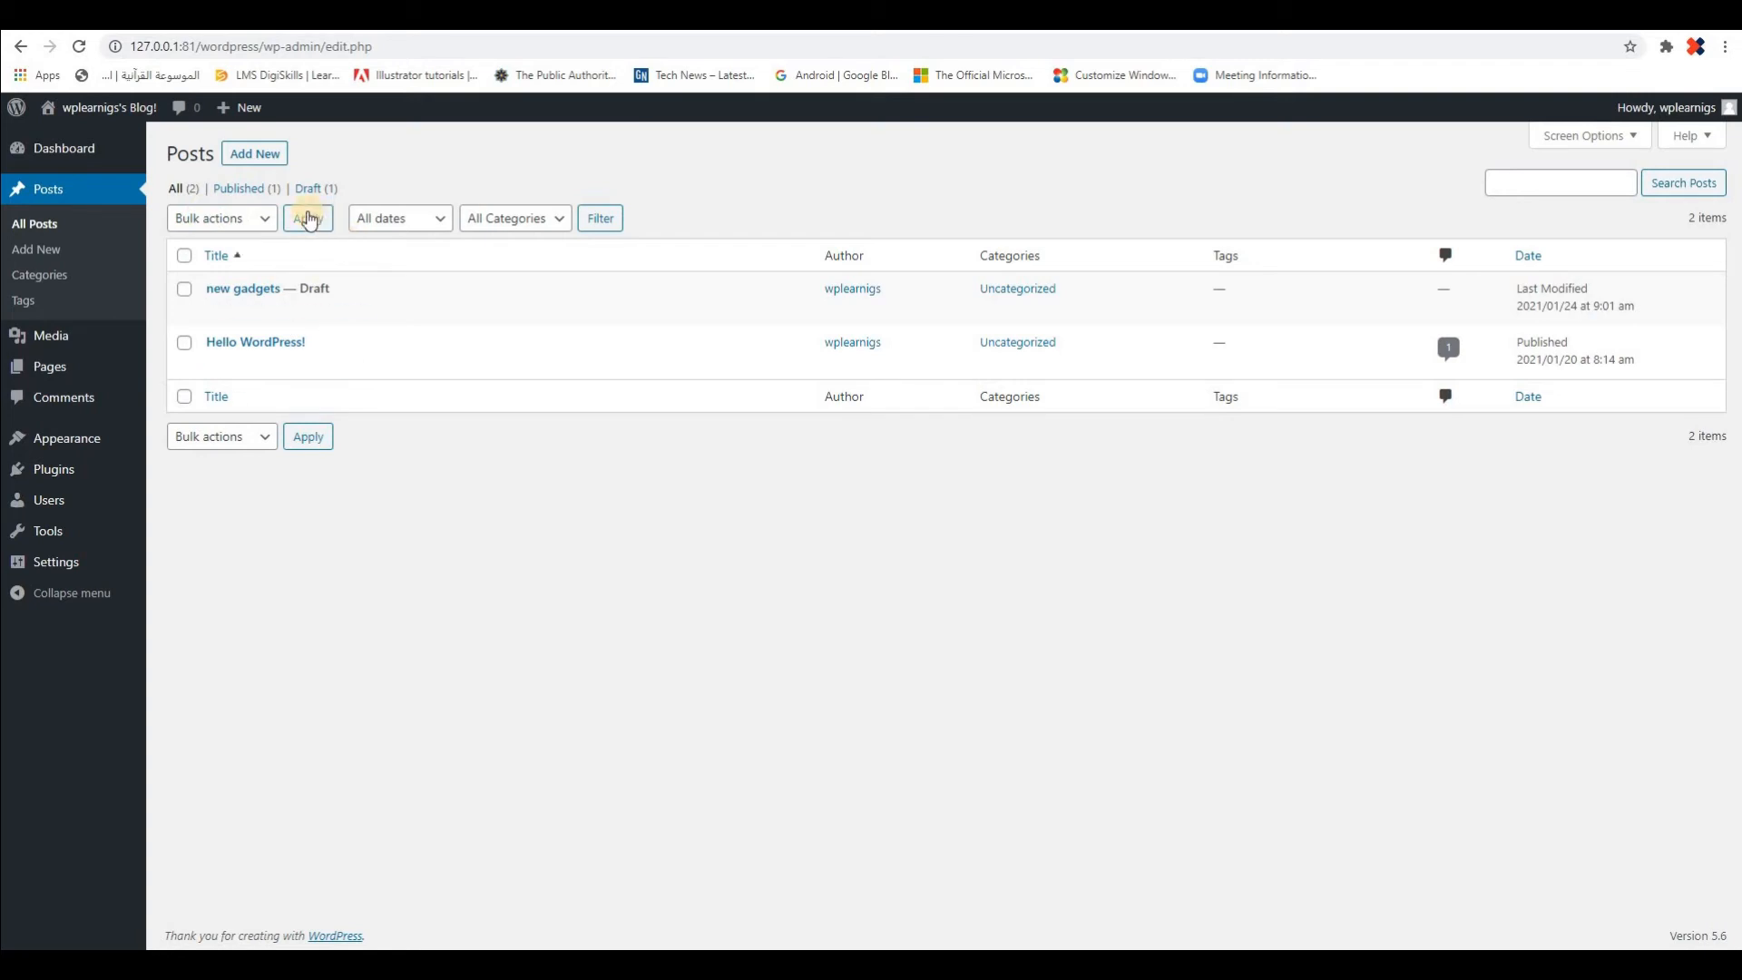
Check the available bulk actions, select all posts and open them for bulk editing
click(262, 224)
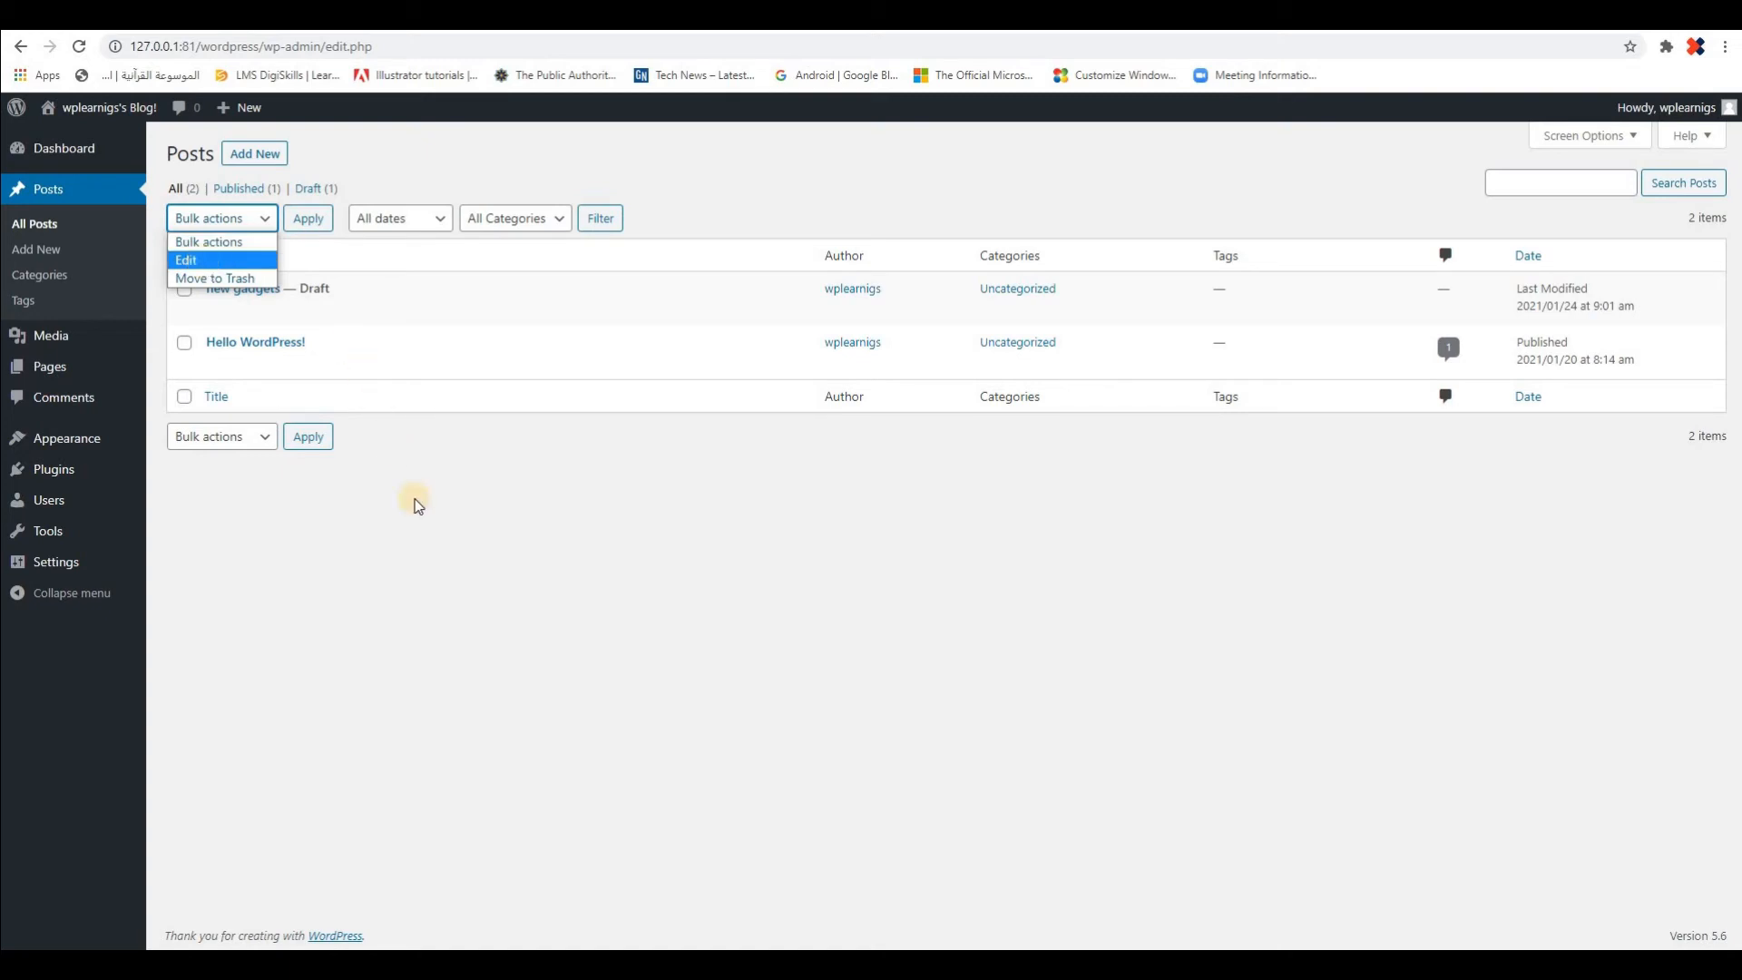
click(217, 245)
mouse_move(190, 290)
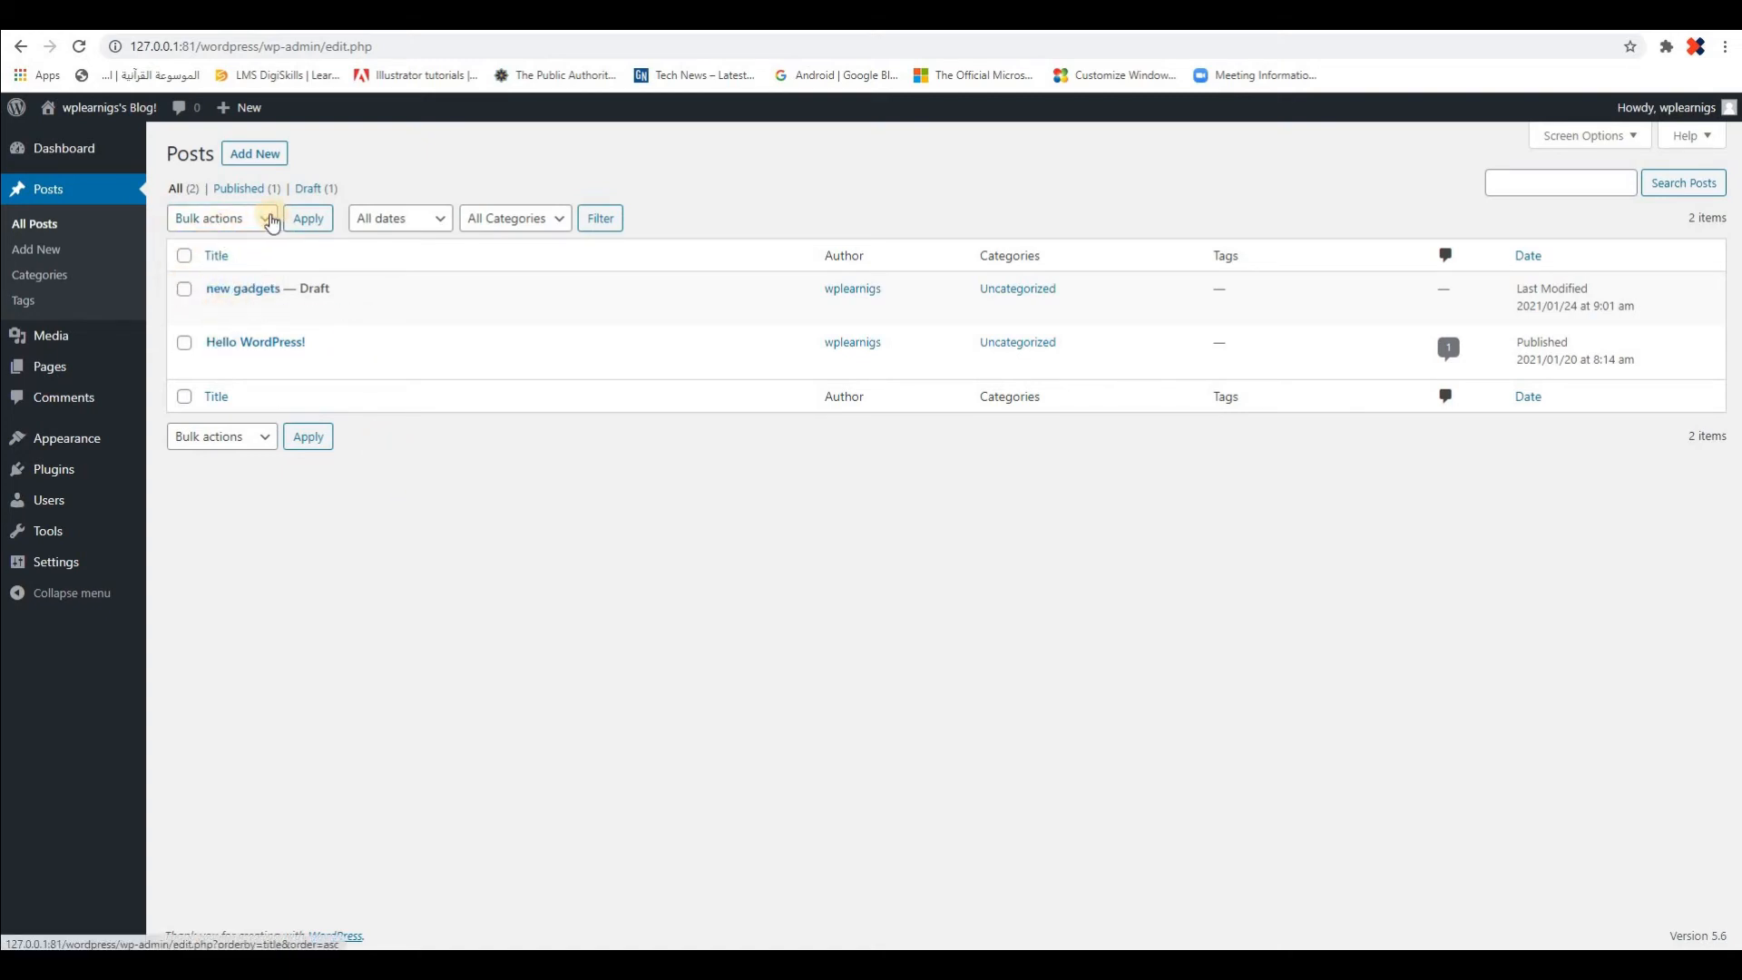
click(223, 225)
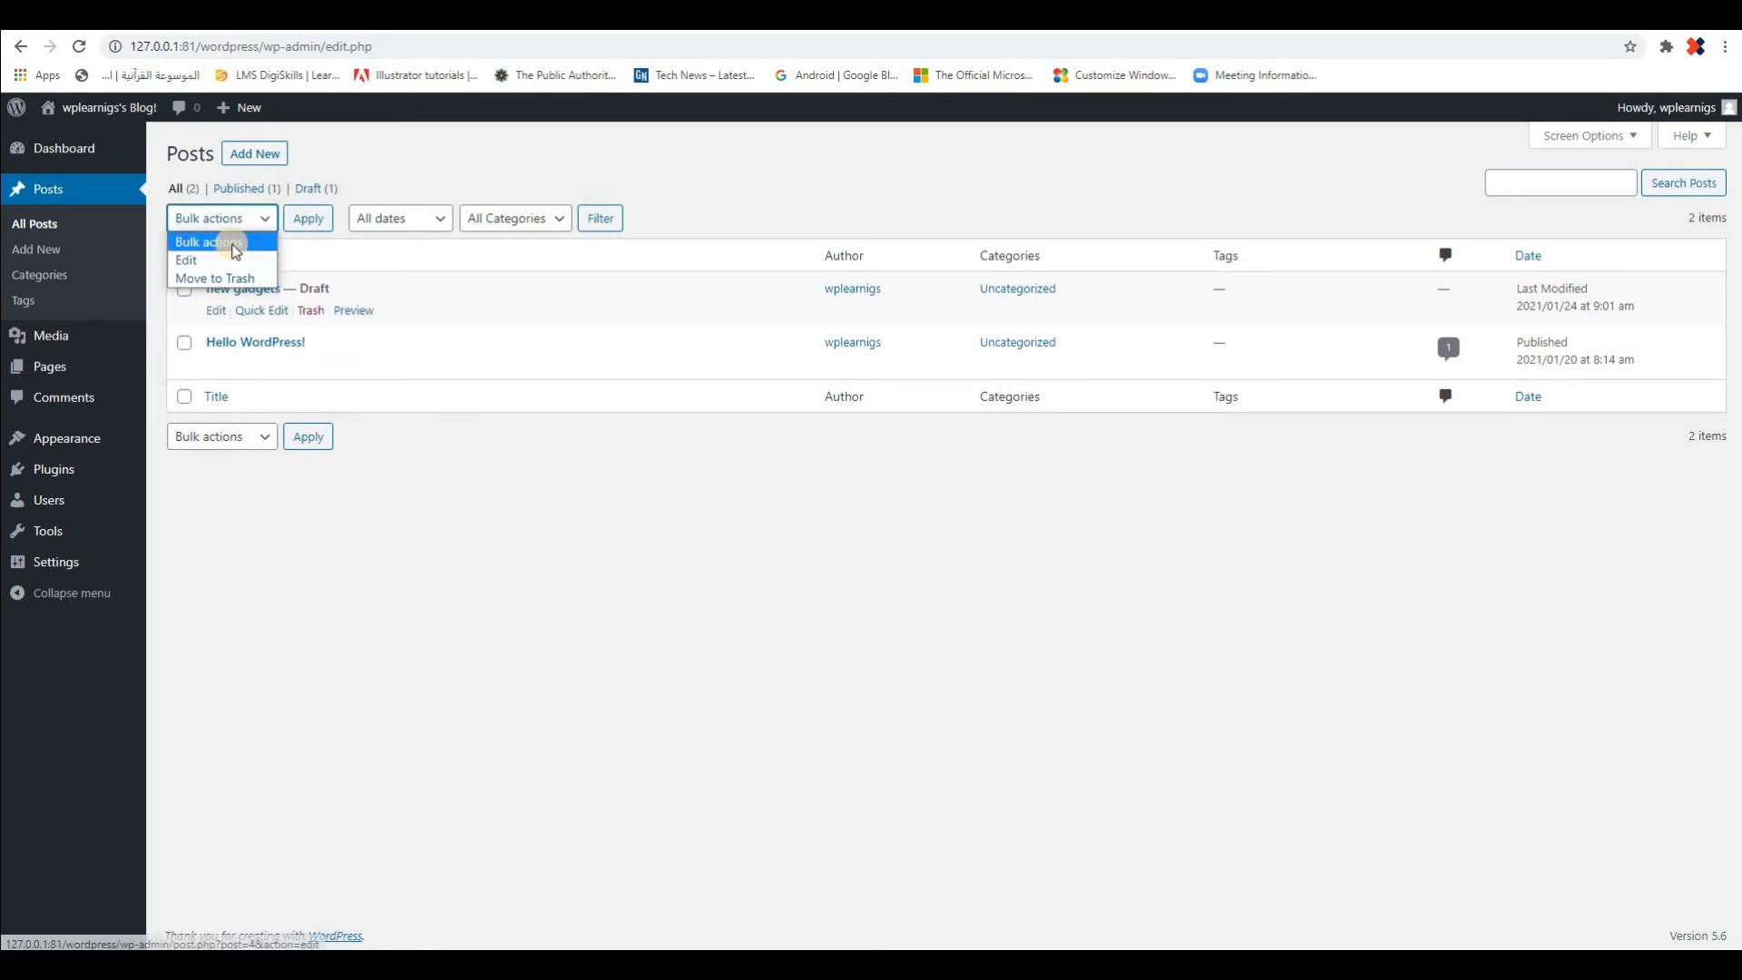
click(364, 482)
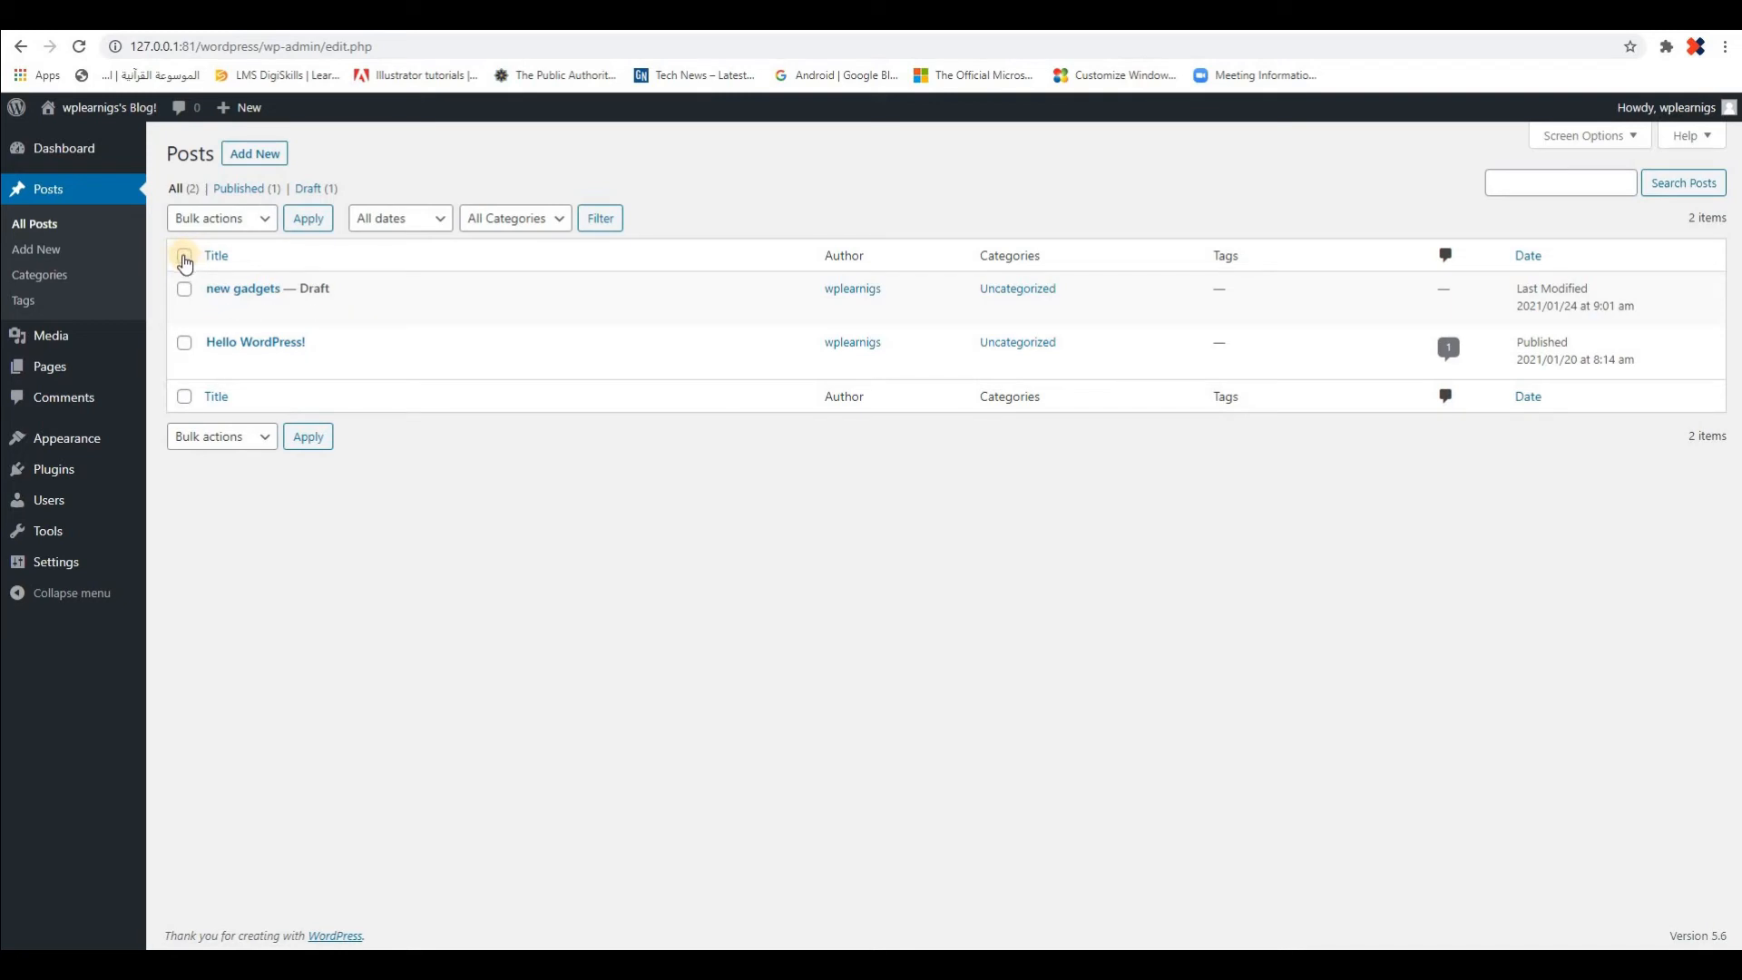
click(185, 258)
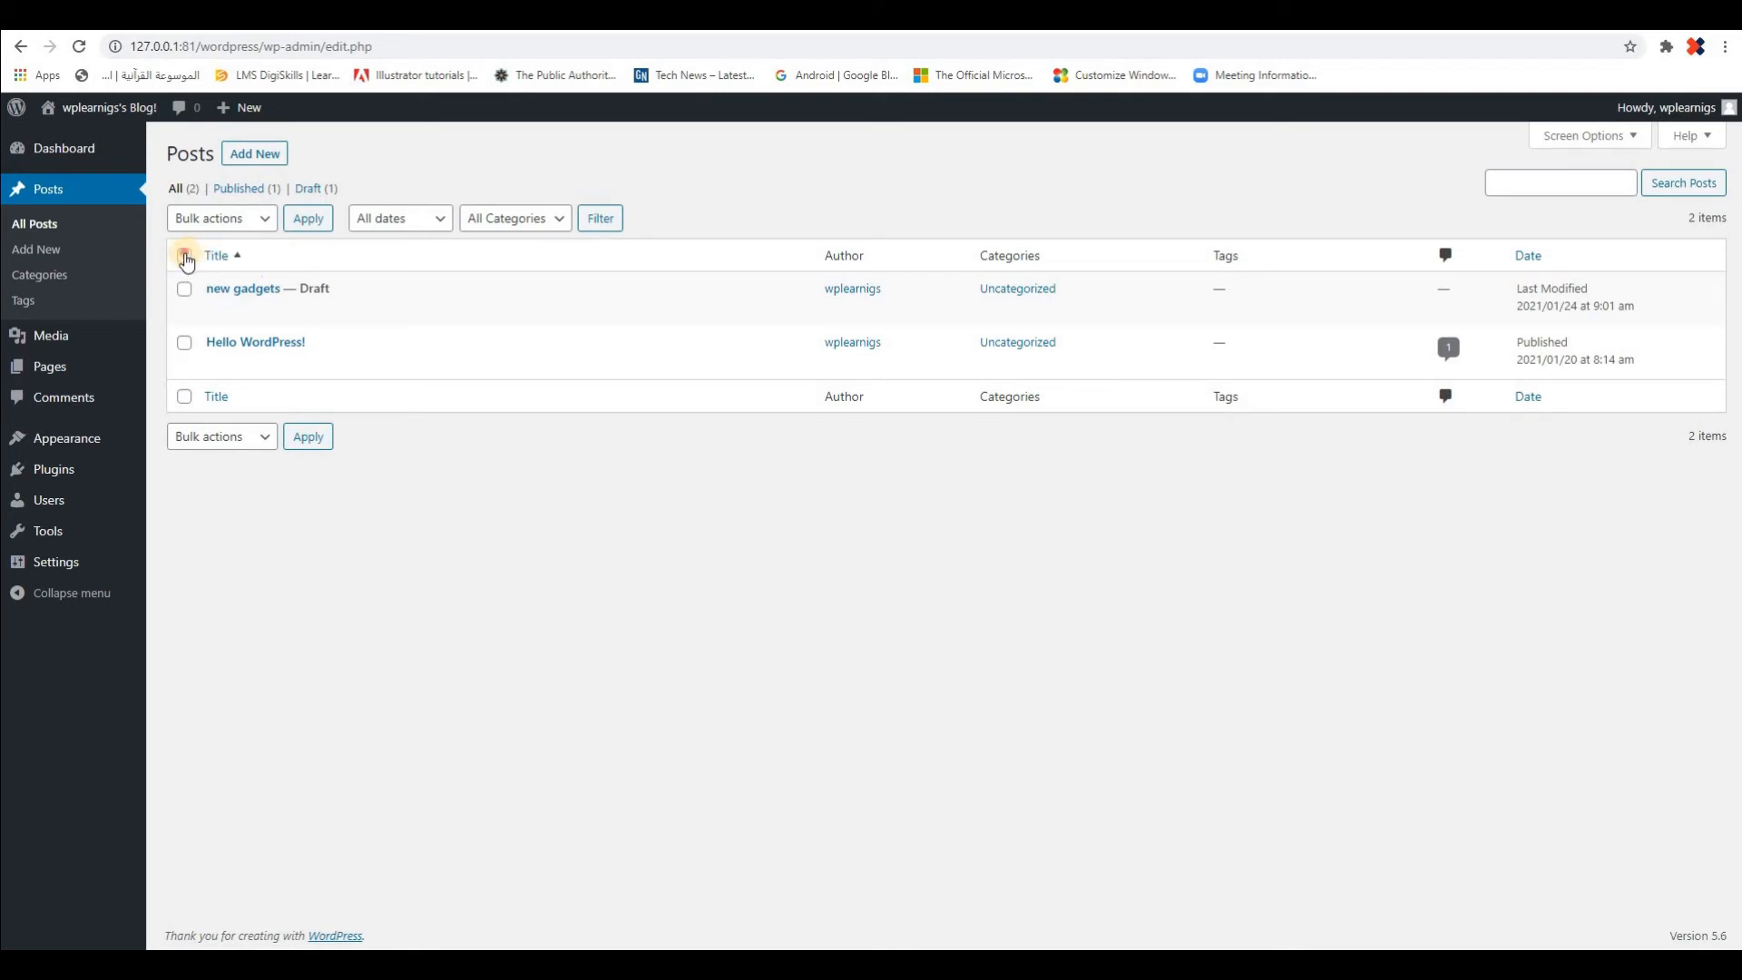
click(264, 218)
click(192, 262)
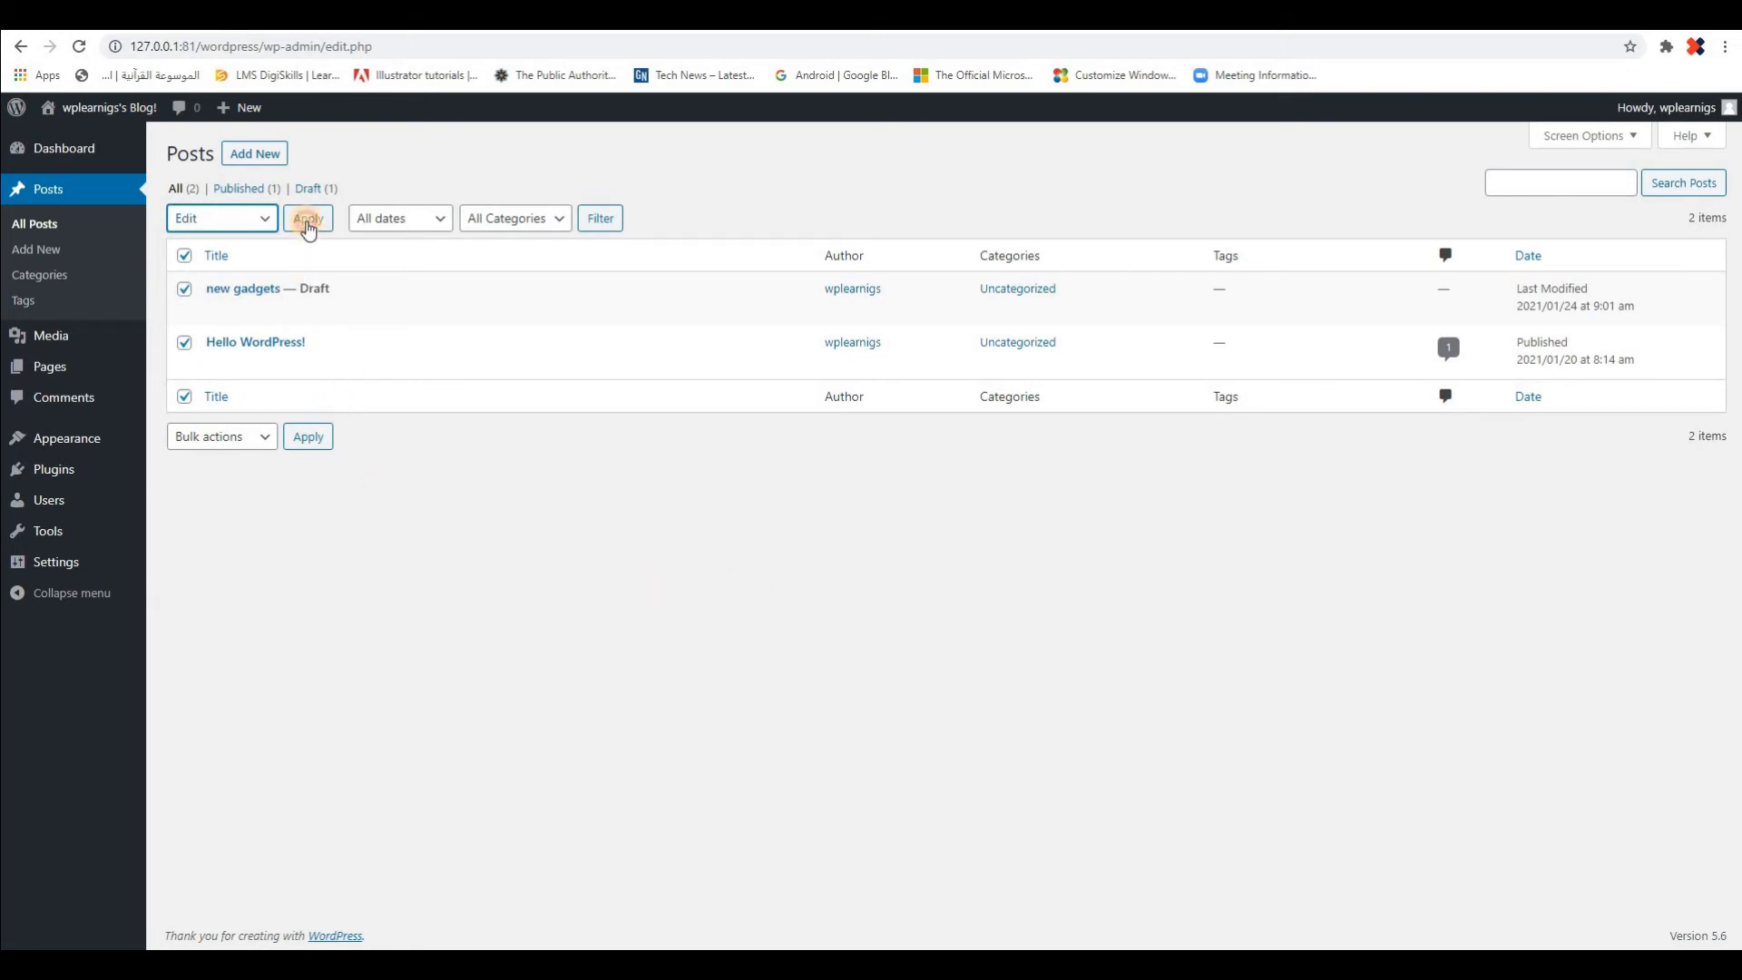
click(308, 227)
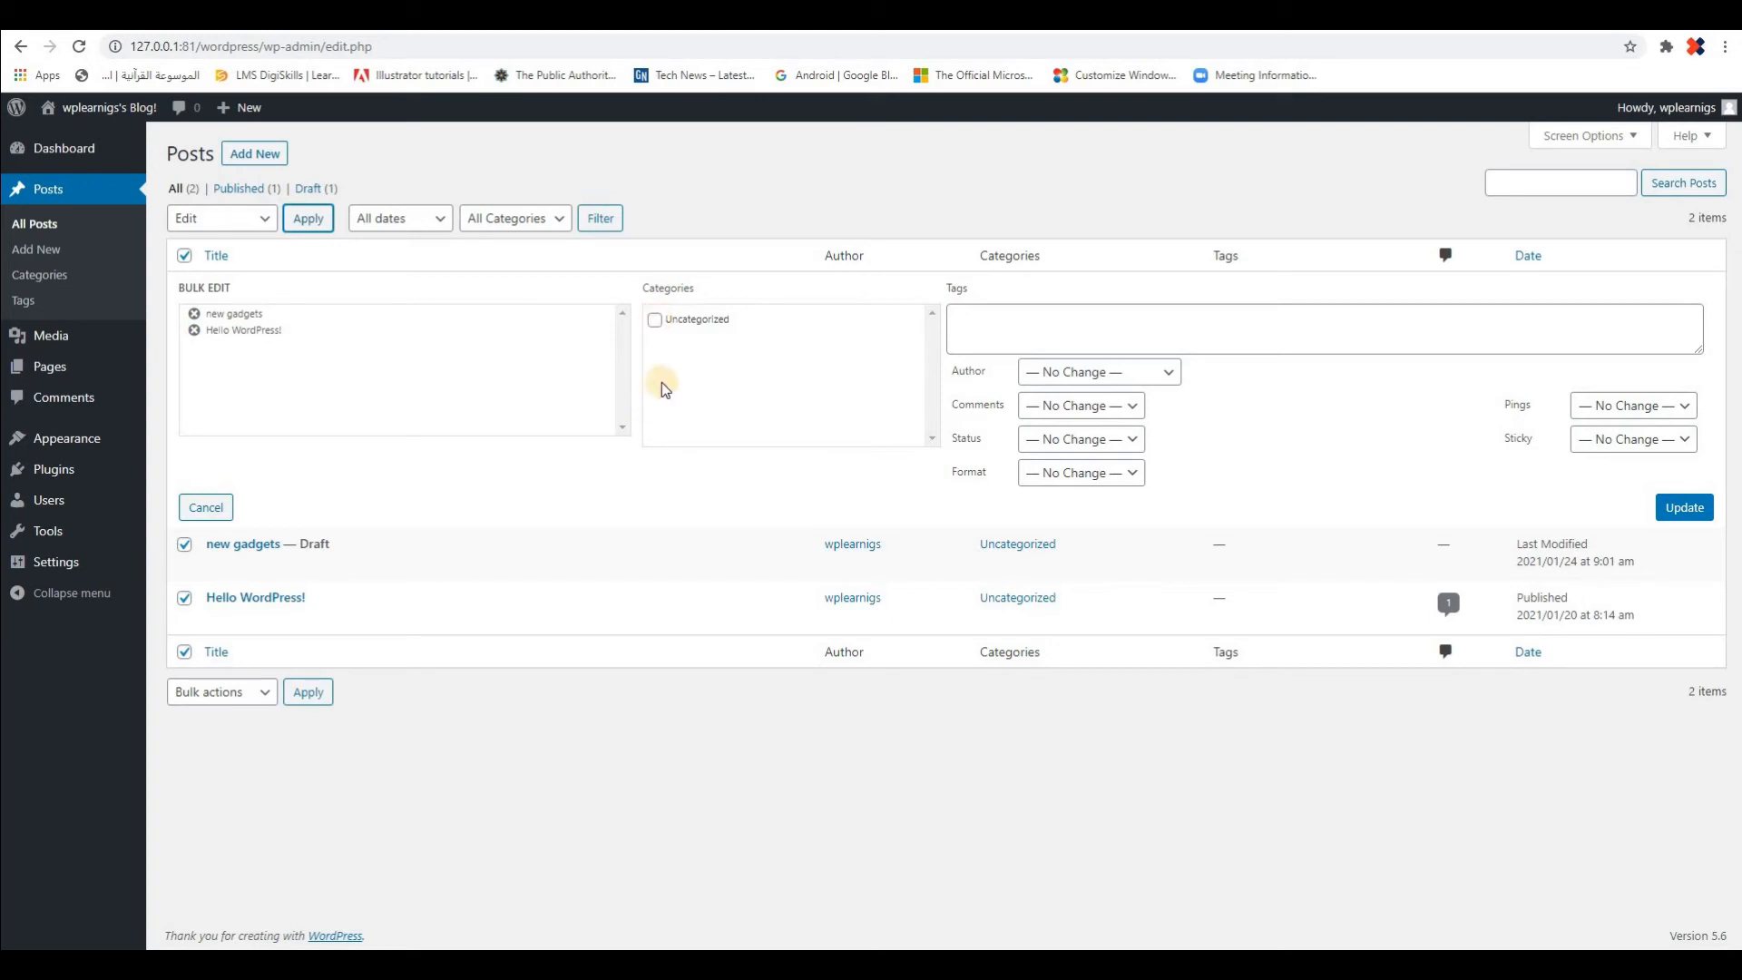
Examine the author, tags, status, pings and sticky options in the Bulk Edit form, and cancel the bulk edit
click(1171, 374)
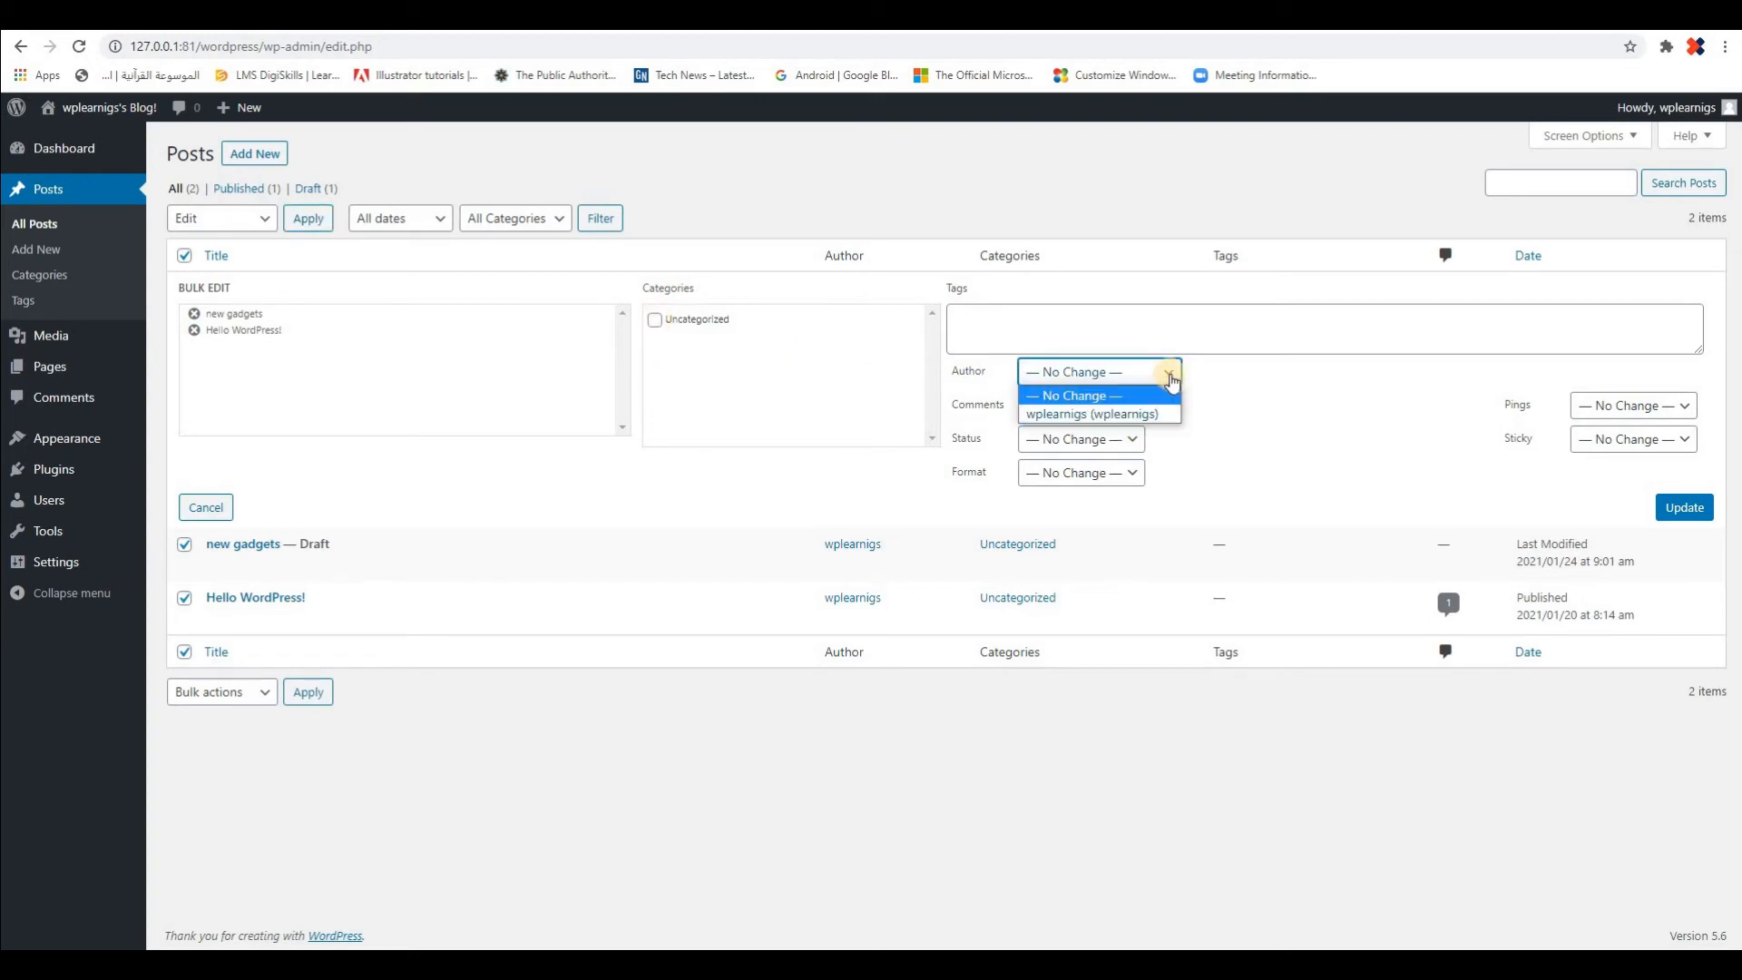
click(1170, 380)
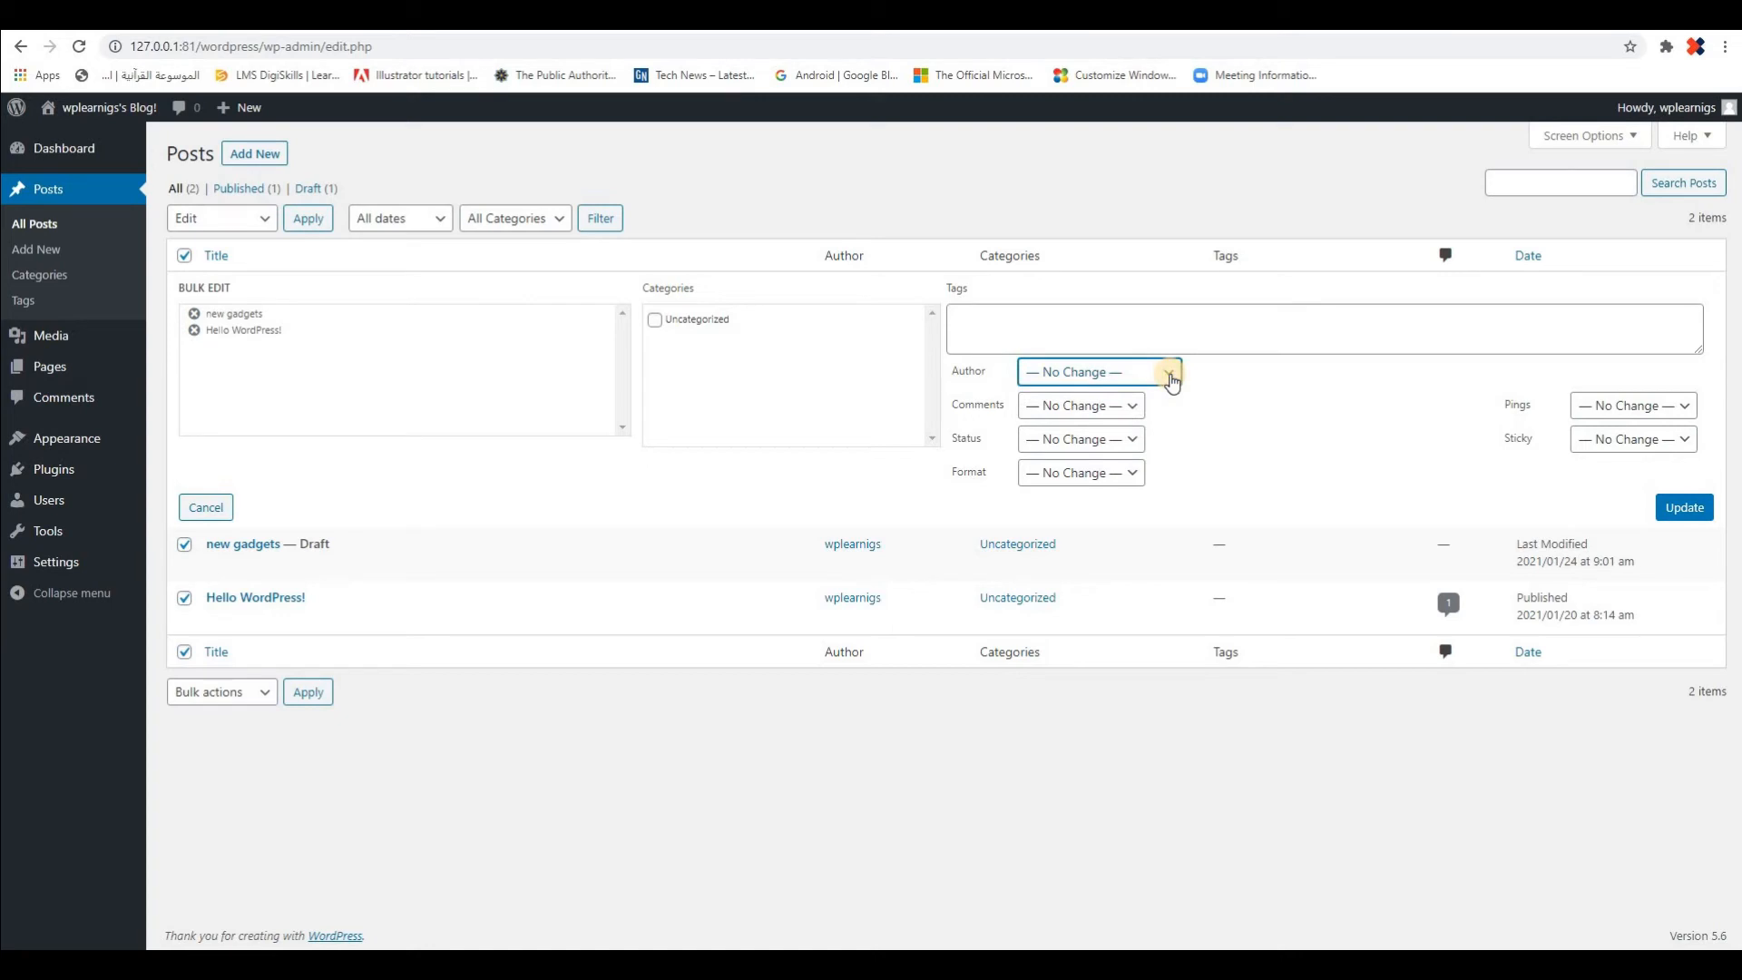
click(1171, 380)
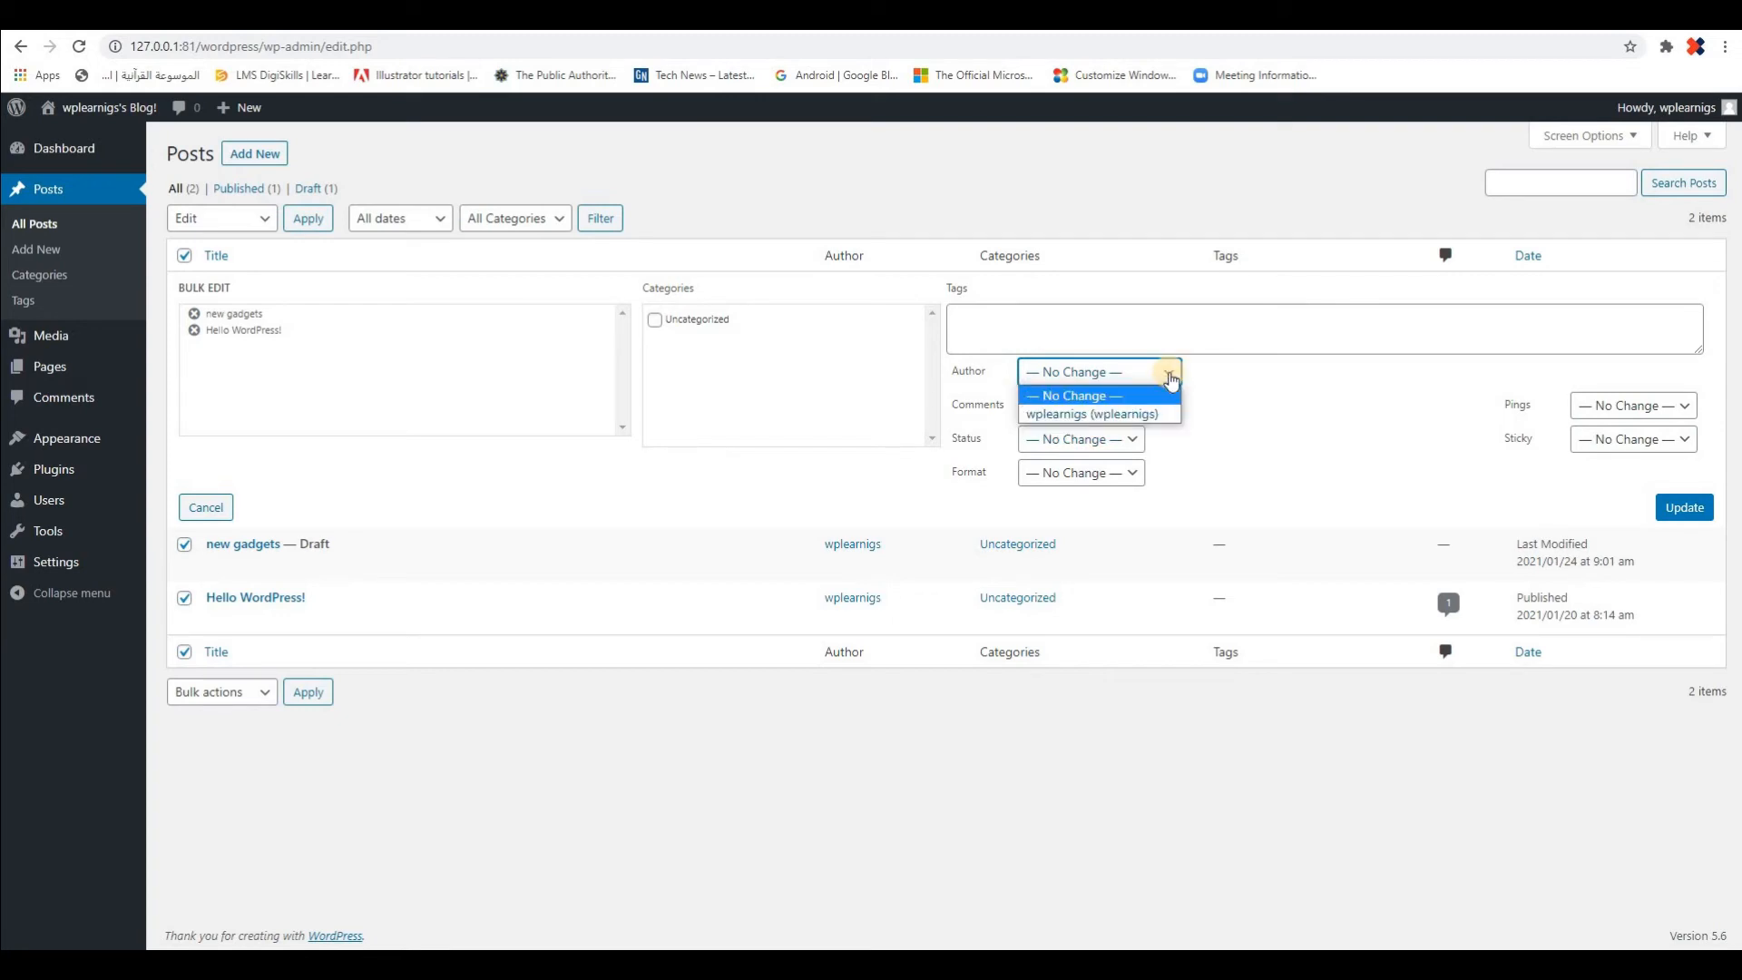
click(551, 480)
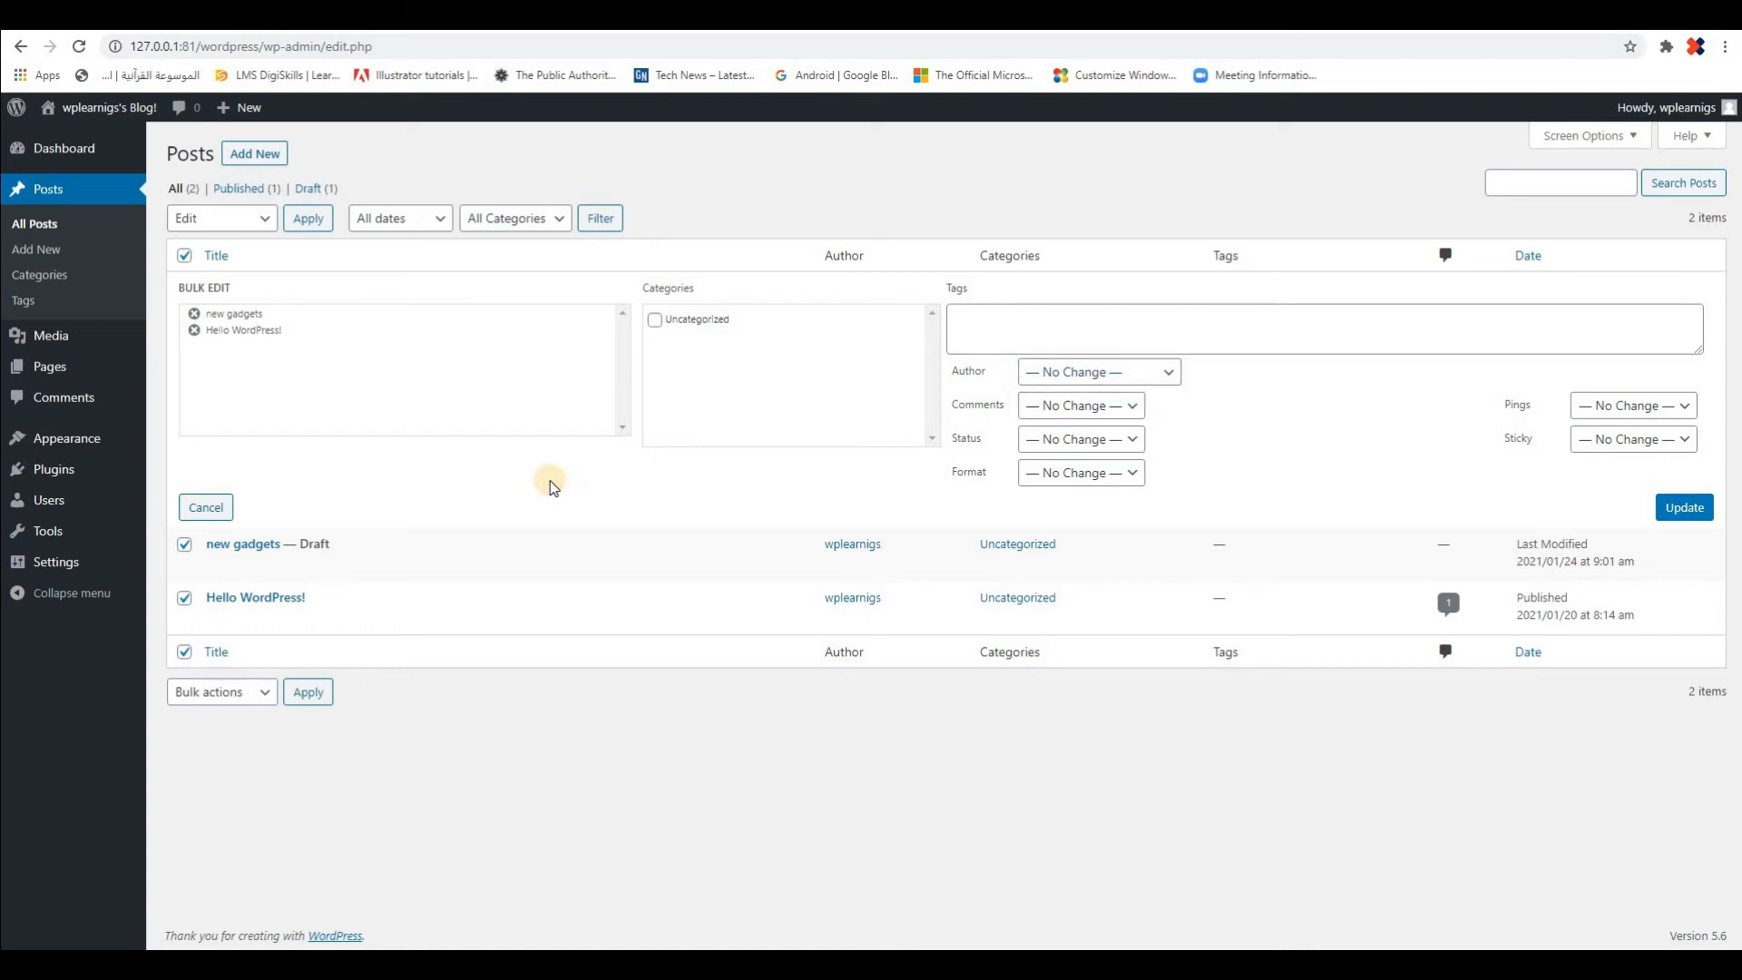
click(1165, 376)
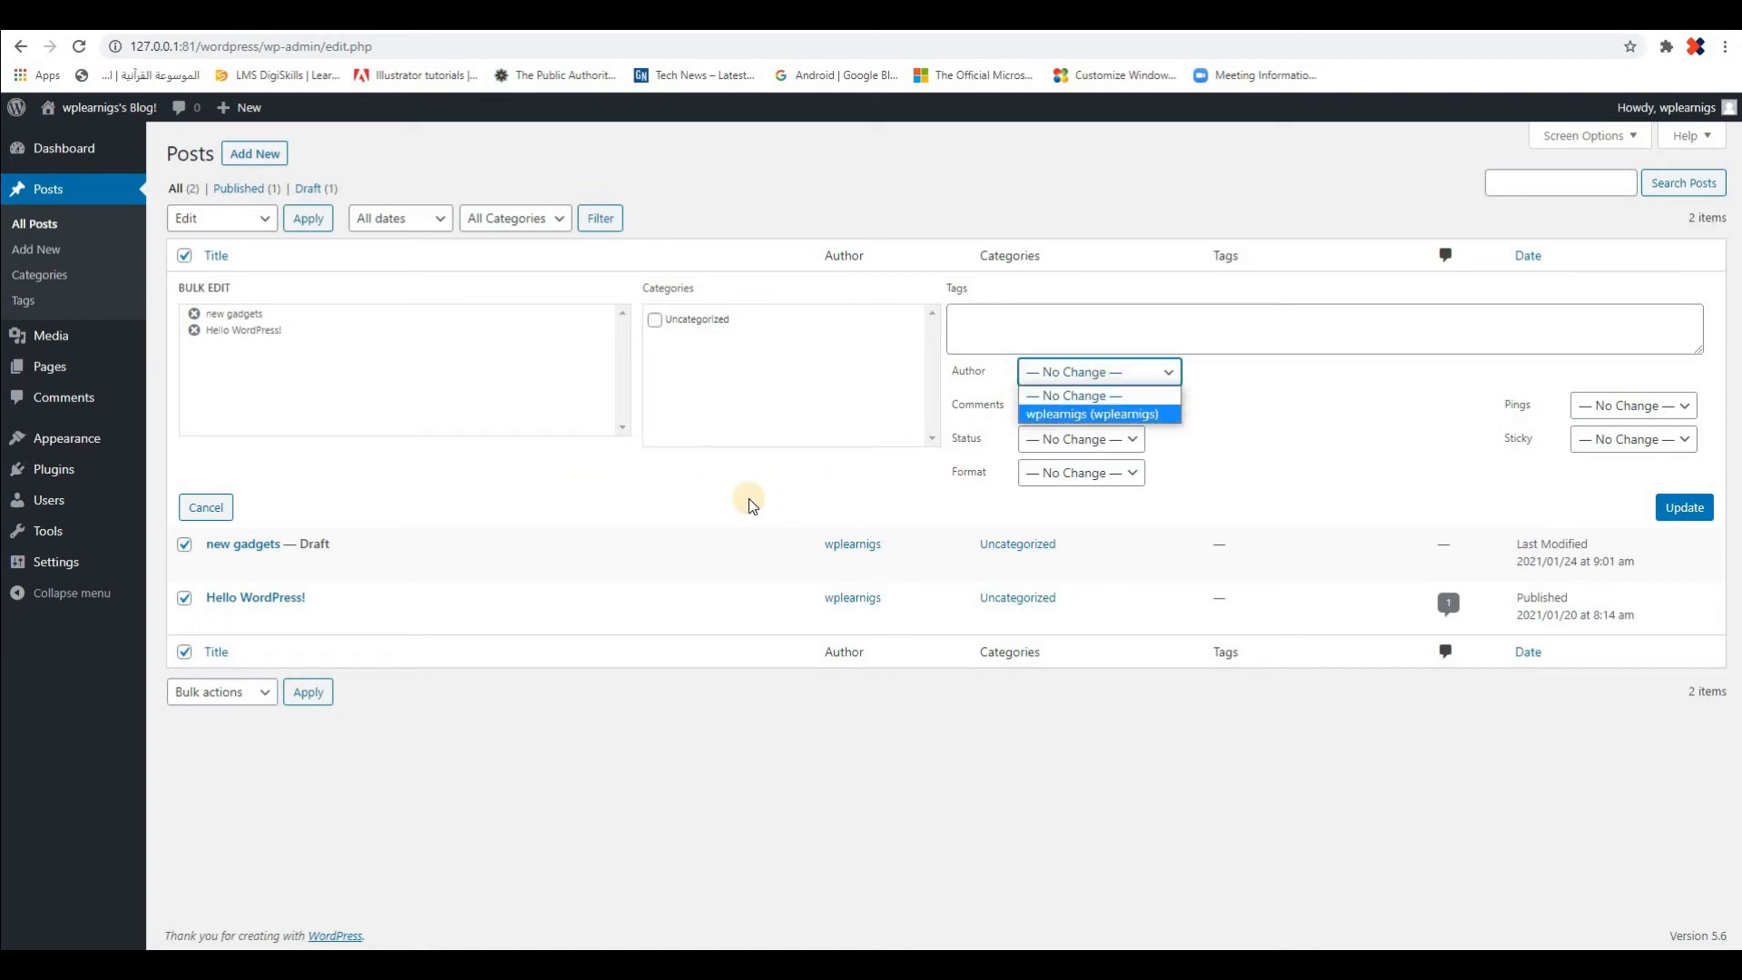
click(976, 330)
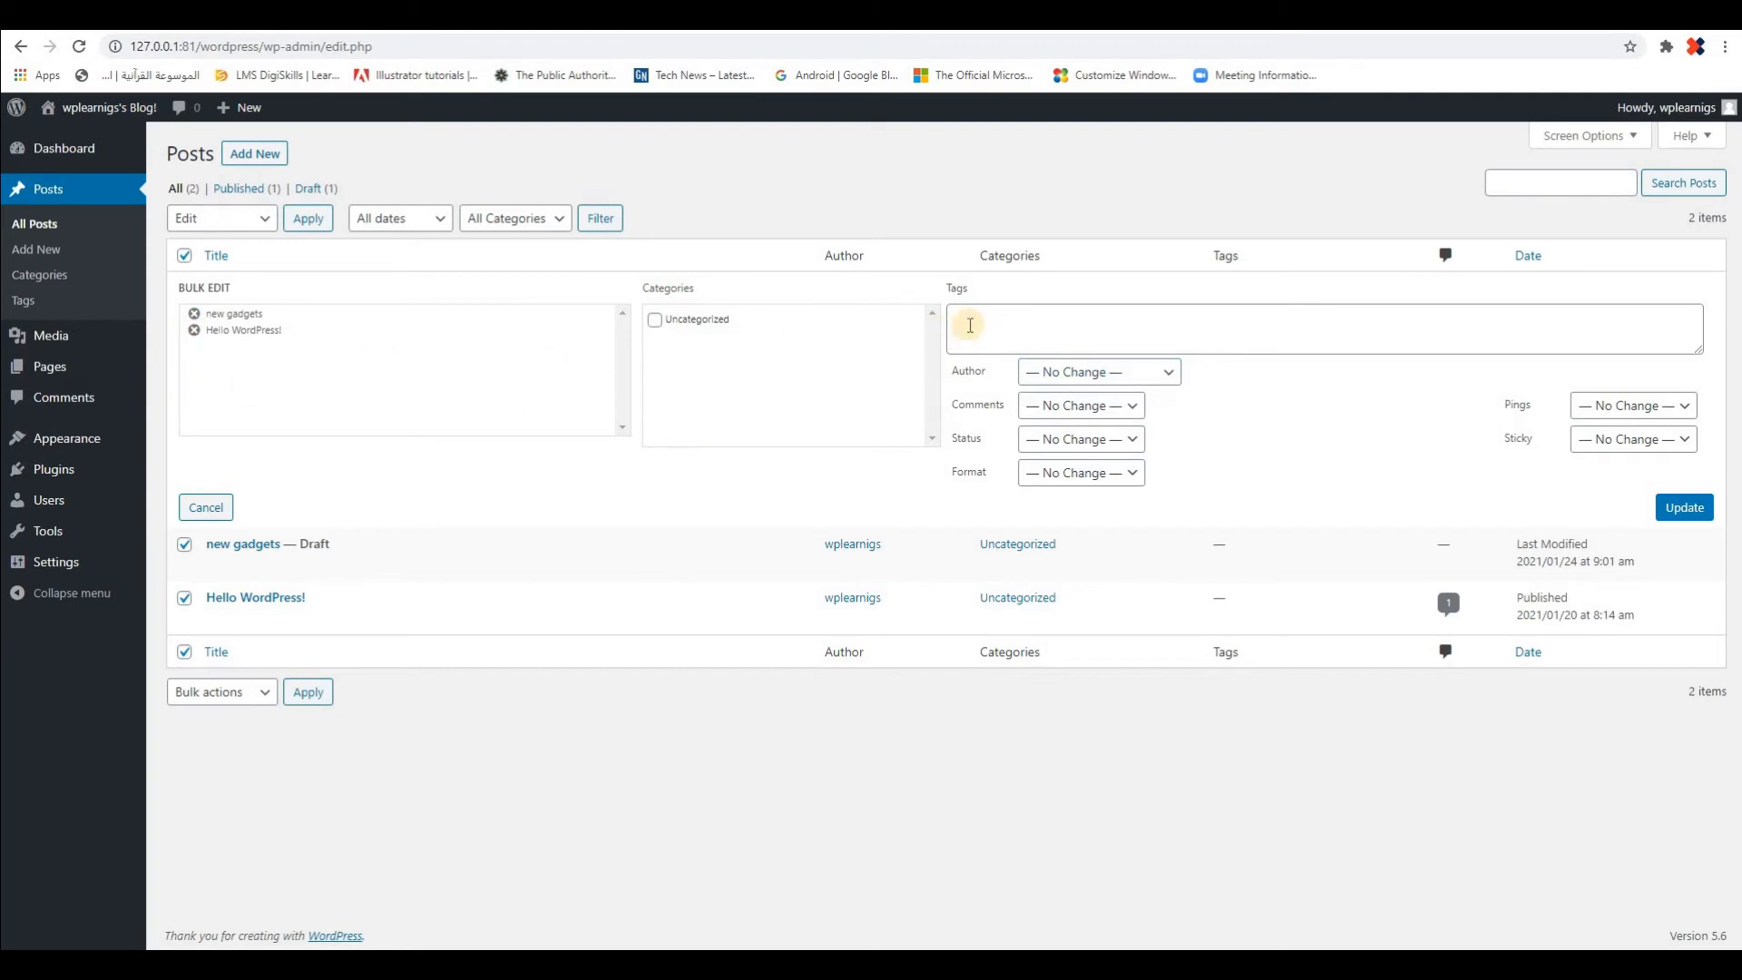
click(1162, 338)
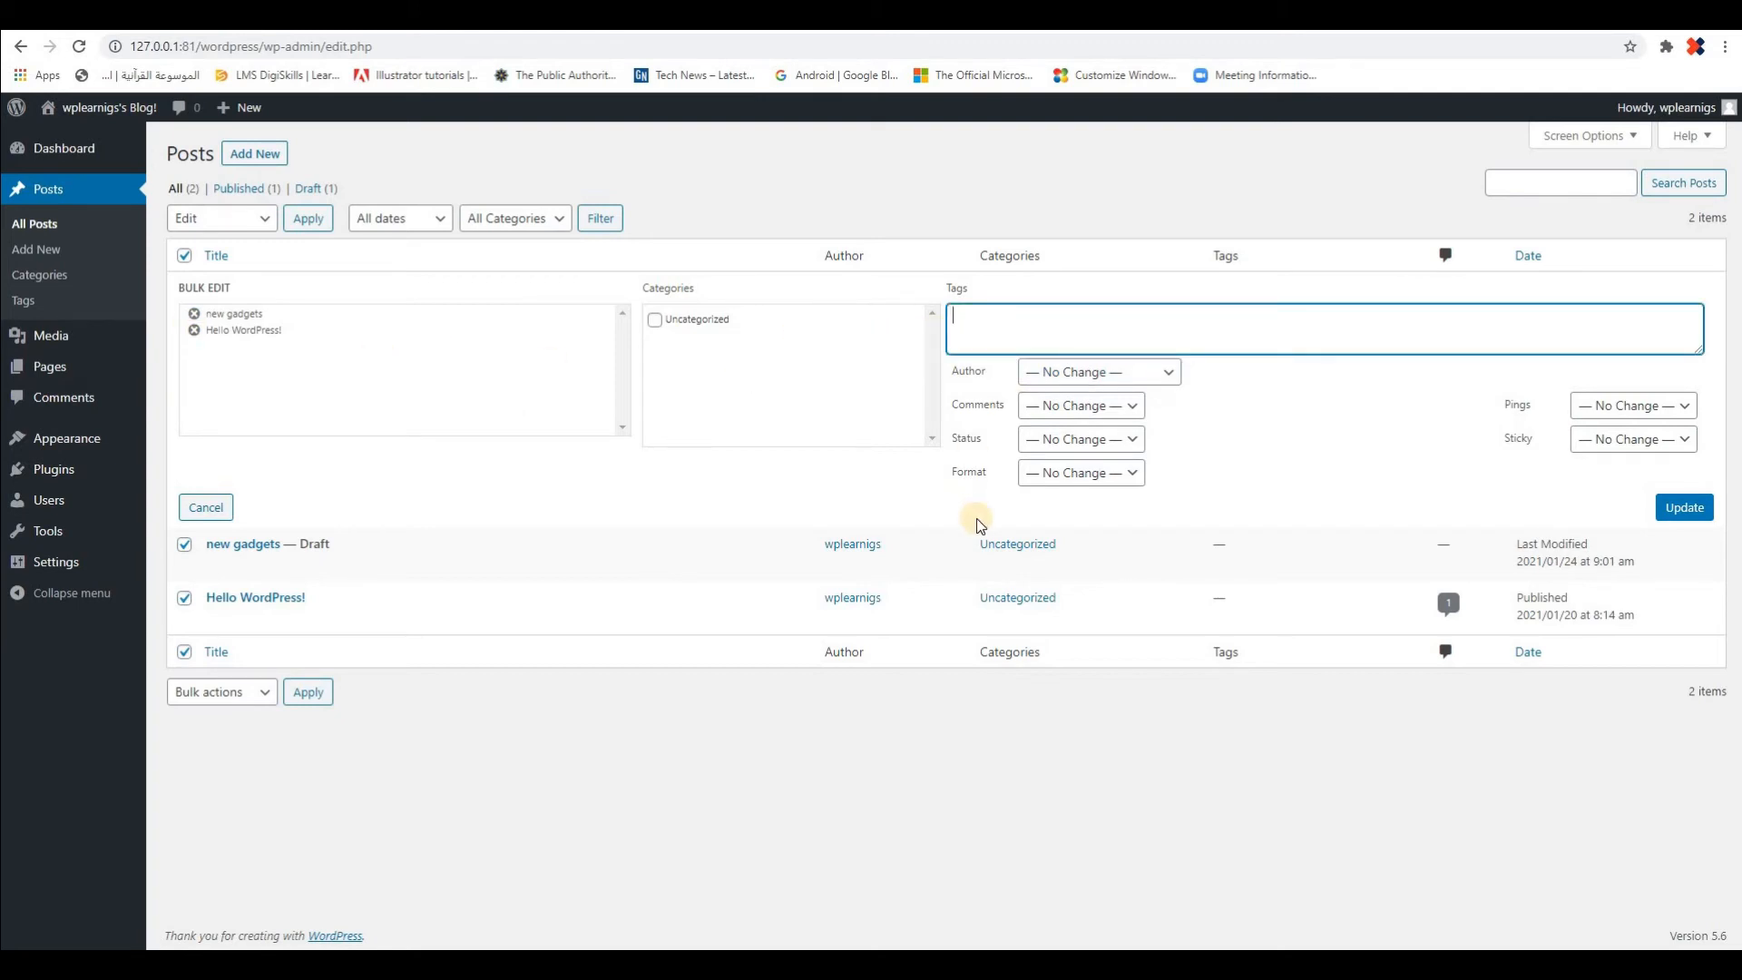
click(1115, 445)
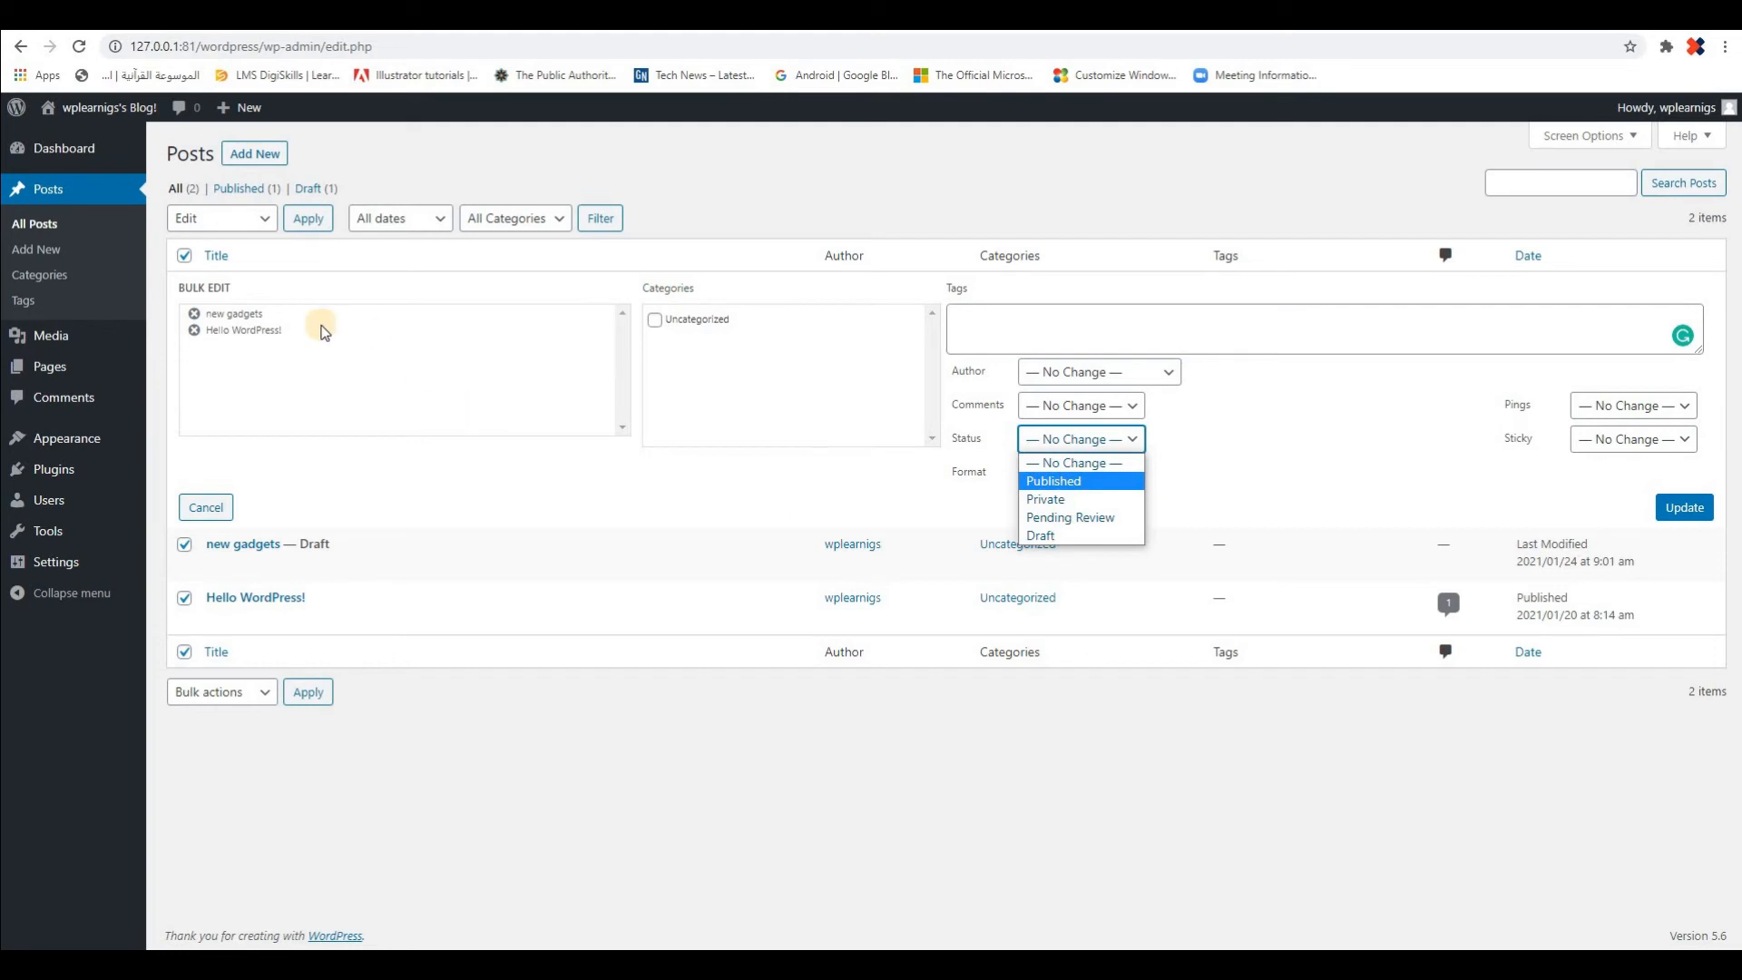
click(1248, 498)
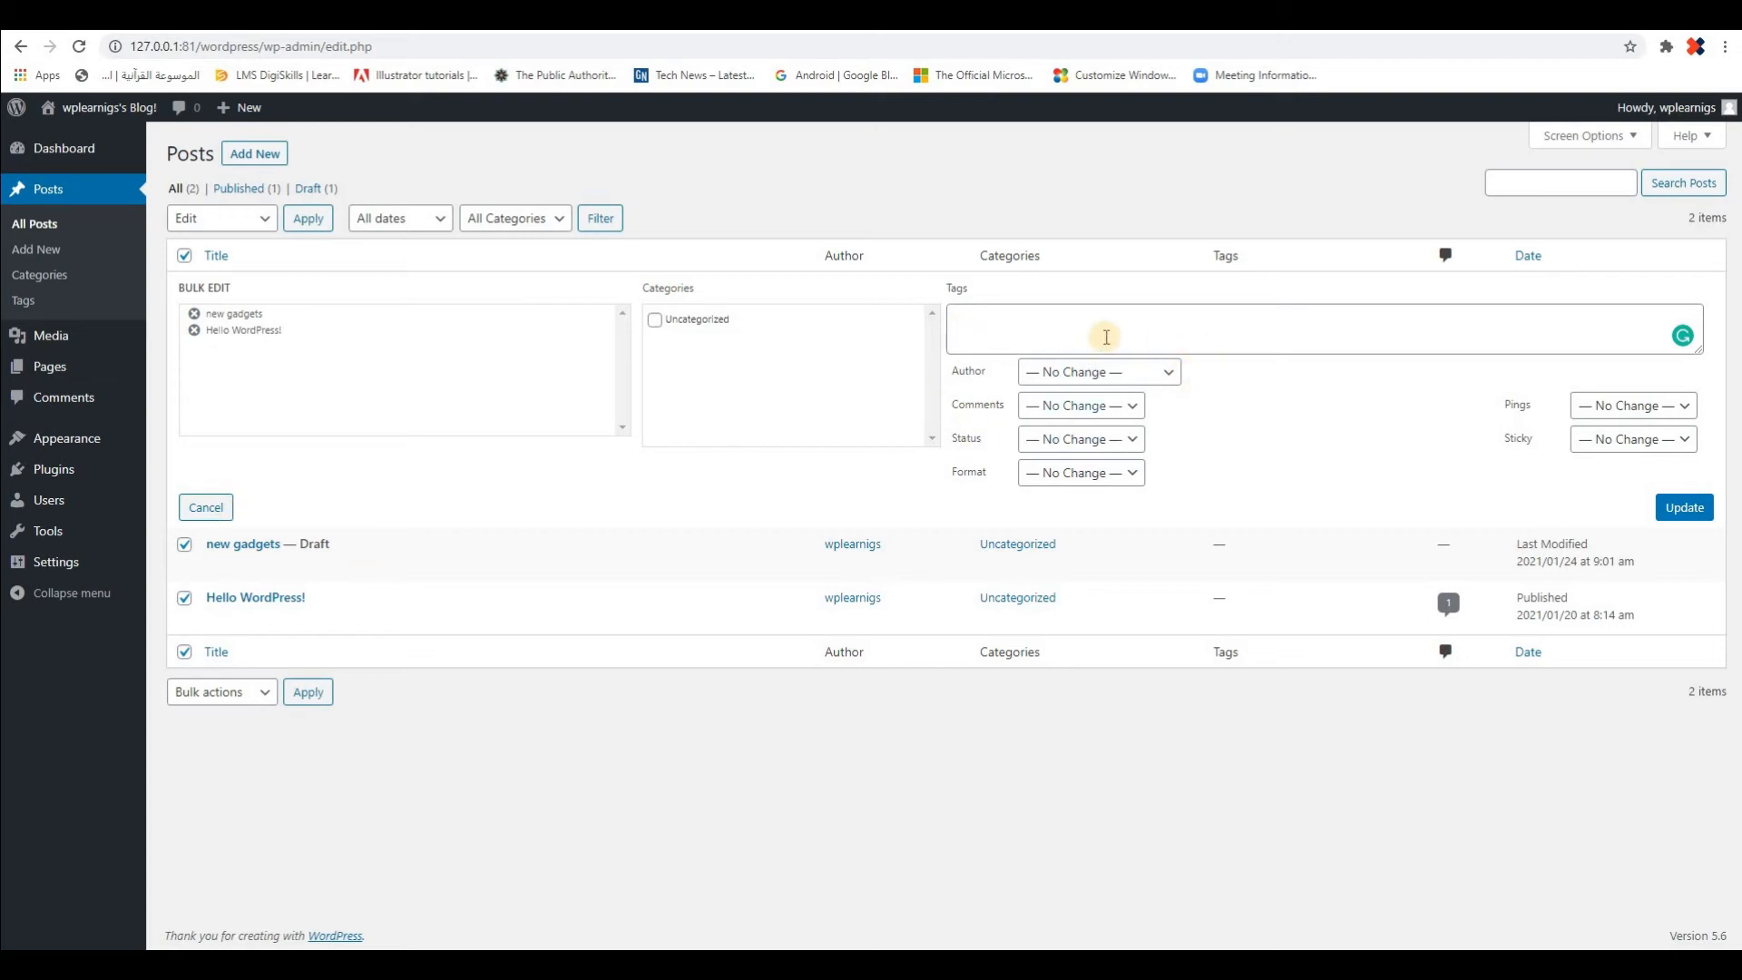
click(1685, 410)
click(1682, 410)
click(1682, 439)
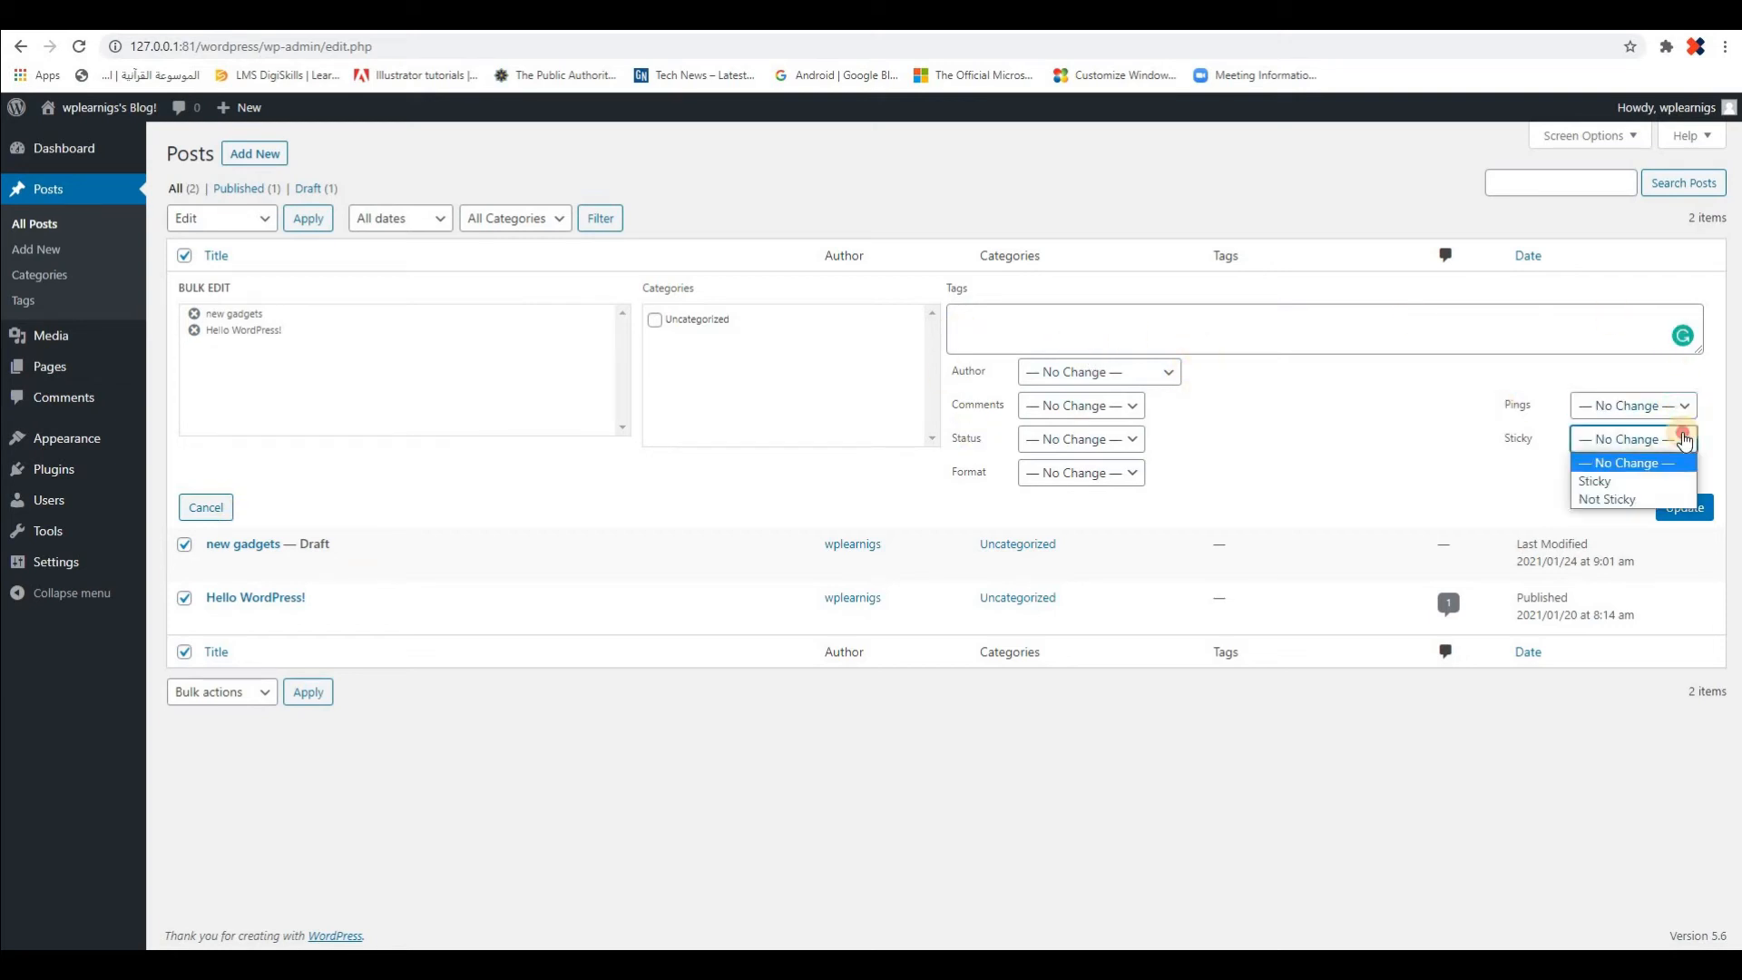
click(1350, 487)
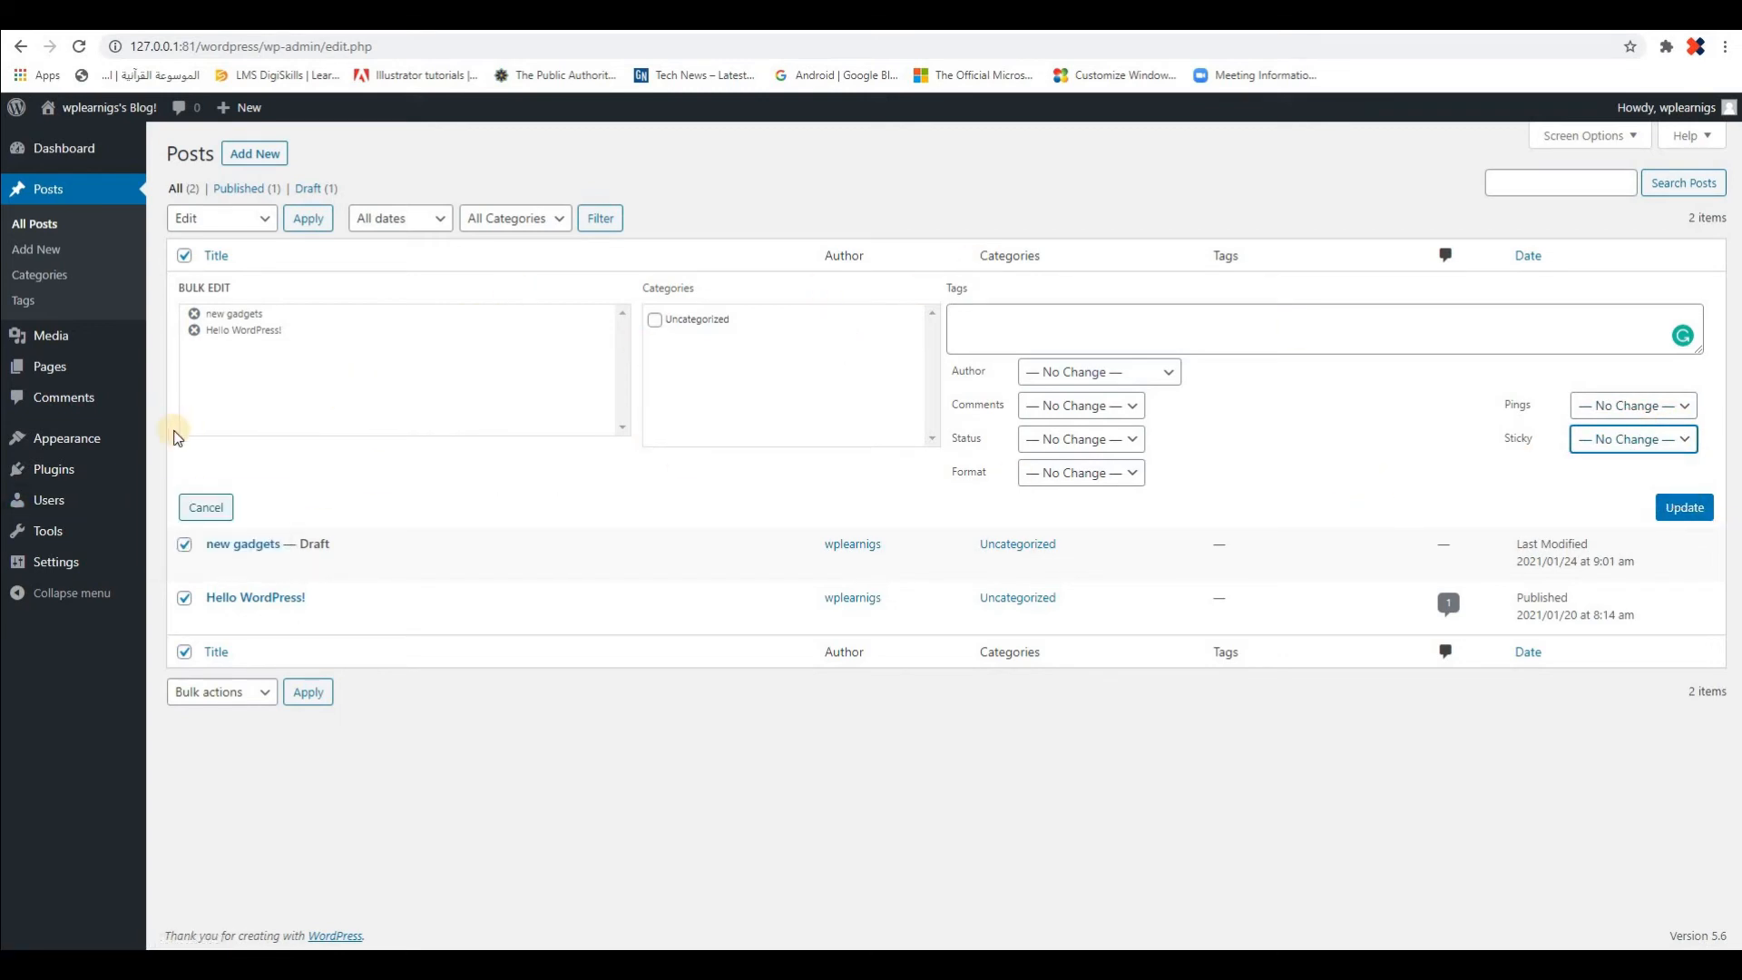
click(215, 510)
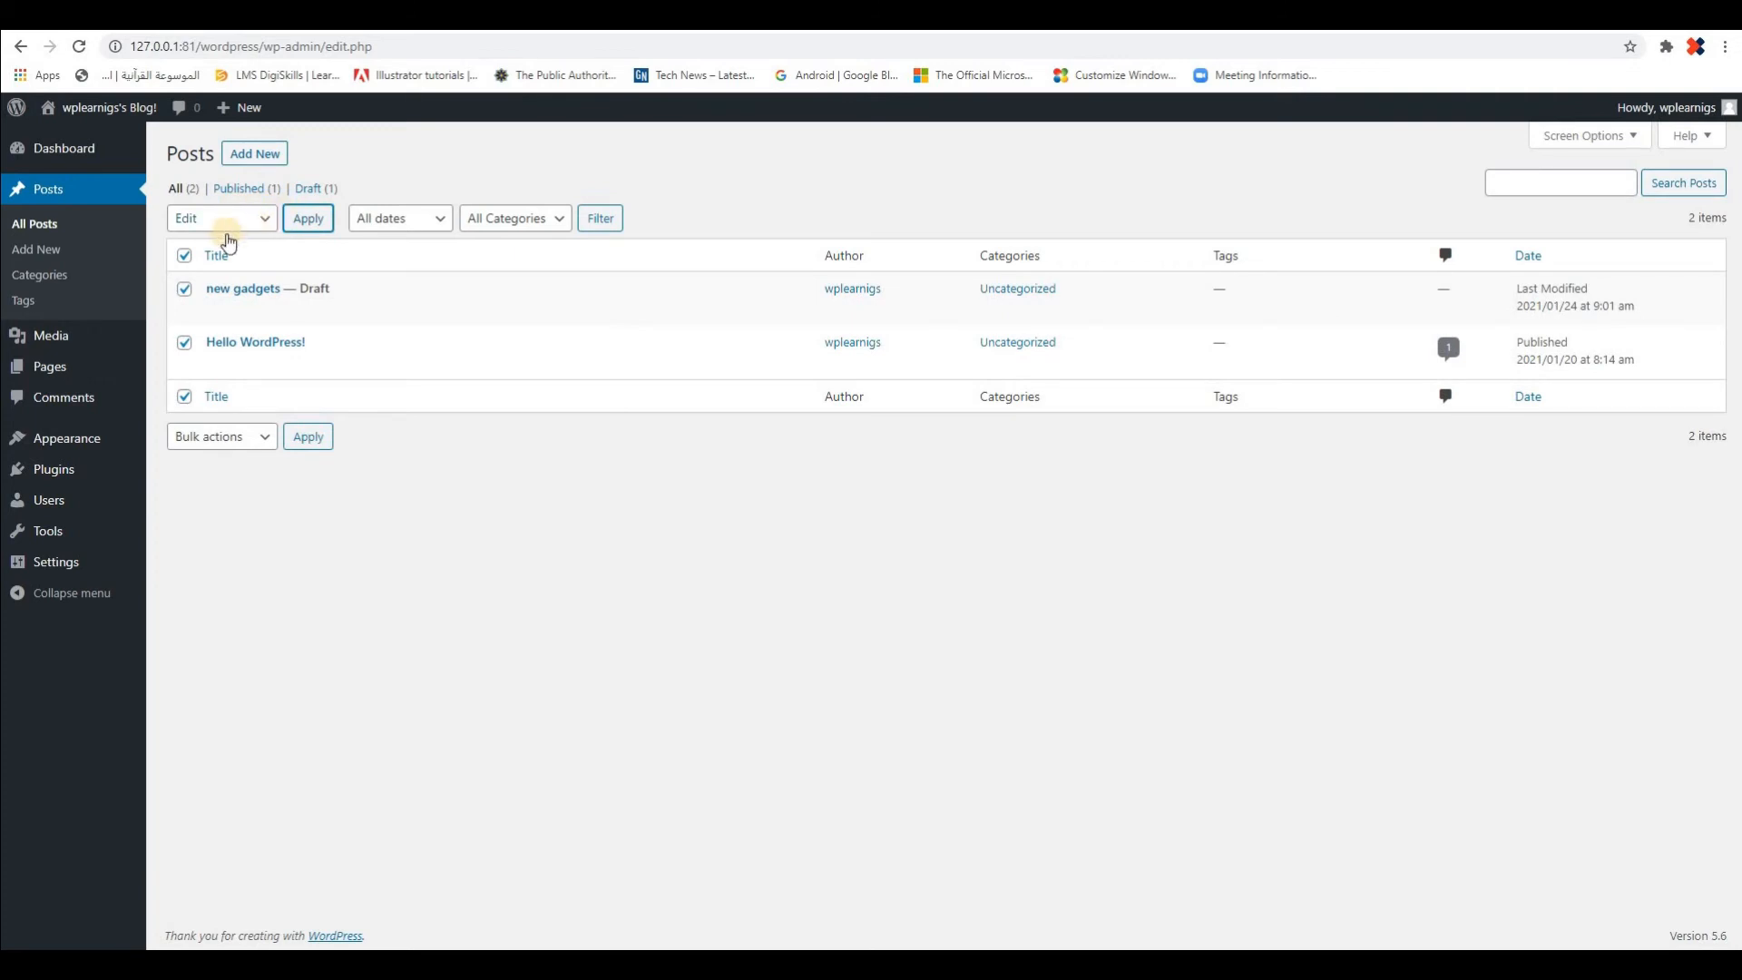
Check the date filter options and filter the posts list by the Uncategorized category with all dates
click(440, 222)
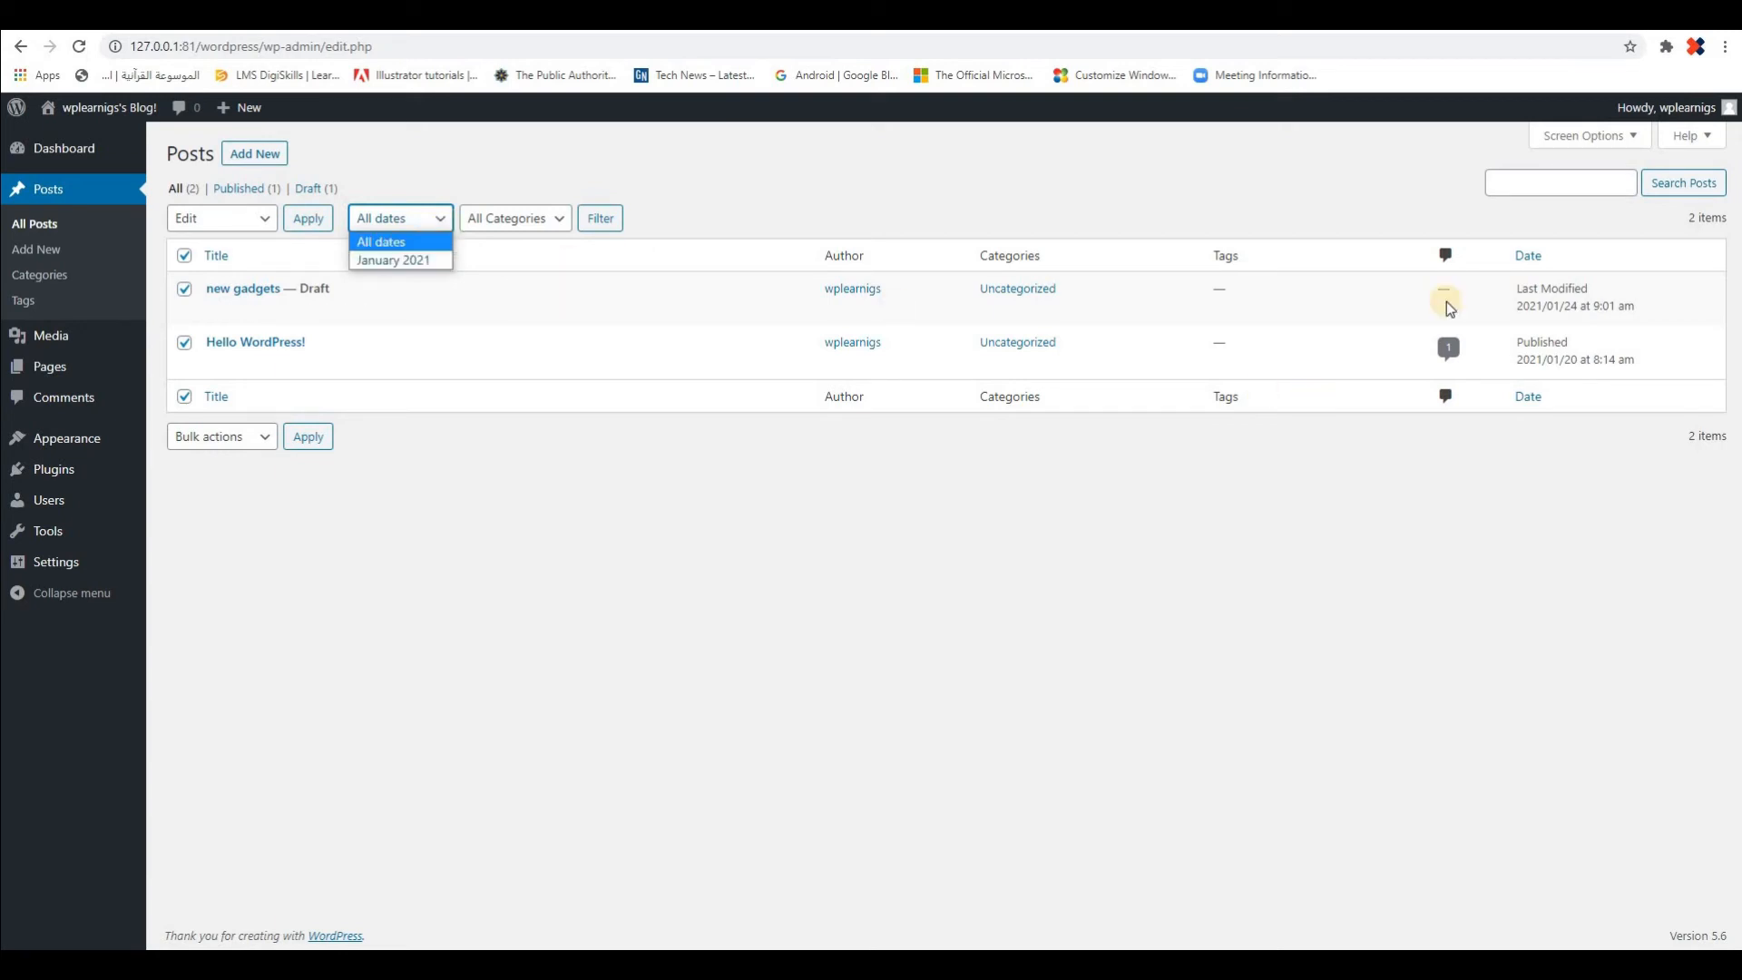
click(562, 225)
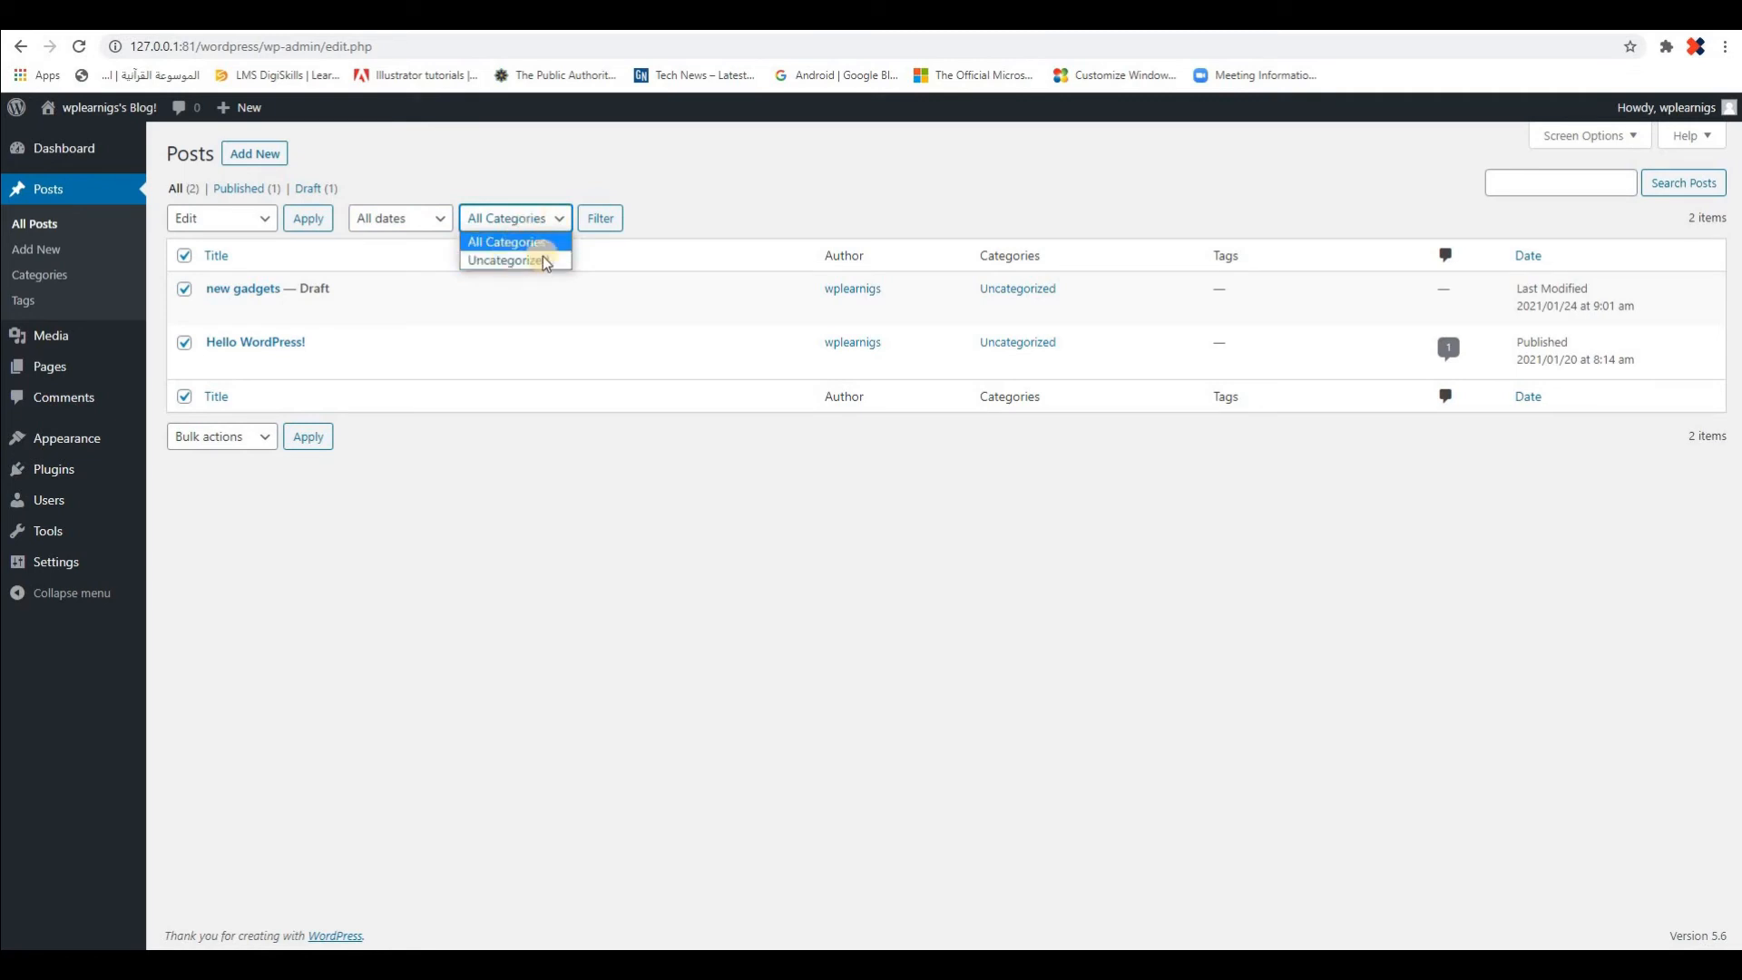
click(503, 263)
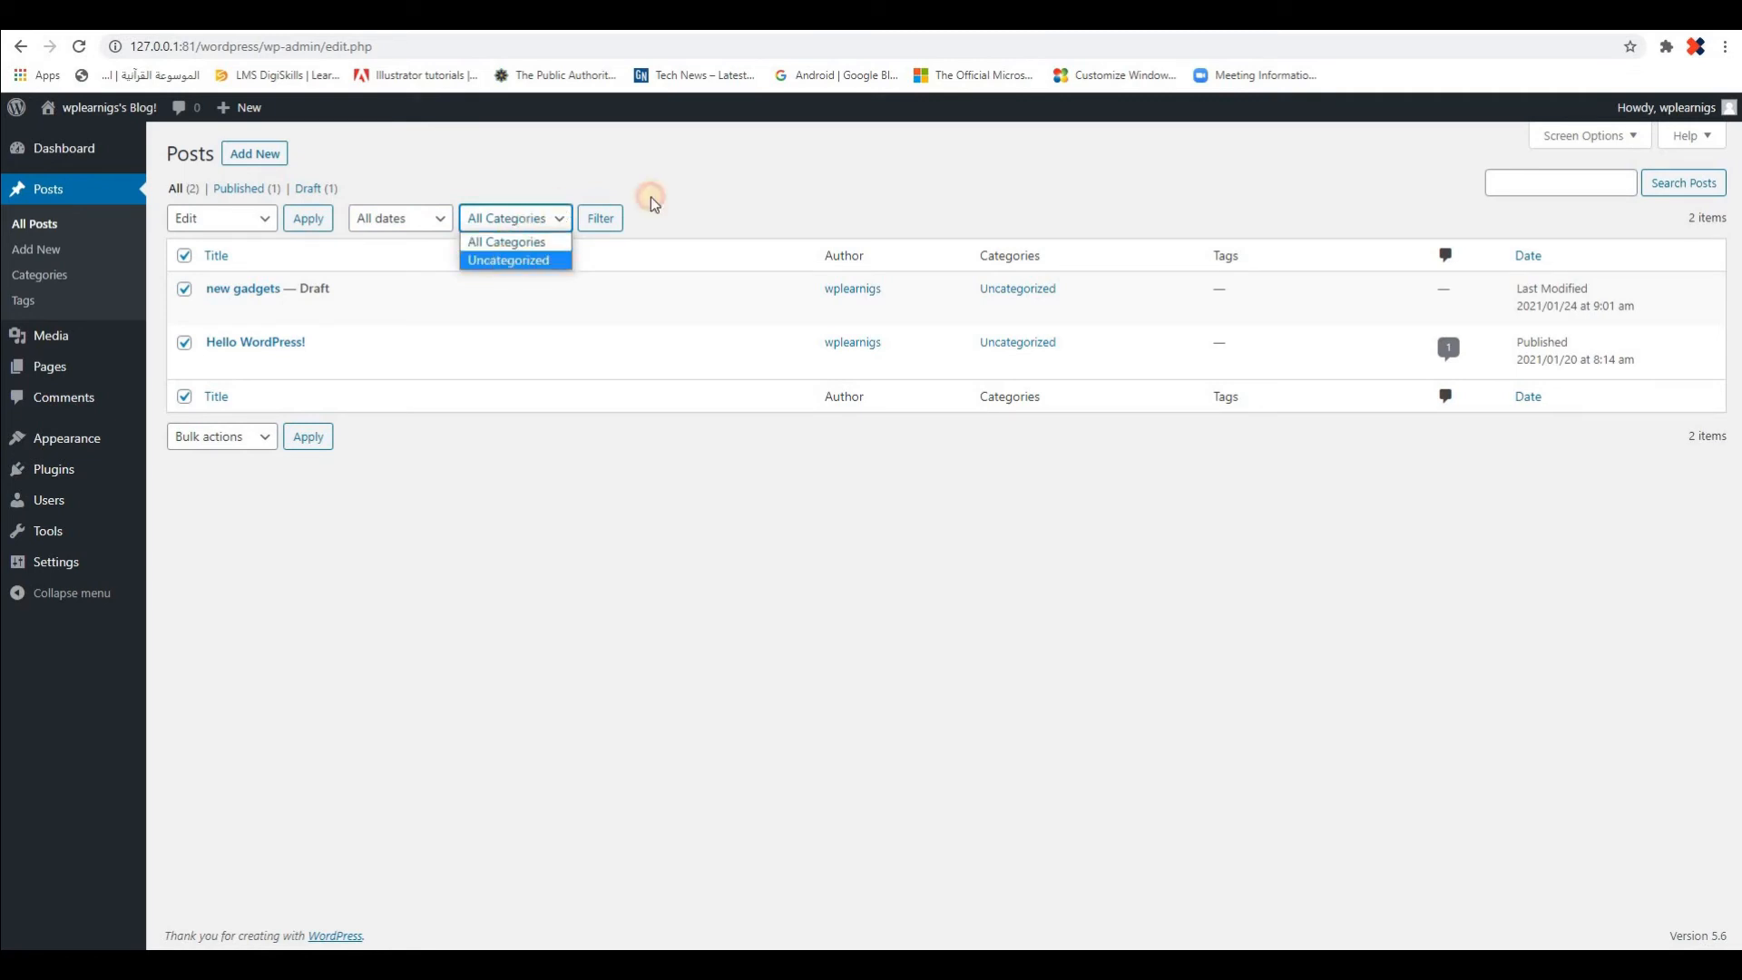
click(599, 221)
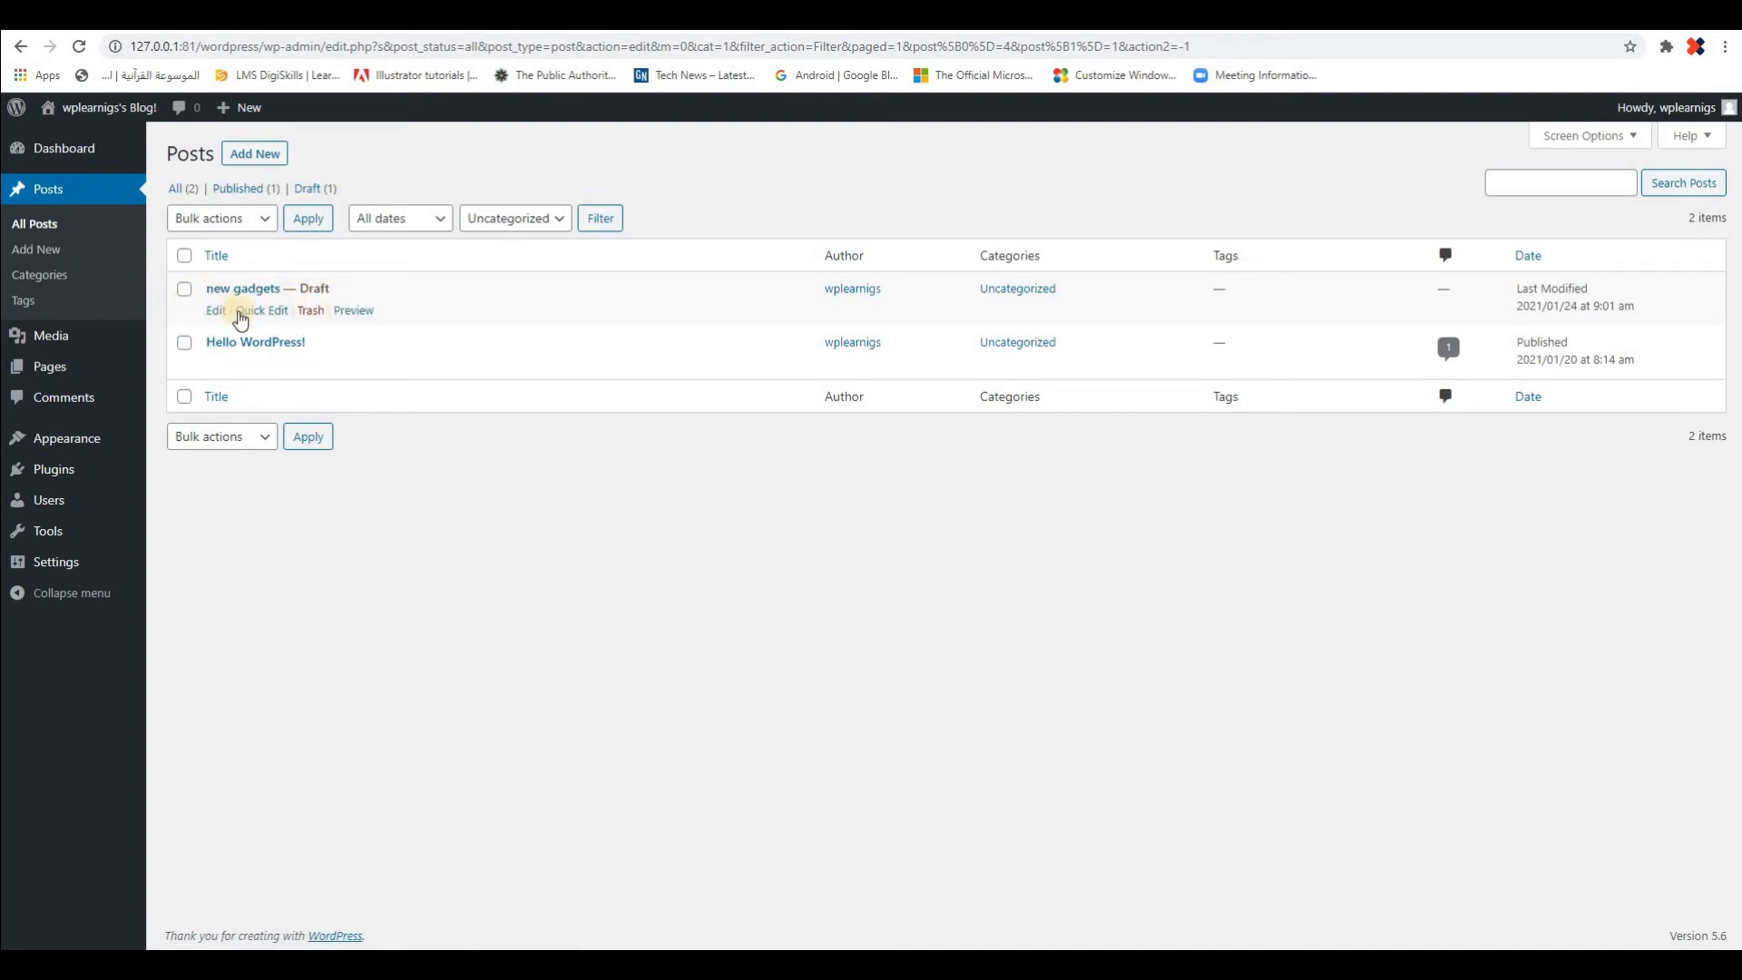
Set the status of the "new gadgets" draft to Published with Quick Edit and update the post
click(260, 311)
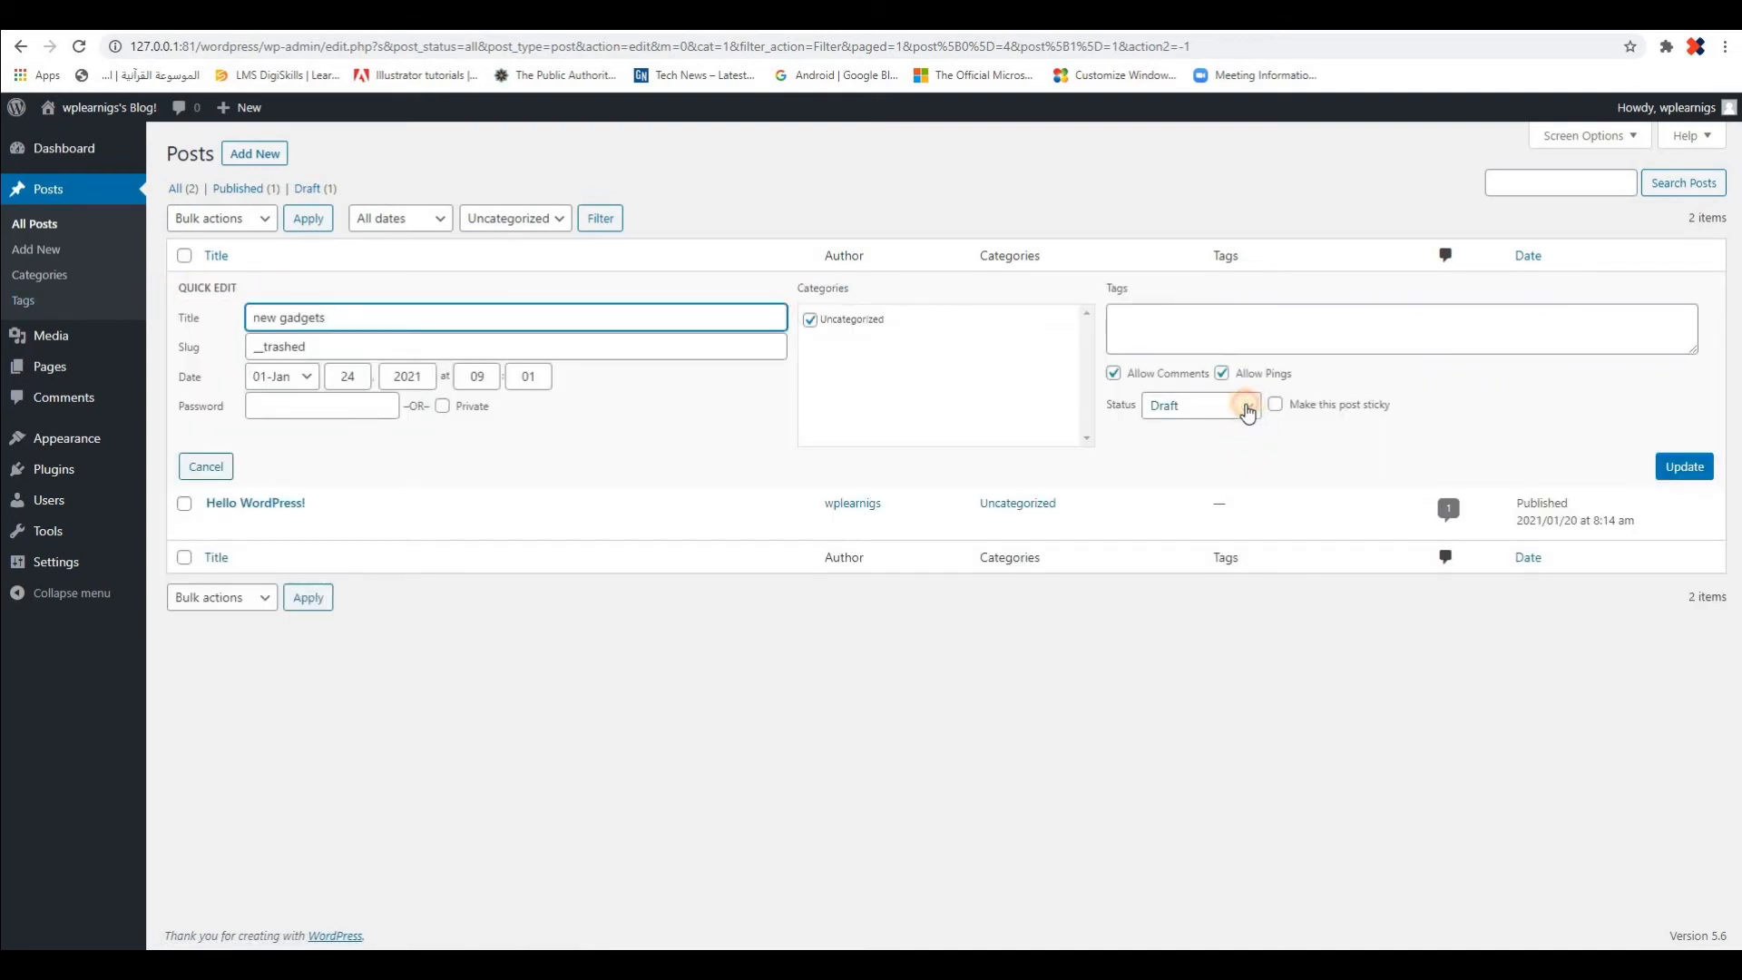
click(1248, 408)
click(1206, 434)
click(1687, 468)
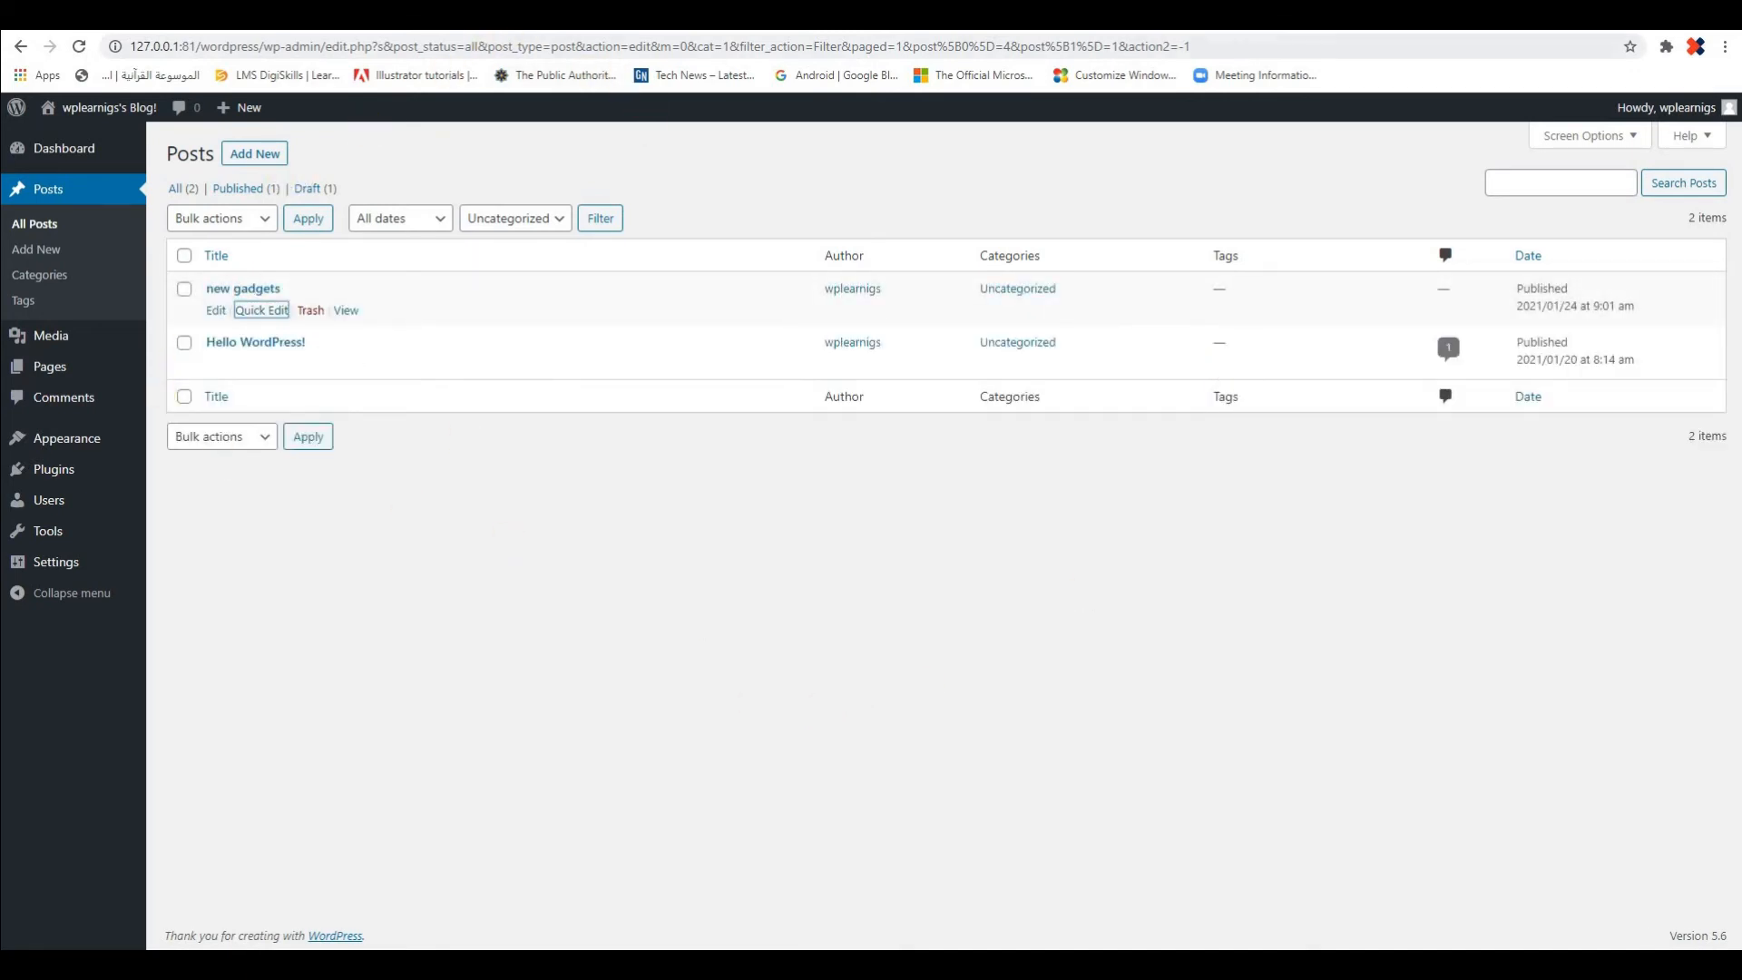
Reload the blog's home page and look through the published posts
click(1097, 421)
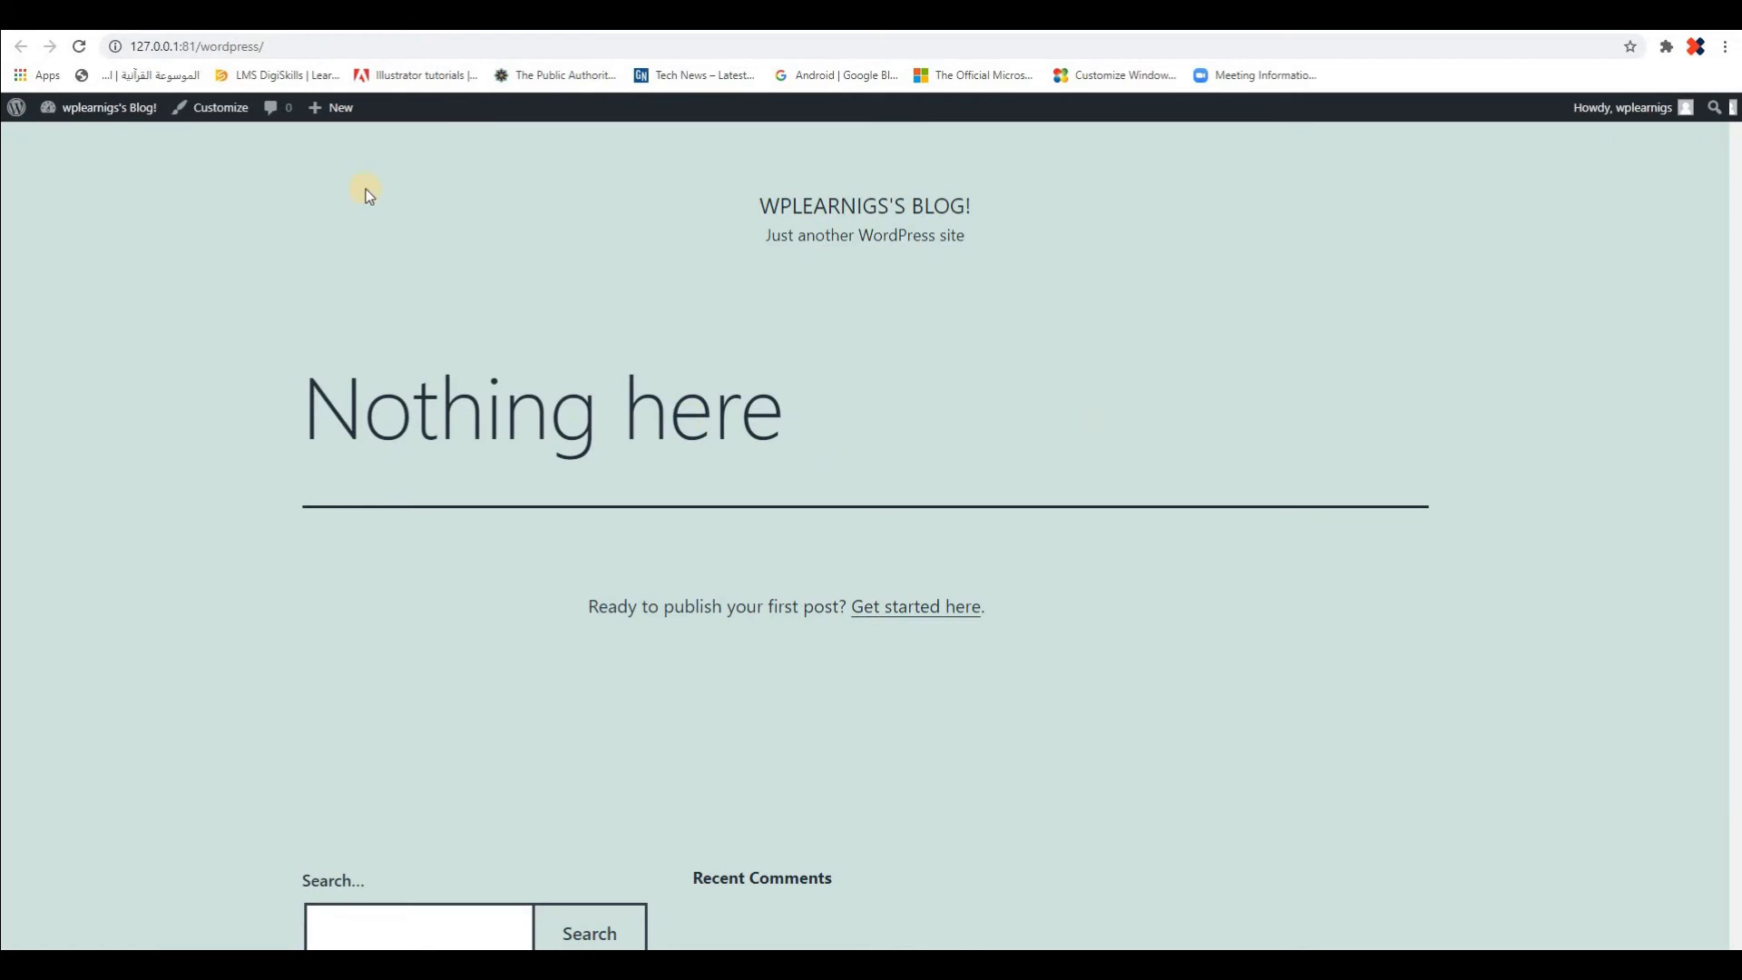
click(79, 46)
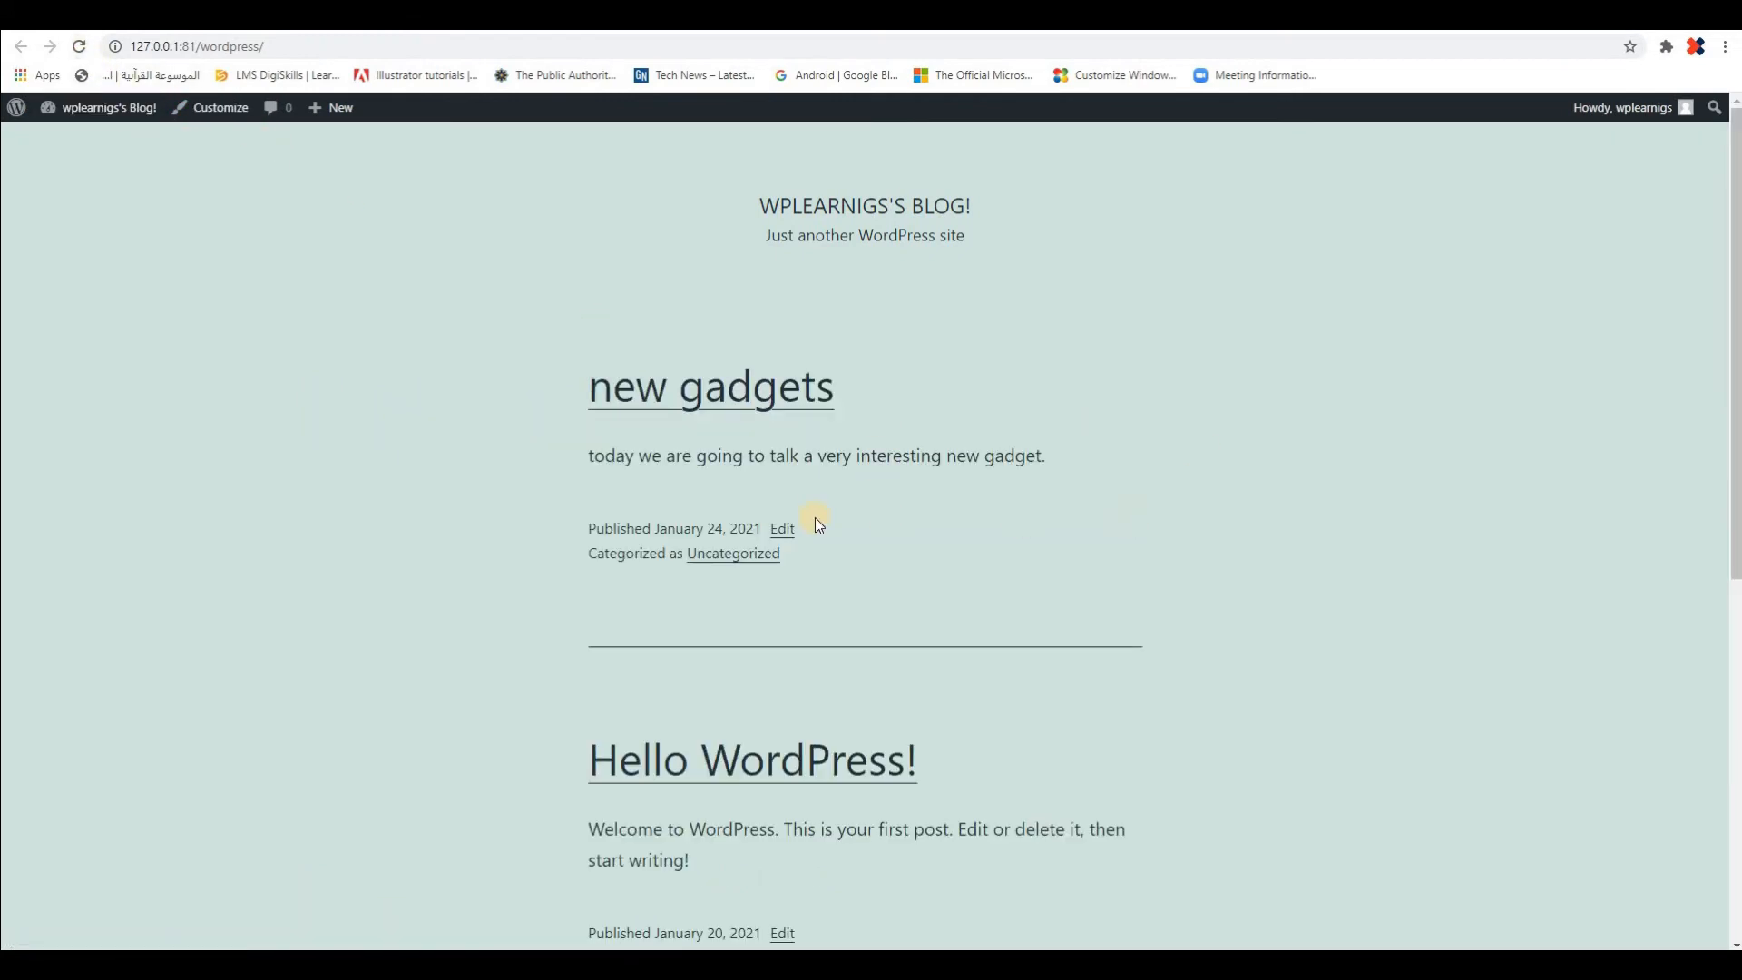
scroll(1207, 497, down, 3)
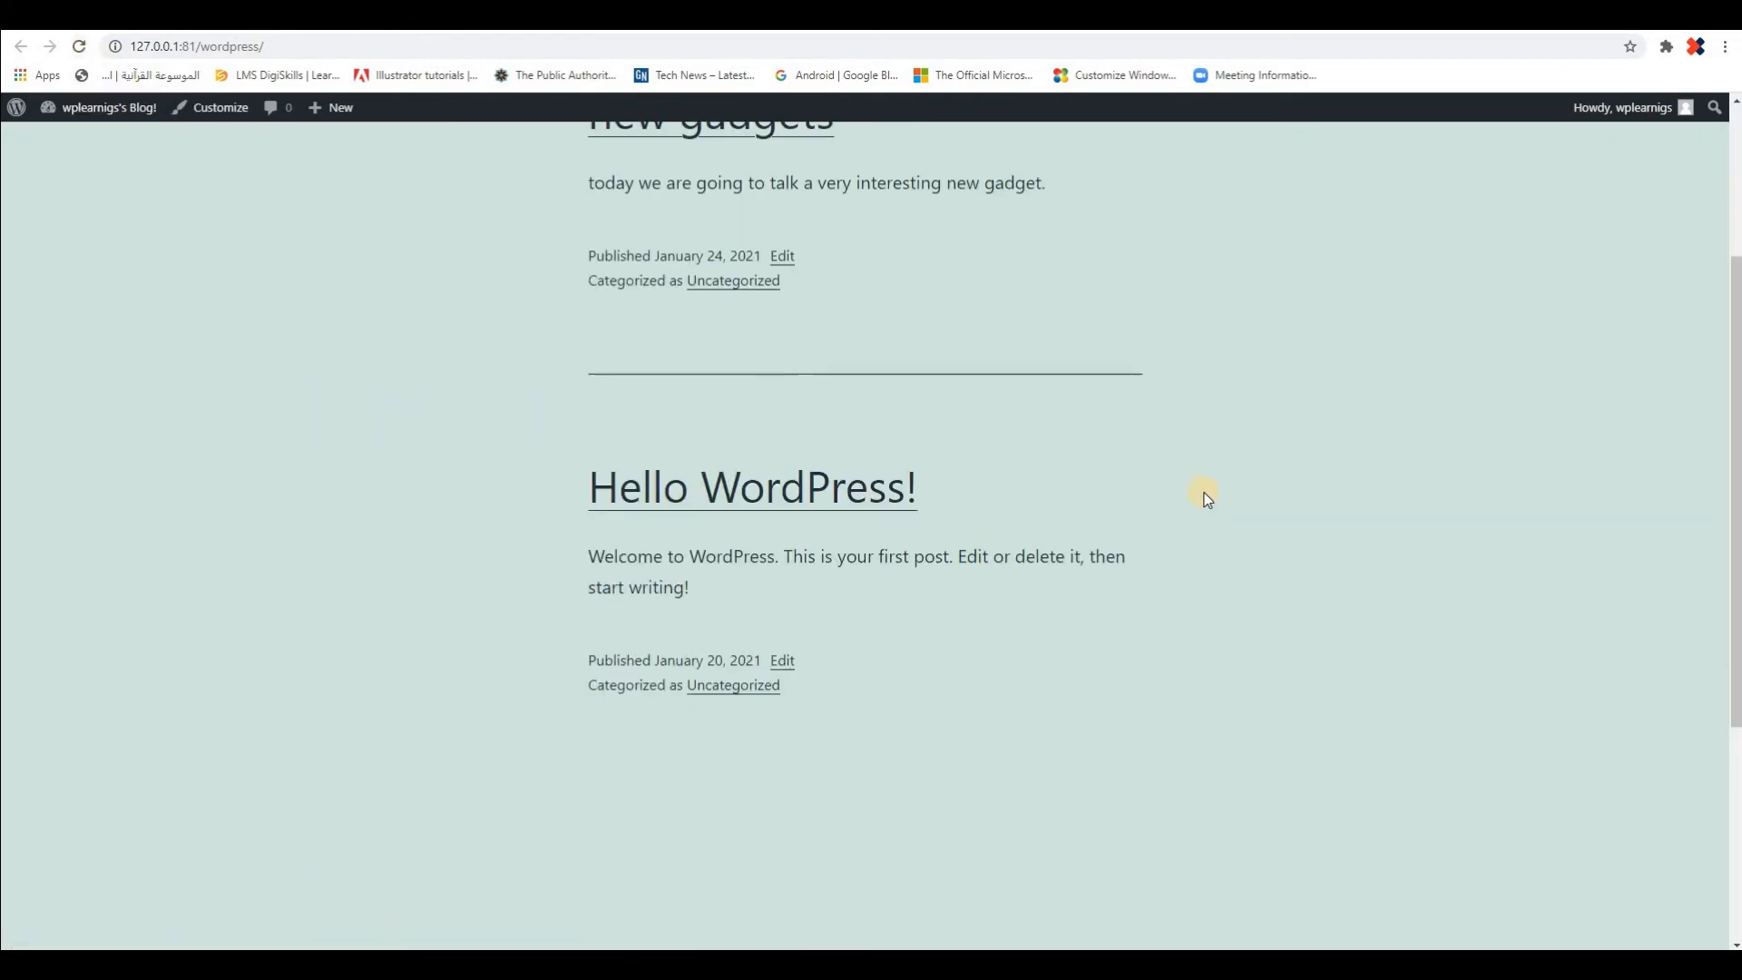
scroll(1206, 497, up, 3)
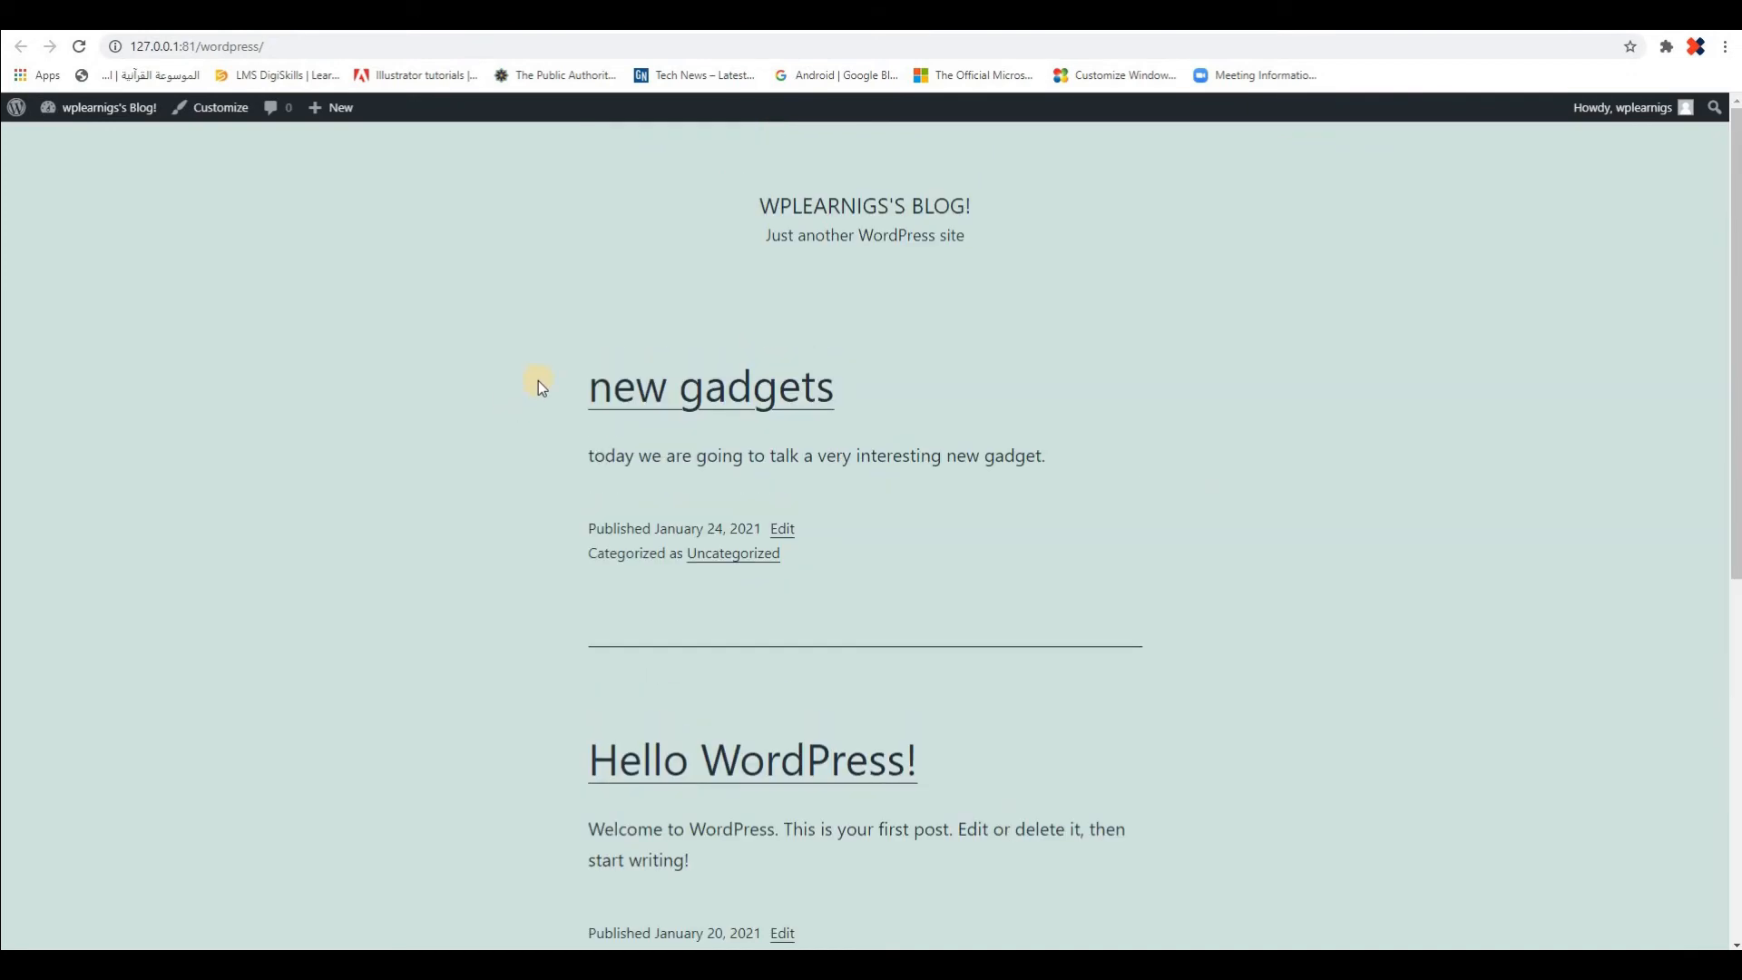
Open the "new gadgets" post on the site, examine its content and comment form, and return to the posts list
click(708, 396)
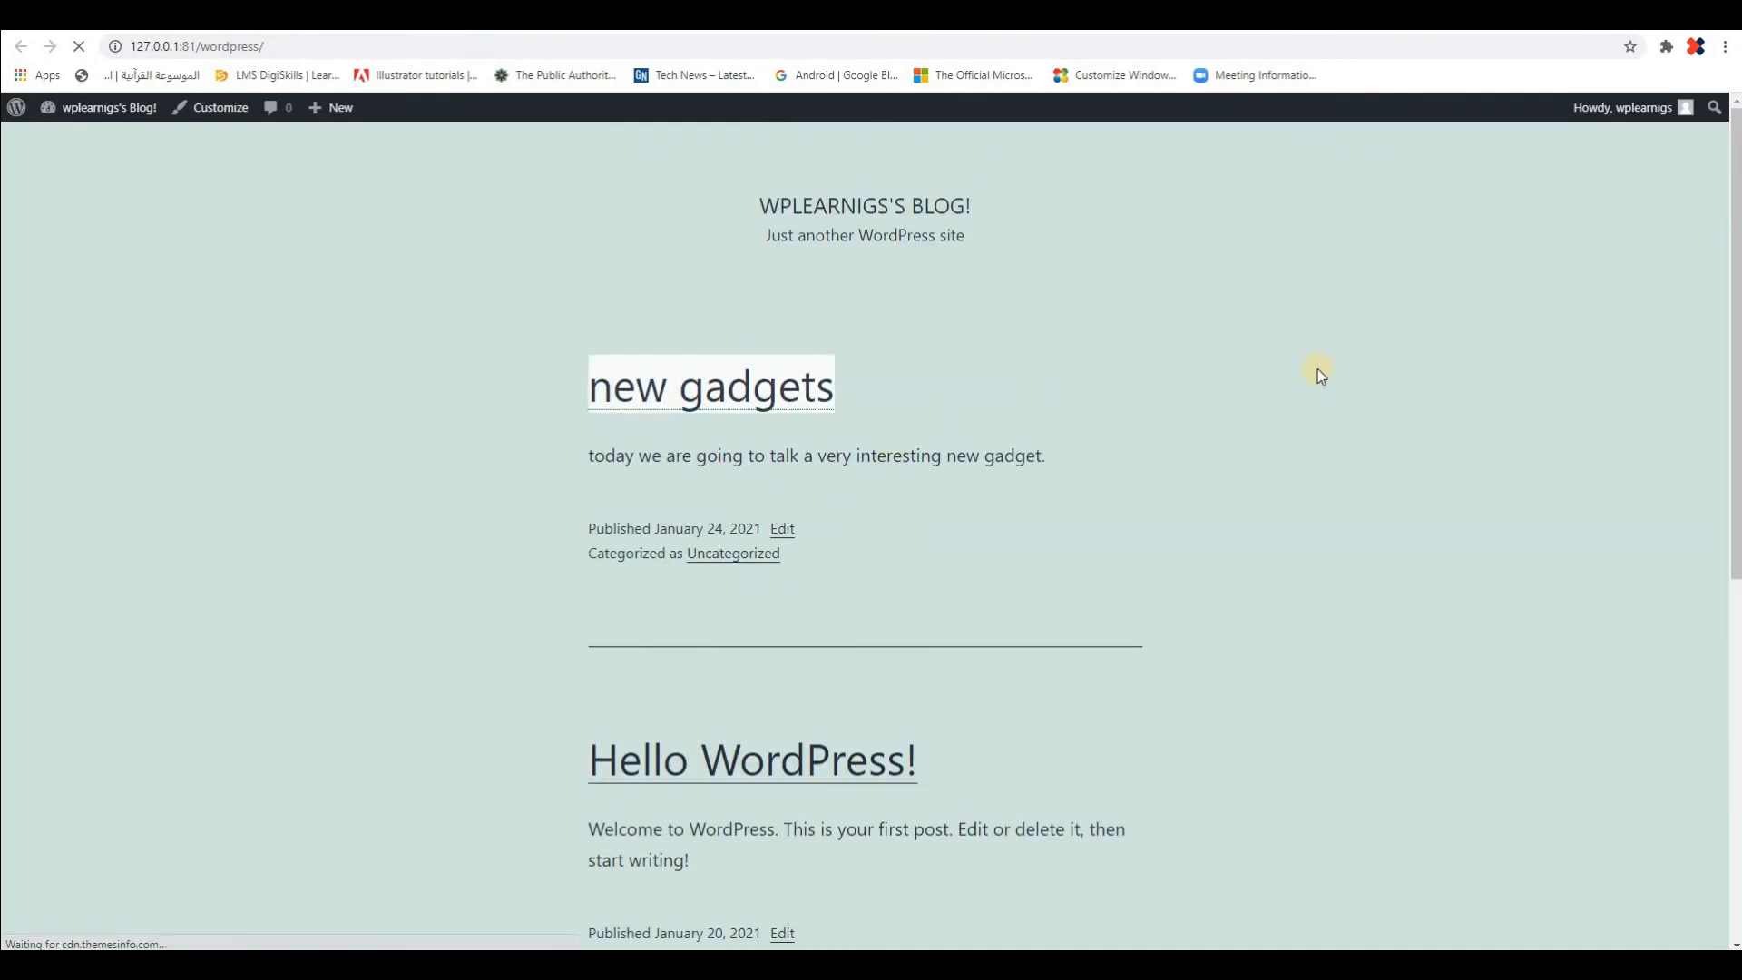
scroll(471, 617, down, 2)
scroll(875, 590, up, 2)
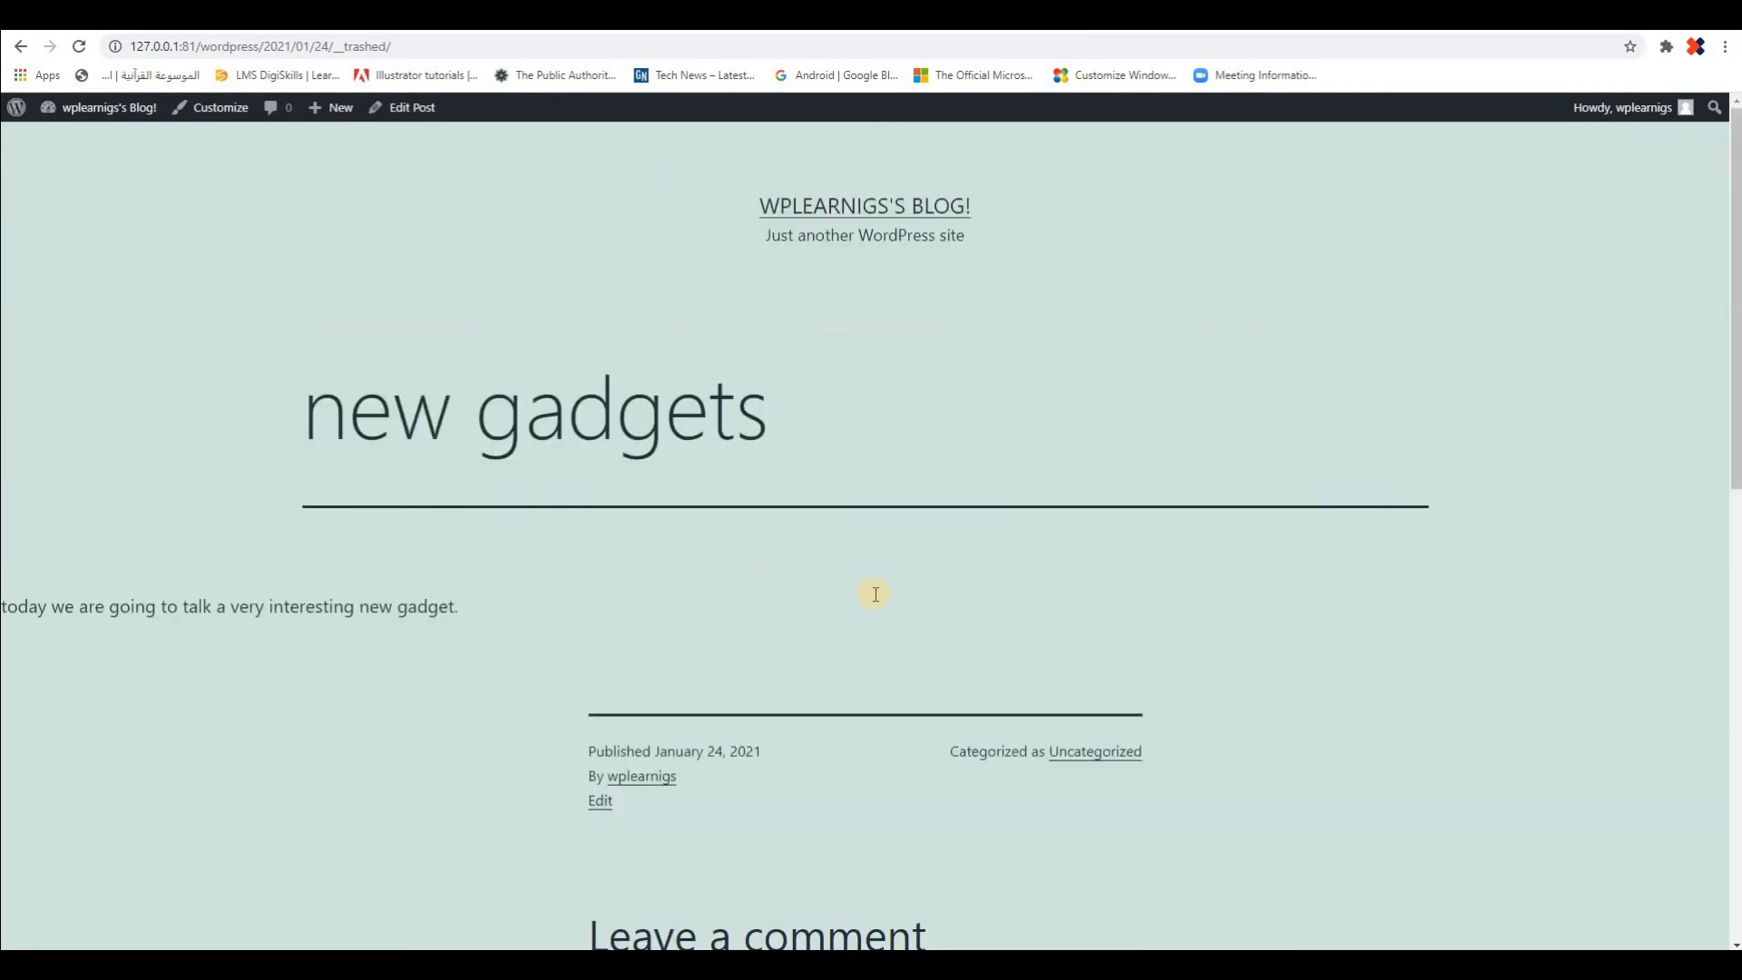
scroll(669, 548, down, 6)
click(665, 534)
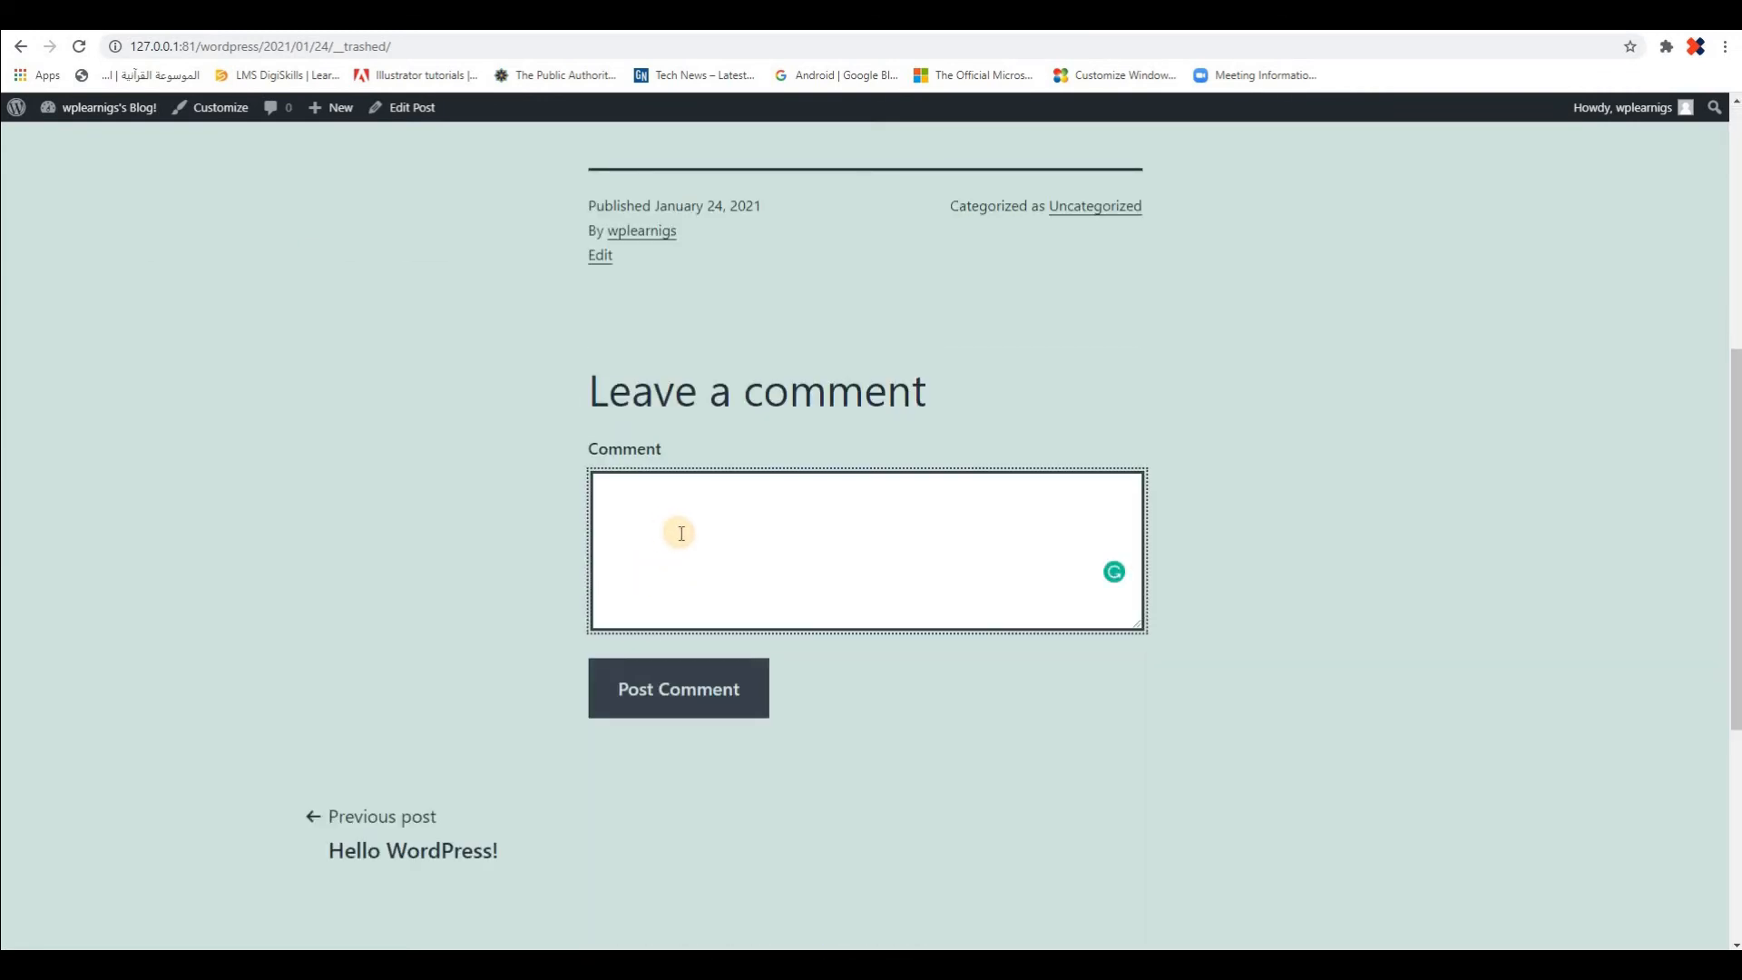
scroll(668, 540, up, 3)
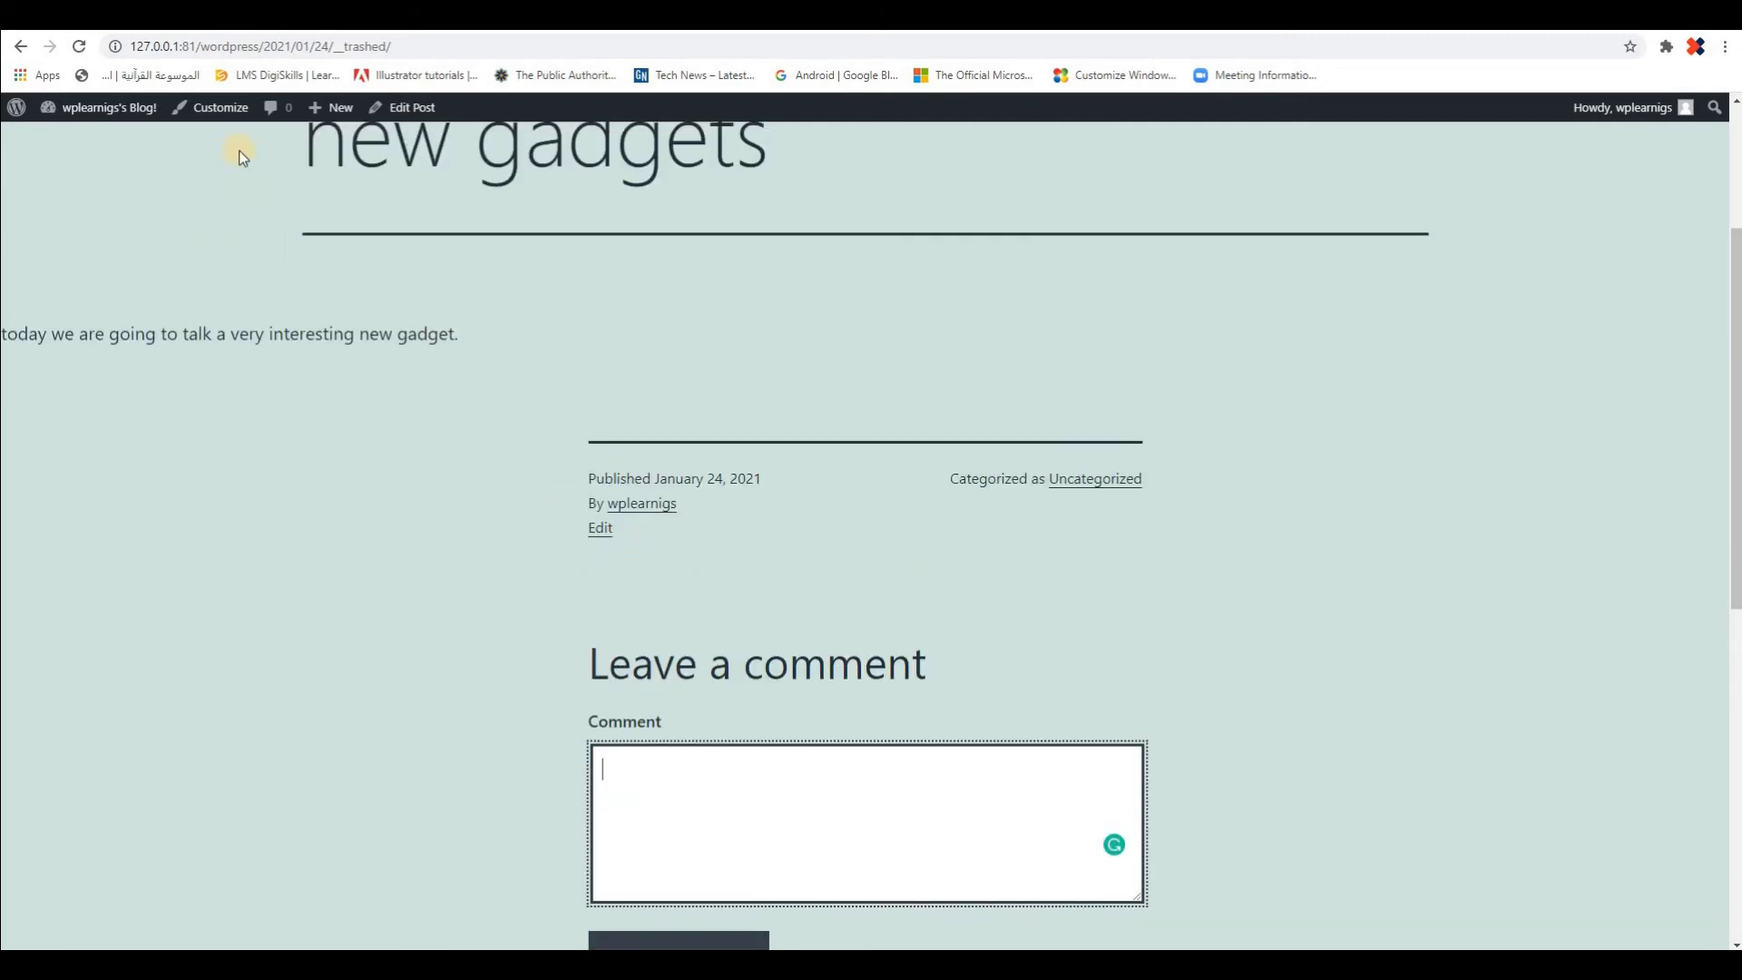
click(186, 15)
scroll(1029, 701, down, 5)
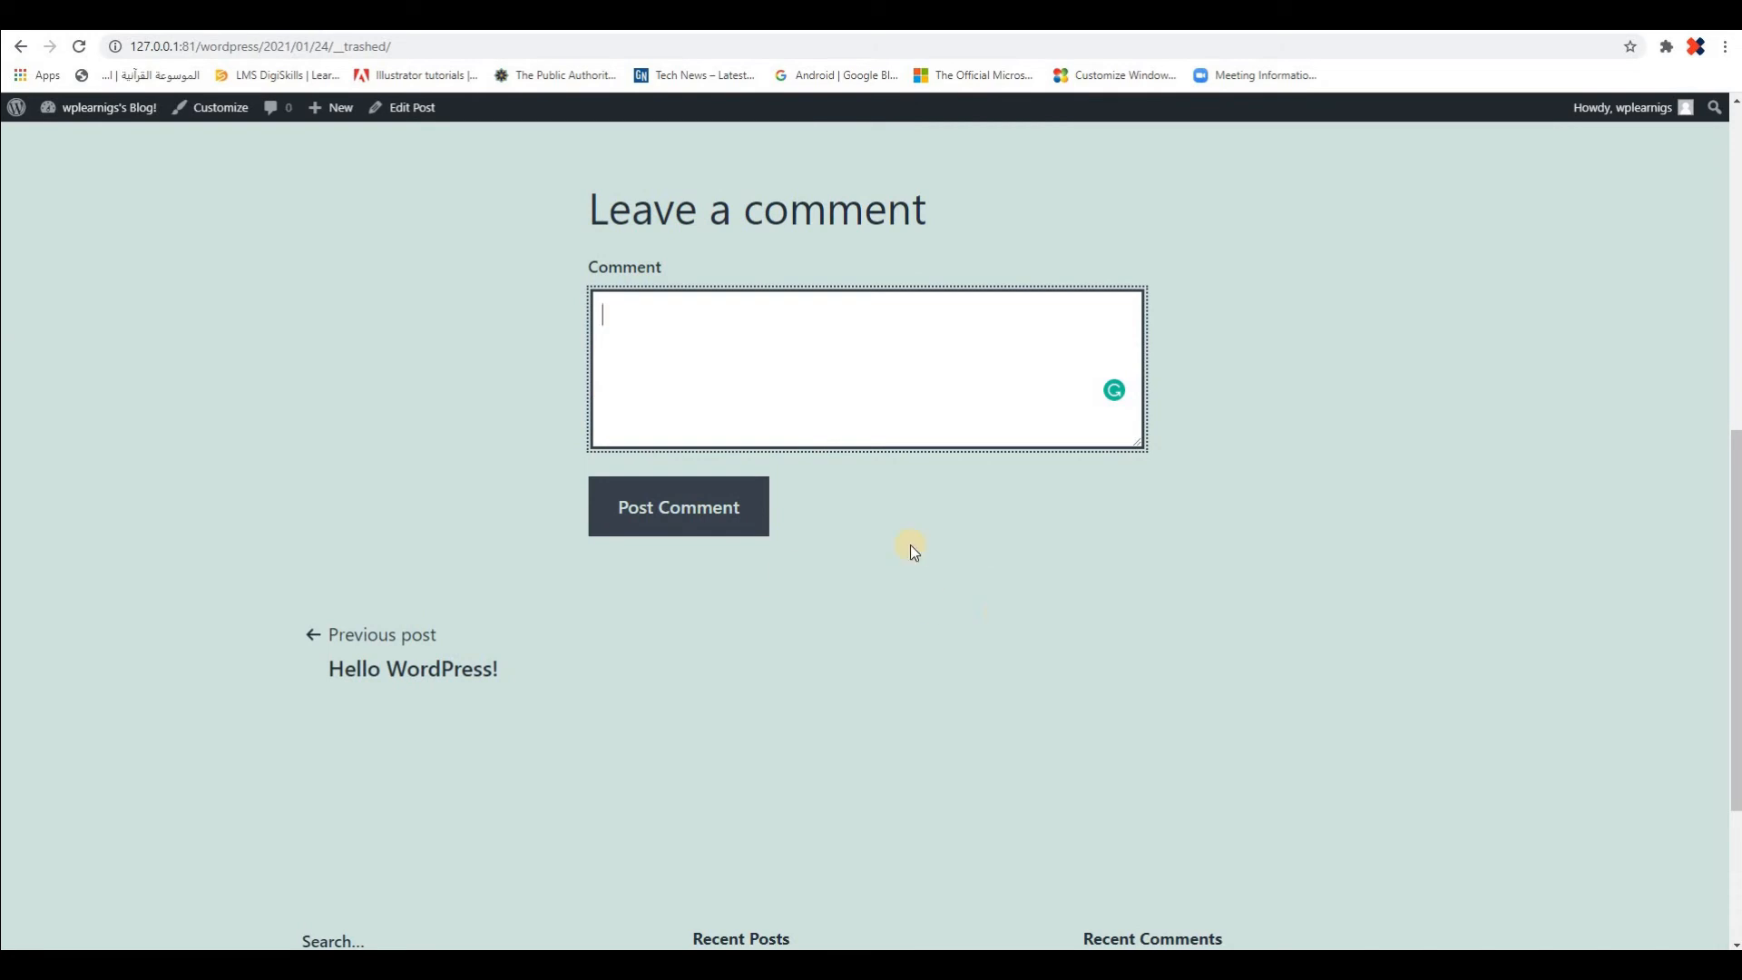
scroll(885, 545, up, 7)
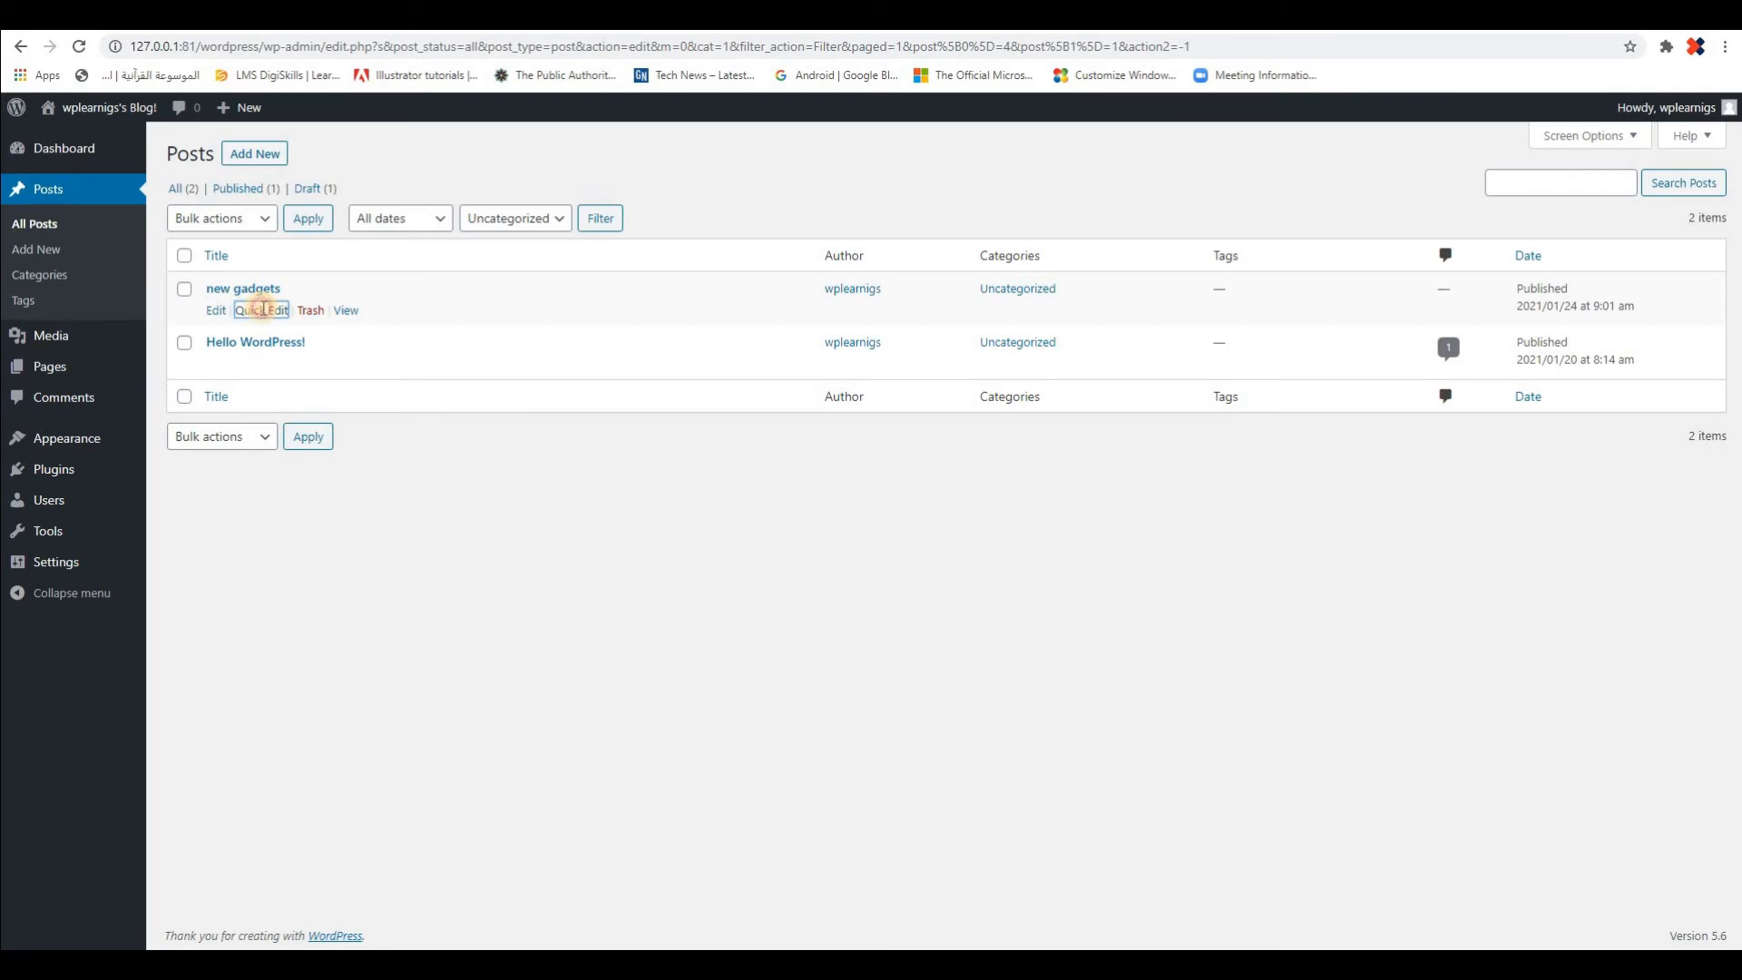
Examine the Quick Edit options of the "new gadgets" post and cancel the edit
click(263, 310)
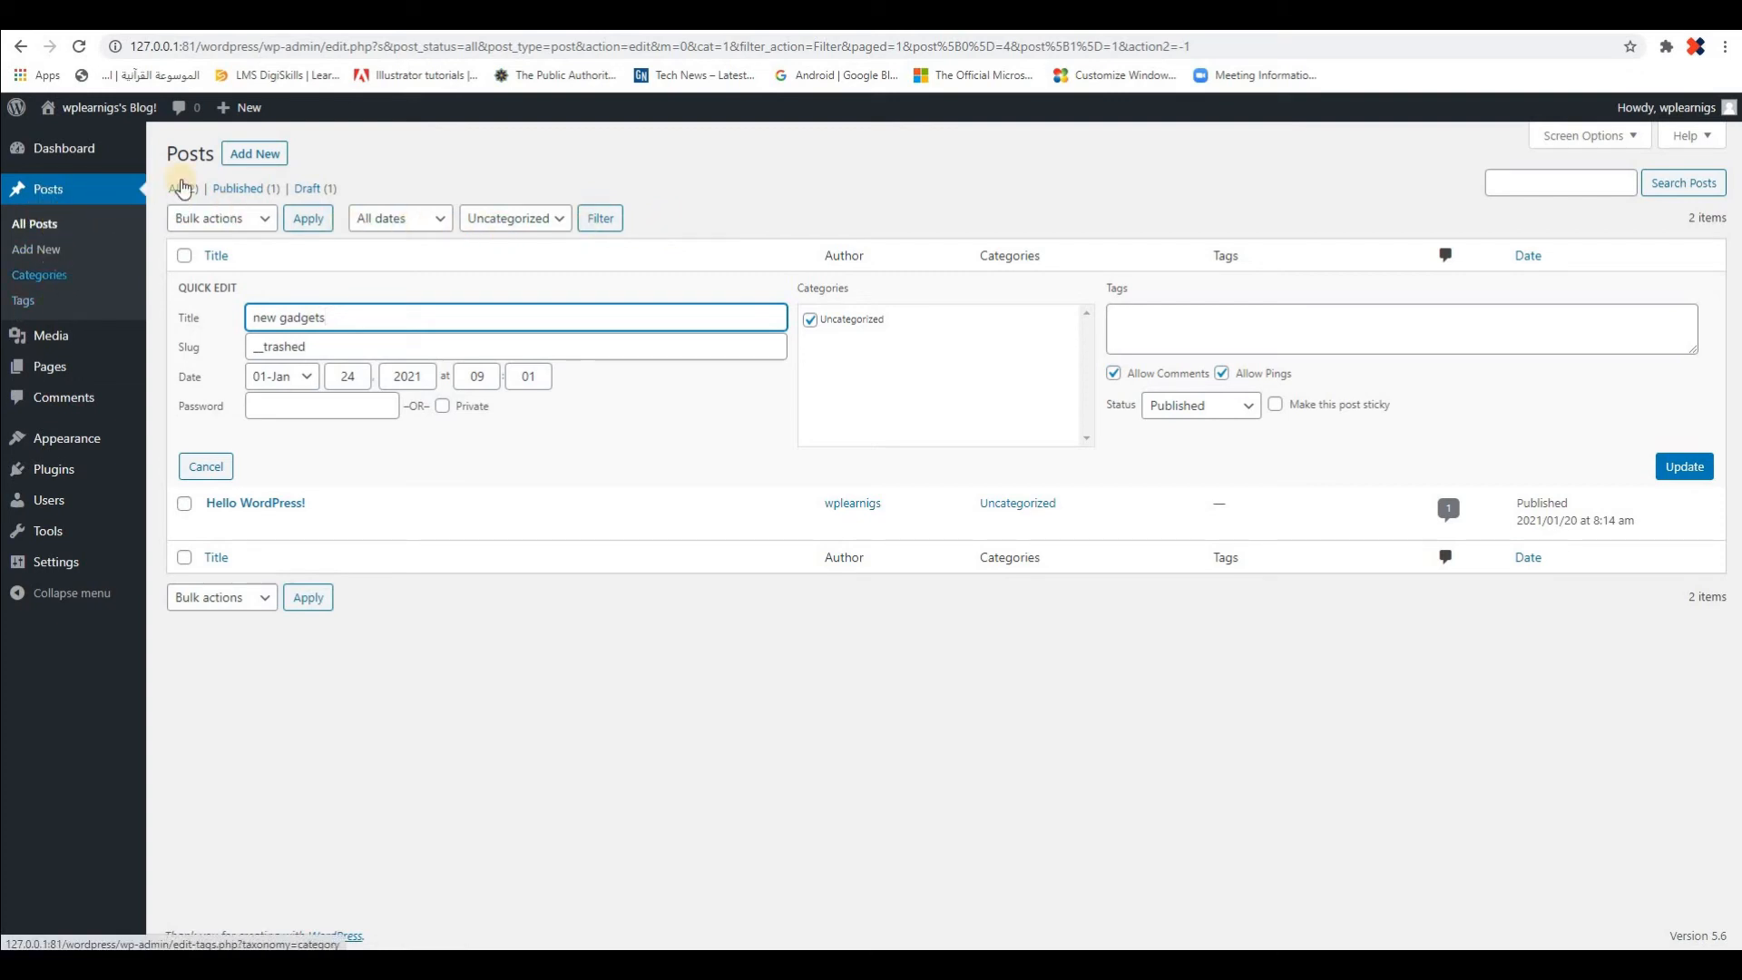
click(693, 626)
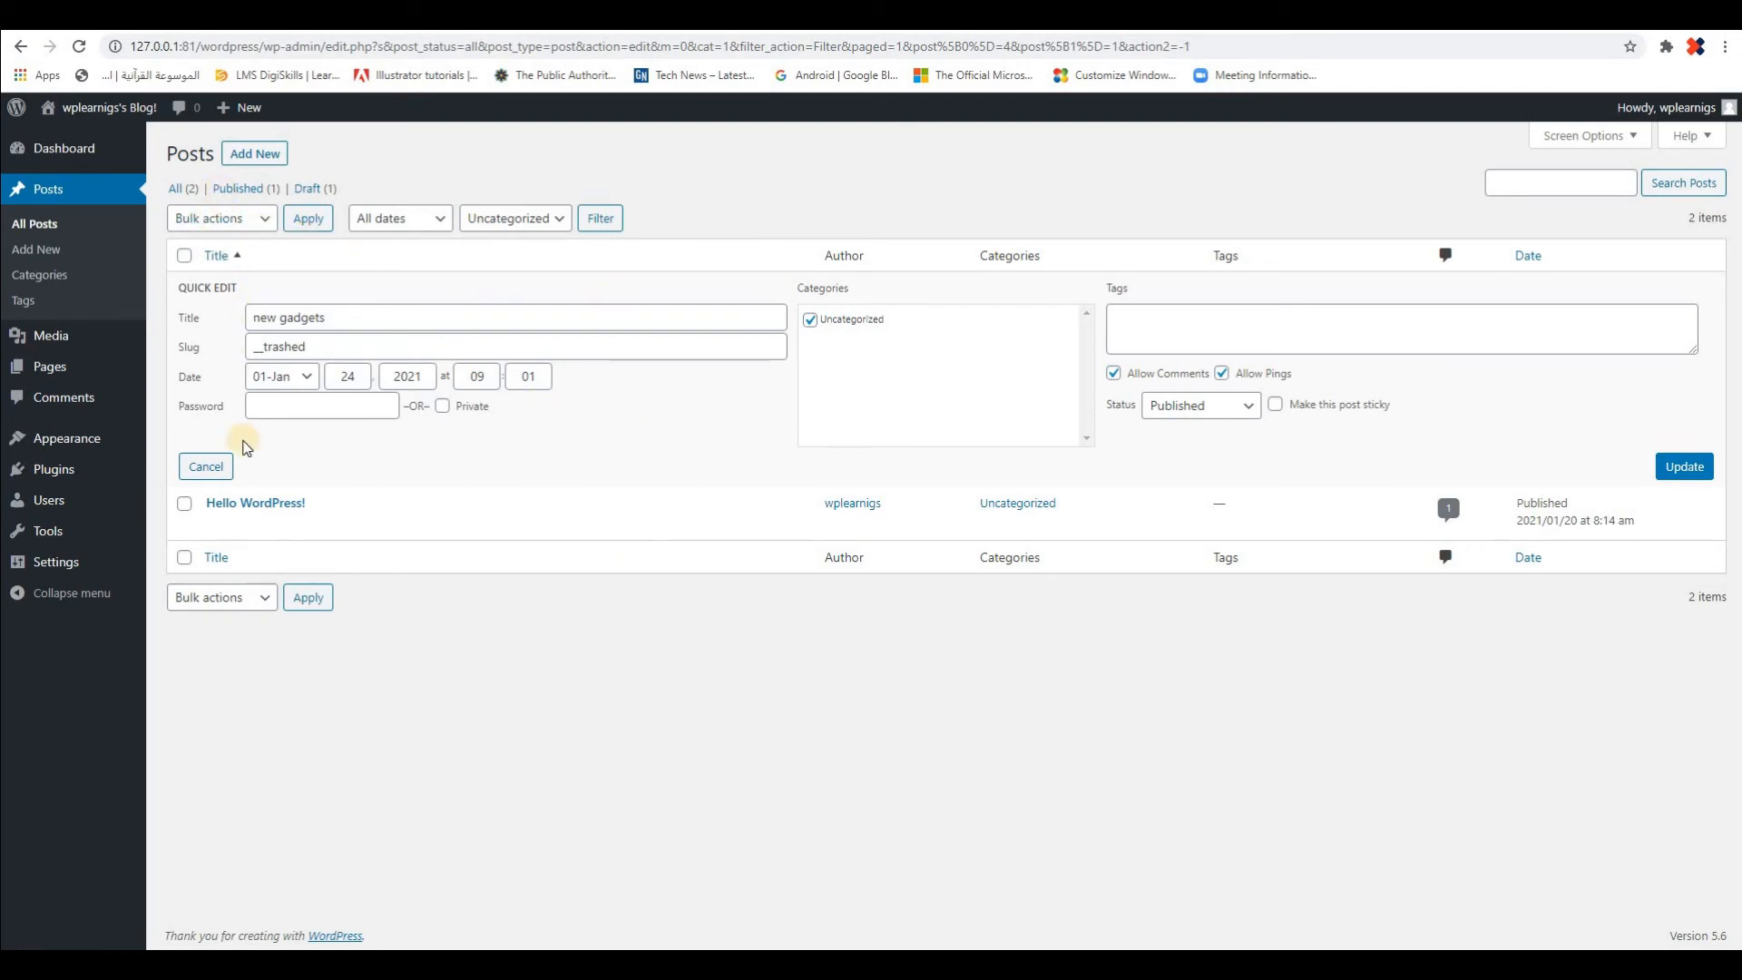
click(210, 466)
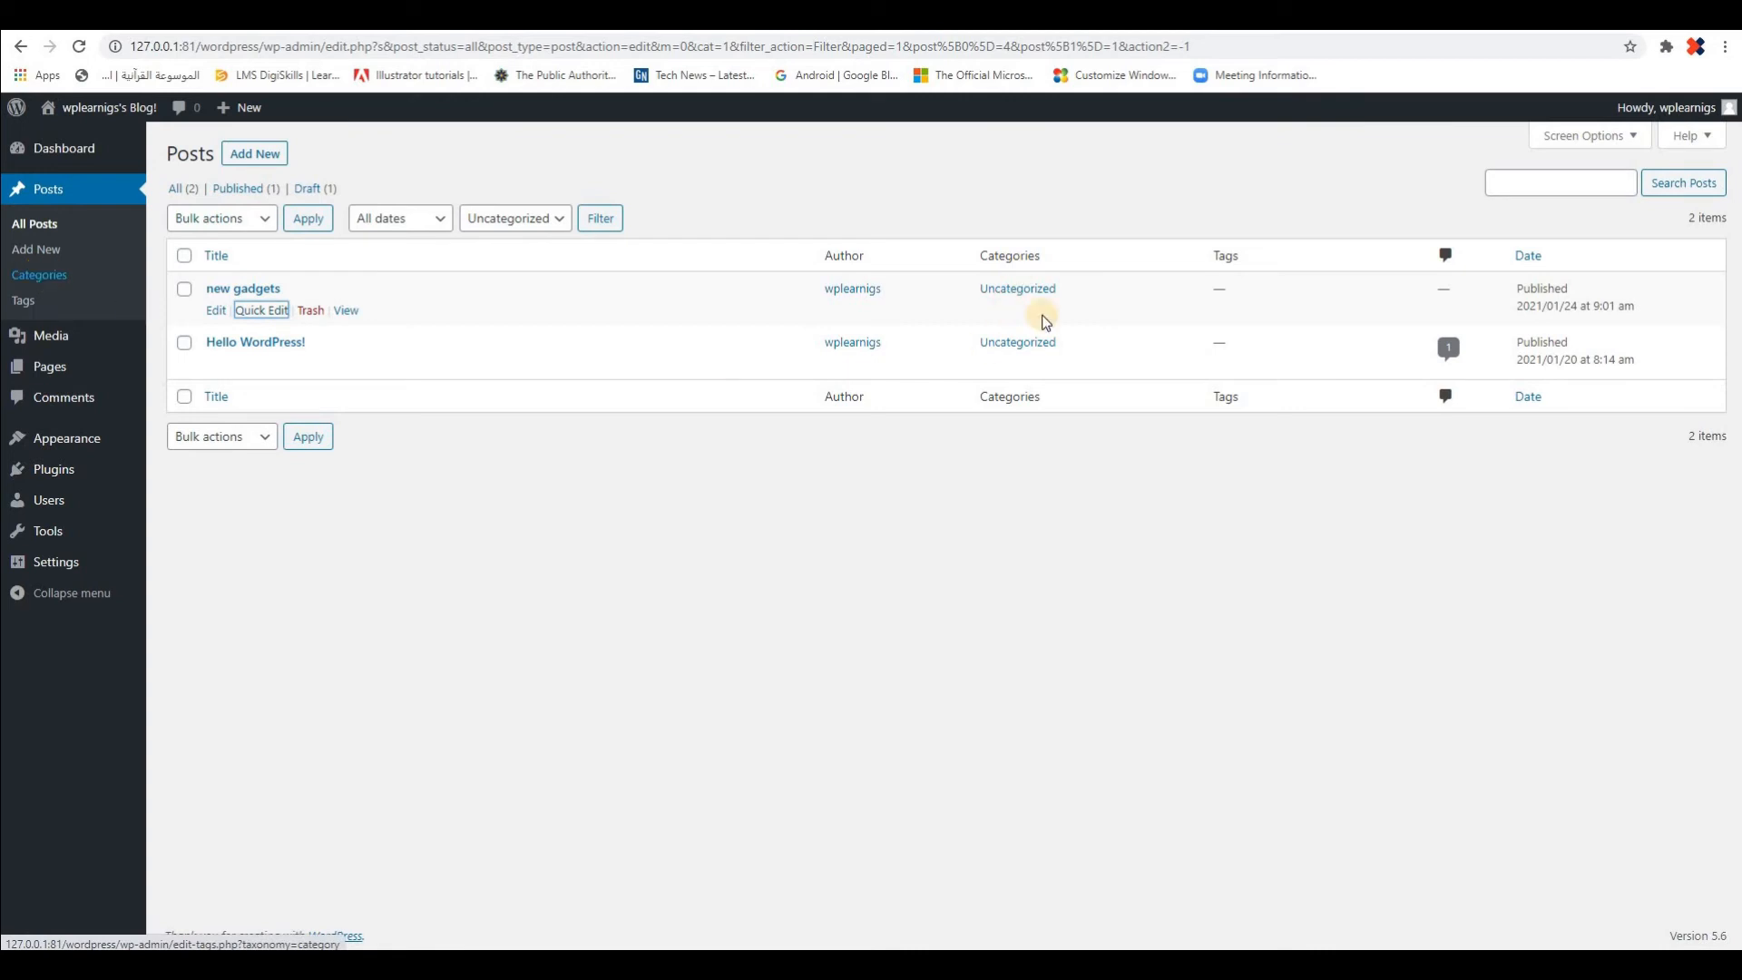
Fill in a new post category with the name "Iphone", the slug "Iphone" and None as parent category
click(35, 274)
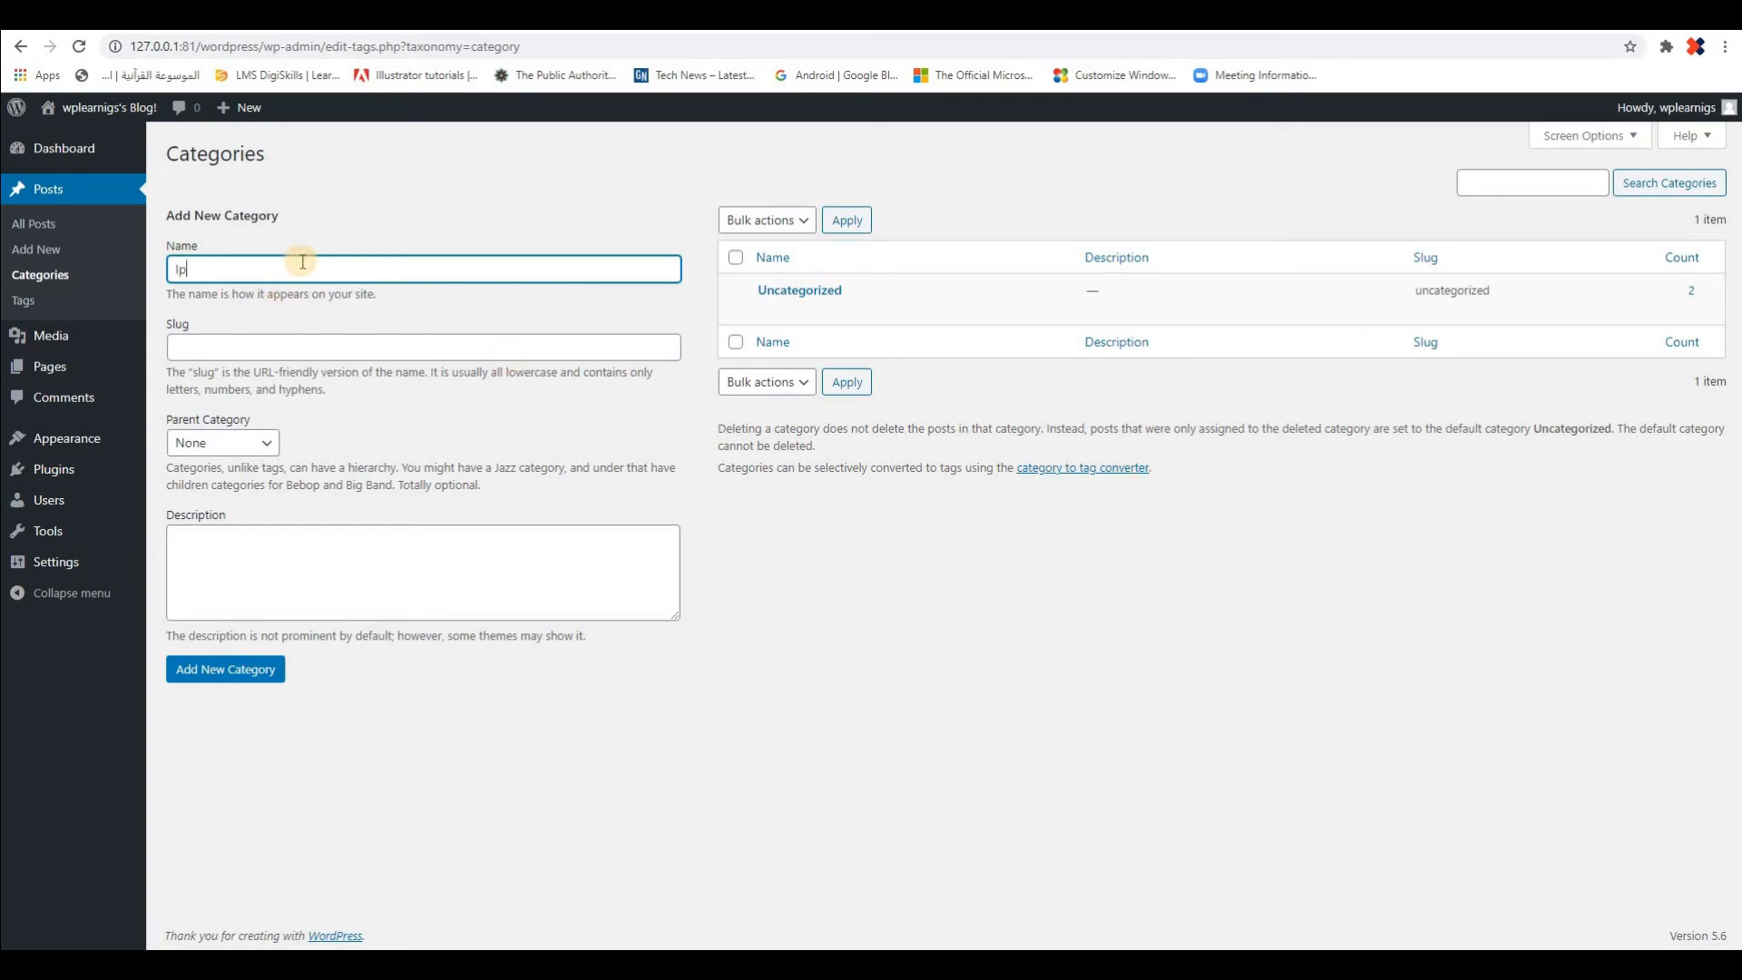
text(ne)
click(276, 347)
double_click(200, 269)
key(ctrl+c)
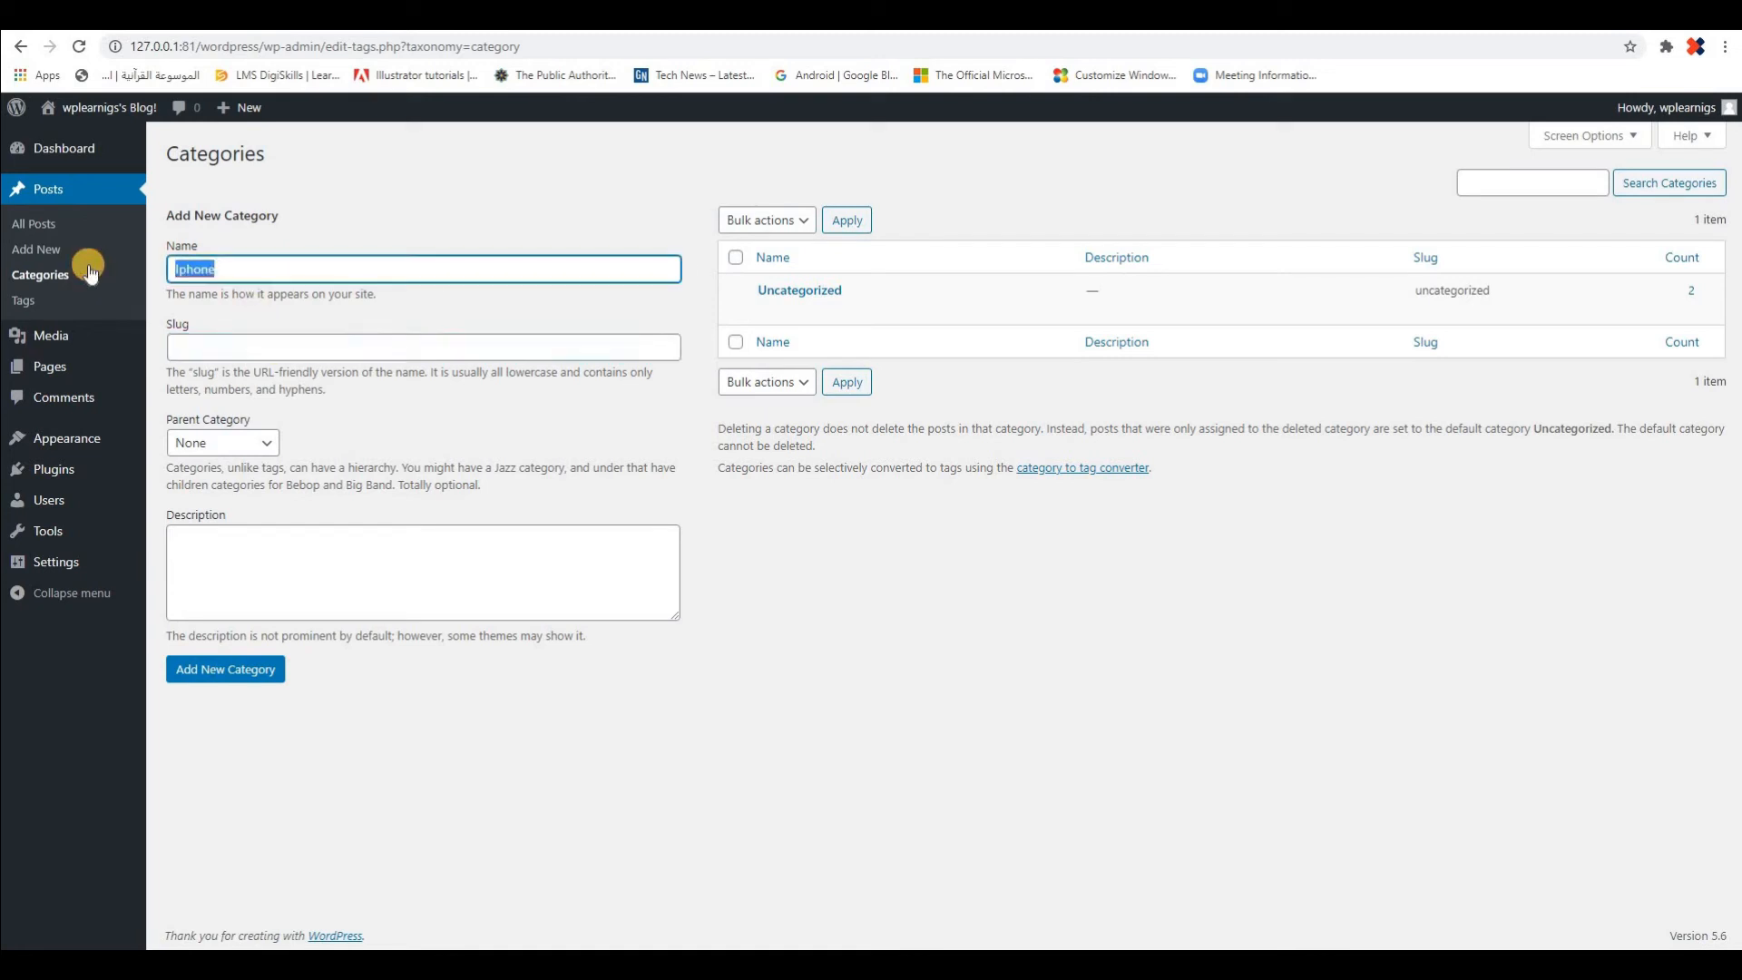
click(237, 348)
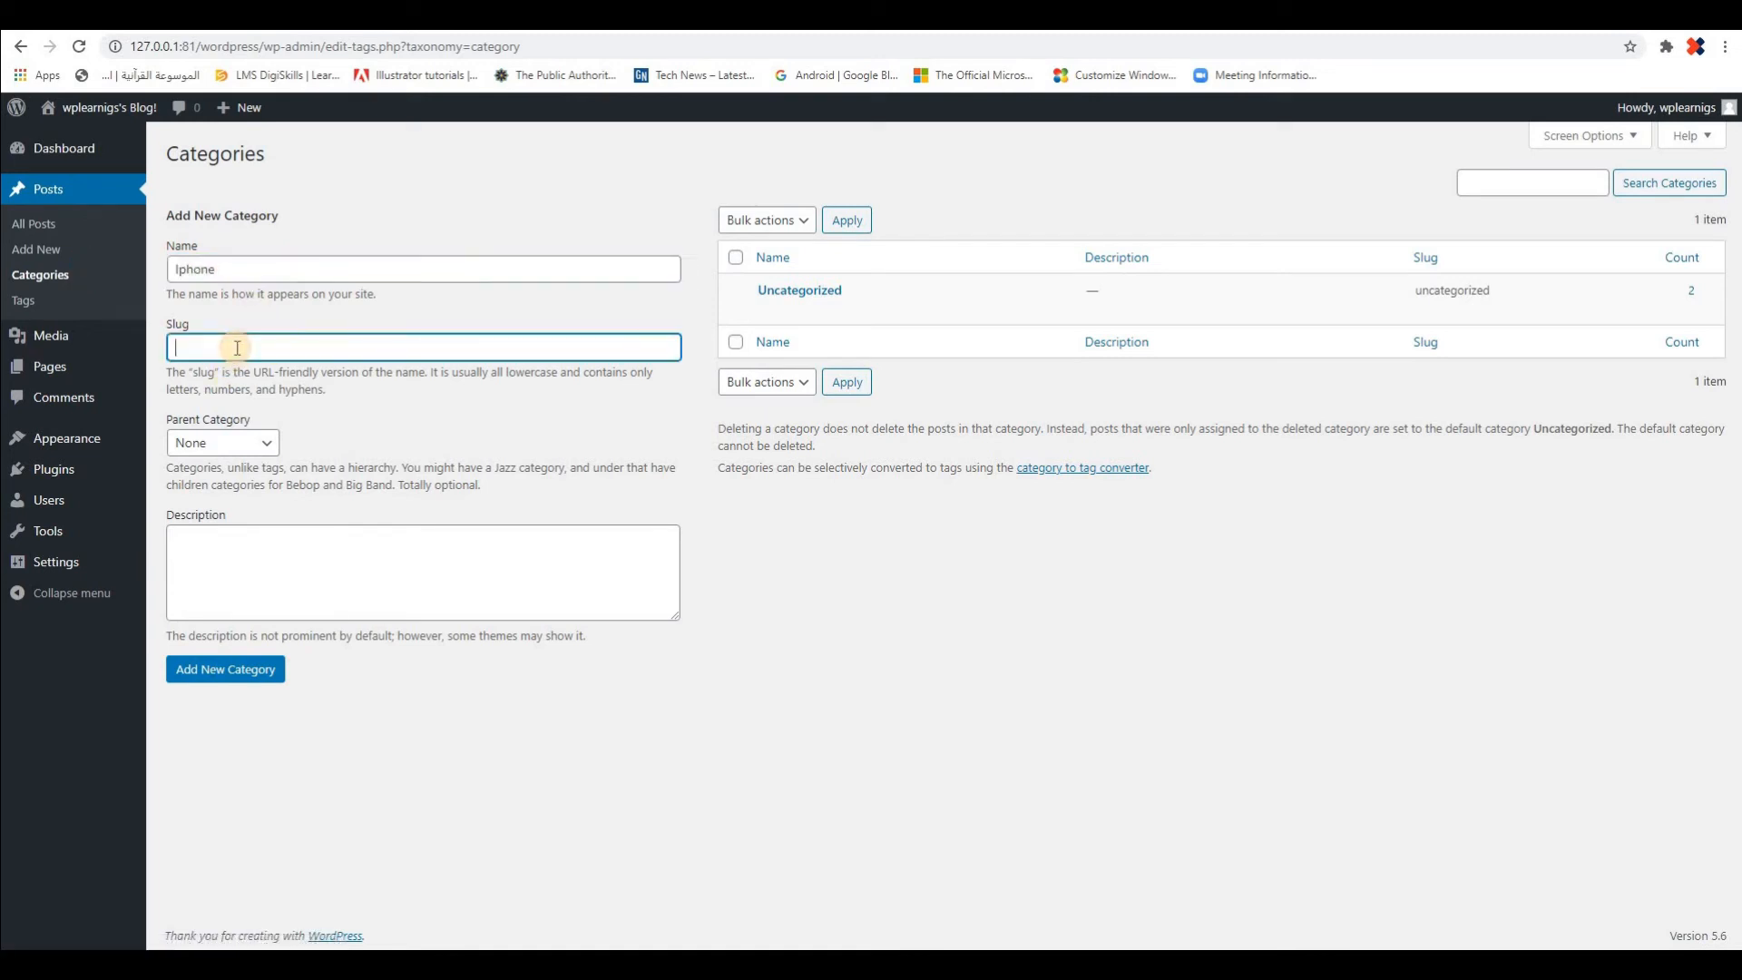
key(ctrl+v)
click(264, 444)
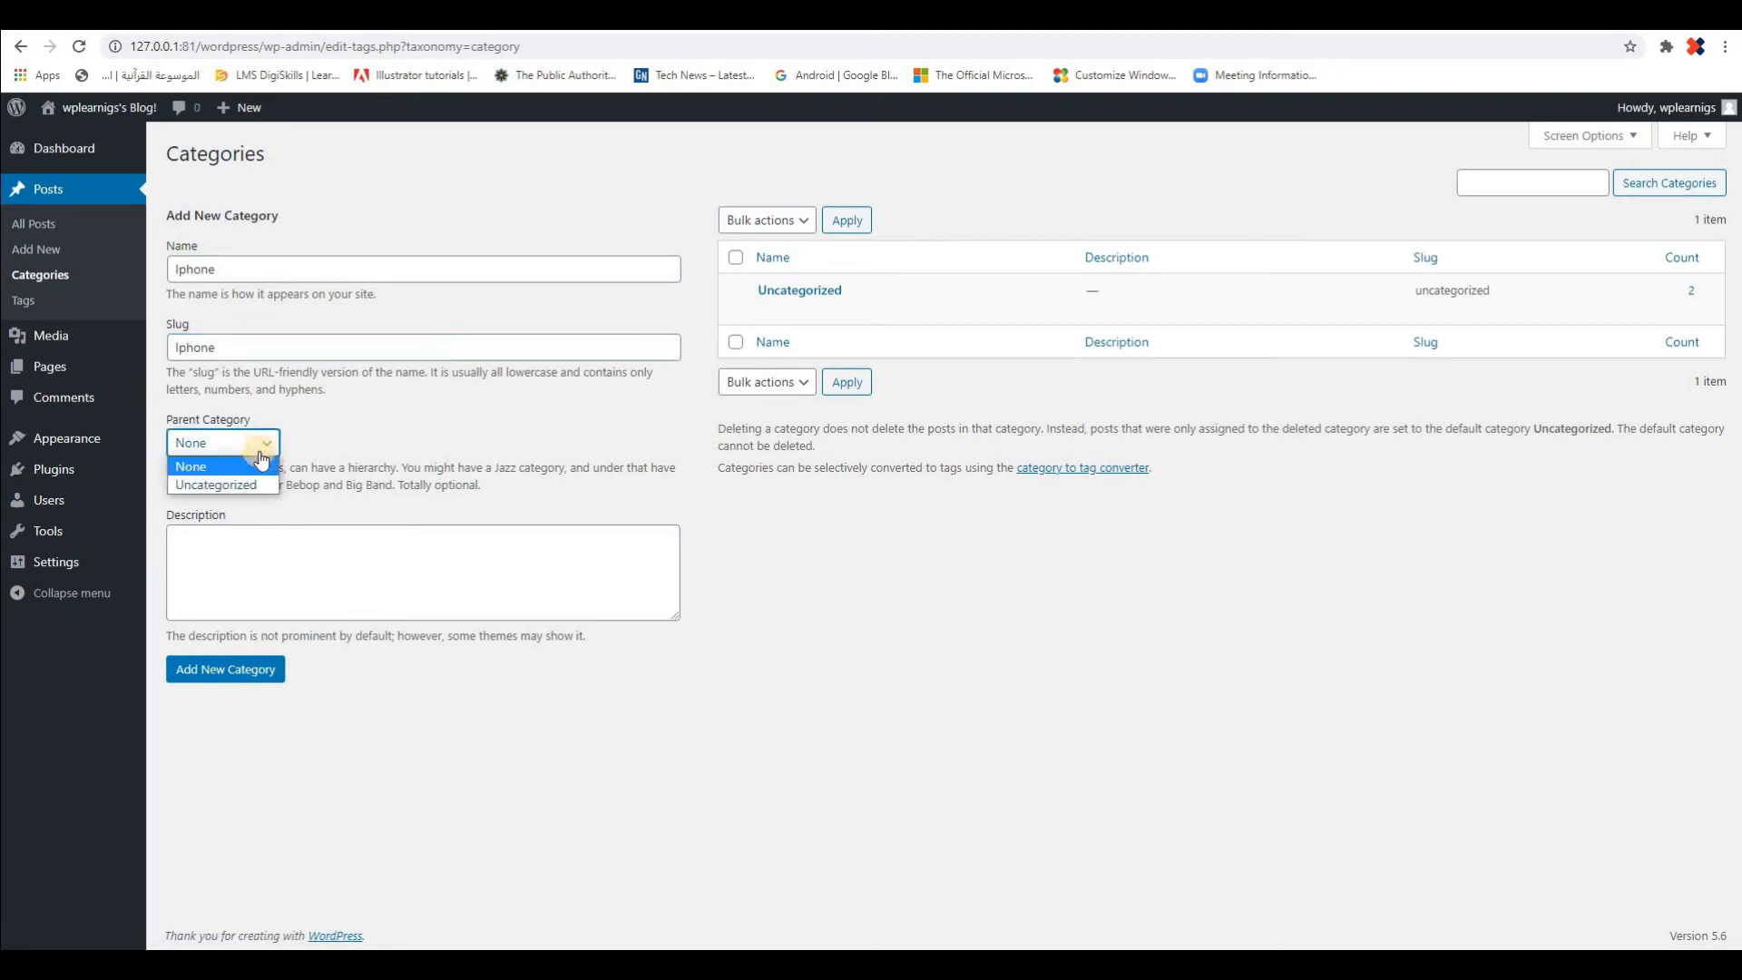
click(268, 447)
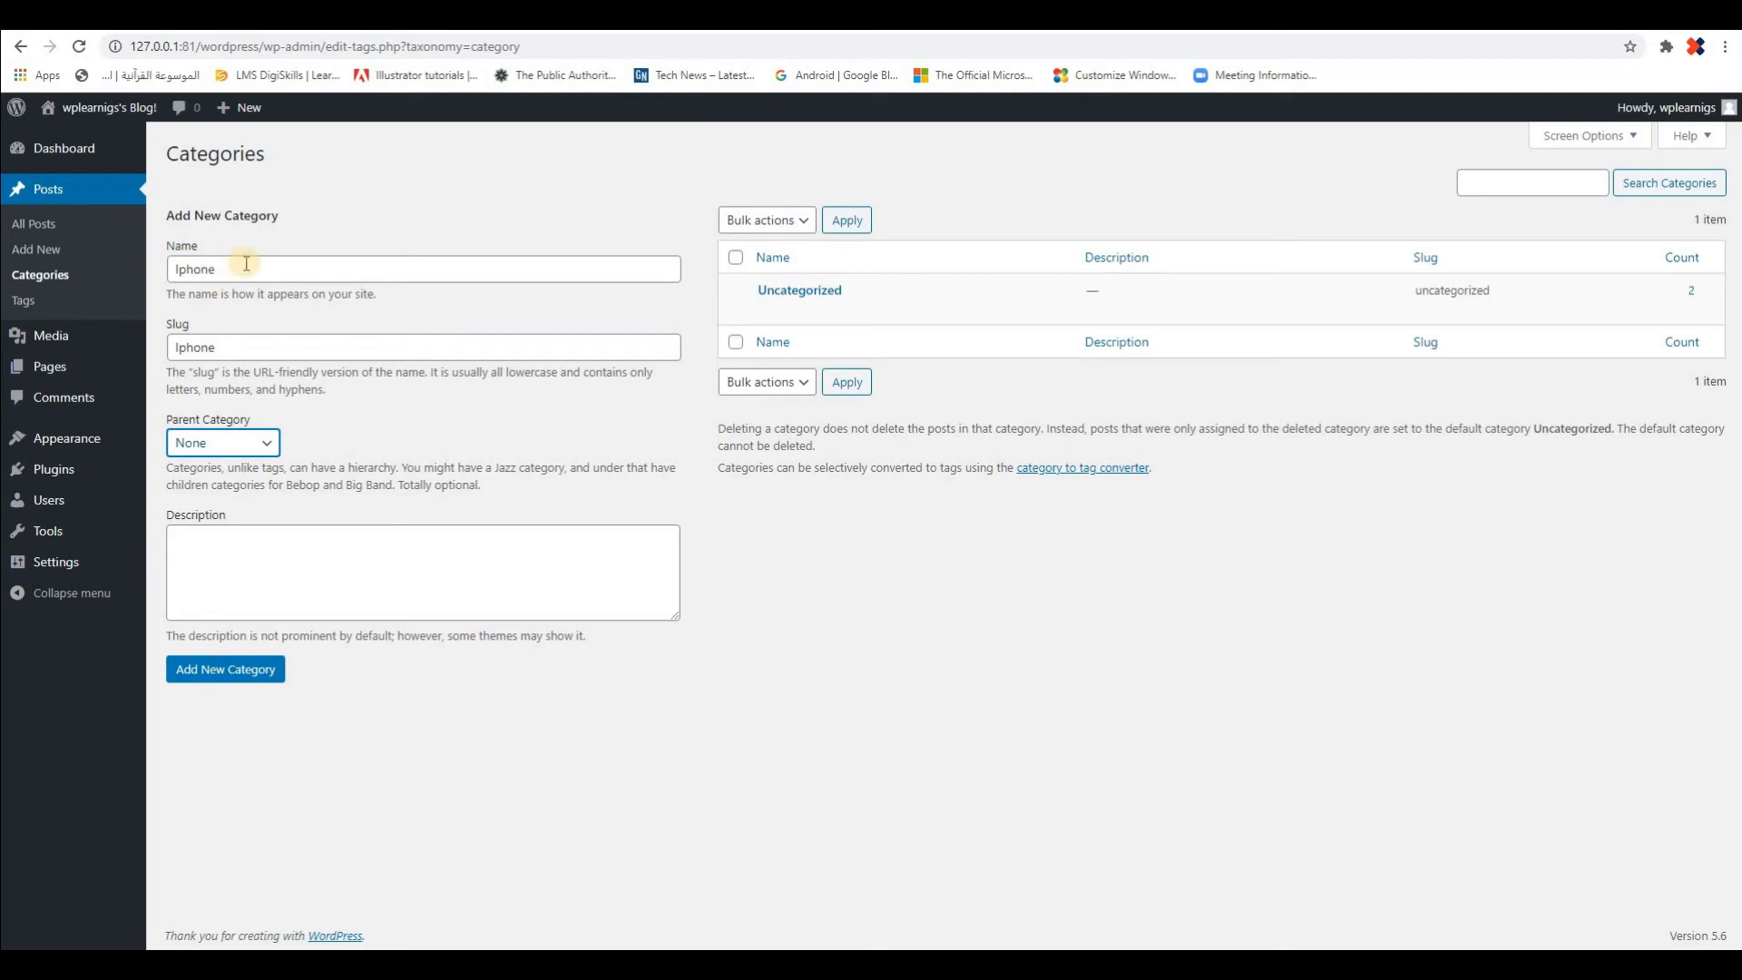
Describe the new category as "All about apple iphone."
click(290, 546)
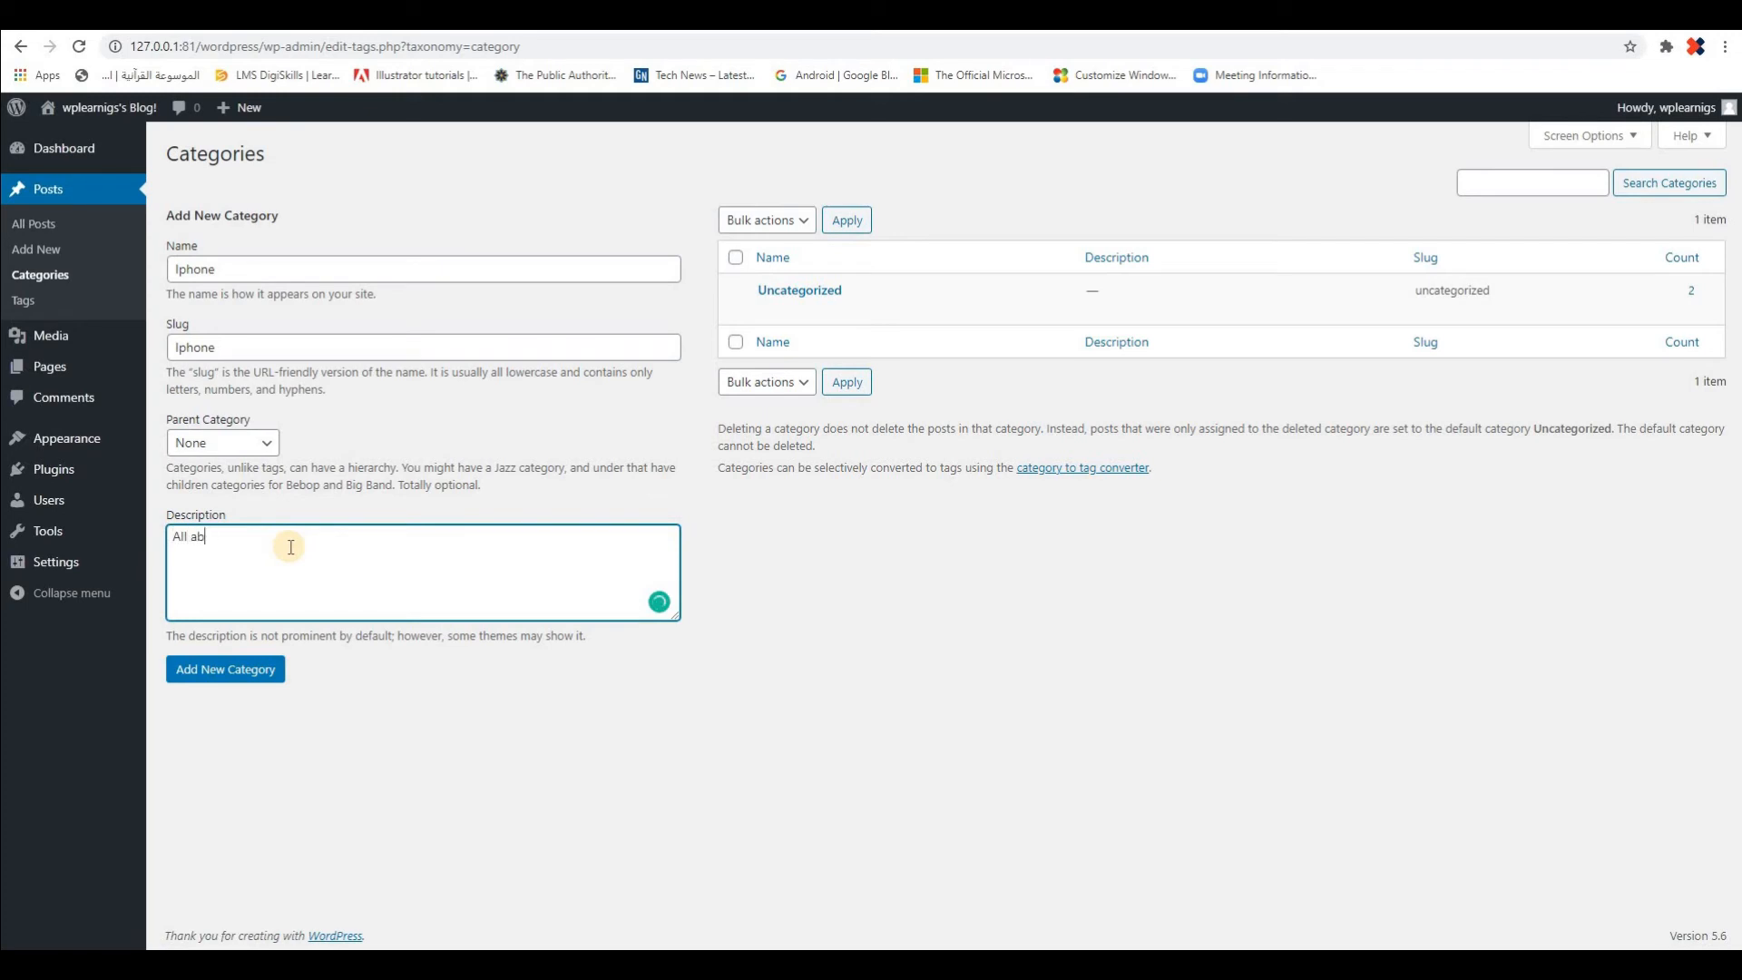
text(ut)
text(apple iphone.)
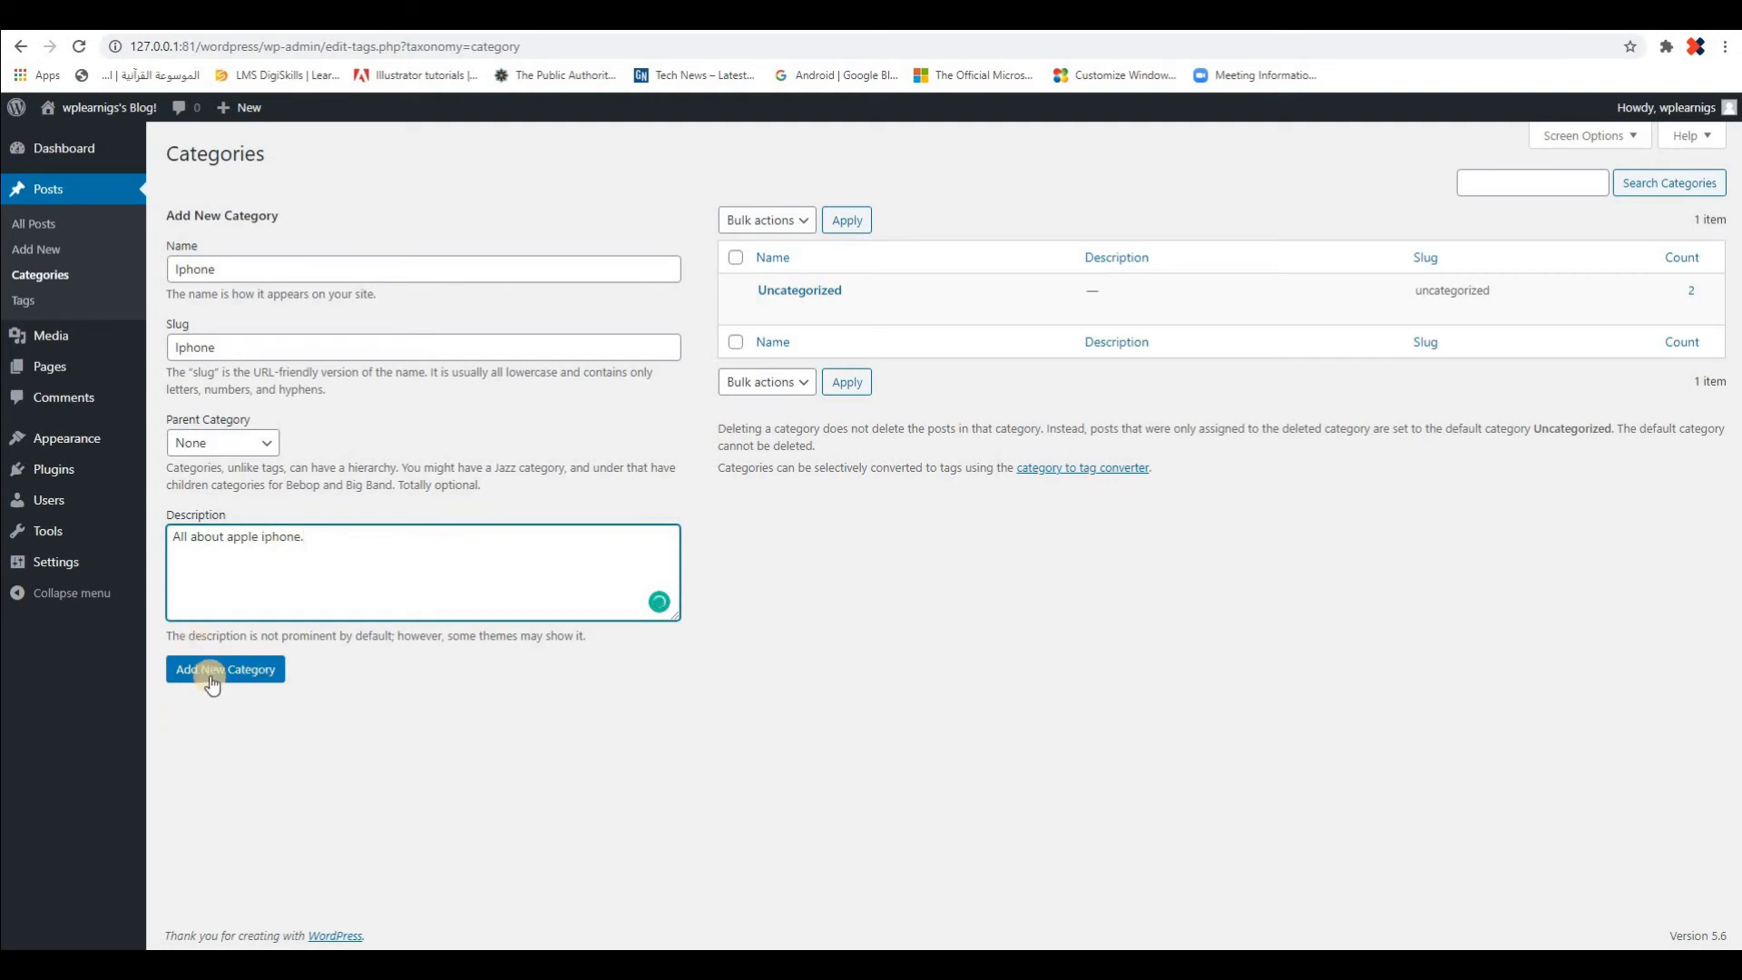
Accept the Grammarly corrections "the apple" and "iPhone" in the description, and add the category
mouse_move(246, 543)
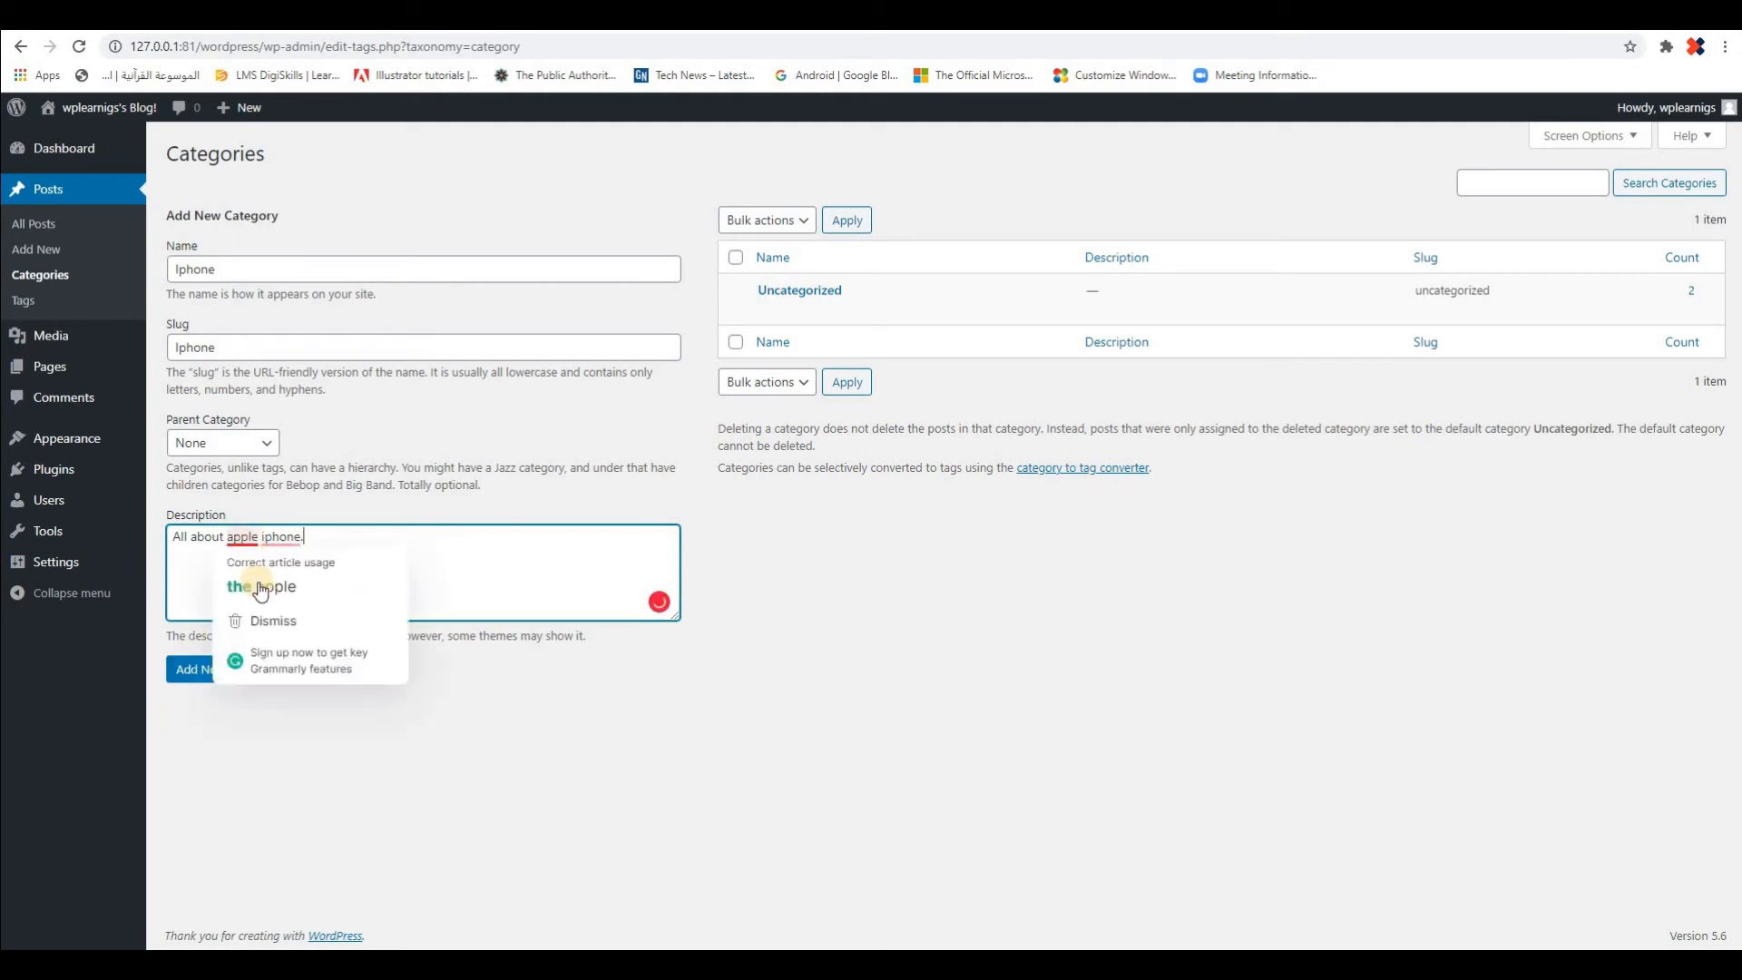
click(273, 585)
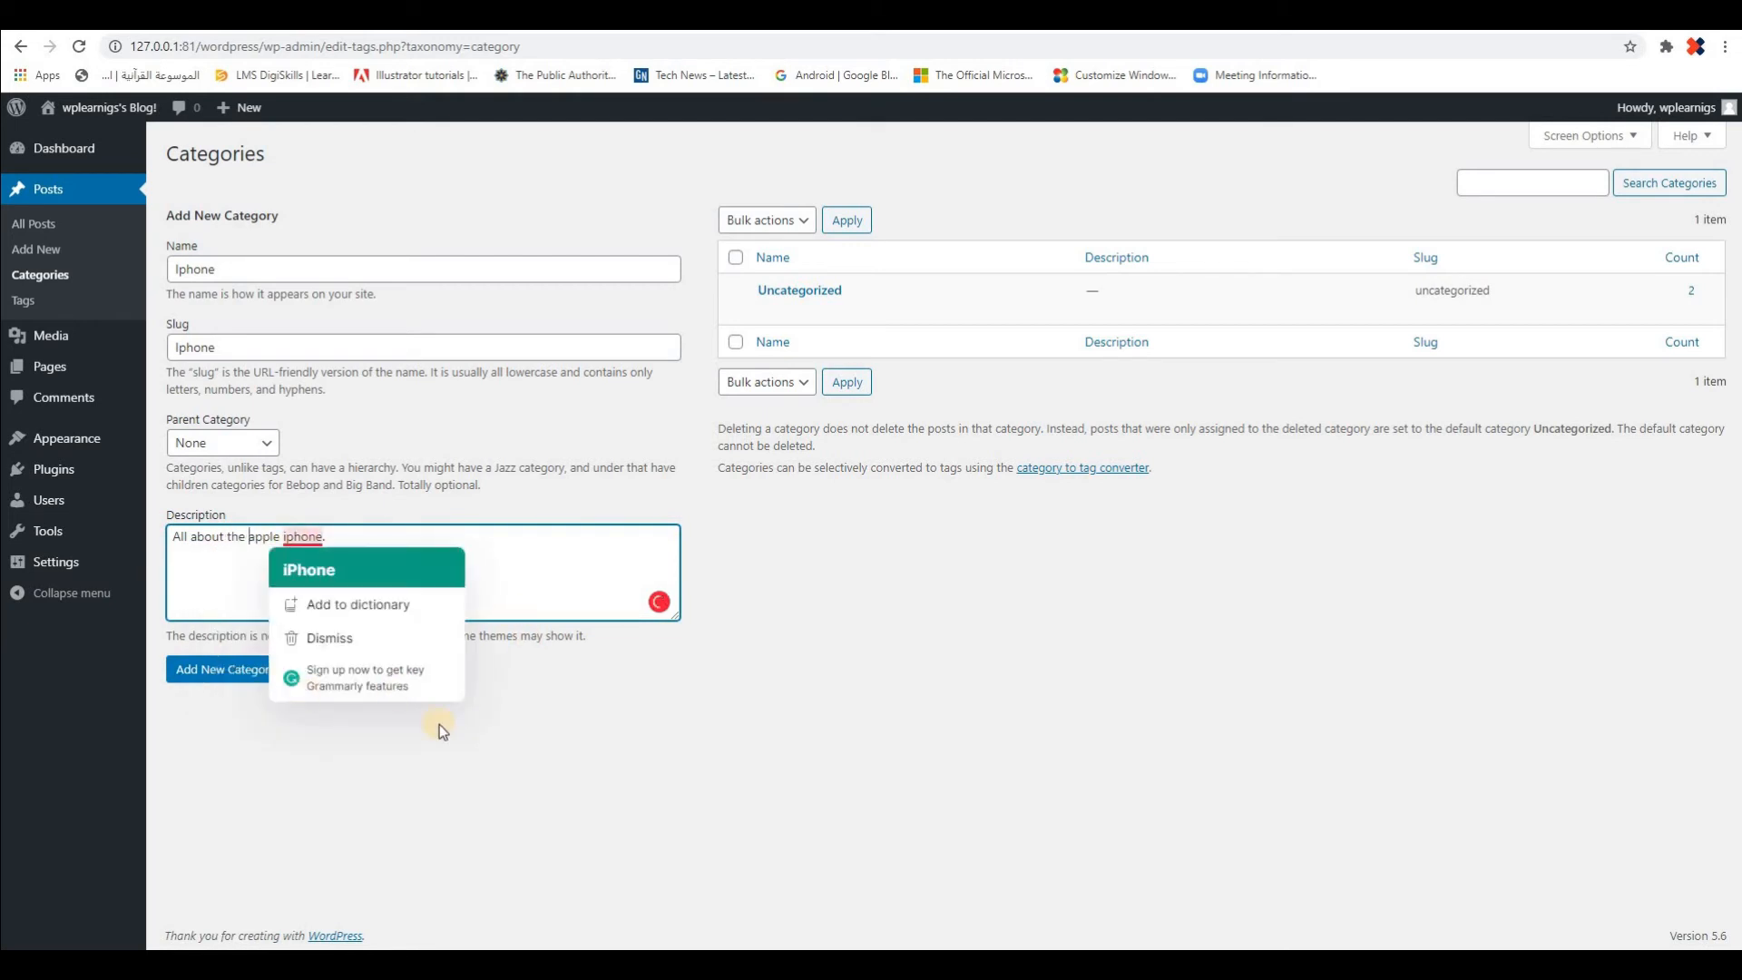
click(345, 572)
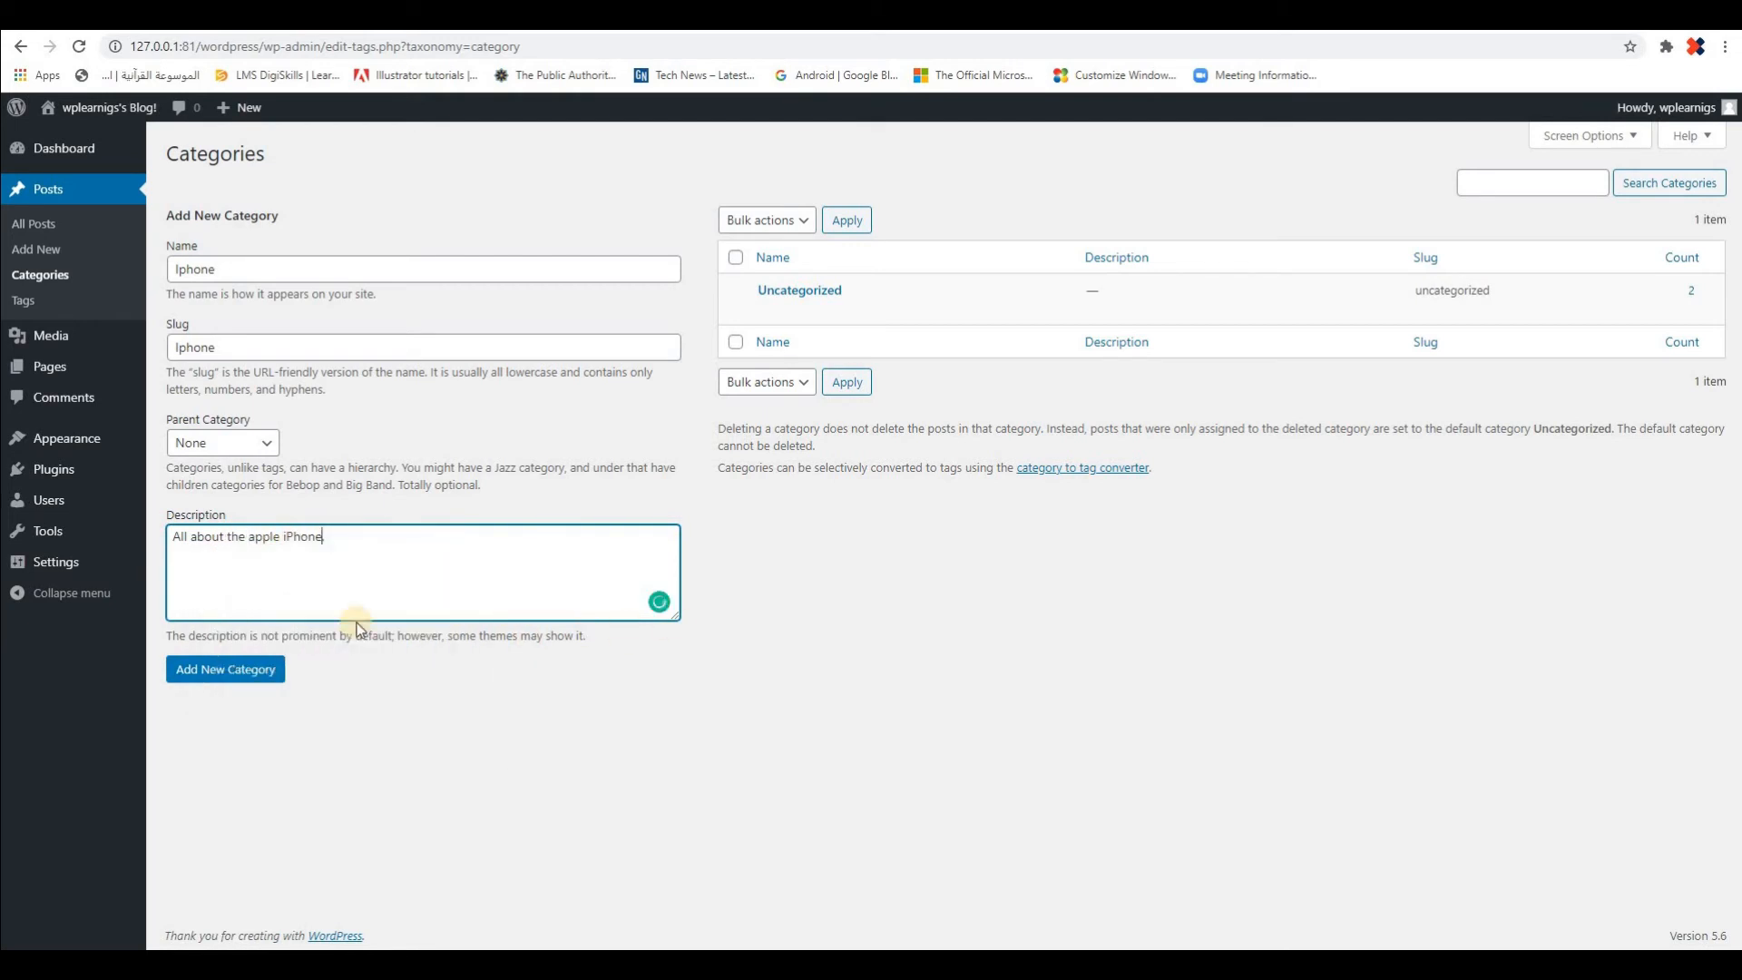
click(223, 671)
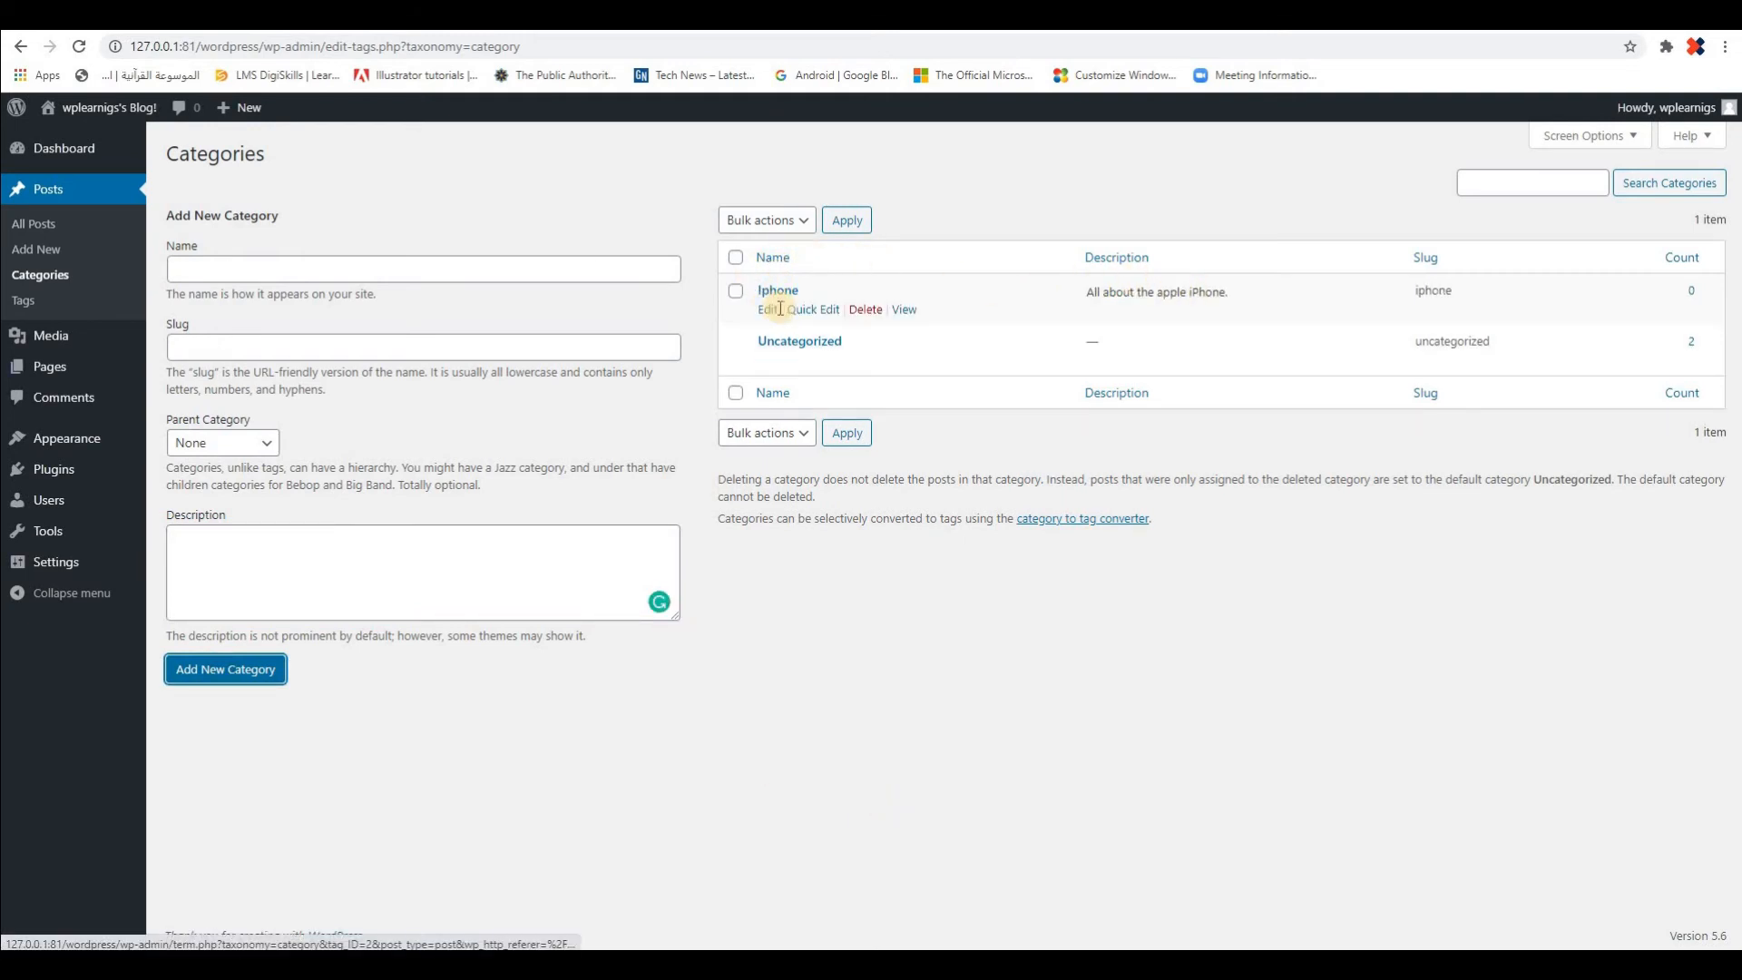
View the Iphone category's page on the site in a new browser tab, and return to the Categories page
right_click(906, 312)
click(923, 322)
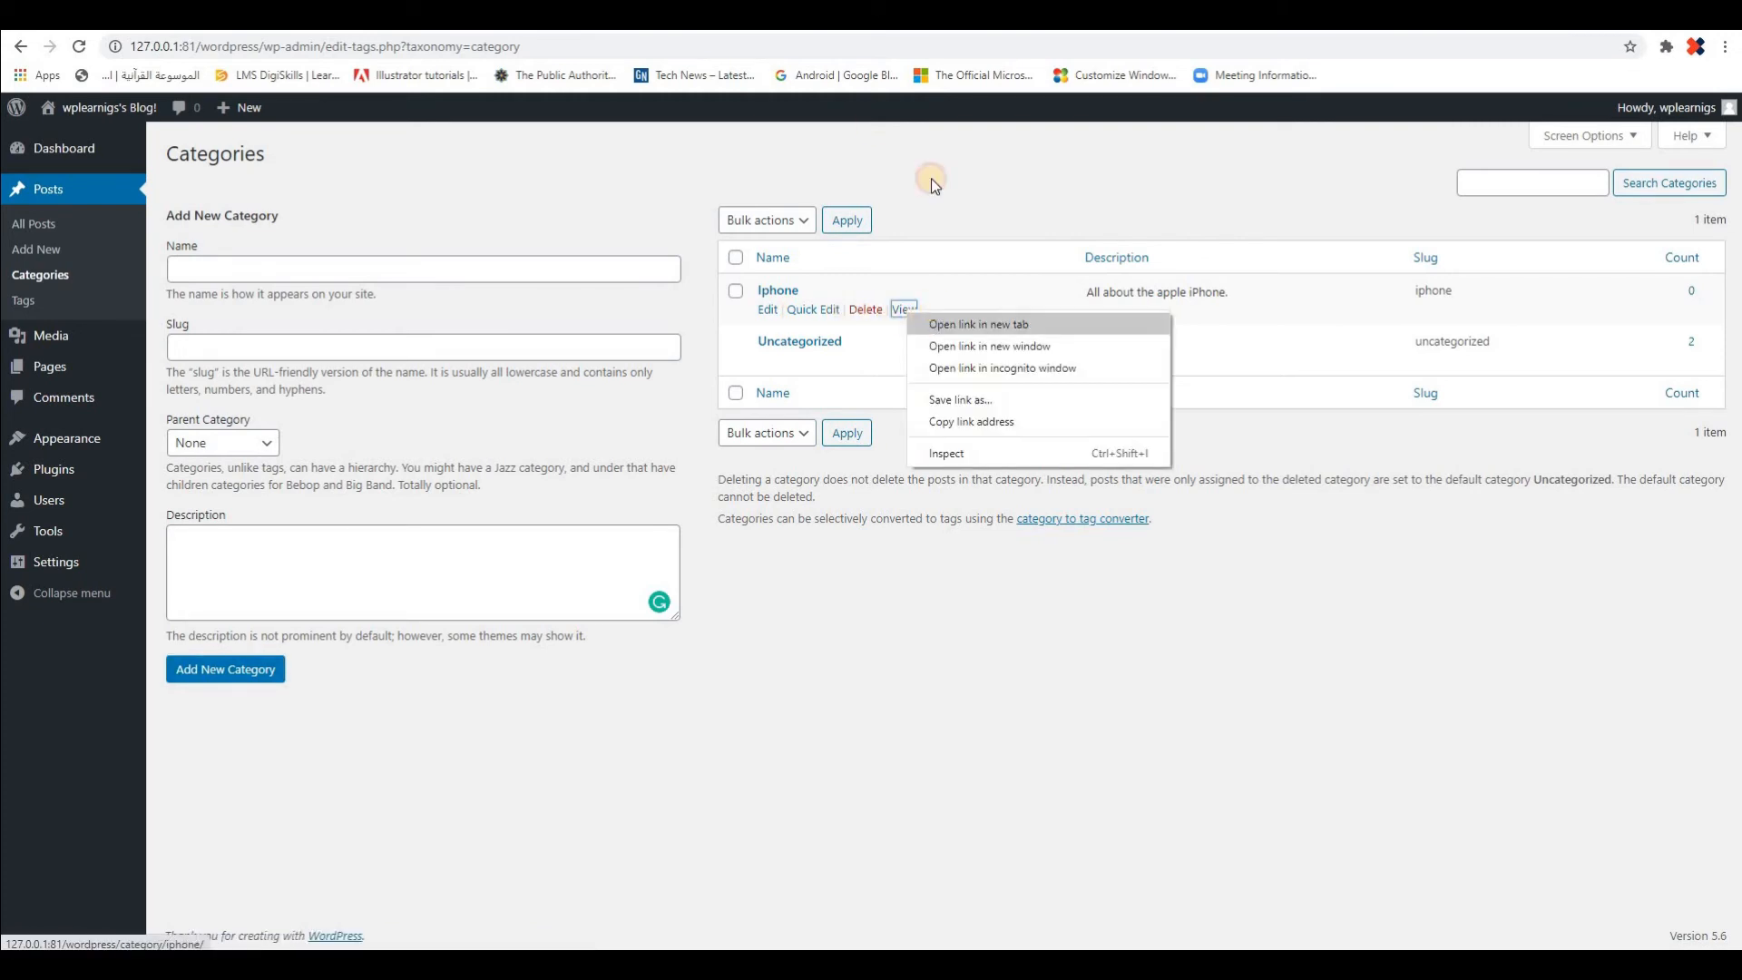
click(961, 15)
scroll(1270, 585, down, 4)
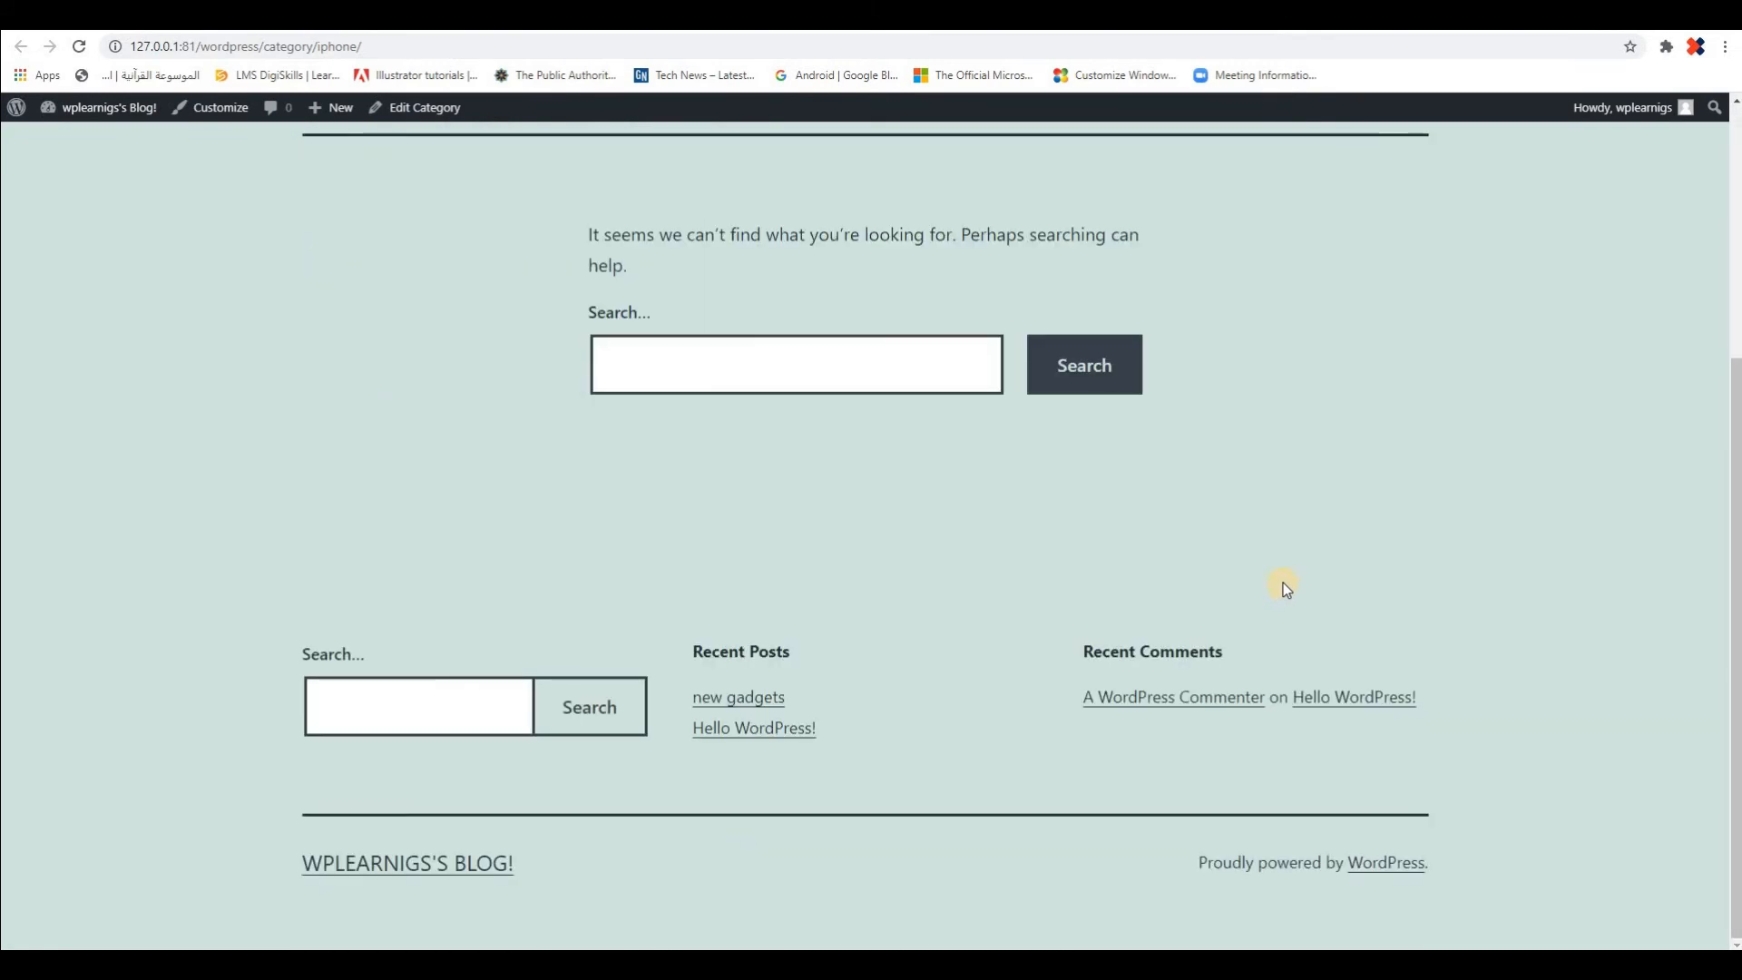
scroll(1282, 582, up, 4)
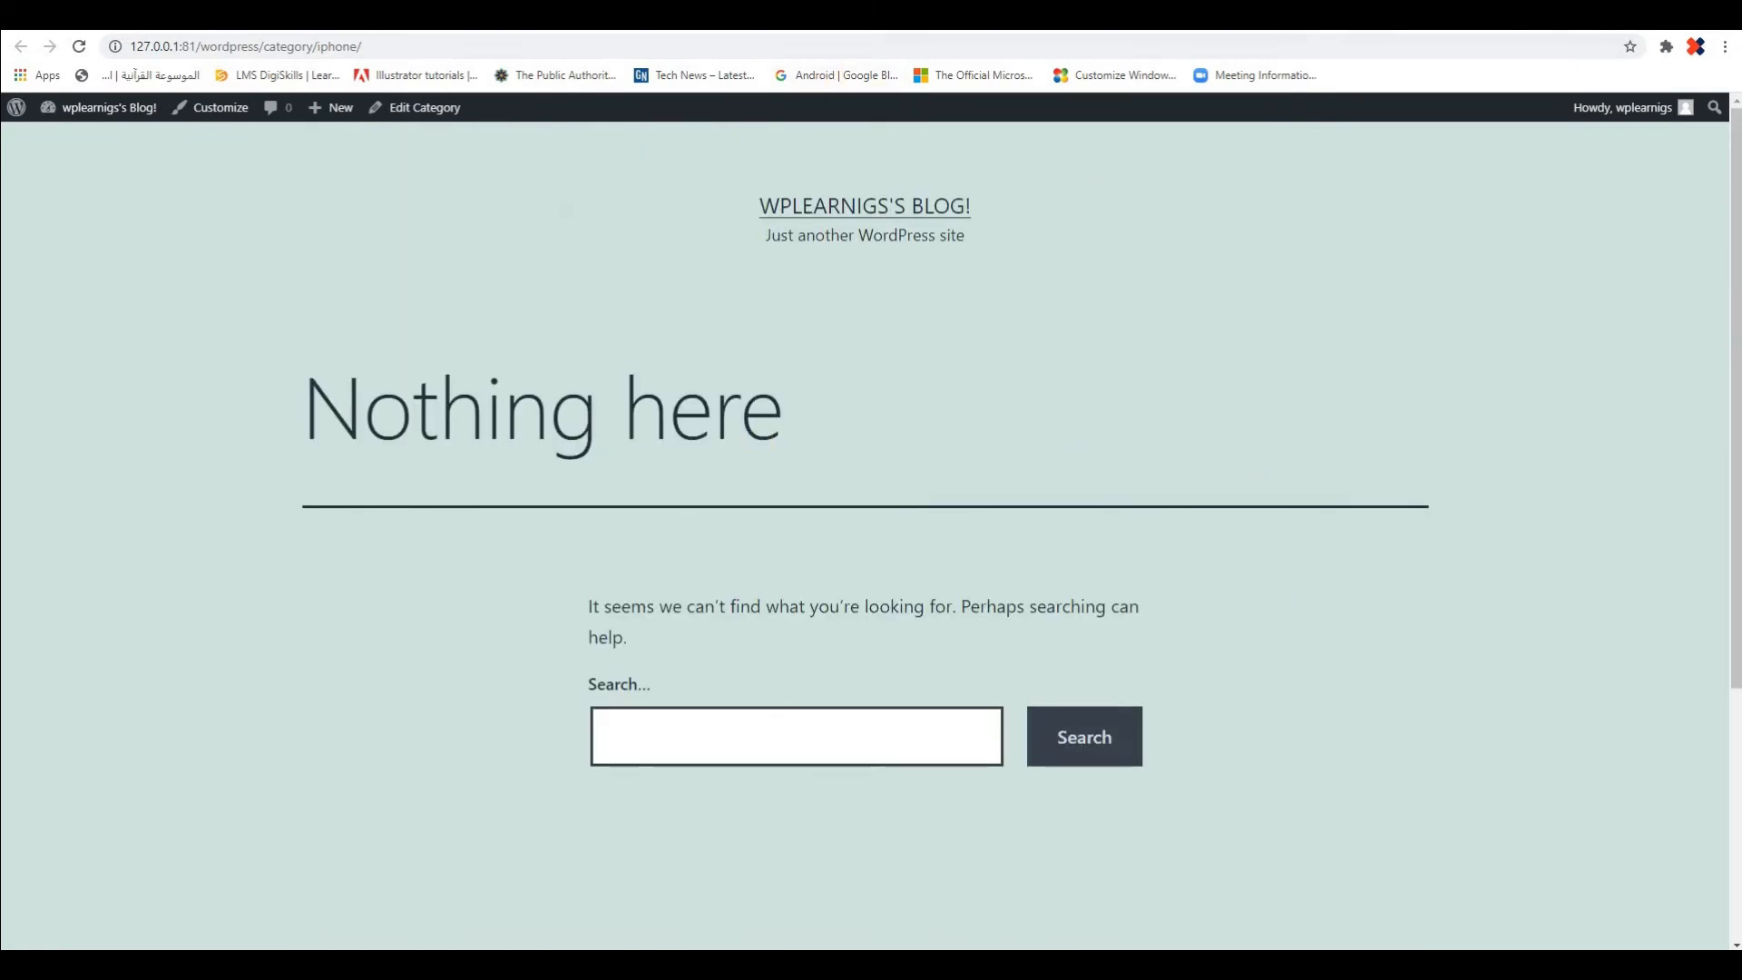
click(753, 16)
click(545, 16)
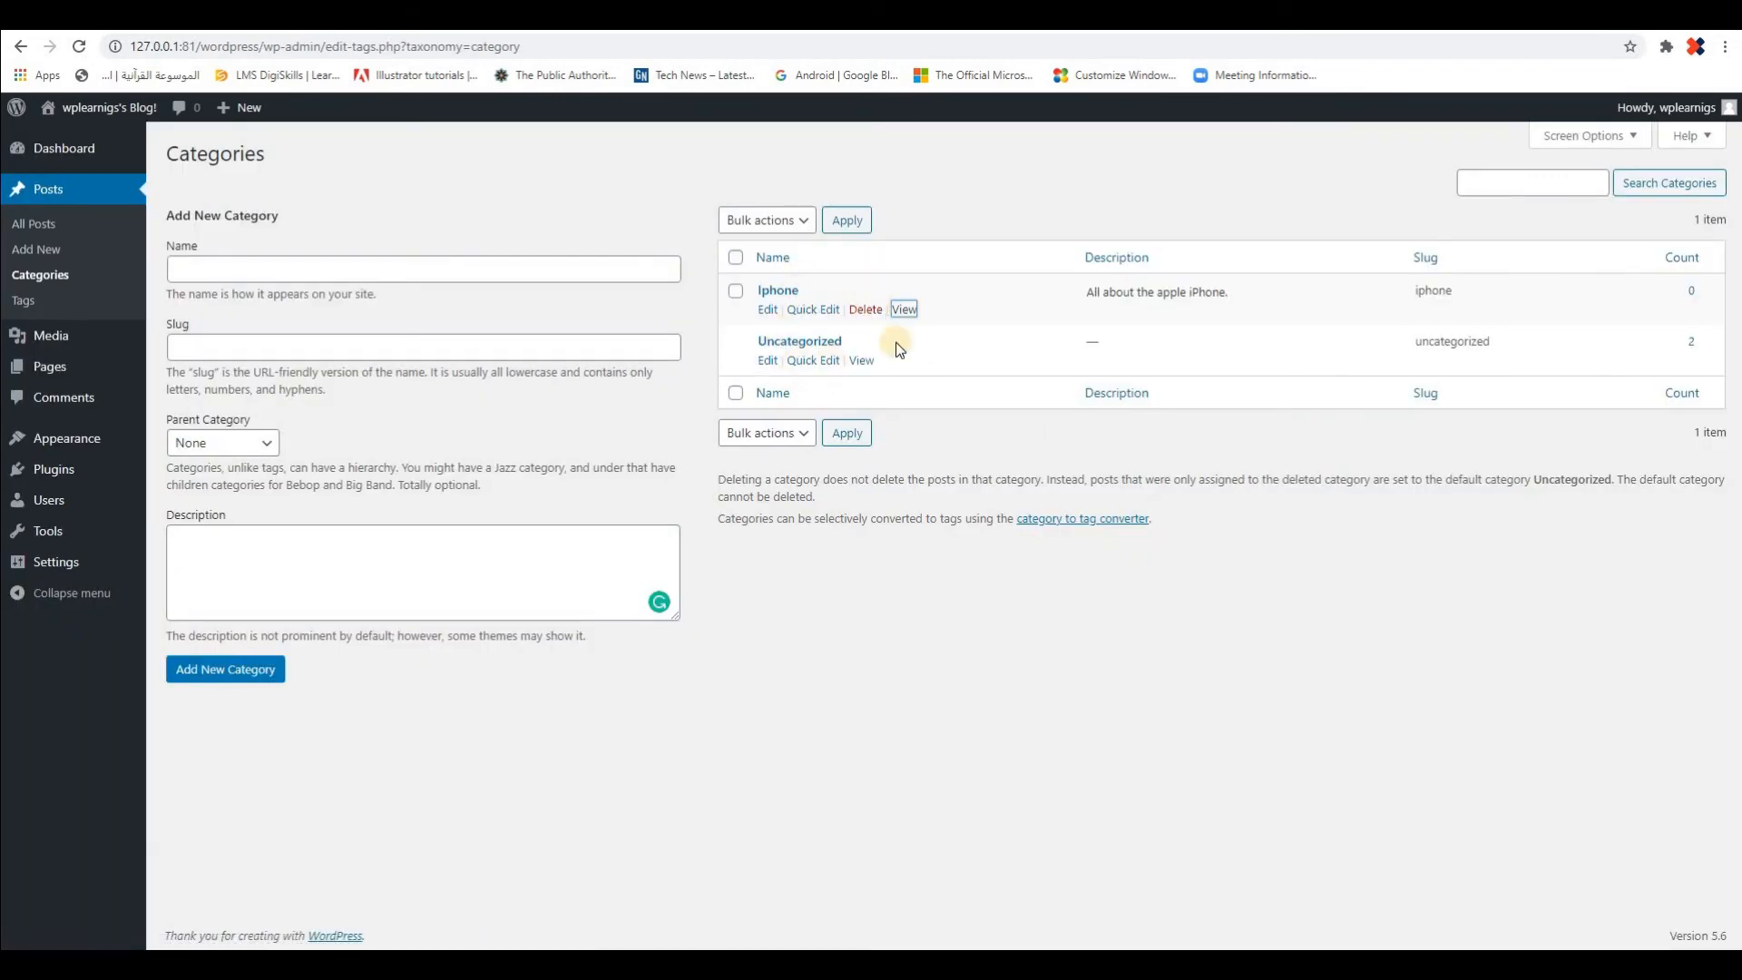
Examine the name and slug of the Iphone category in Quick Edit, and cancel the edit
click(805, 318)
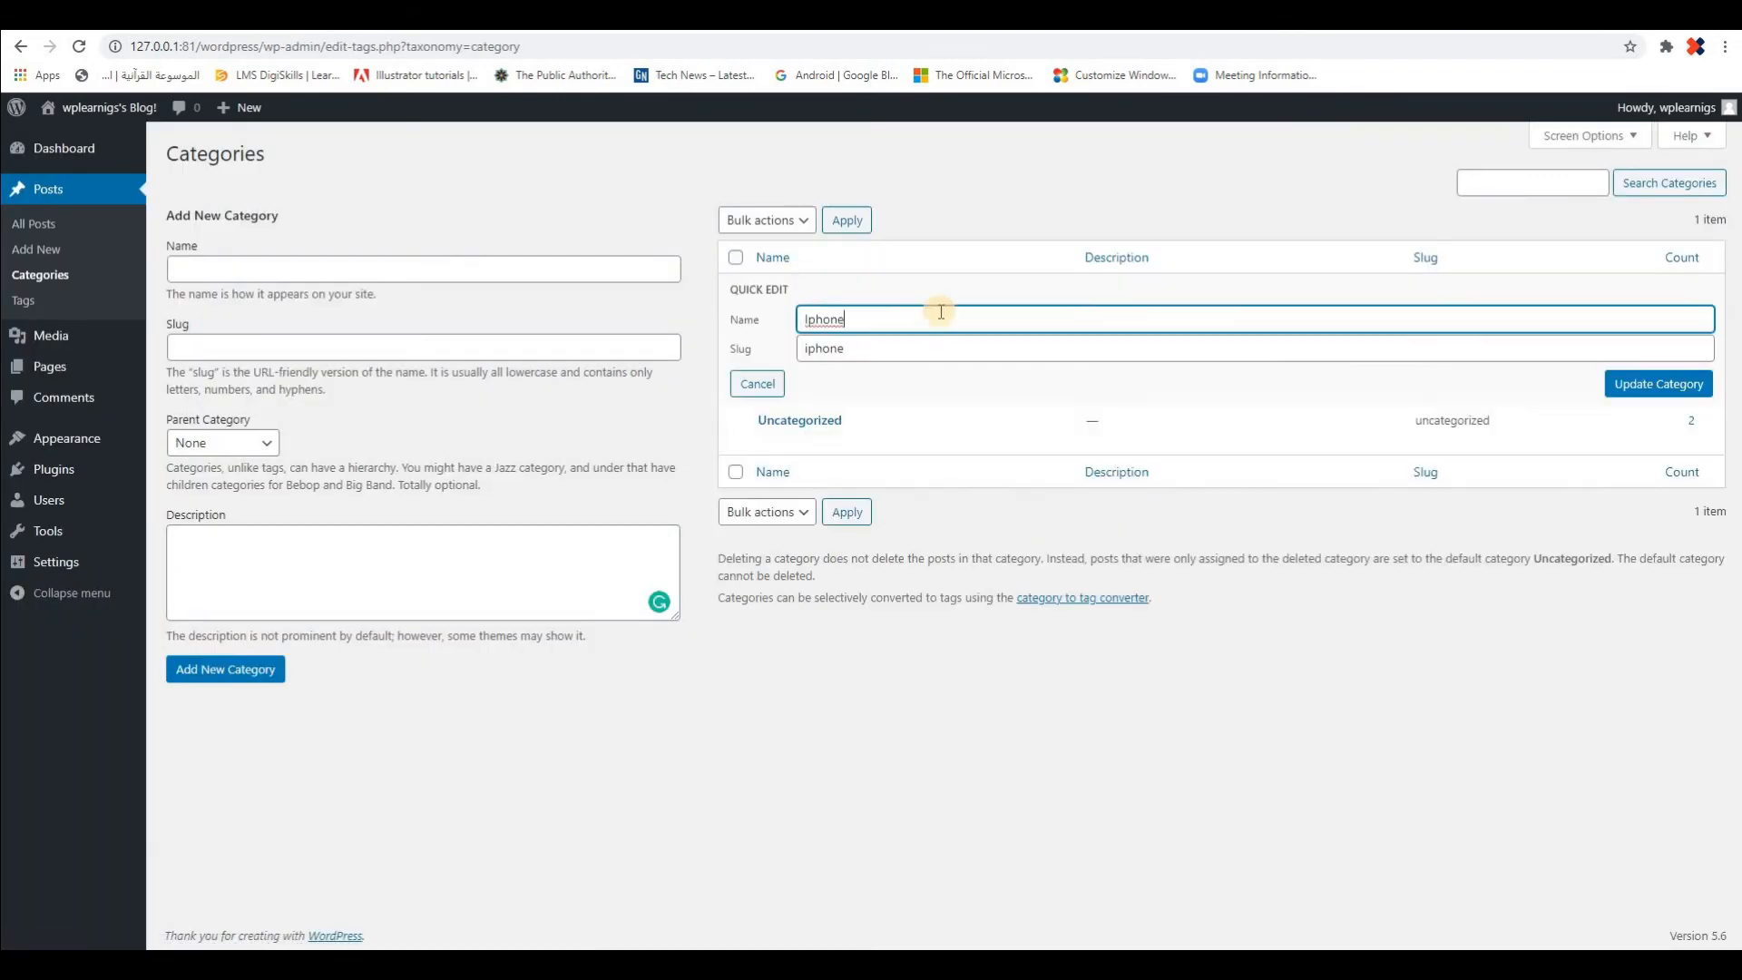
drag(813, 319, 1100, 381)
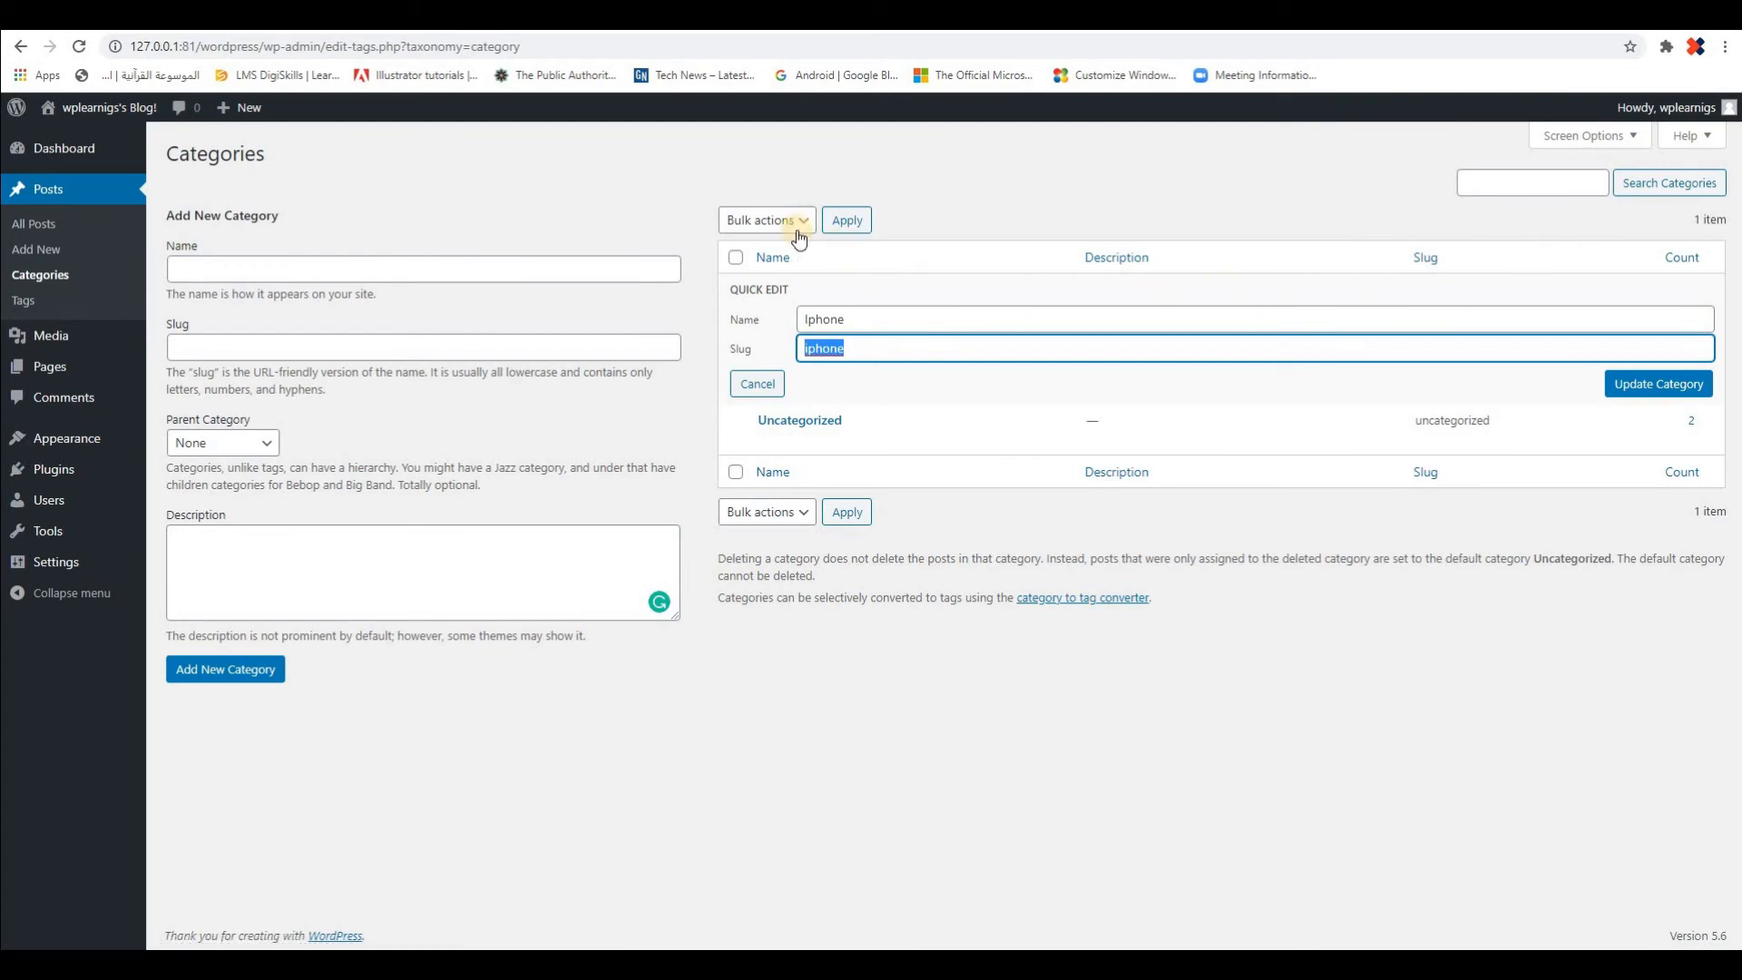
click(758, 383)
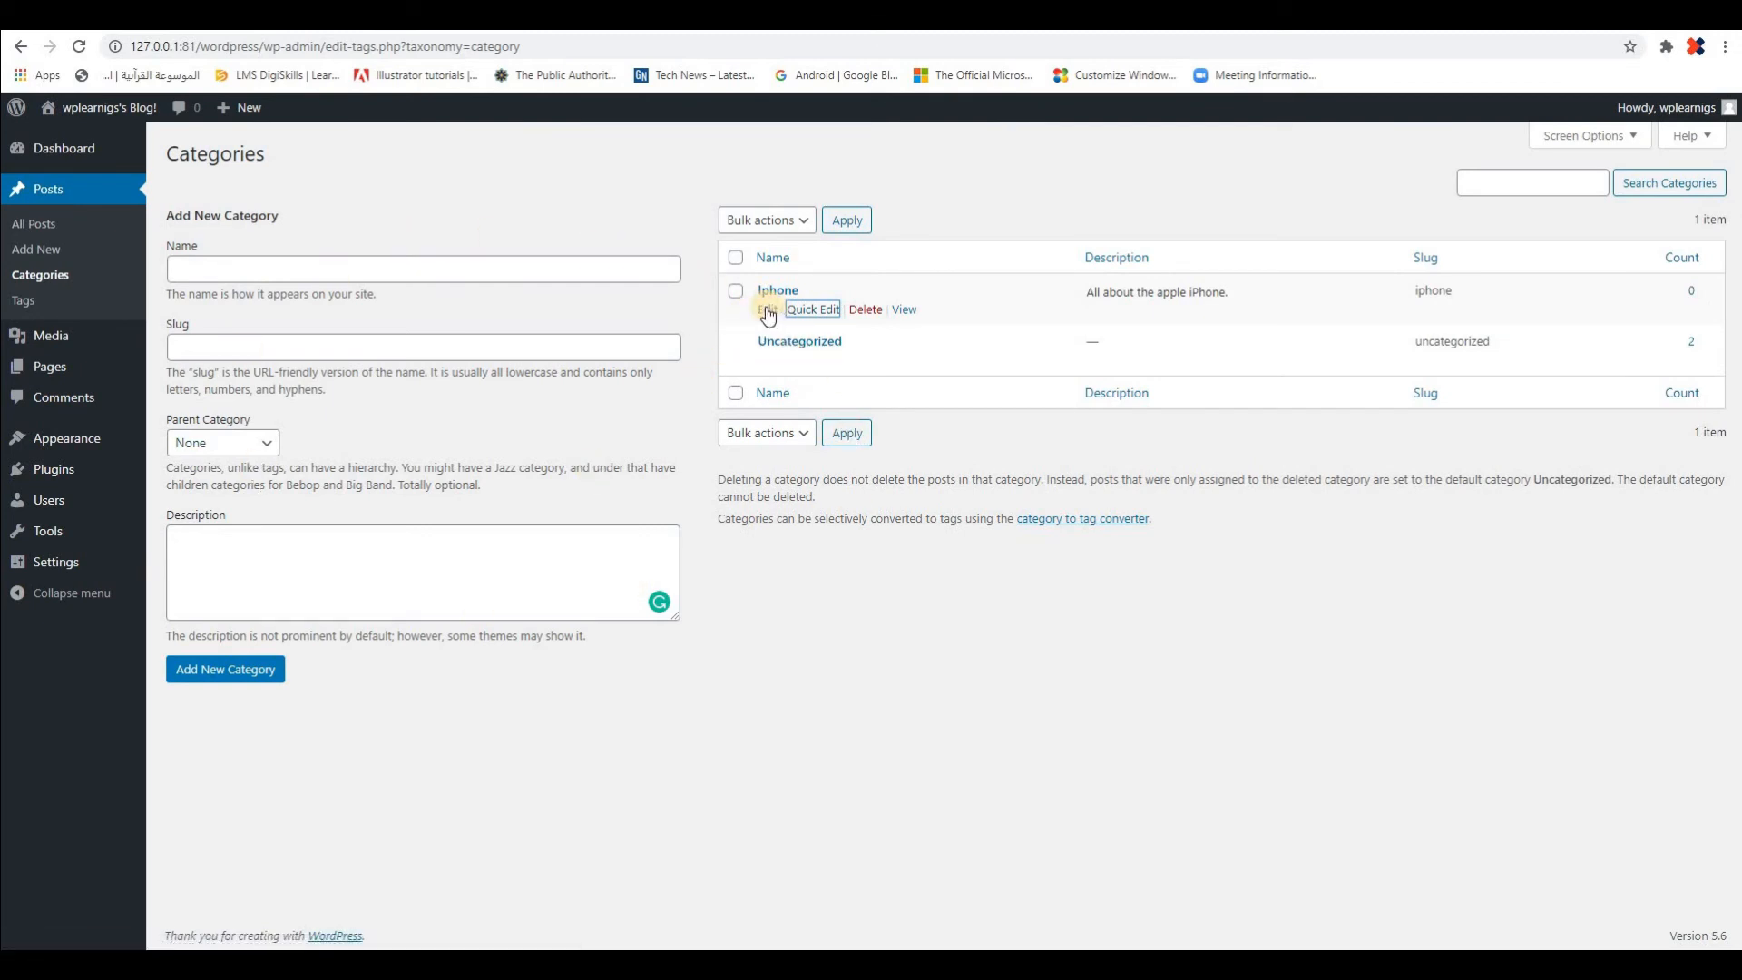
Edit the Iphone category to rename it "iPhone", leave its parent category at None, and save the update
click(767, 311)
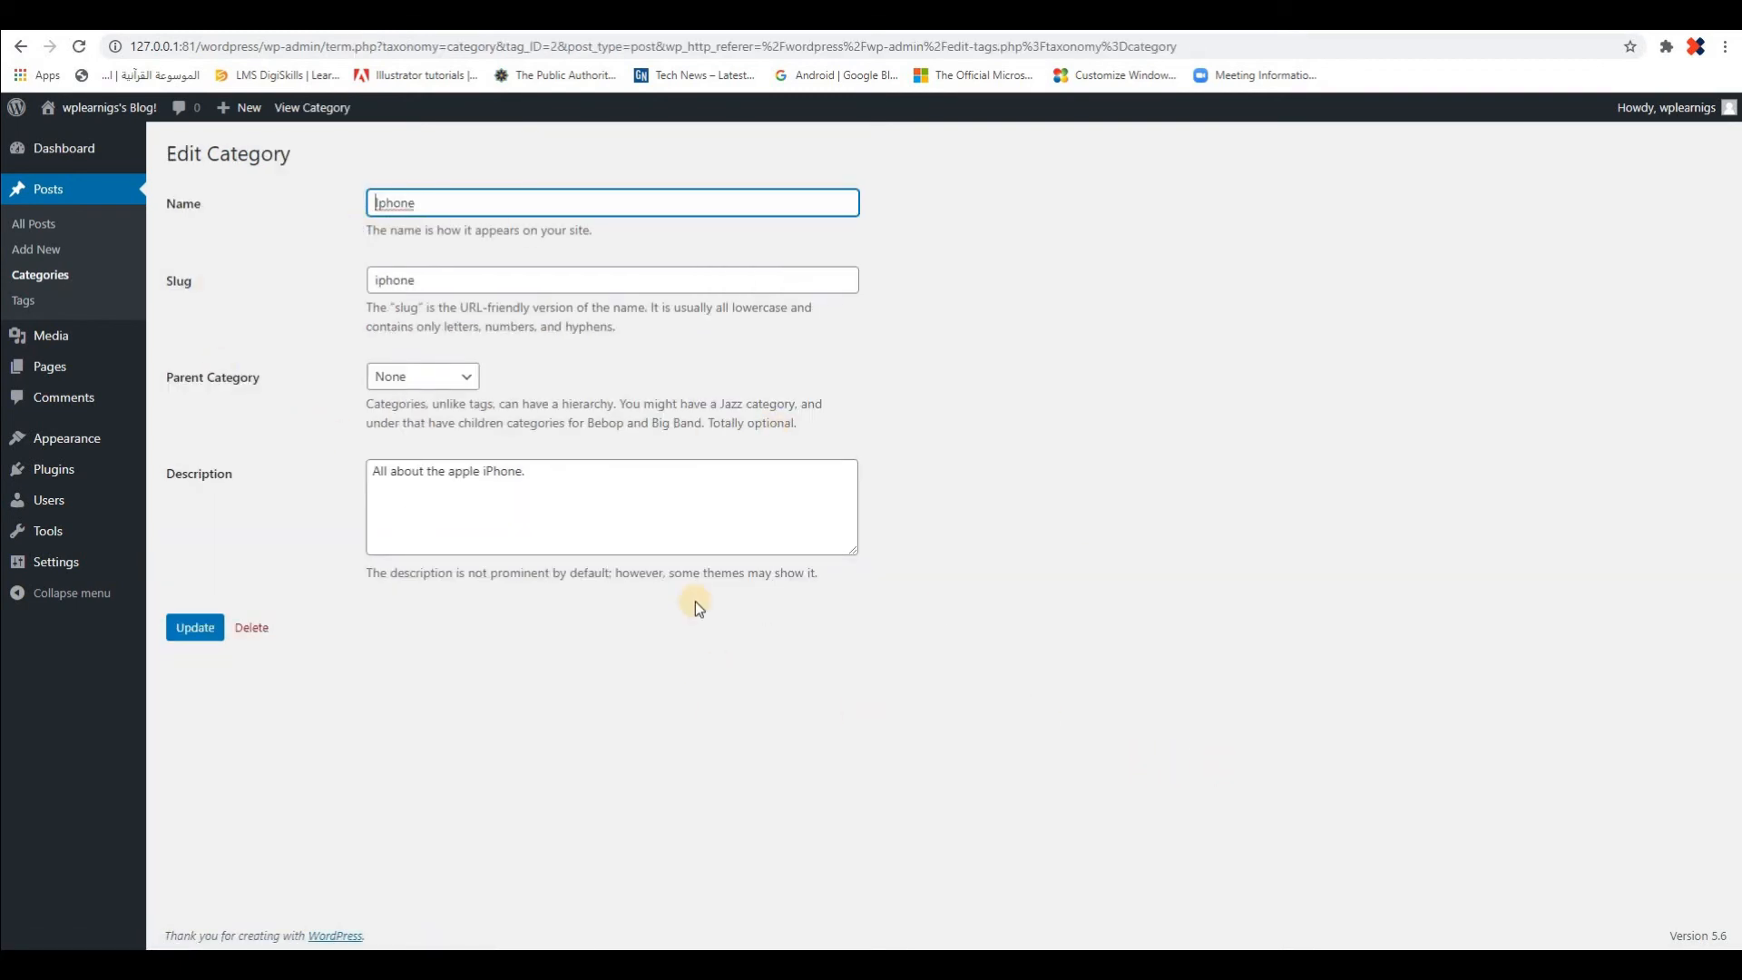
click(401, 203)
click(409, 254)
key(BackSpace)
text(P)
click(460, 279)
click(469, 376)
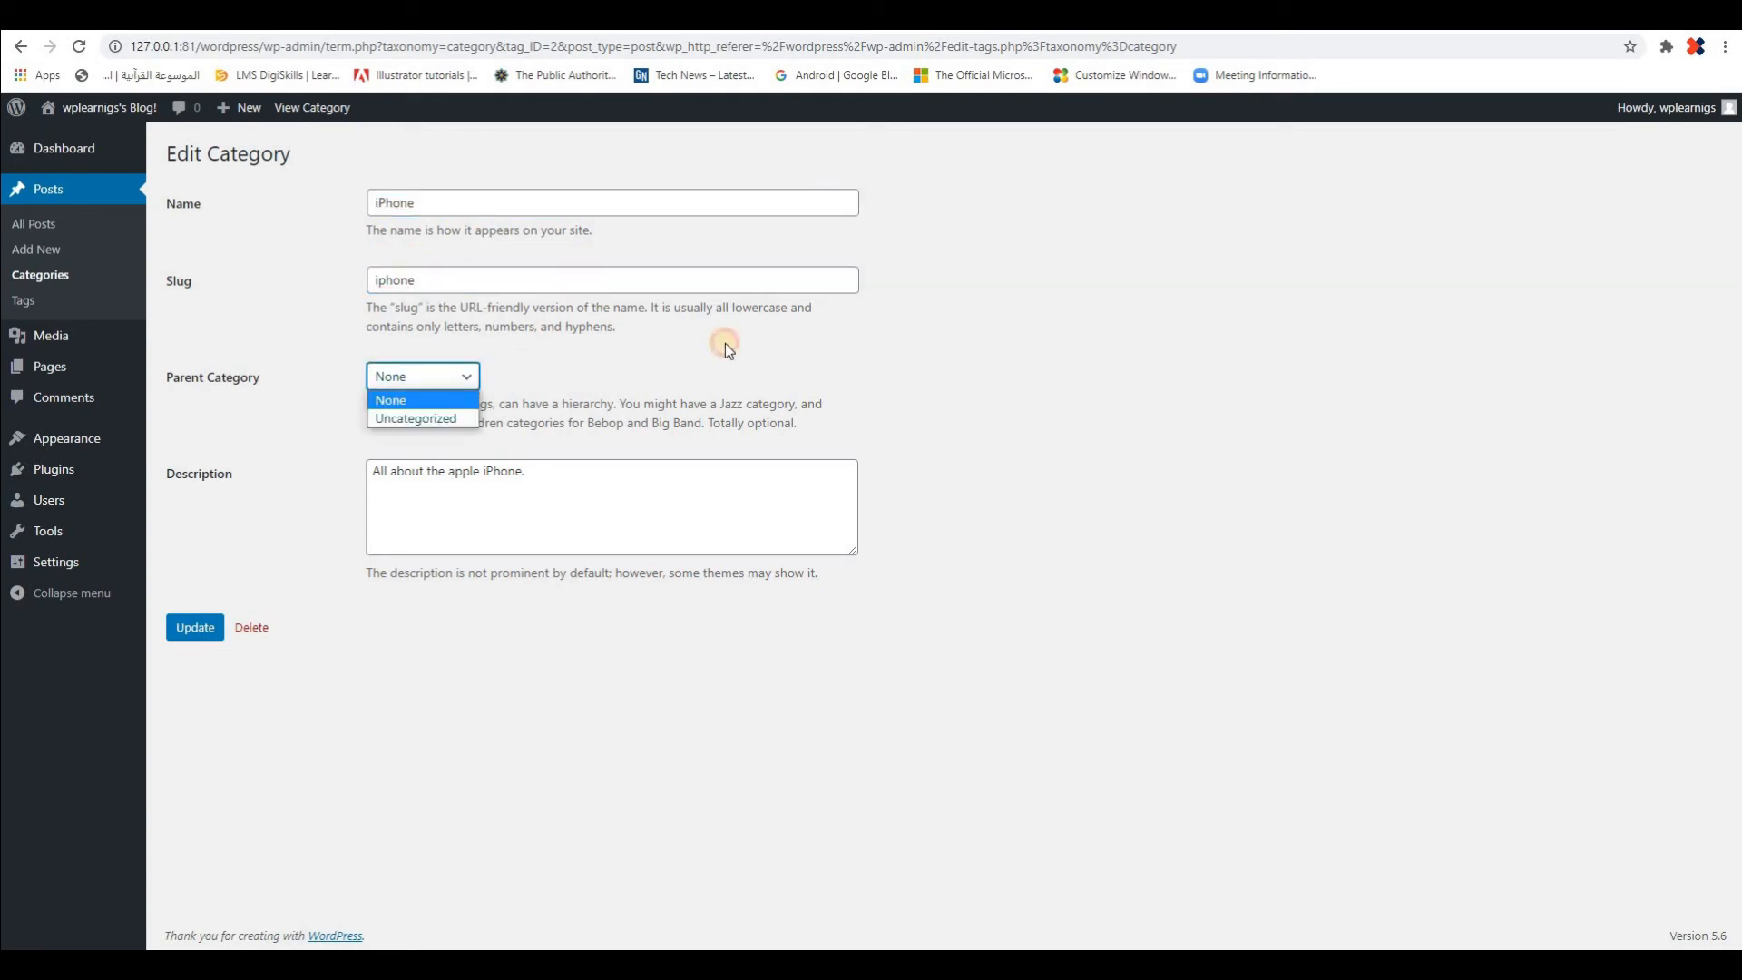
click(726, 343)
click(738, 474)
click(195, 627)
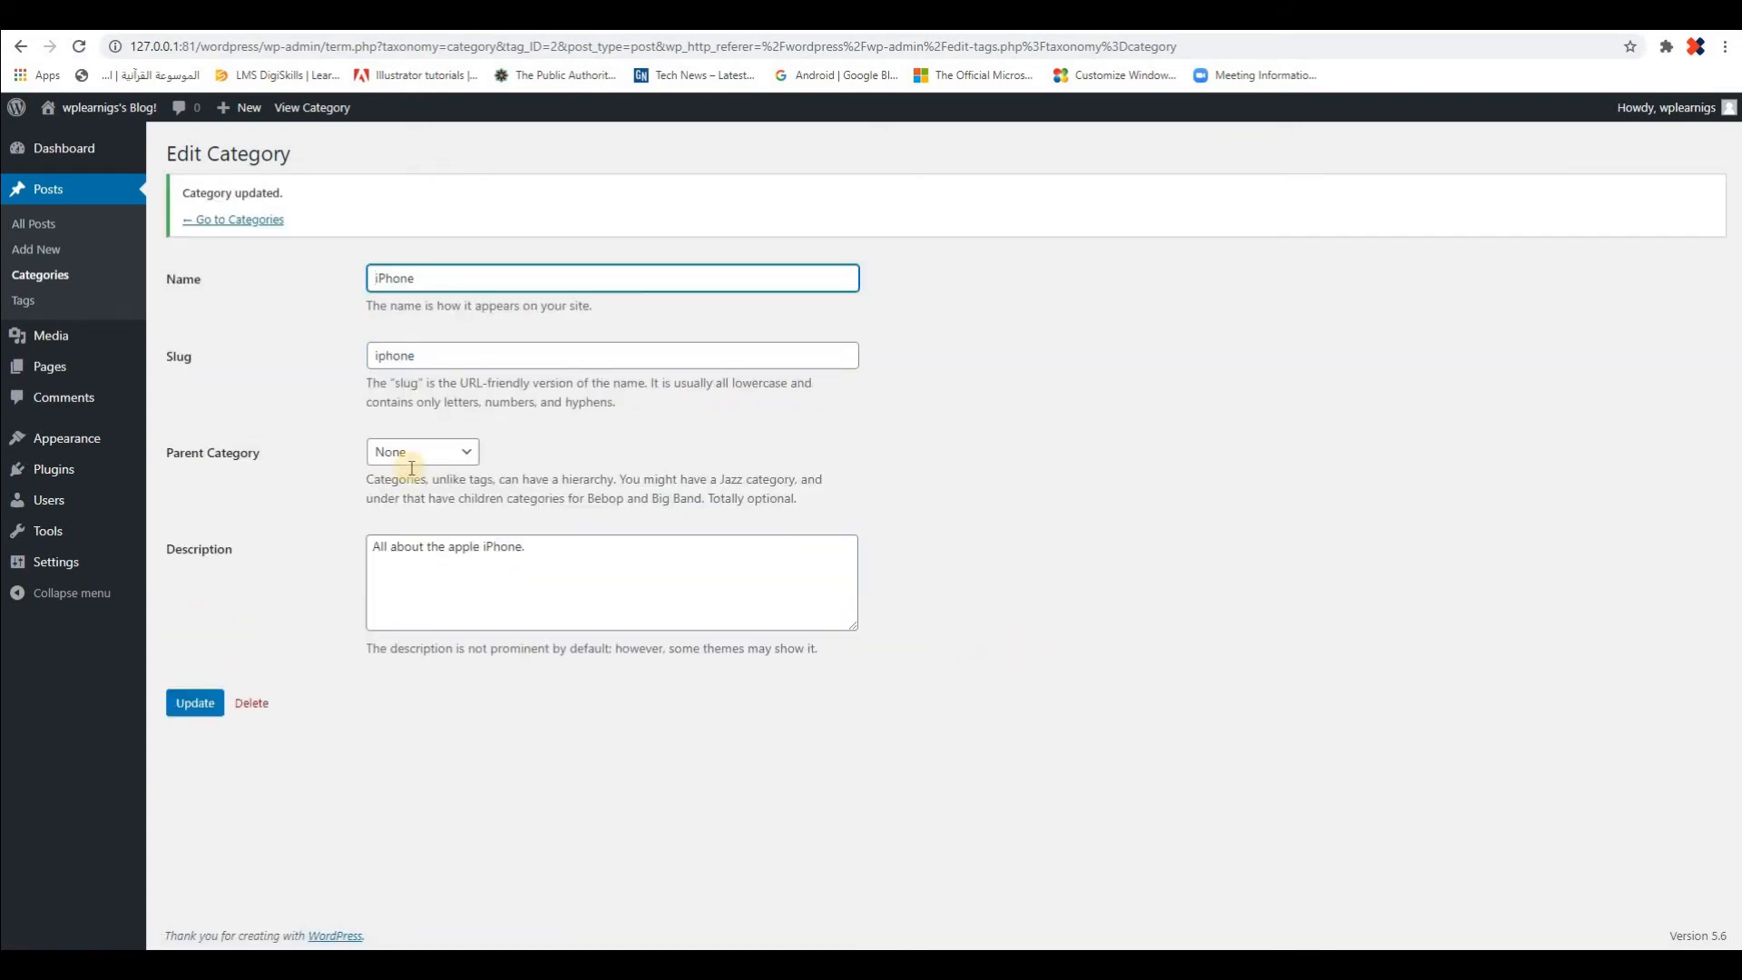
Return to the Categories page and enter "Samsung" as both the name and the slug of a new category
click(229, 220)
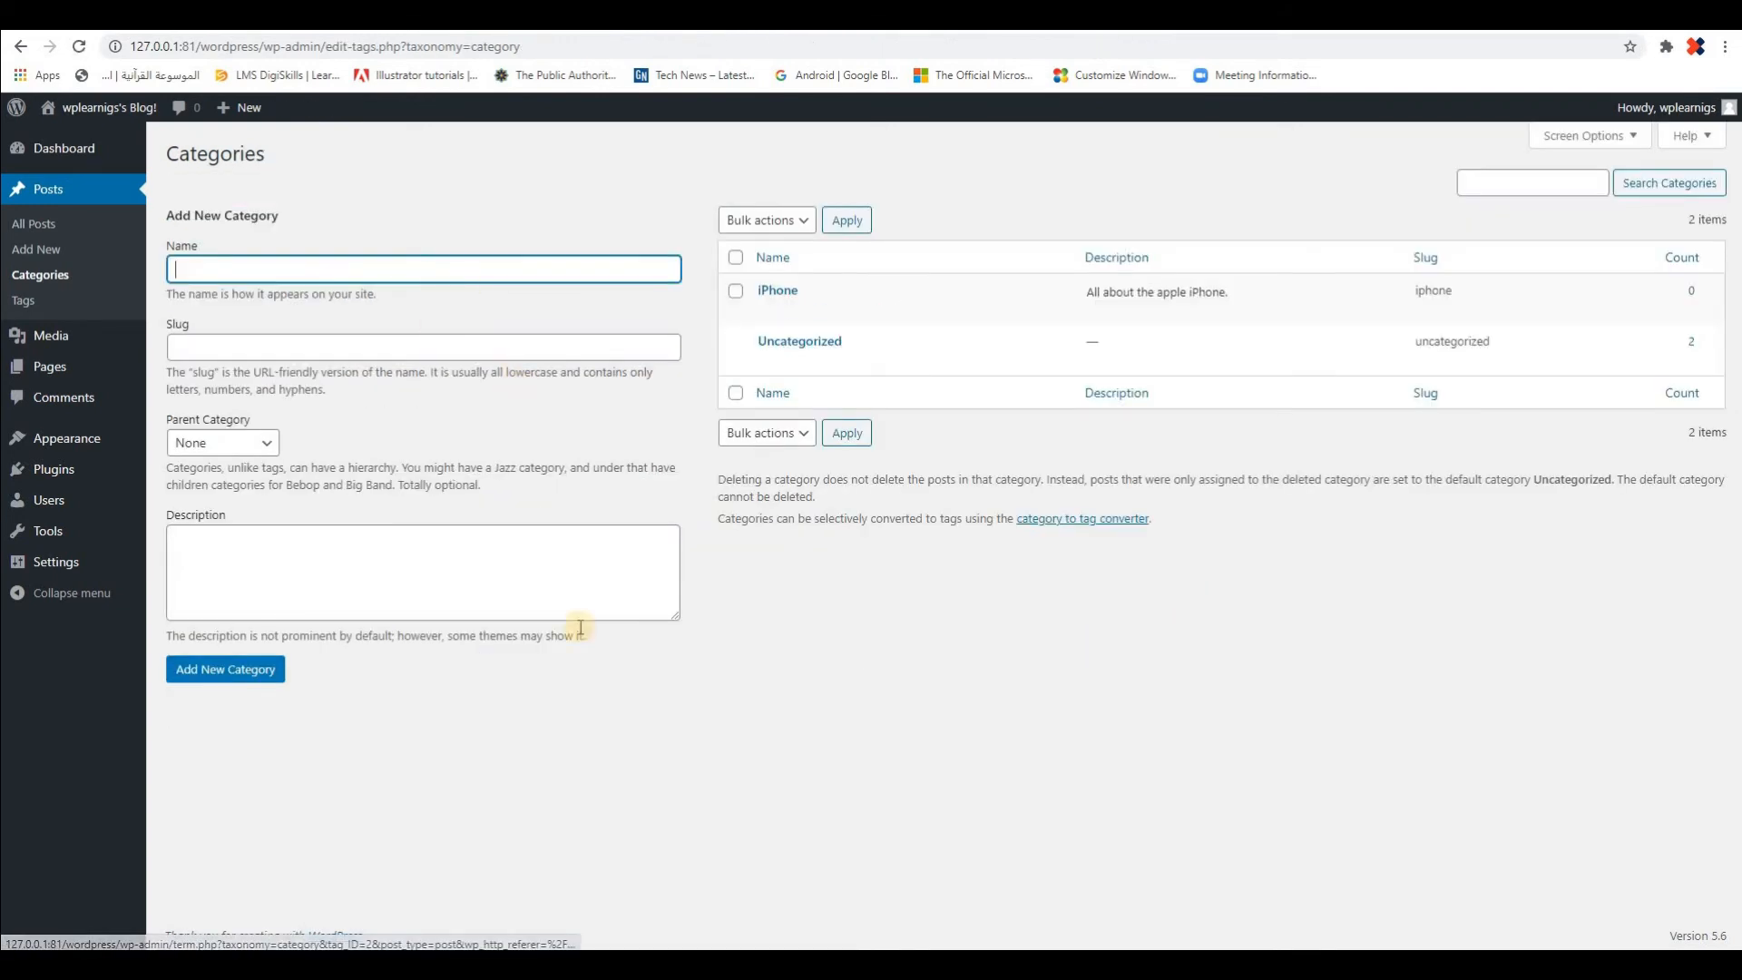
click(354, 272)
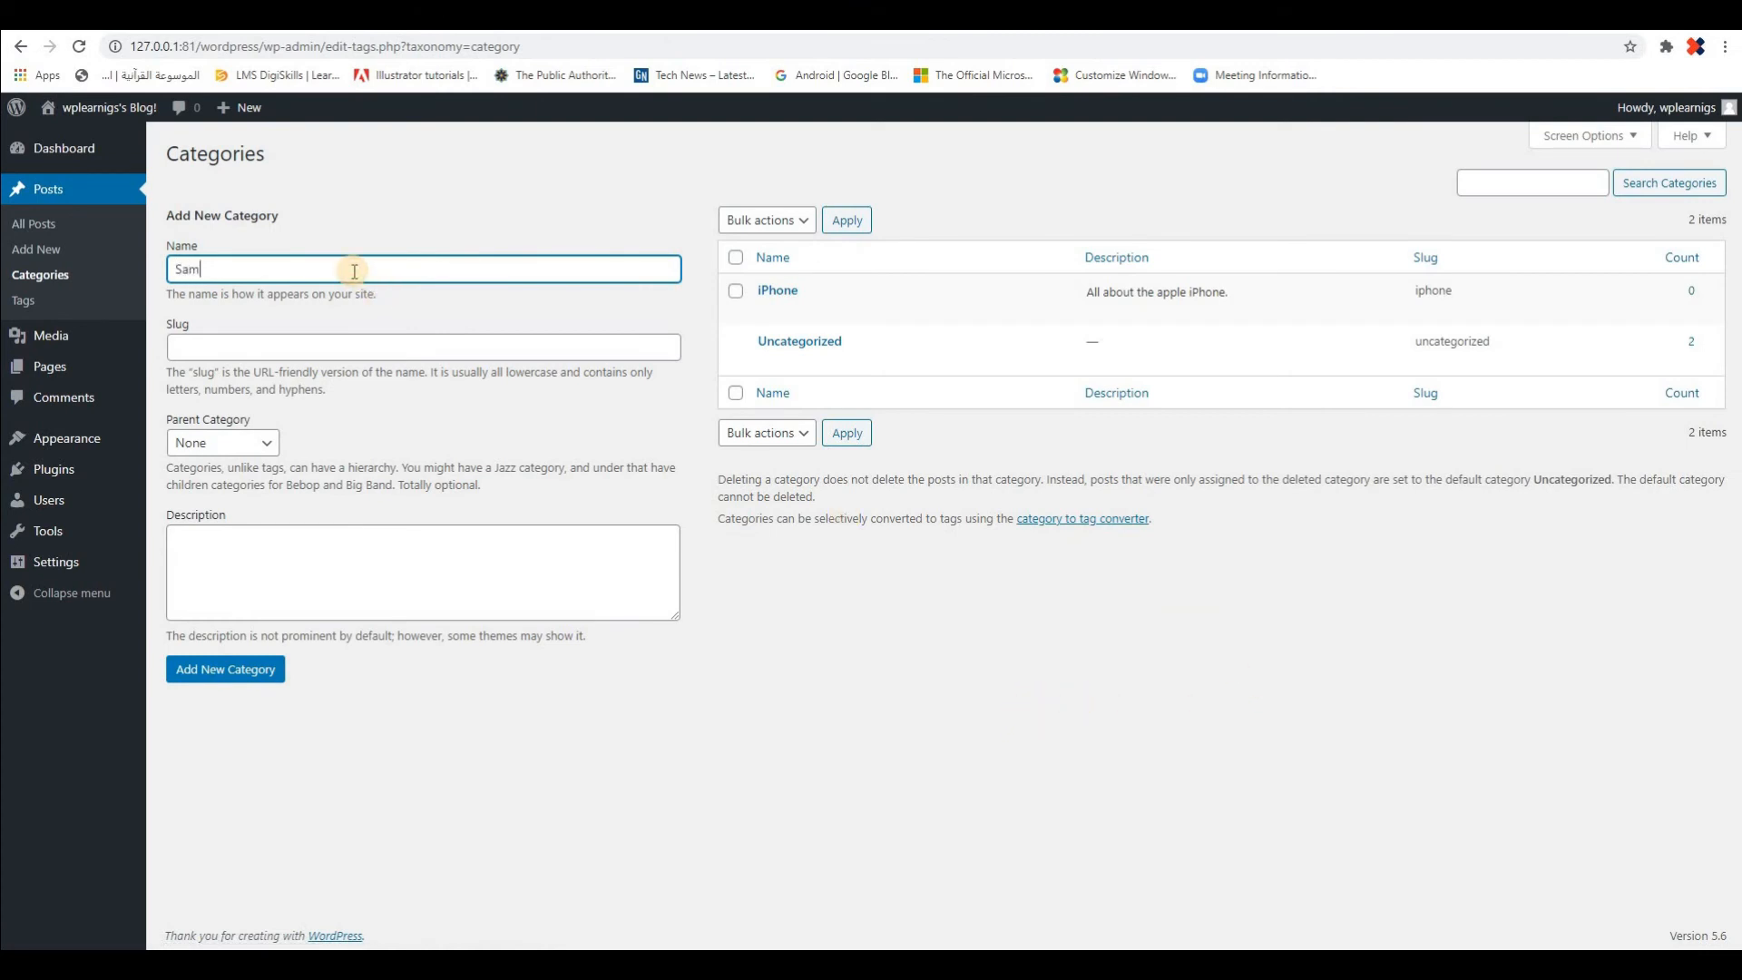
text(Samsung)
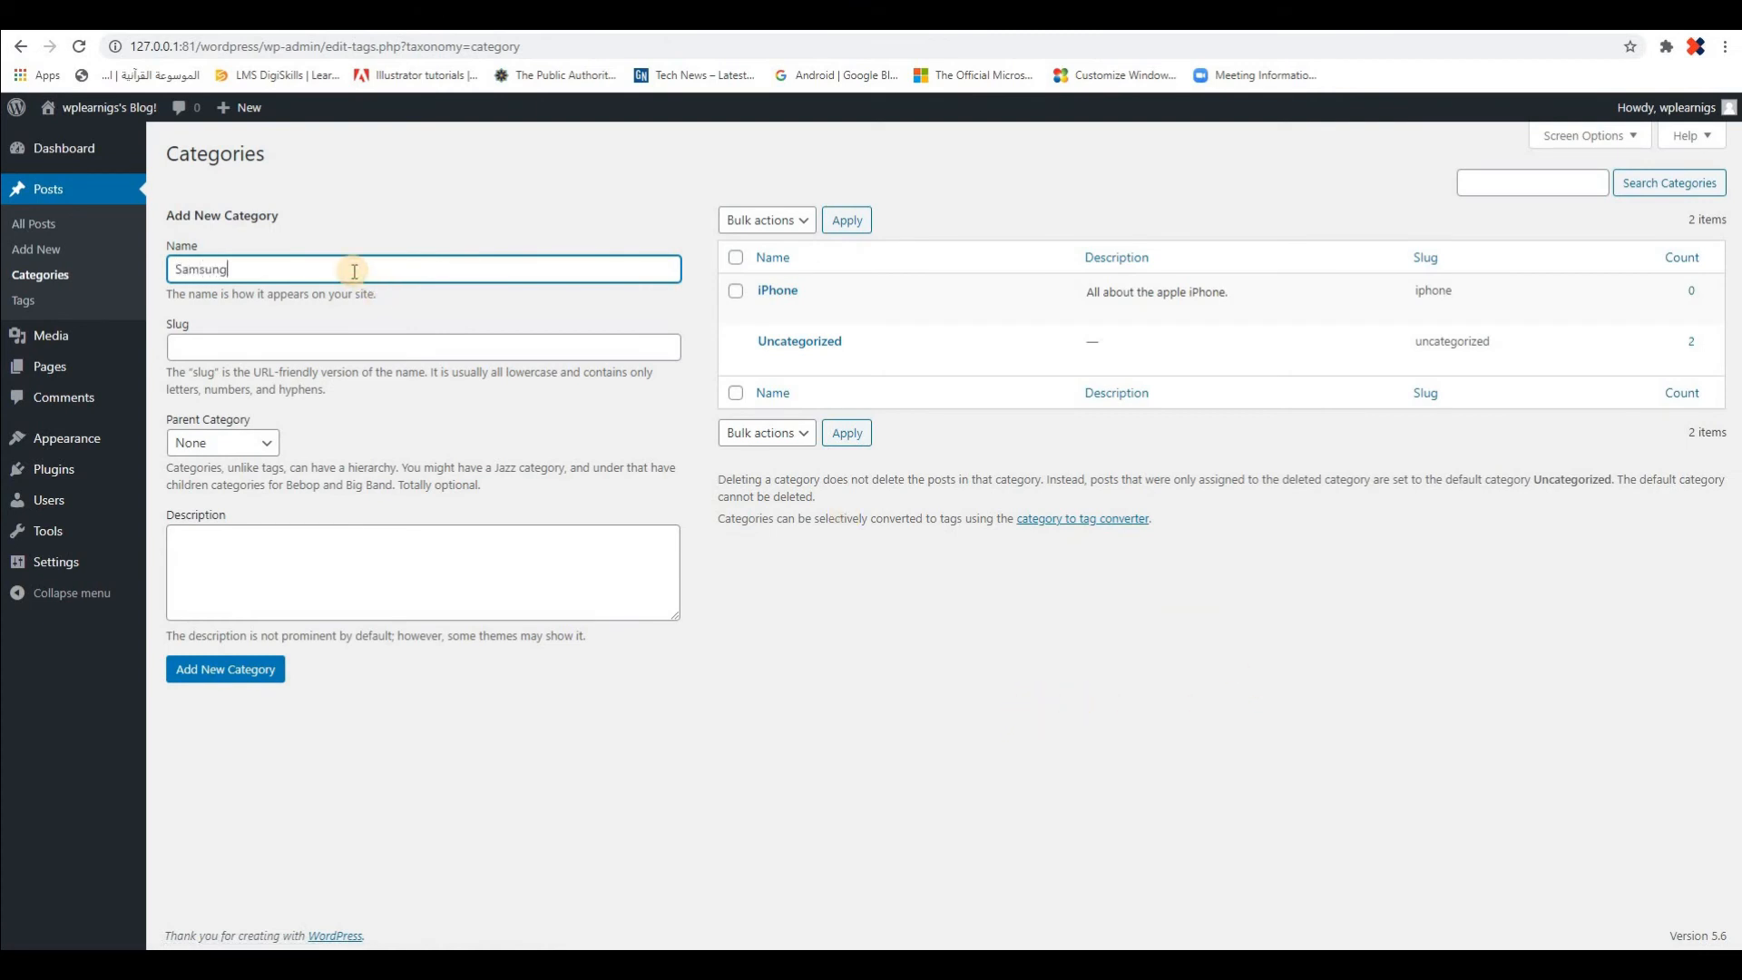
click(313, 348)
key(shift+Tab)
key(ctrl+c)
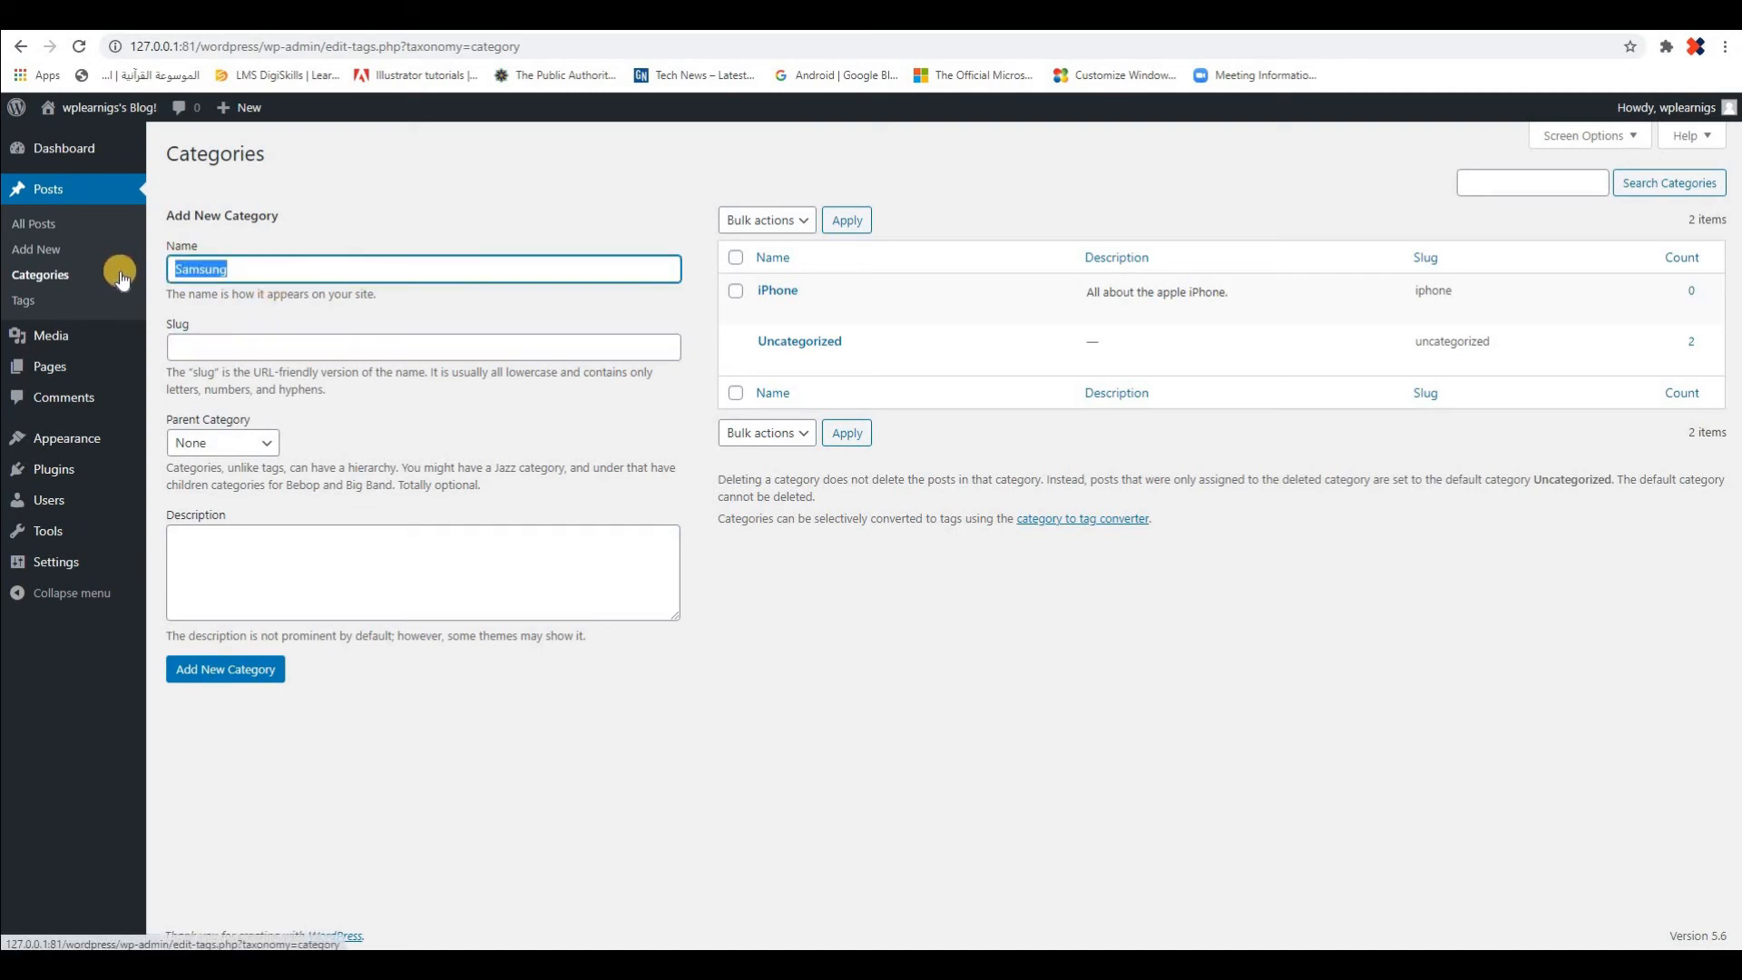
click(235, 341)
key(ctrl+v)
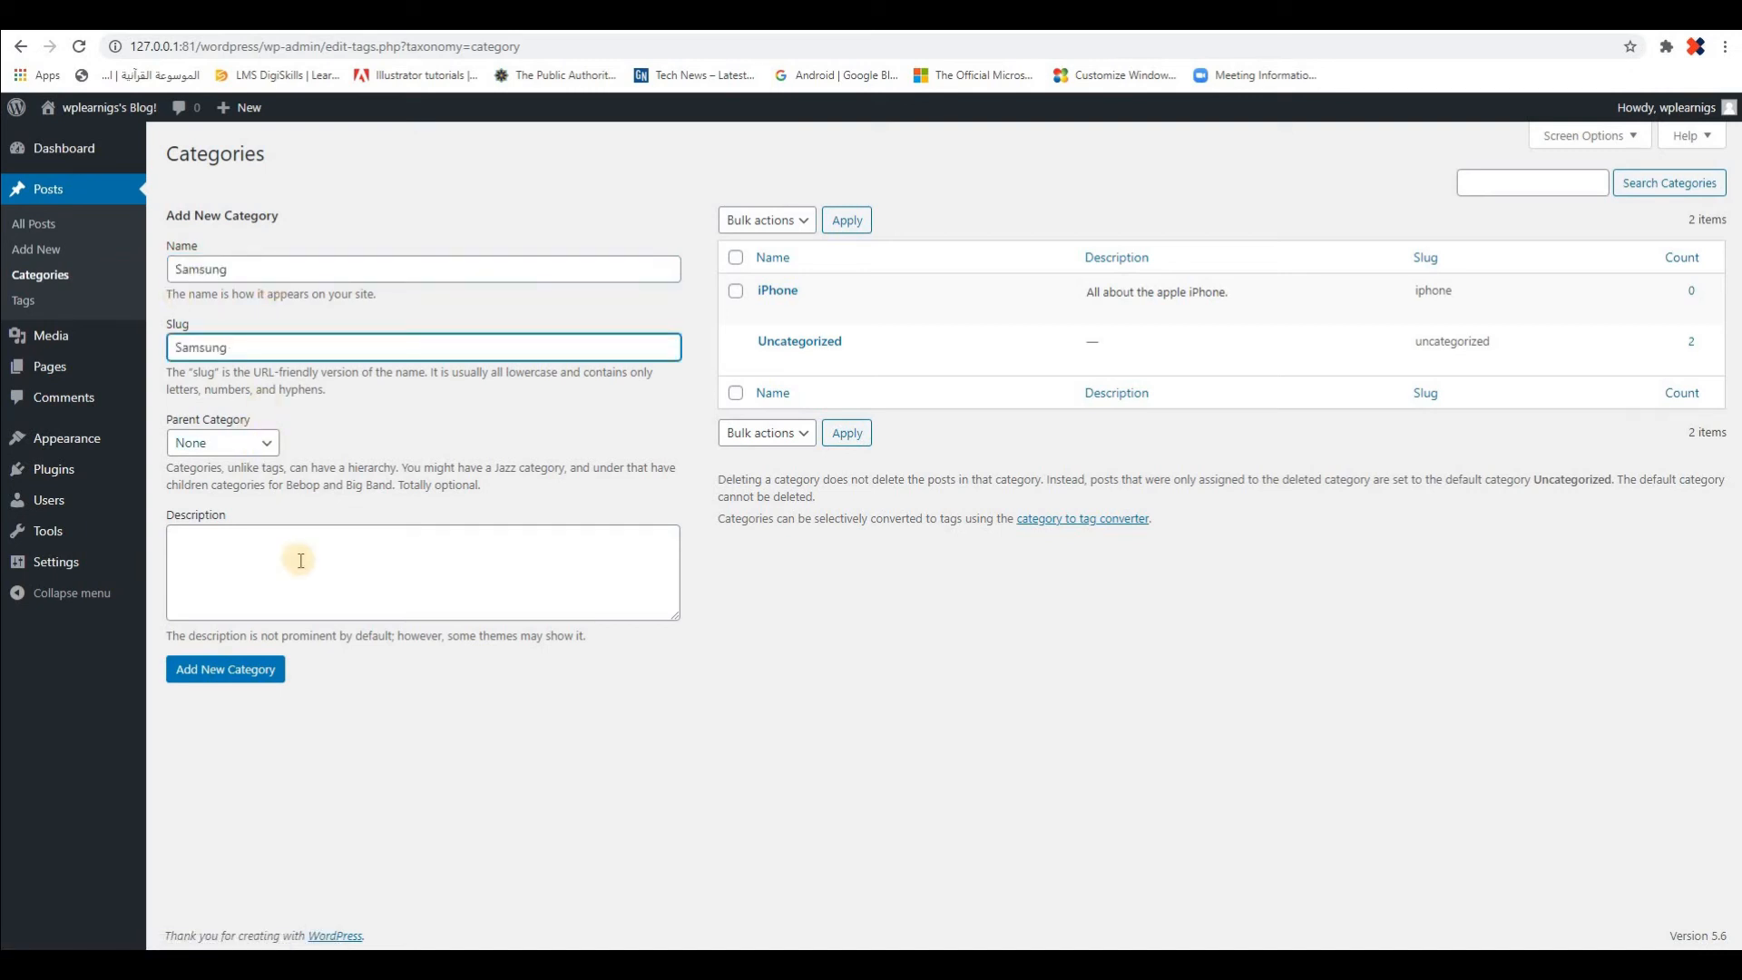
Extend the new category's name to "Samsung Phones" and set its slug to "samsung-phones"
click(264, 265)
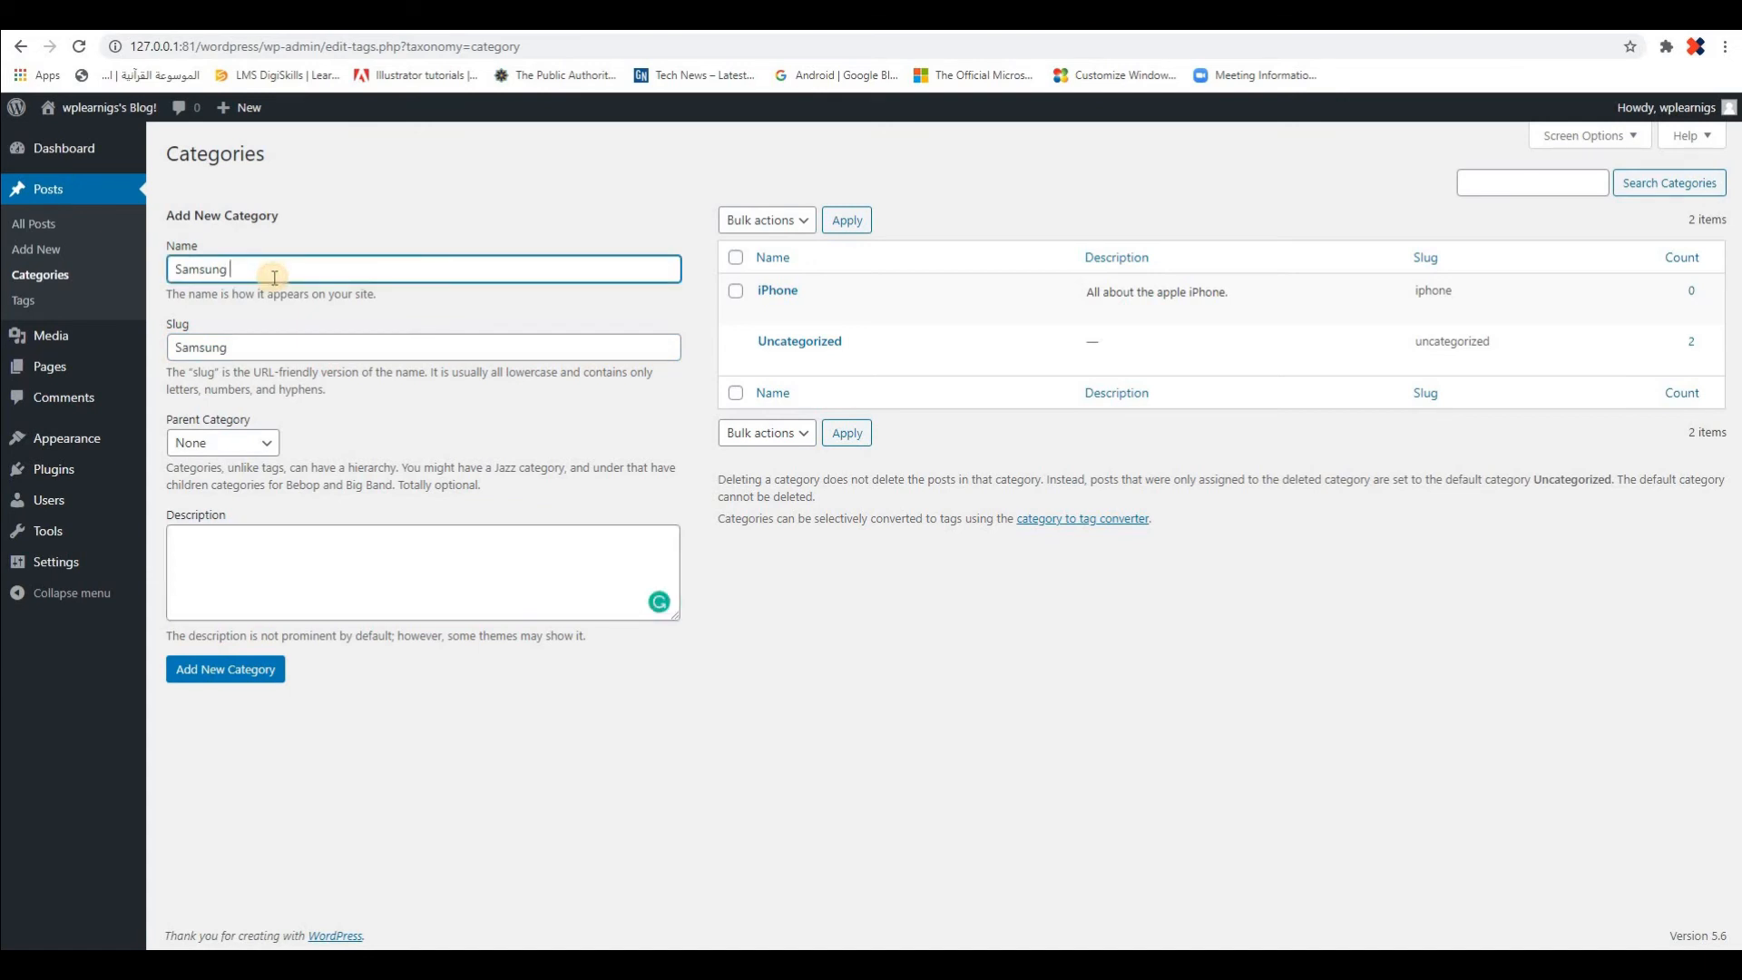
text(Phones)
click(264, 344)
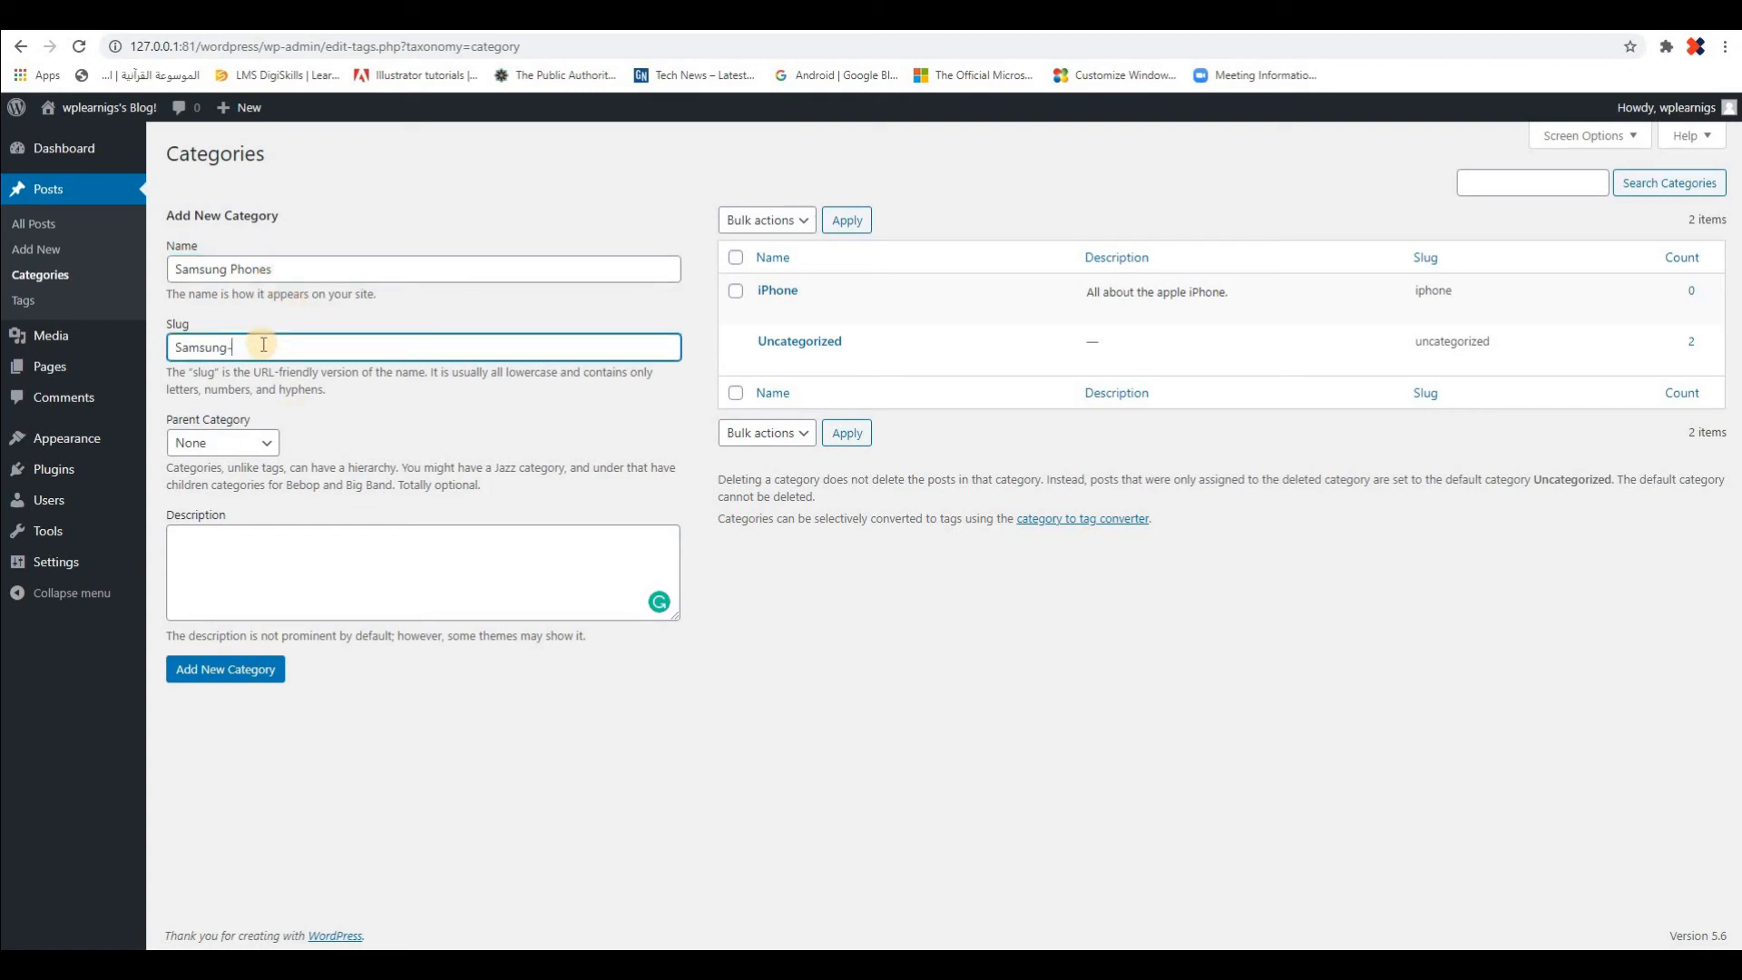
text(Samsun)
key(BackSpace)
key(BackSpace)
key(BackSpace)
key(BackSpace)
key(BackSpace)
key(BackSpace)
text(samsung-phones)
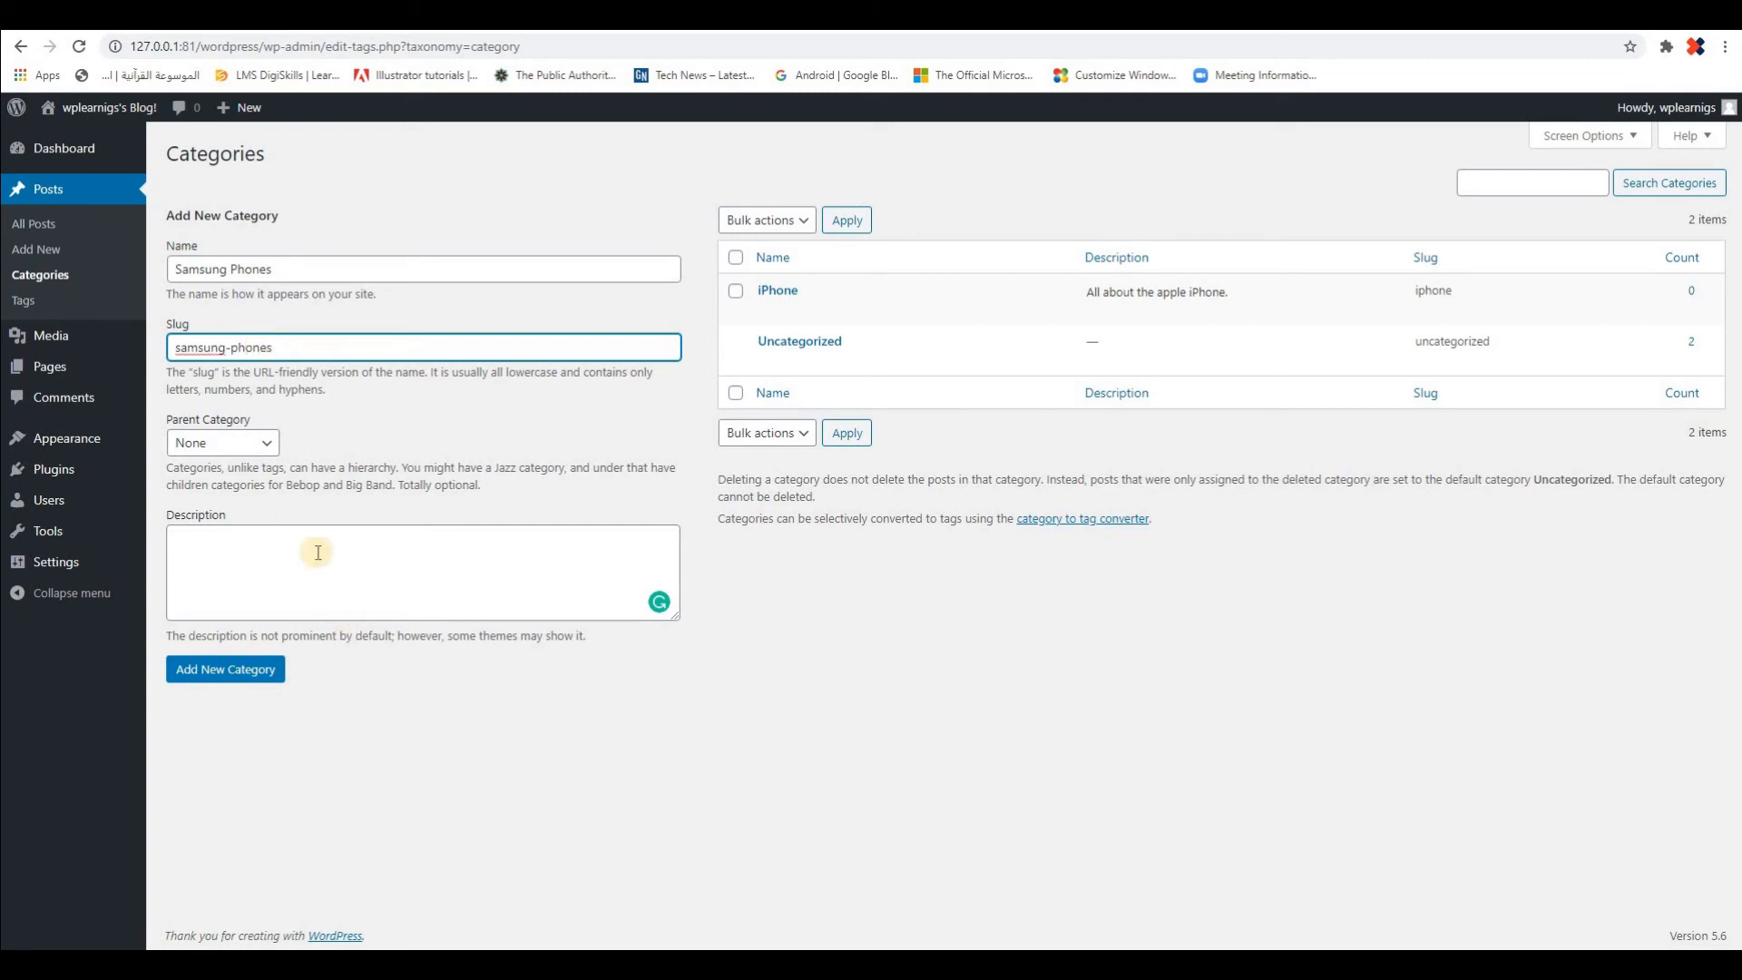
Describe the category as "All about Samsung phones.", accepting the suggested capitalization of "Samsung", and add the category
click(295, 570)
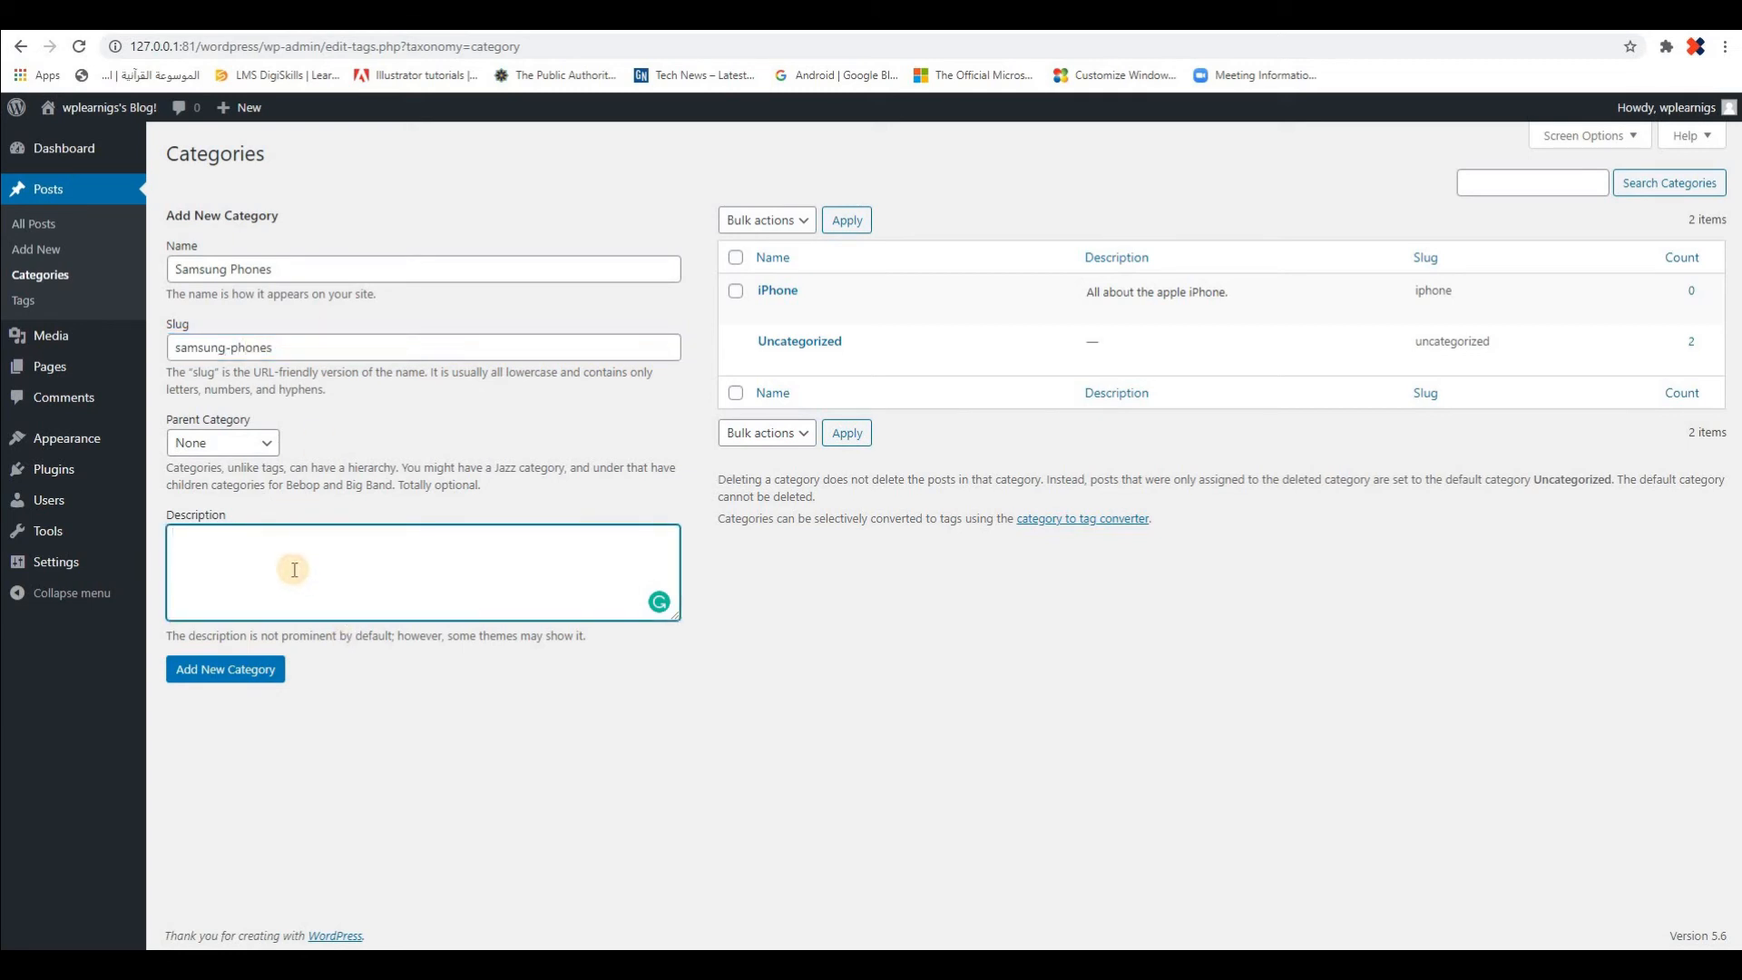
text(All about samsung phones)
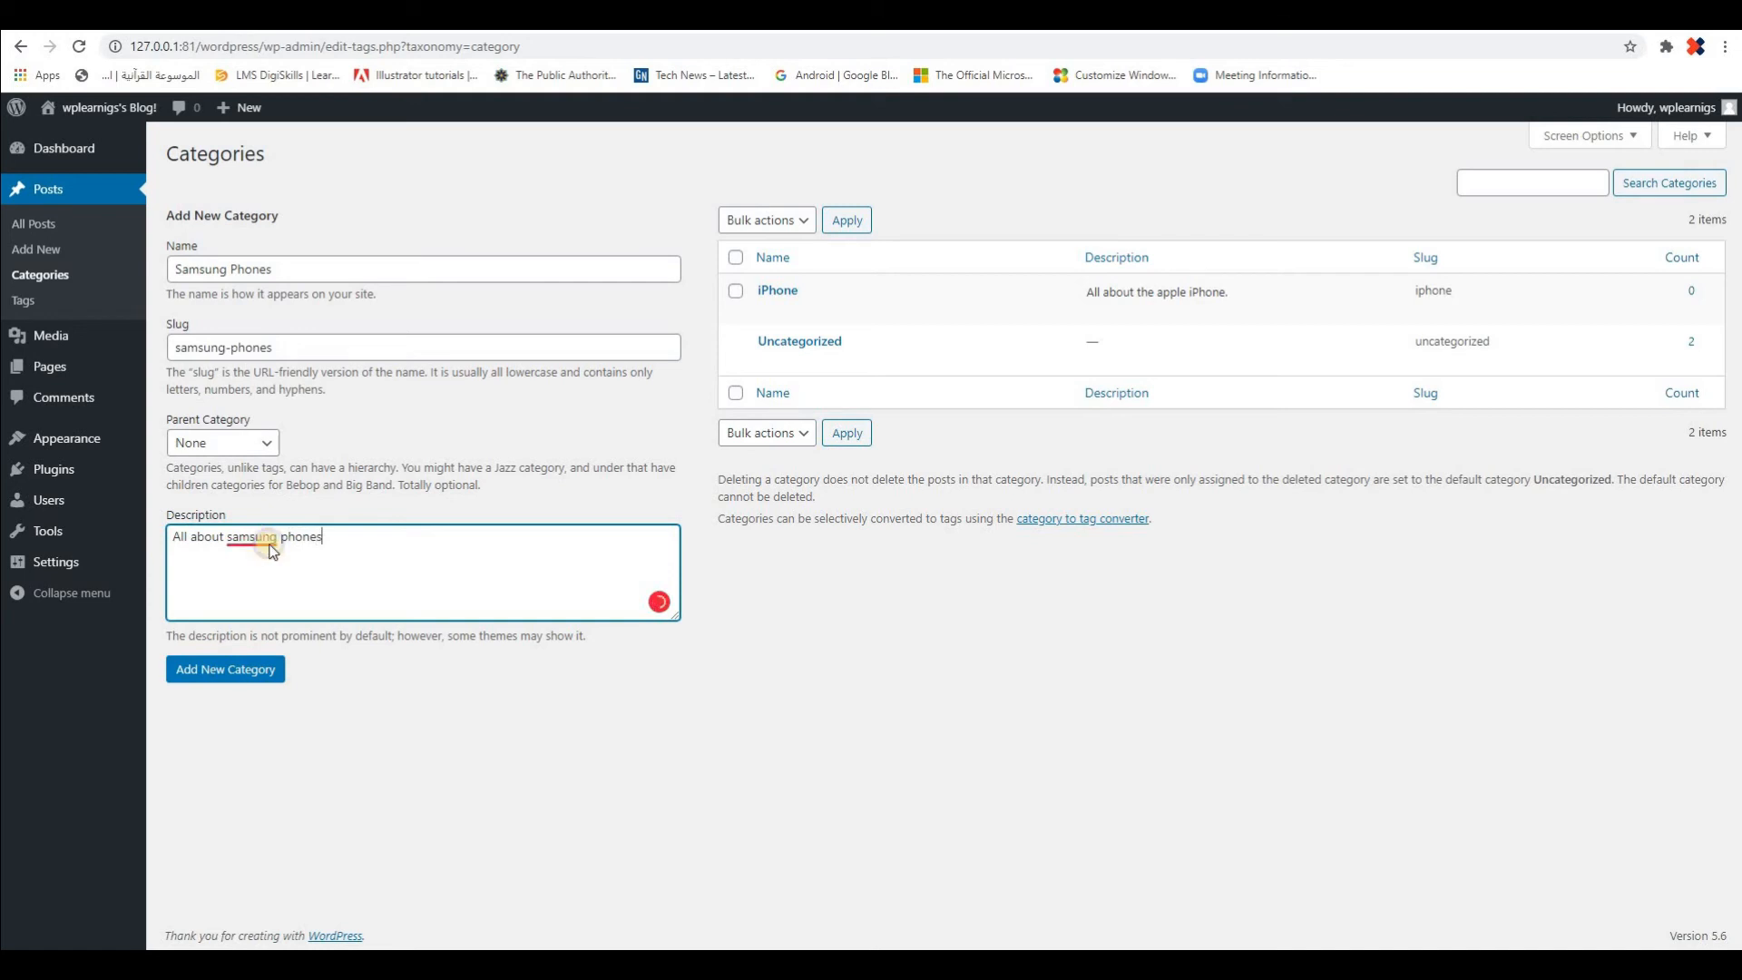
right_click(263, 541)
click(245, 586)
click(354, 543)
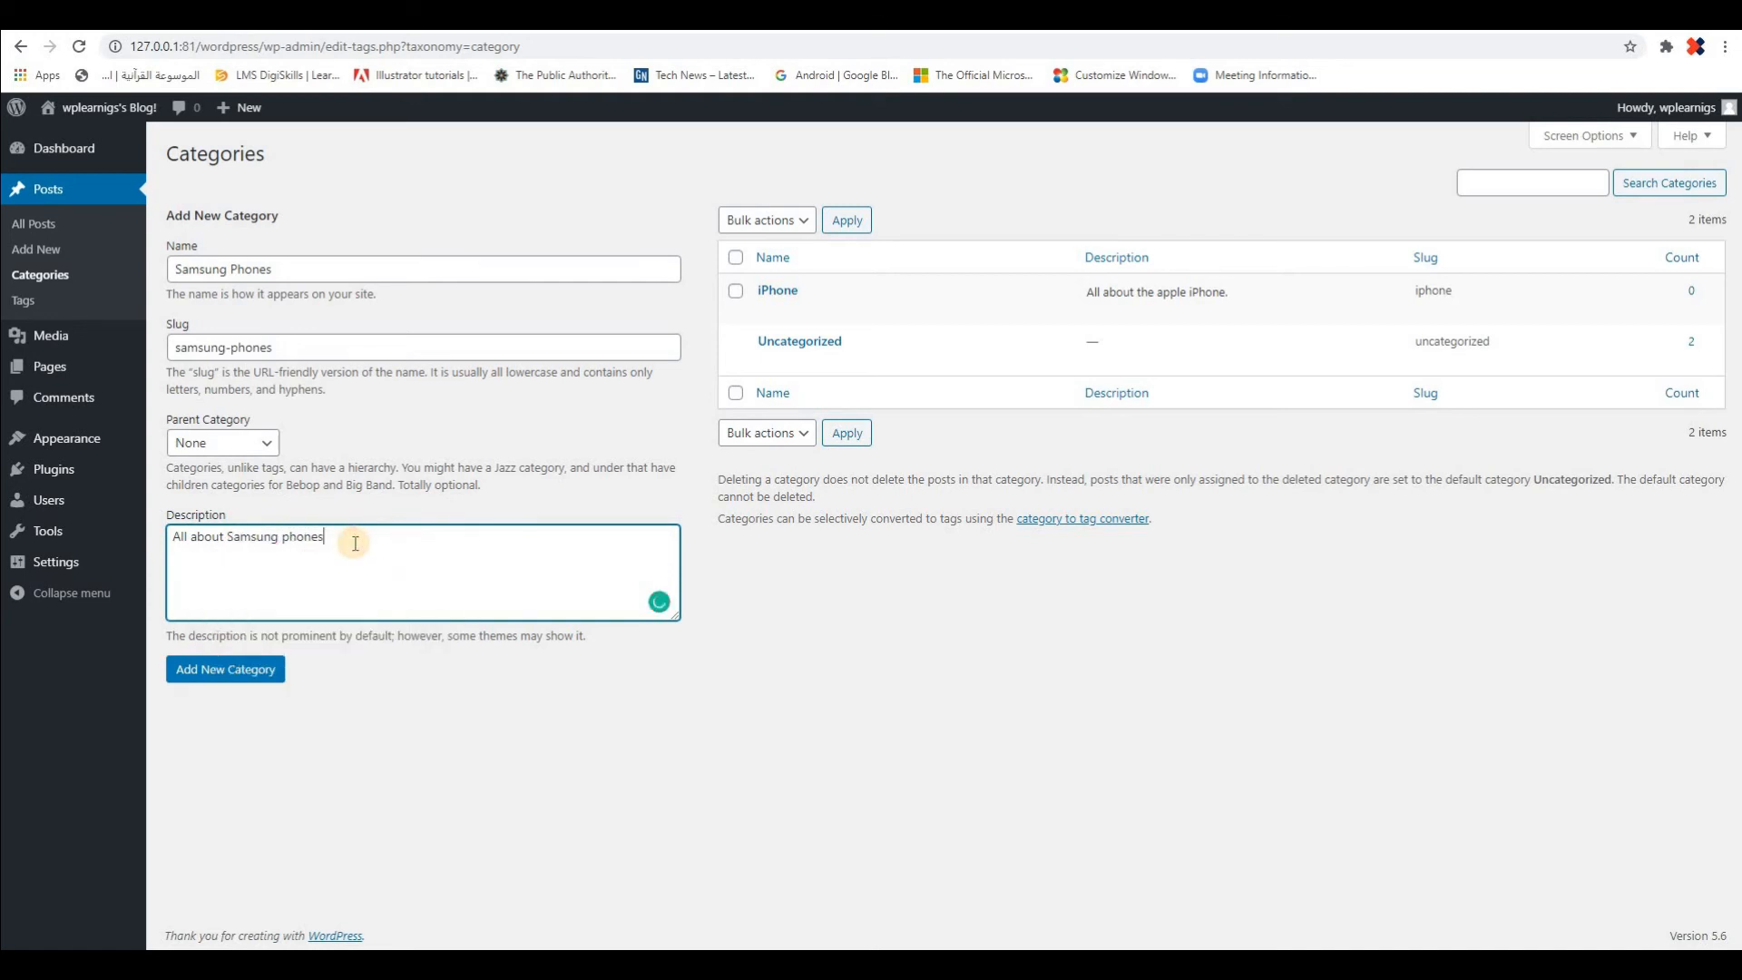
text(..)
key(BackSpace)
click(218, 670)
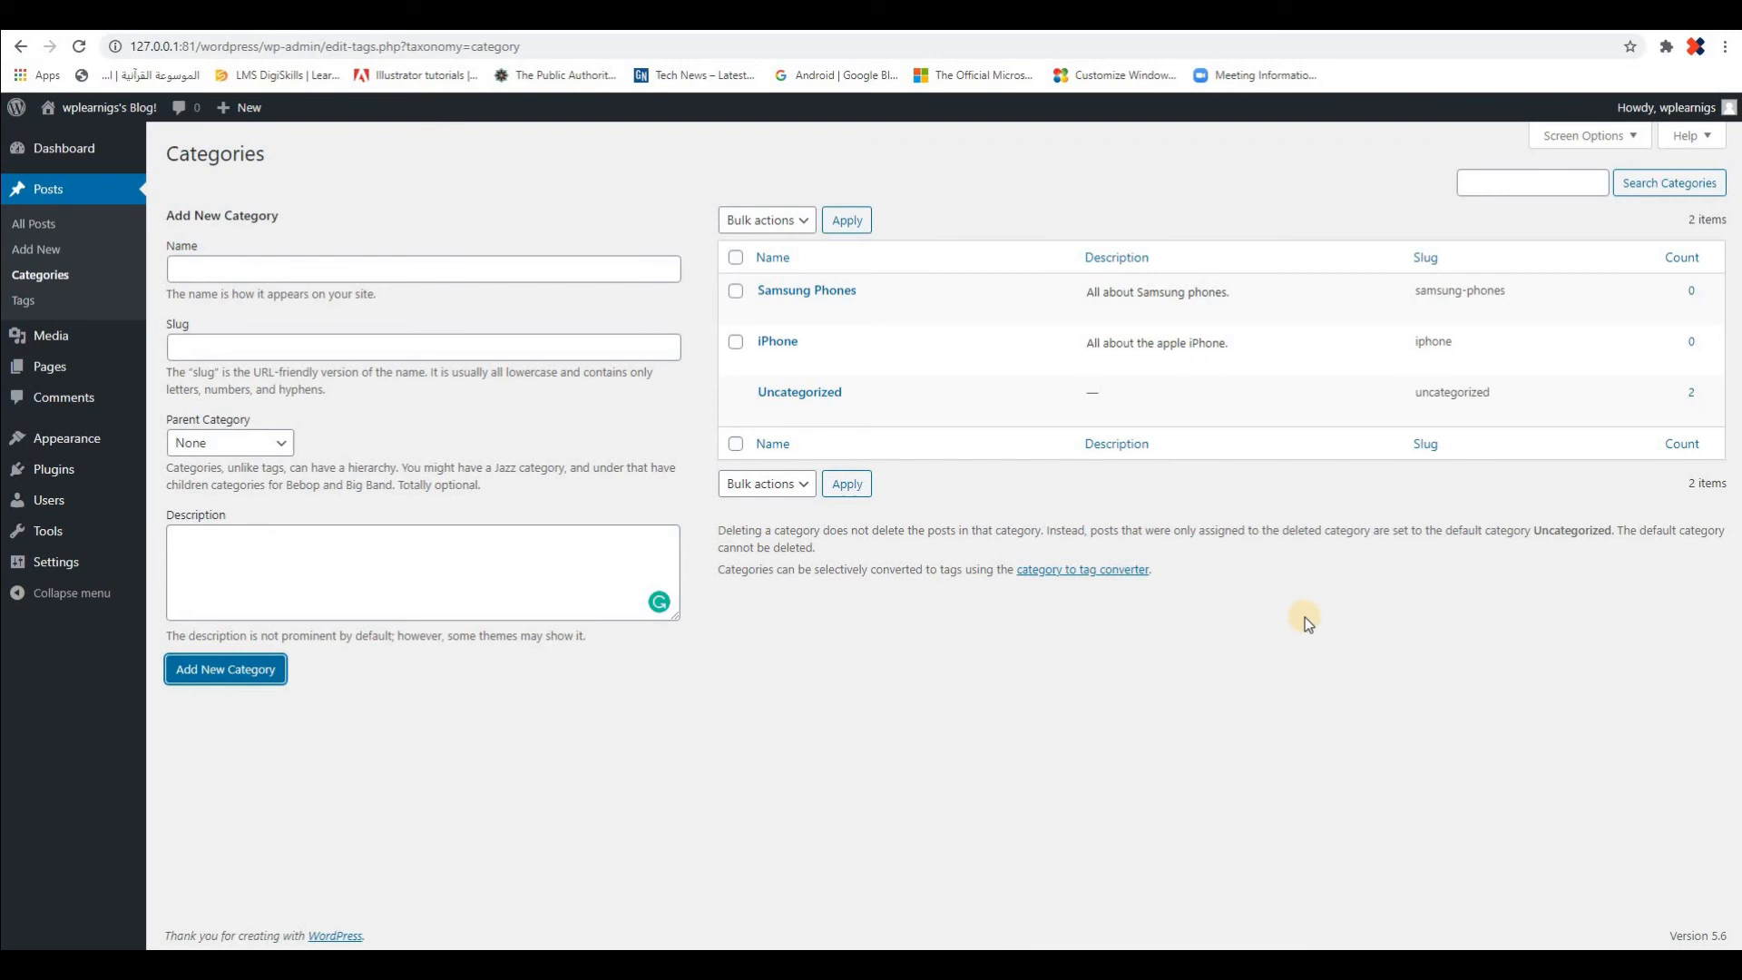
Name another new category "Smart Phones" and set its slug to "smart-phones"
click(312, 264)
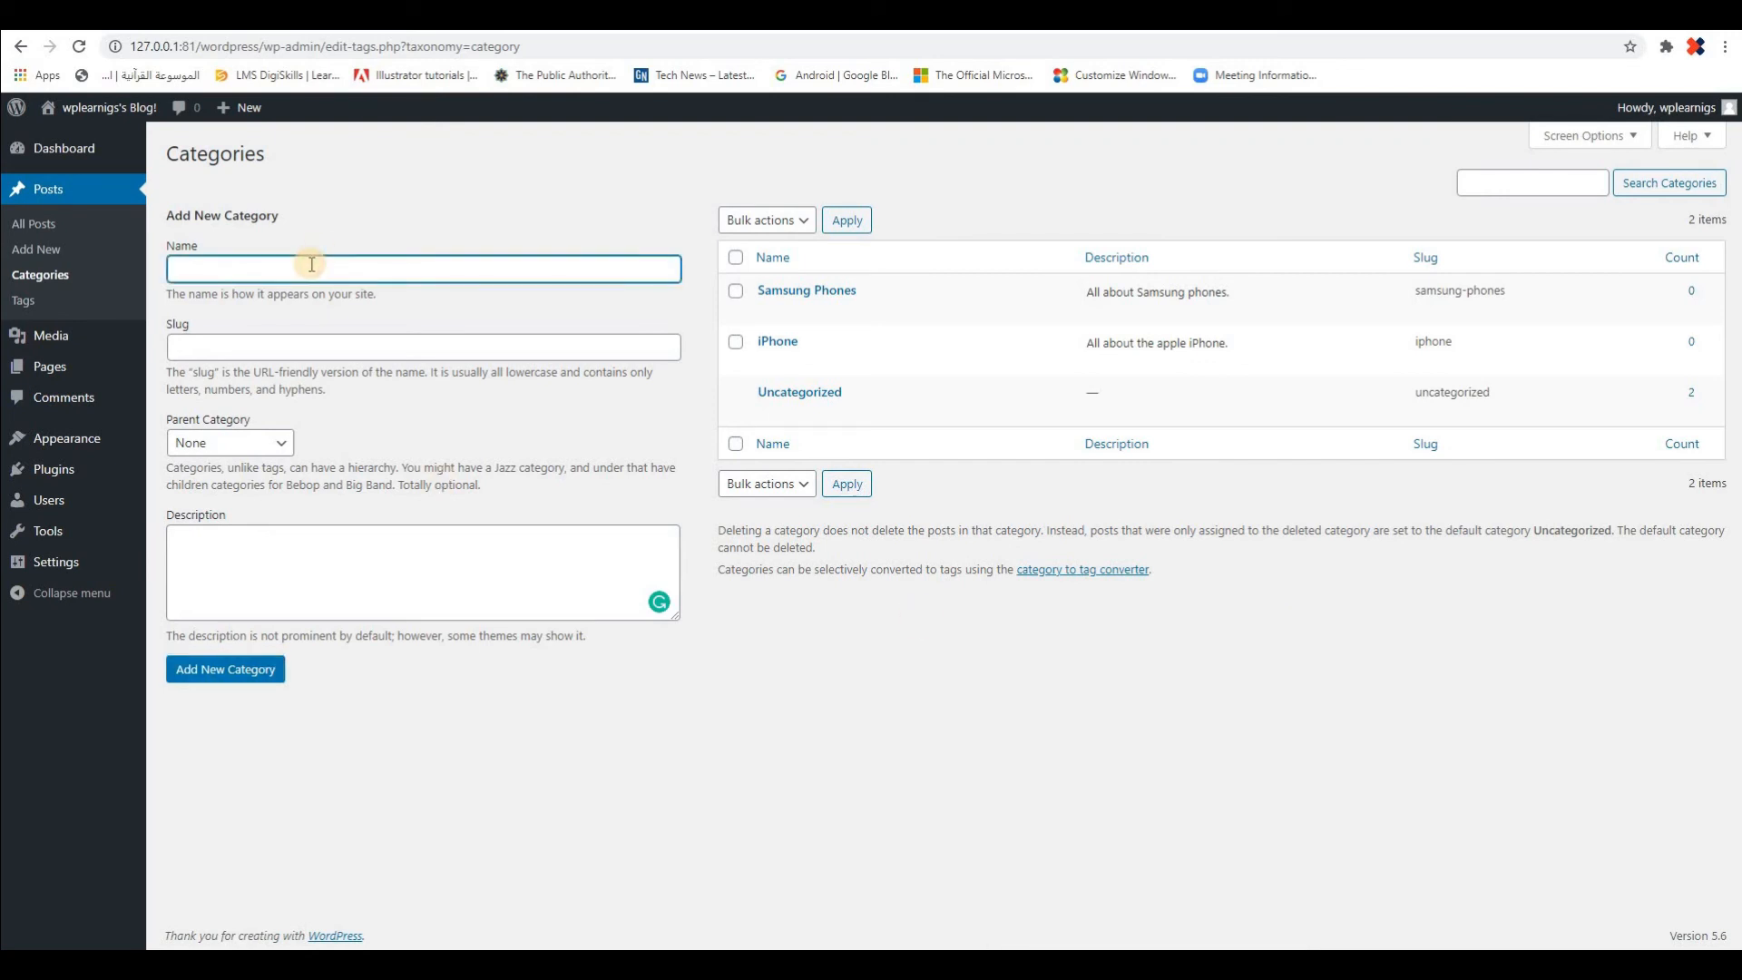
text(Smart)
text(hones)
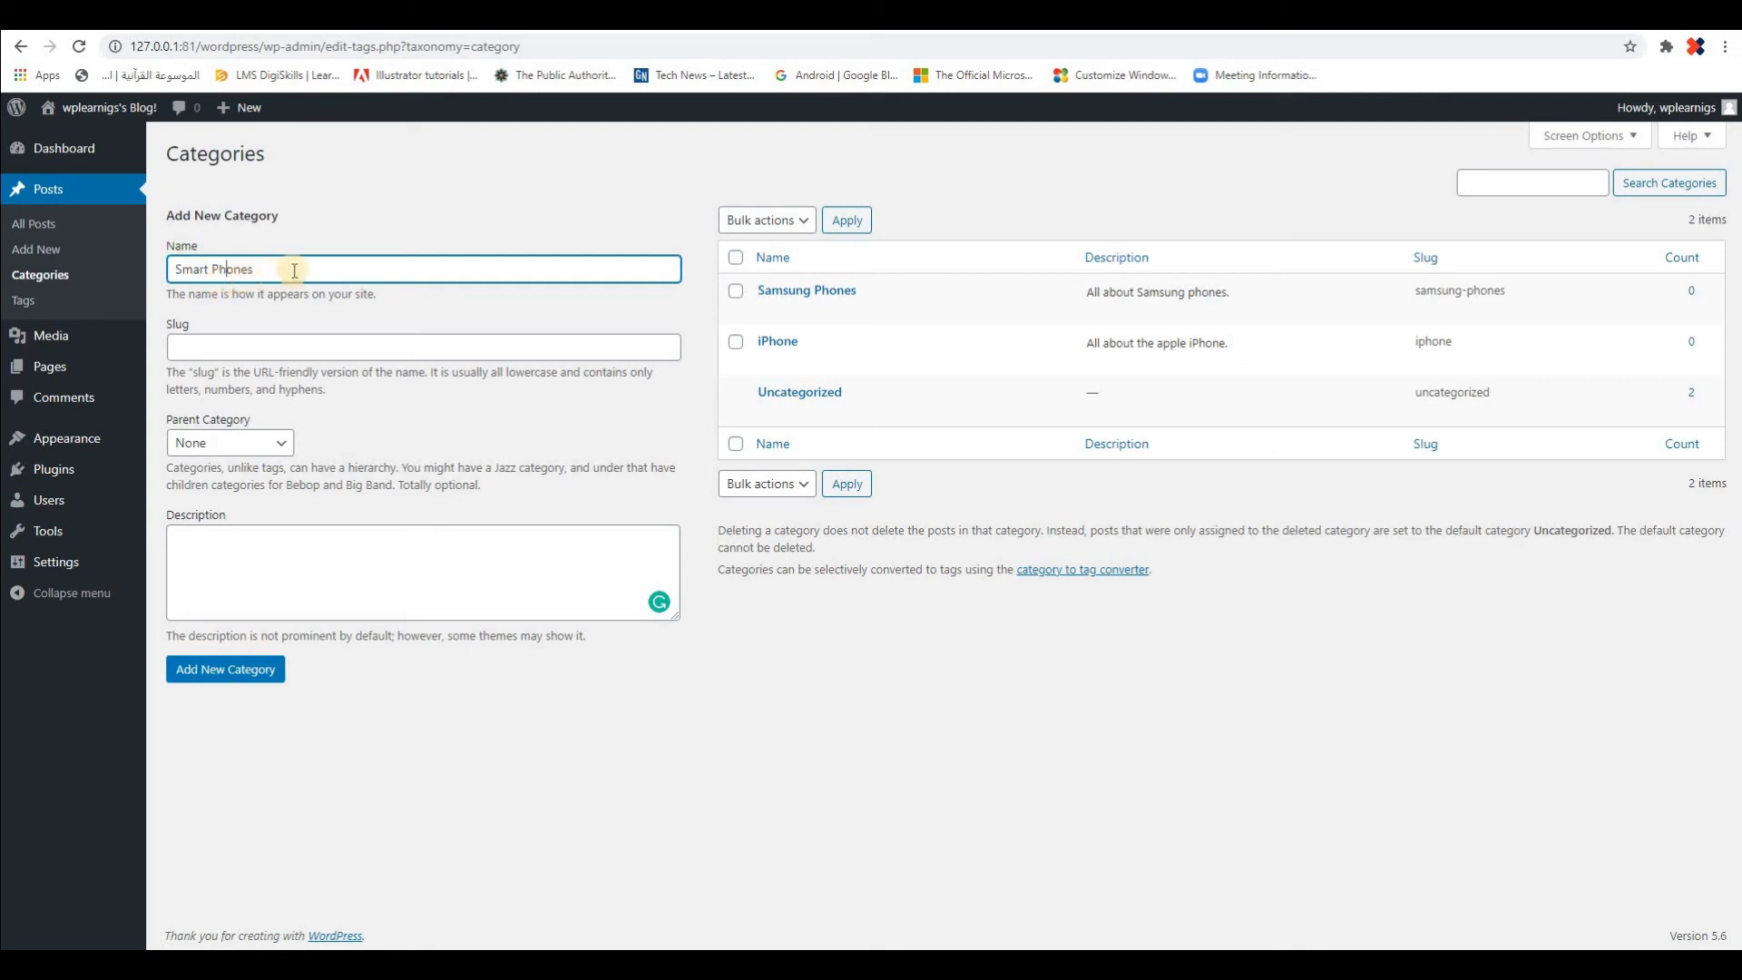
click(274, 347)
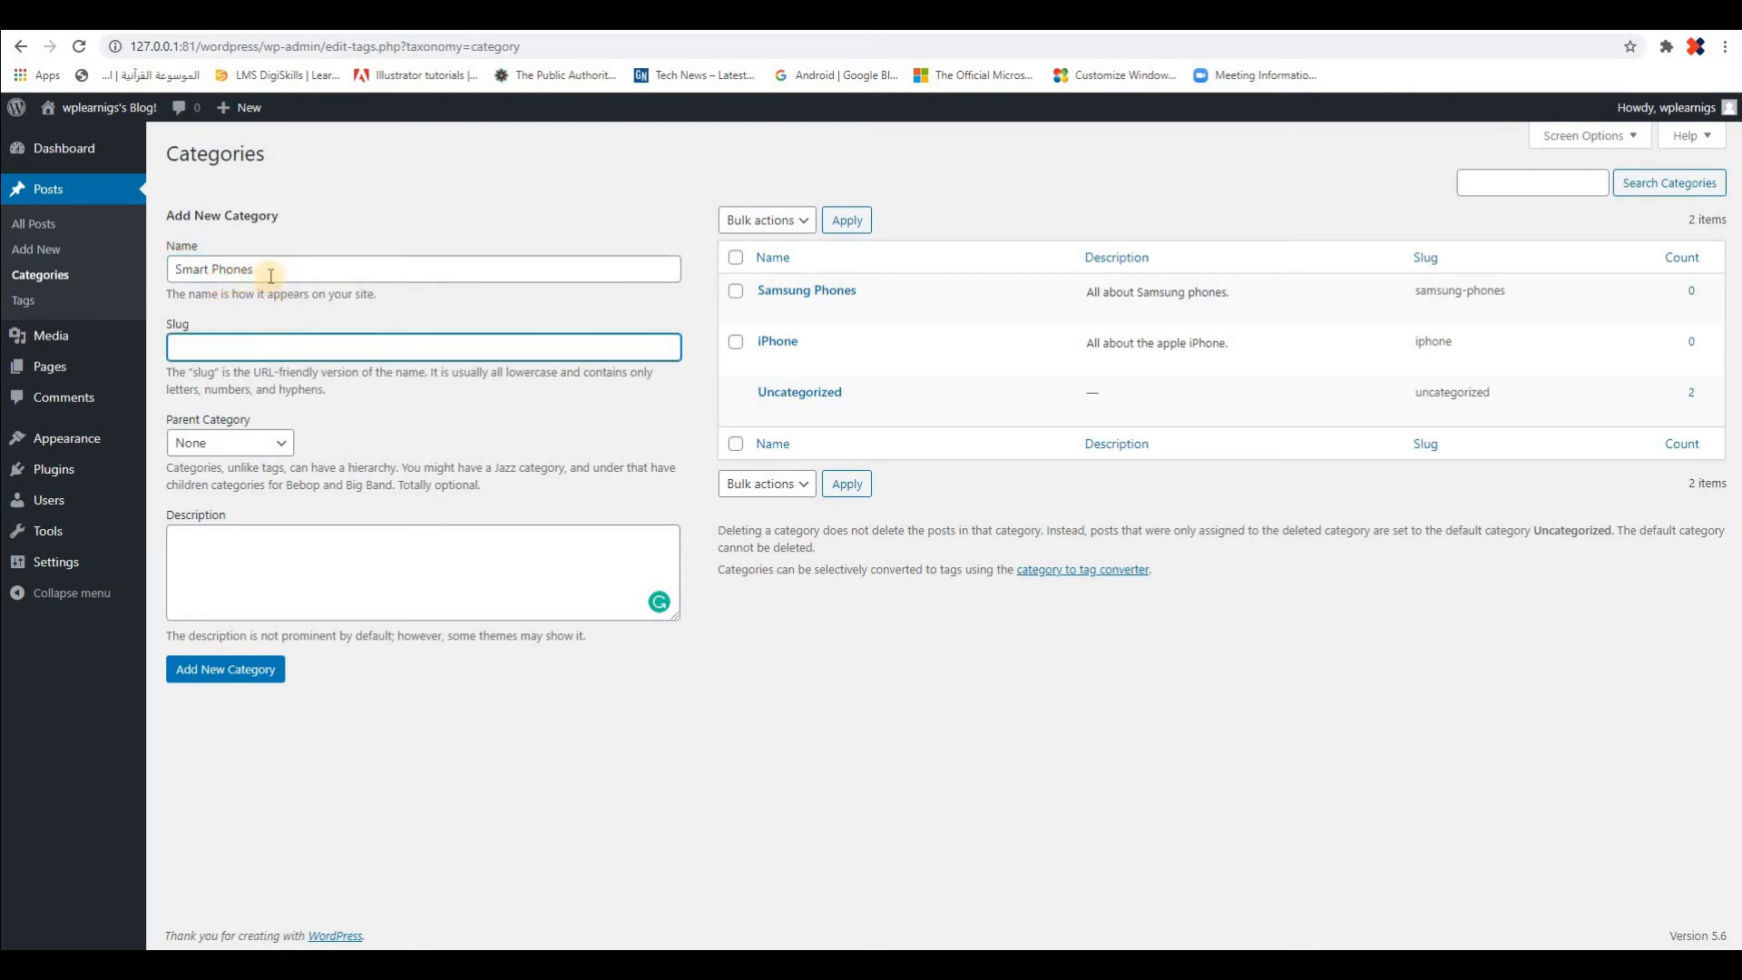
click(271, 269)
key(ctrl+a)
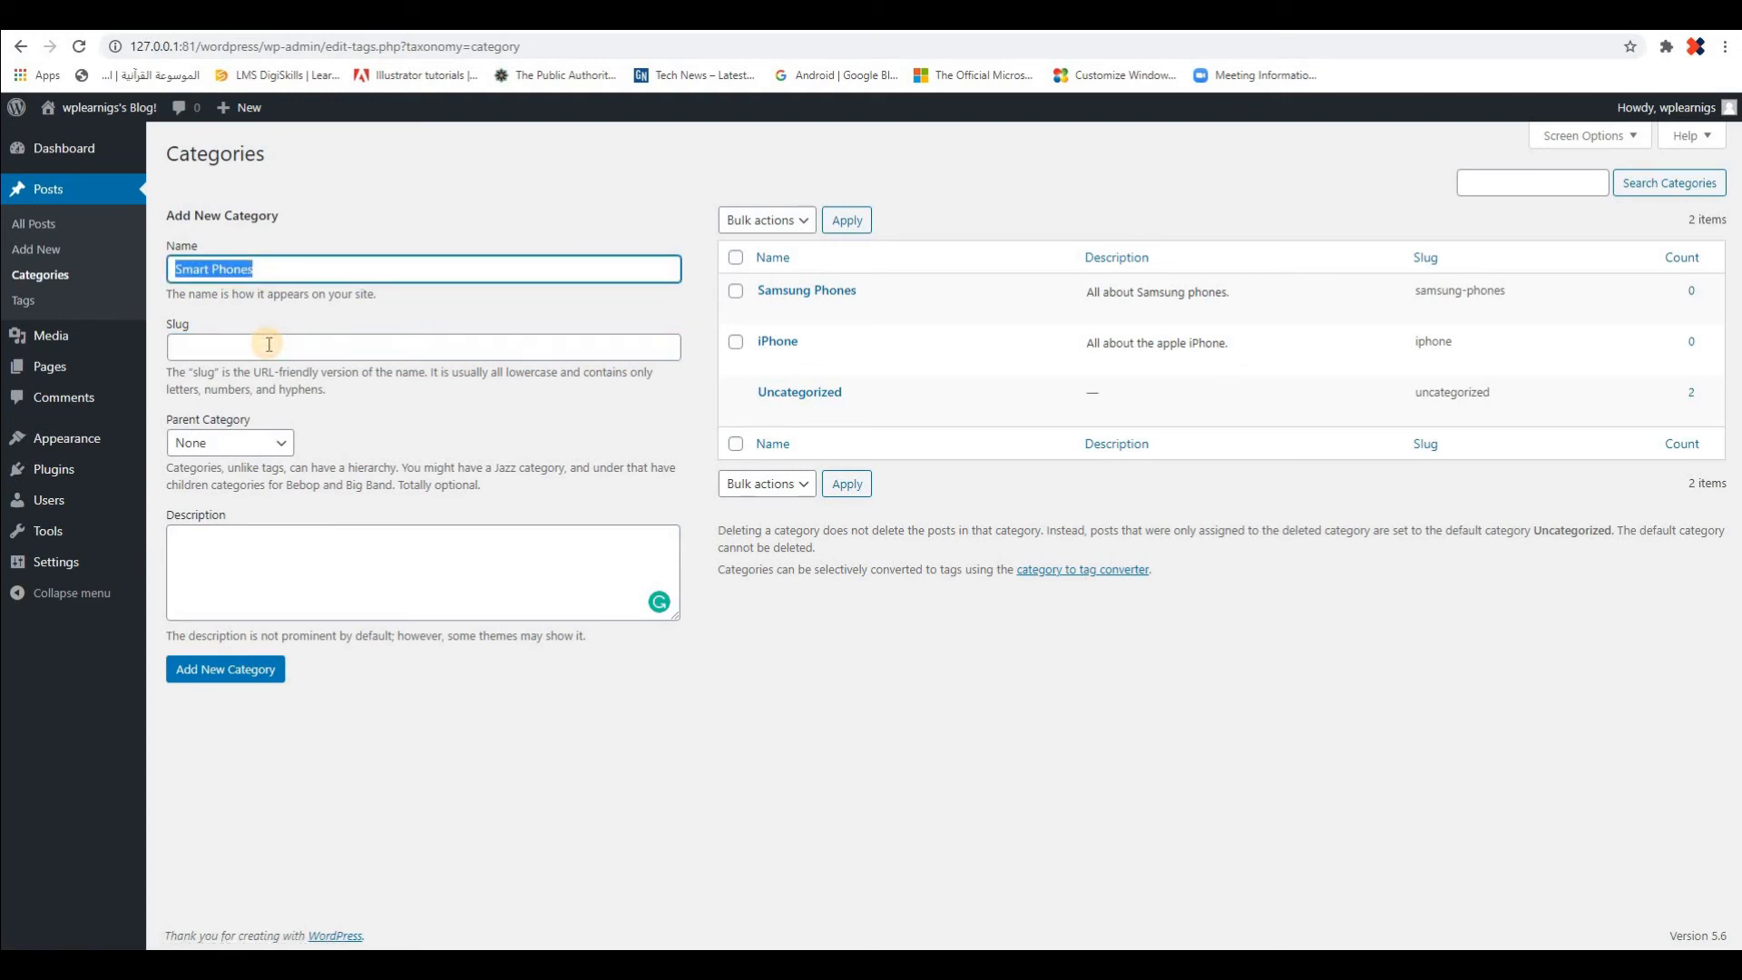
click(268, 345)
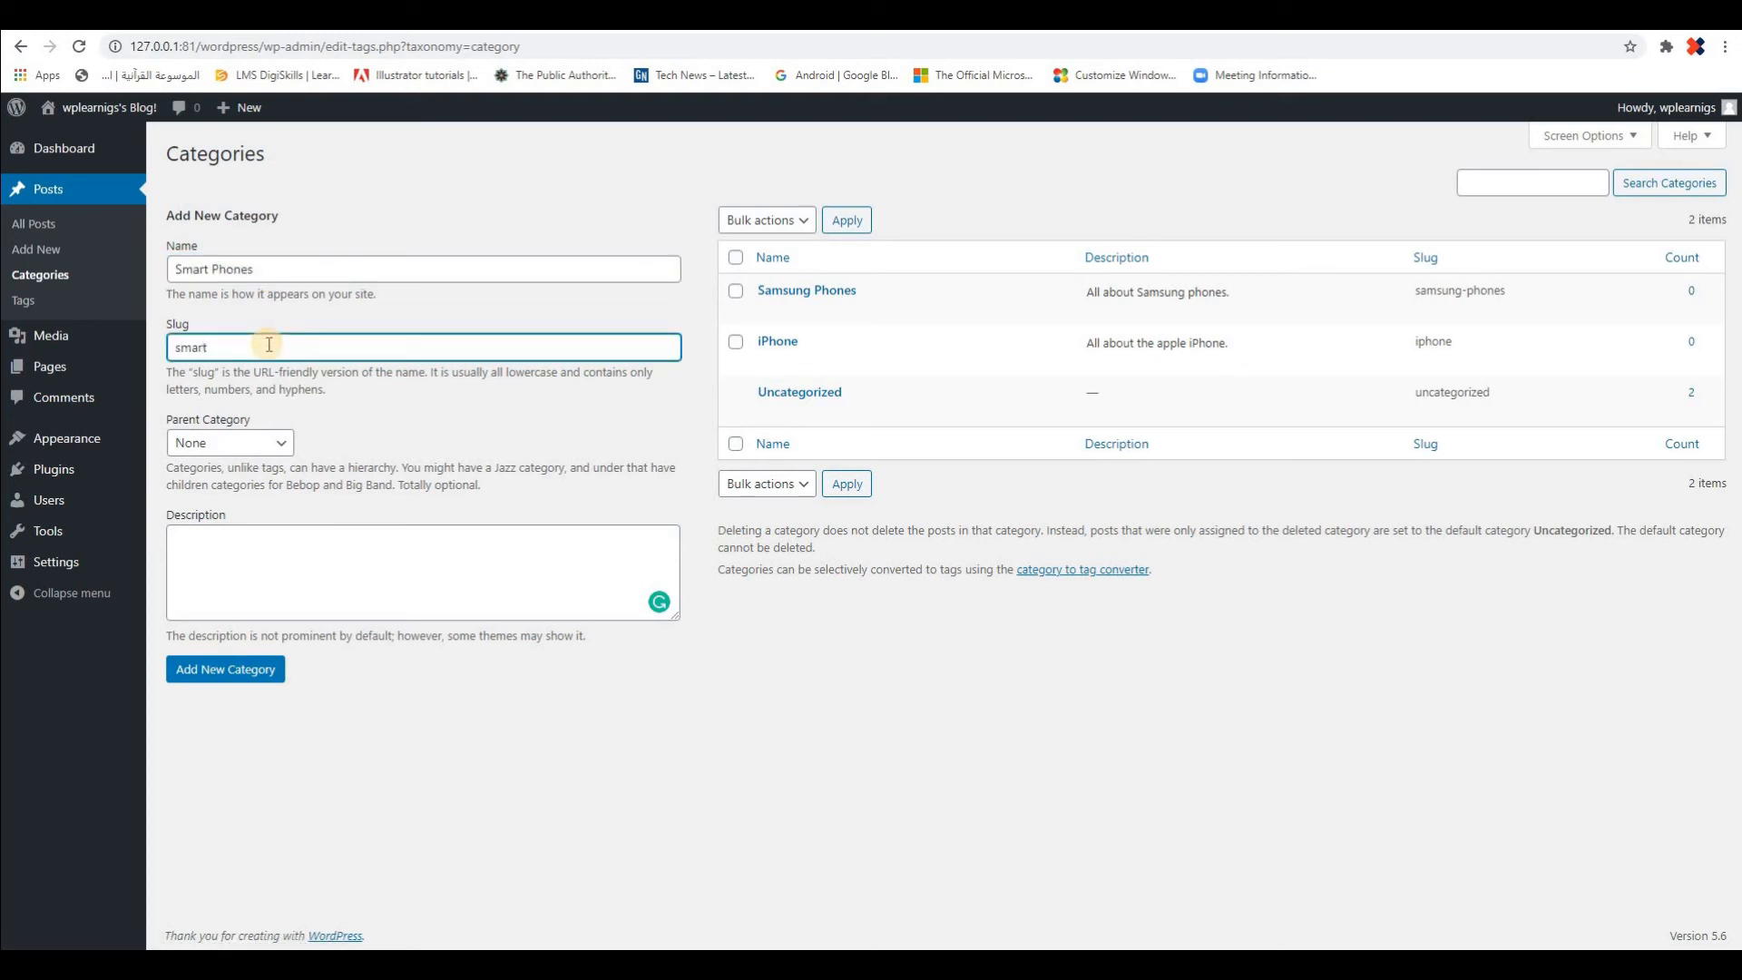
text(smart-phones)
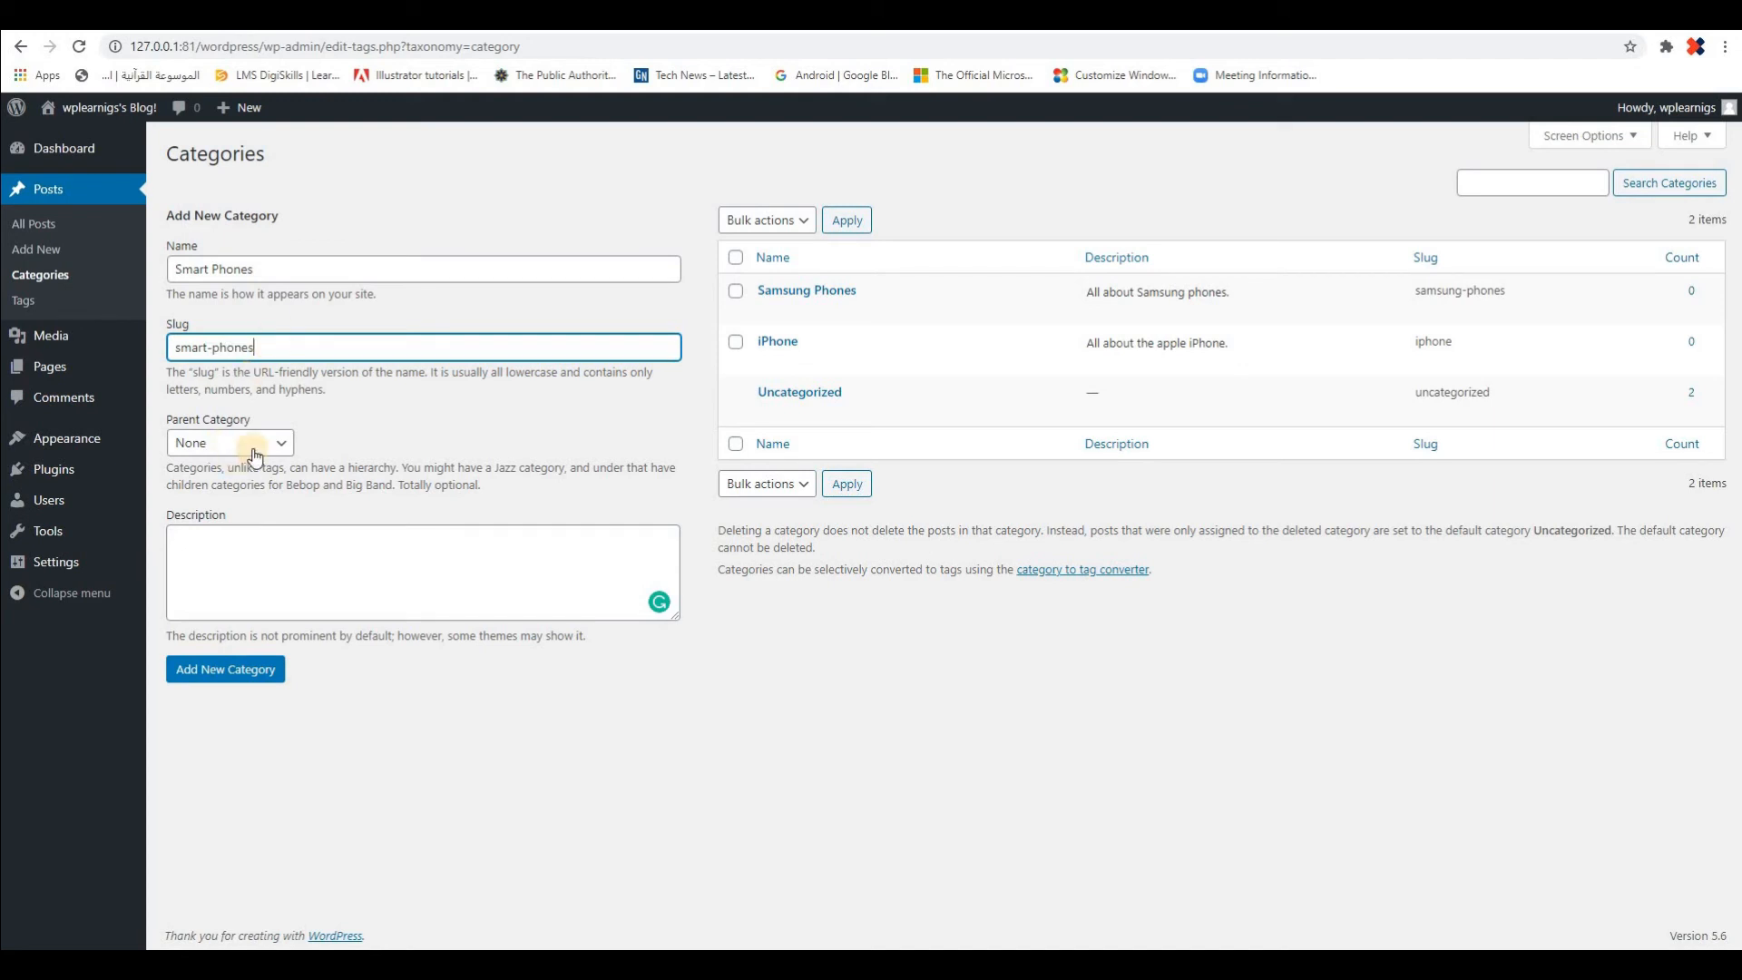
Describe the category as "buy new and used phones at reliable prices.", accepting the corrections "reliable" and "at", and add the category
click(340, 563)
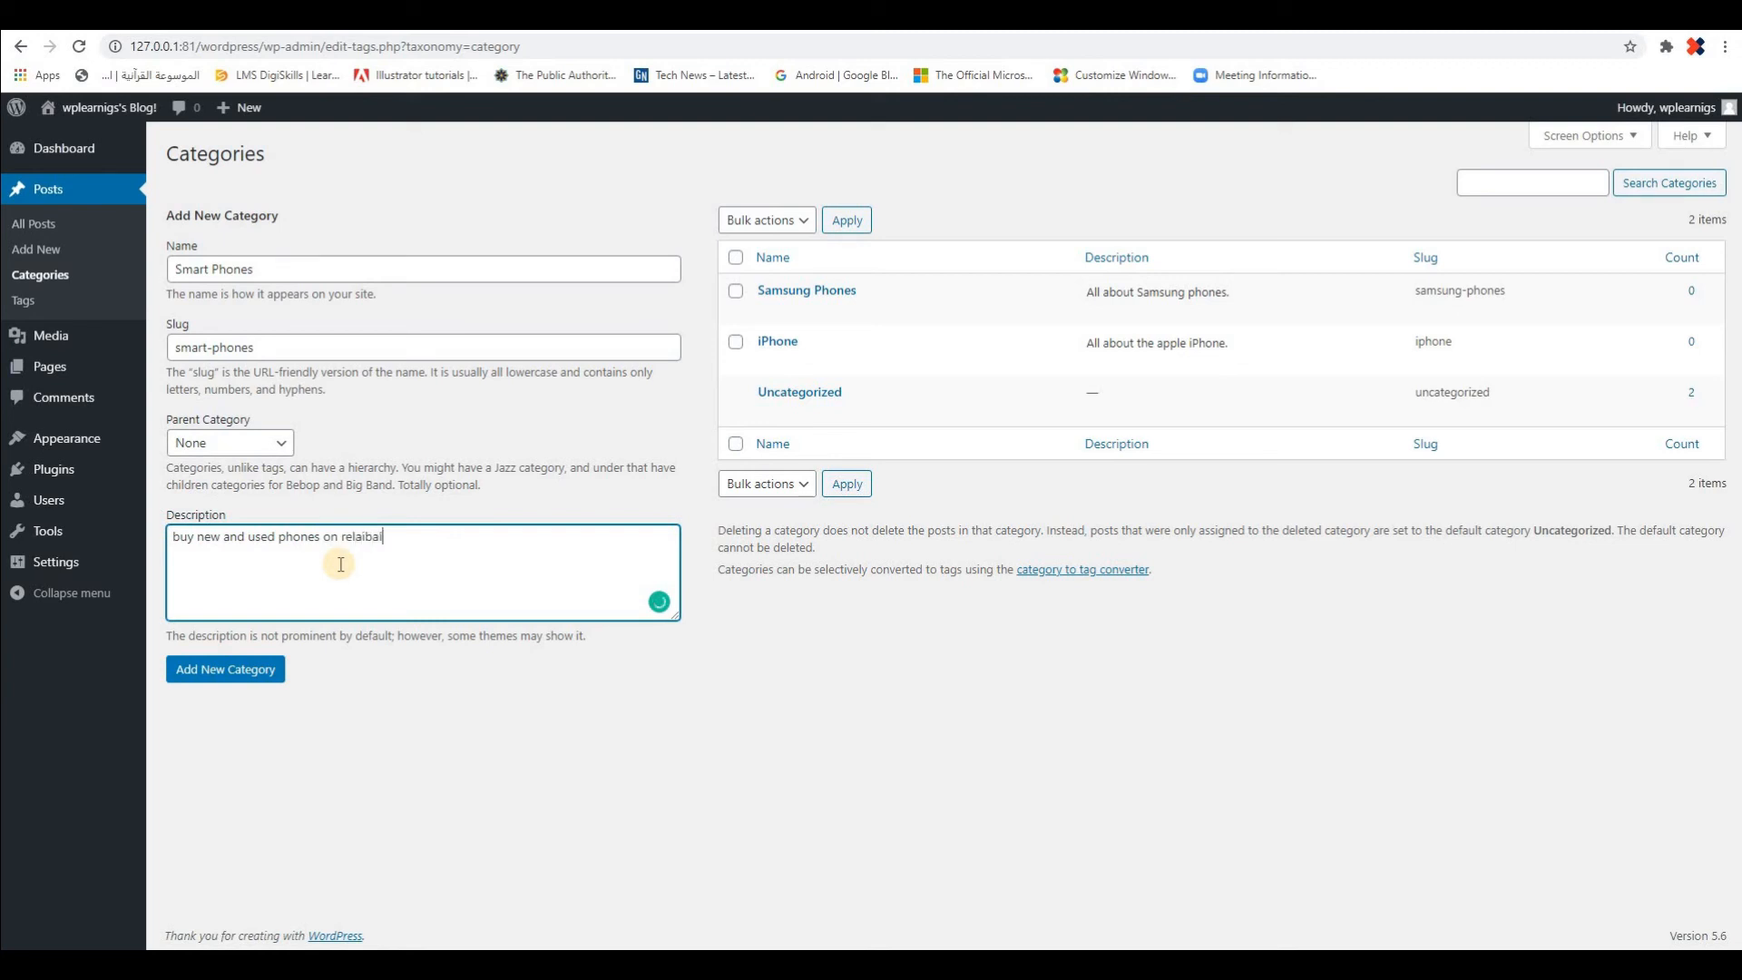
text(ces)
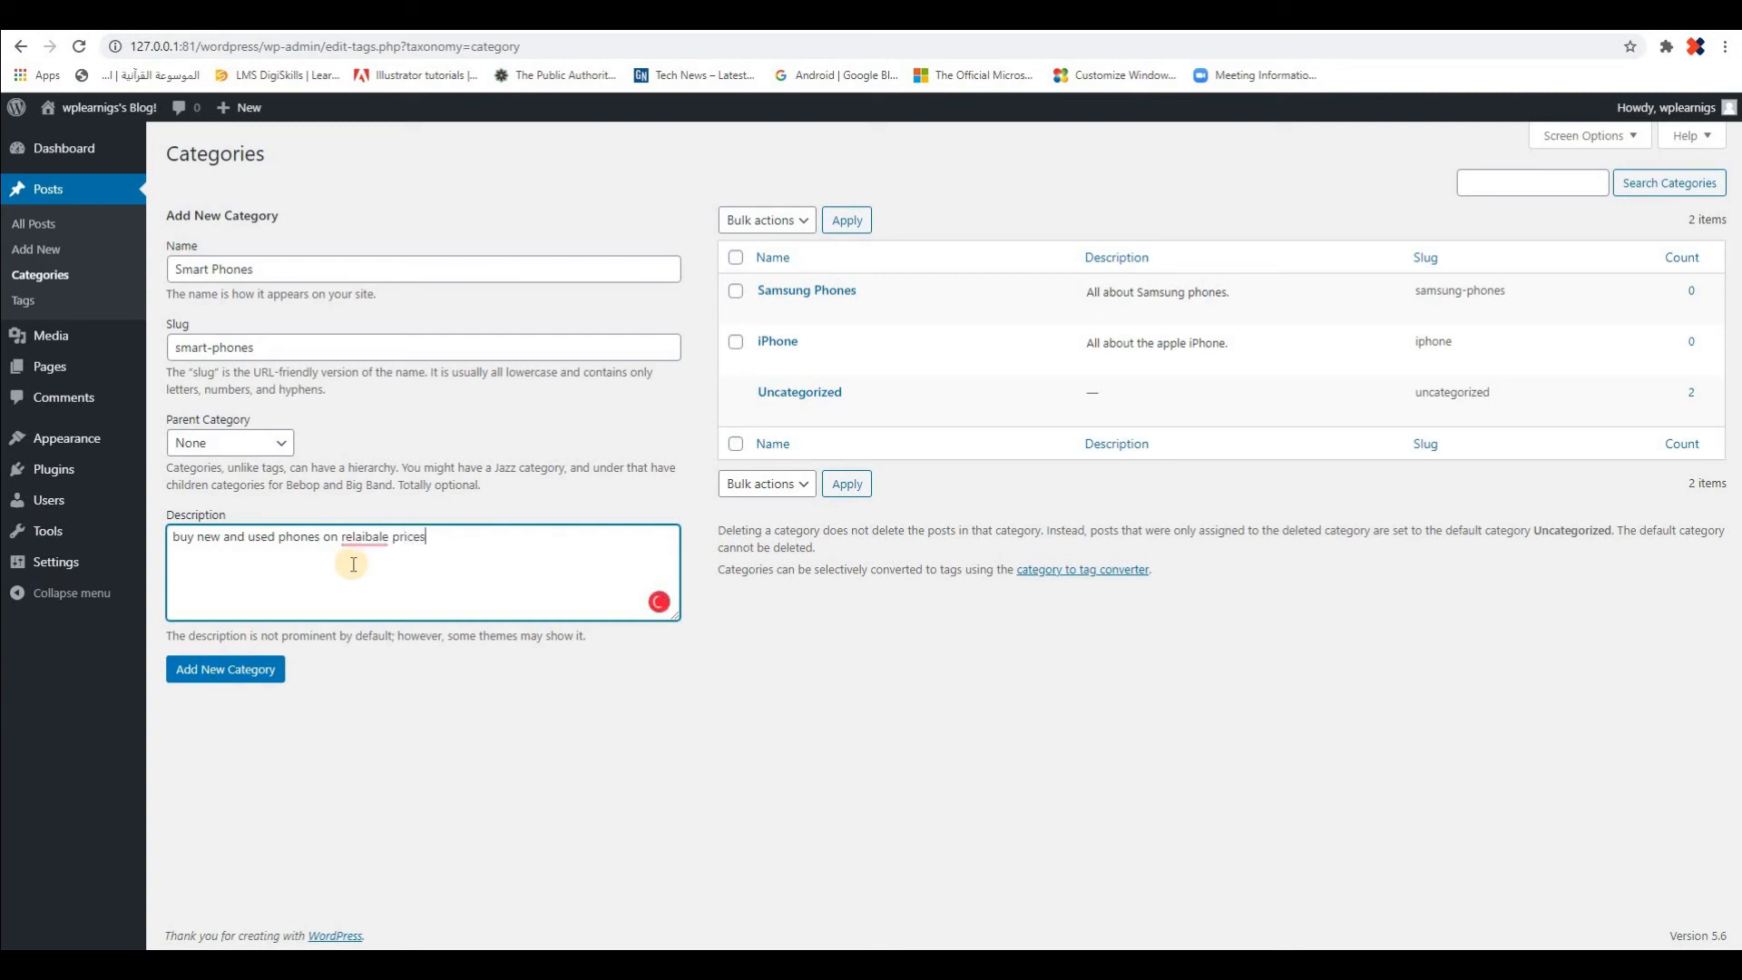
mouse_move(367, 540)
click(368, 569)
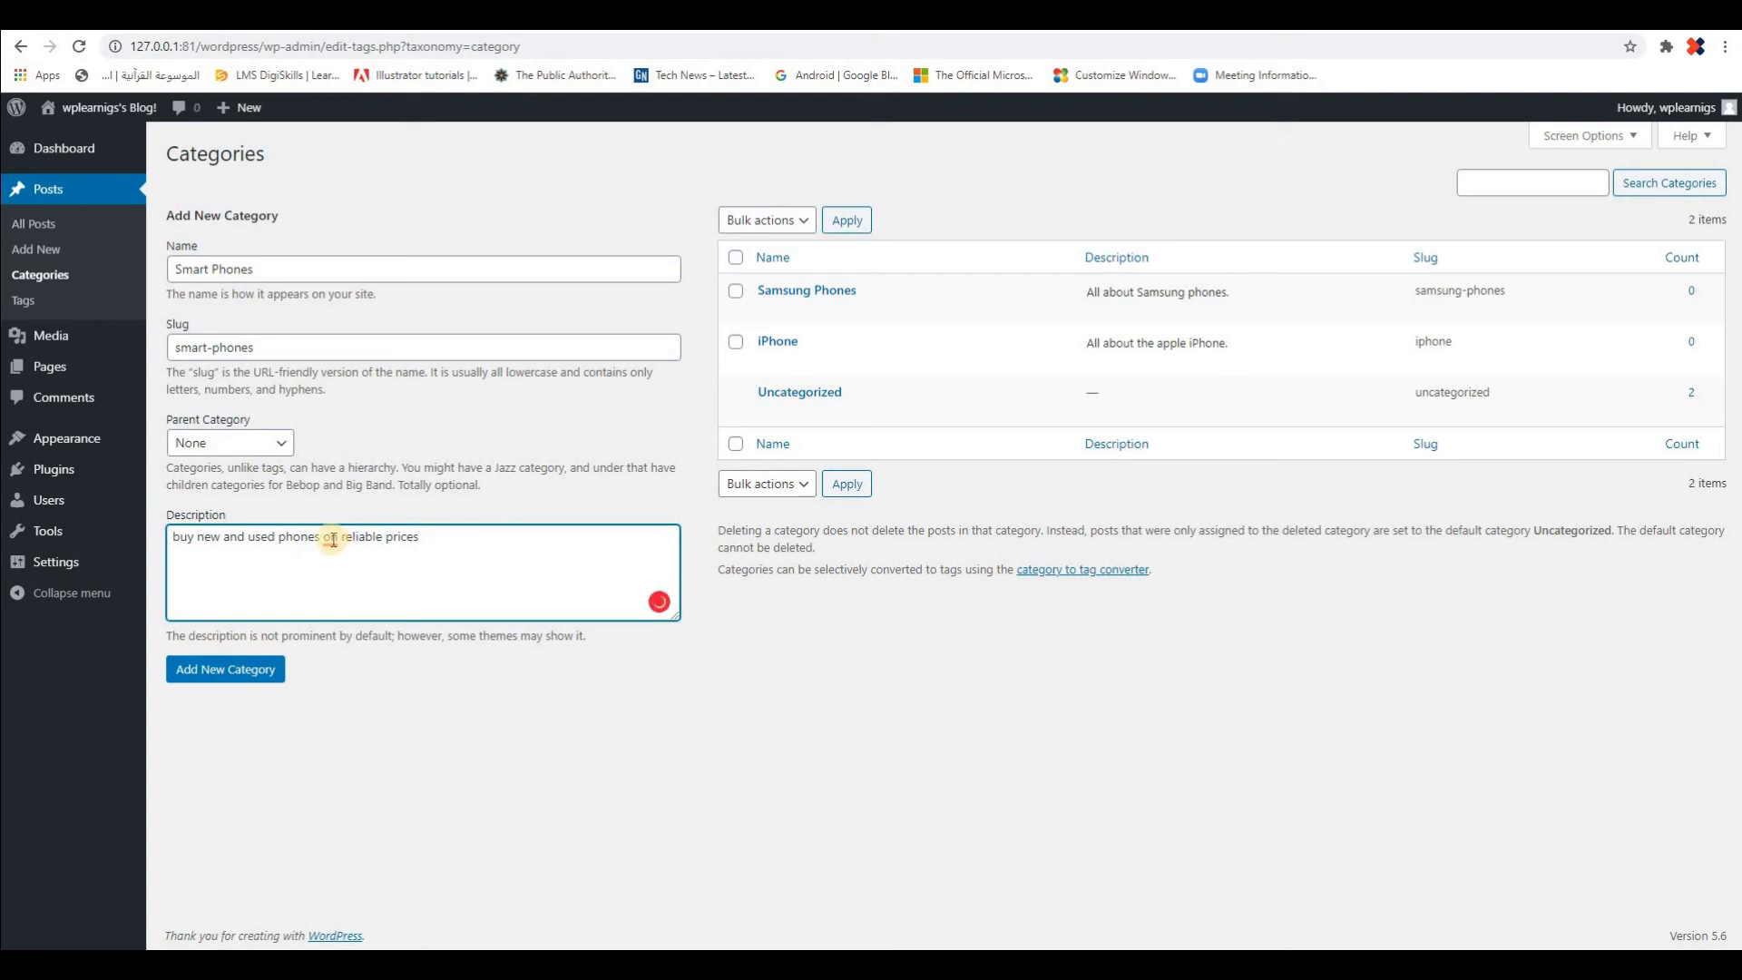
mouse_move(333, 540)
click(358, 569)
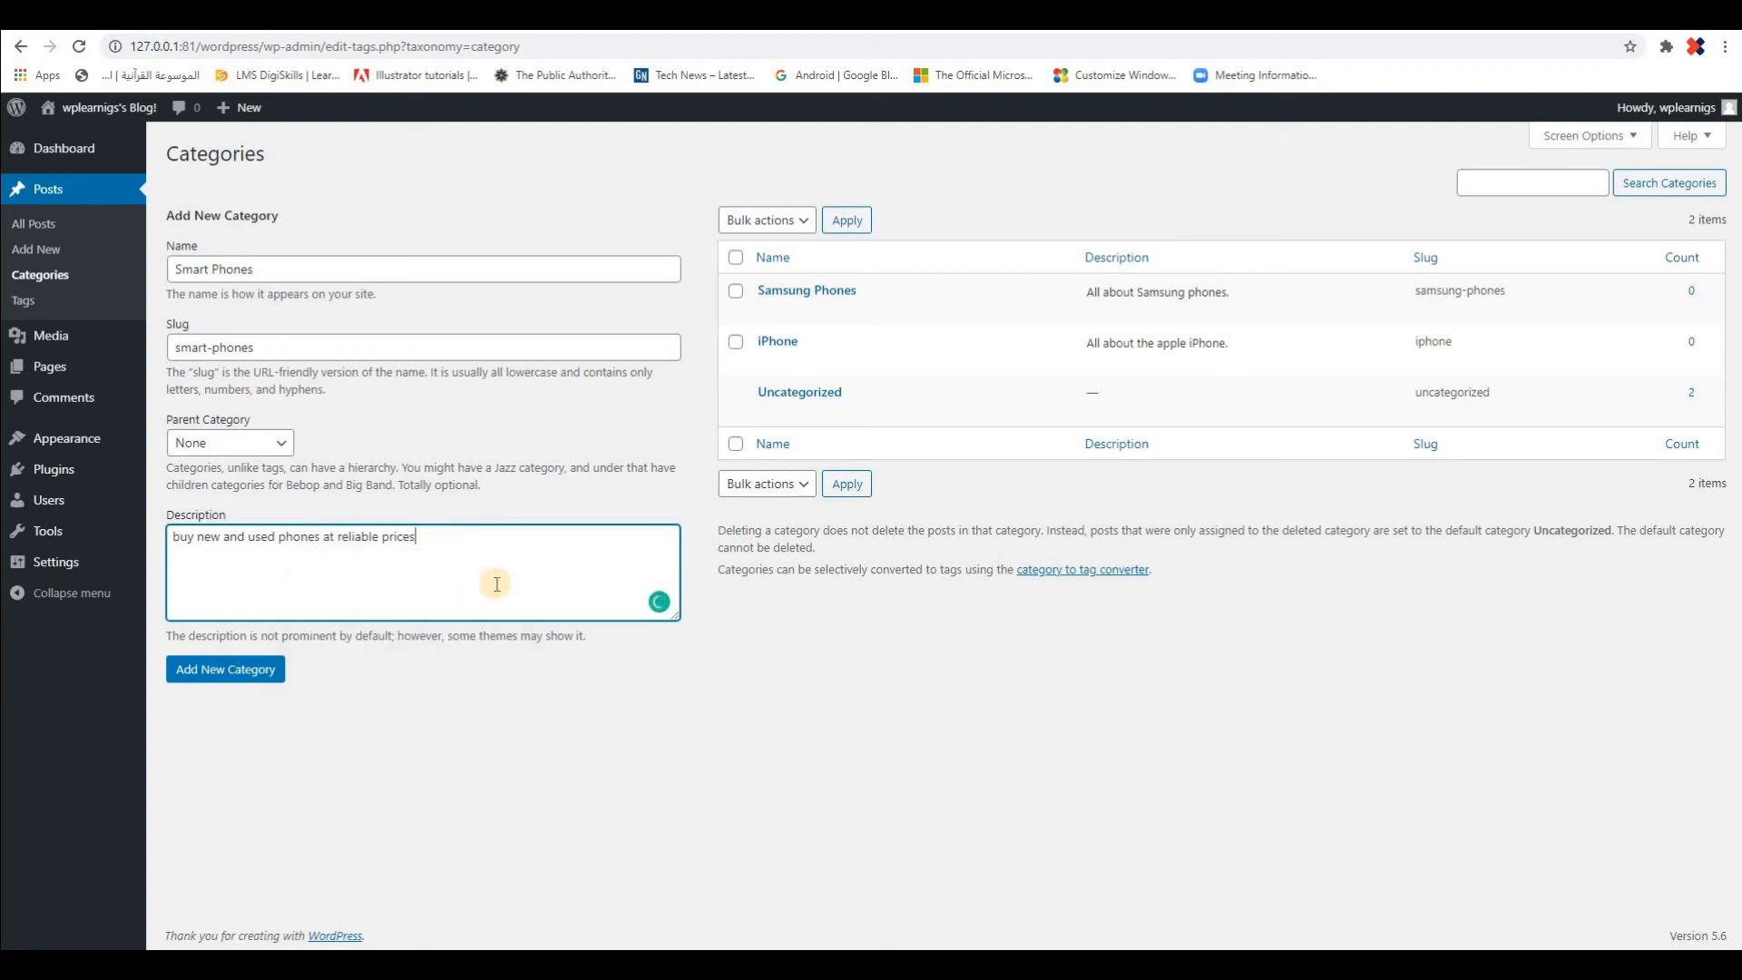
text(.)
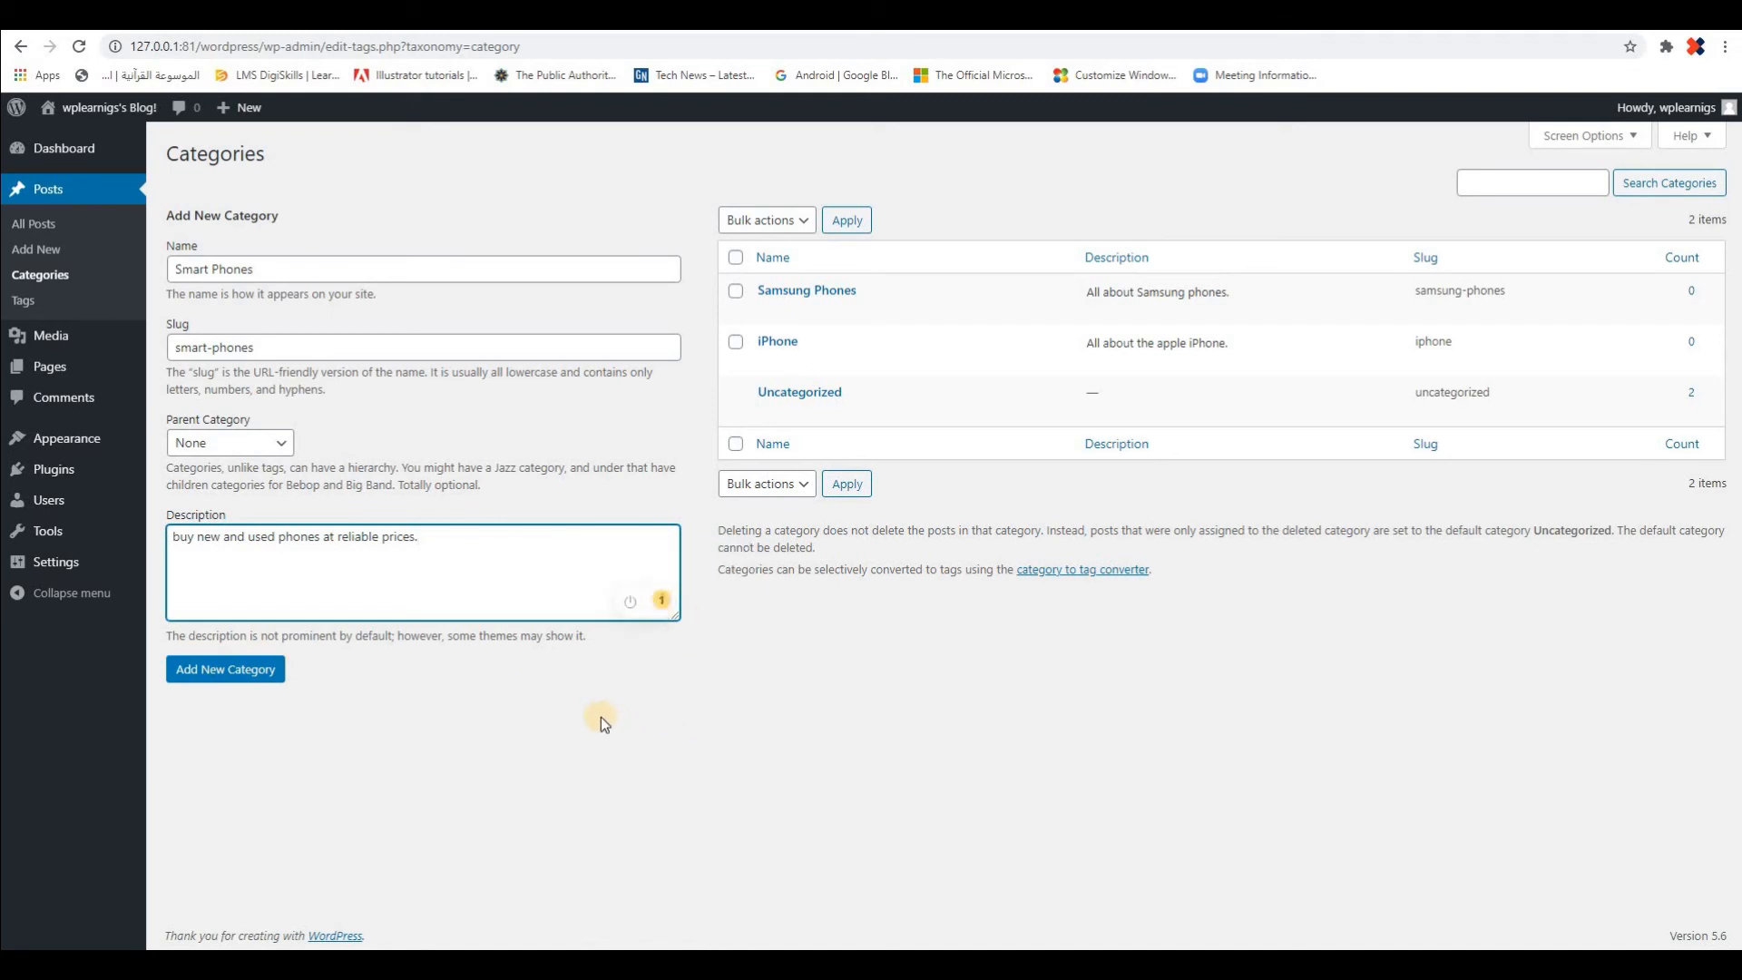
mouse_move(661, 601)
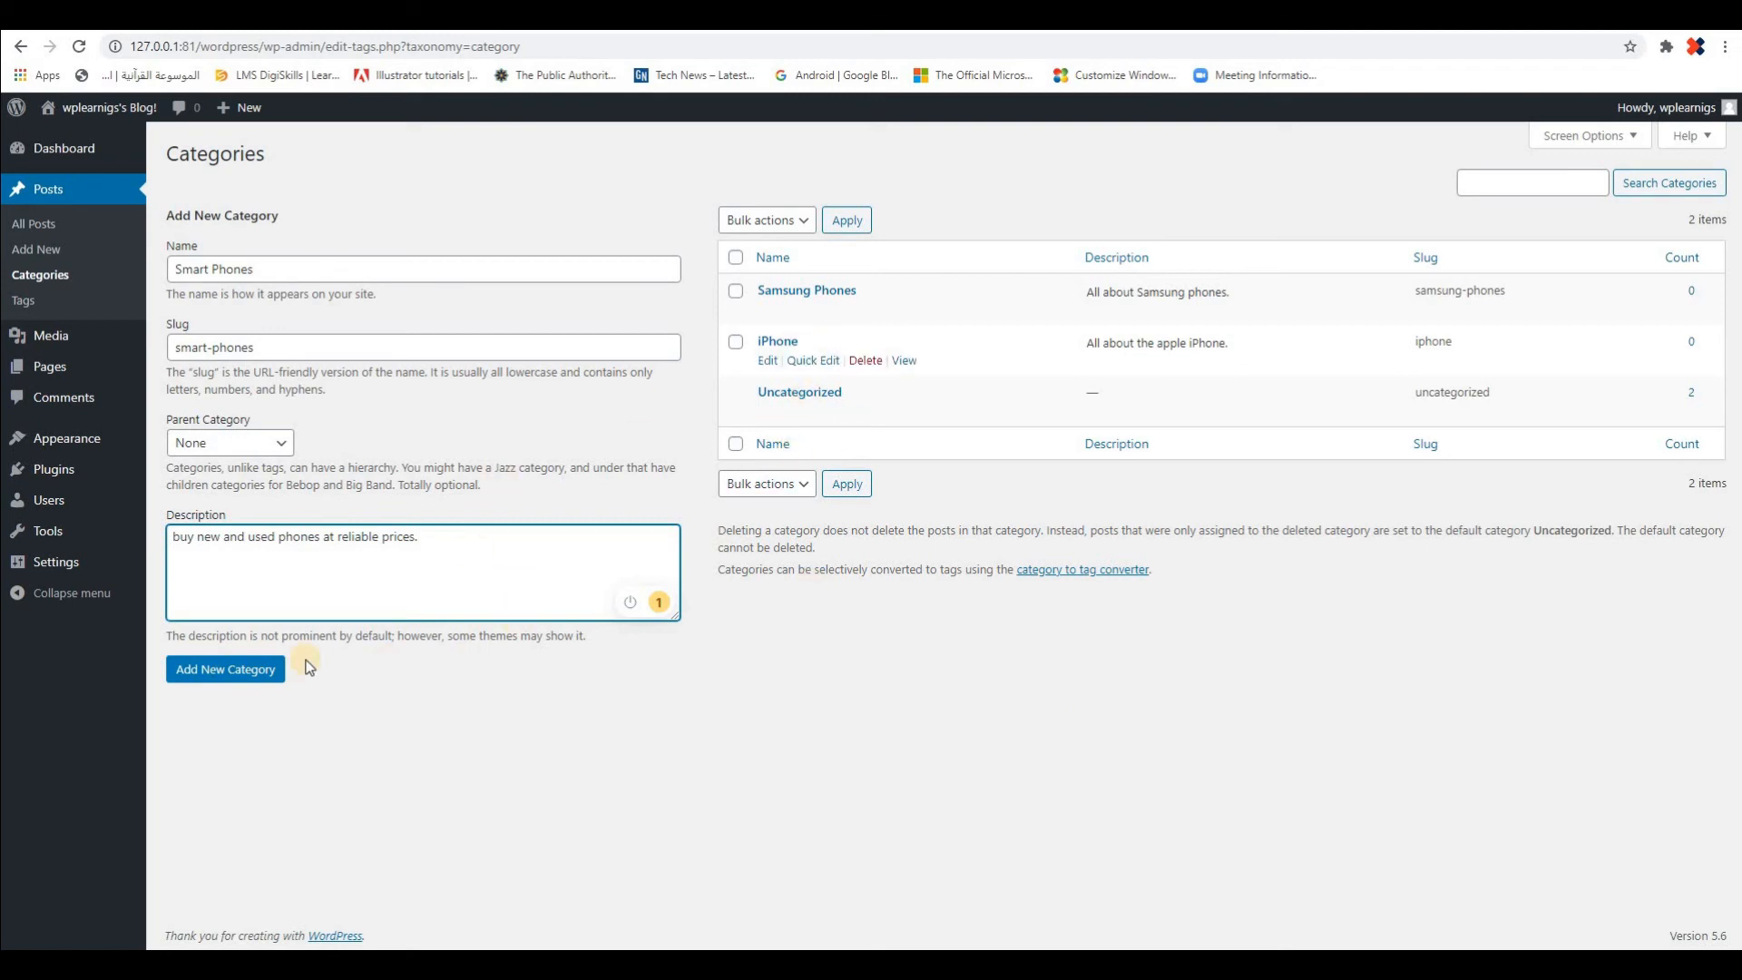
click(250, 669)
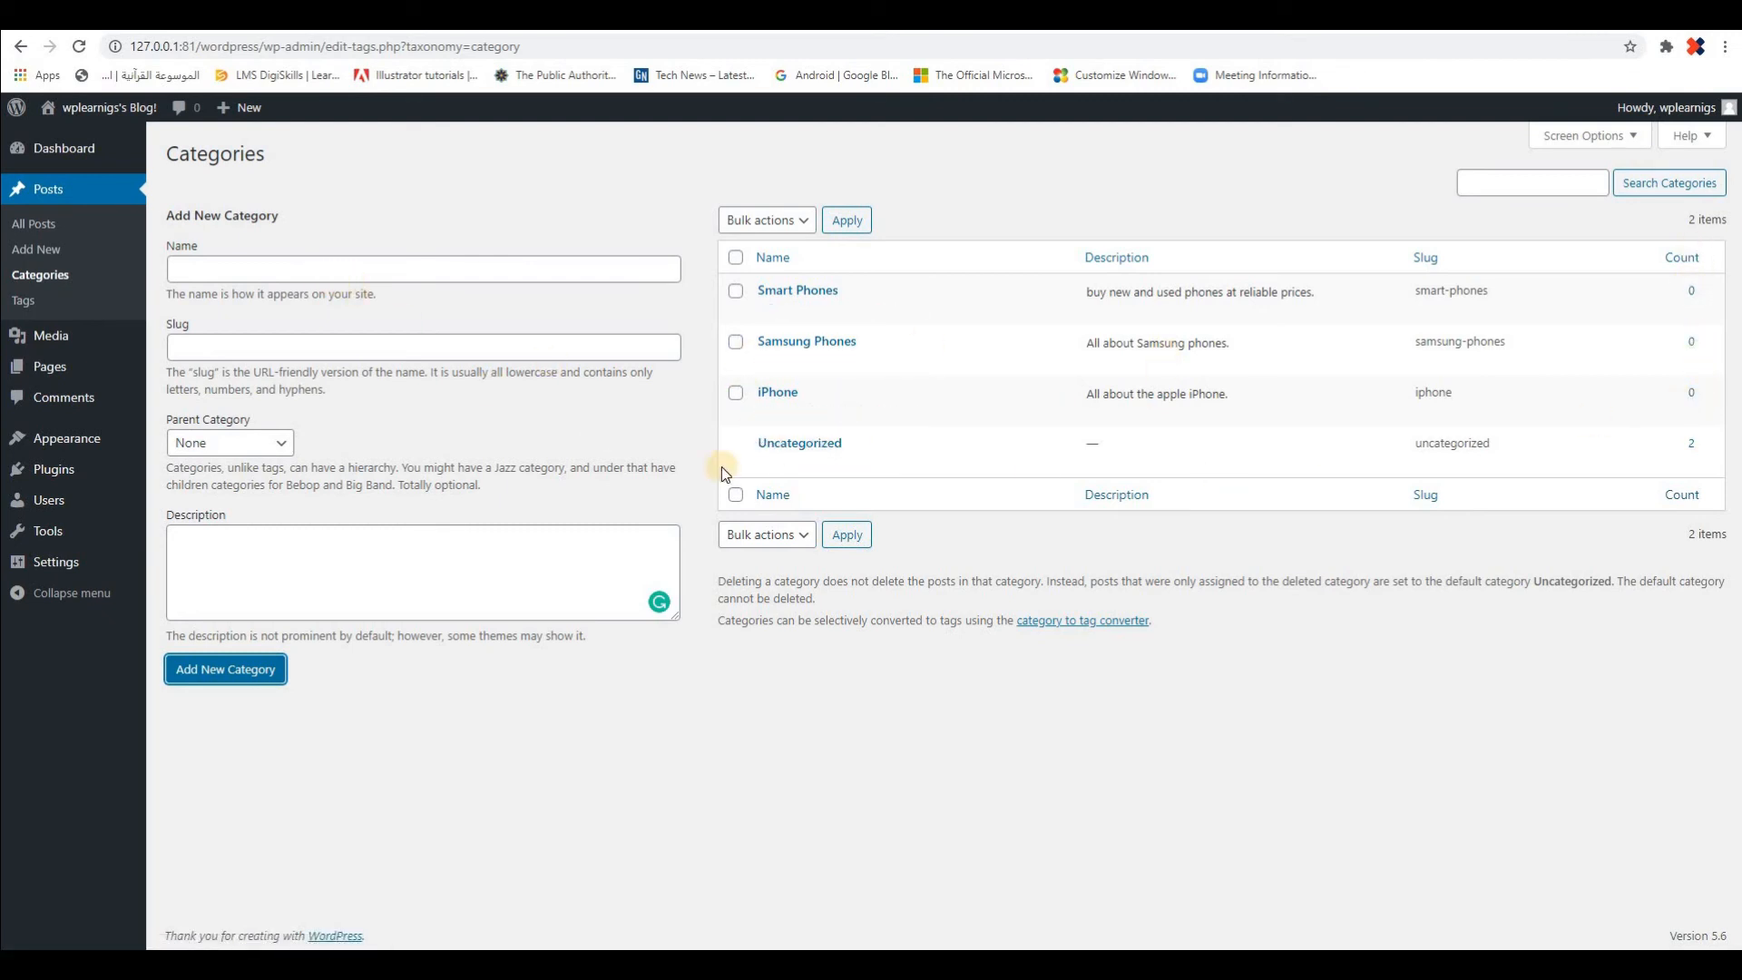
View the edit page of the Uncategorized category, and go to the list of all posts
click(798, 446)
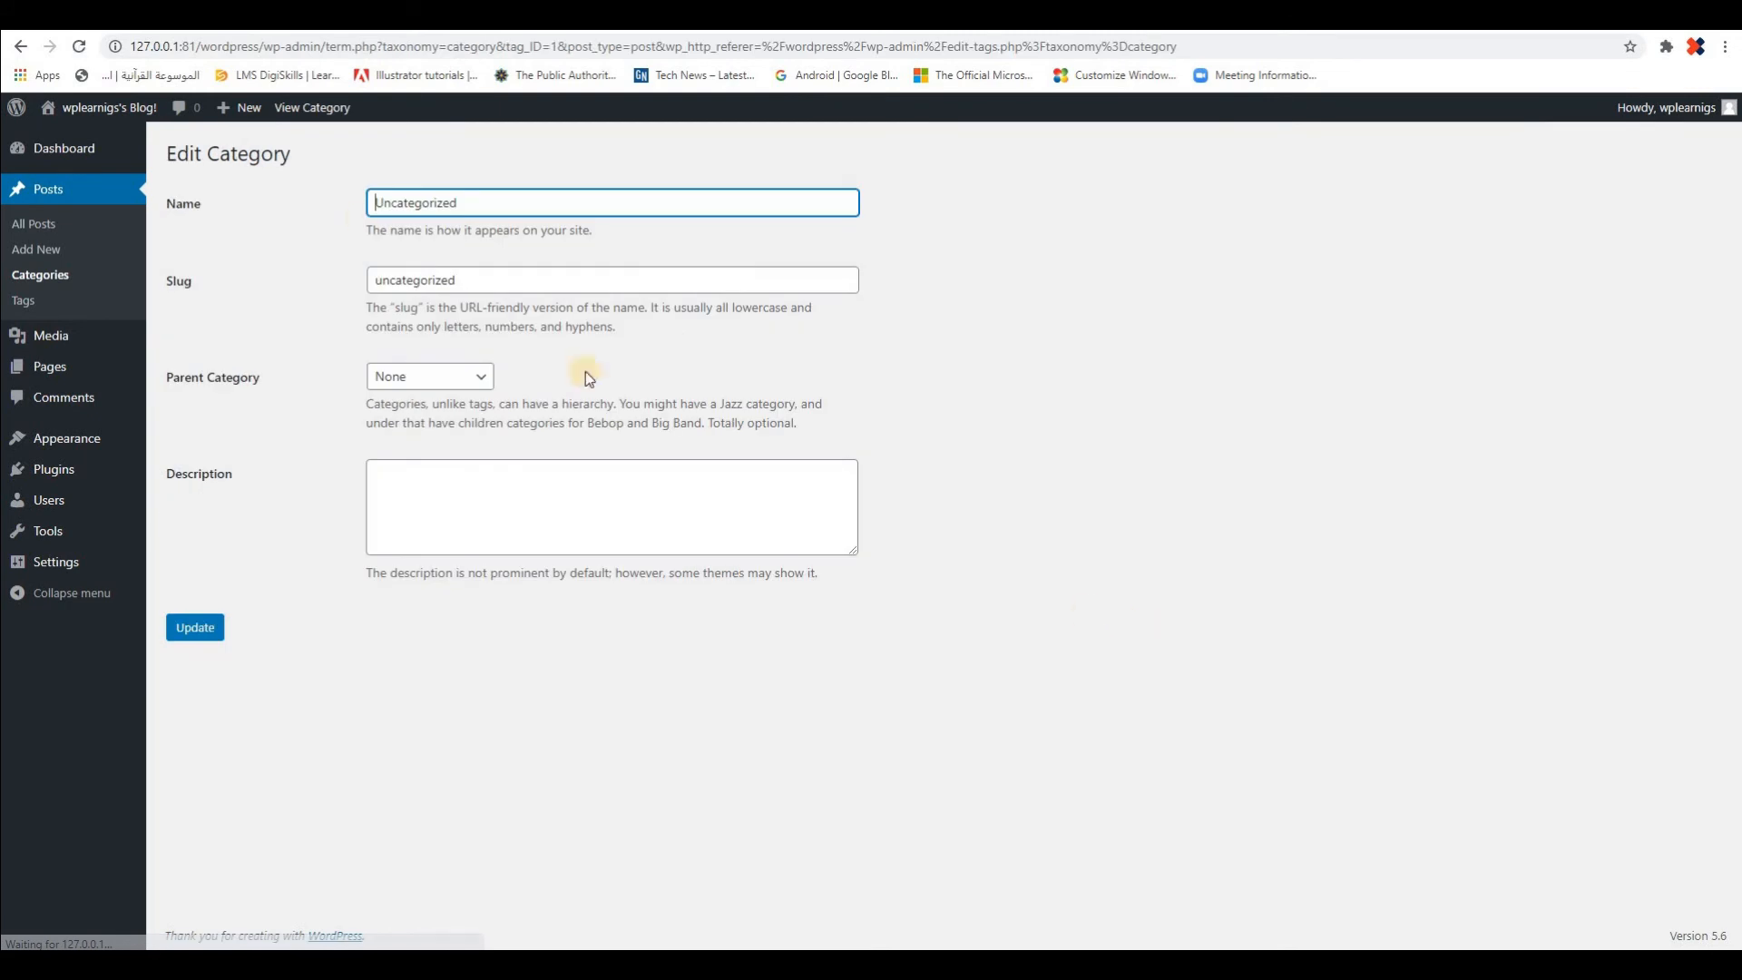
click(39, 190)
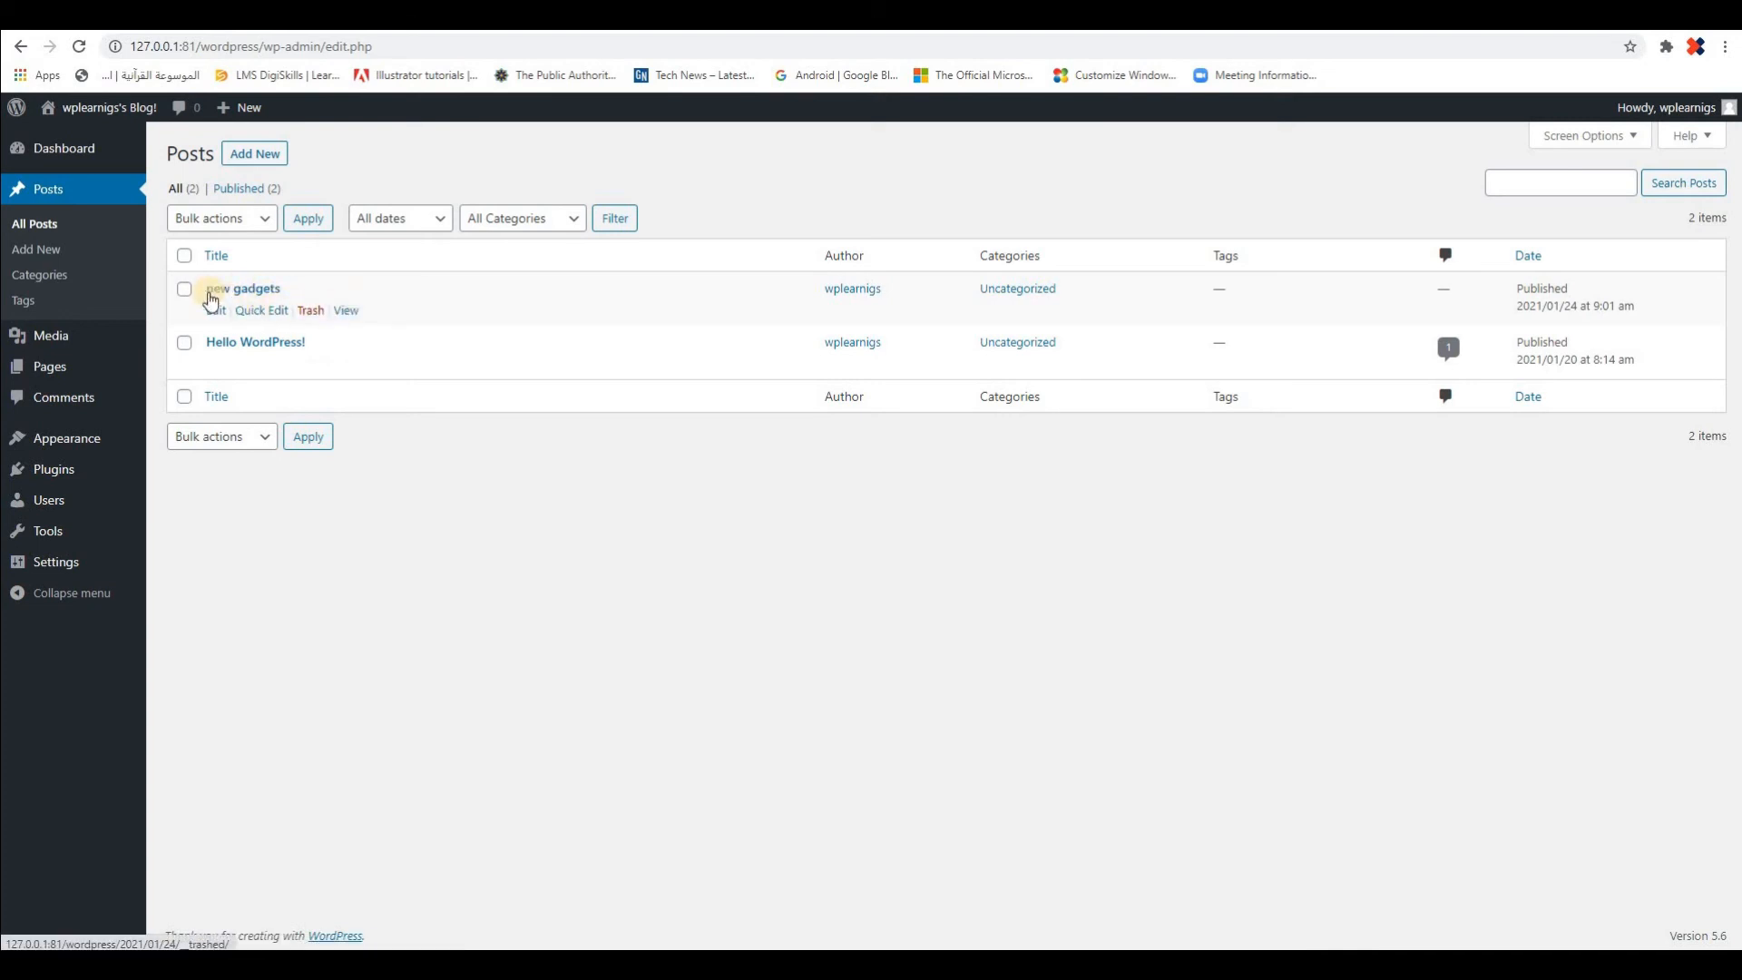
Using Quick Edit, assign the "new gadgets" post to the iPhone category, remove it from Uncategorized, and update the post
click(261, 310)
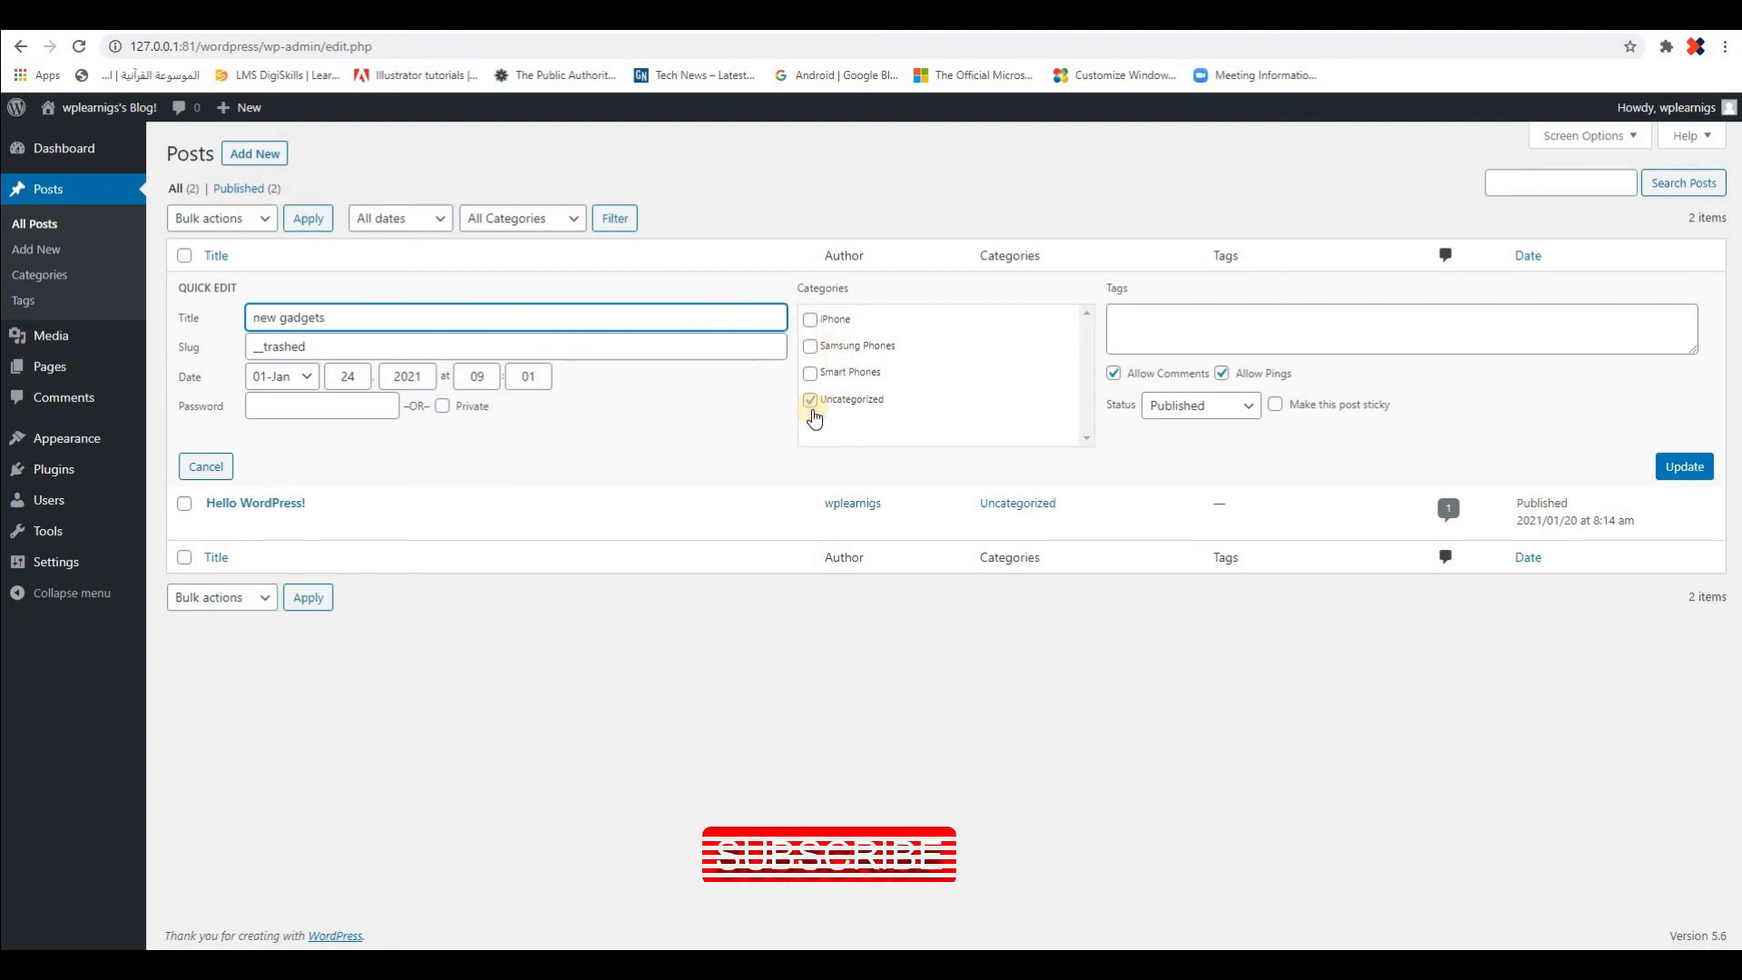
click(810, 320)
key(space)
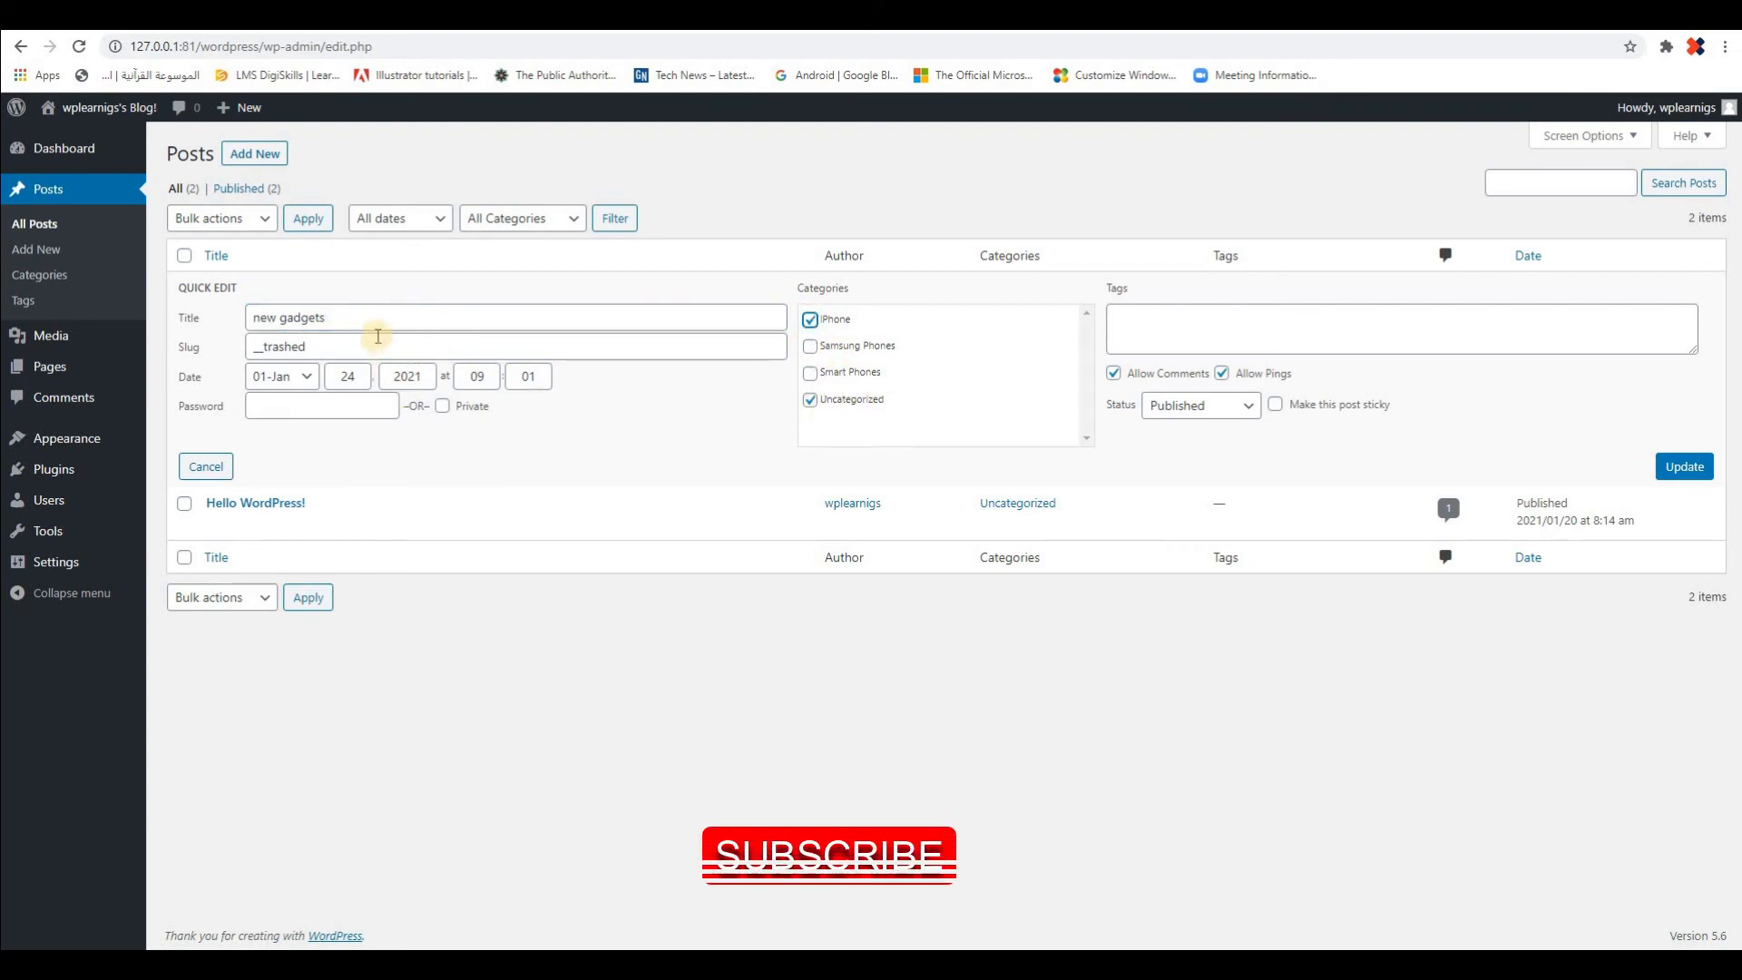
click(371, 322)
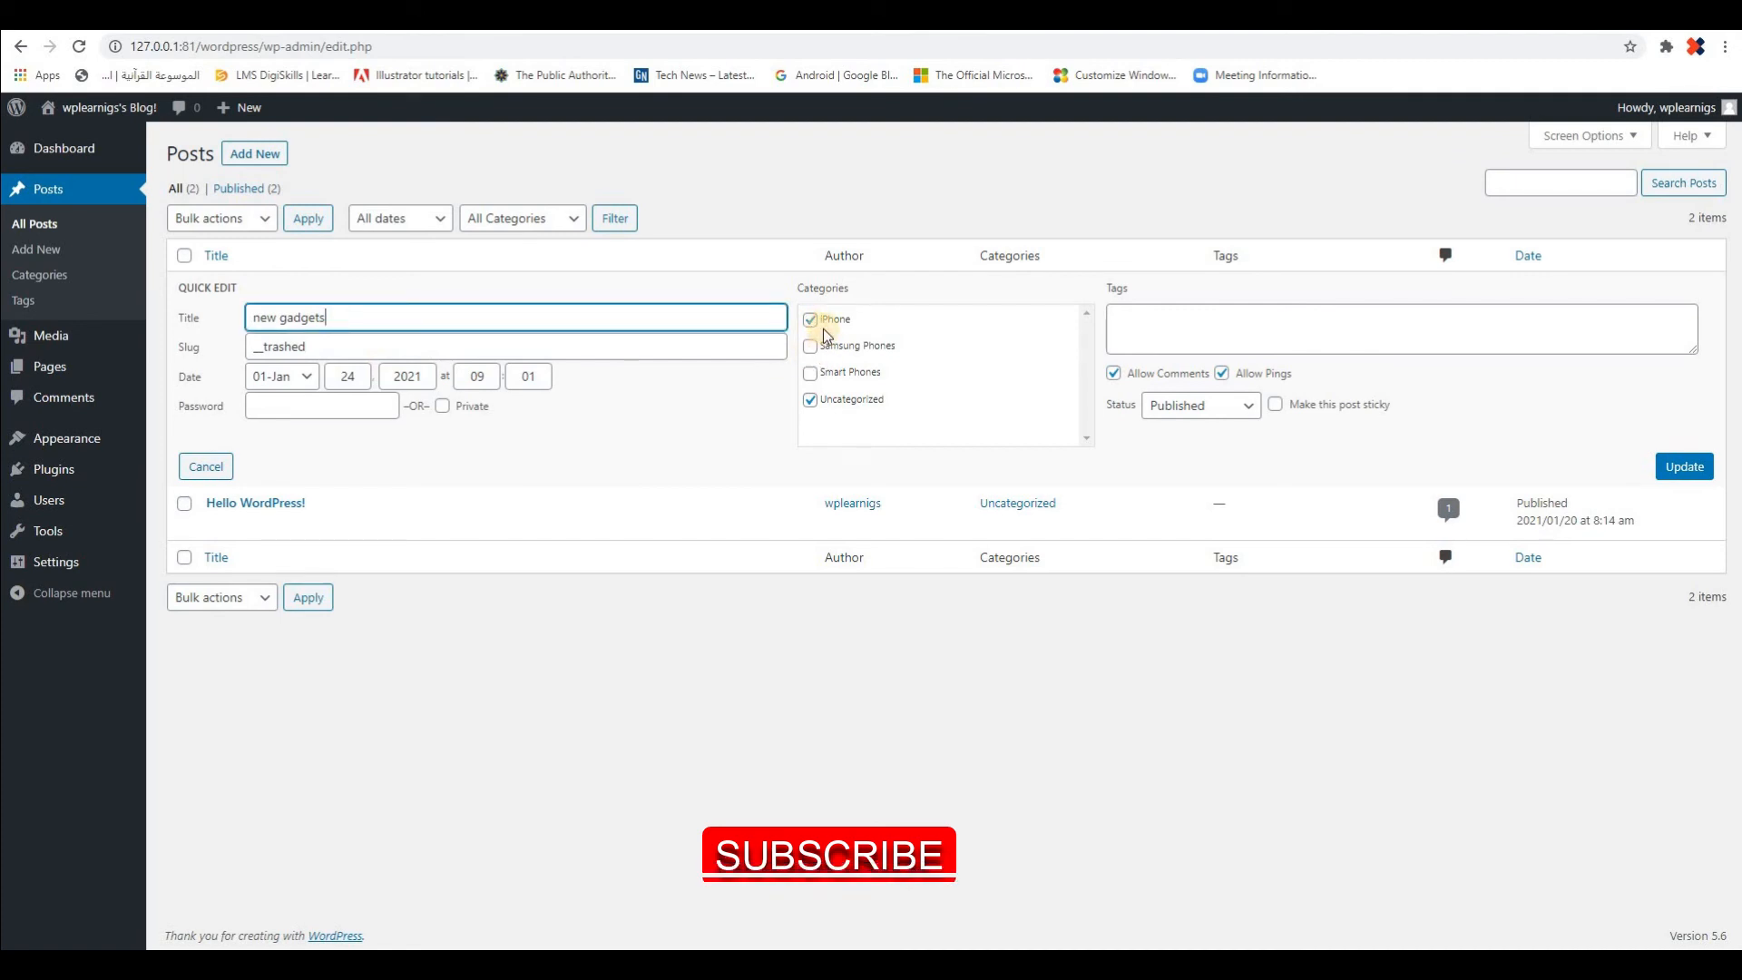
click(812, 403)
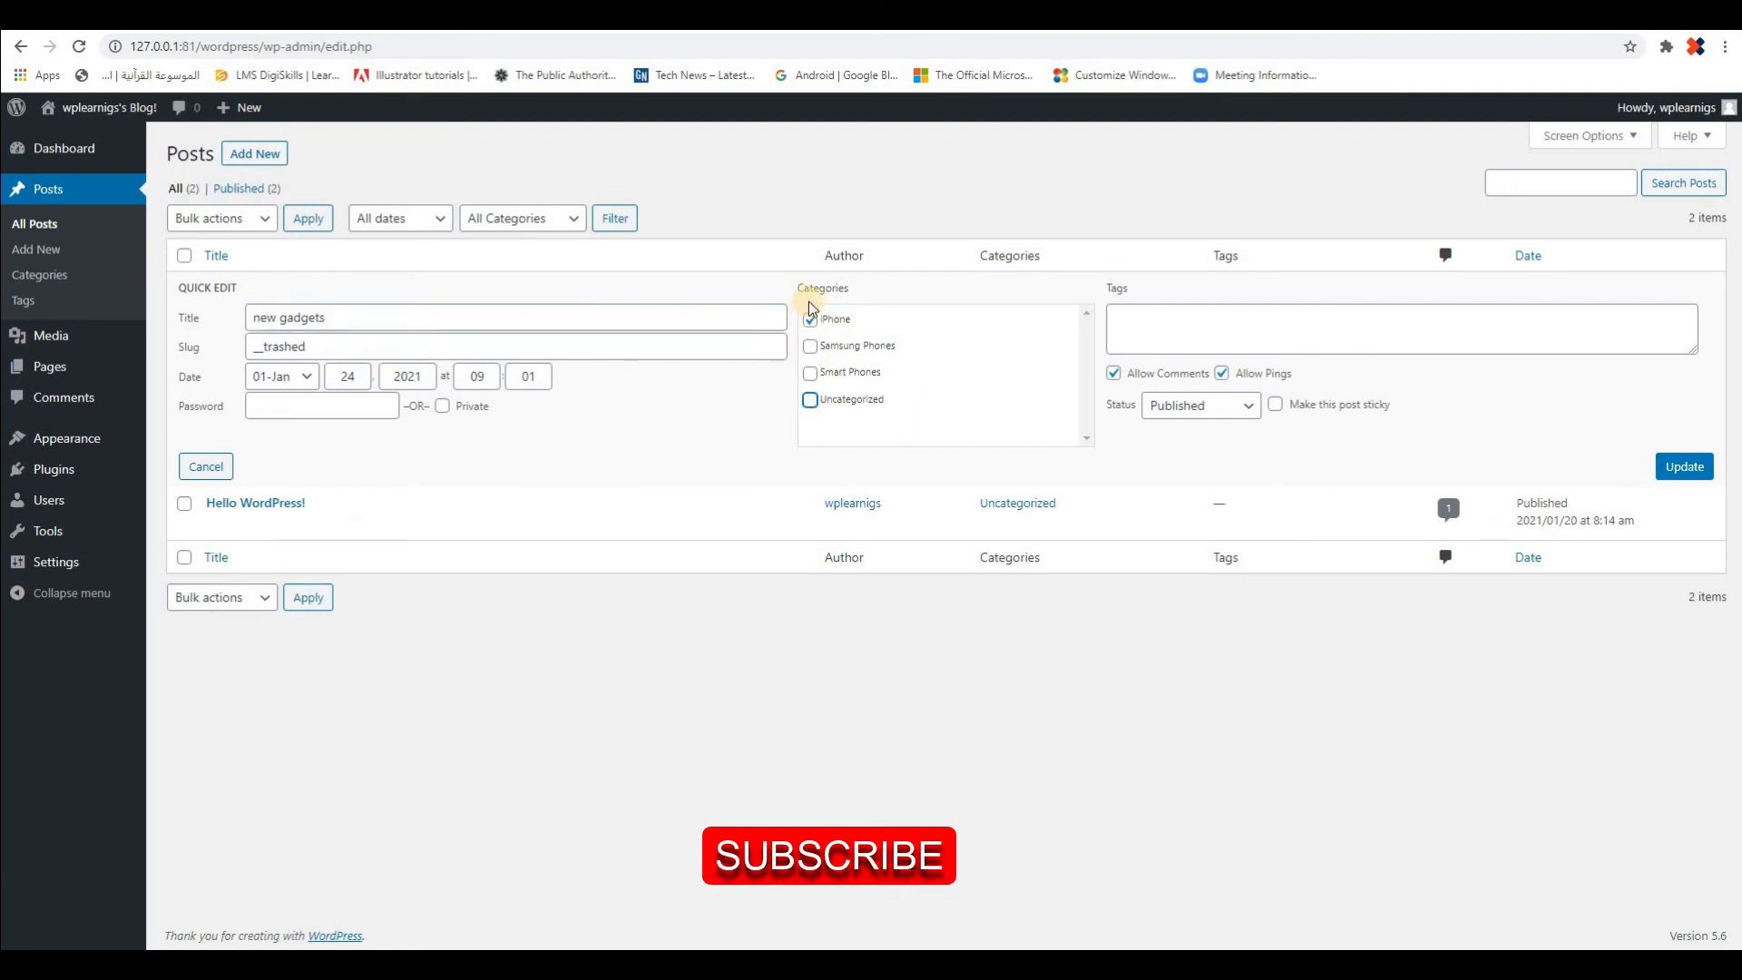
click(1685, 472)
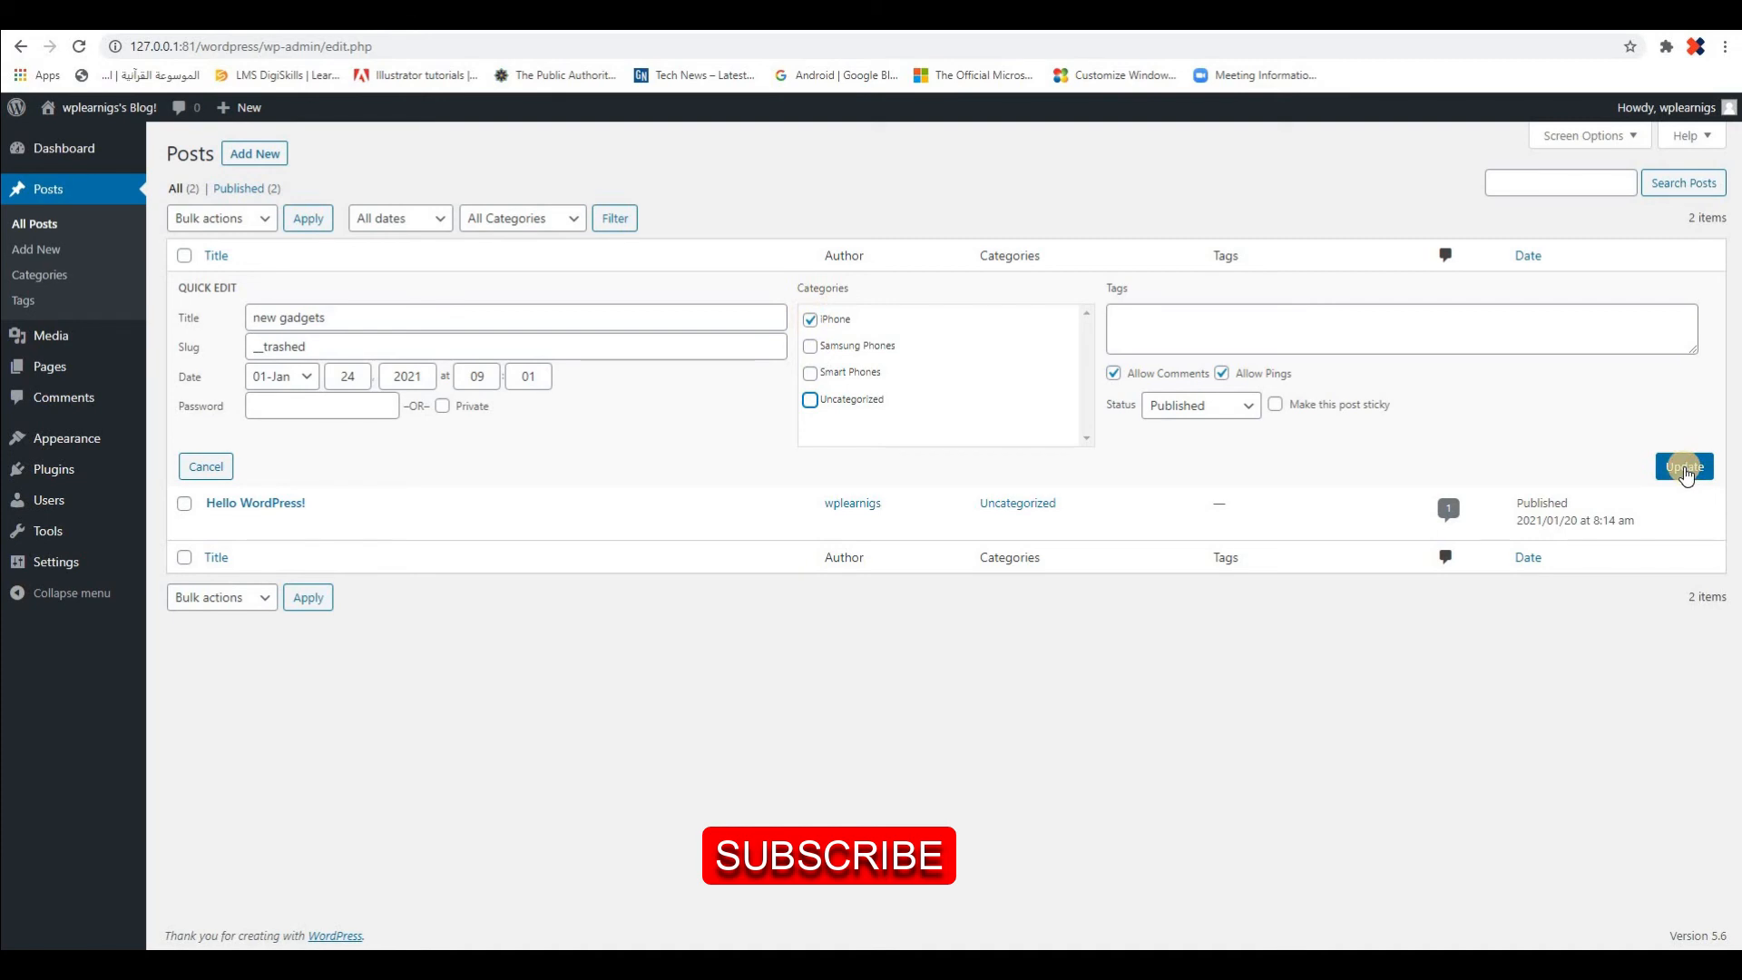
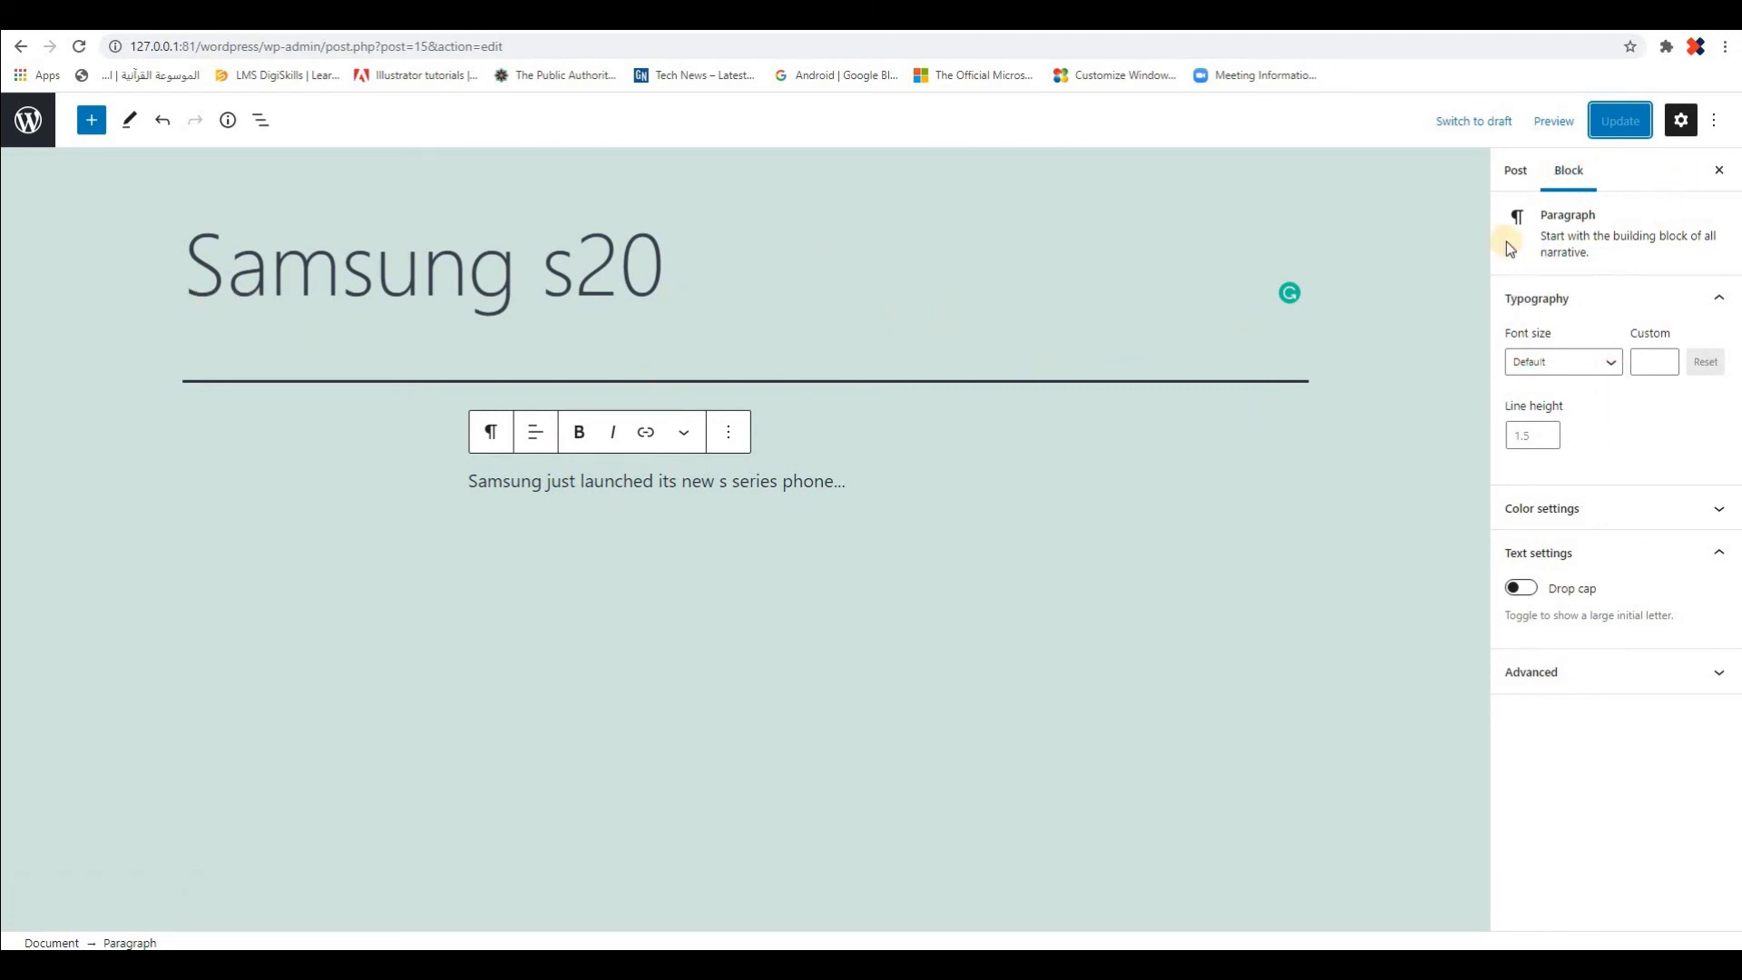
Remove the "Samsung s20" post from Uncategorized, assign it to the Samsung Phones category, and update the post
click(1515, 174)
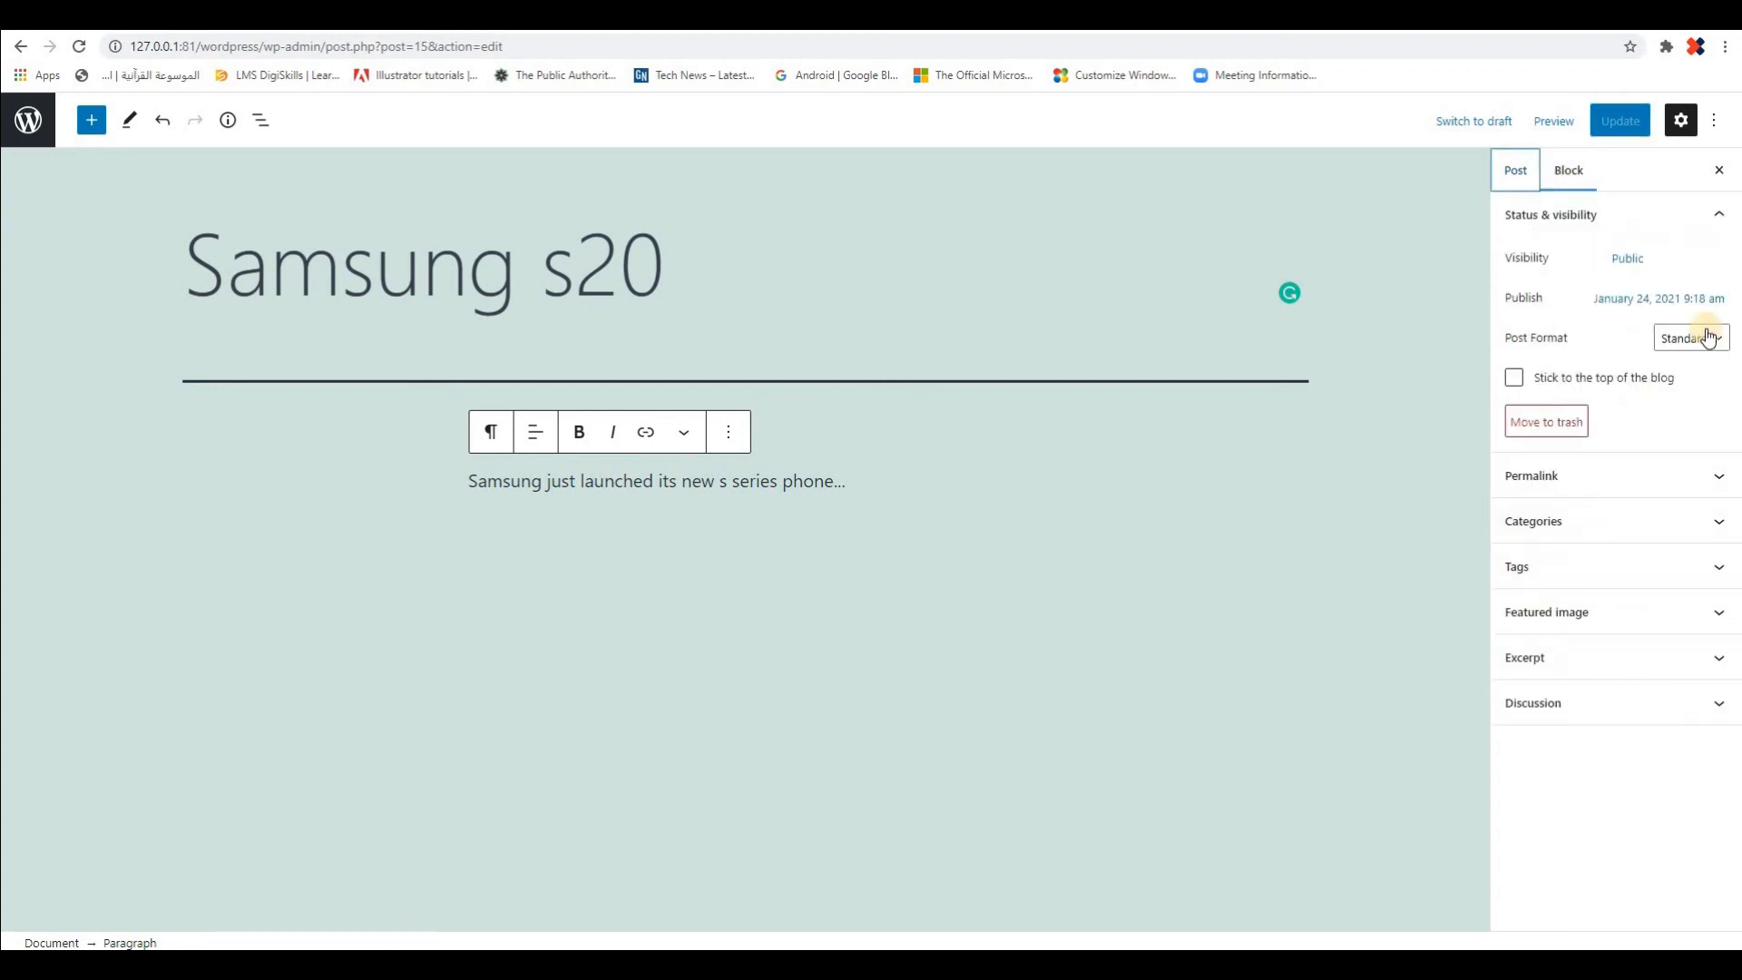
click(1720, 526)
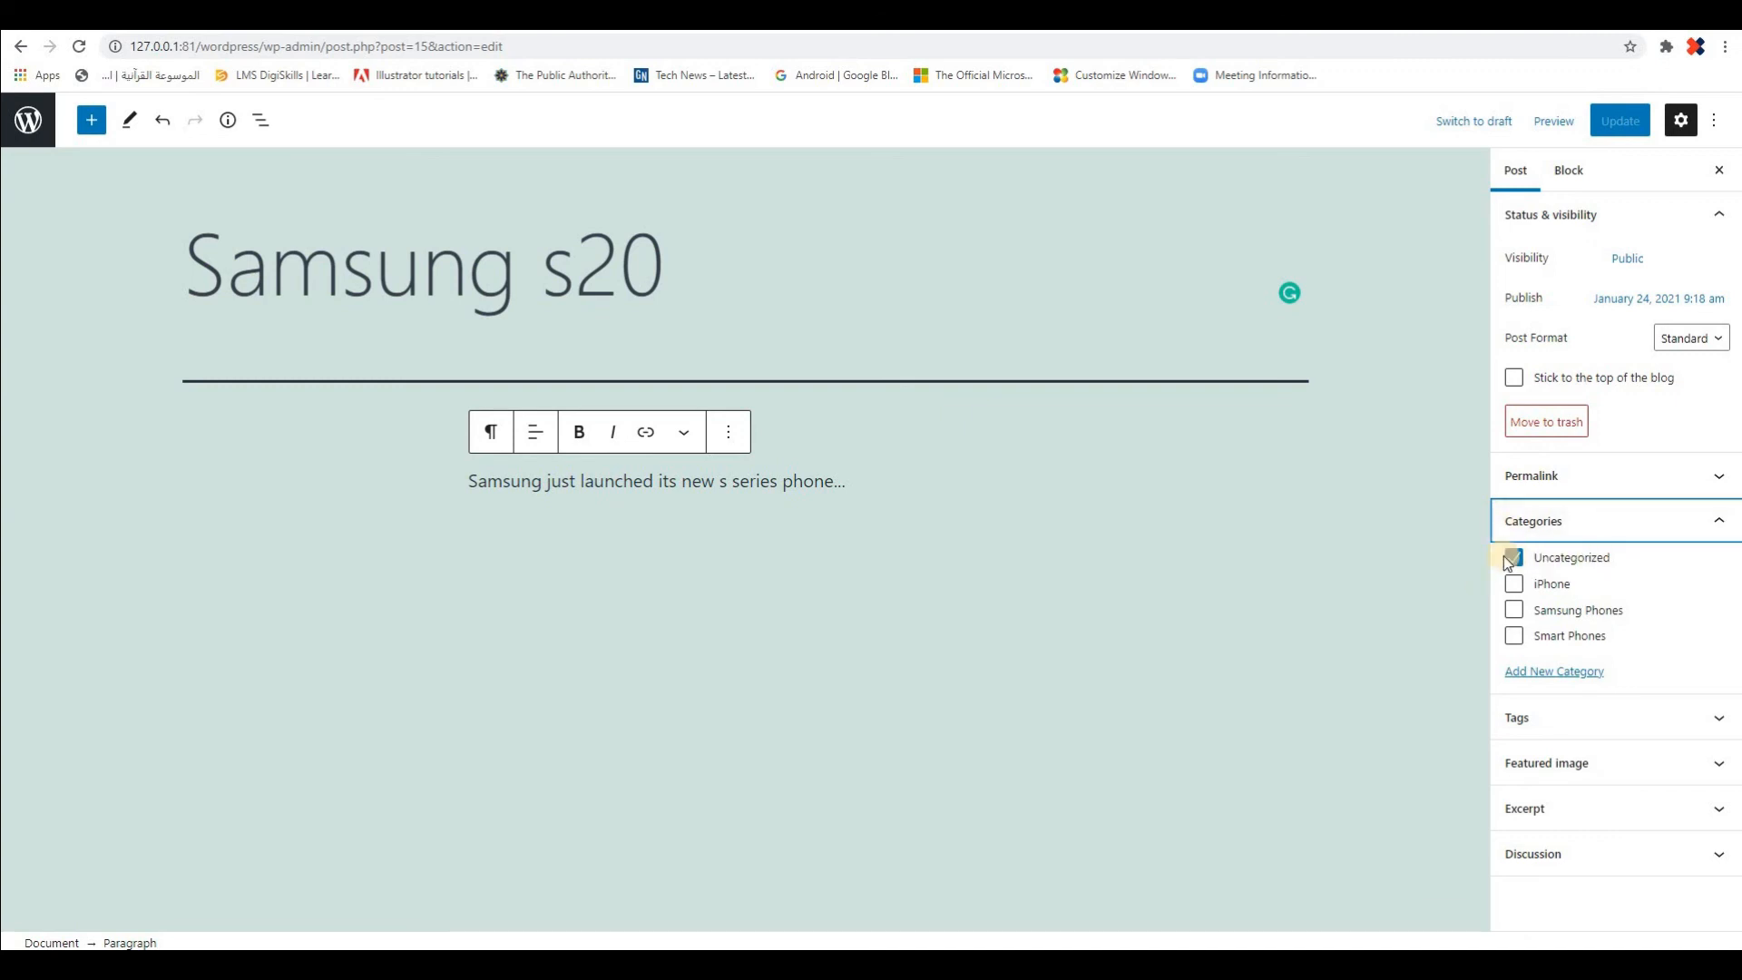
click(1551, 561)
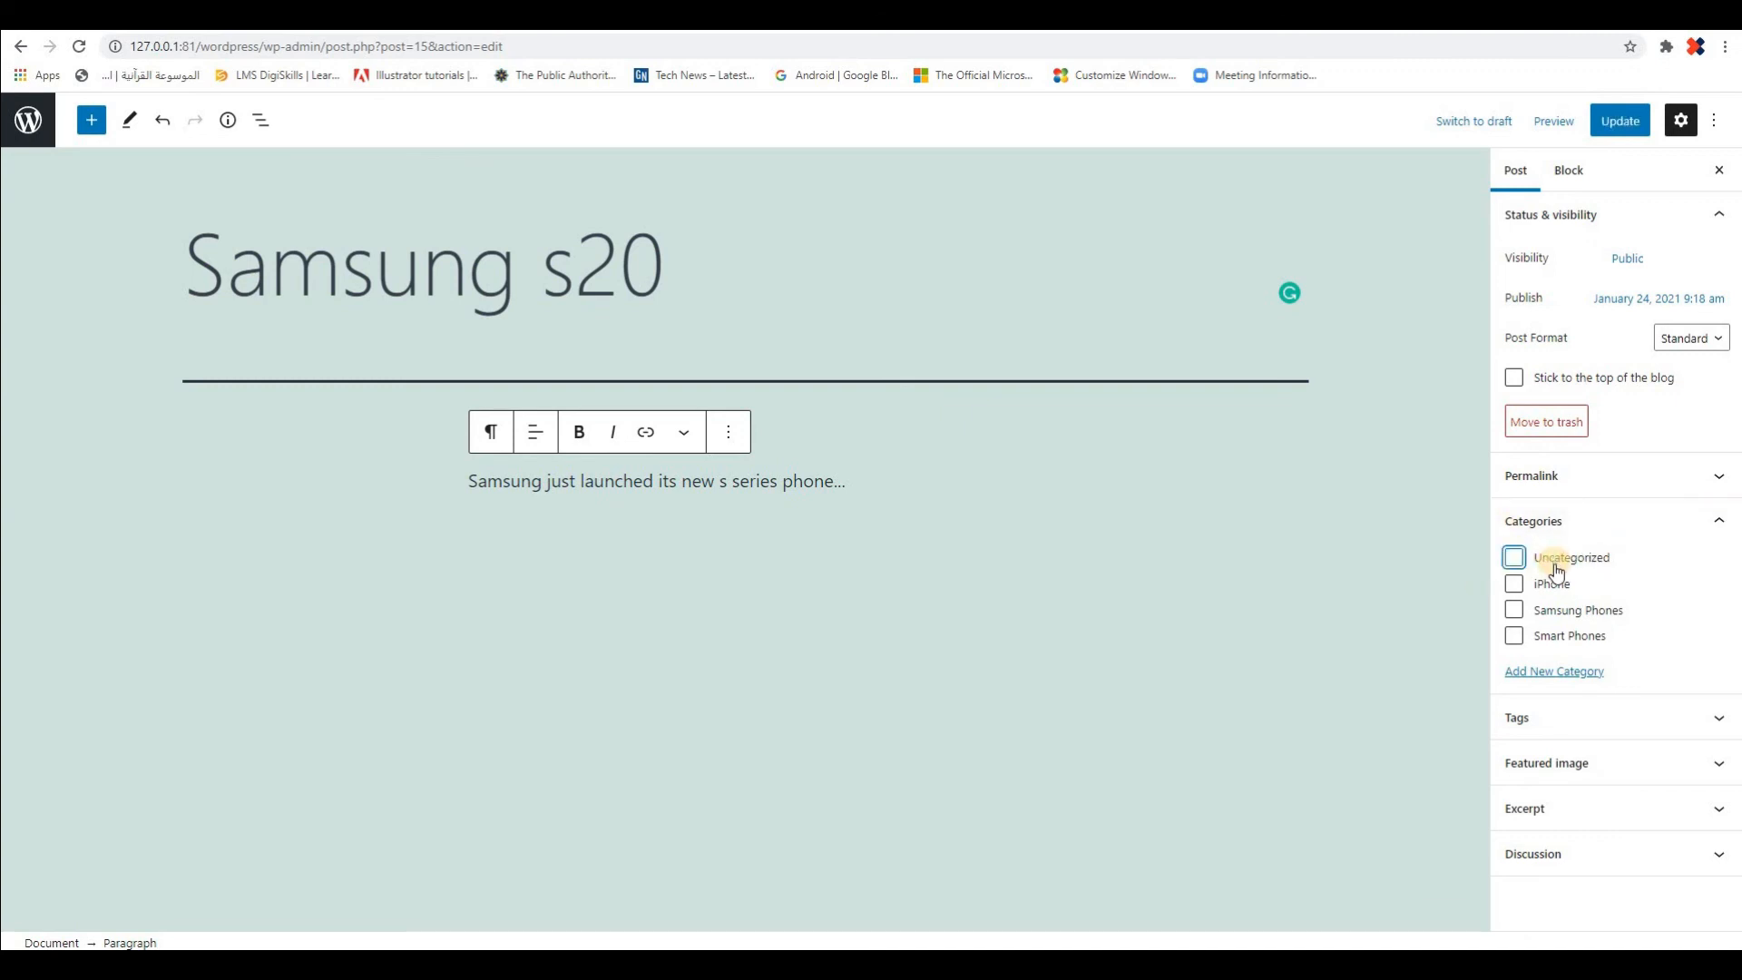
click(1514, 609)
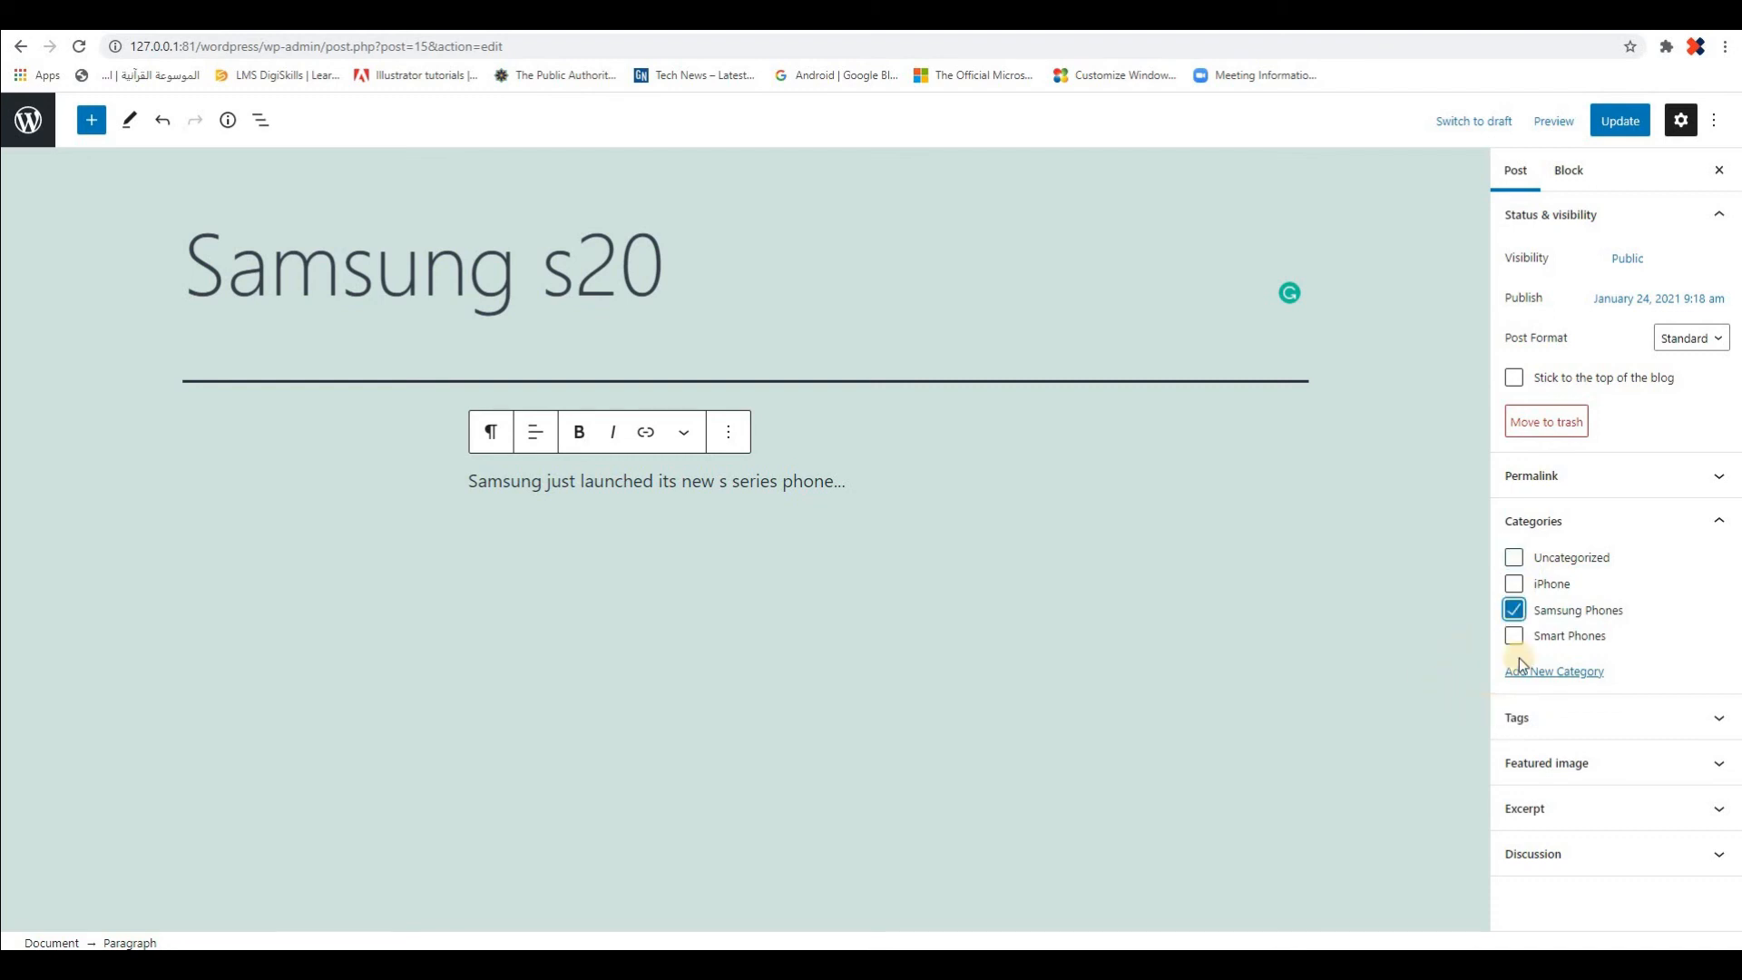
click(1611, 120)
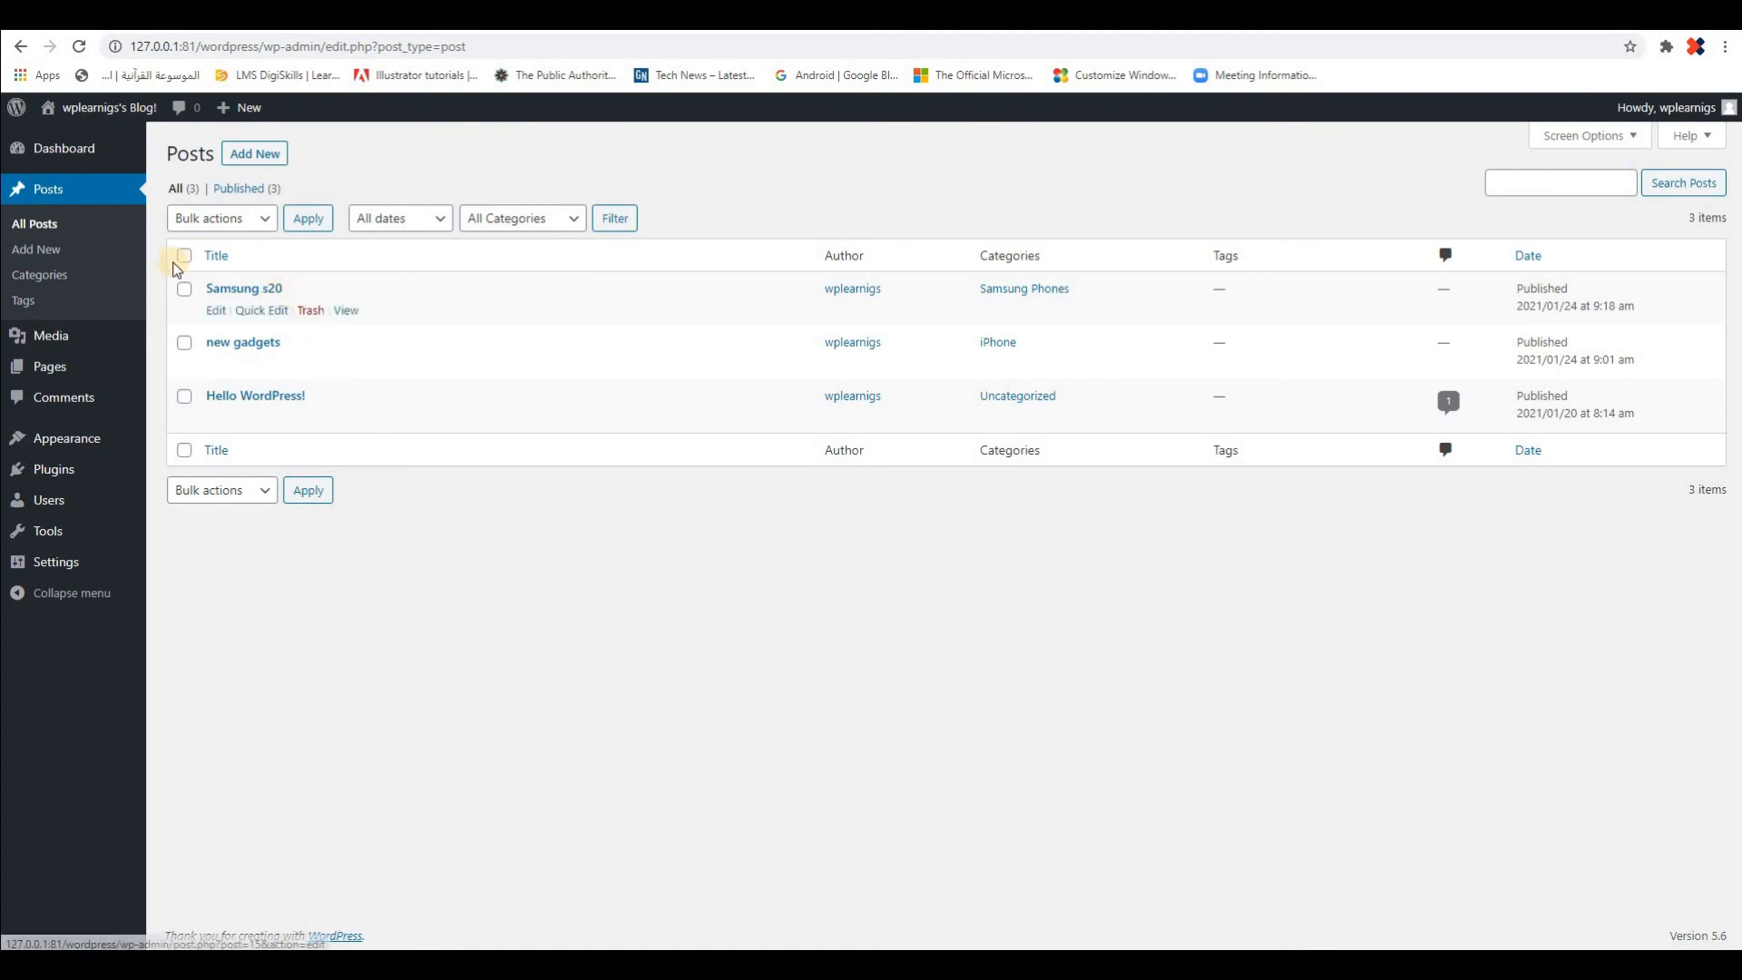
From the categories list, view the Samsung Phones category's public page, examine its title, description and posts, and return to the list
click(42, 275)
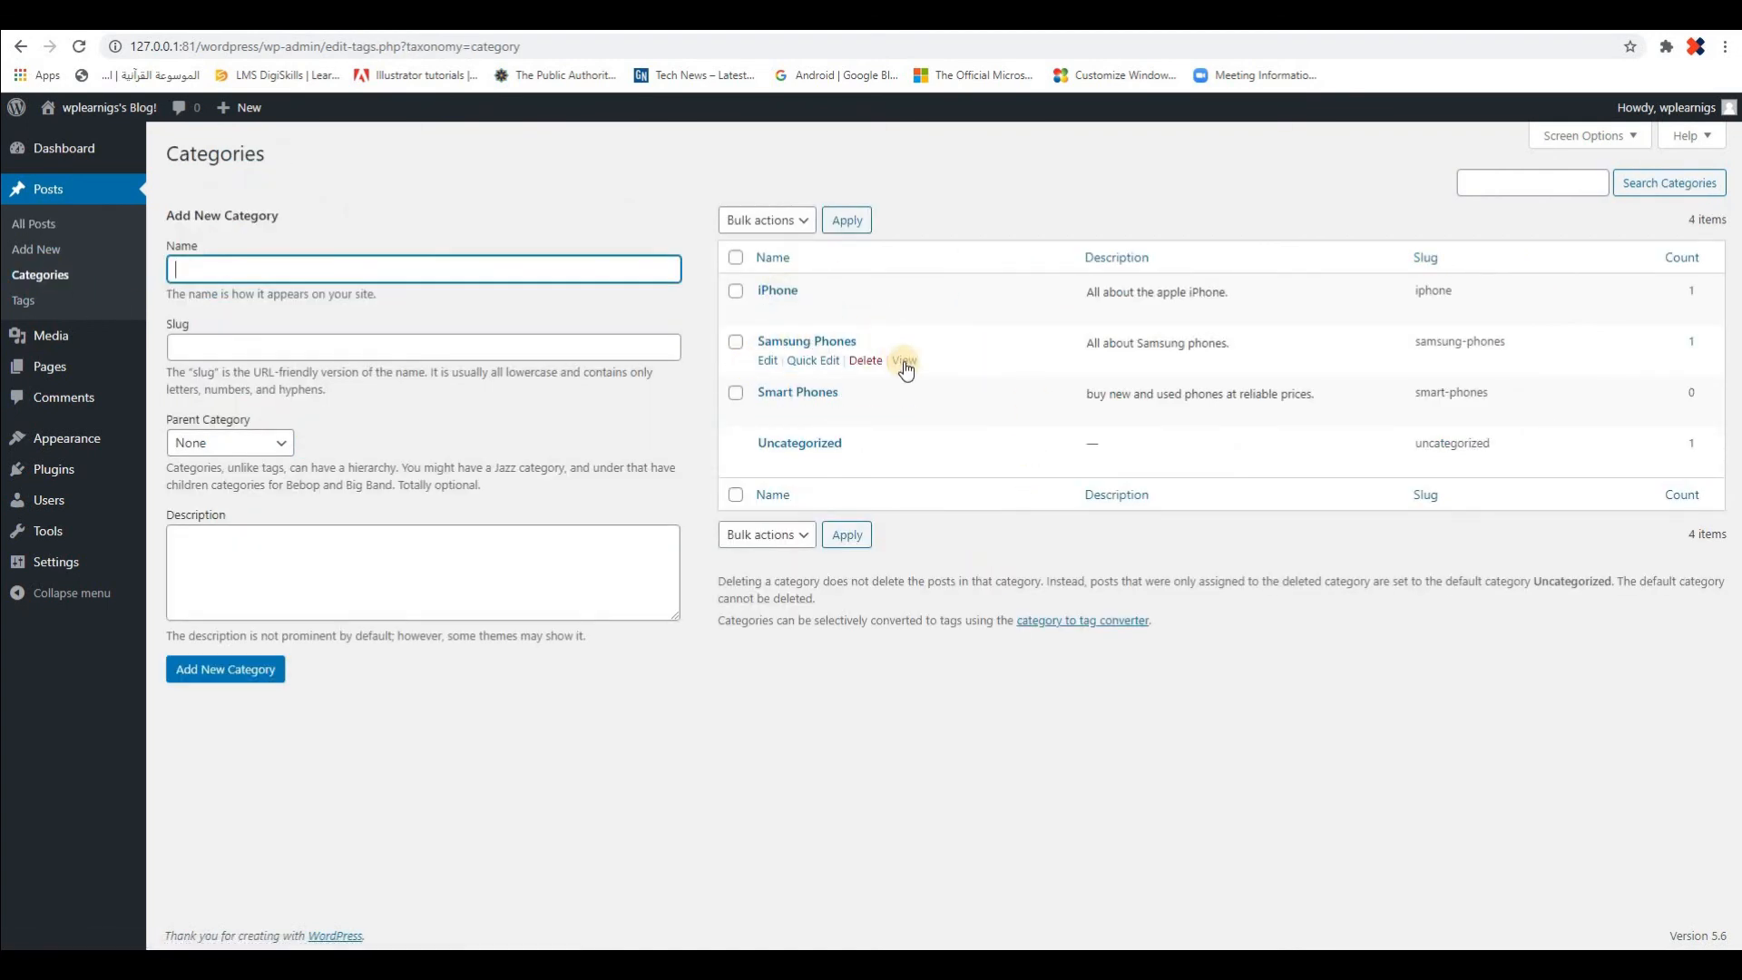
click(904, 361)
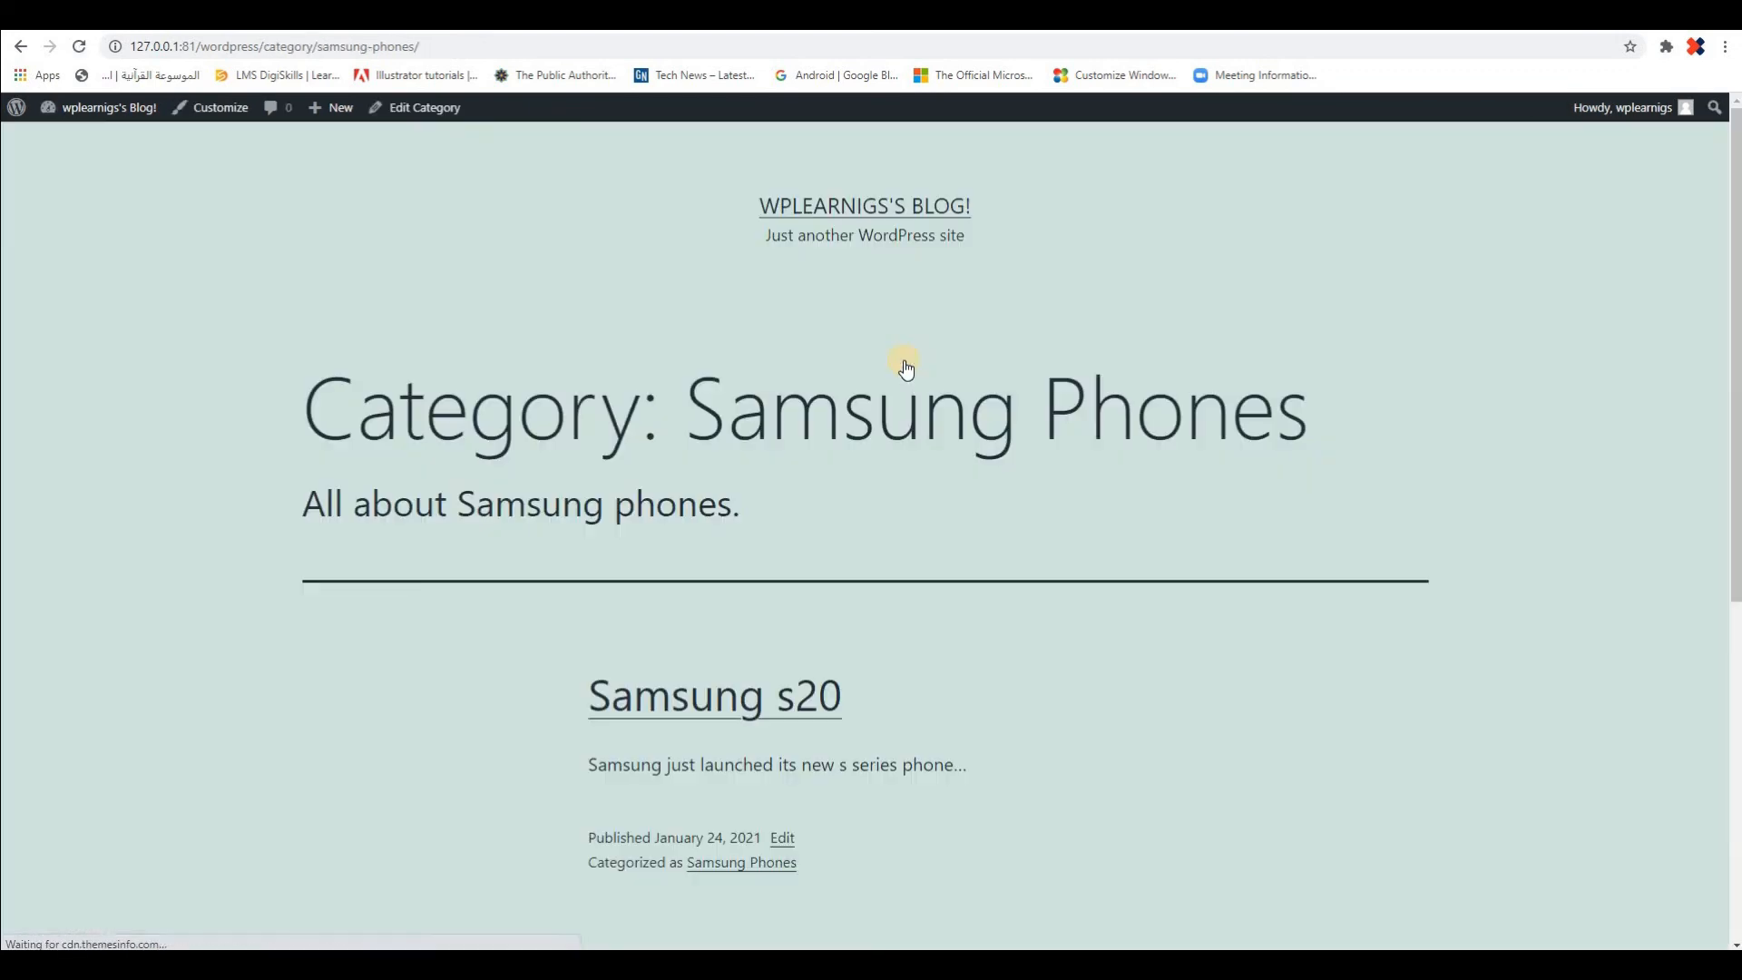
scroll(1412, 528, down, 4)
scroll(1163, 416, up, 4)
scroll(802, 493, down, 3)
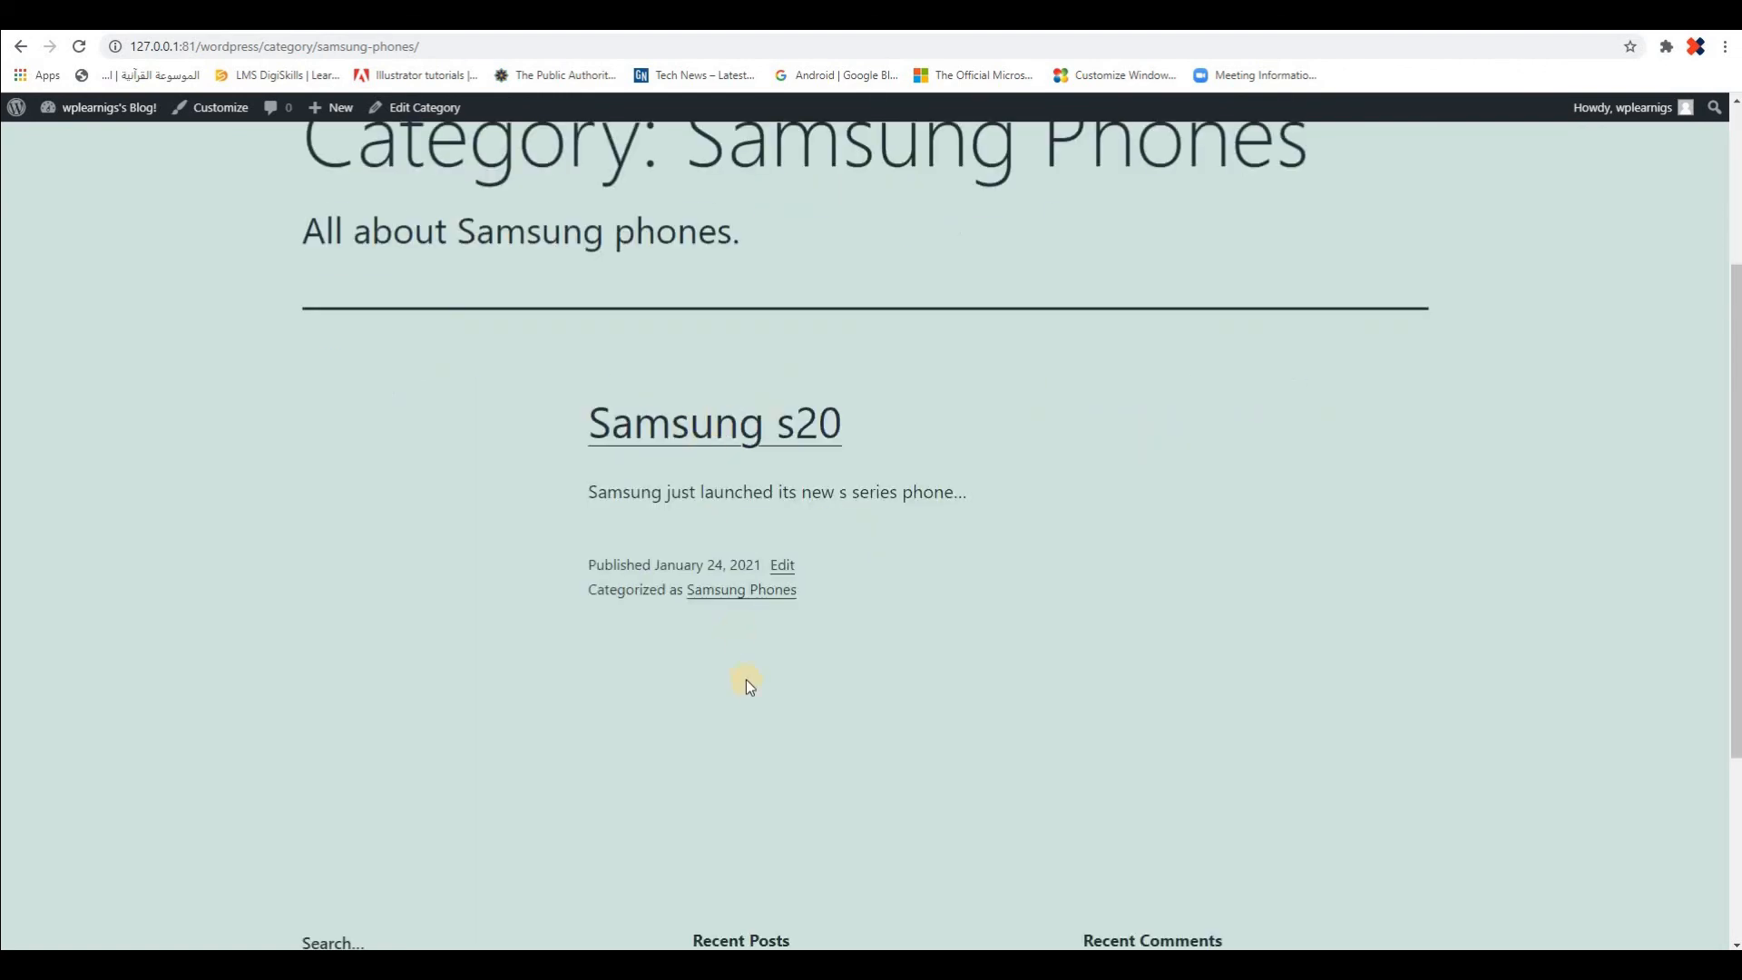
scroll(1232, 617, down, 3)
scroll(414, 356, up, 5)
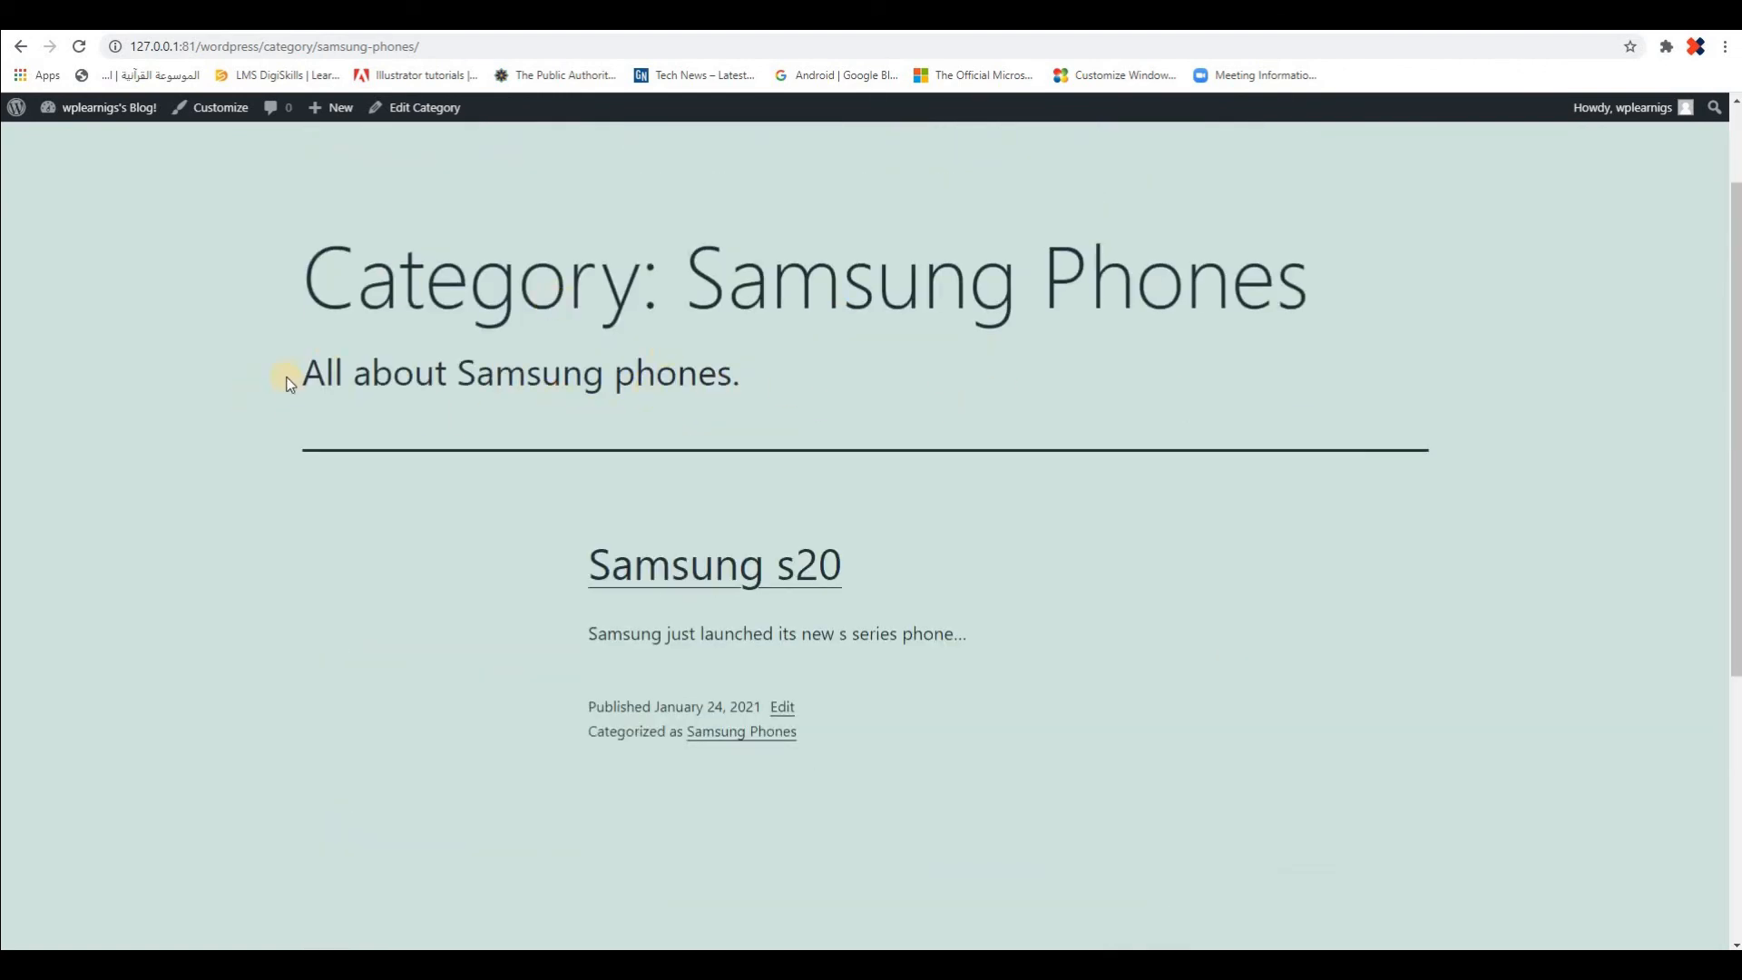
drag(302, 375, 662, 375)
drag(714, 277, 1182, 280)
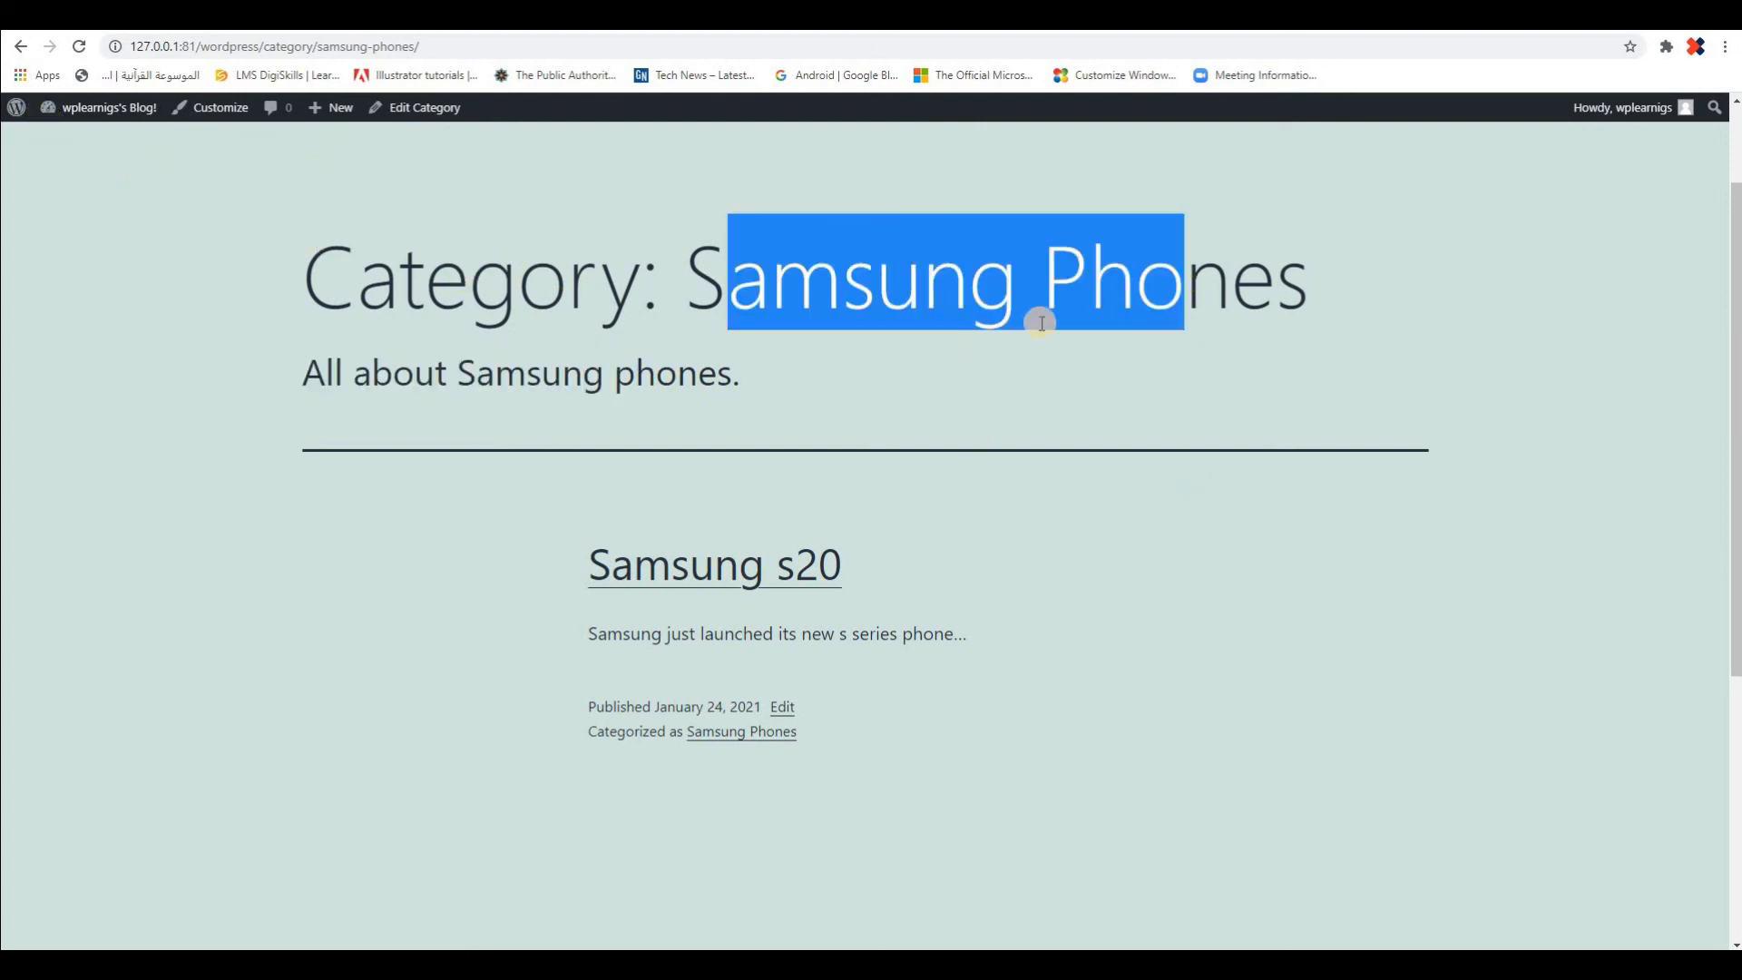
scroll(871, 453, up, 2)
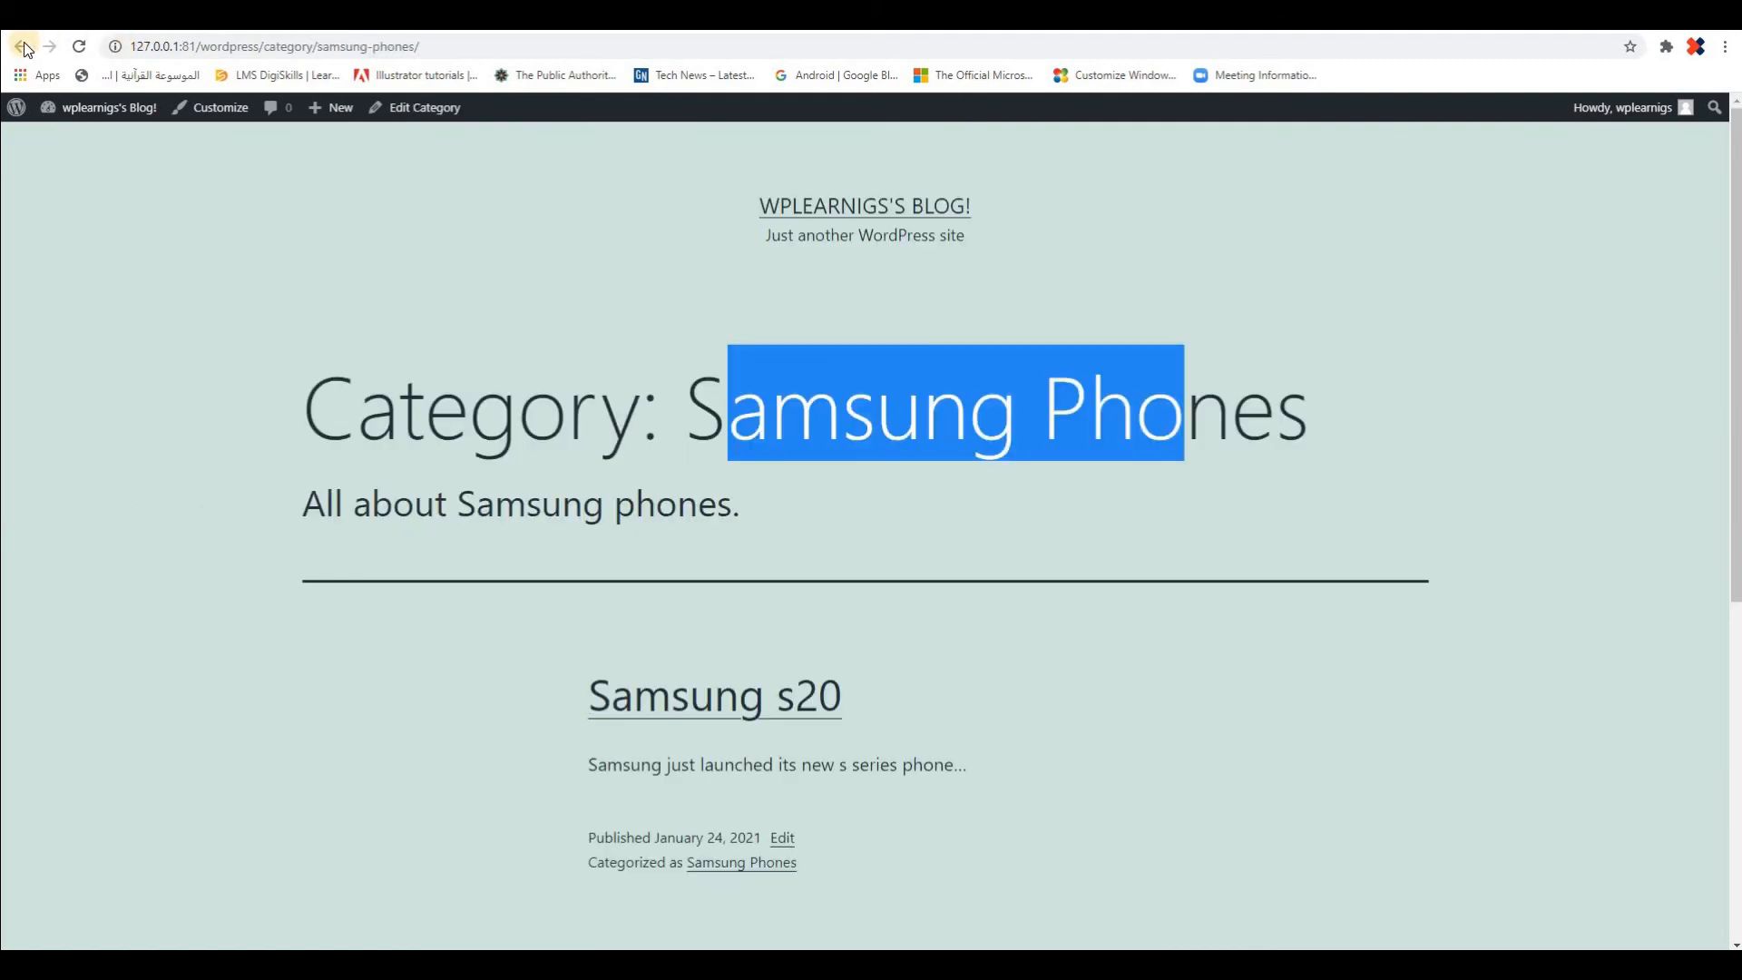
click(23, 43)
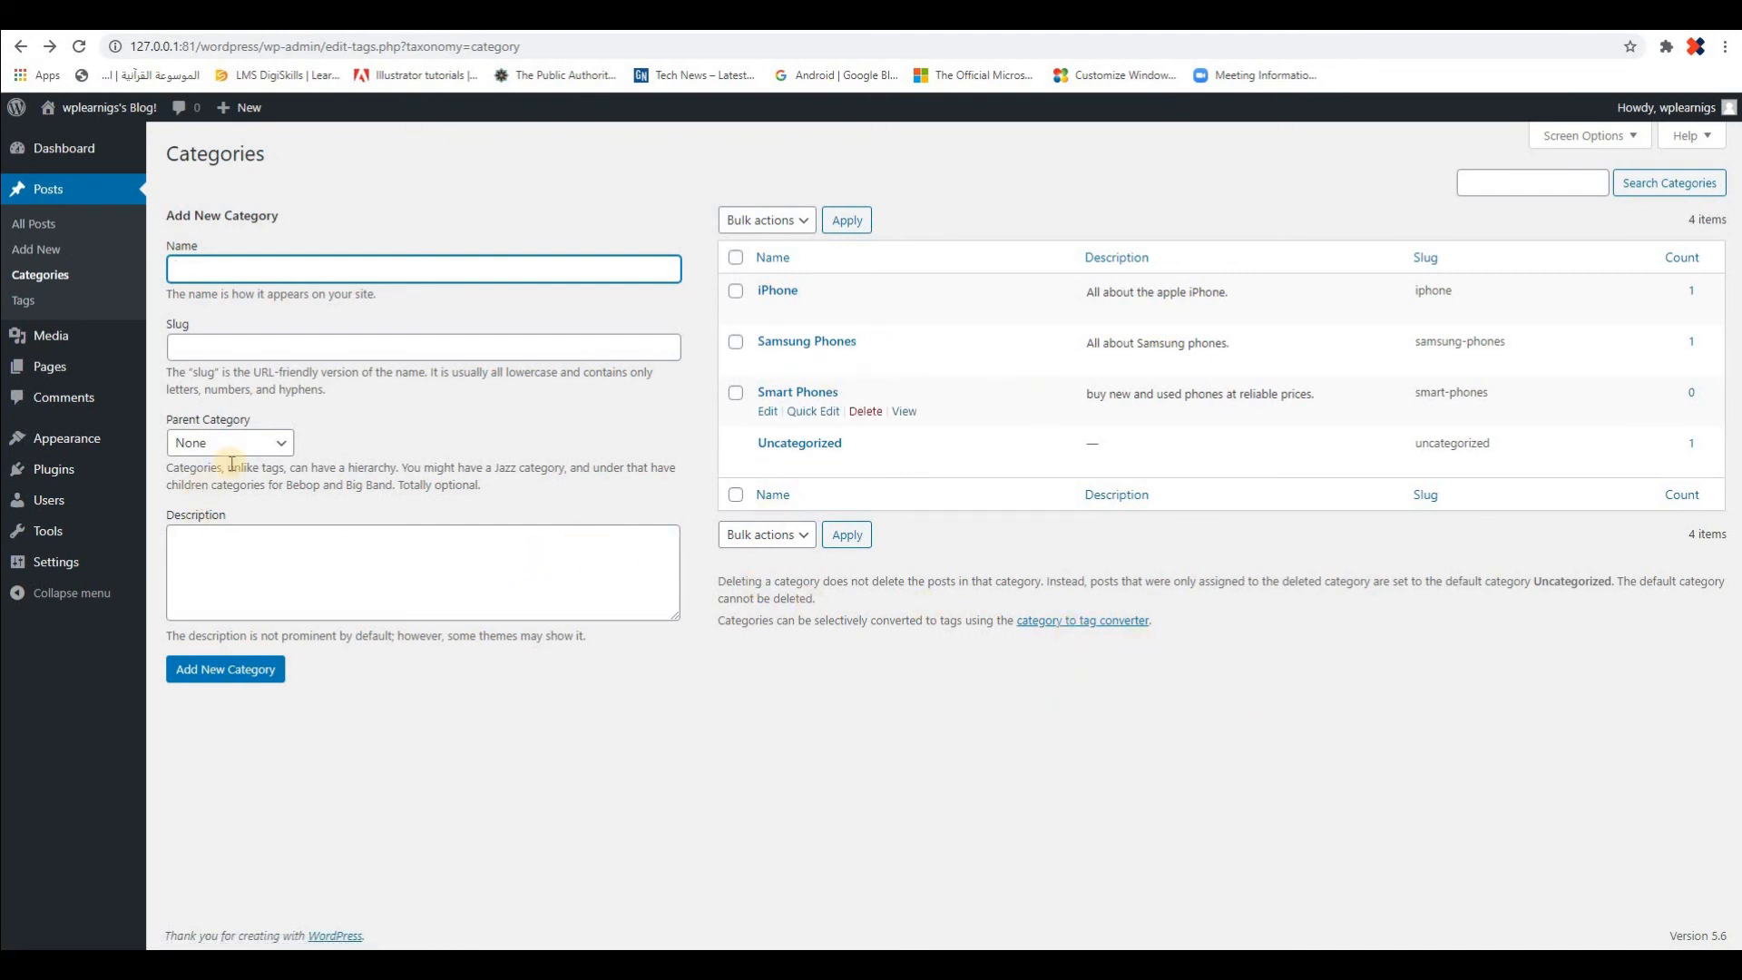
Set the iPhone category's parent to Smart Phones, update it, and return to the categories list
click(284, 442)
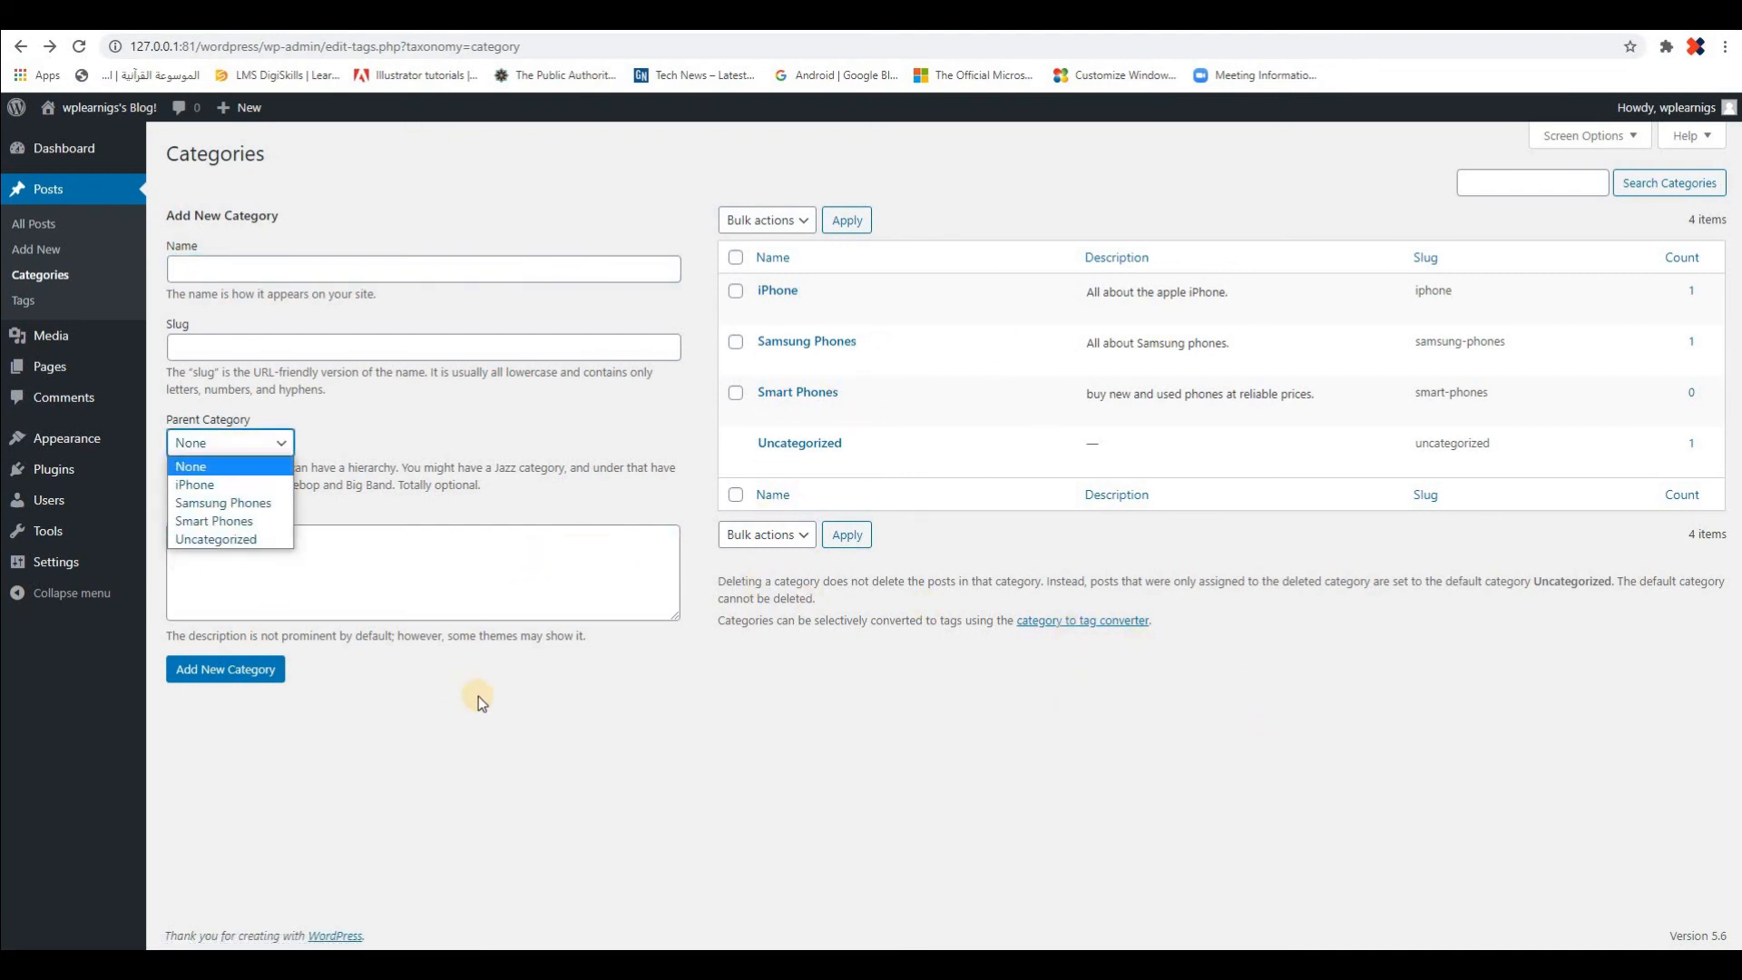
click(799, 599)
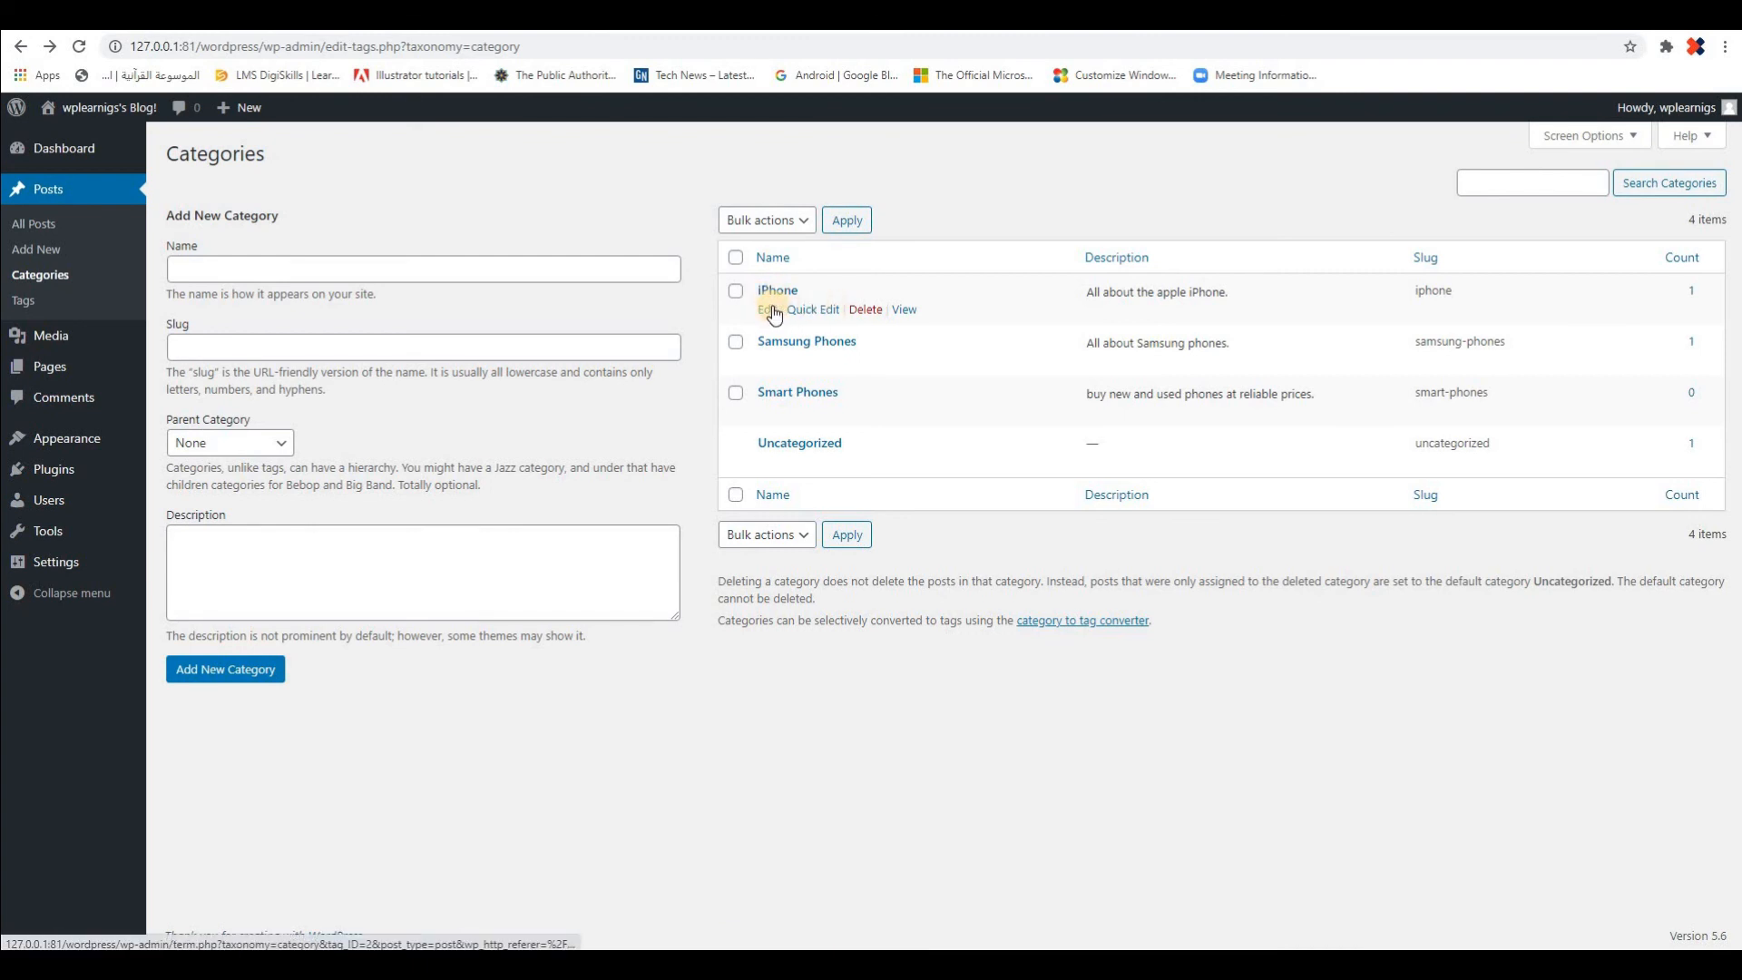
click(772, 310)
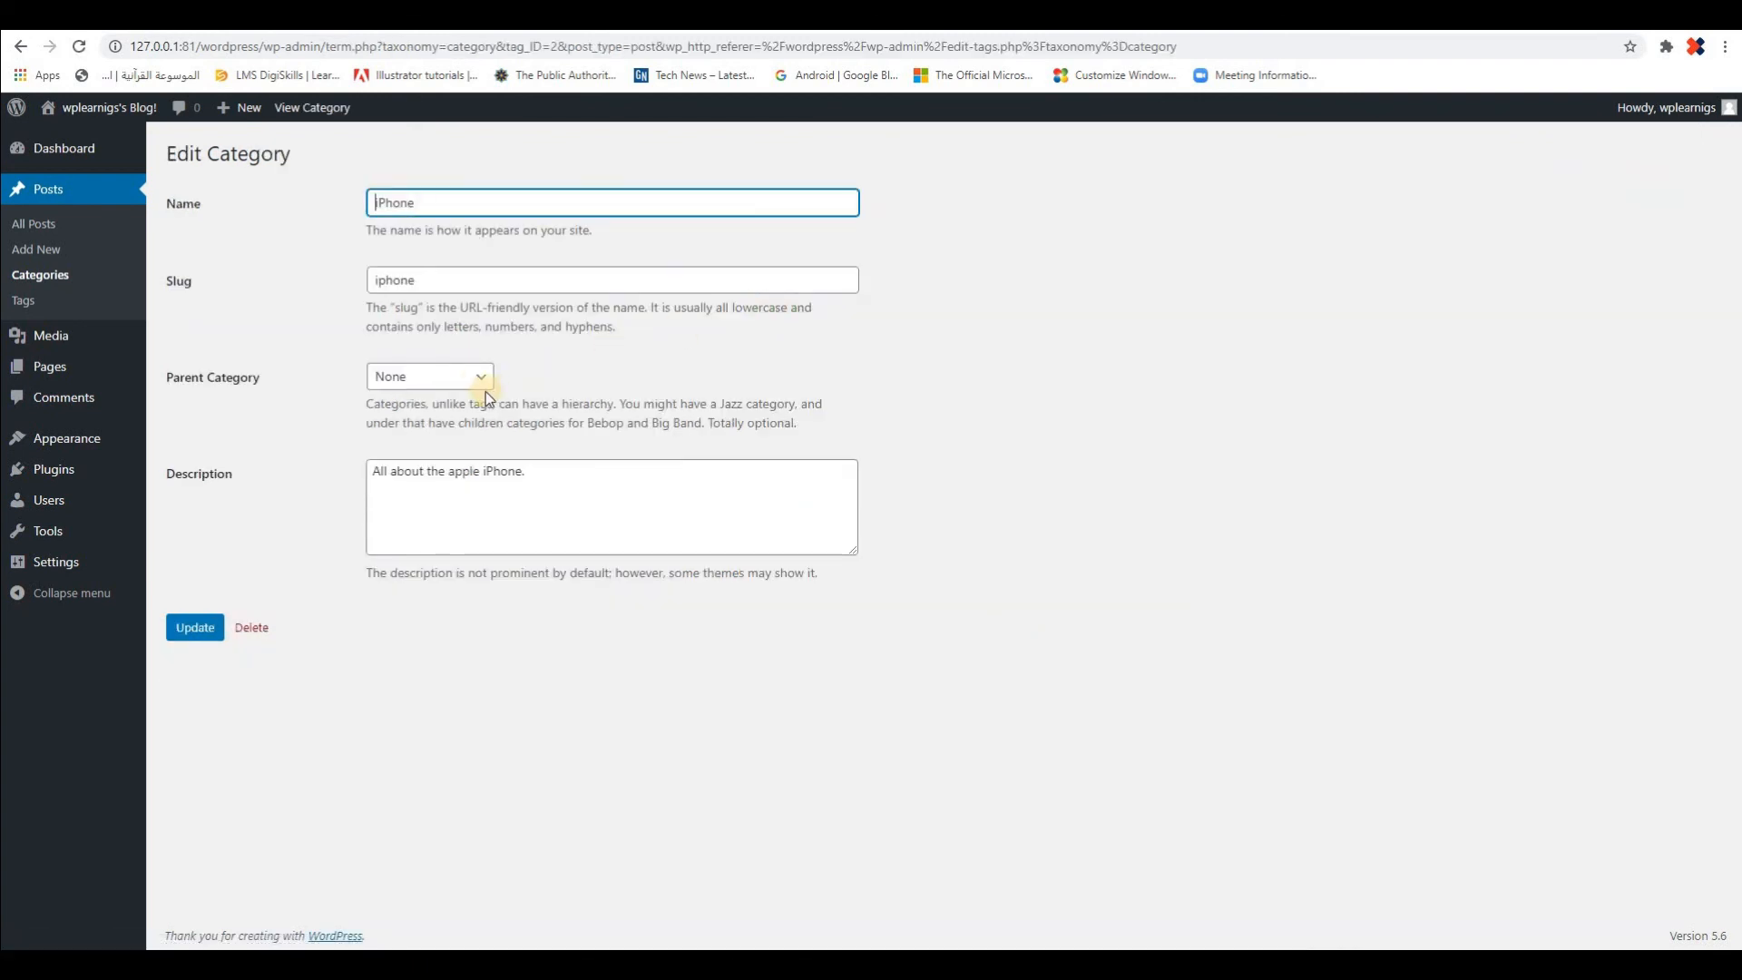
click(481, 379)
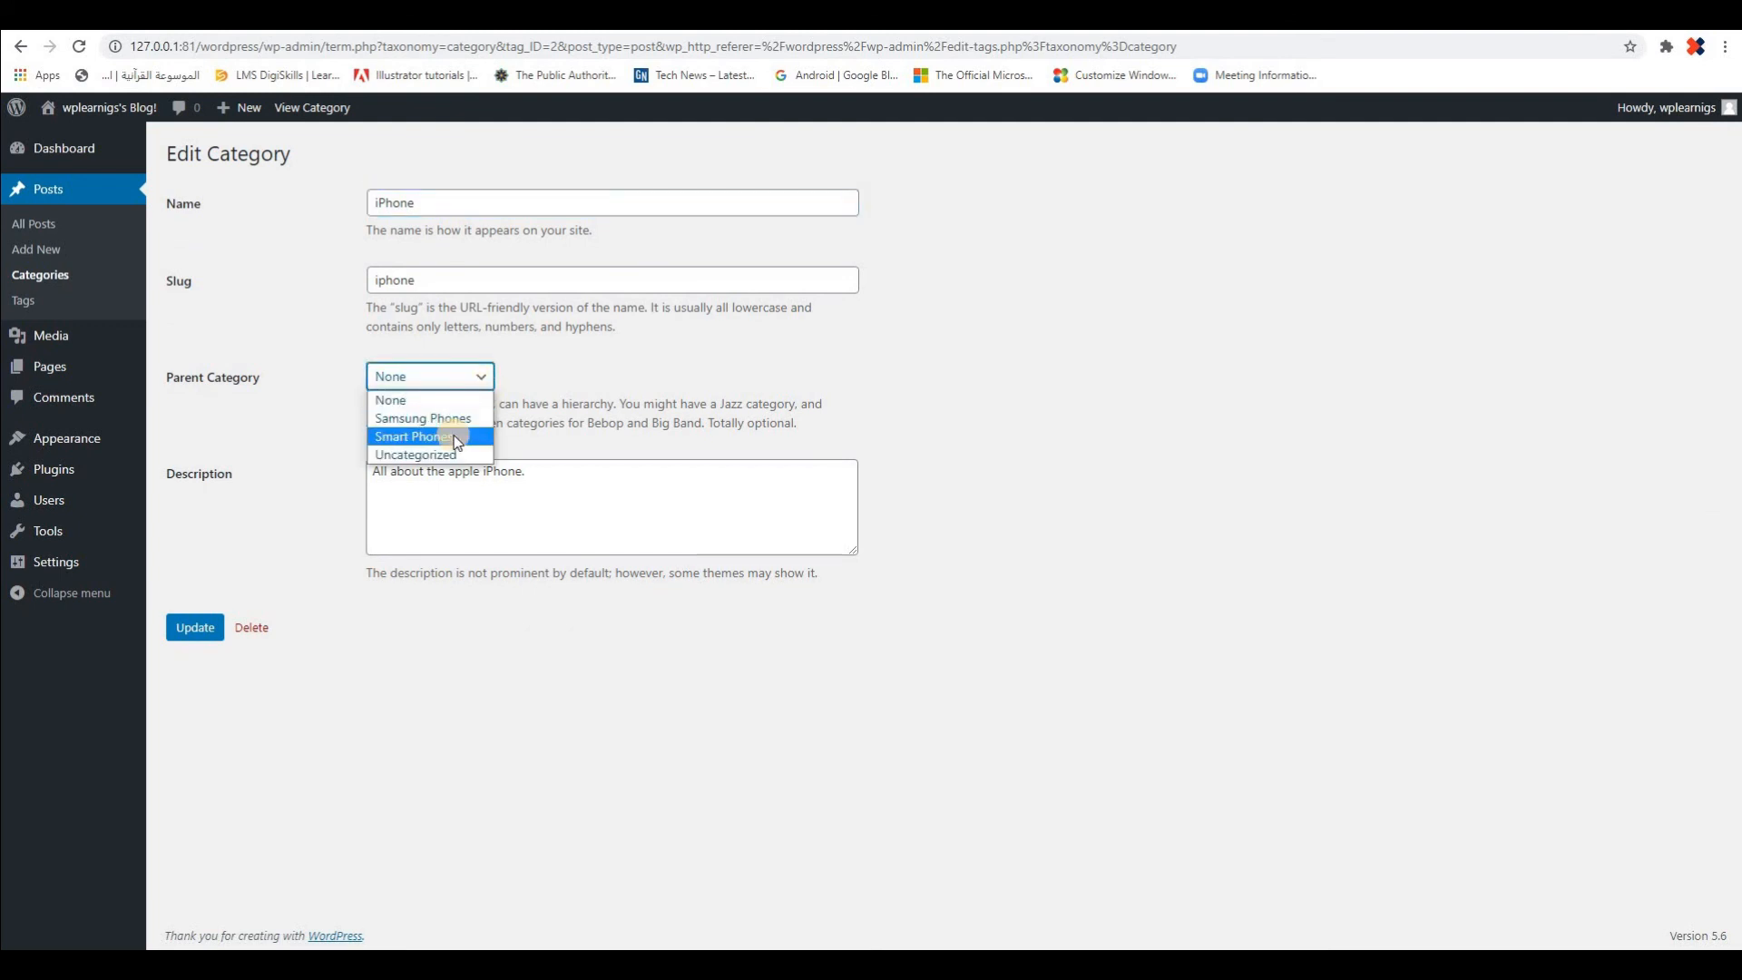
click(455, 441)
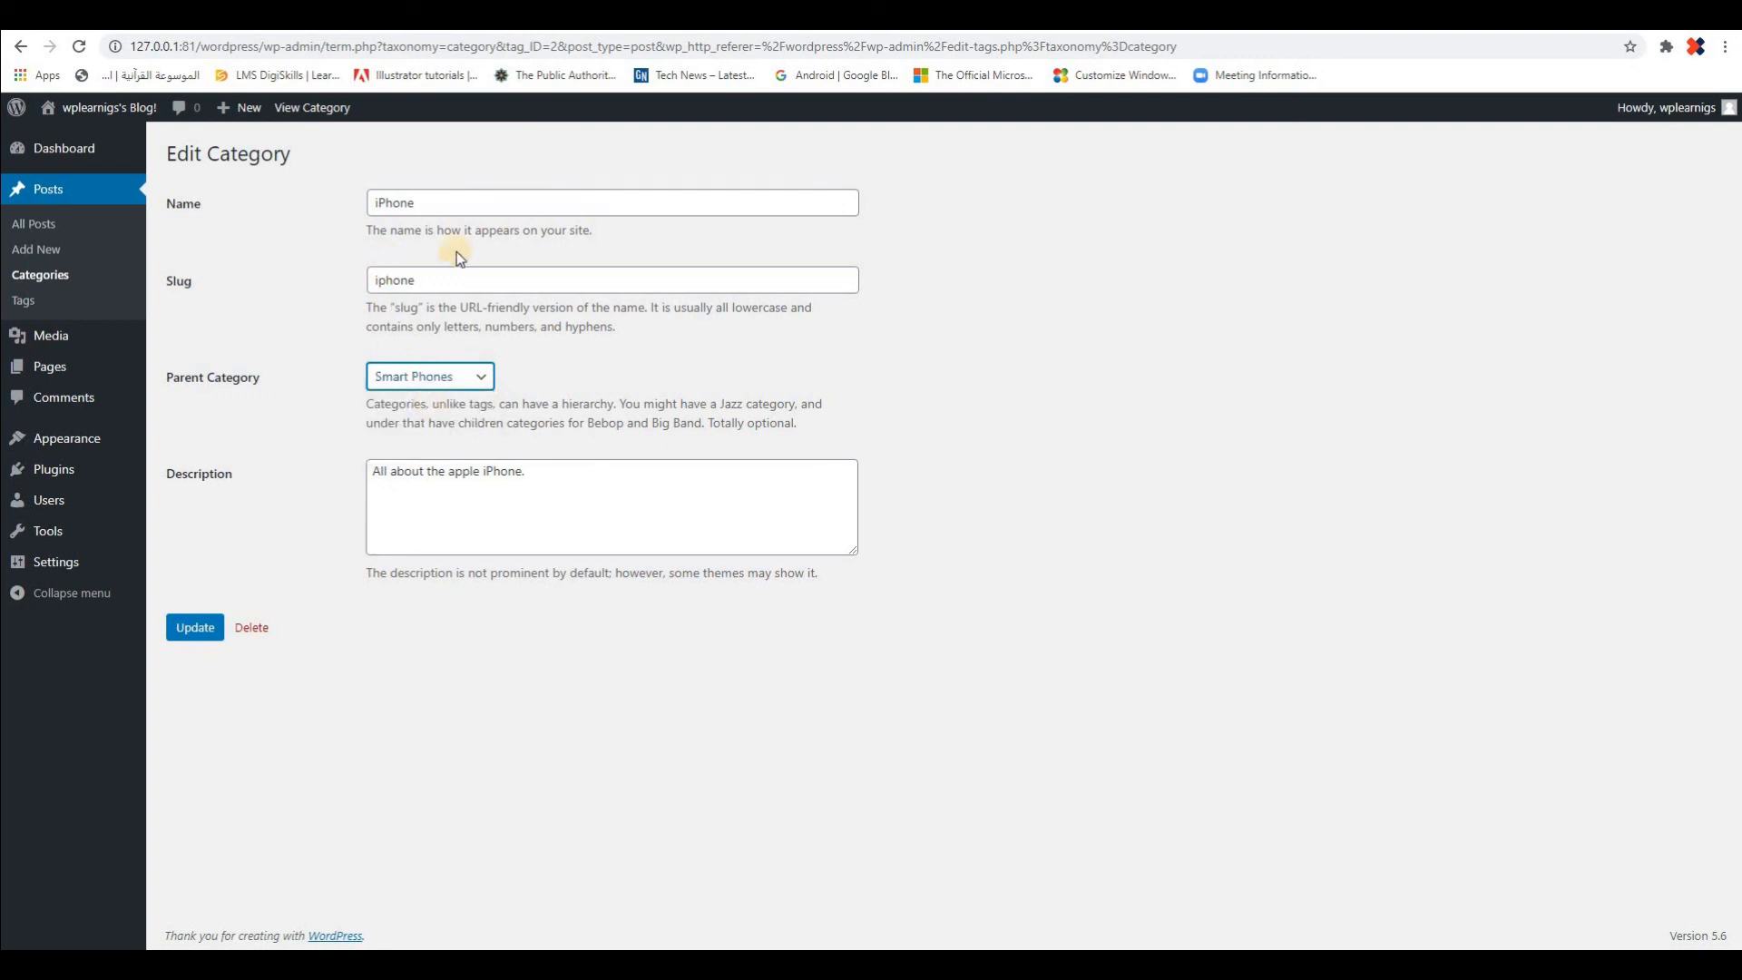
click(192, 633)
click(234, 221)
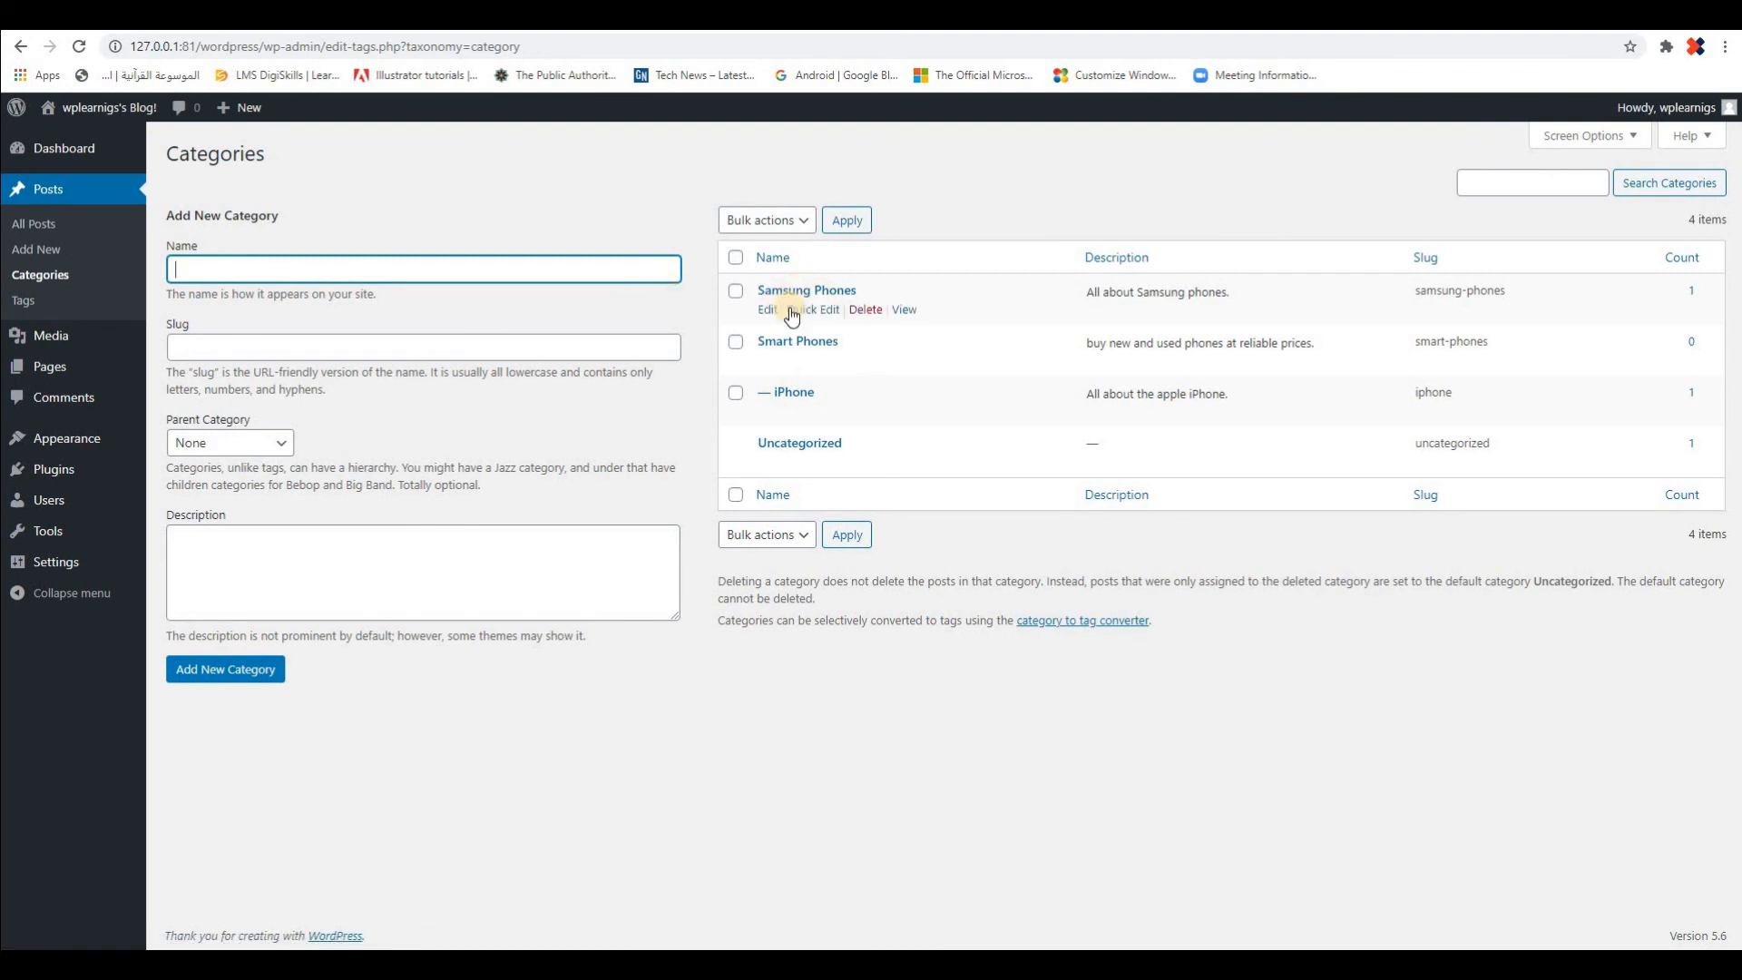
Make Samsung Phones a child category of Smart Phones, update it, and return to the categories list
click(799, 311)
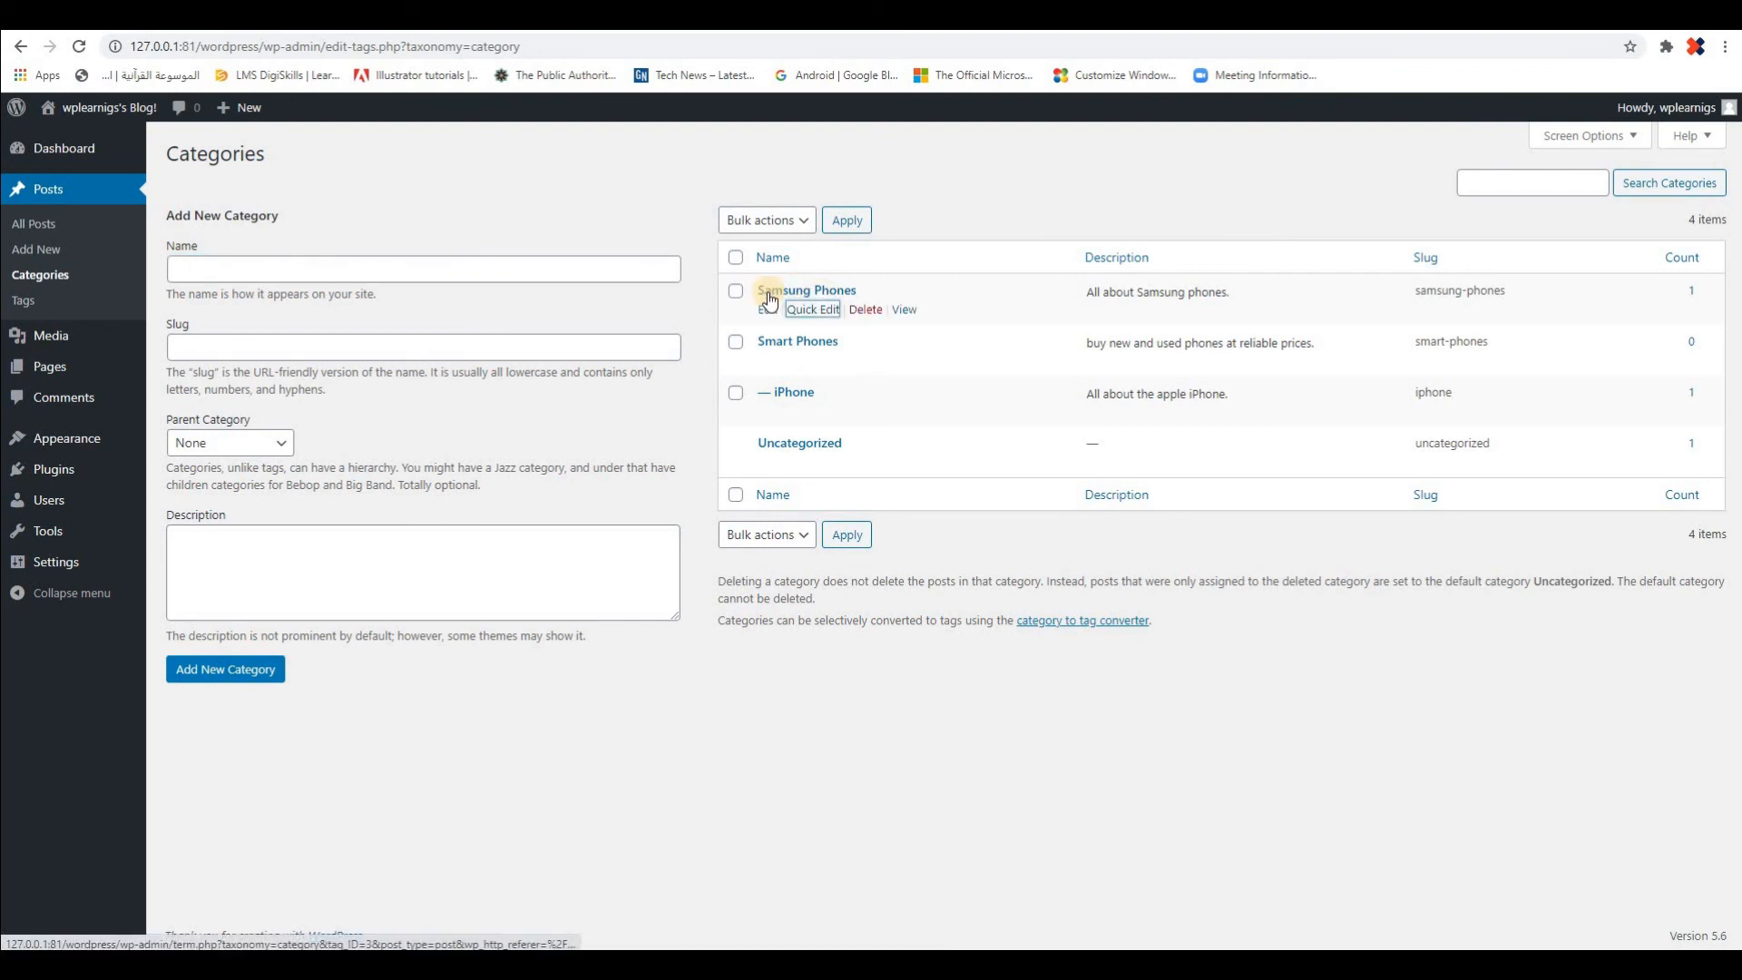
click(769, 294)
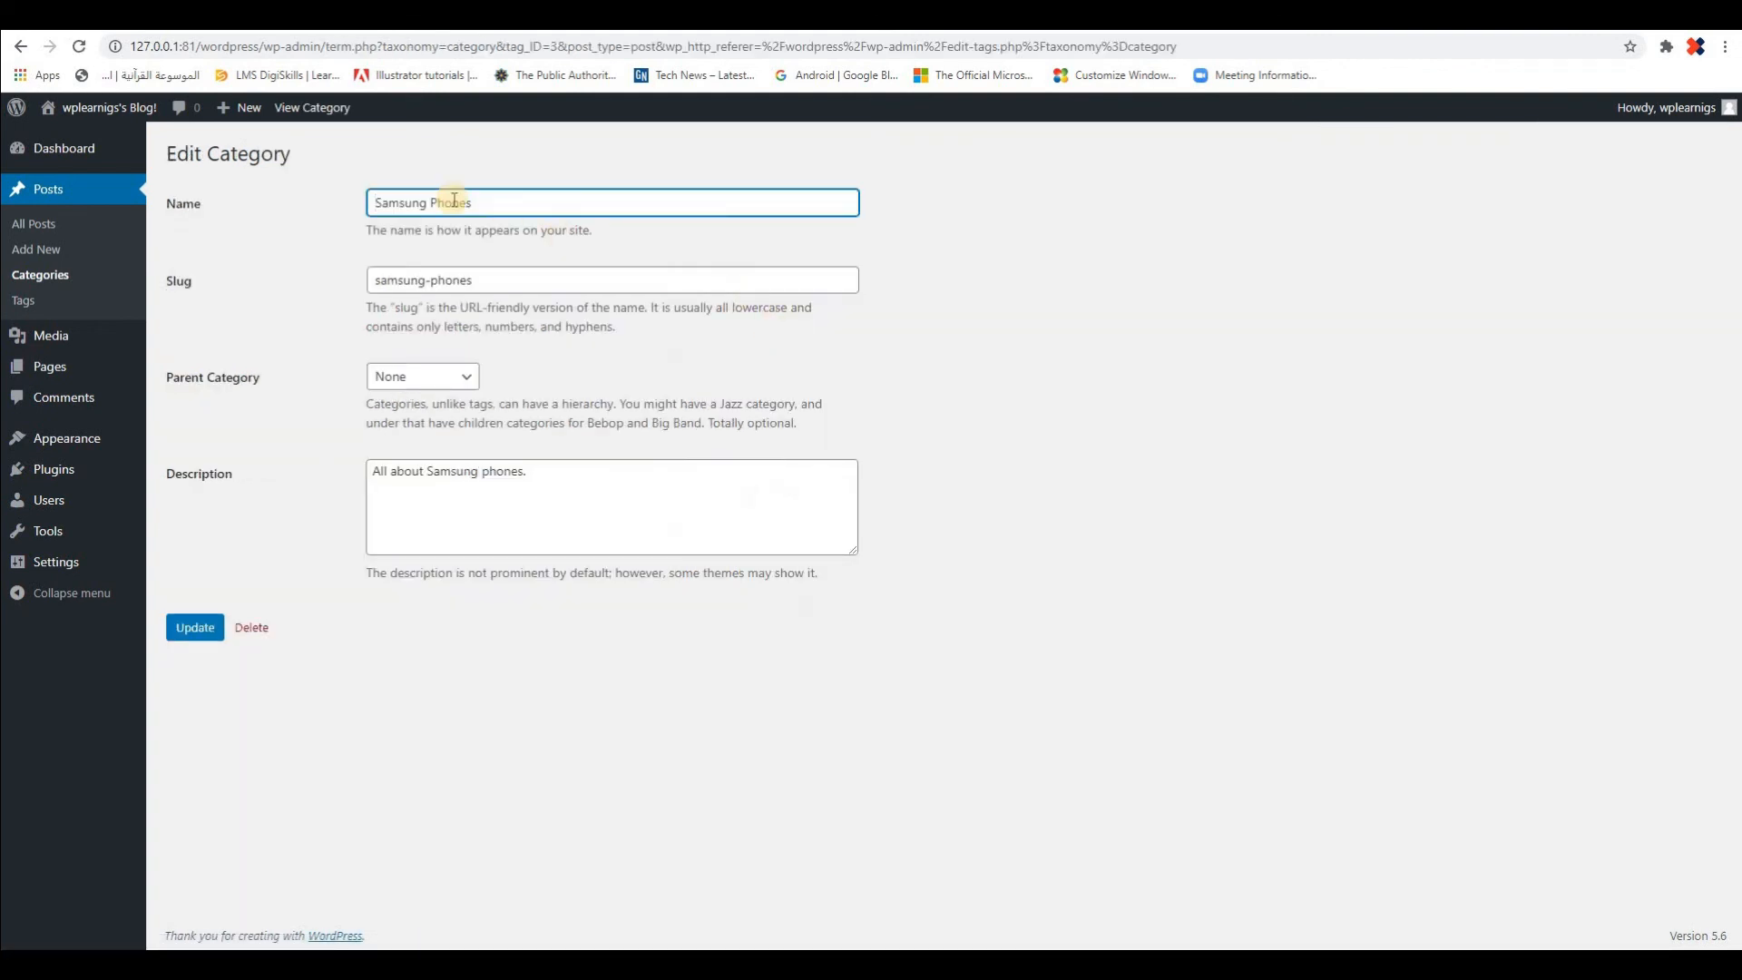
click(466, 379)
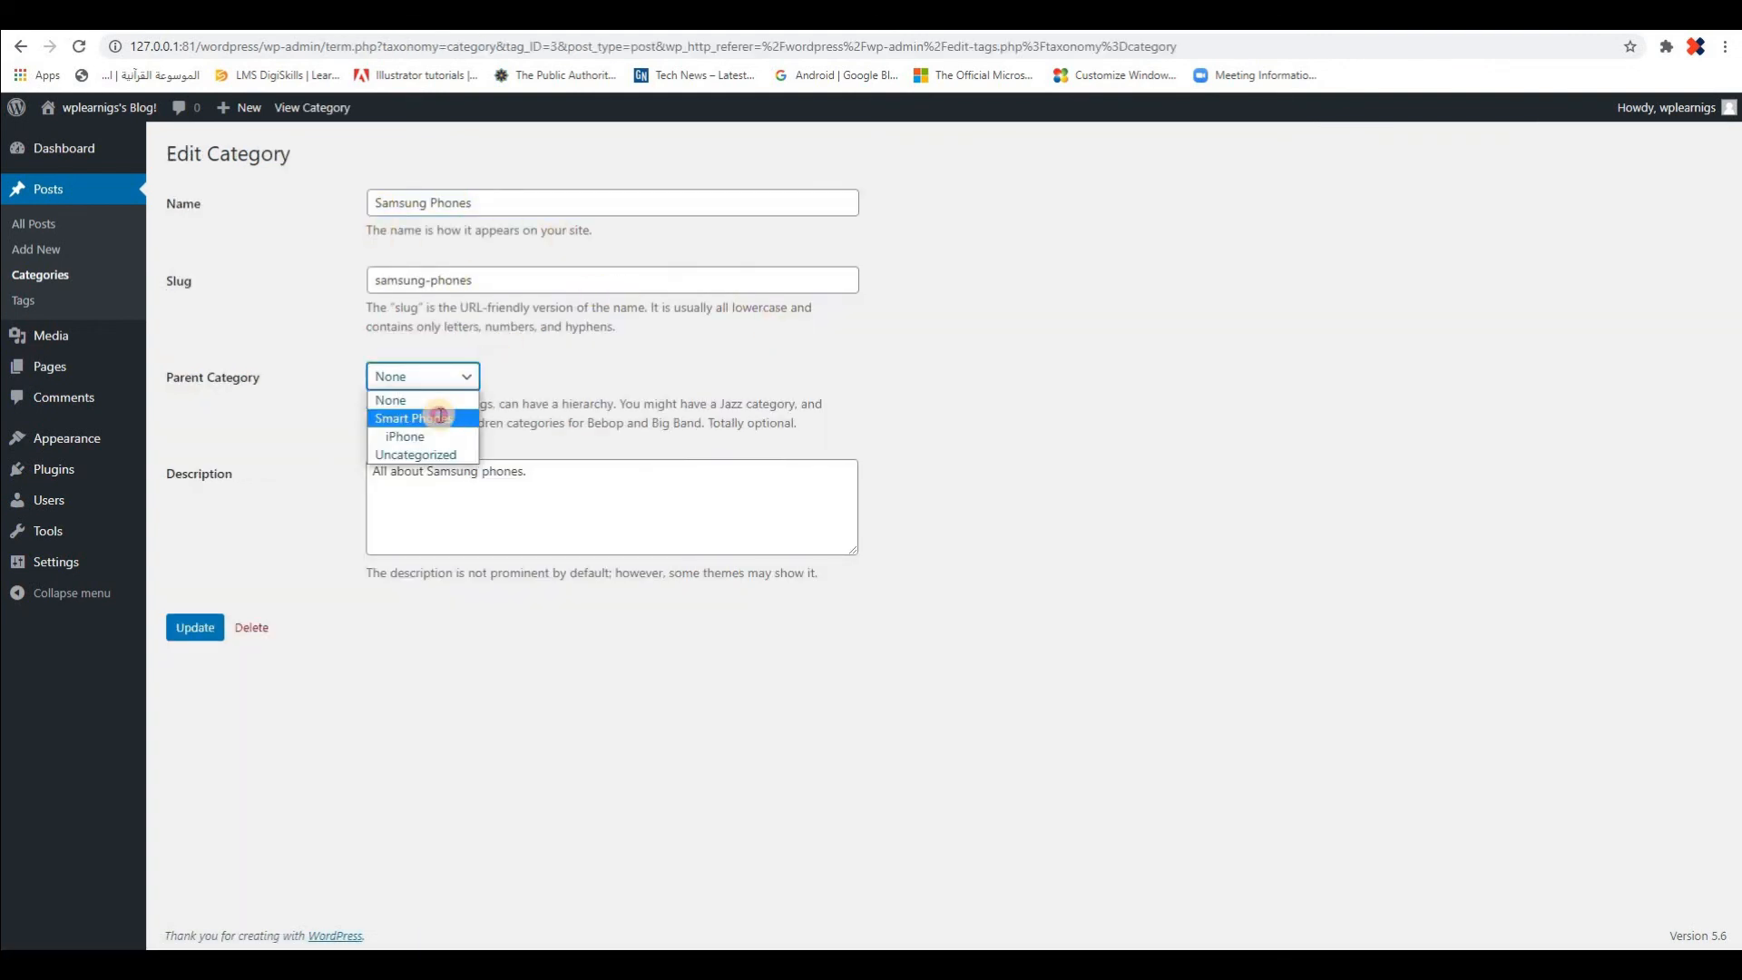
click(439, 417)
click(470, 379)
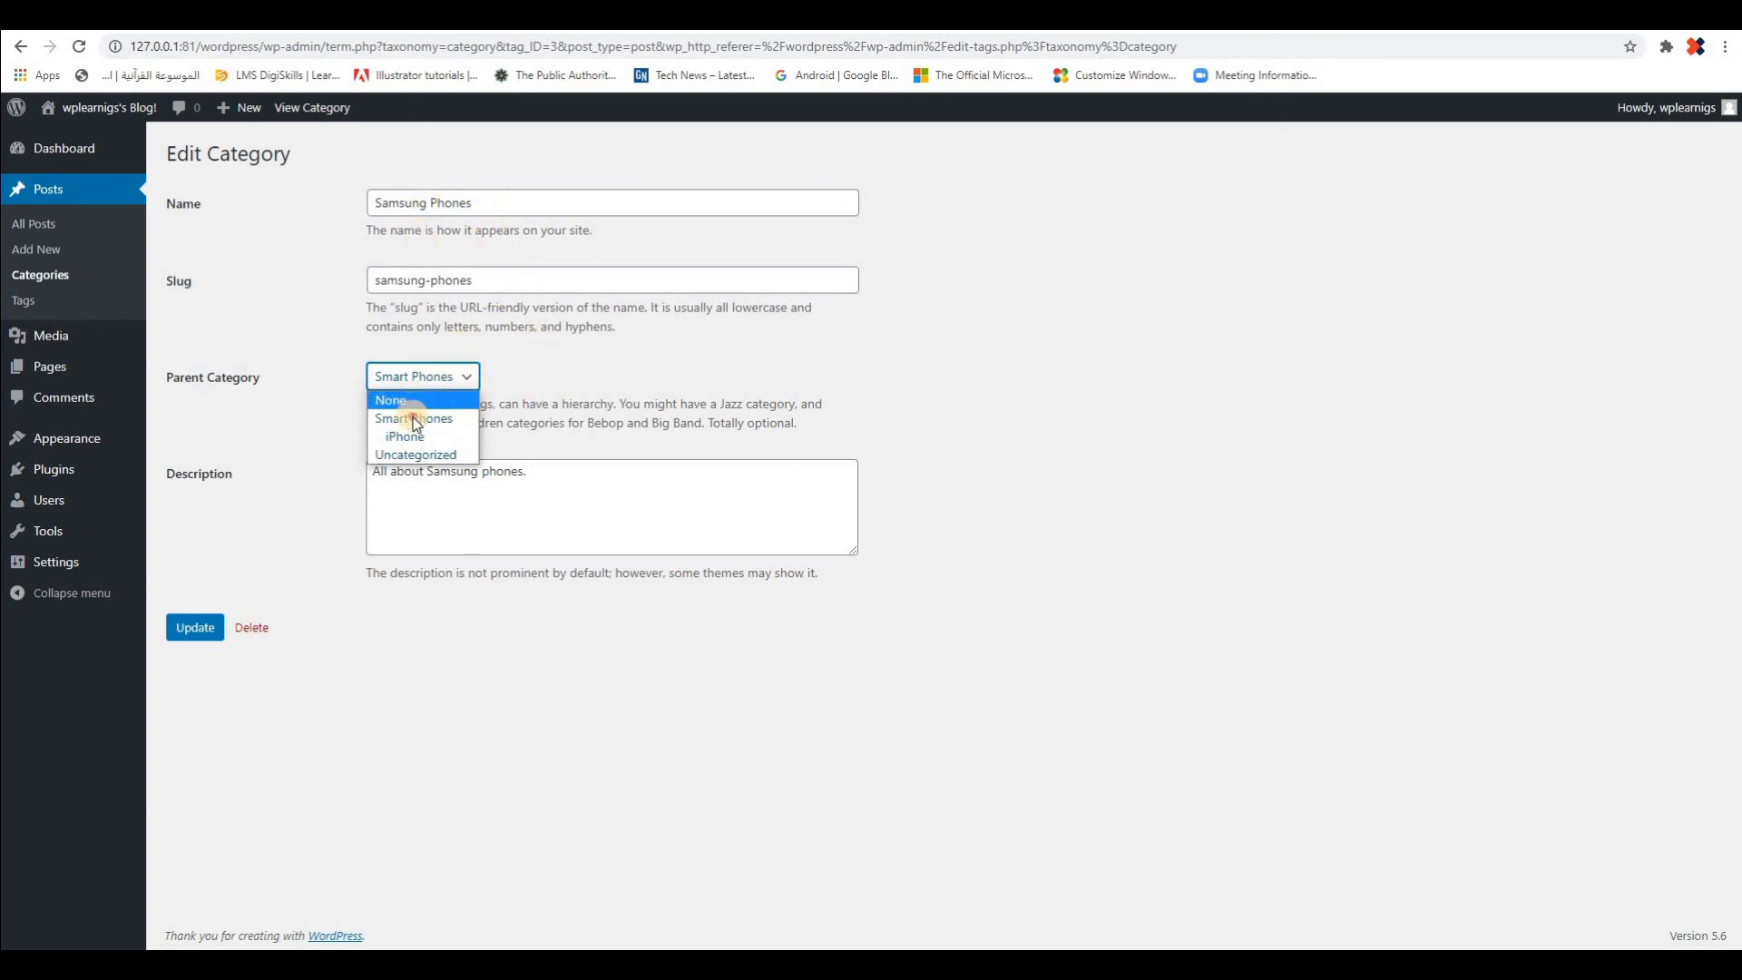
click(764, 336)
click(197, 628)
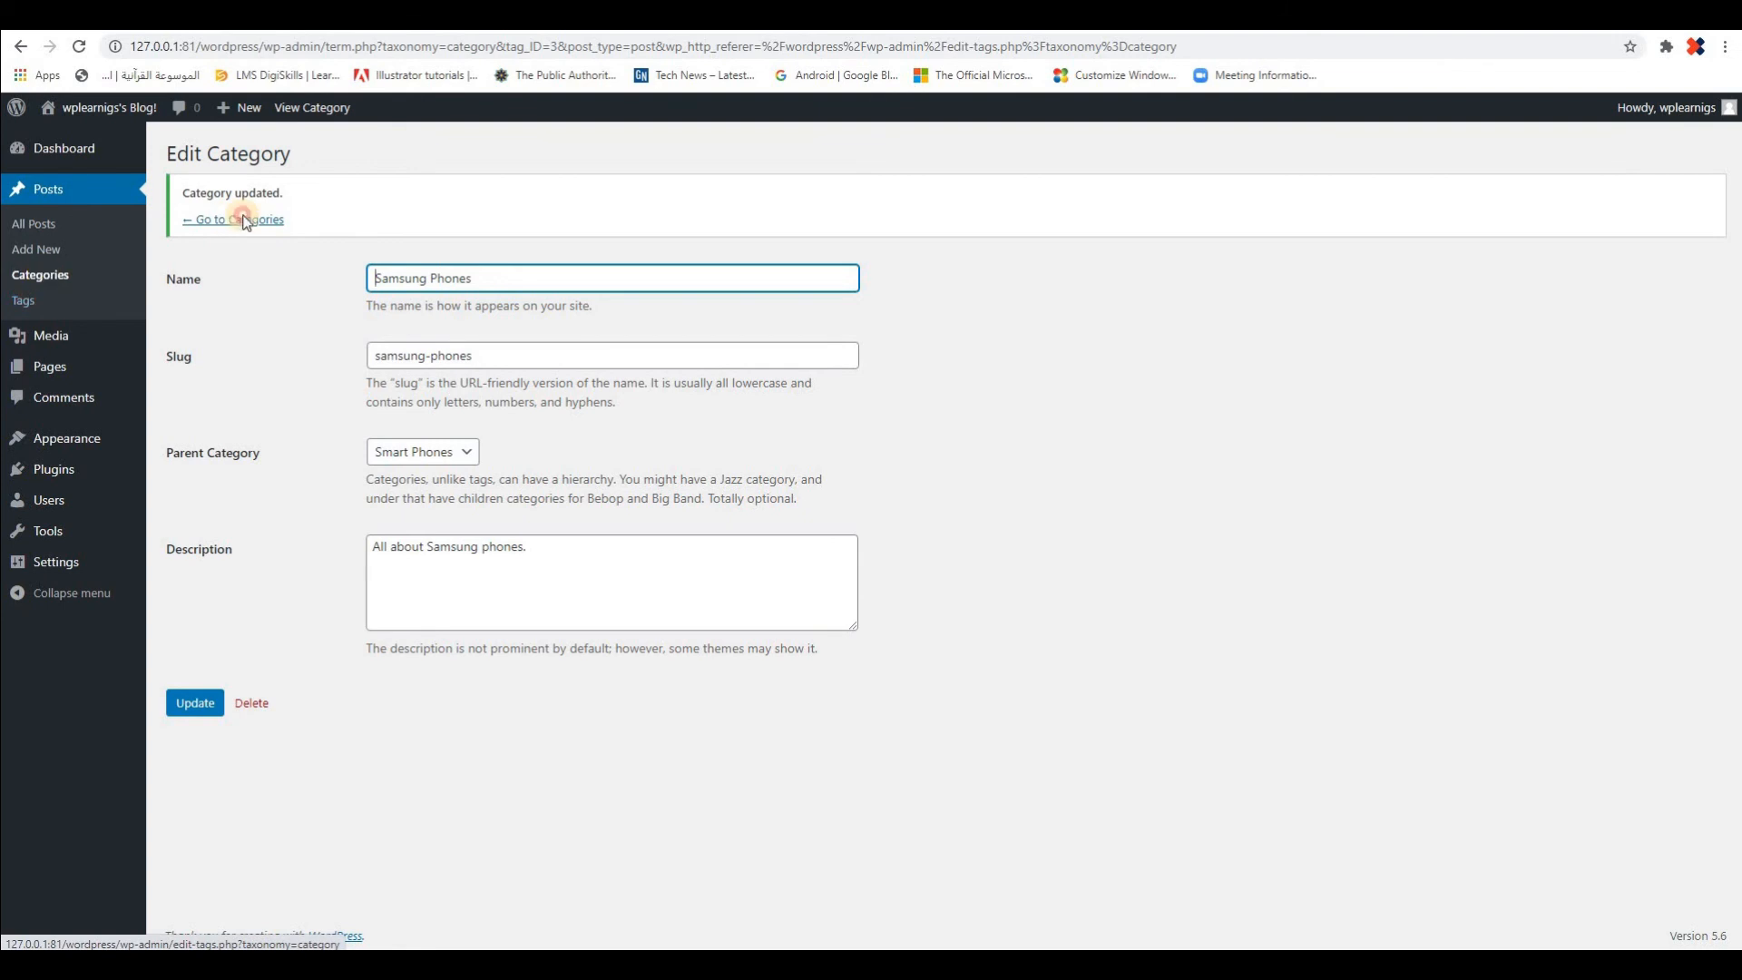
click(240, 219)
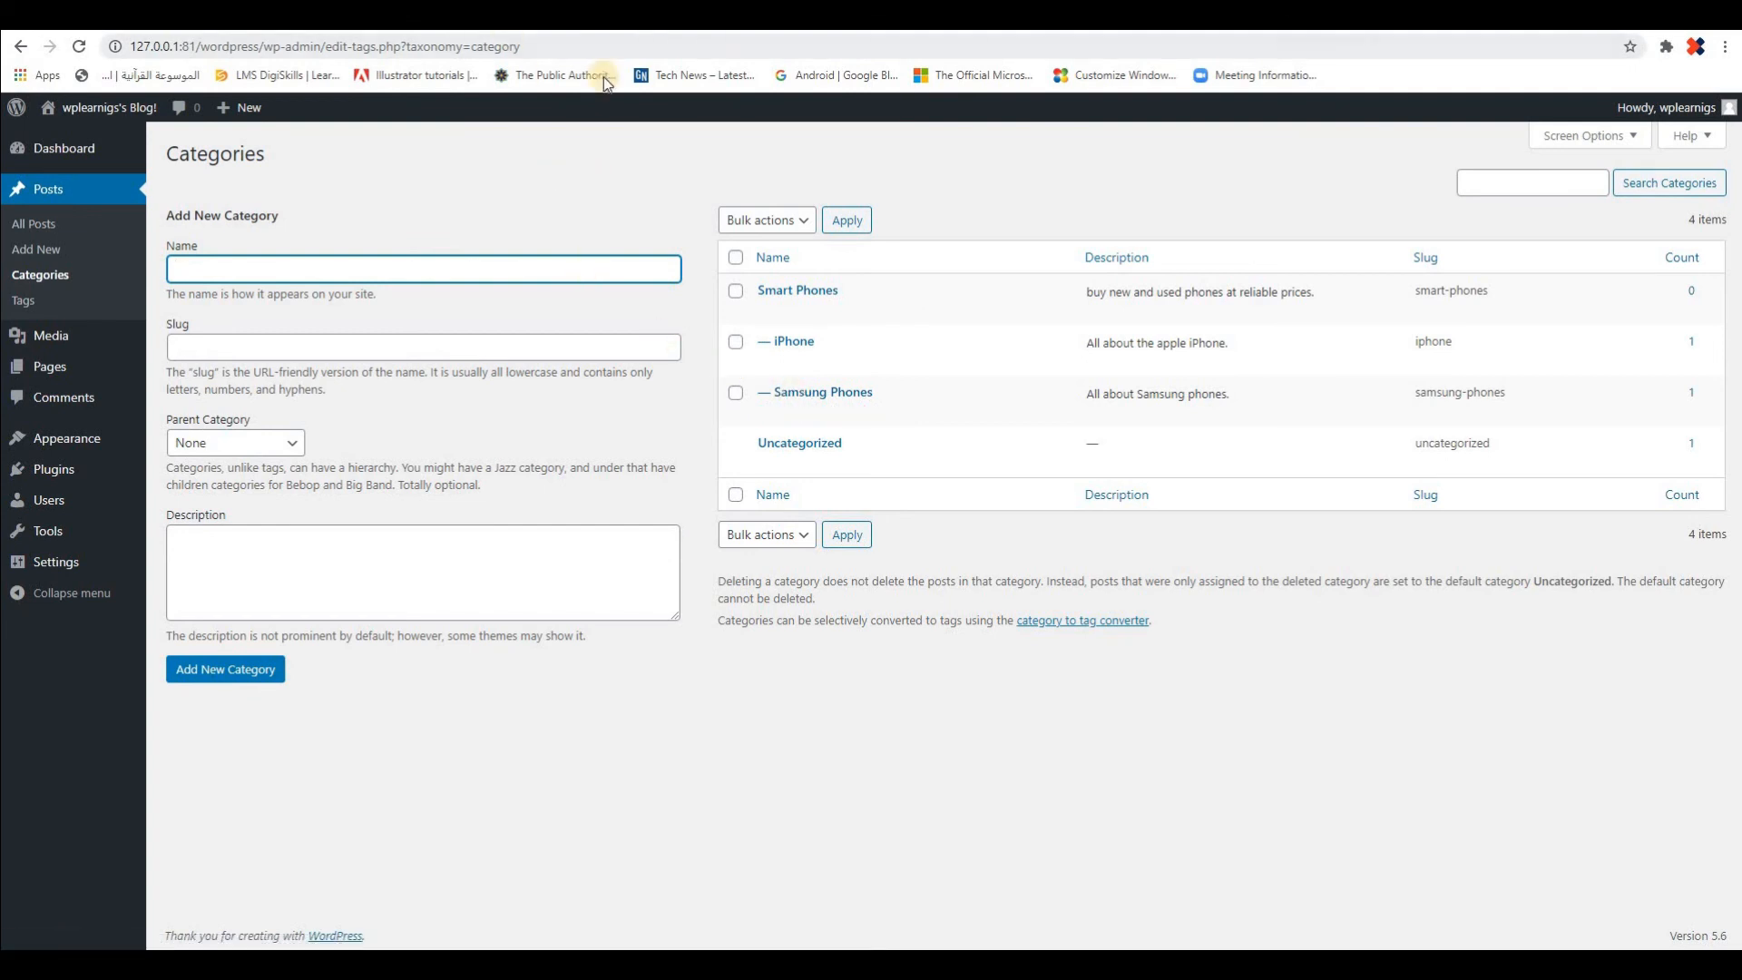
Reload the public page of the "new gadgets" post to check its category, and return to the categories list
click(572, 16)
click(79, 47)
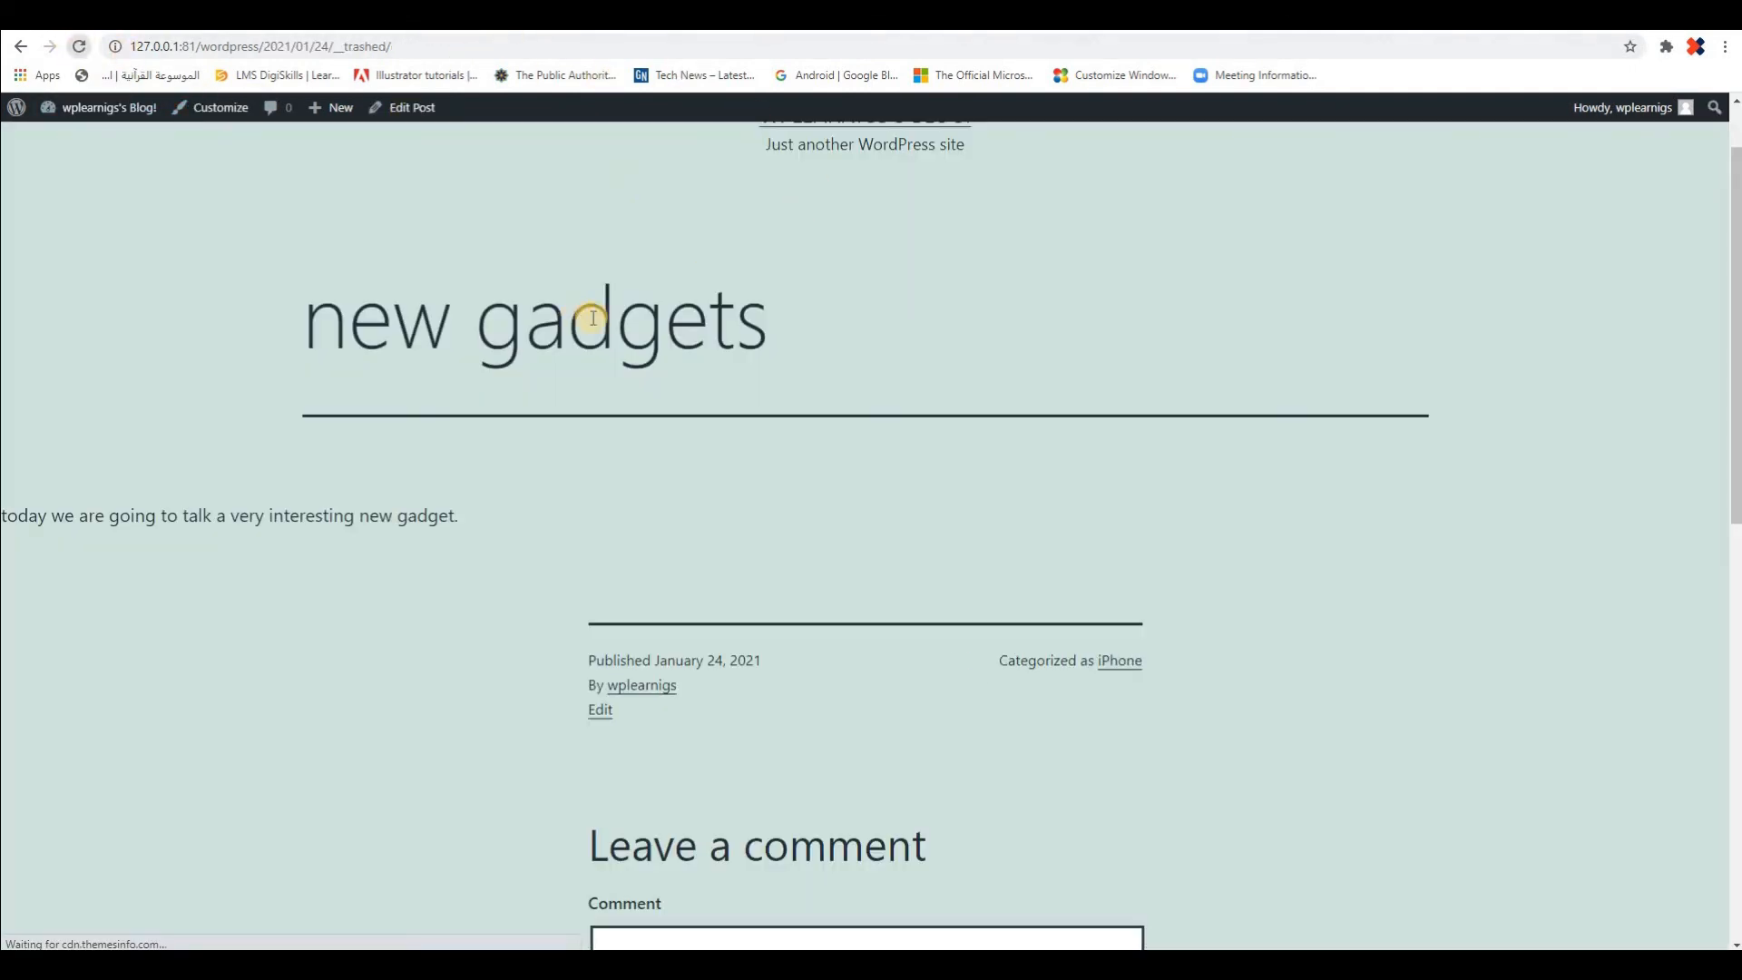
click(395, 16)
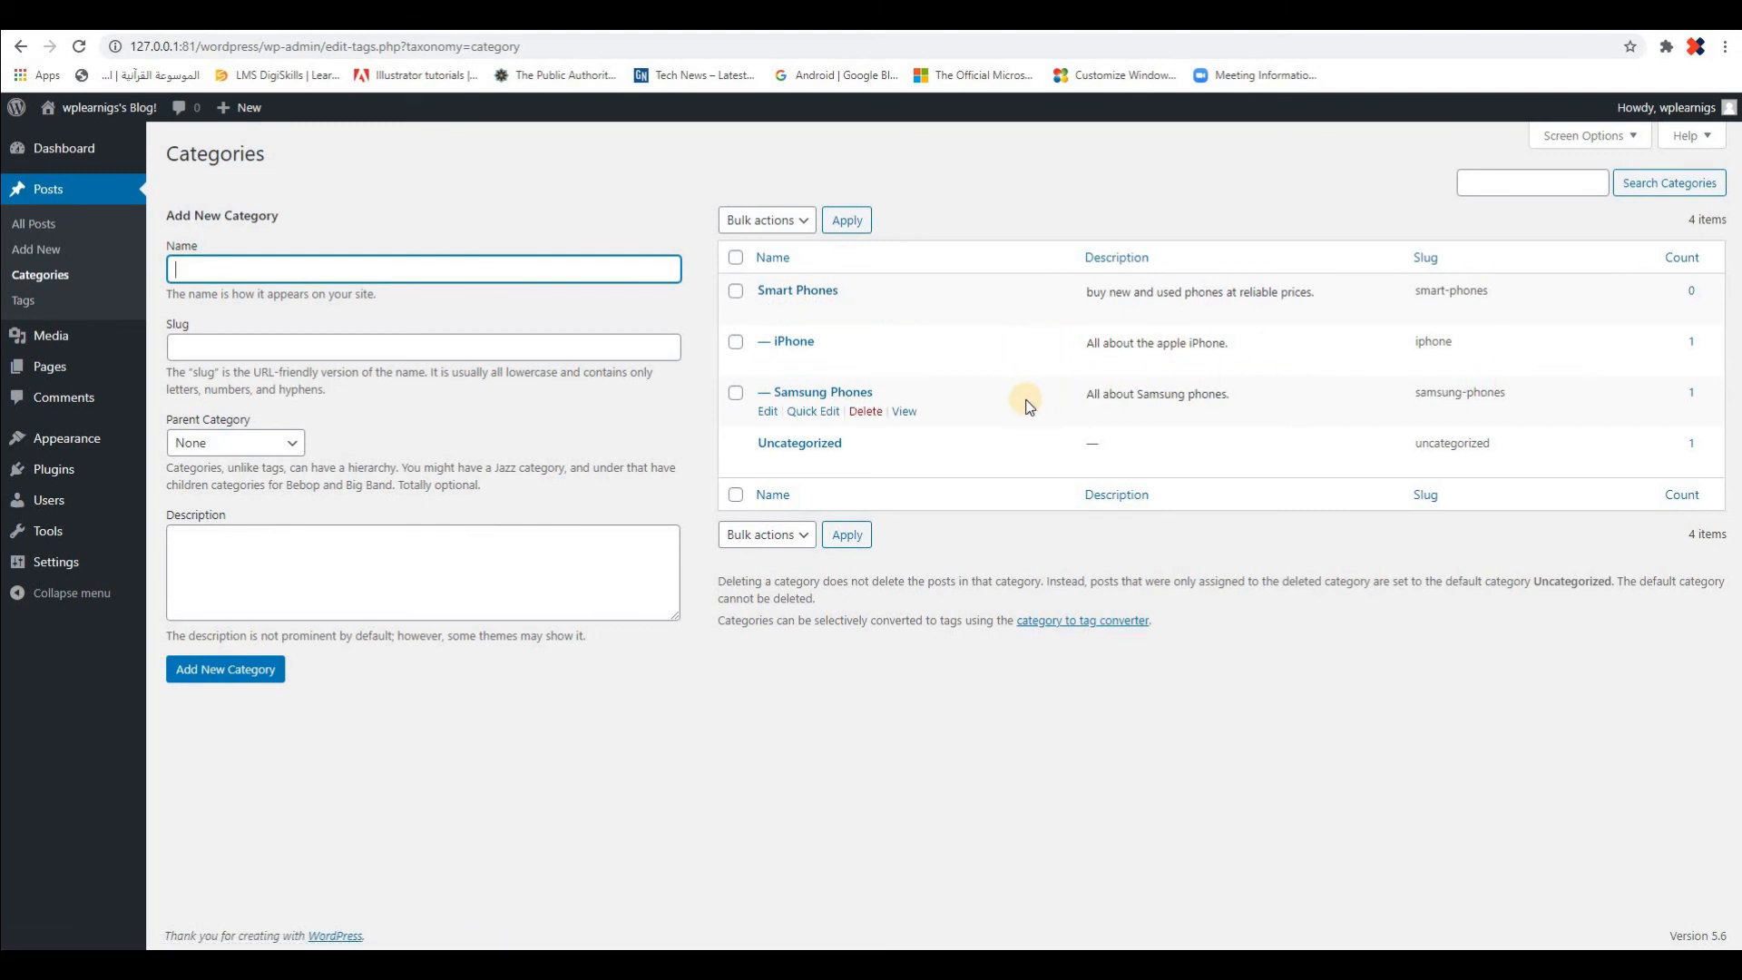
On the Tags page, name a new tag "mobile" and set its slug to "mobiles"
click(27, 301)
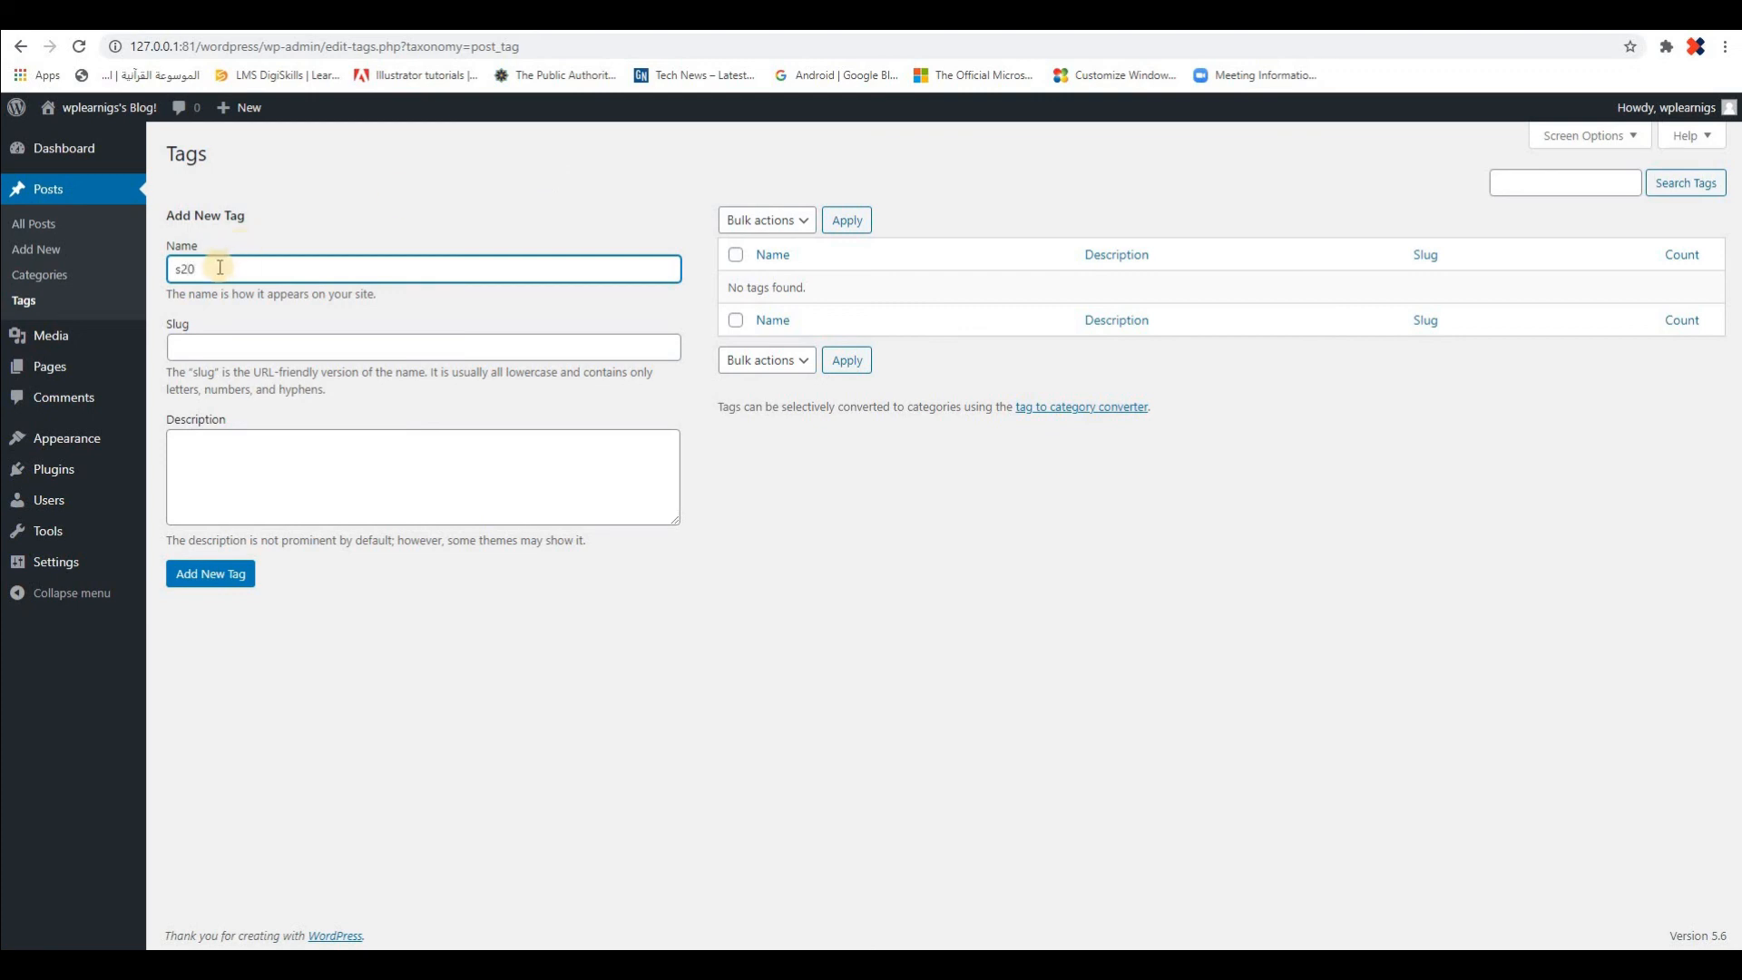
drag(214, 266, 149, 265)
text(mobile)
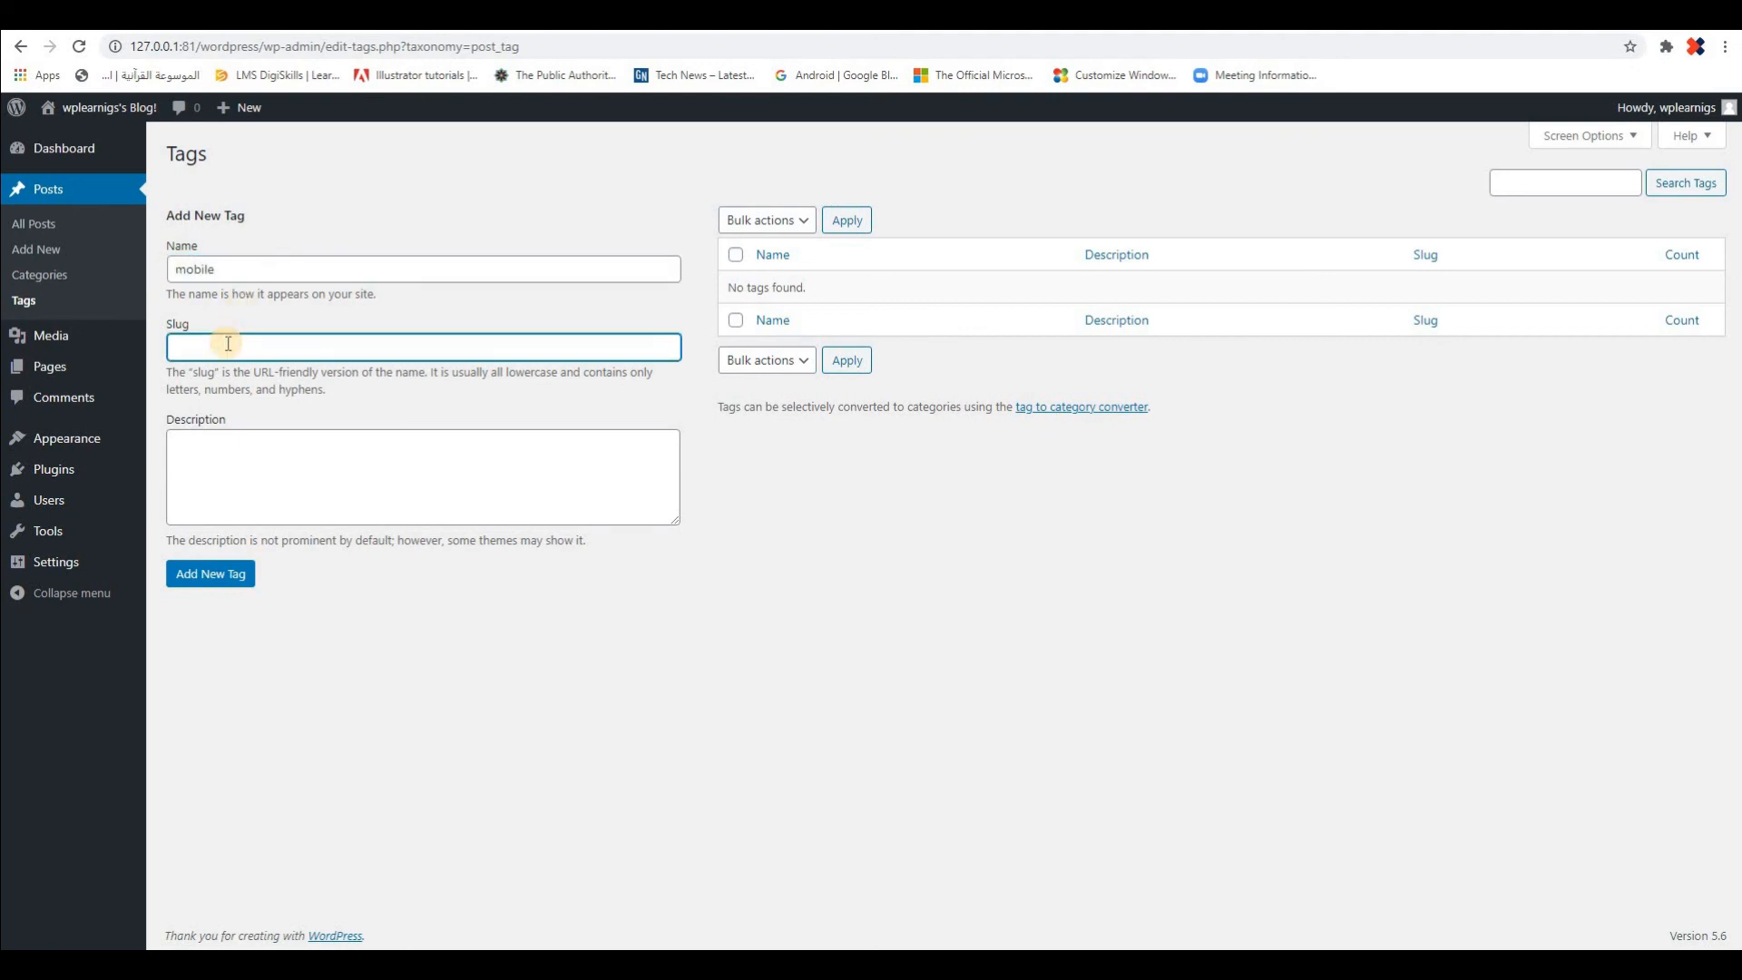
text(moni)
text(biles)
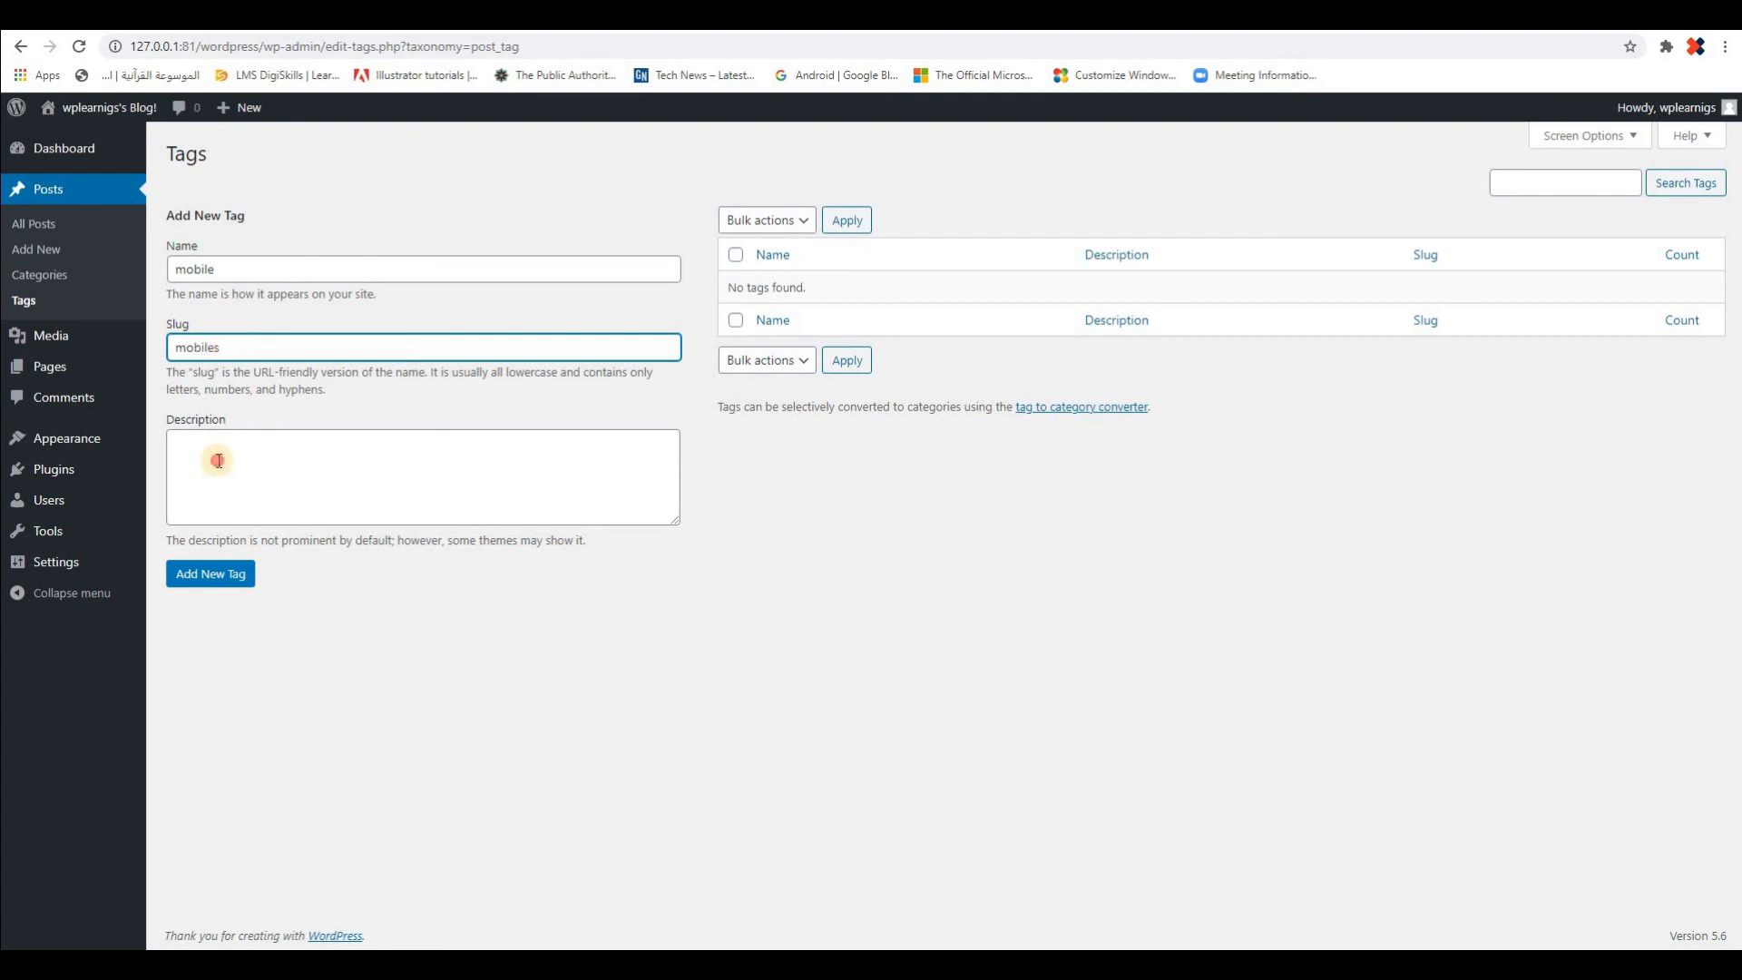
Describe the tag as "we sale mobiles" and add it to the tag list
click(219, 460)
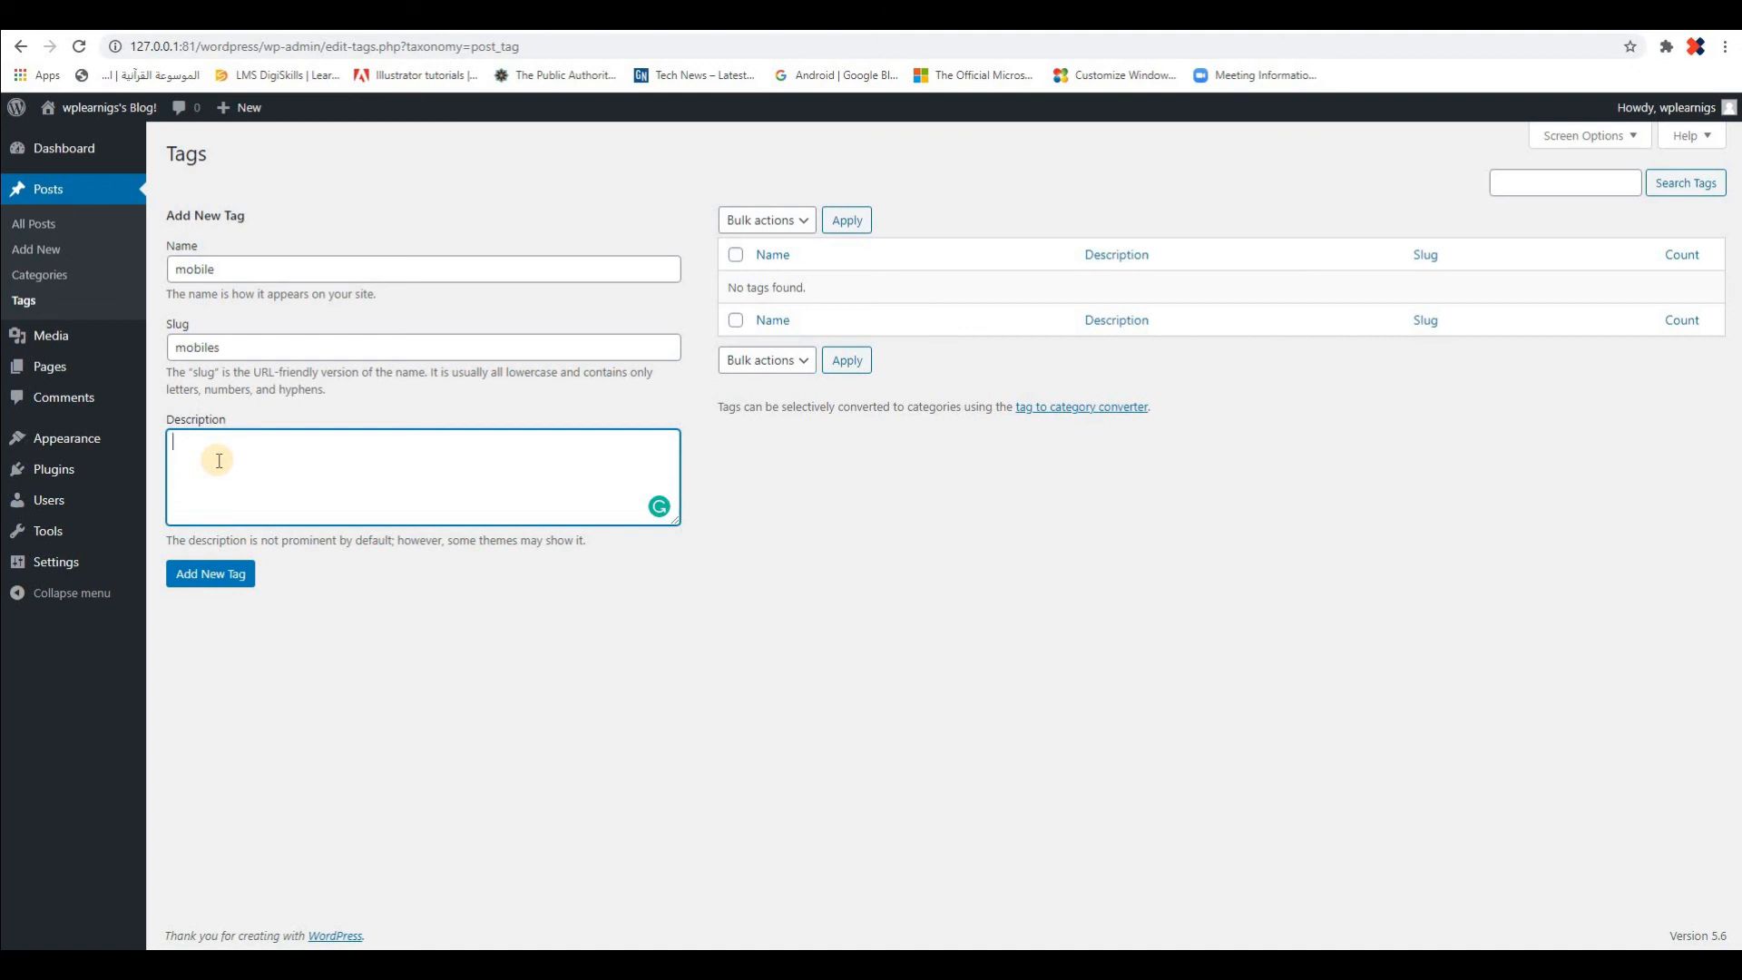
text(we sell)
key(BackSpace)
text(ale huge)
key(BackSpace)
key(BackSpace)
key(BackSpace)
key(BackSpace)
key(BackSpace)
text(mobiles)
key(Tab)
key(Return)
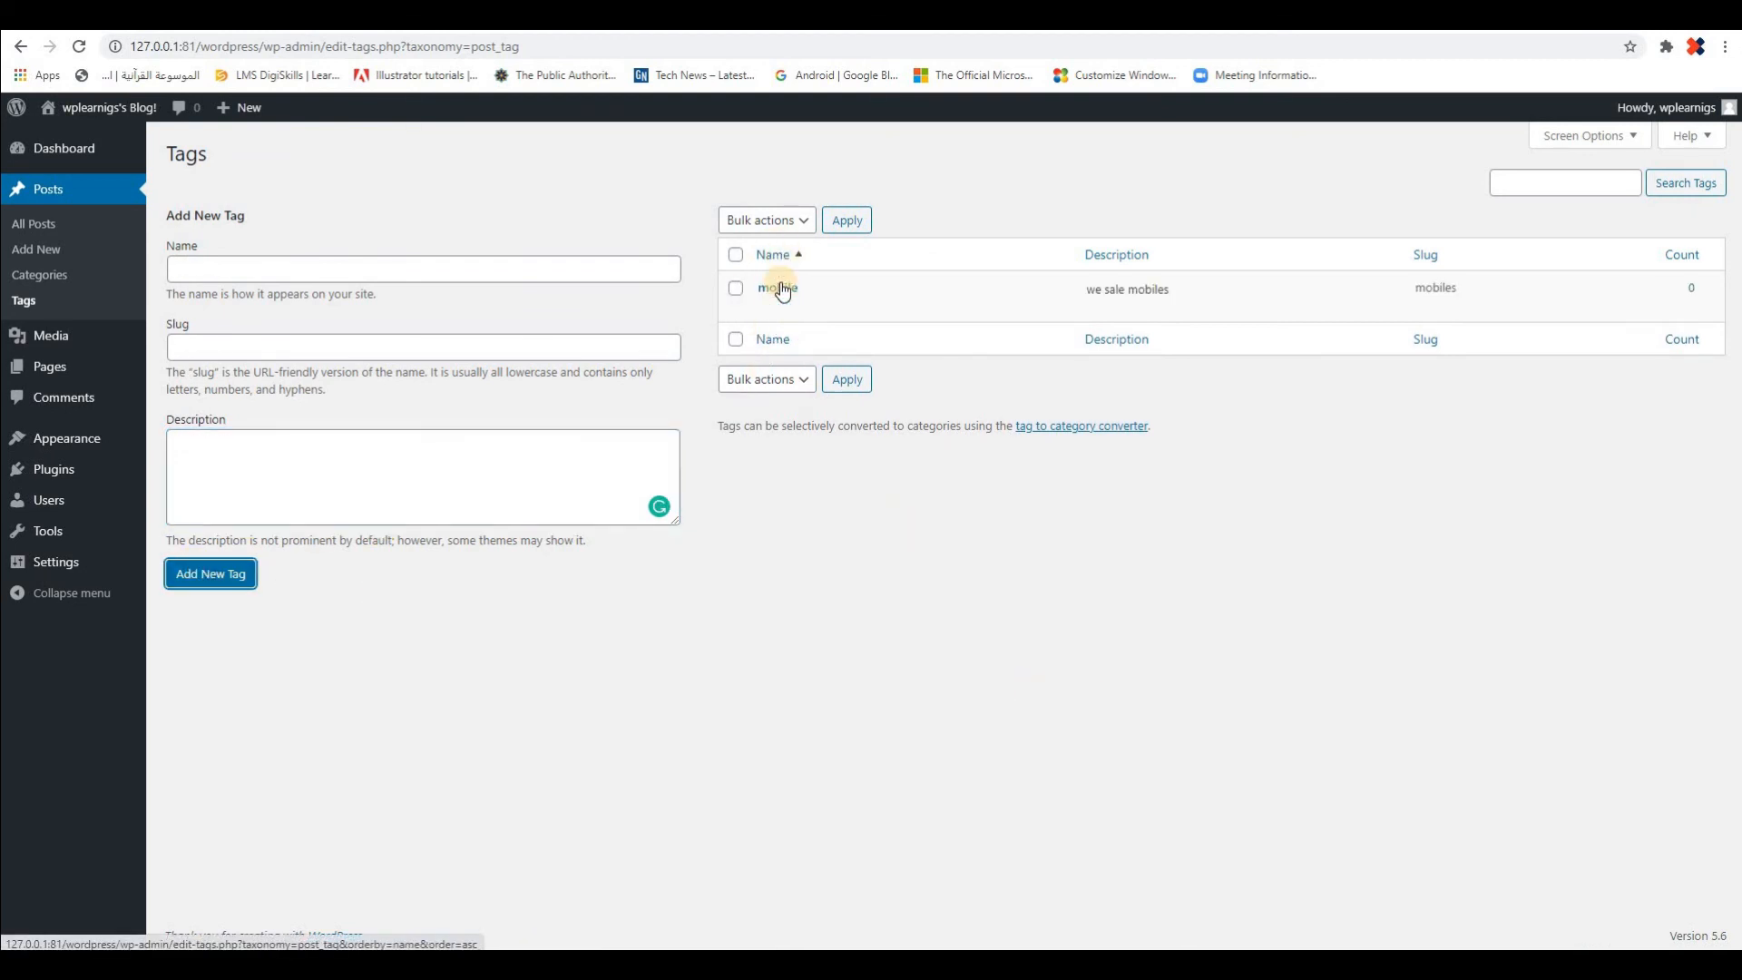
mouse_move(782, 290)
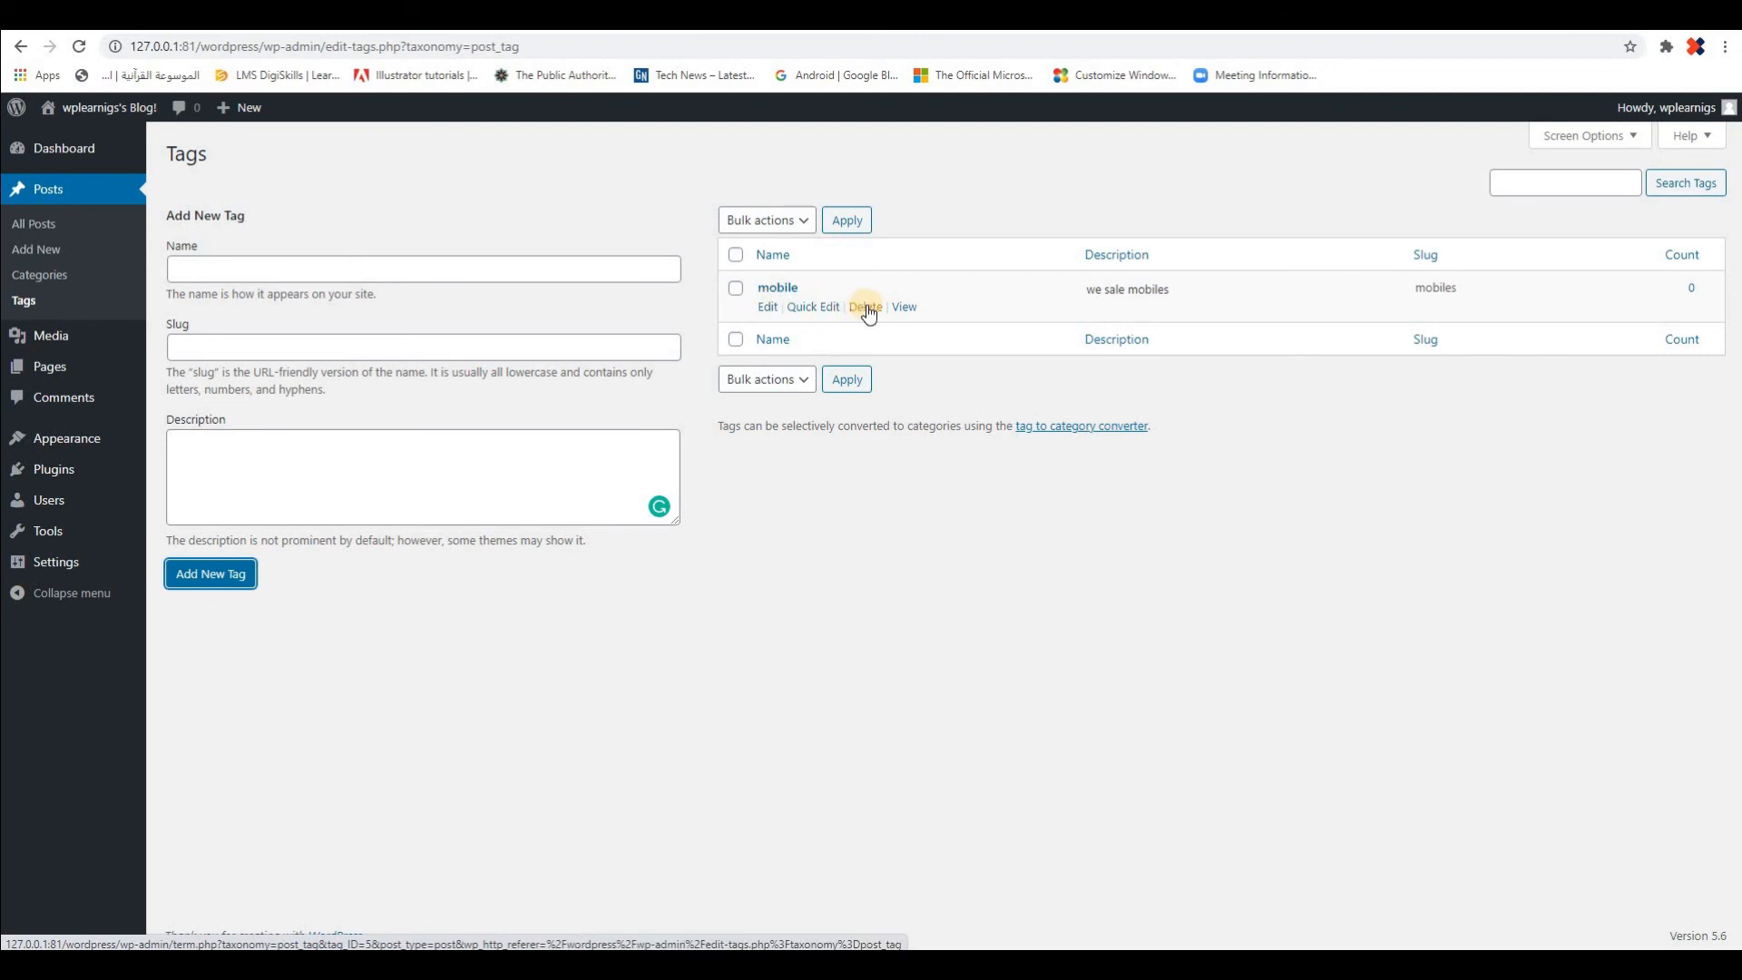
mouse_move(906, 309)
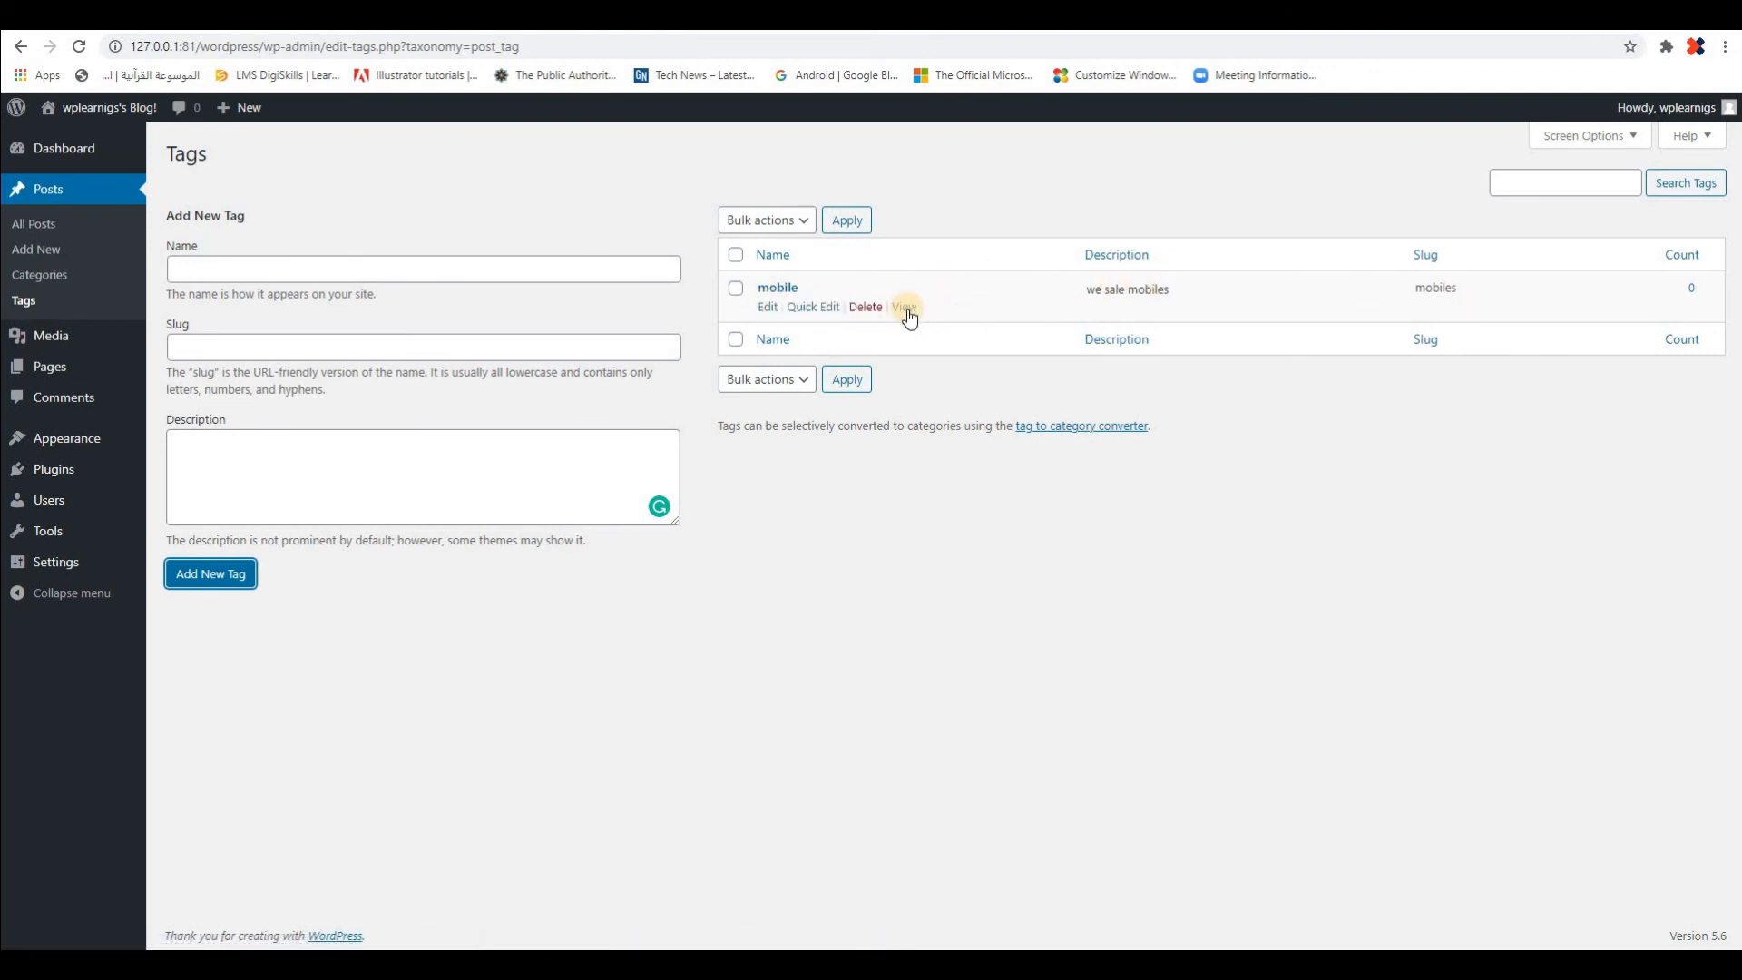
Name another new tag "apple phone" and set its slug to "apple-phone"
click(283, 264)
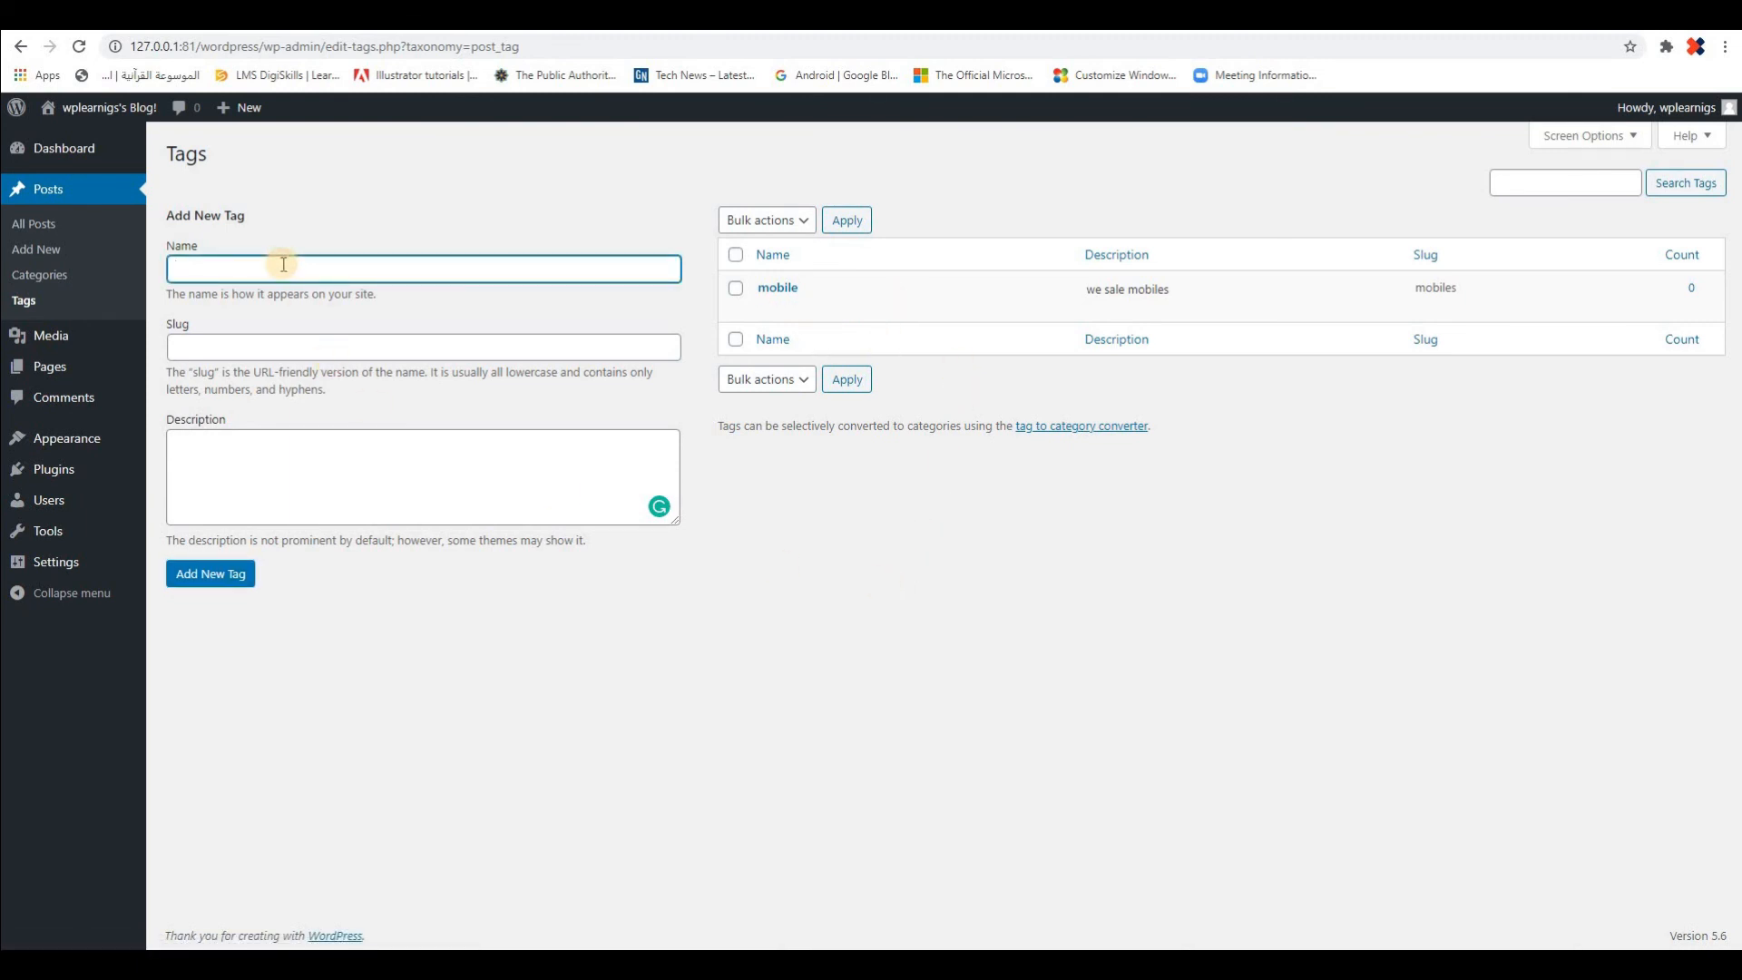
text(apple phone)
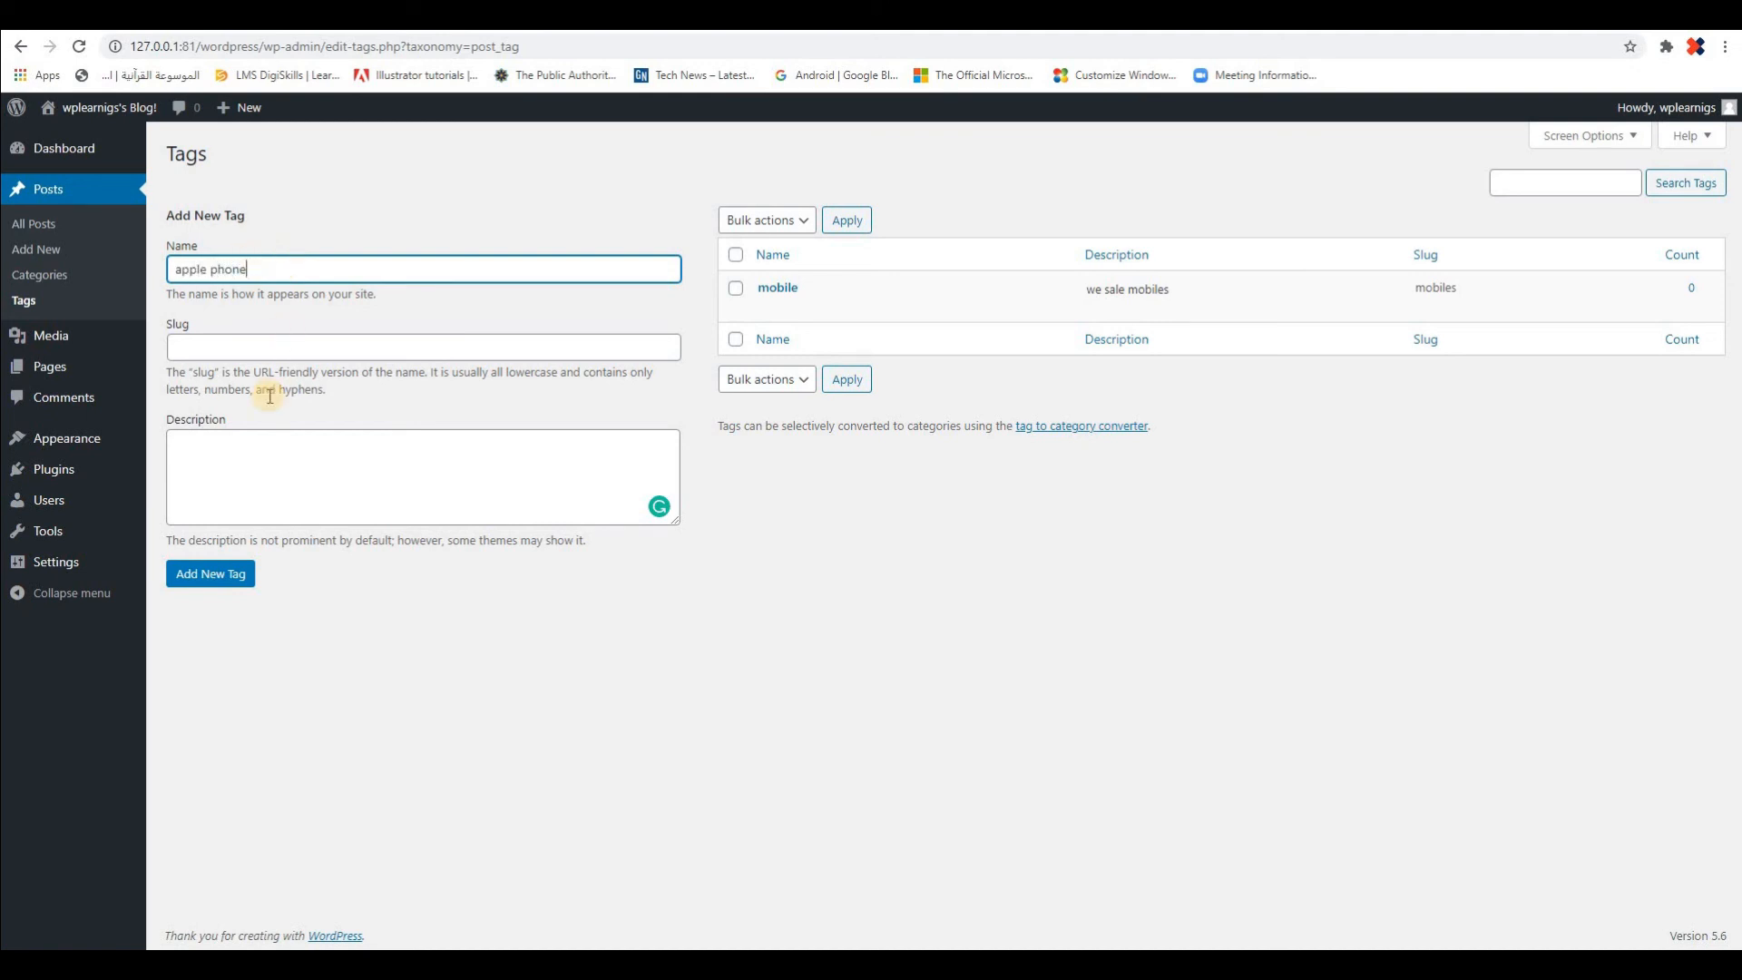
click(264, 340)
text(ap)
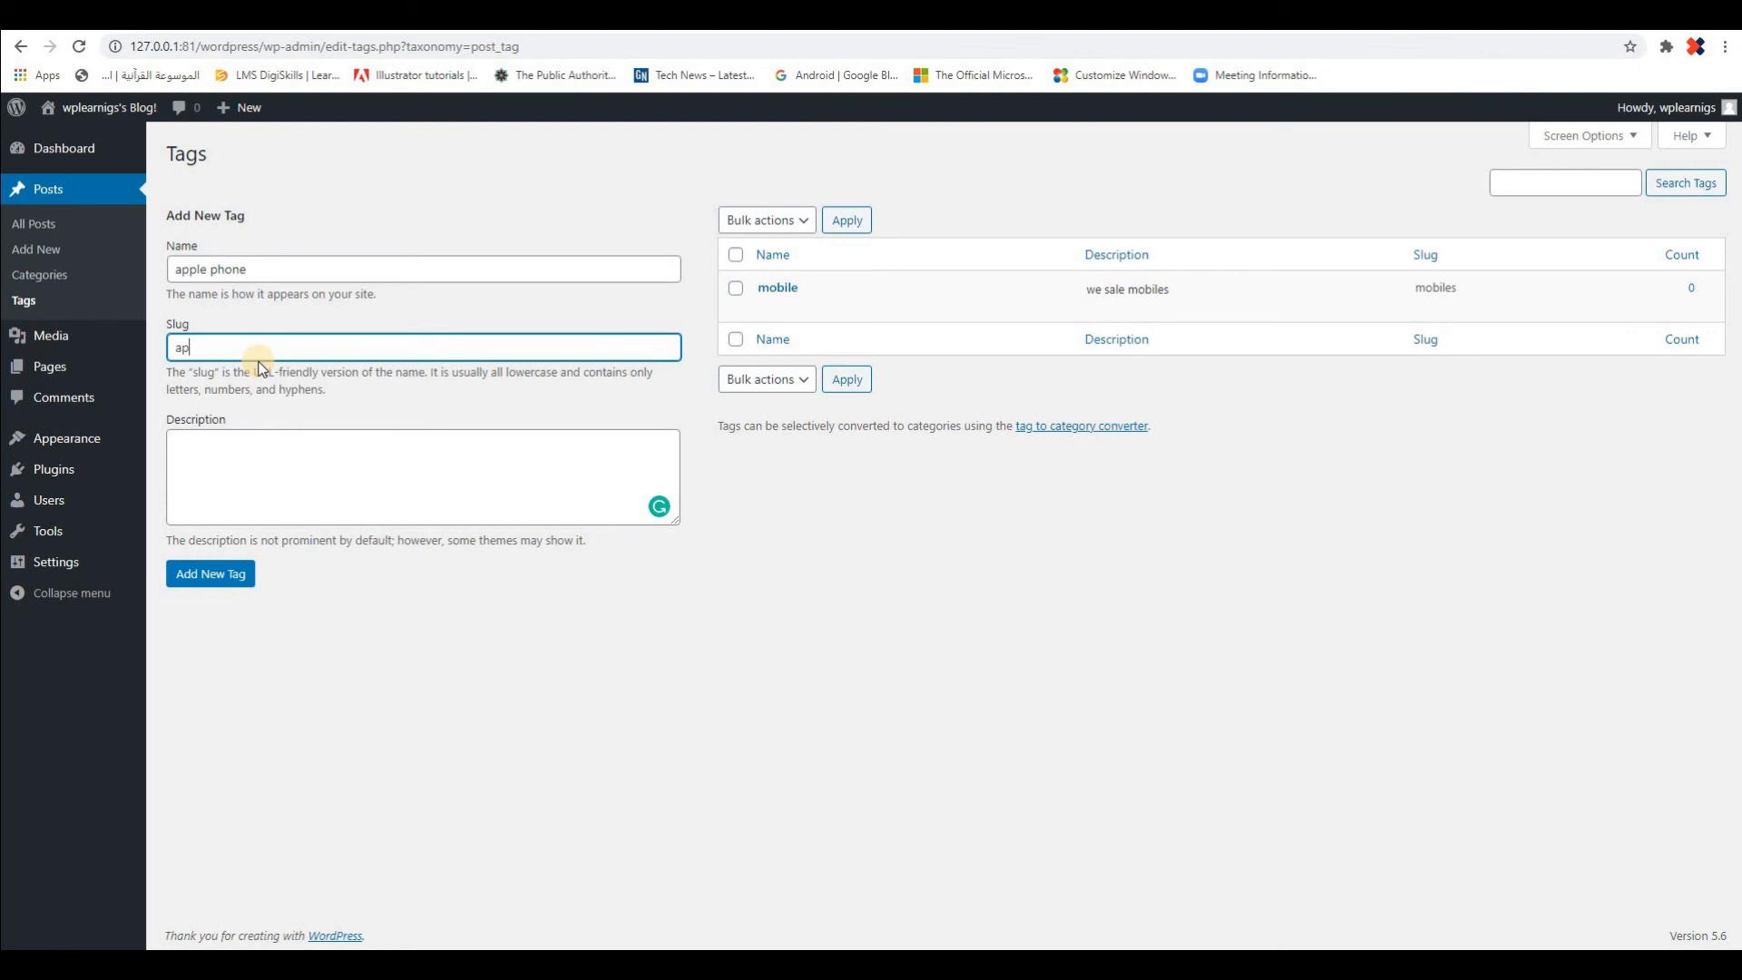
text(ple -phone)
Describe the tag as "we have all range of apple phones" and add it to the tag list
click(339, 487)
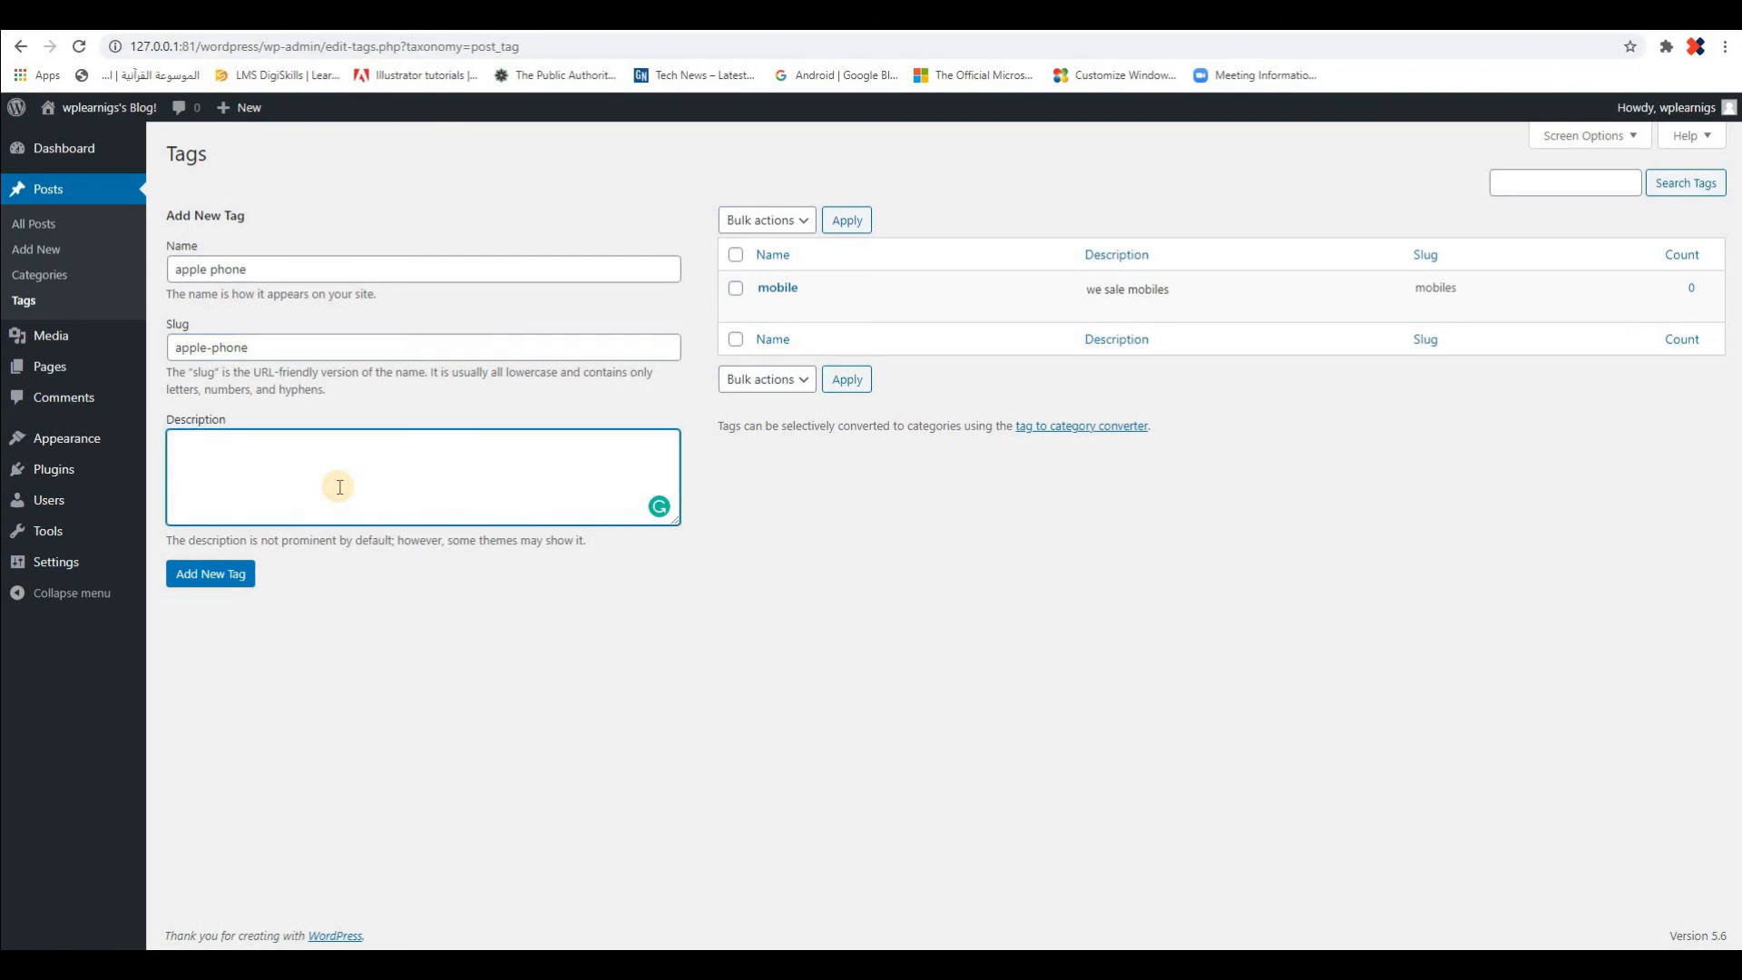
text(we have )
text(va)
key(BackSpace)
text(all range of apple phones)
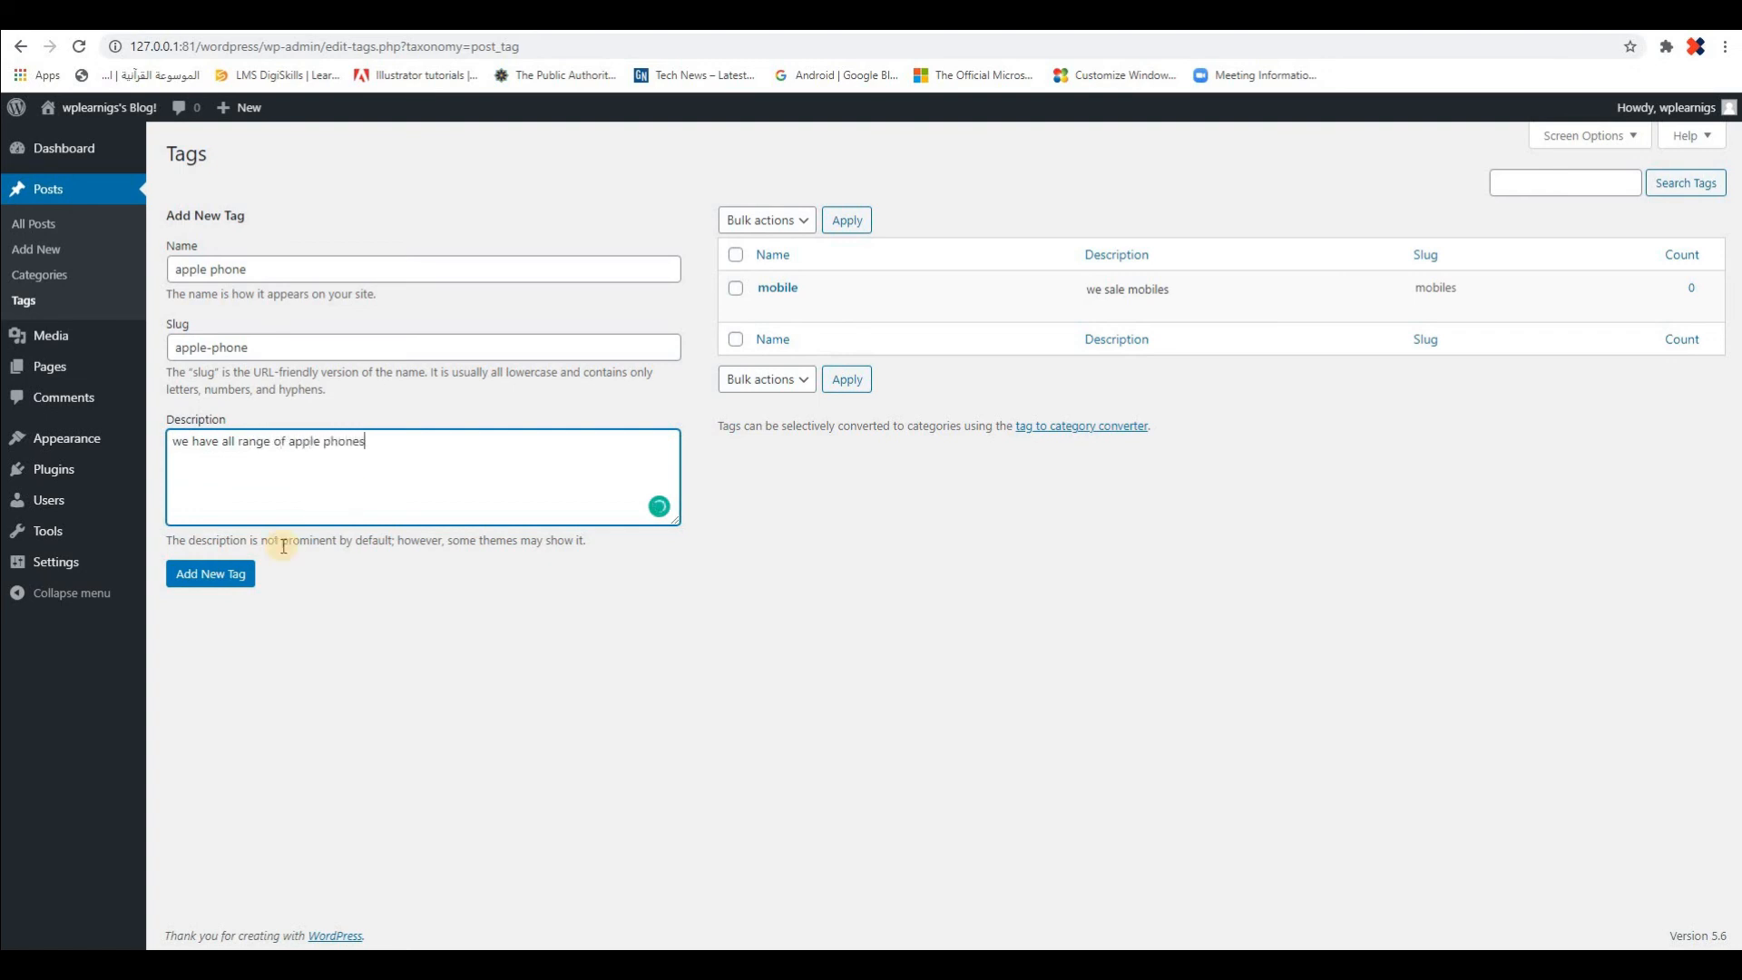
click(243, 576)
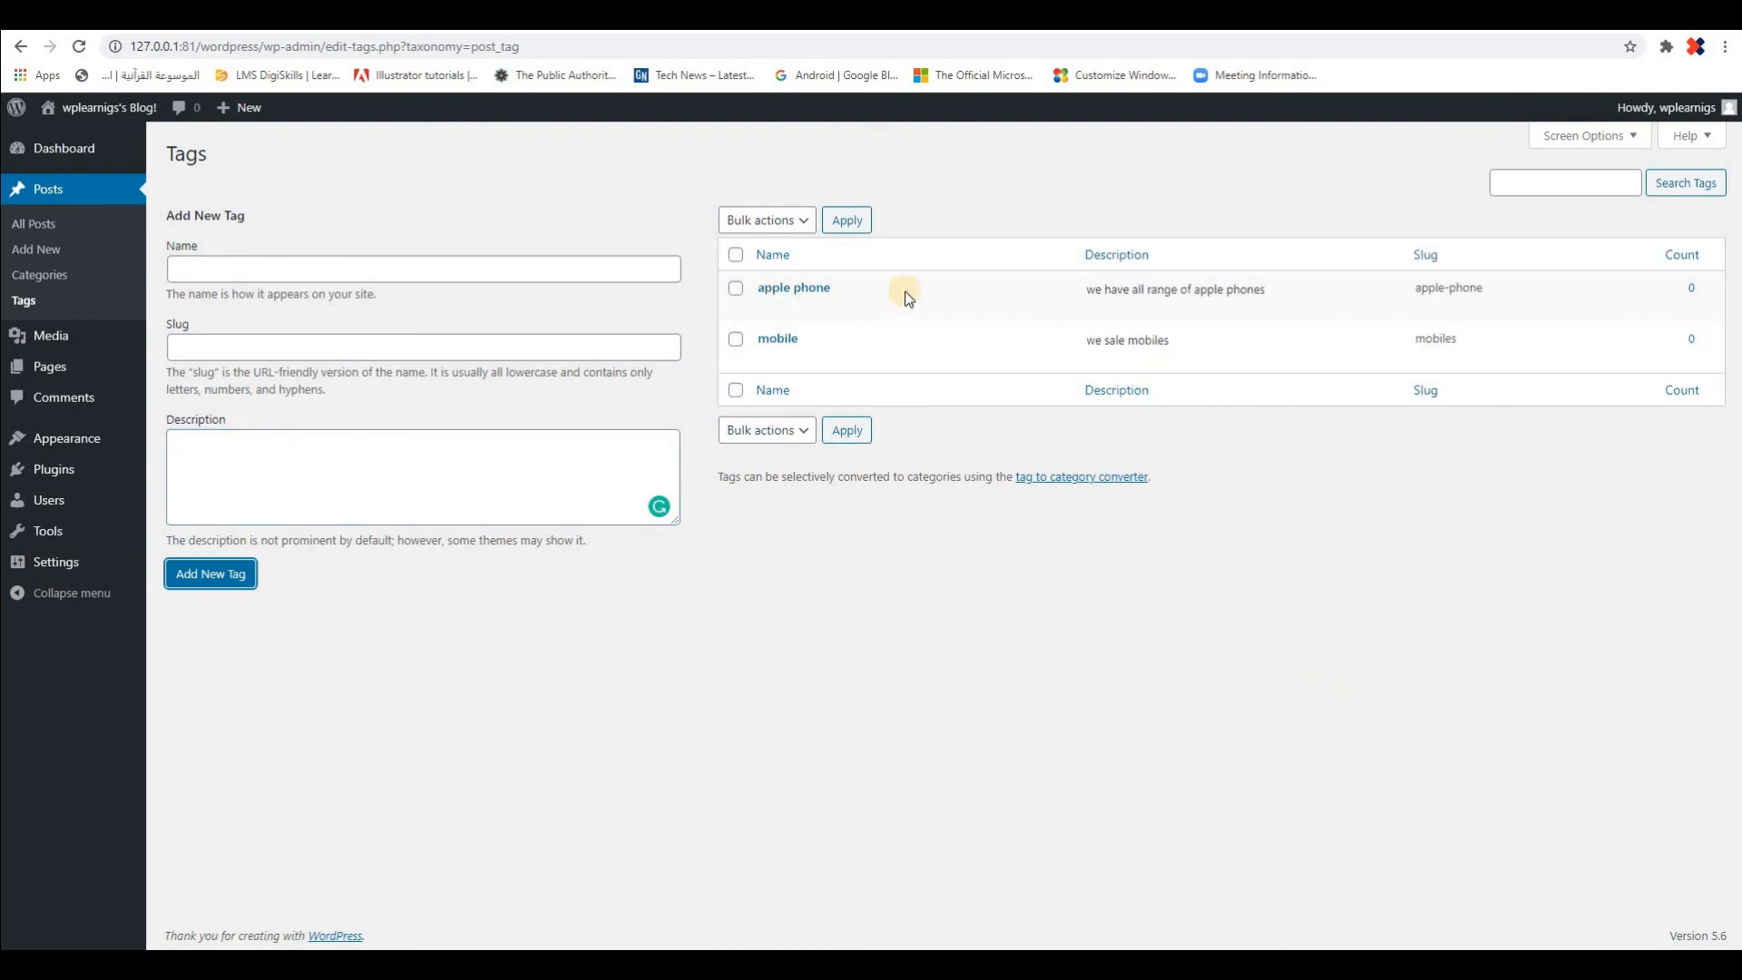
View the full edit page of the "apple phone" tag, and return to the tag list without changing it
click(766, 307)
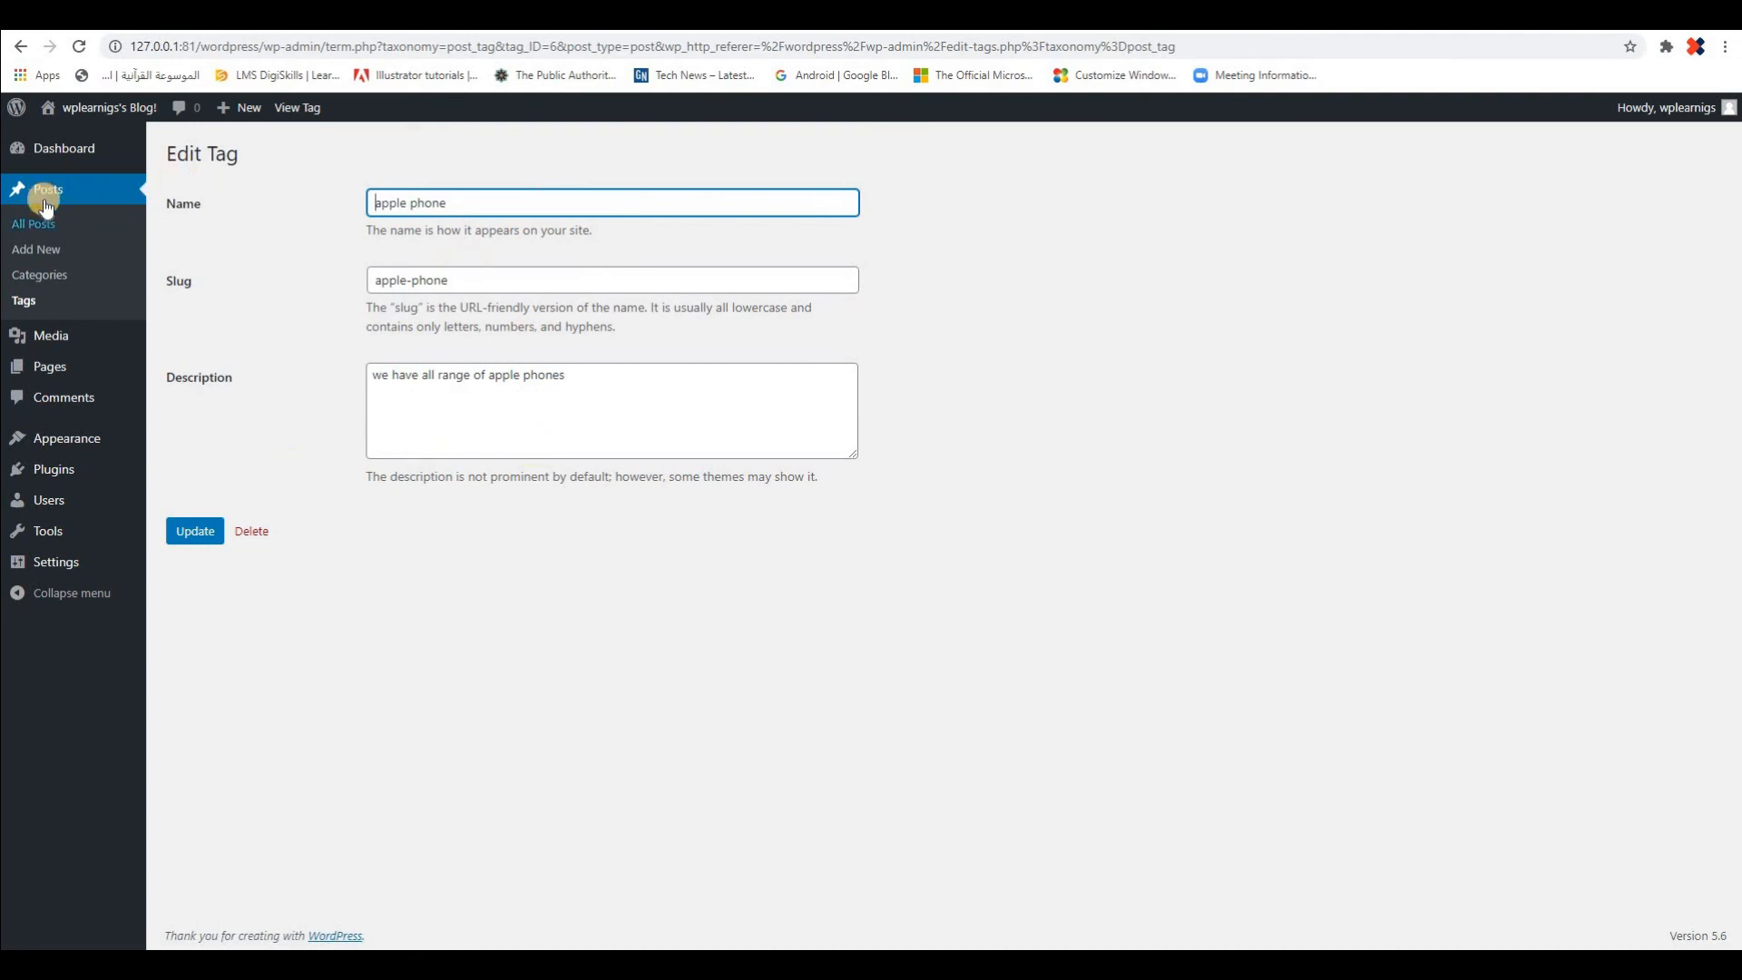
click(25, 302)
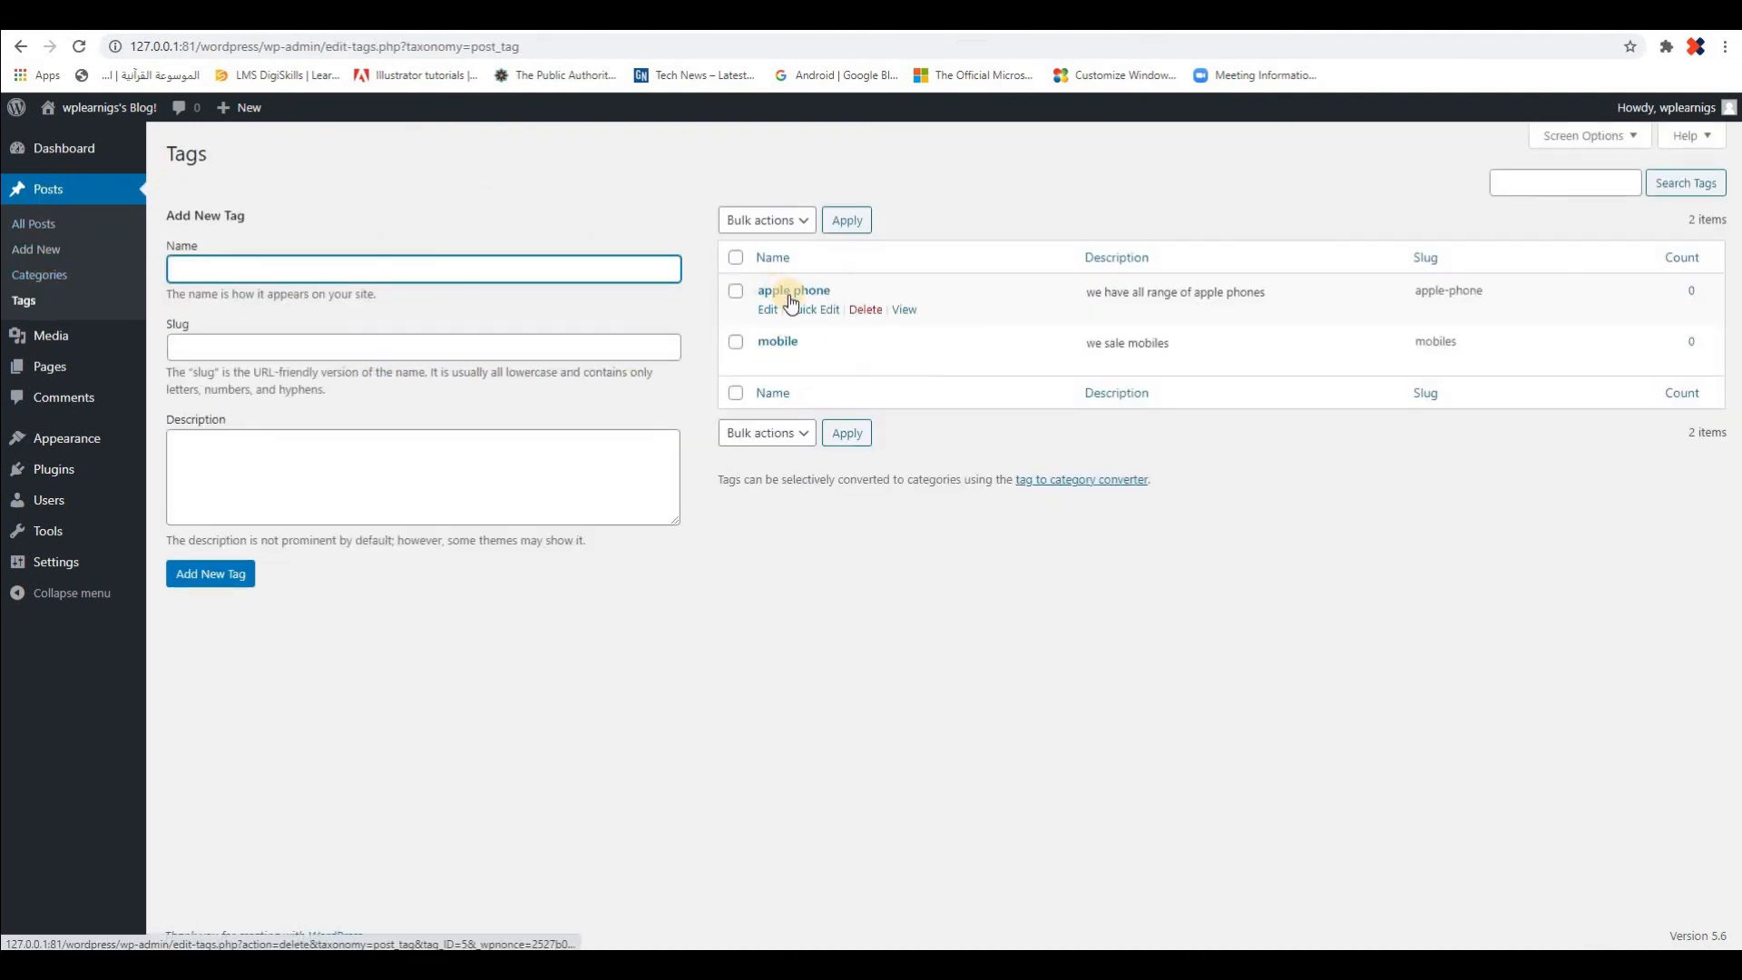
Quick-edit the "apple phone" tag, renaming it "apple ipad" with the slug "apple-ipad", and update it
click(821, 309)
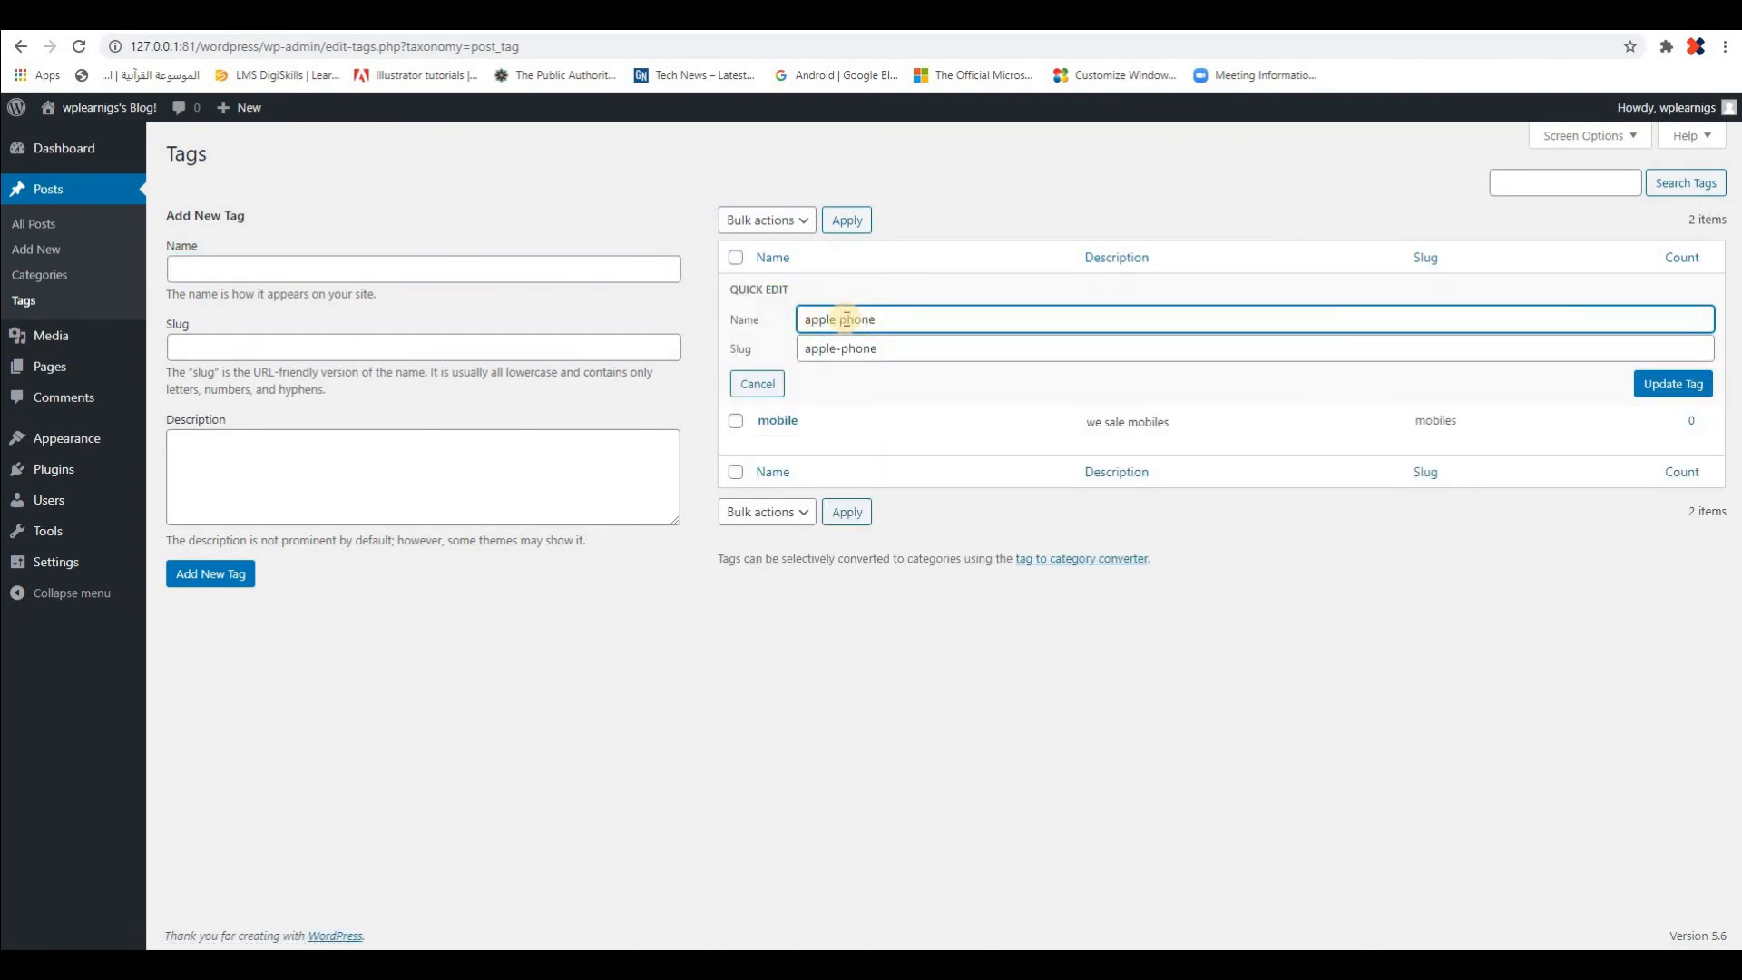
double_click(893, 317)
text(ipade)
double_click(956, 354)
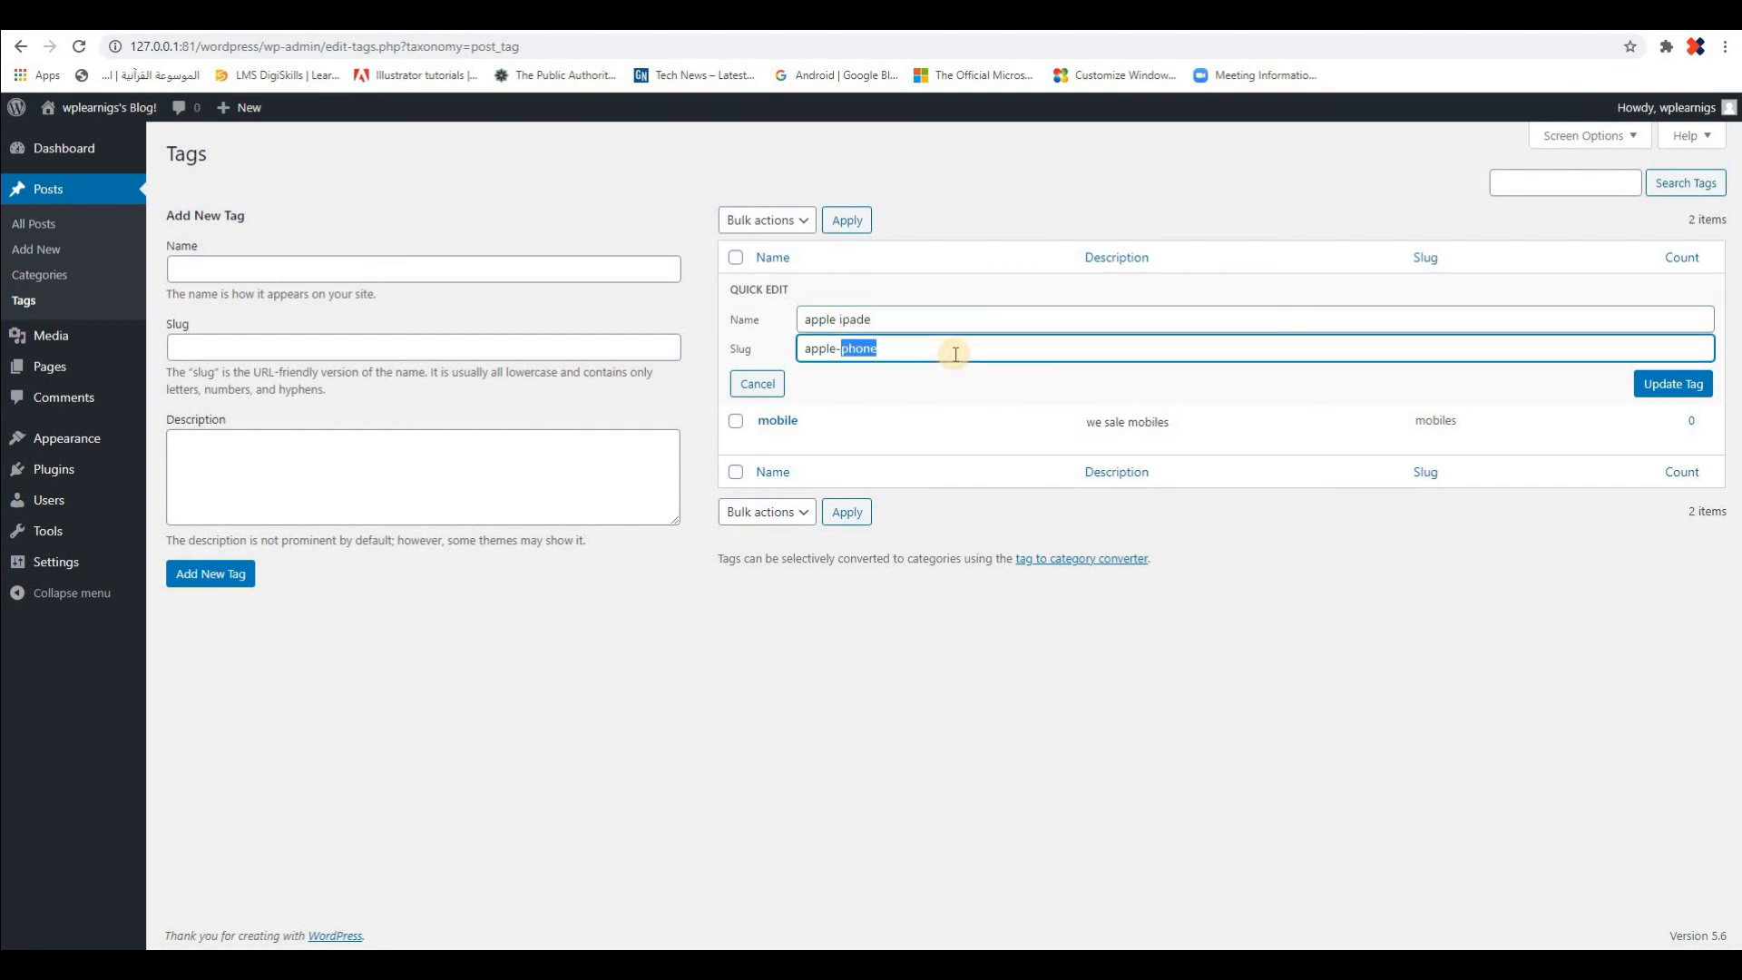
text(ipad)
click(919, 319)
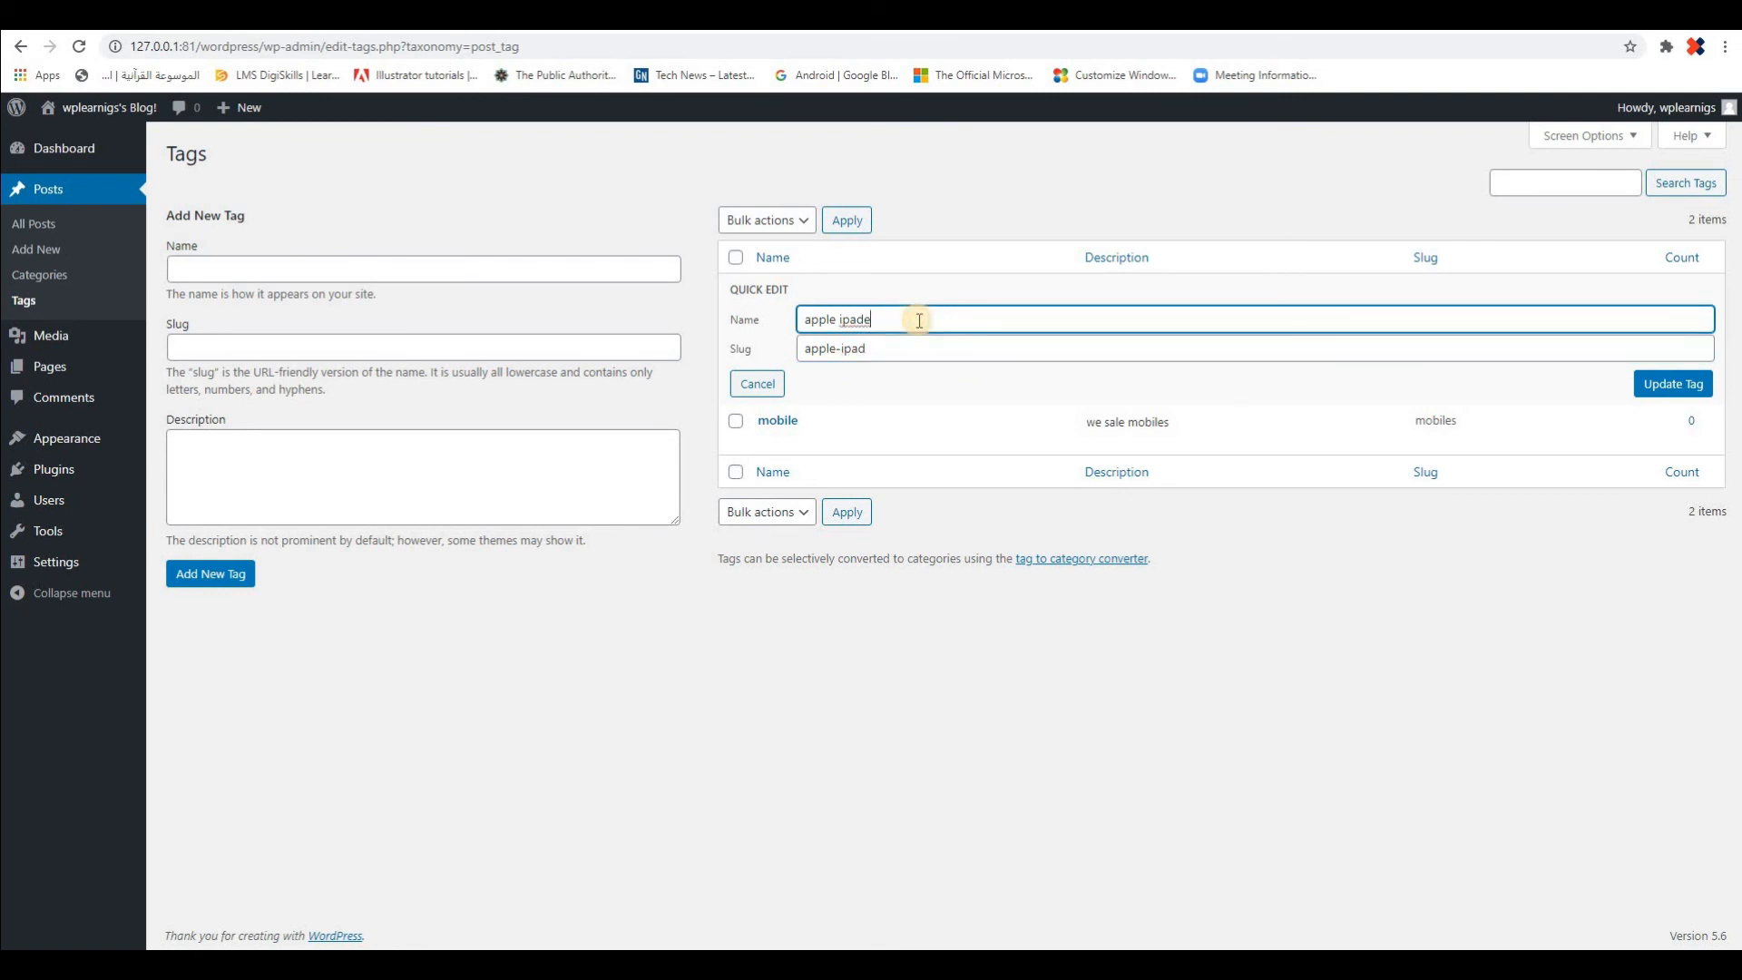
key(BackSpace)
click(897, 348)
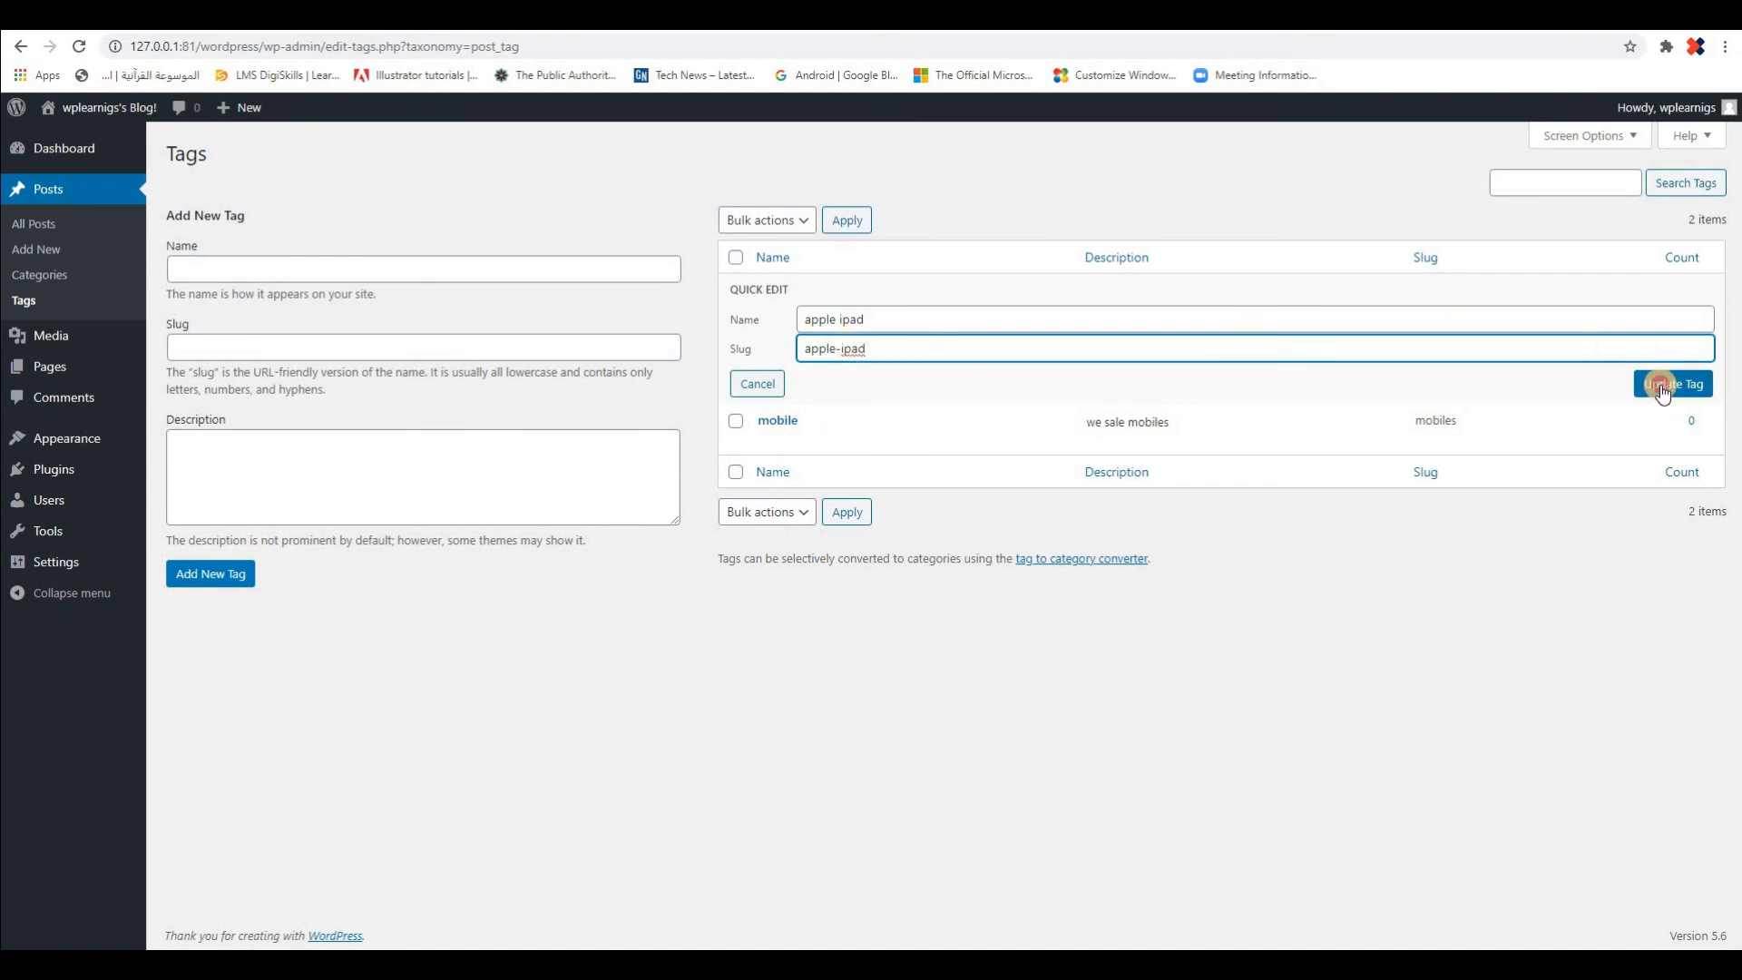
click(1666, 383)
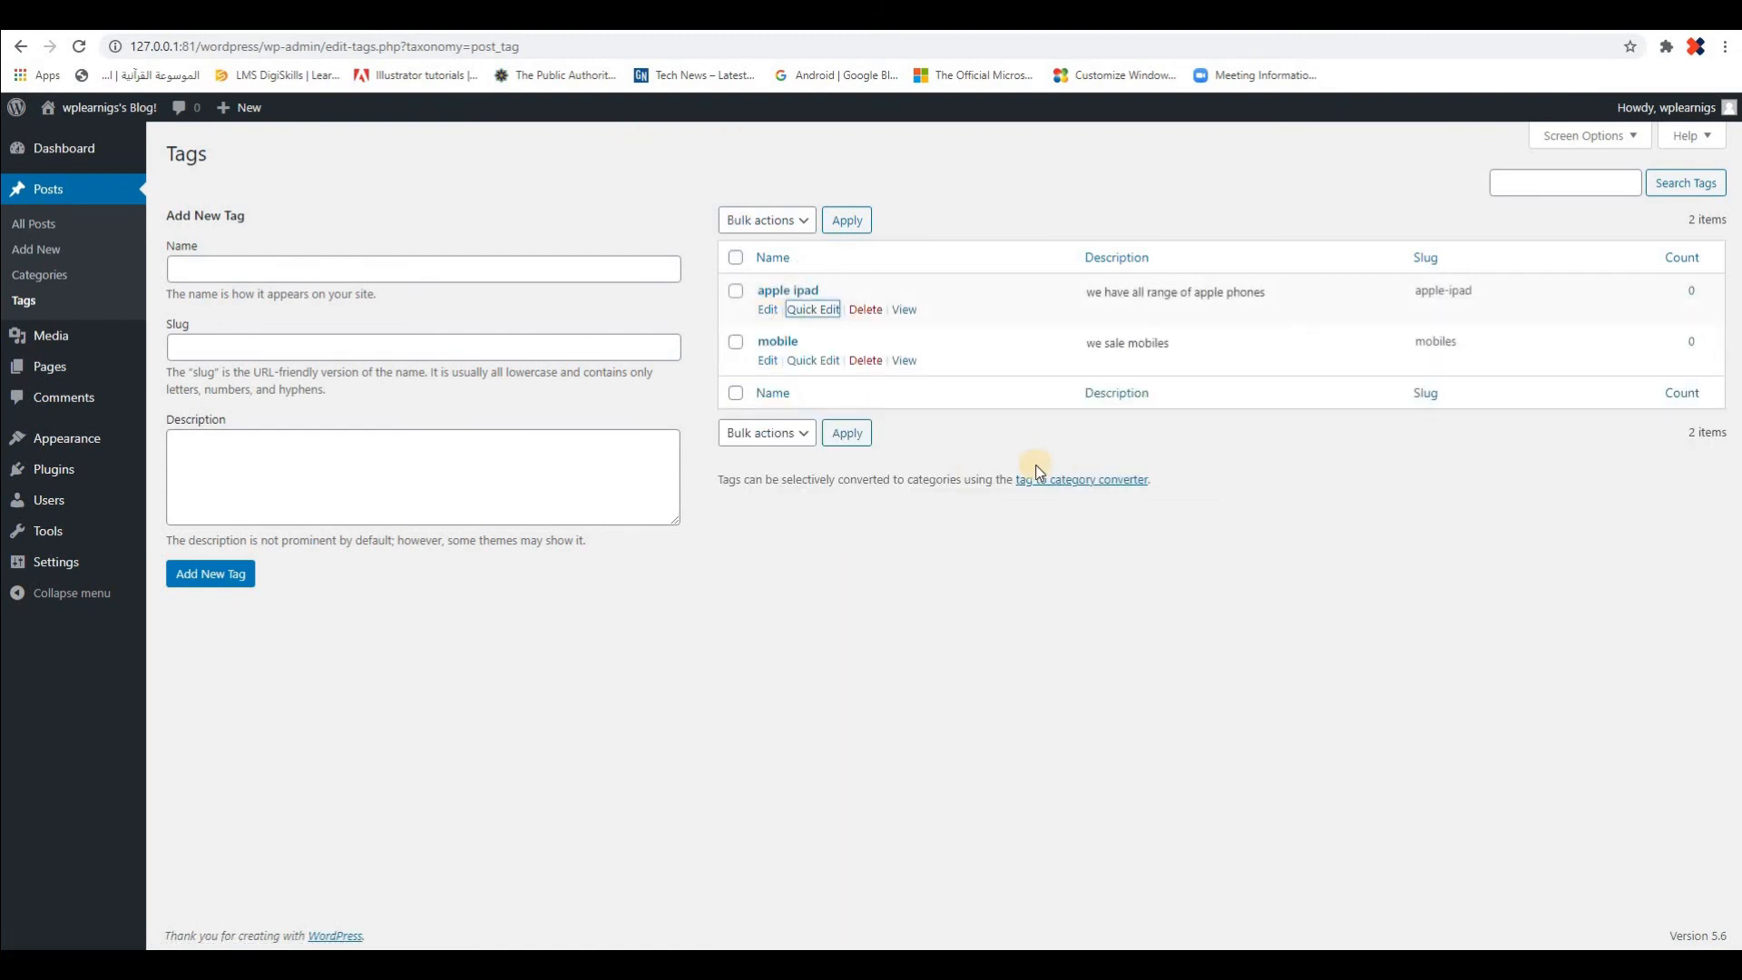